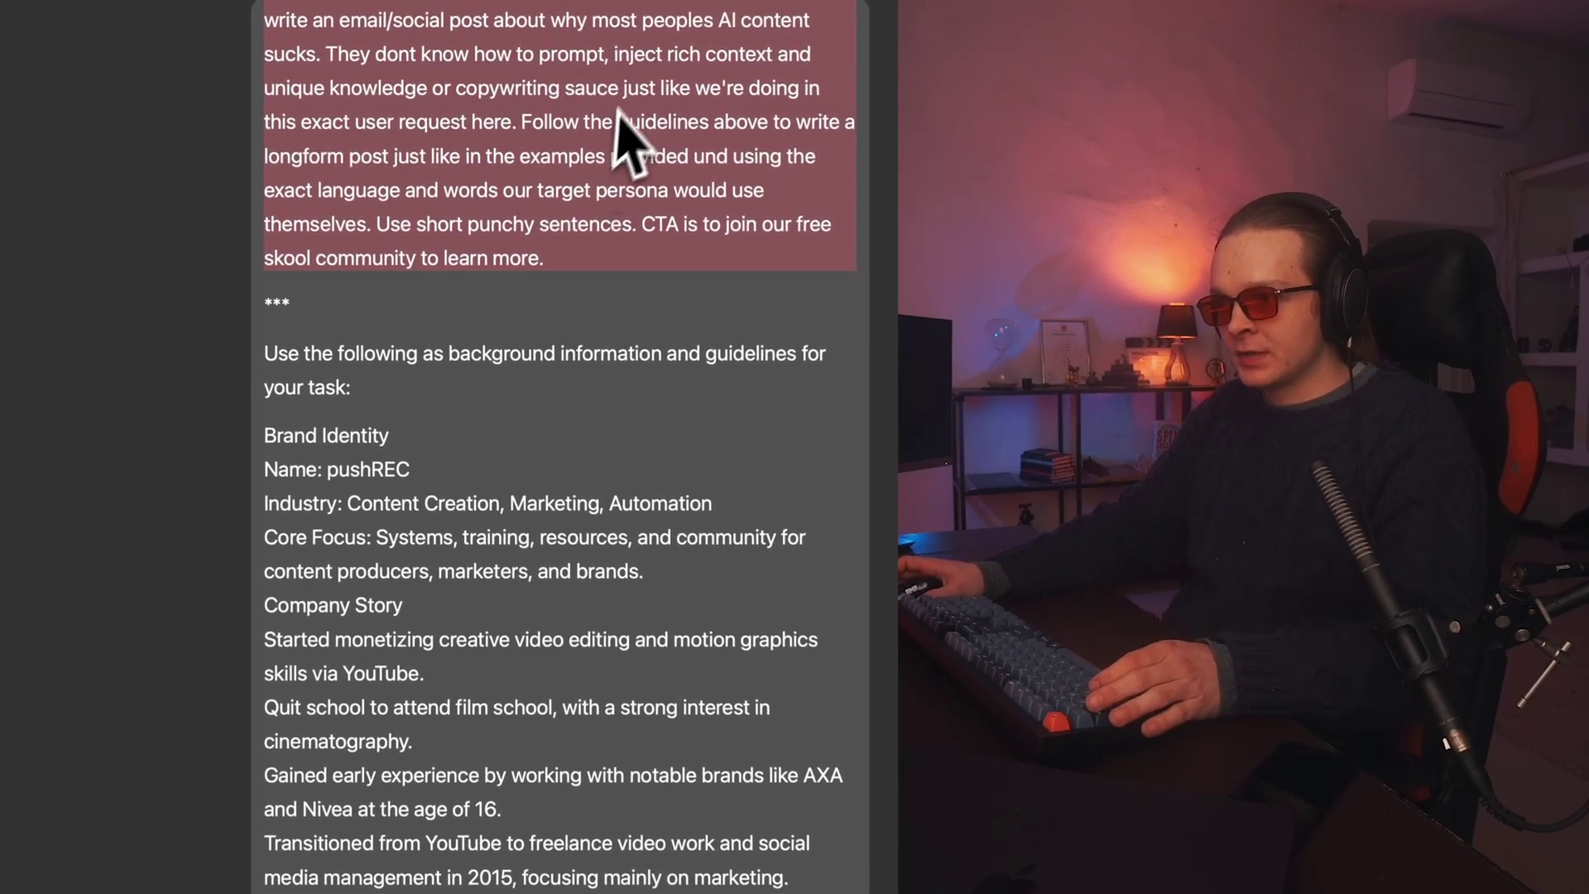
- Read through the long context prompt and the generated post about why most AI content sucks
scroll(426, 596, "down", 15)
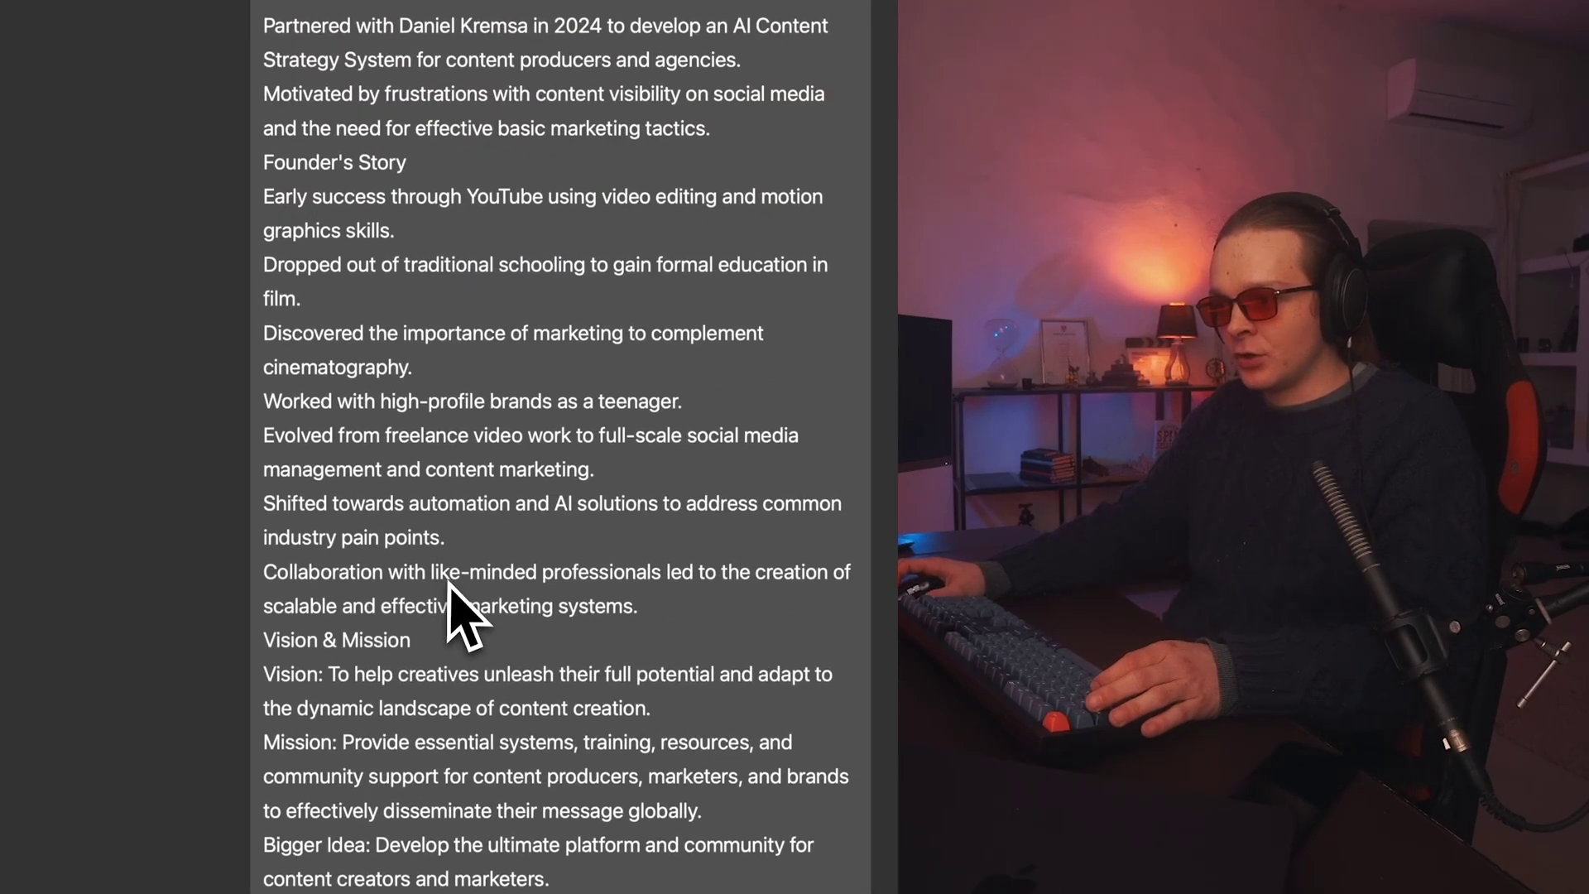
scroll(448, 583, "down", 15)
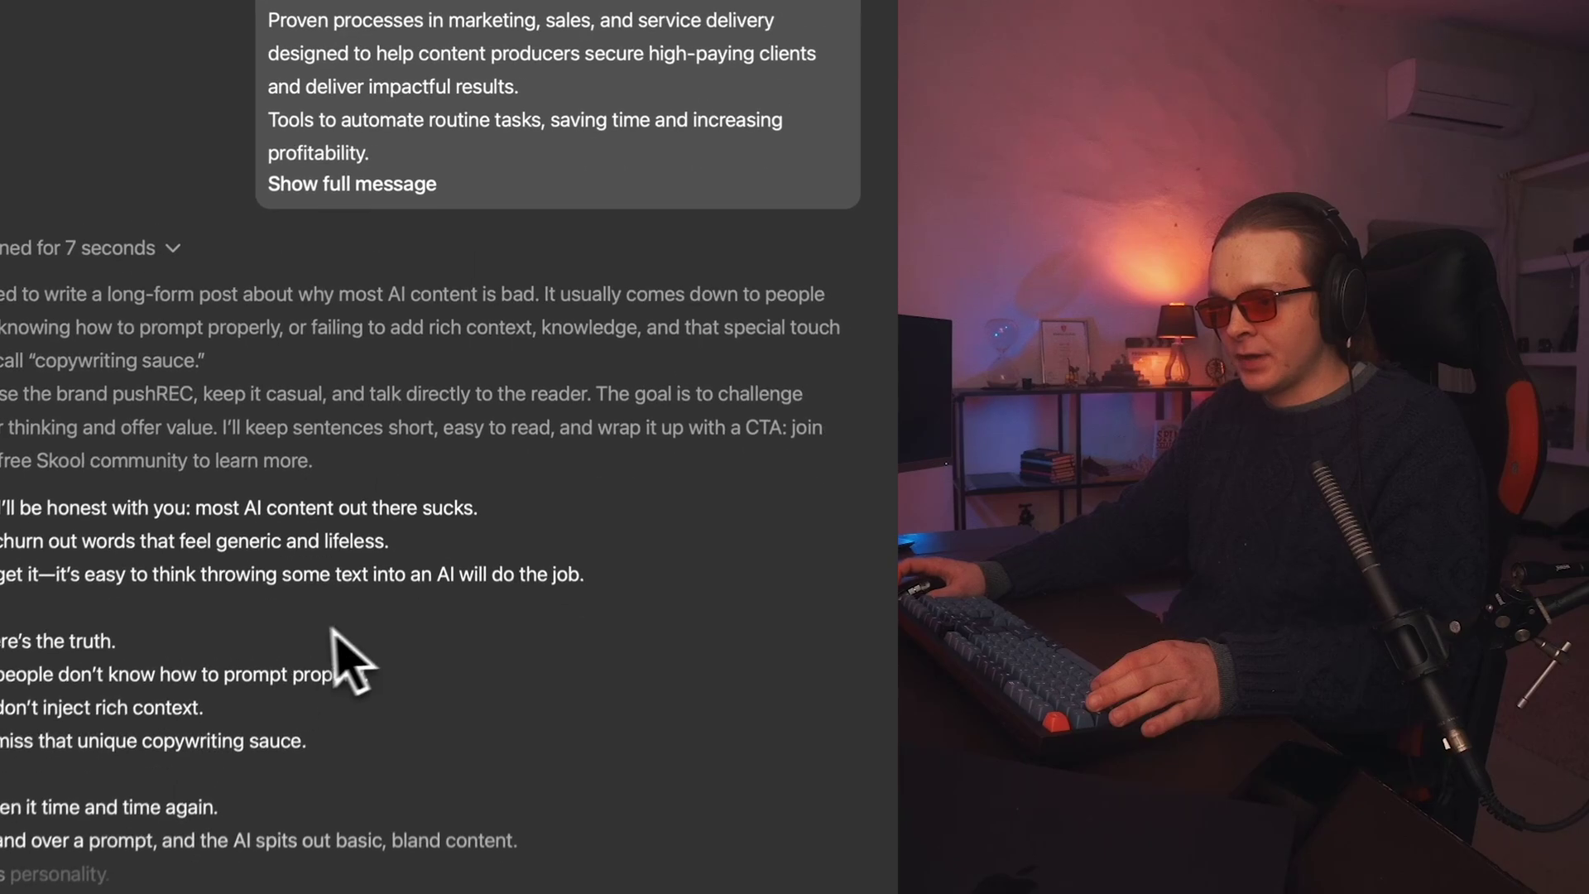
scroll(246, 616, "down", 2)
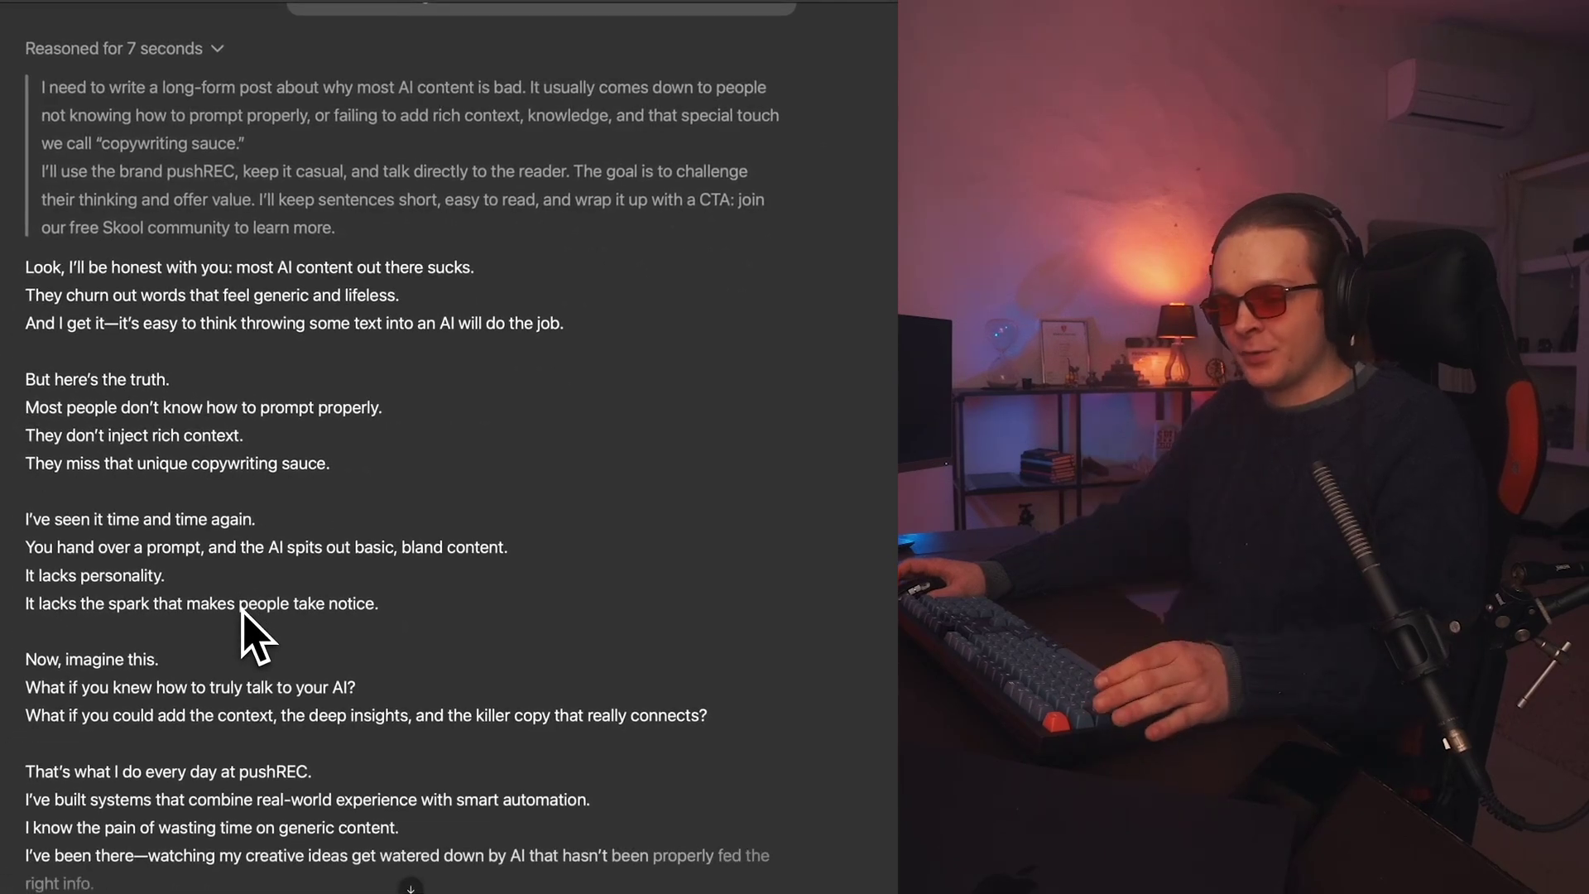
scroll(245, 612, "down", 3)
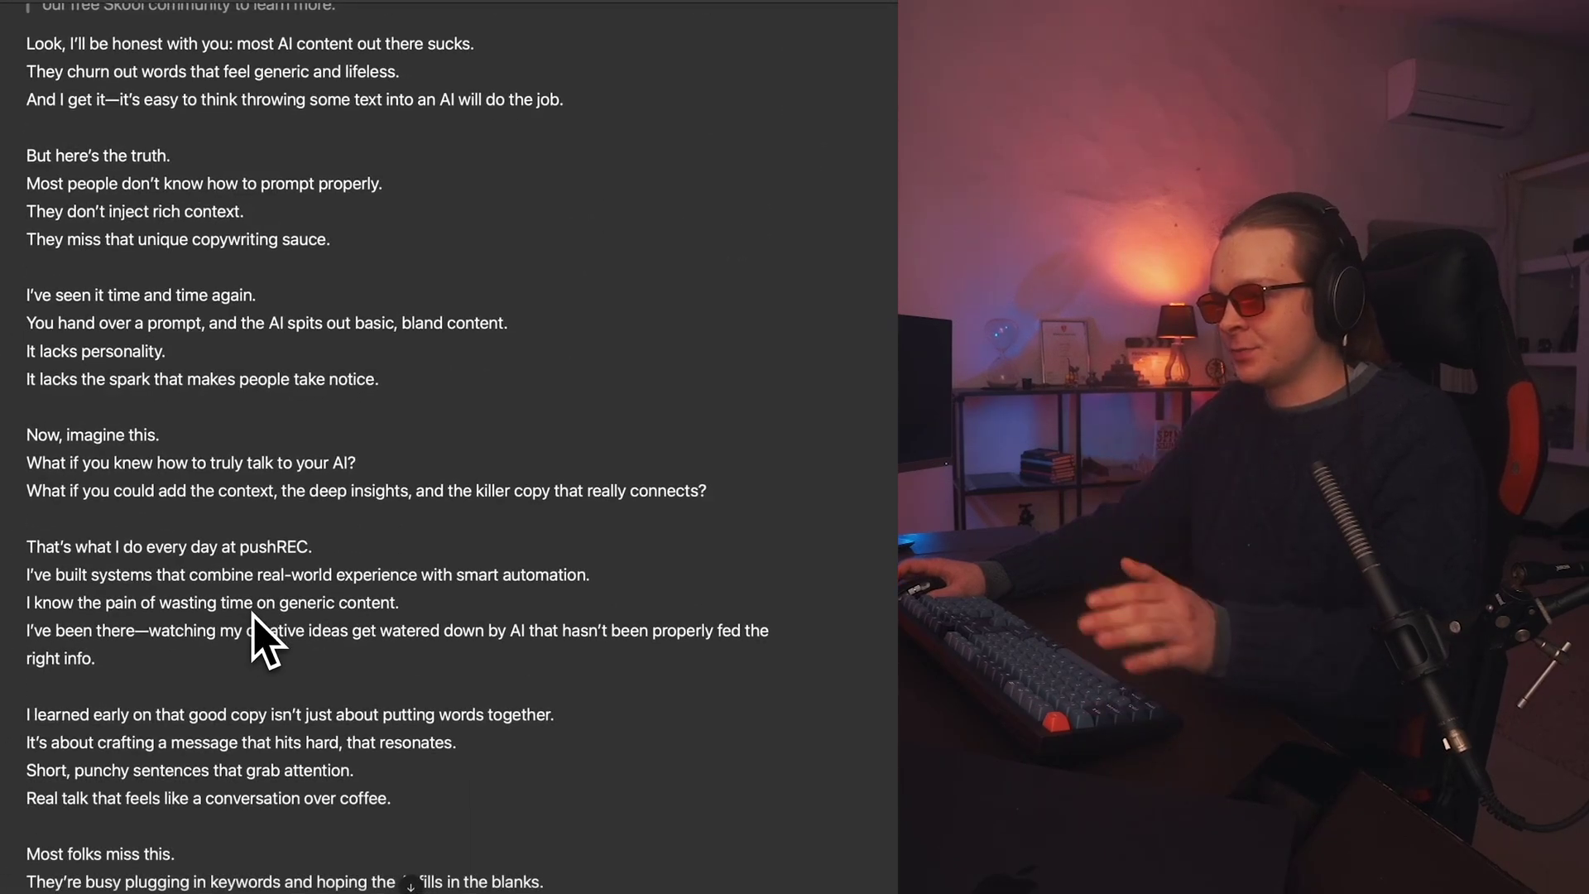
scroll(319, 529, "down", 8)
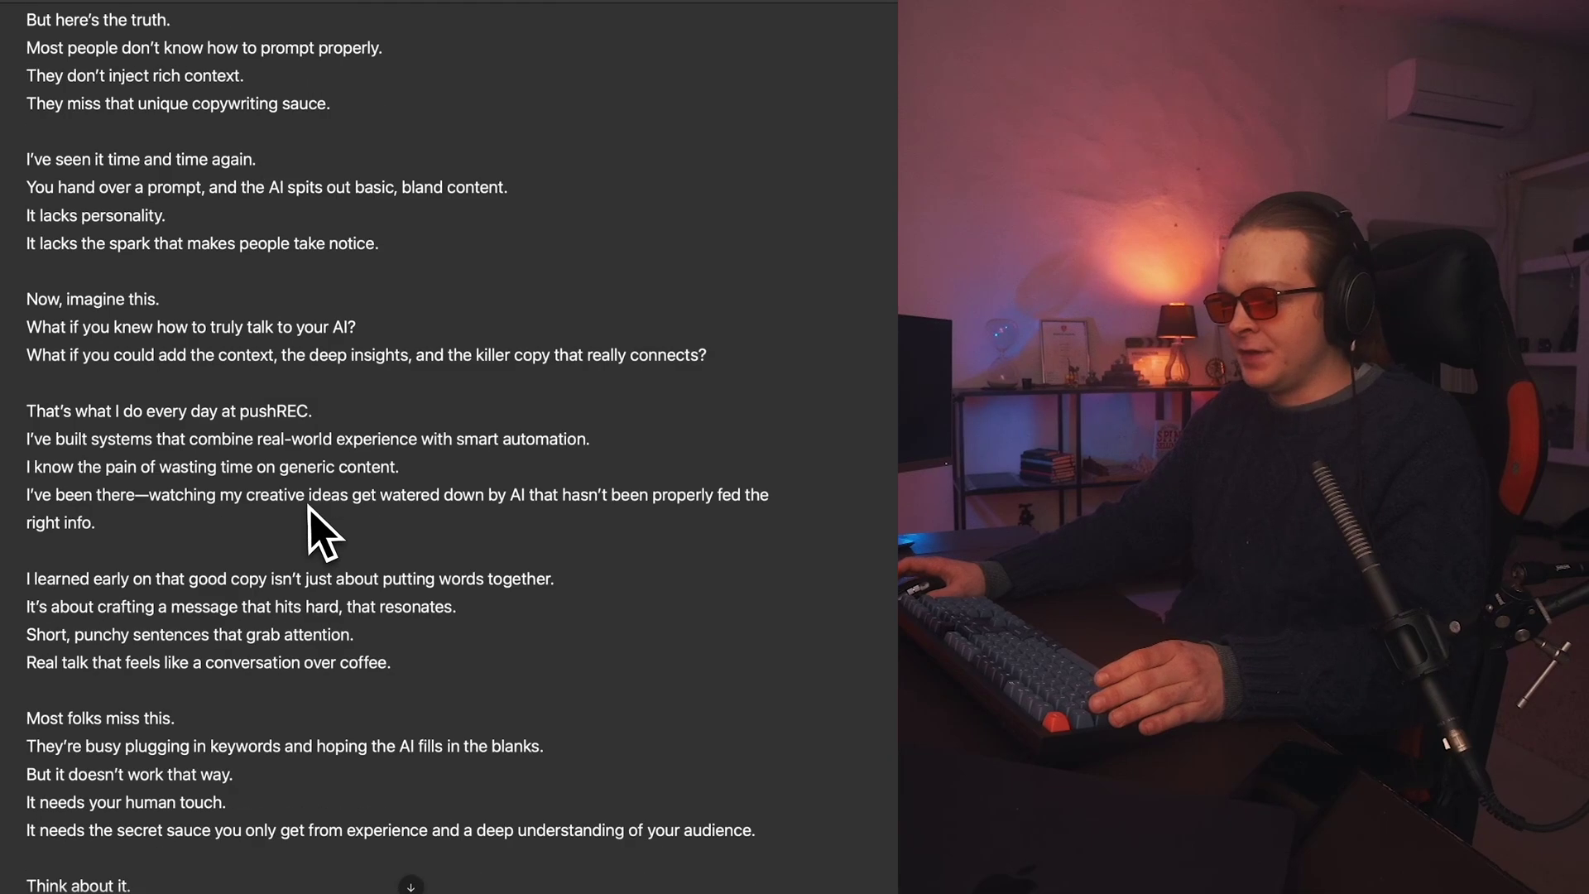
scroll(308, 507, "down", 2)
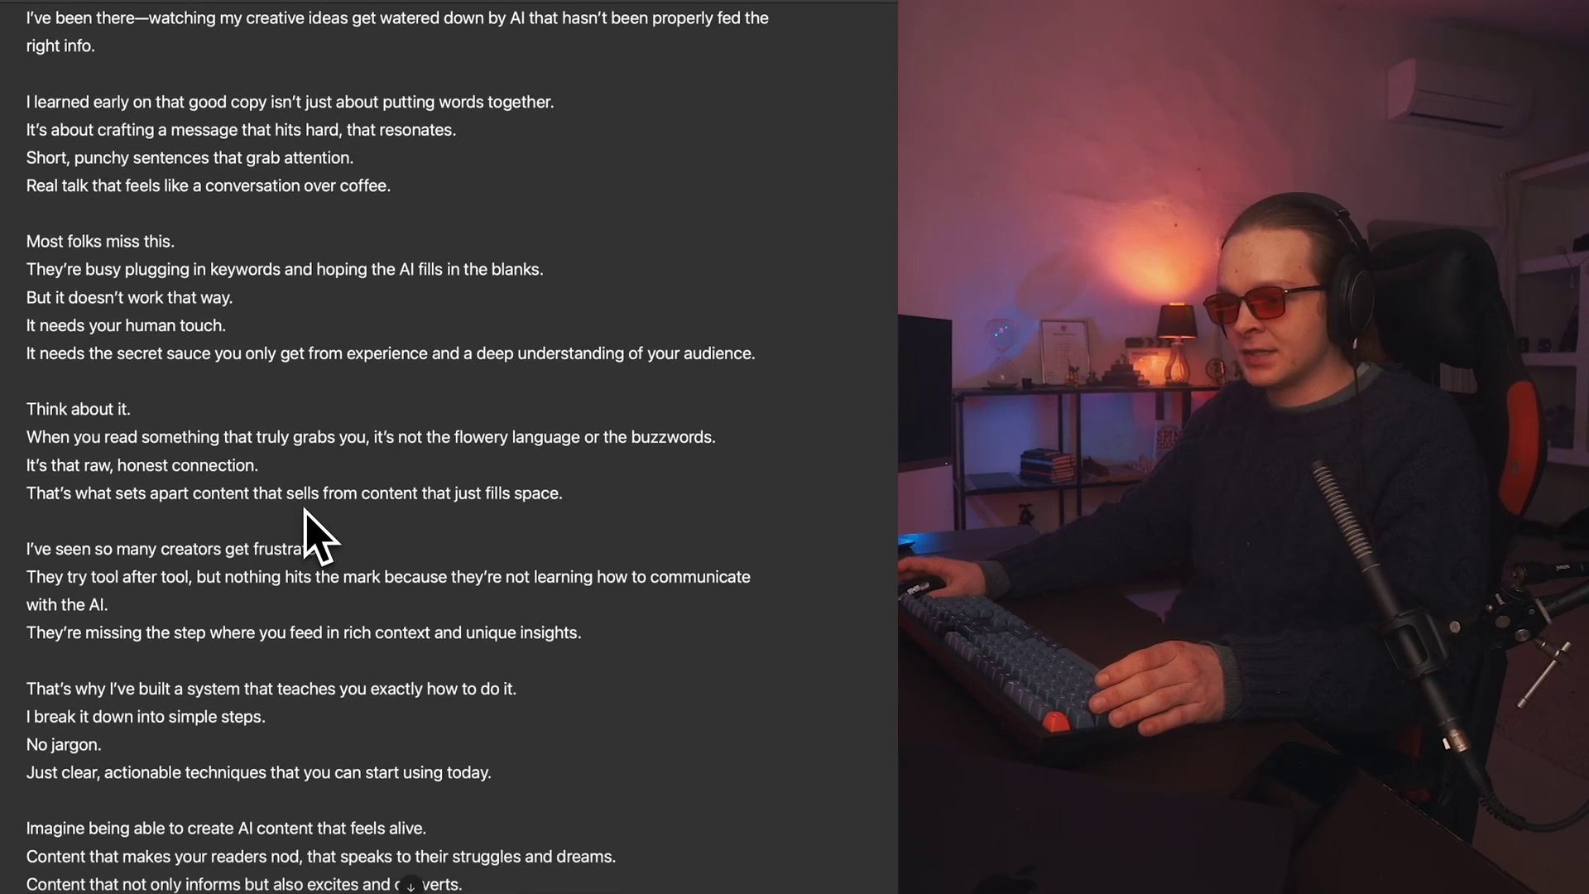
scroll(296, 542, "down", 6)
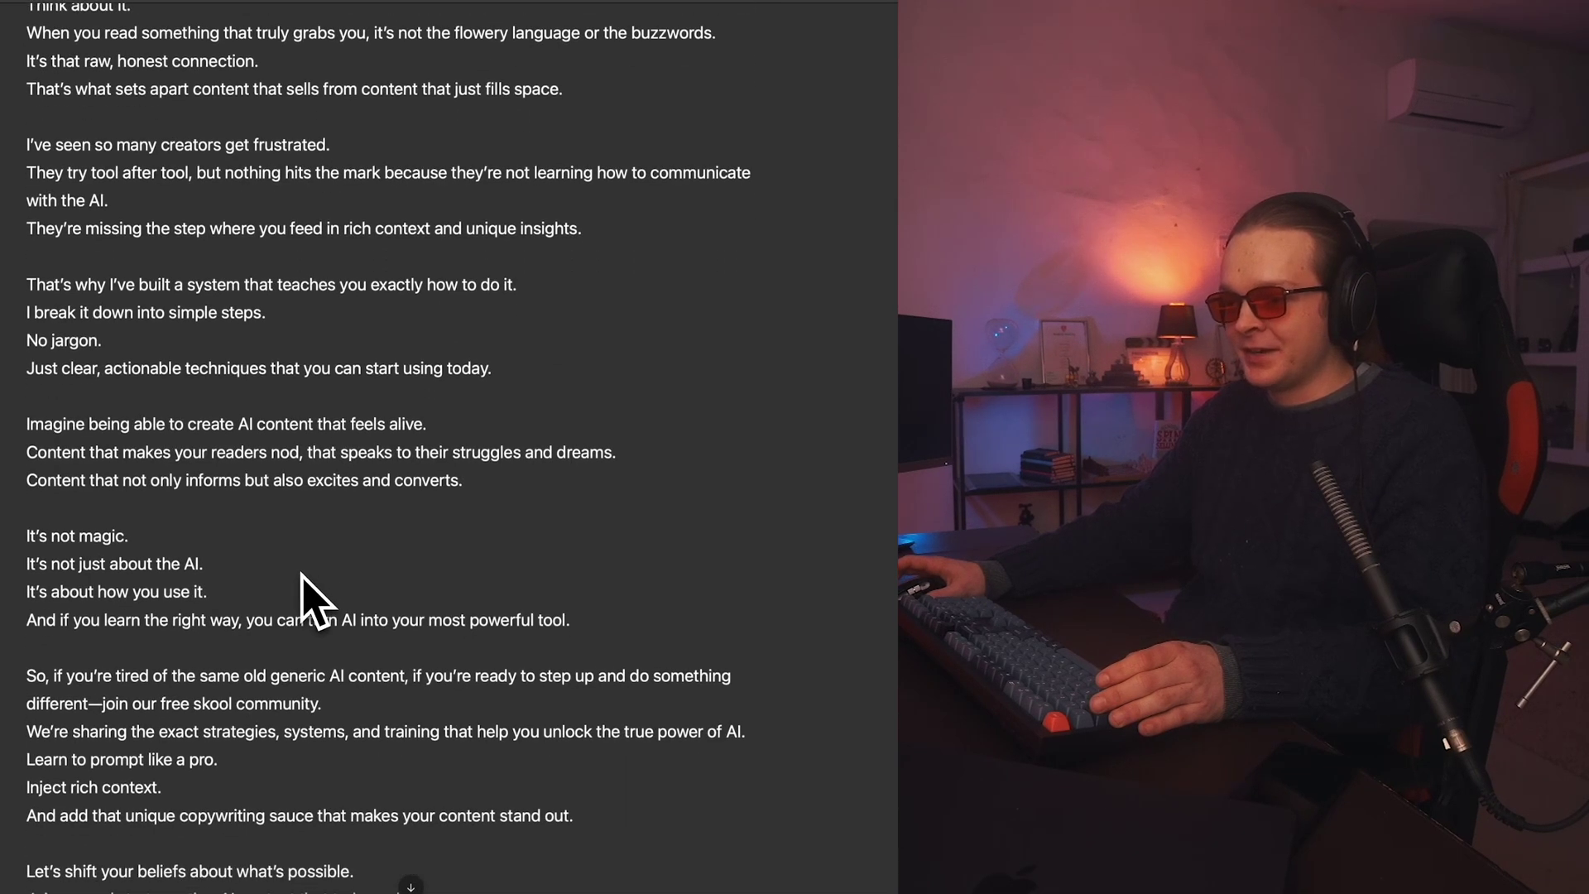
scroll(339, 687, "up", 15)
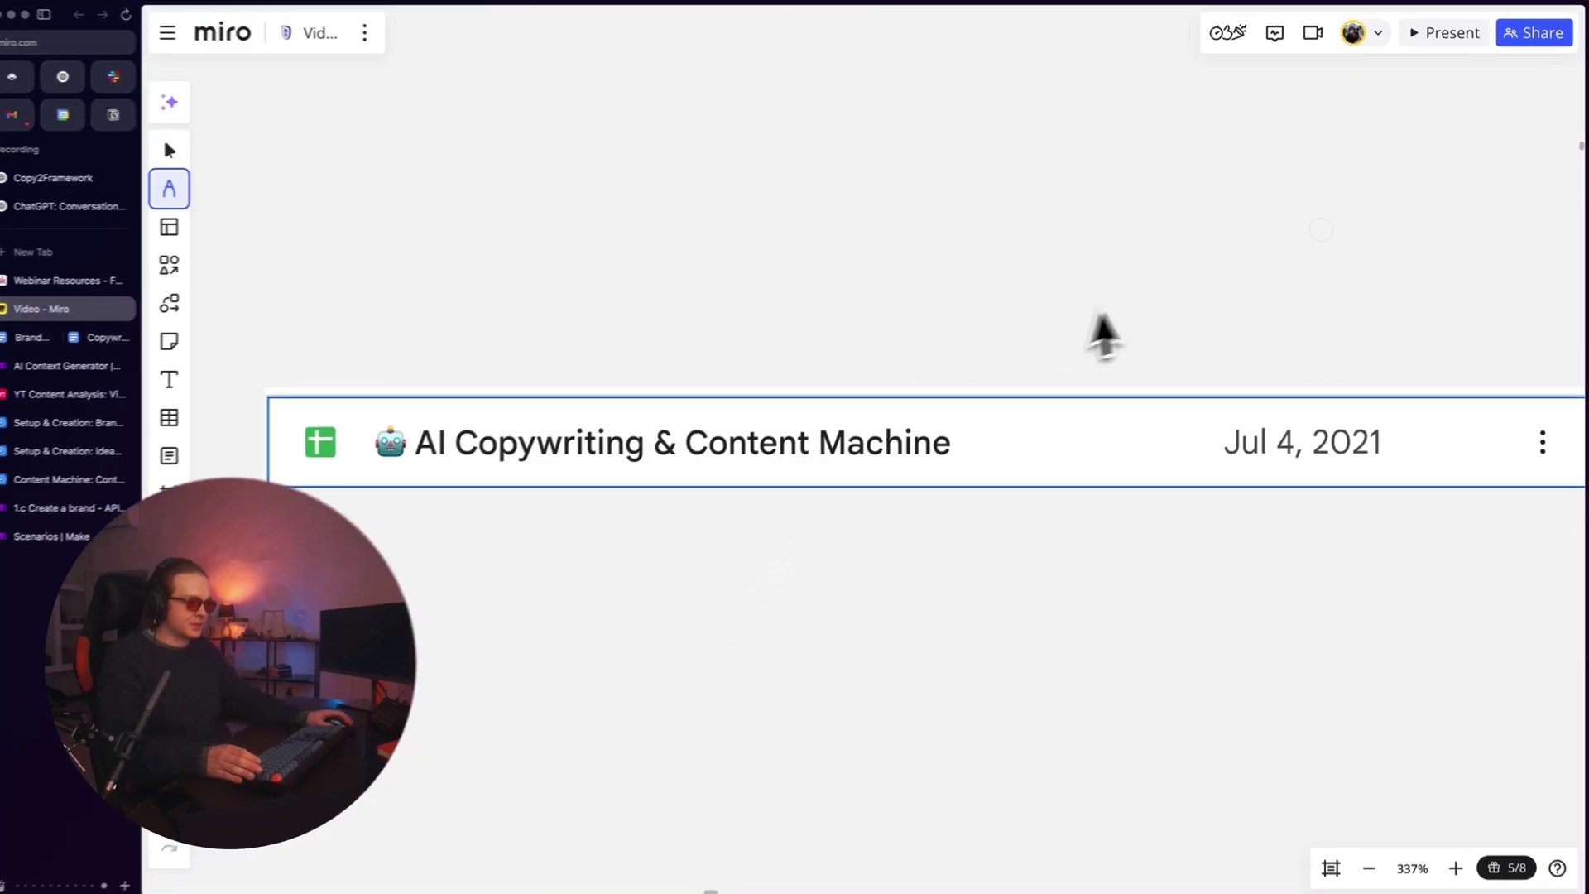
- On the Miro board, draw red arrows at the "AI Copywriting & Content Machine" title and its date, and underline the title in red
left_click_drag(1306, 137, 1293, 364)
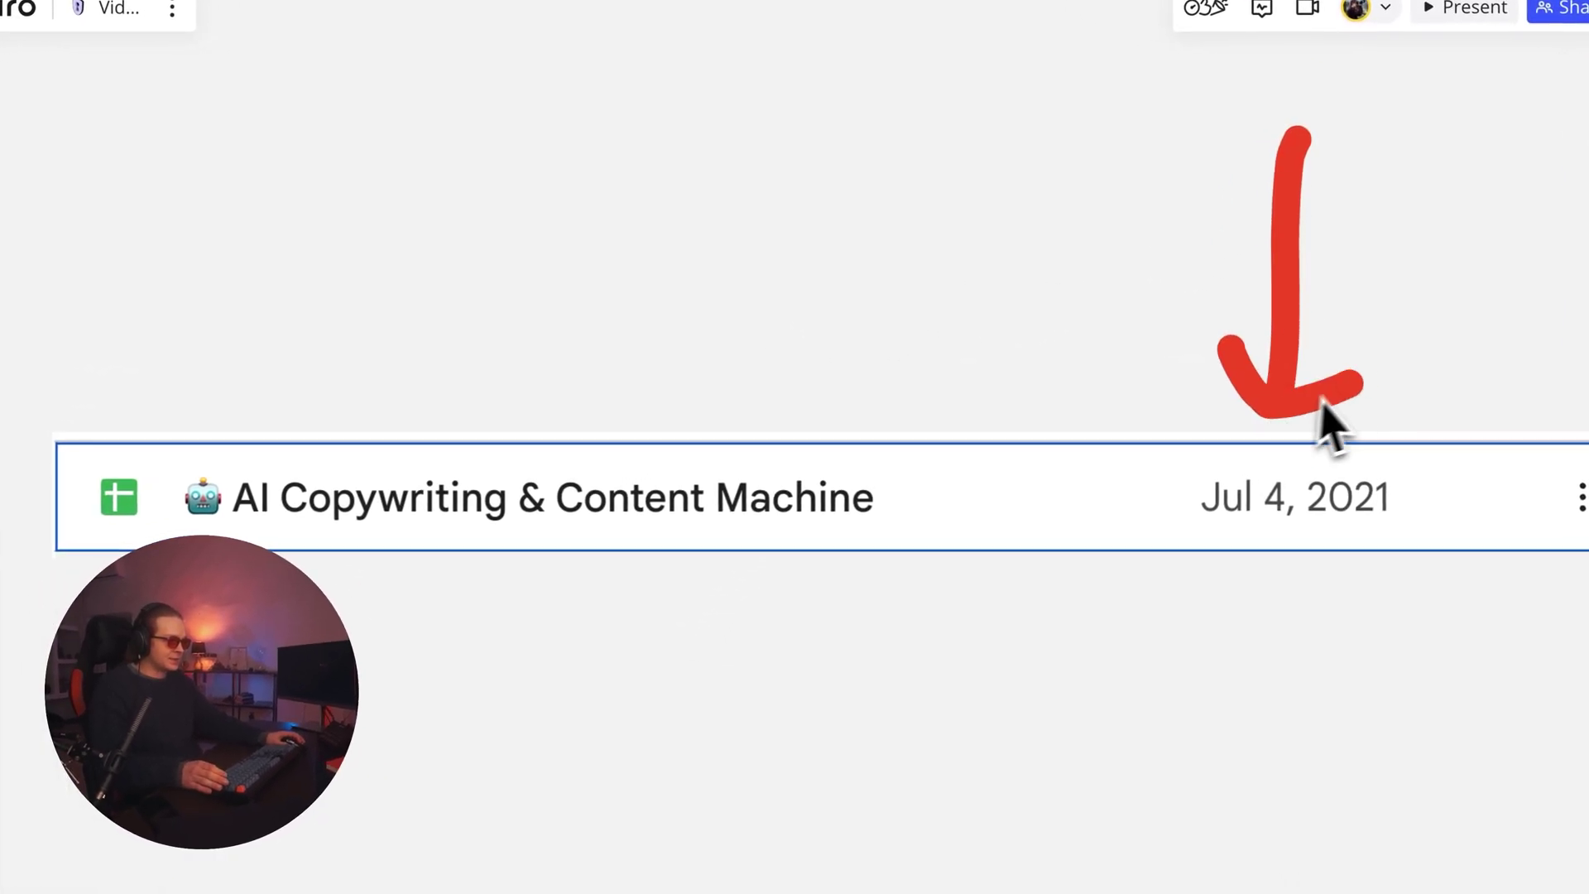
left_click_drag(126, 577, 517, 602)
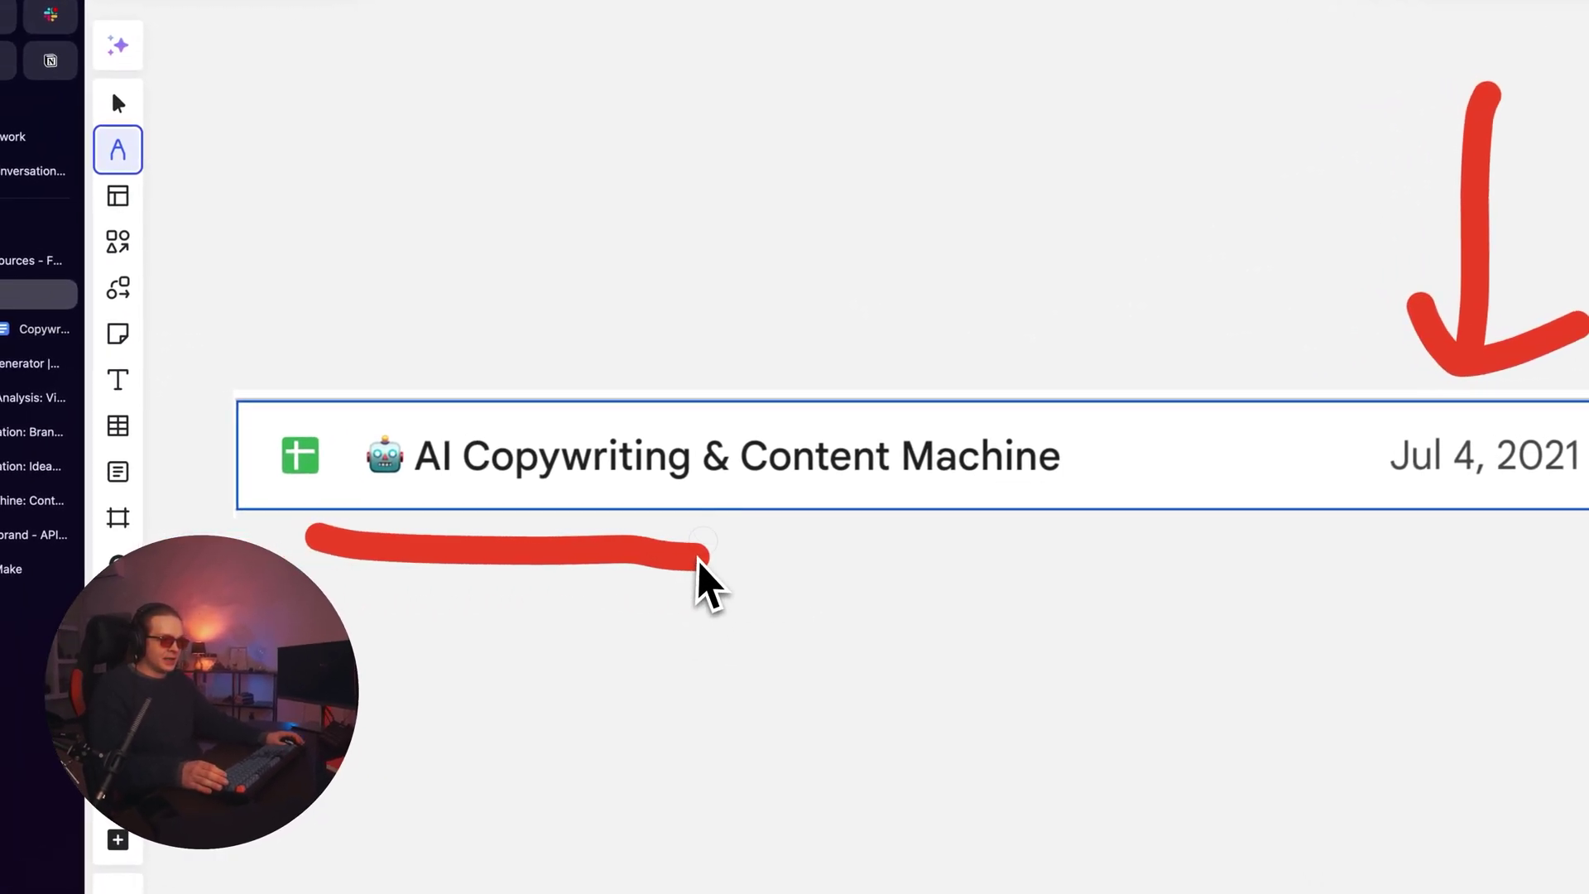
mouse_move(887, 211)
left_mouse_down()
mouse_move(938, 388)
mouse_move(914, 365)
mouse_move(947, 393)
left_mouse_up()
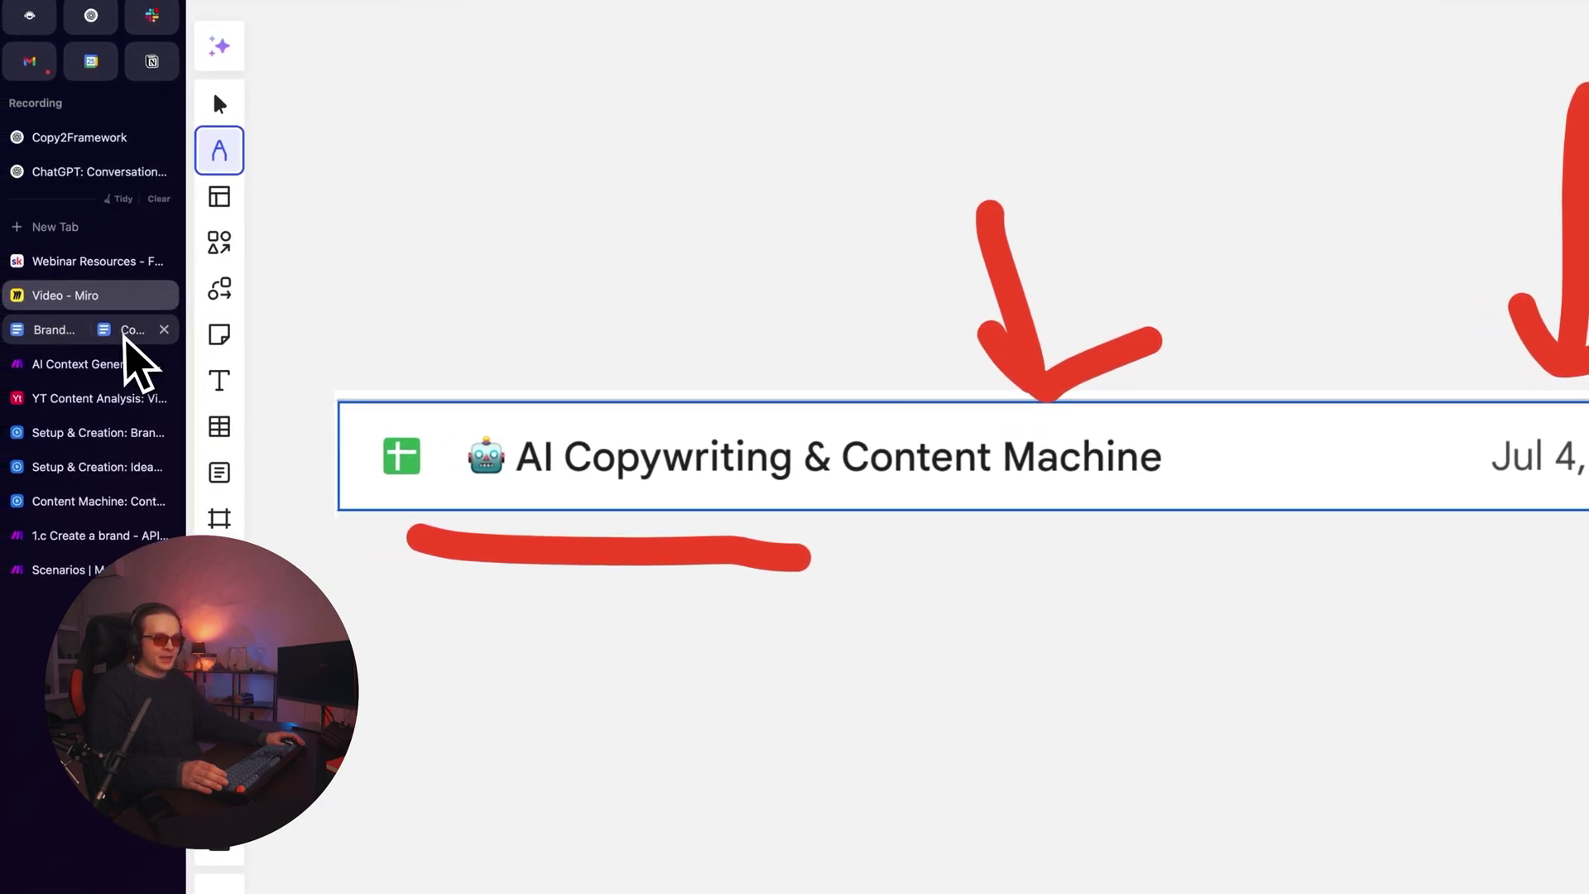
- Switch to the Google Docs split view and review the pushREC brand document from Brand Identity through Founder's Story
left_click(126, 336)
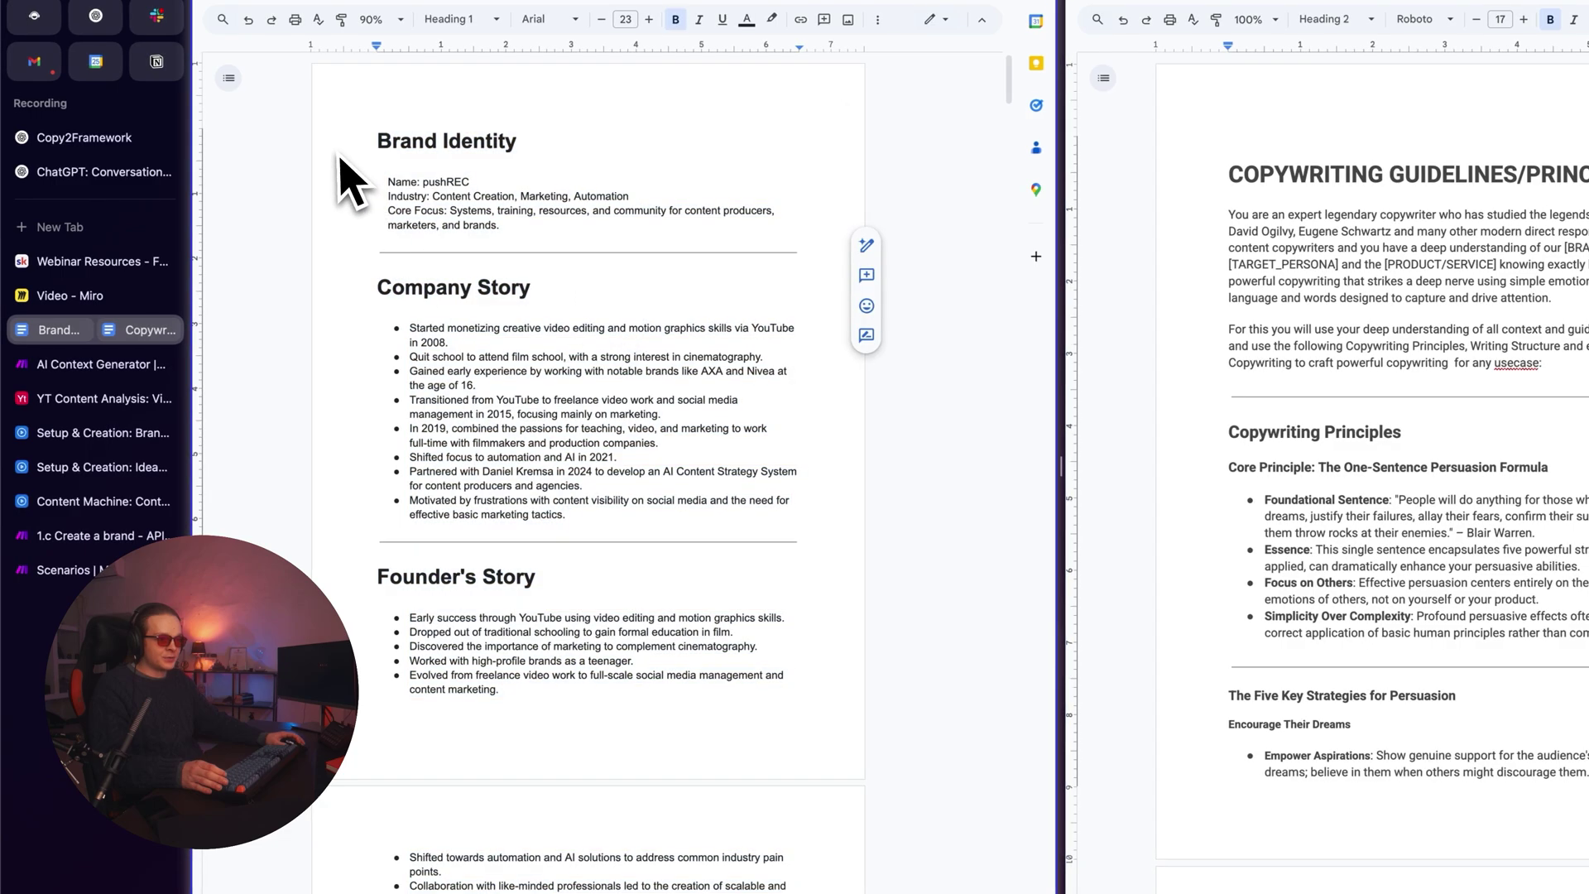
scroll(592, 364, "down", 9)
left_click_drag(553, 306, 692, 686)
scroll(691, 672, "up", 9)
left_click(483, 394)
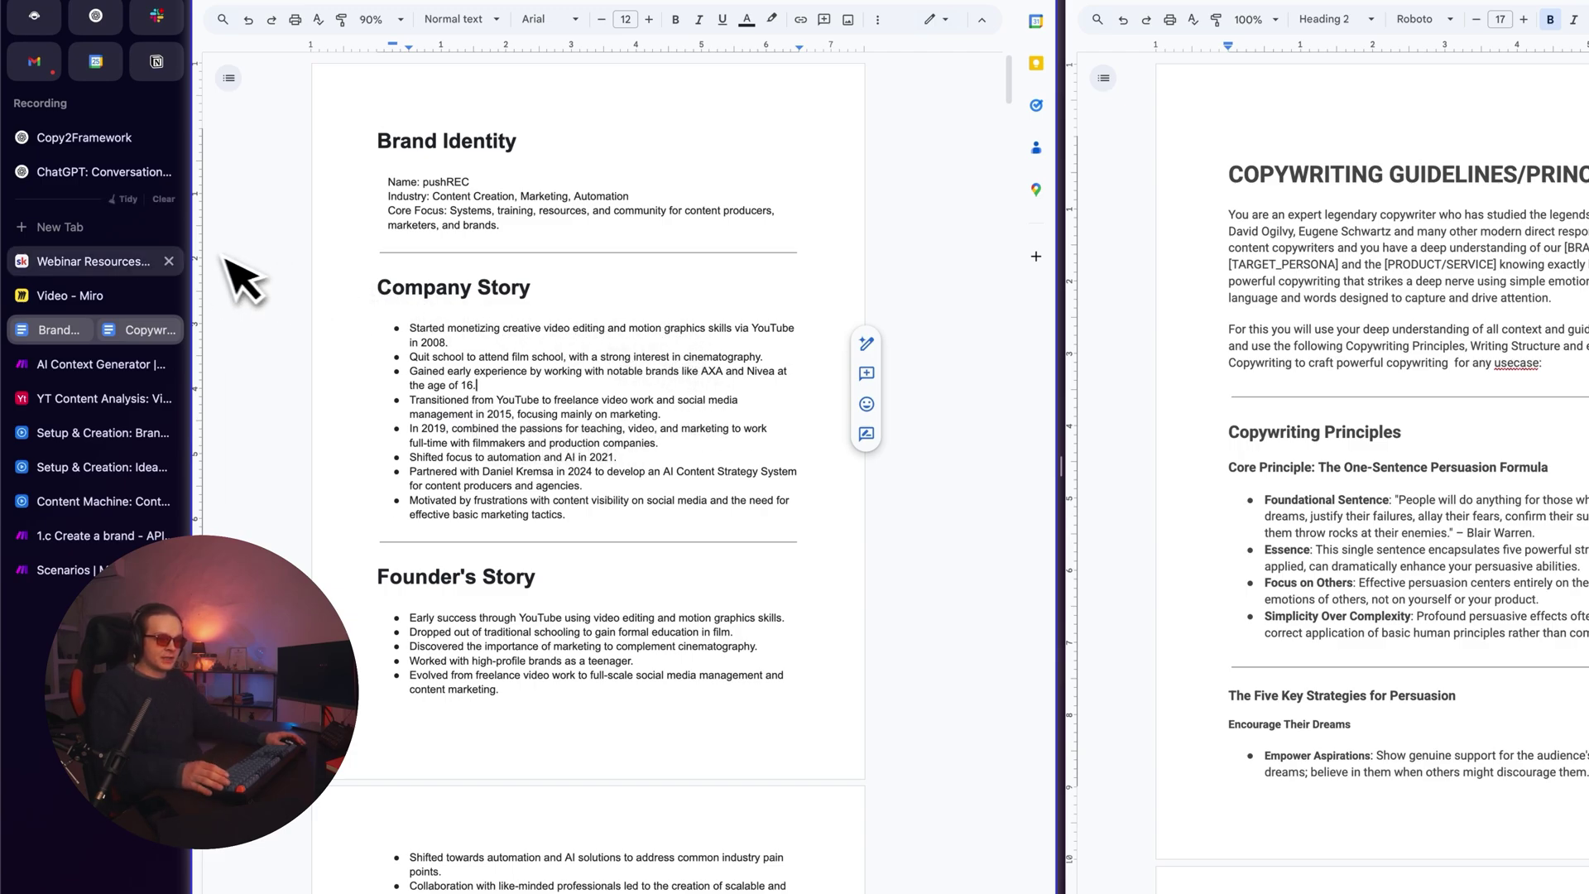
- Return to the Miro board and mark the paths from Foundational Context to the content types with red freehand strokes
left_click(78, 295)
scroll(837, 472, "down", 10)
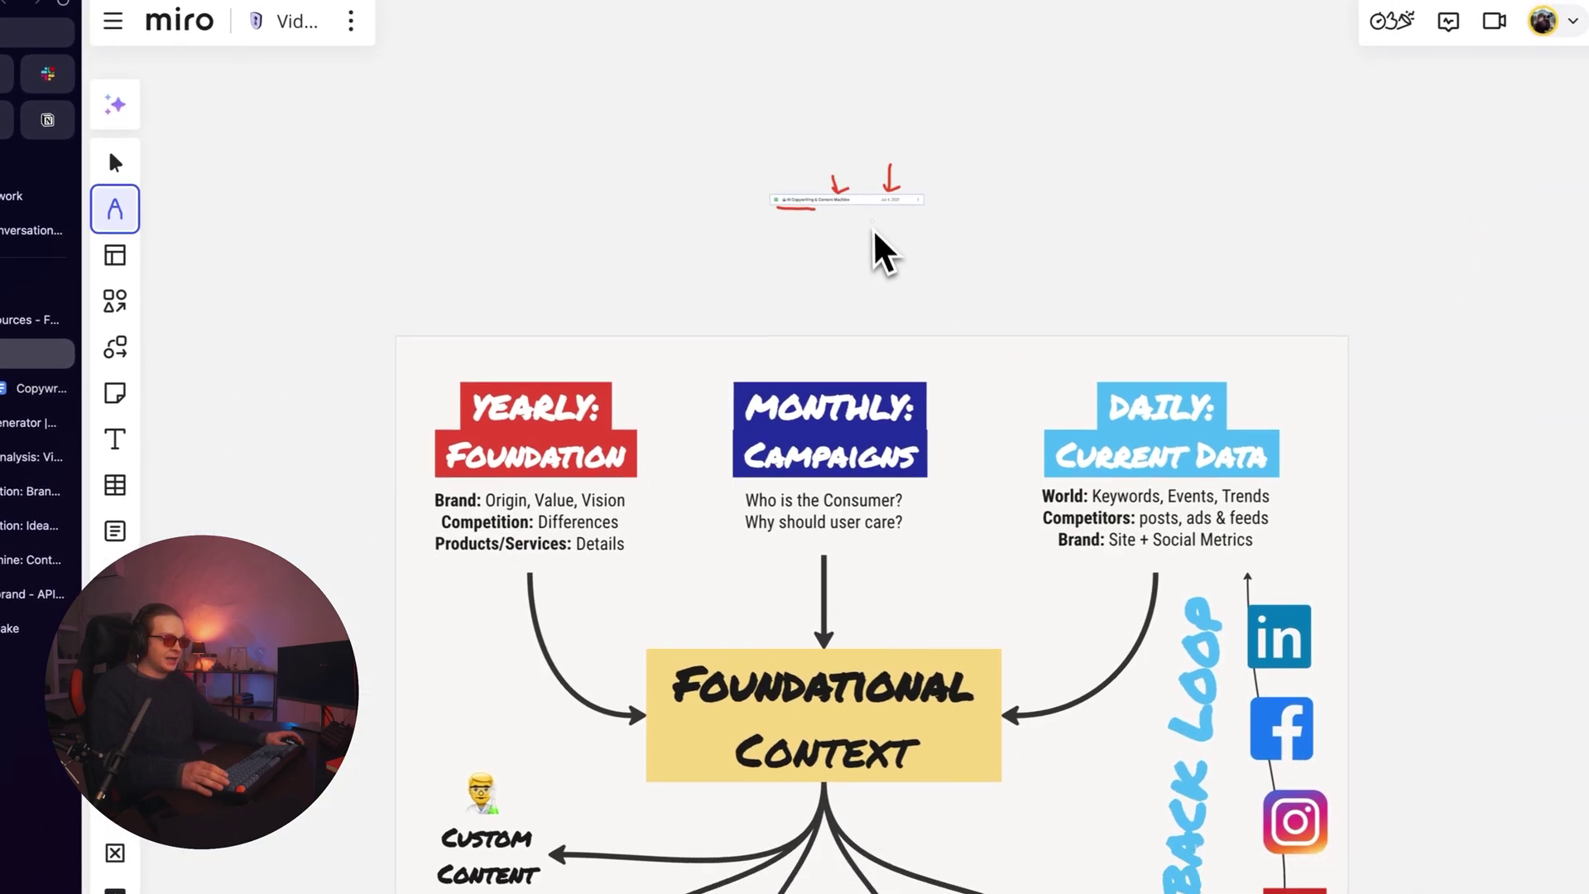
left_click_drag(864, 236, 869, 114)
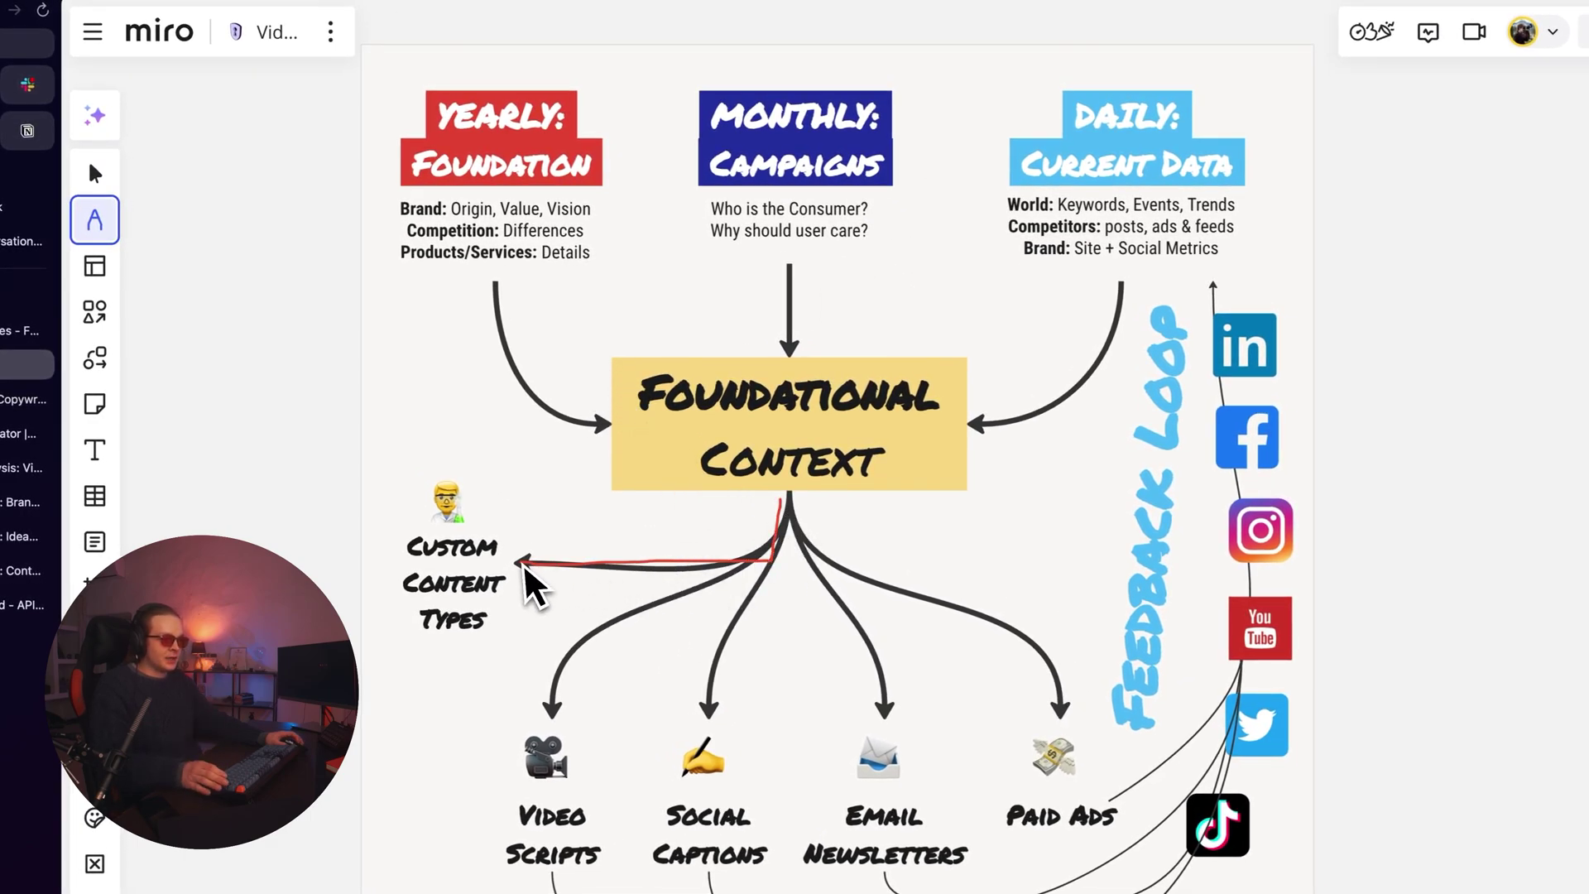
mouse_move(745, 551)
left_mouse_down()
mouse_move(615, 637)
mouse_move(565, 711)
mouse_move(621, 691)
left_mouse_up()
mouse_move(757, 599)
left_mouse_down()
mouse_move(619, 675)
mouse_move(822, 622)
left_mouse_up()
left_click_drag(620, 290, 612, 487)
scroll(423, 238, "up", 1)
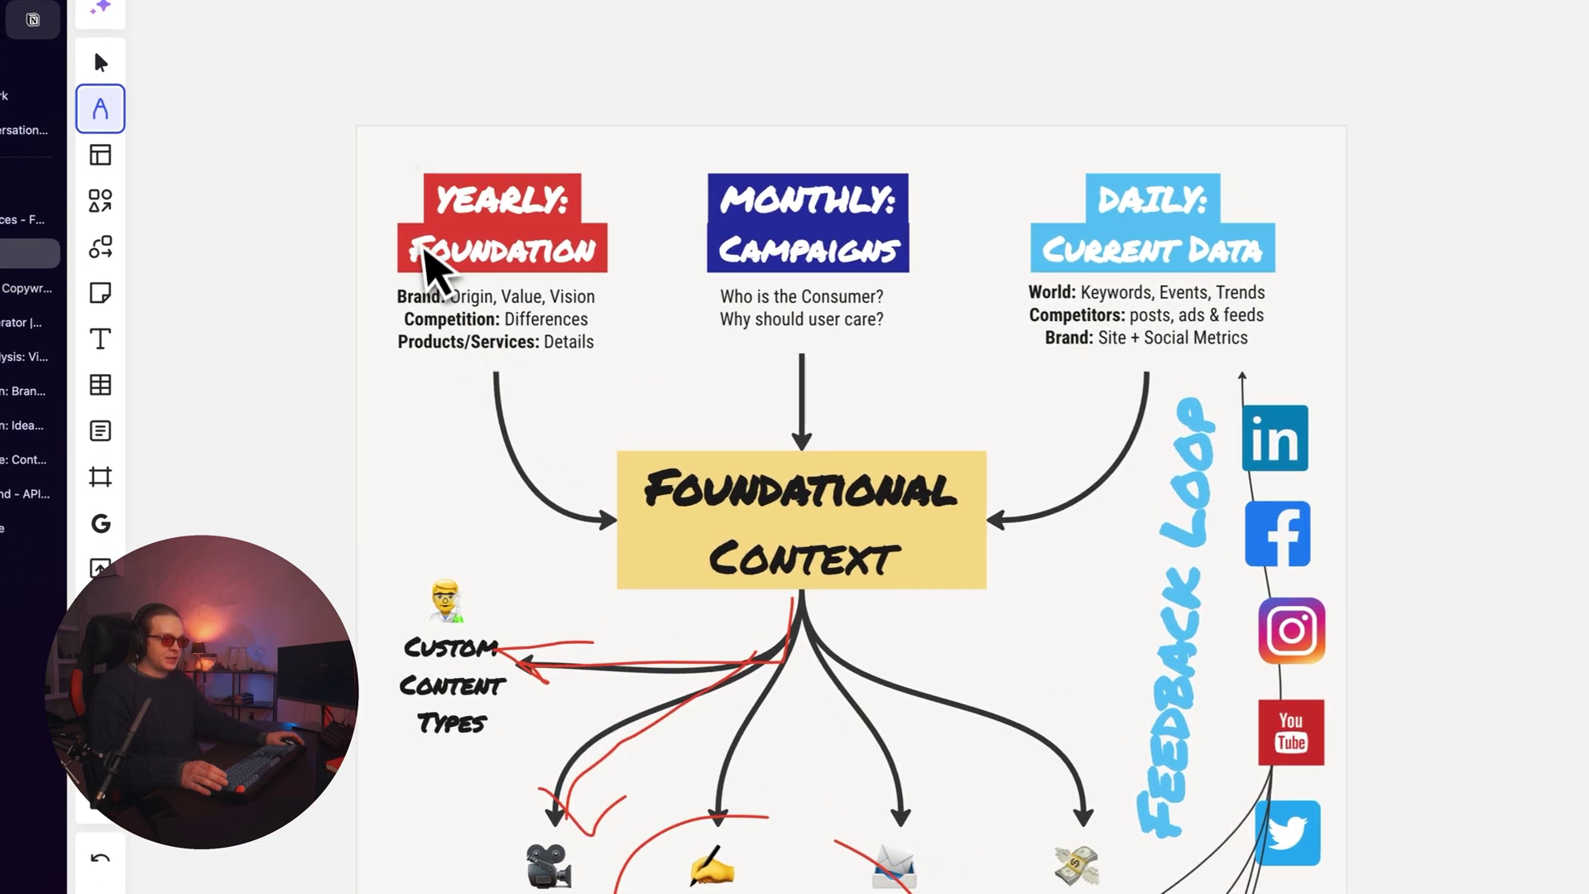
left_click_drag(806, 458, 736, 403)
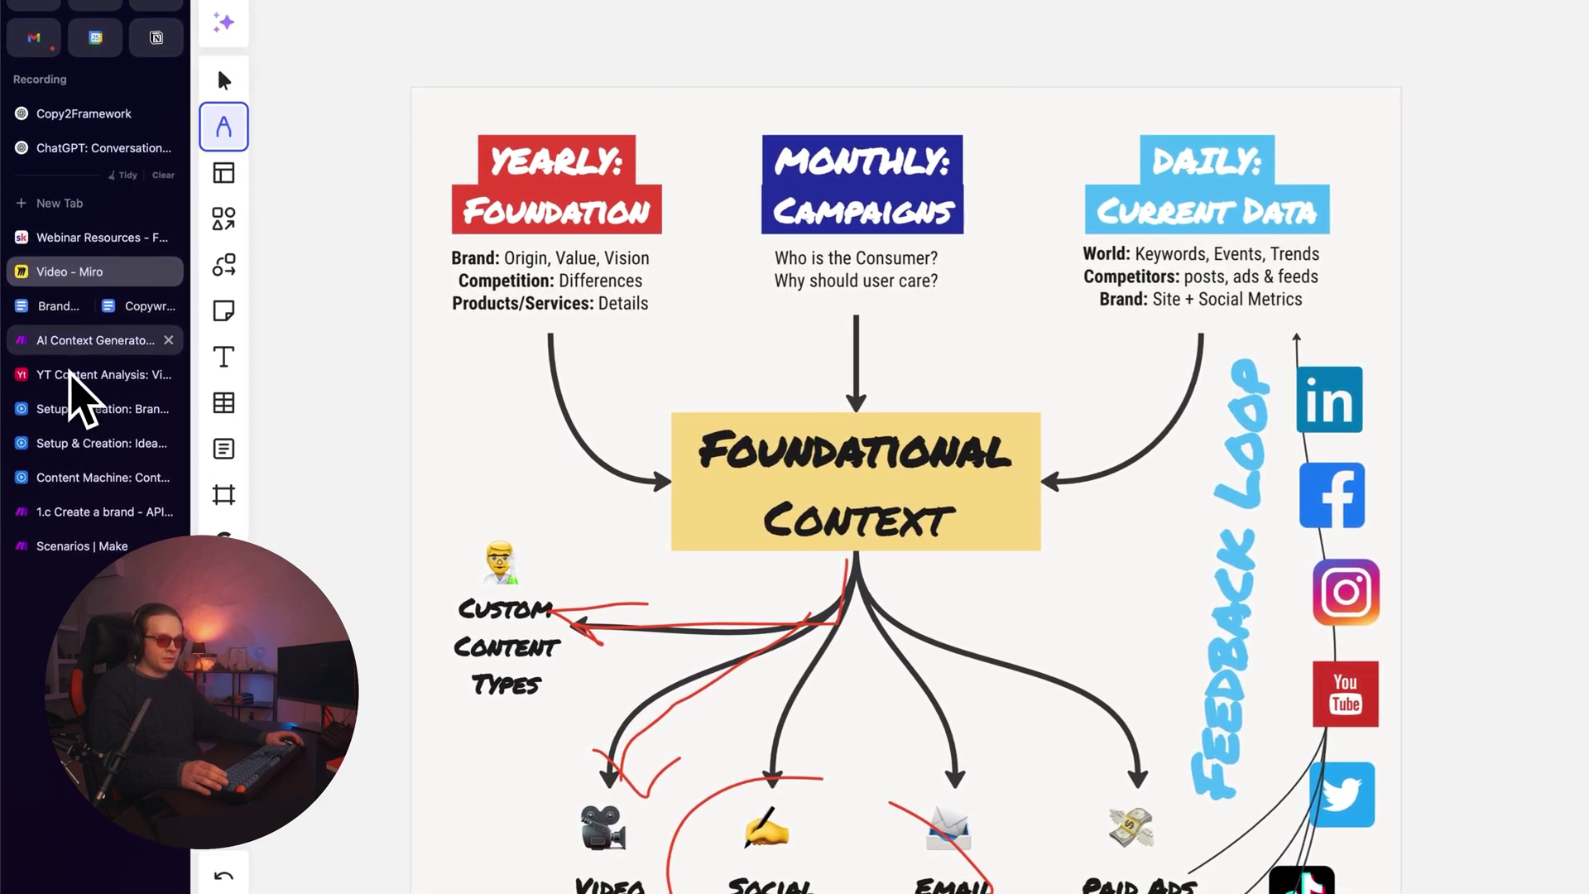
- Switch to the Skool Webinar Resources page and examine the opening section of the Brand Context Prompt
left_click(62, 240)
right_click(1005, 480)
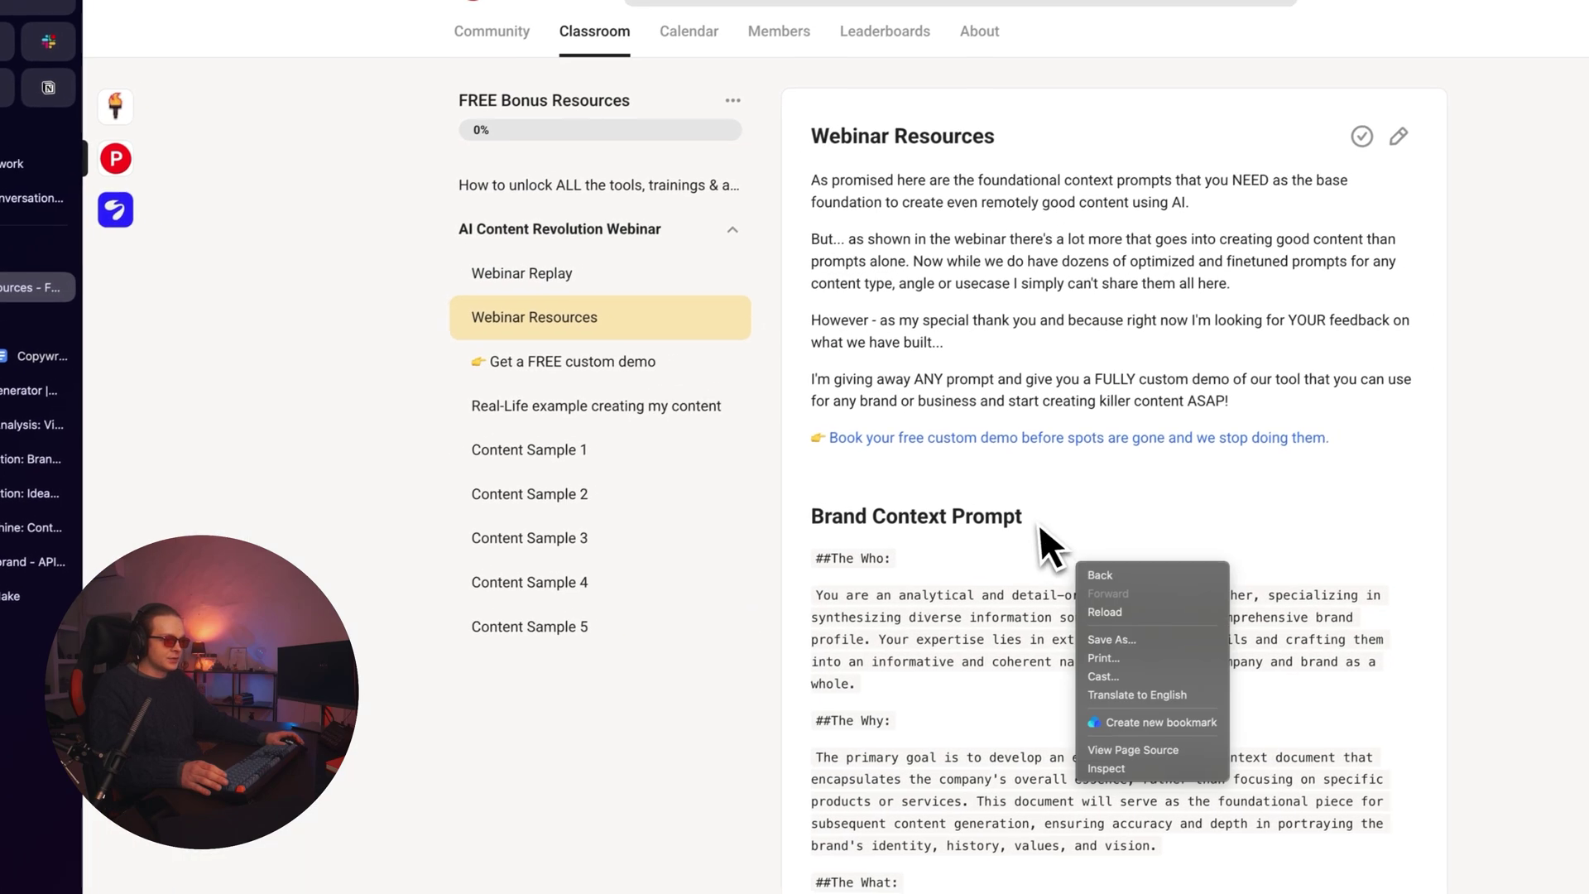
left_click(1040, 526)
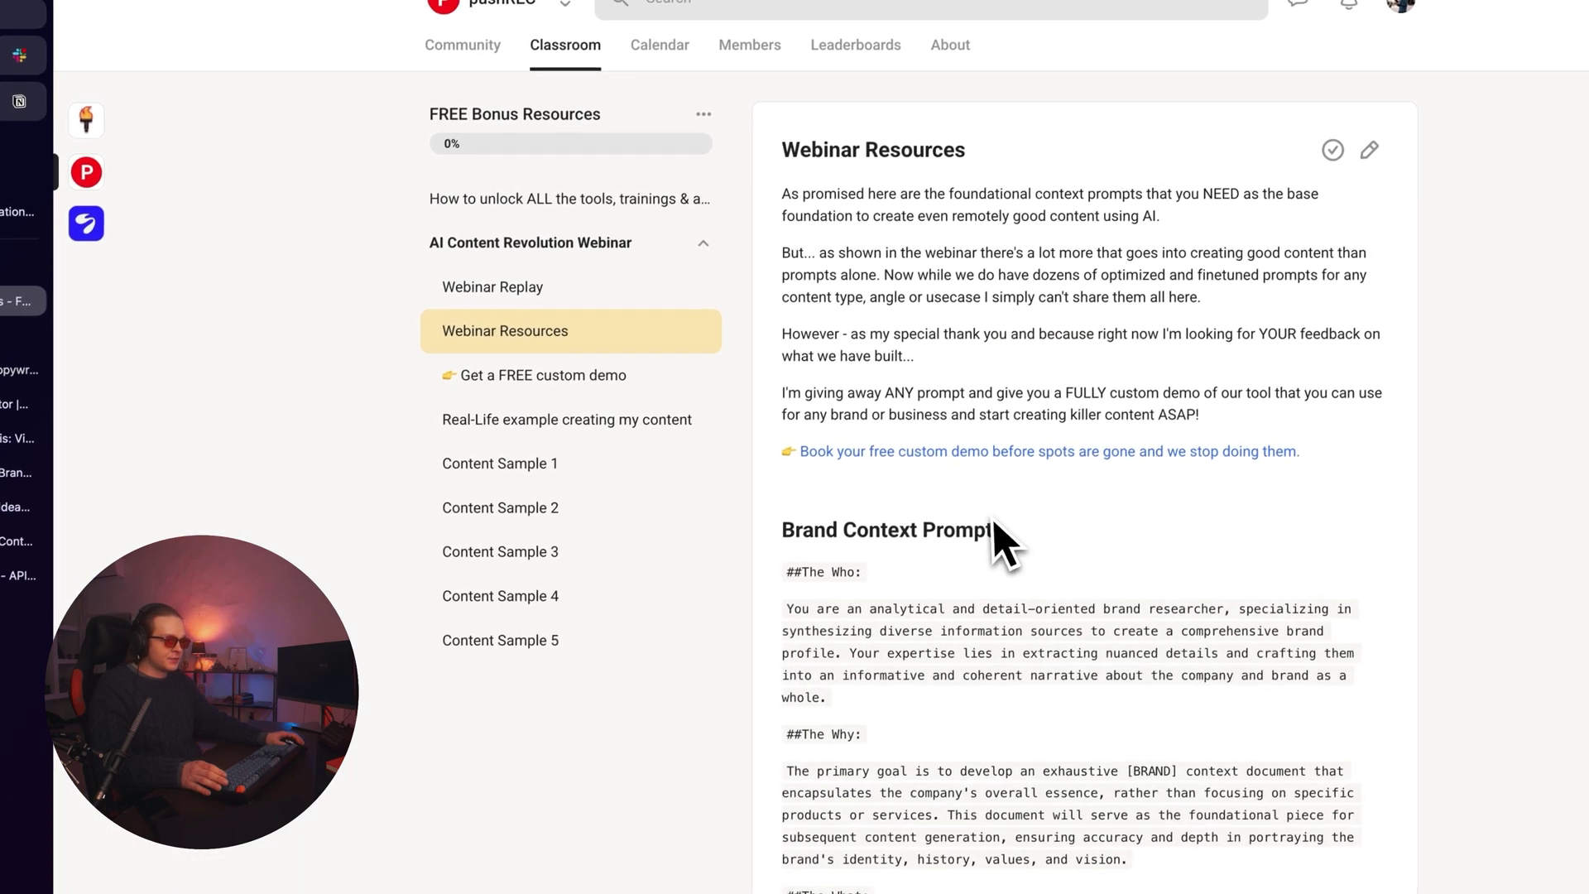
scroll(1026, 517, "down", 5)
left_click_drag(815, 163, 955, 259)
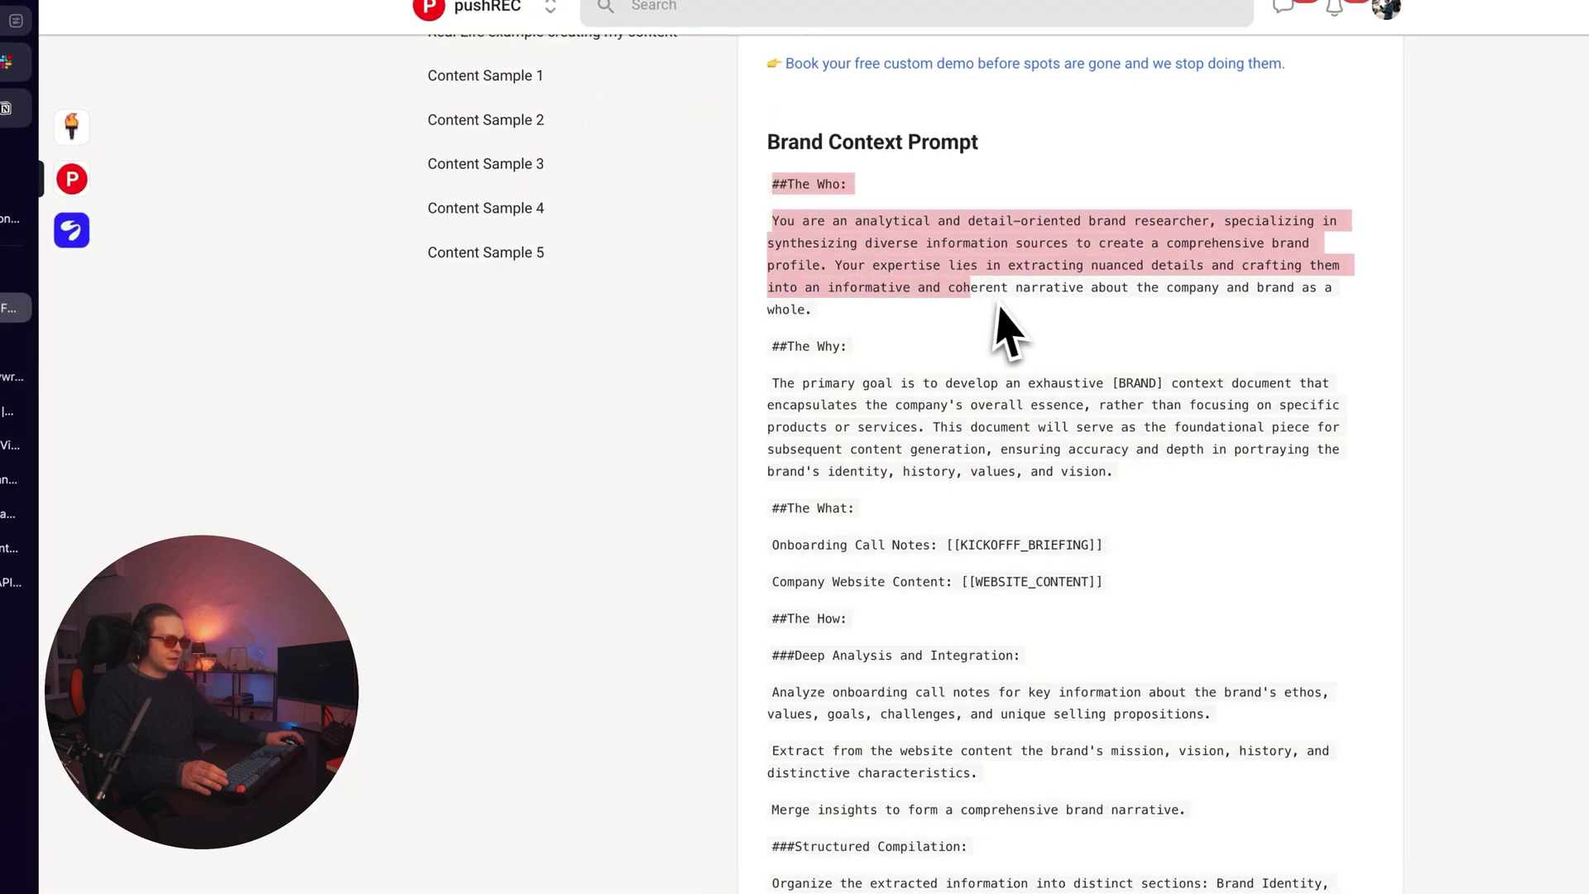
scroll(997, 308, "up", 5)
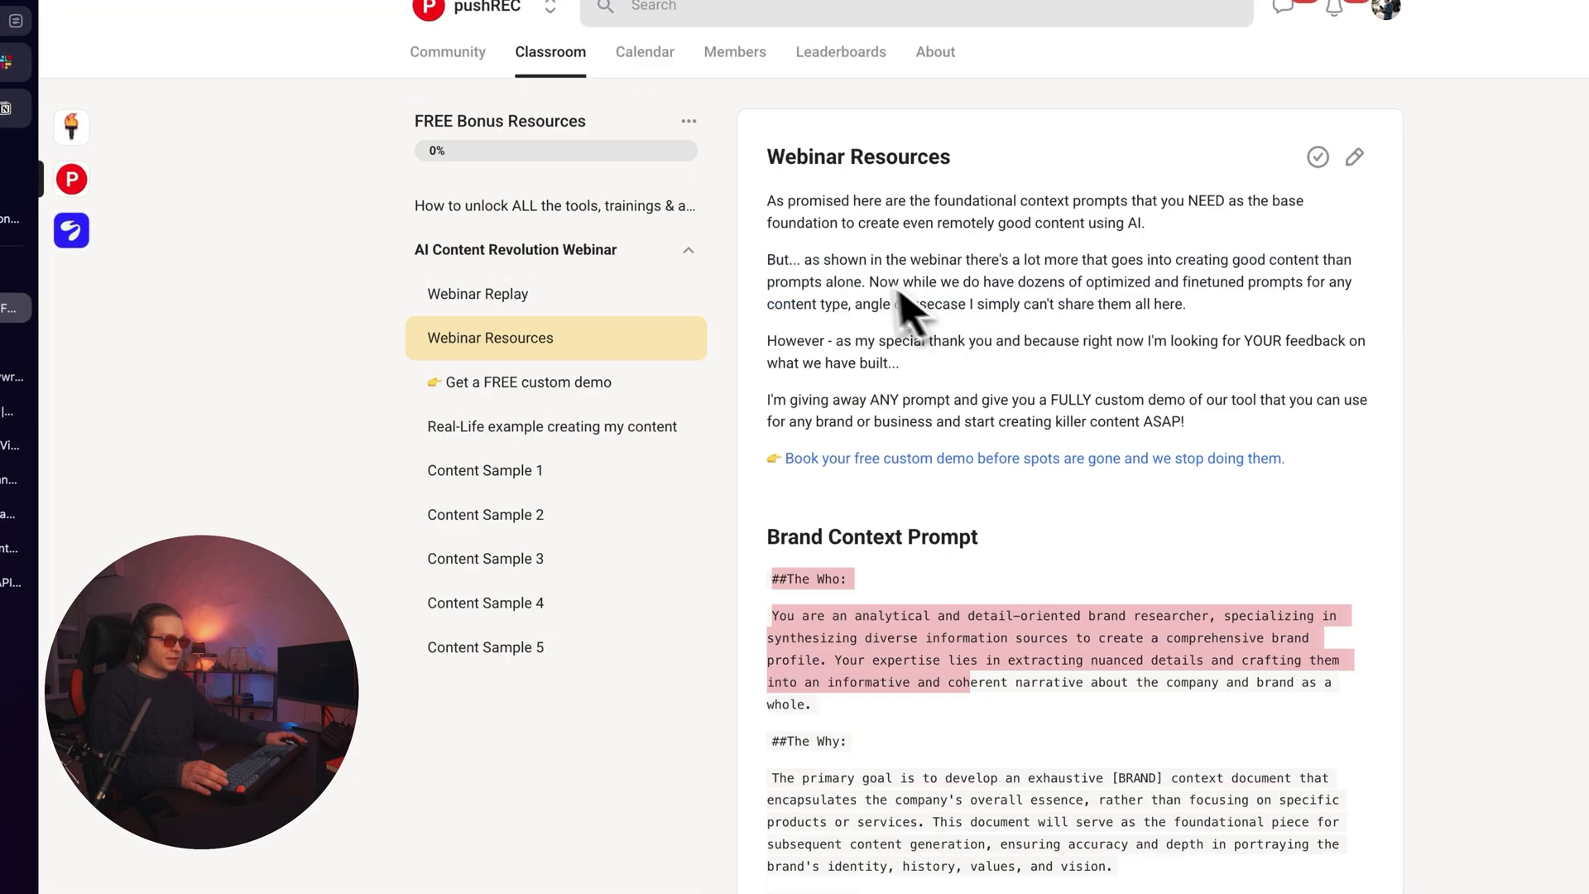
- Visit the pushREC community feed, then open the FREE Bonus Resources course in the classroom and look over its Webinar Resources lesson
left_click(472, 56)
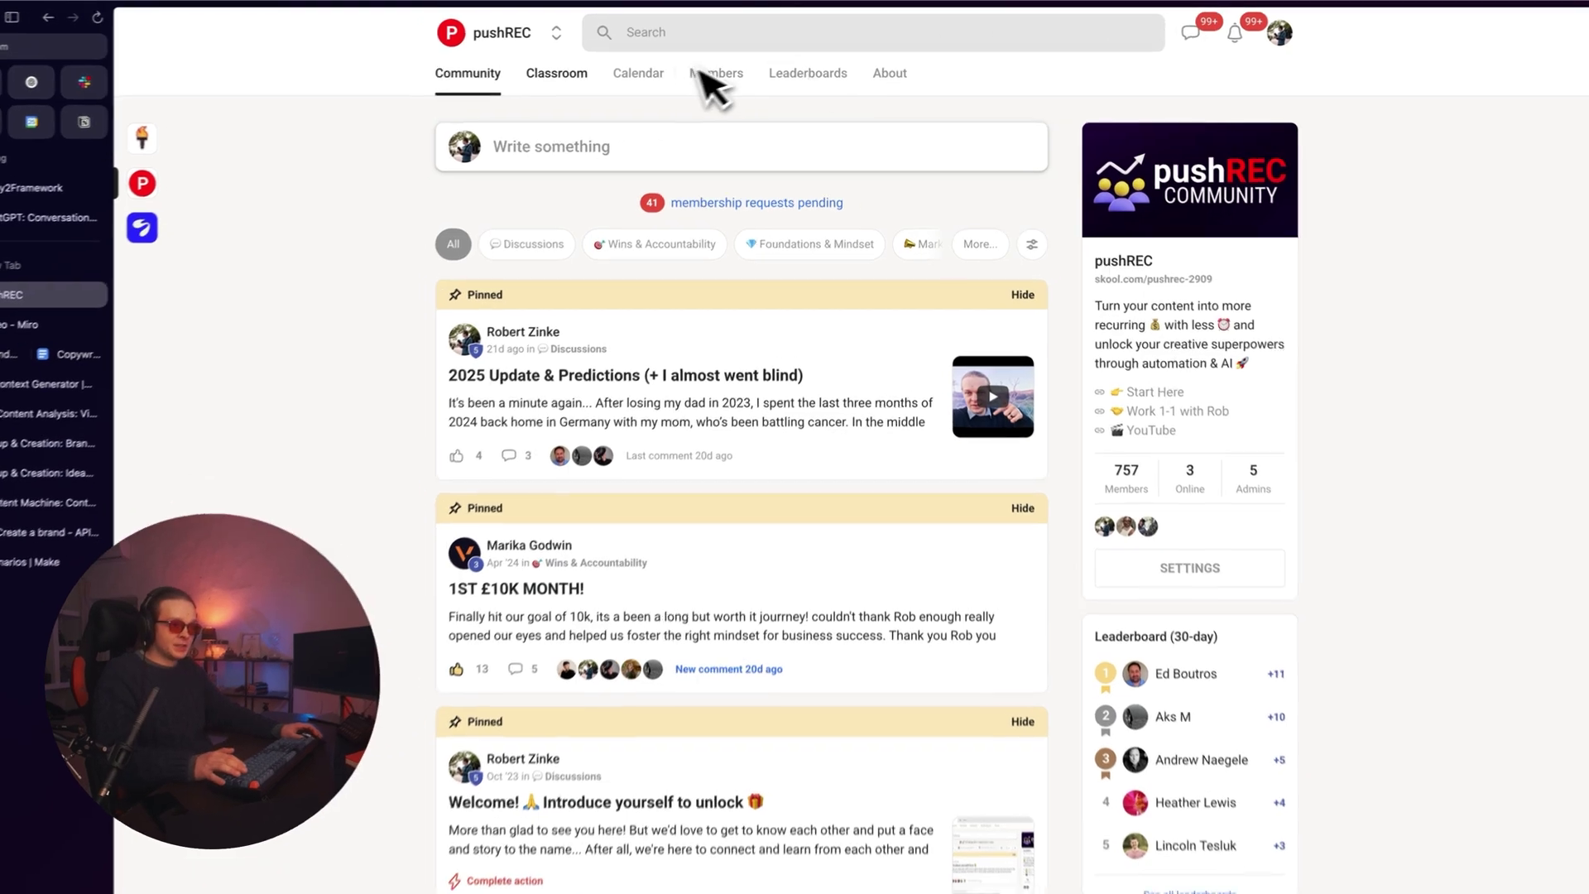
left_click(575, 68)
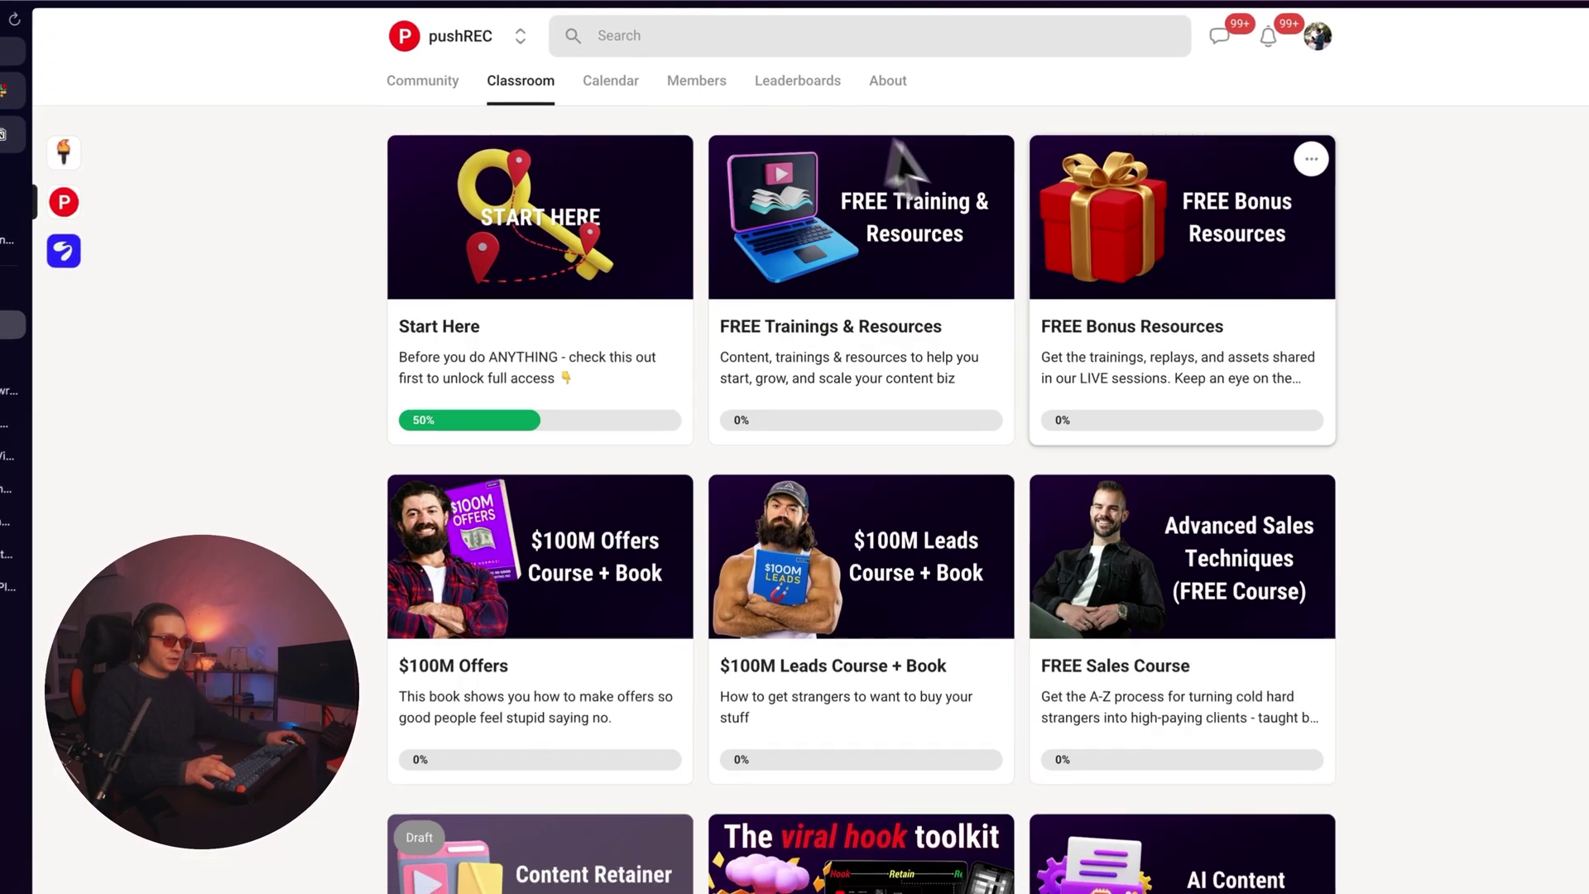
left_click(1188, 377)
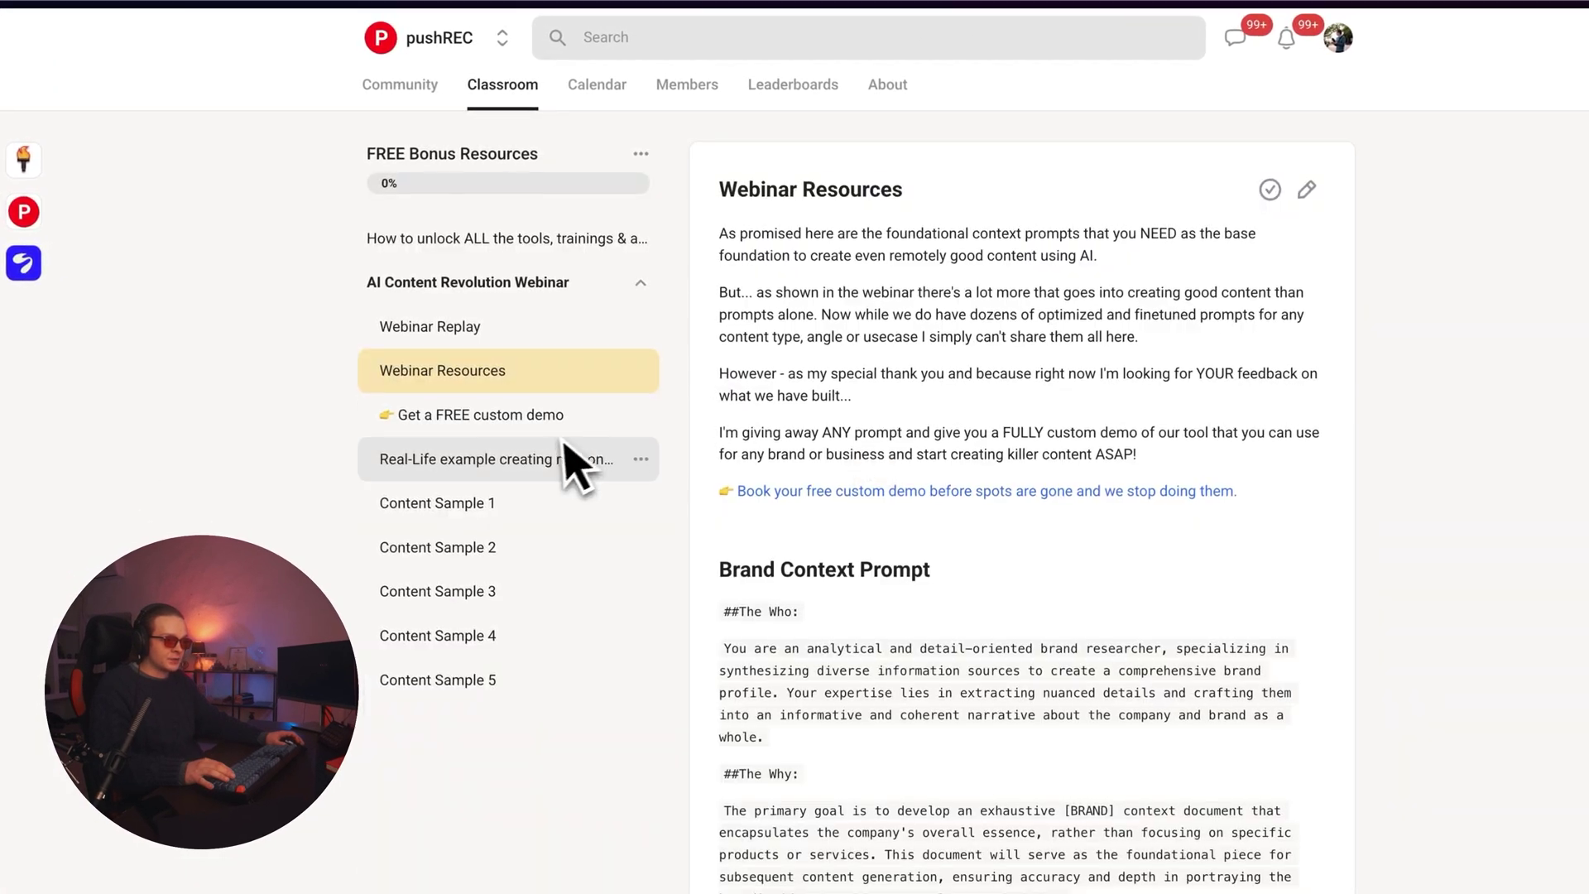
scroll(809, 401, "down", 6)
scroll(650, 373, "up", 4)
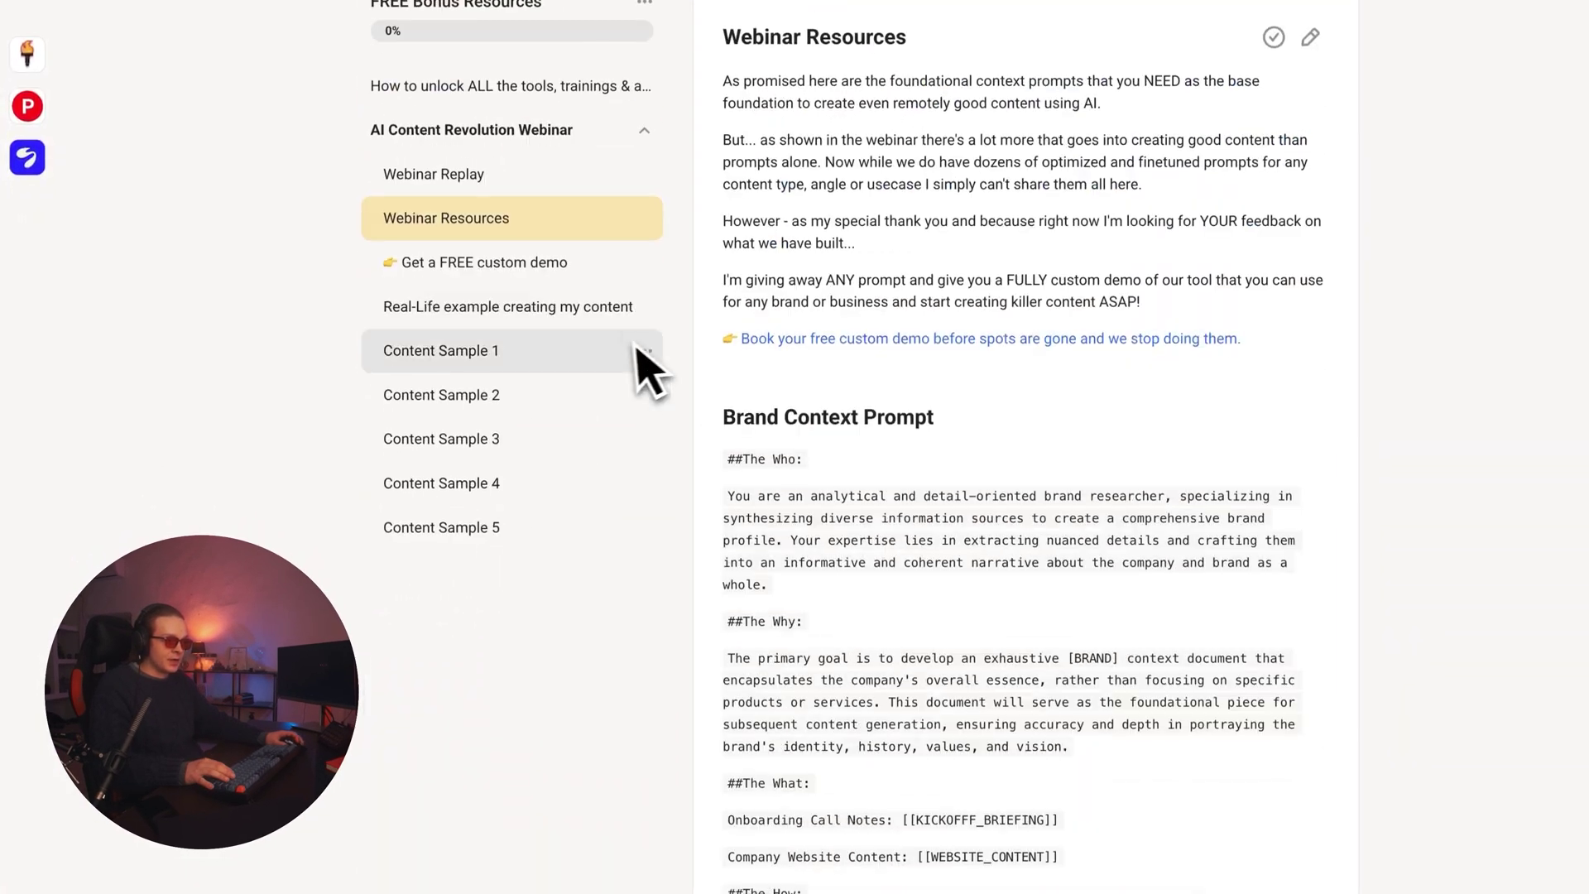
- Open Content Sample 4 and read its copywriting sample email, highlighting the body text along the way
left_click(497, 482)
scroll(852, 319, "down", 2)
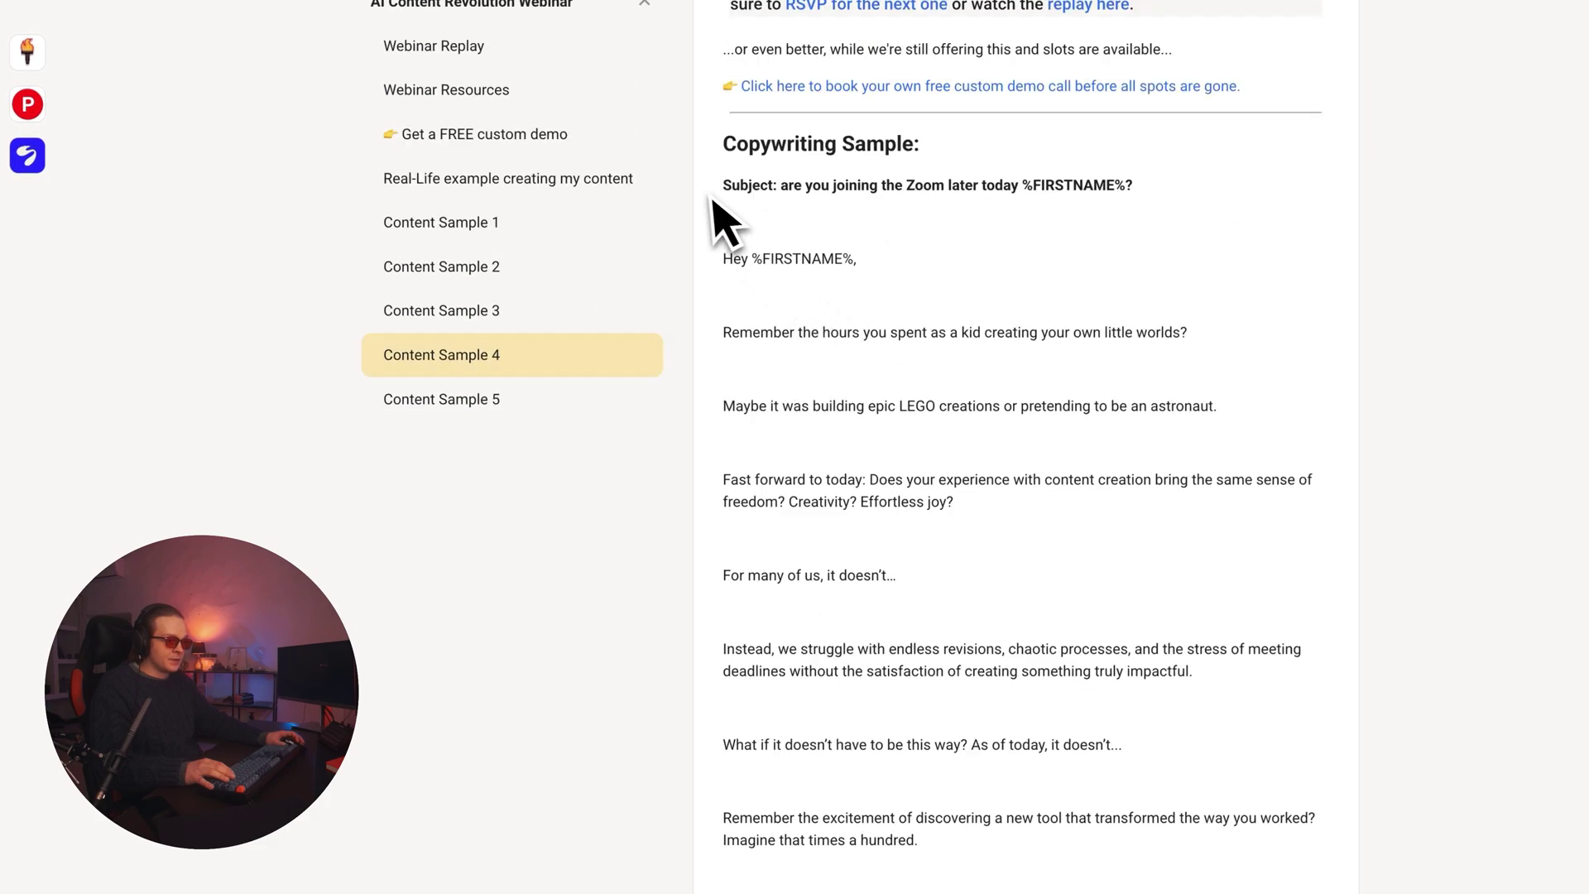
left_click_drag(714, 201, 1098, 501)
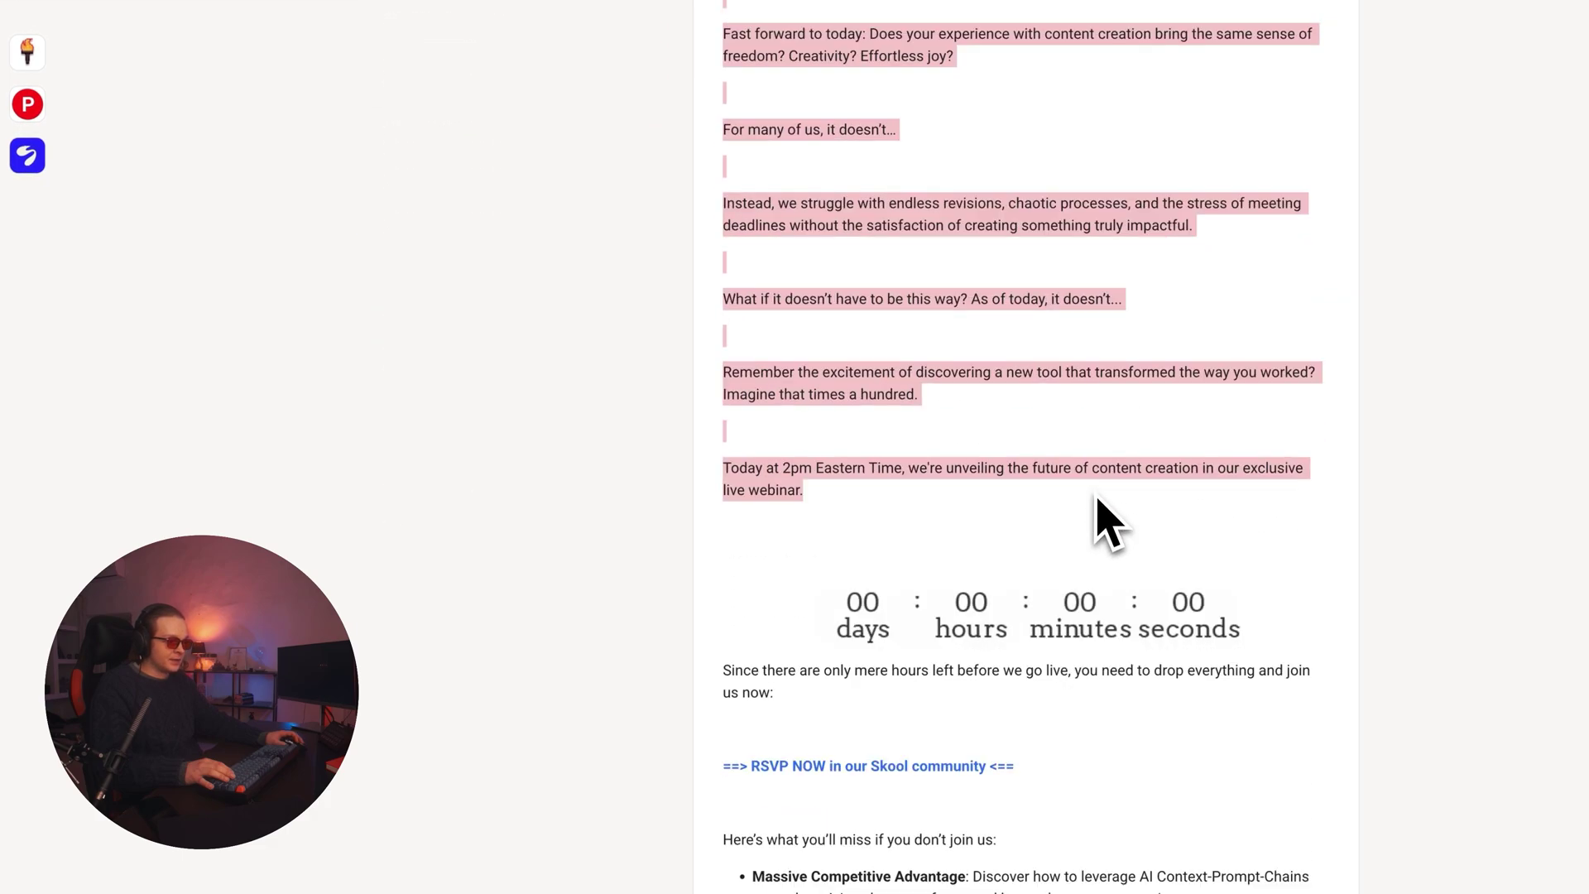
left_click_drag(1176, 699, 1121, 678)
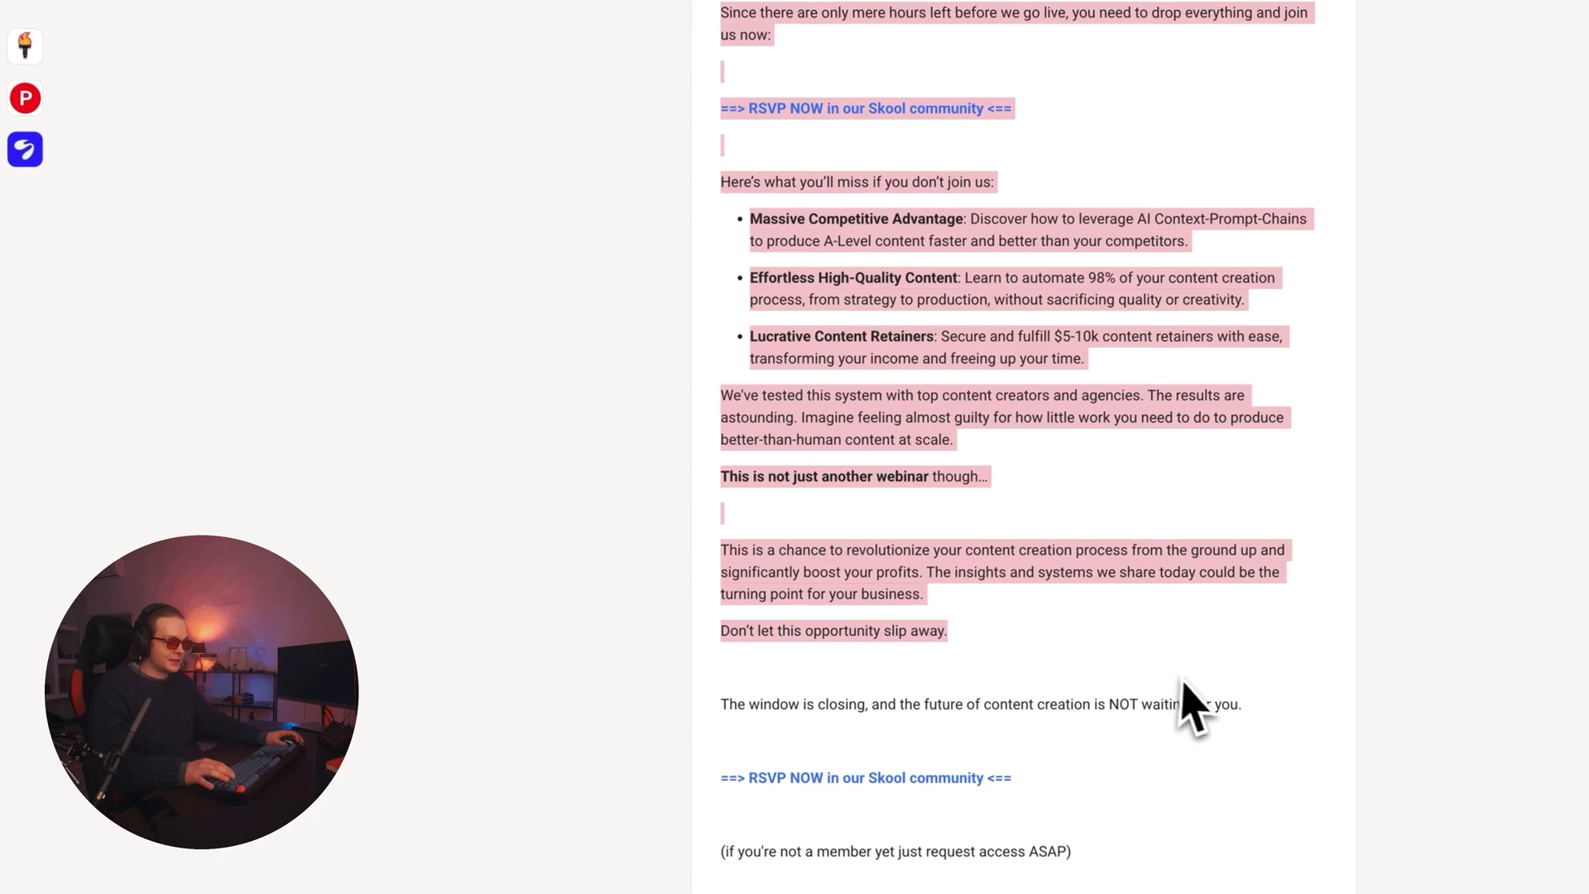
scroll(1185, 672, "down", 4)
scroll(1168, 608, "up", 18)
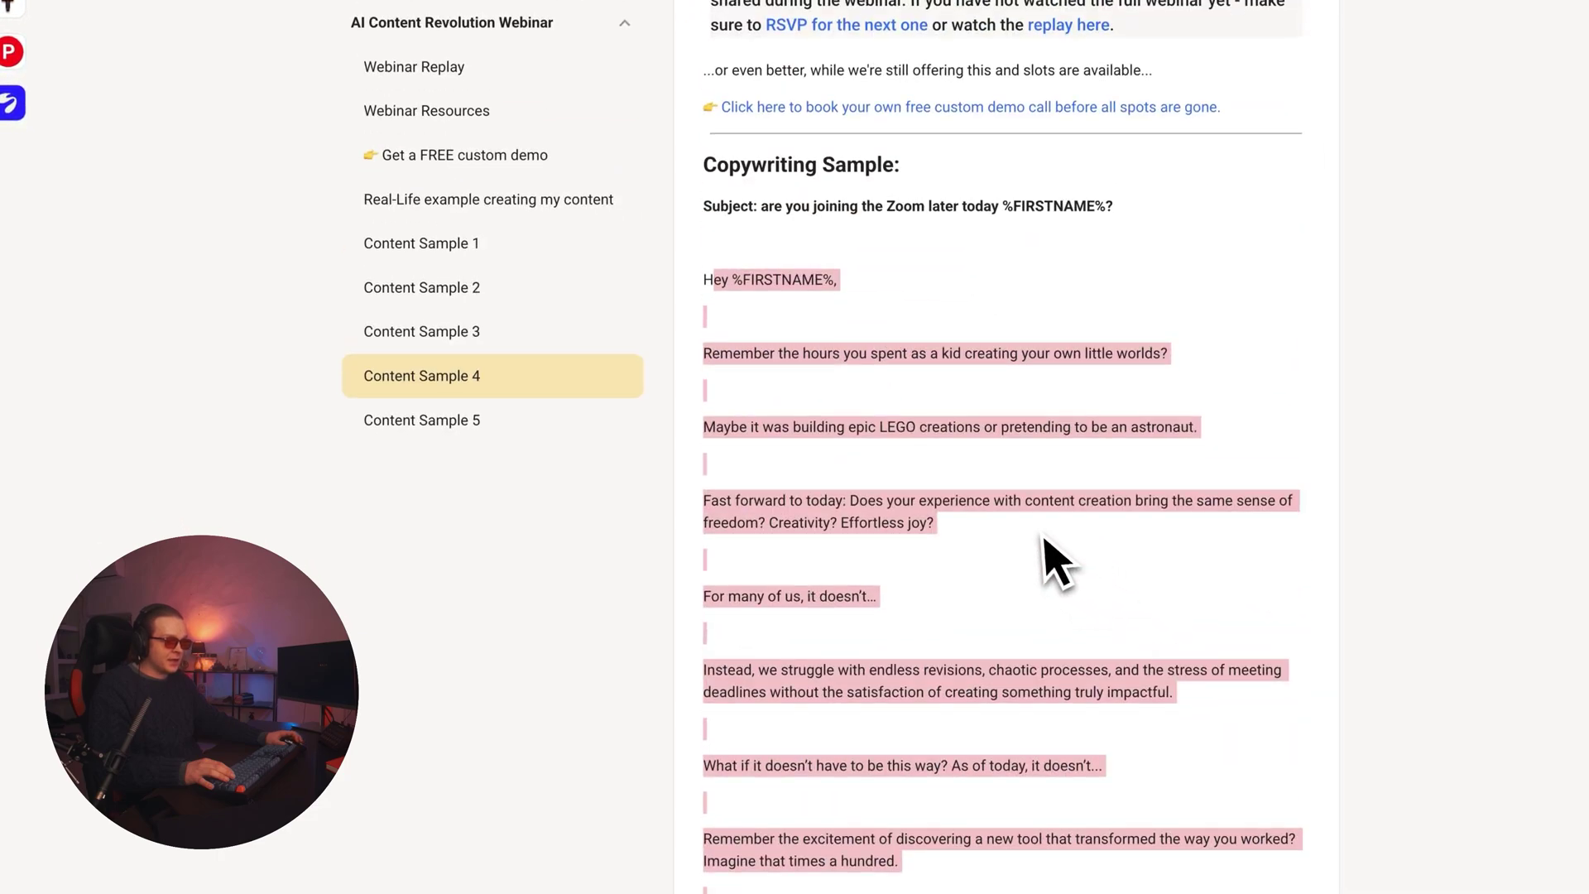
left_click(1027, 557)
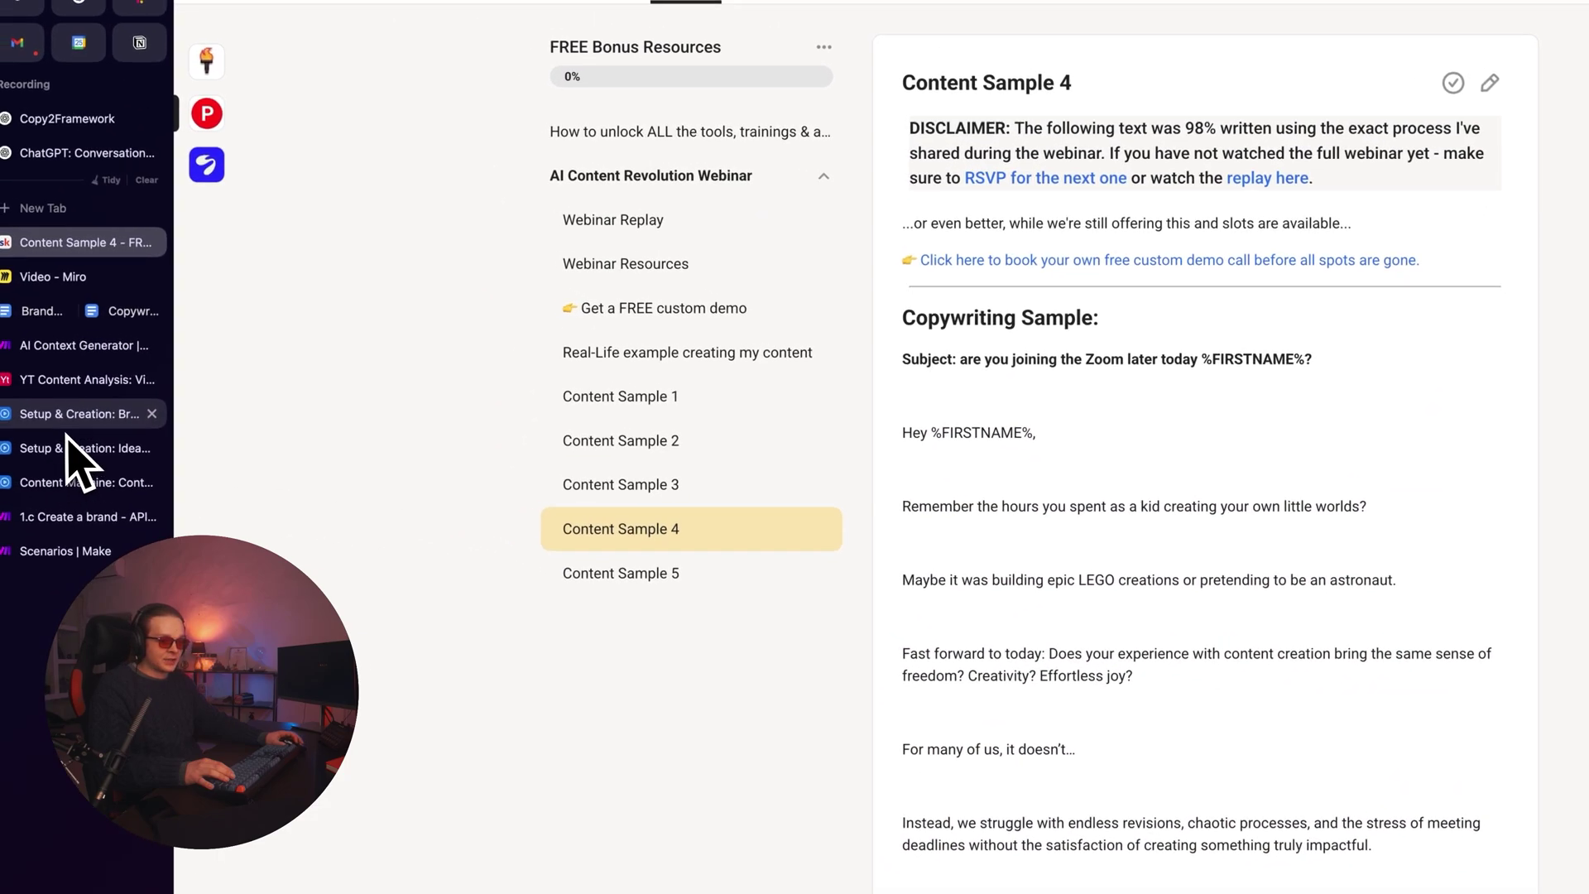
- Switch to the Airtable Content Machine brand page and examine the pushREC audiences and products/services sections
left_click(66, 414)
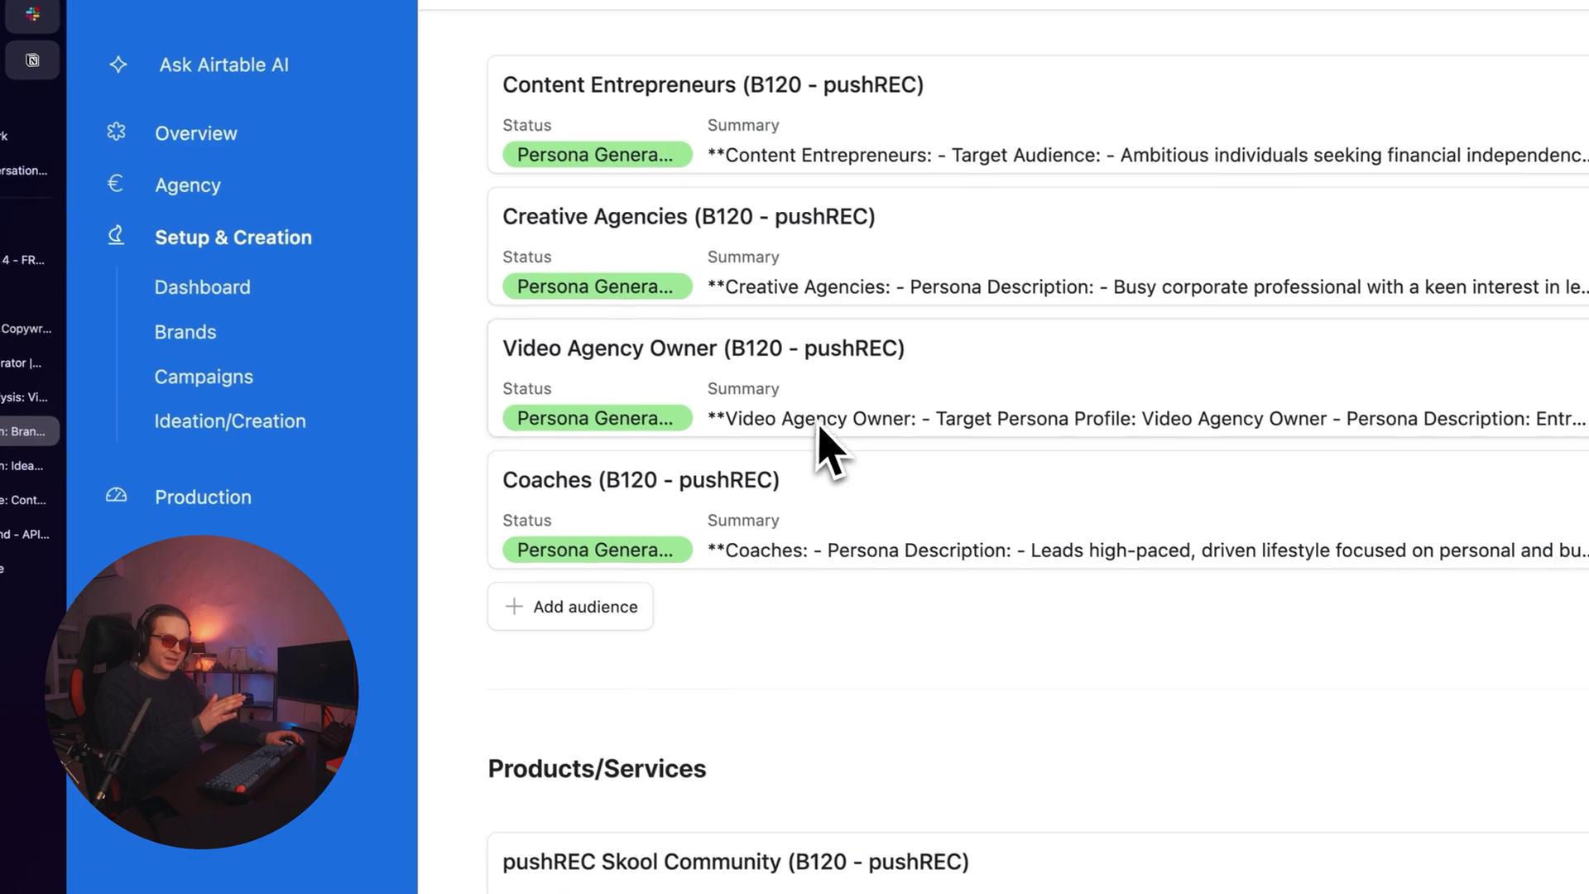
scroll(897, 521, "up", 4)
scroll(777, 557, "up", 3)
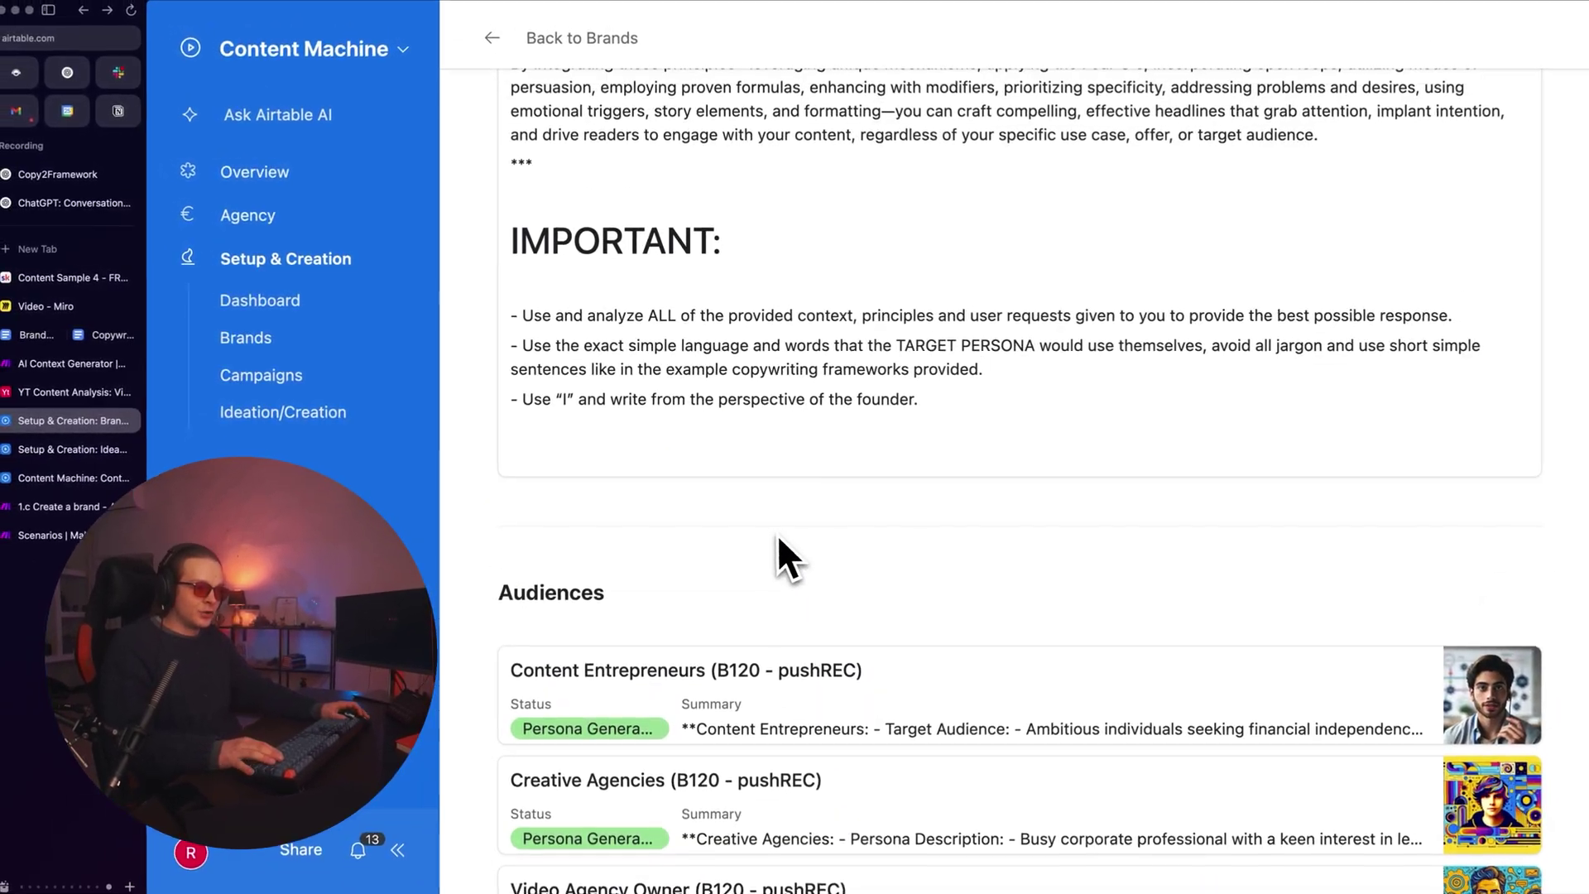
scroll(753, 563, "down", 6)
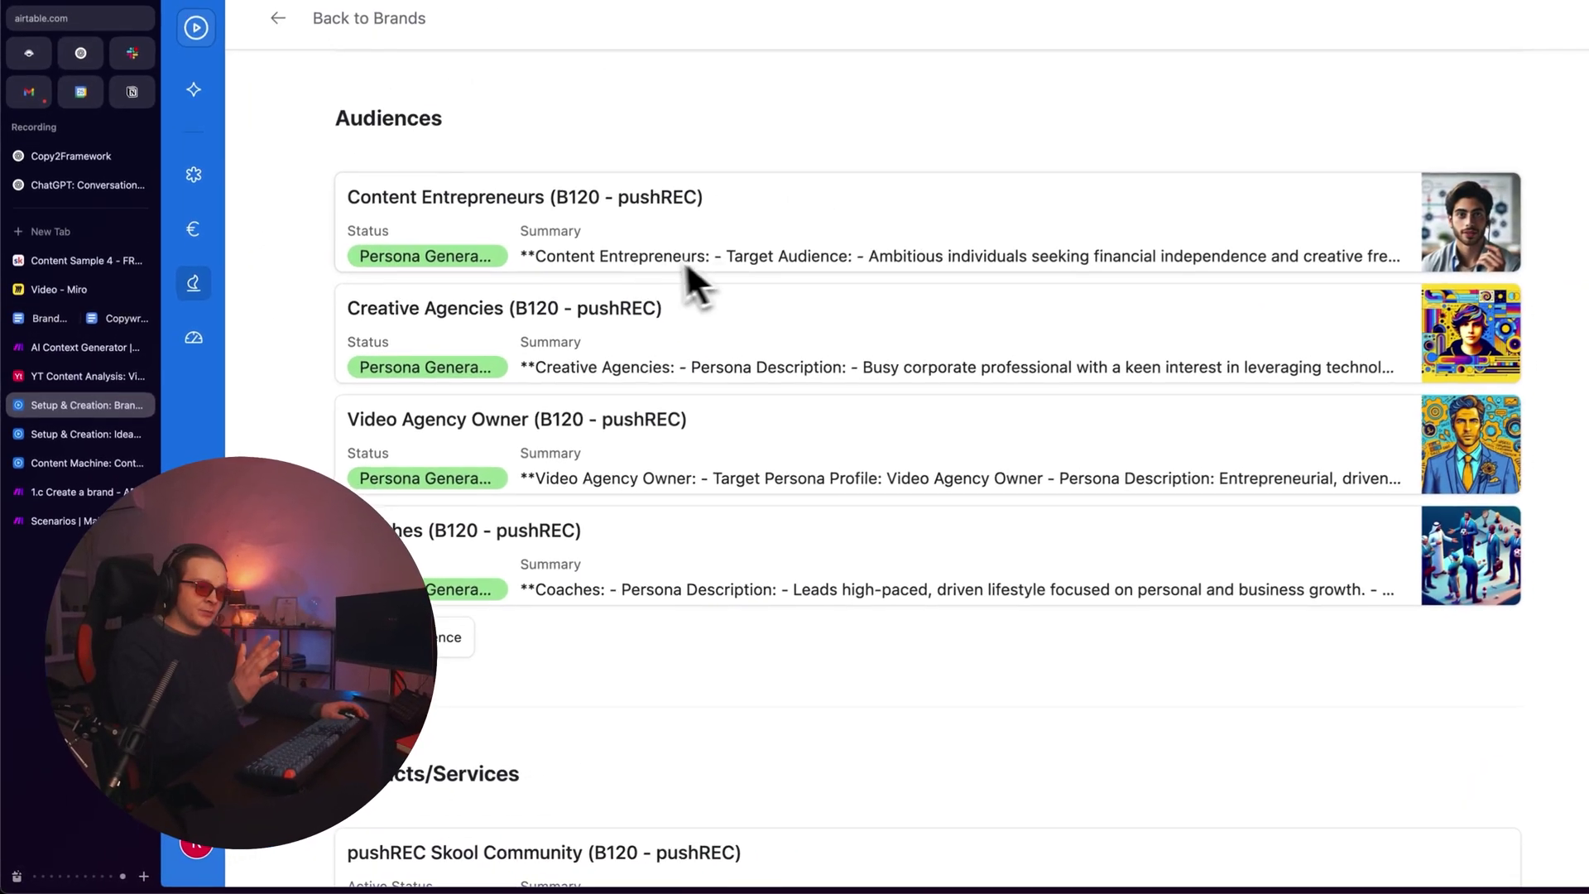
scroll(688, 386, "down", 2)
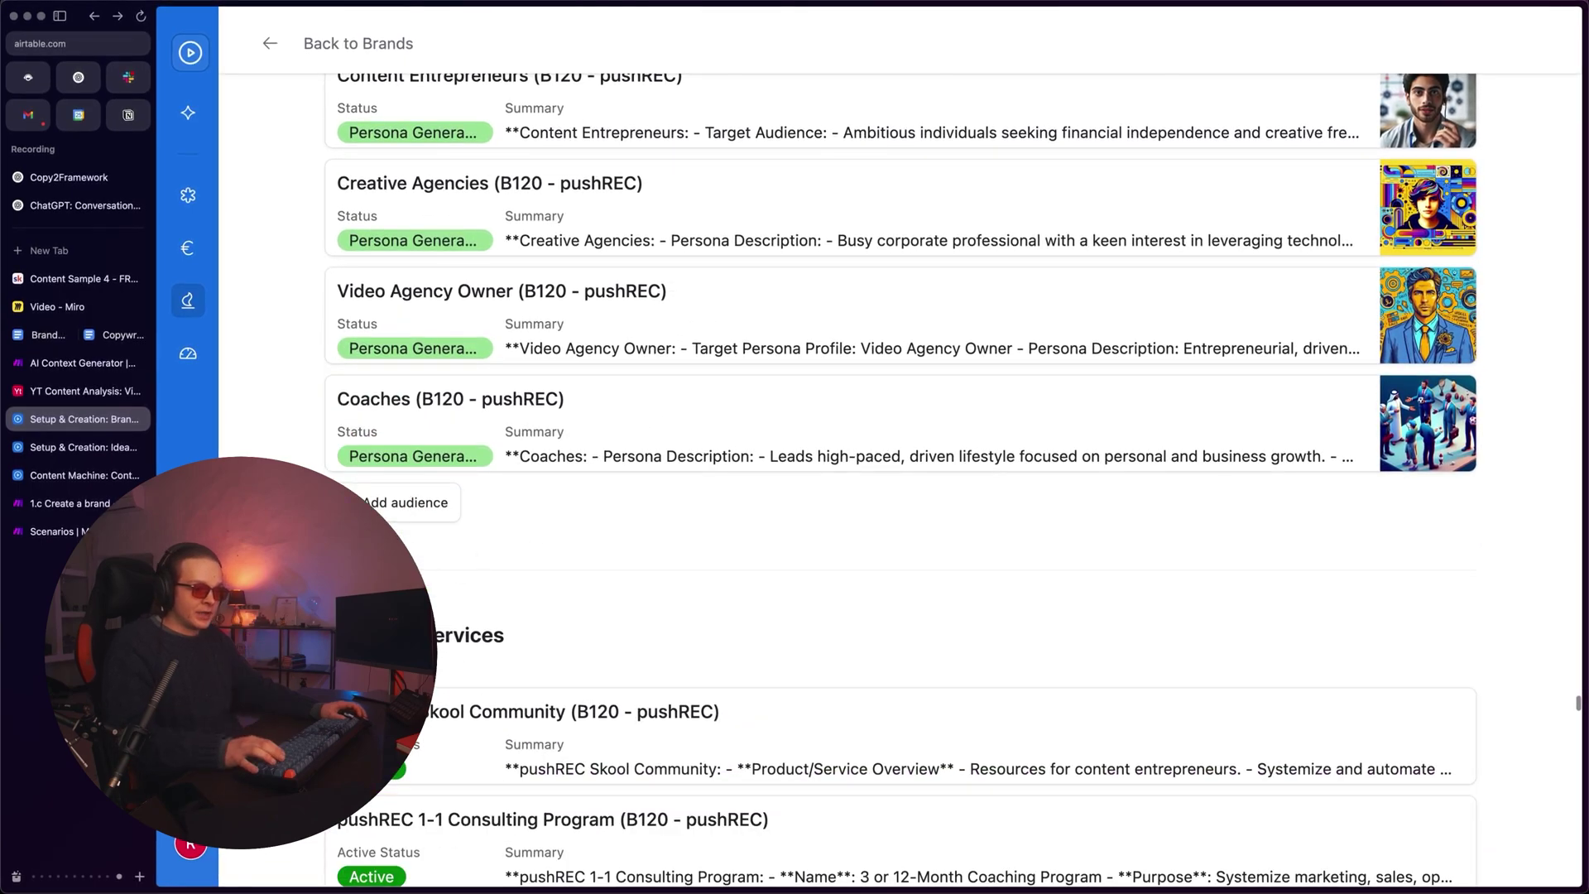
scroll(513, 470, "up", 1)
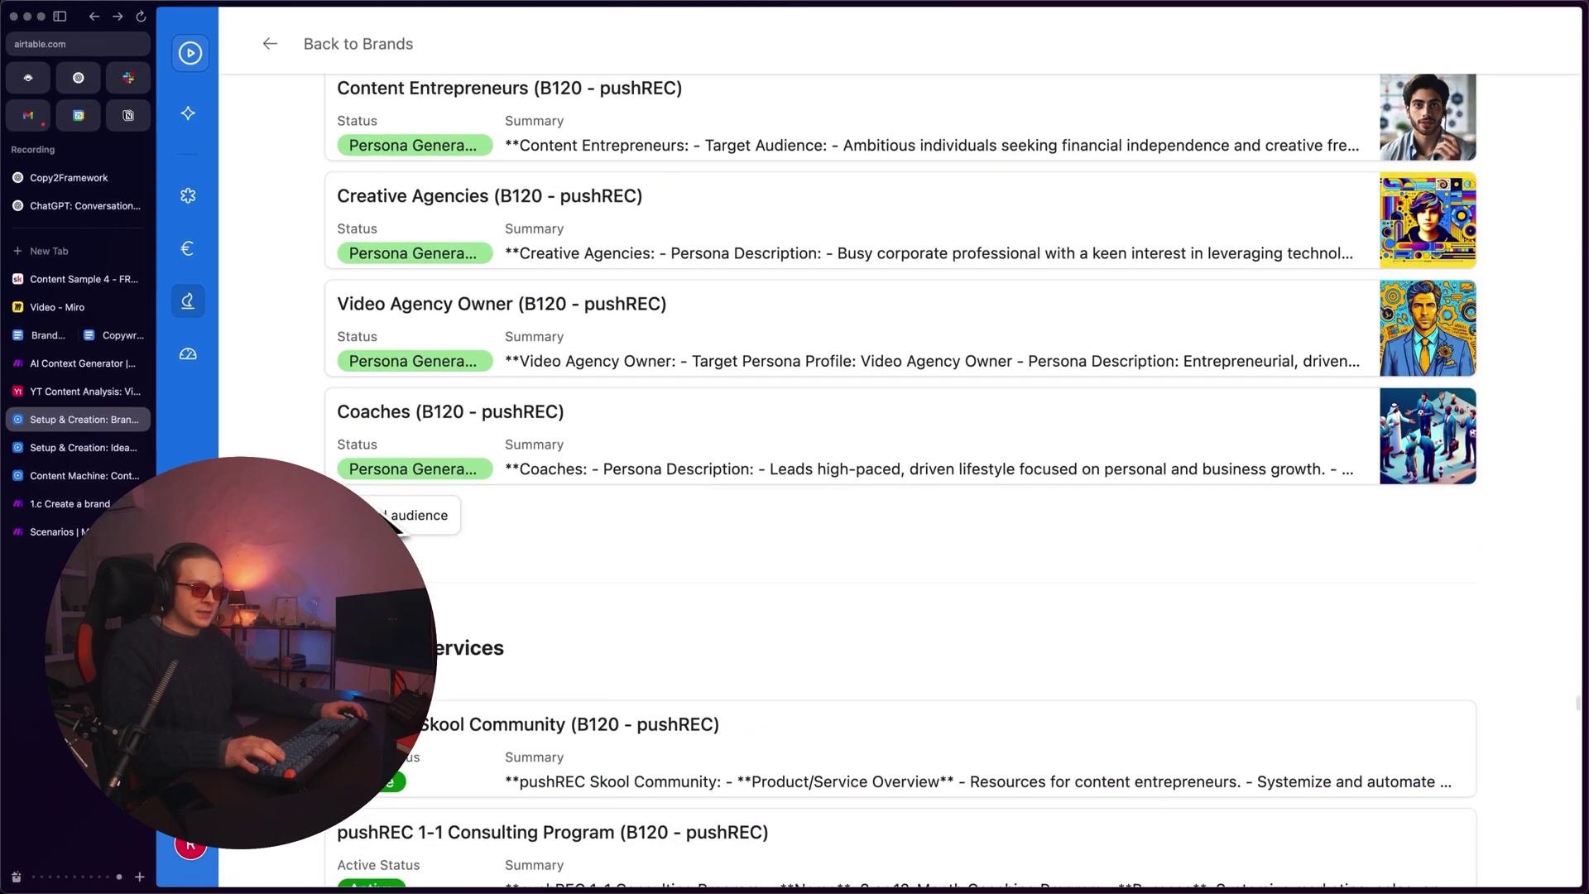
- Open the Coaches audience record, read through its persona profile, close it and look over the Products/Services list
left_click(521, 454)
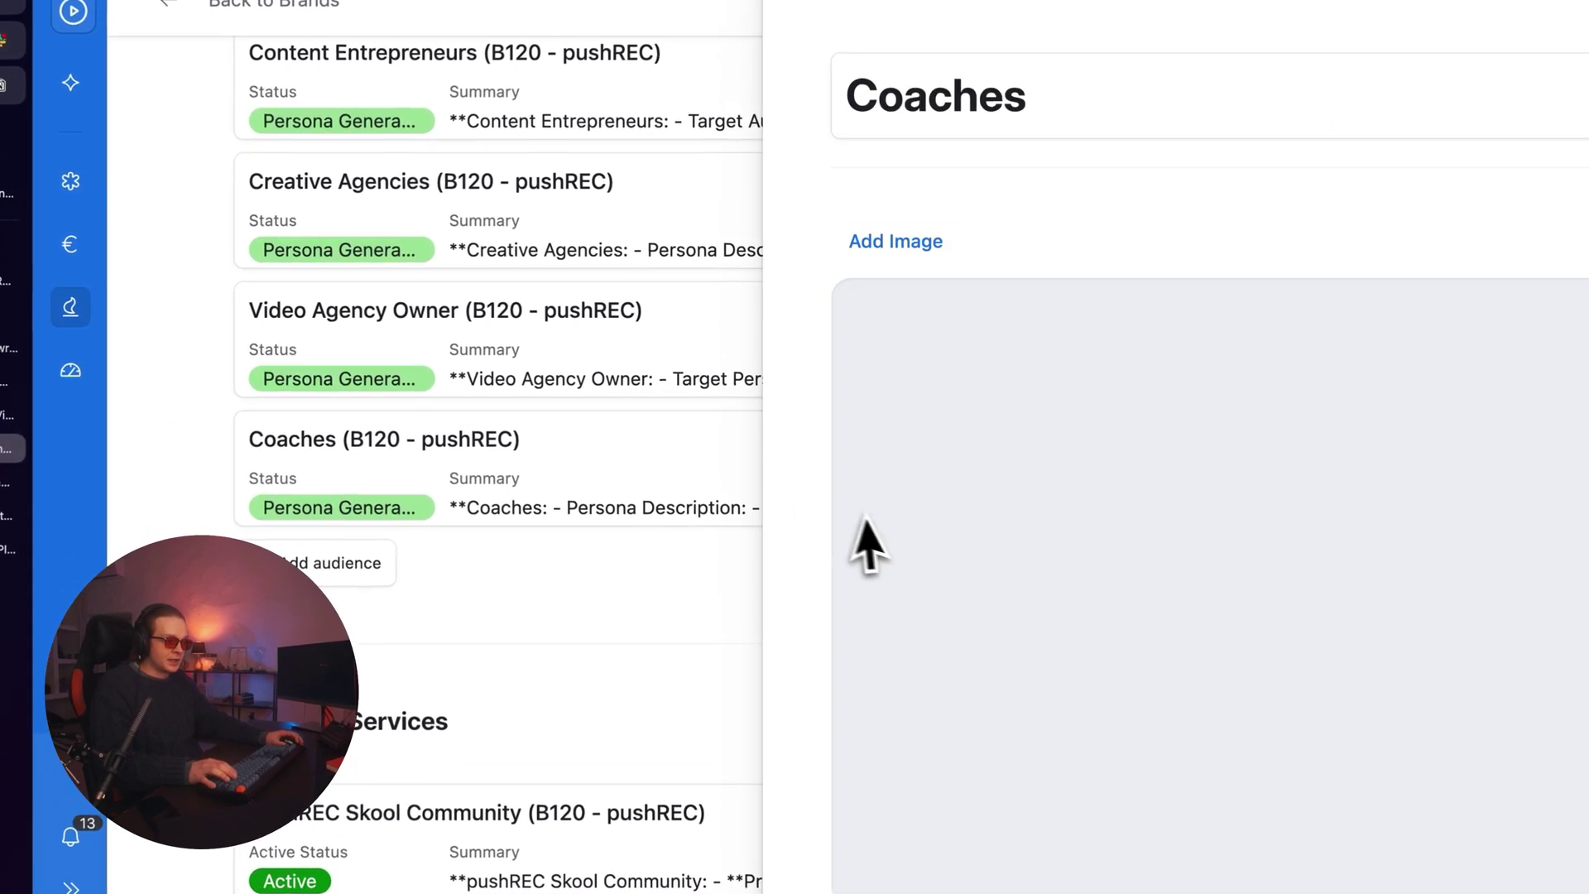
scroll(911, 496, "down", 10)
scroll(1109, 248, "down", 5)
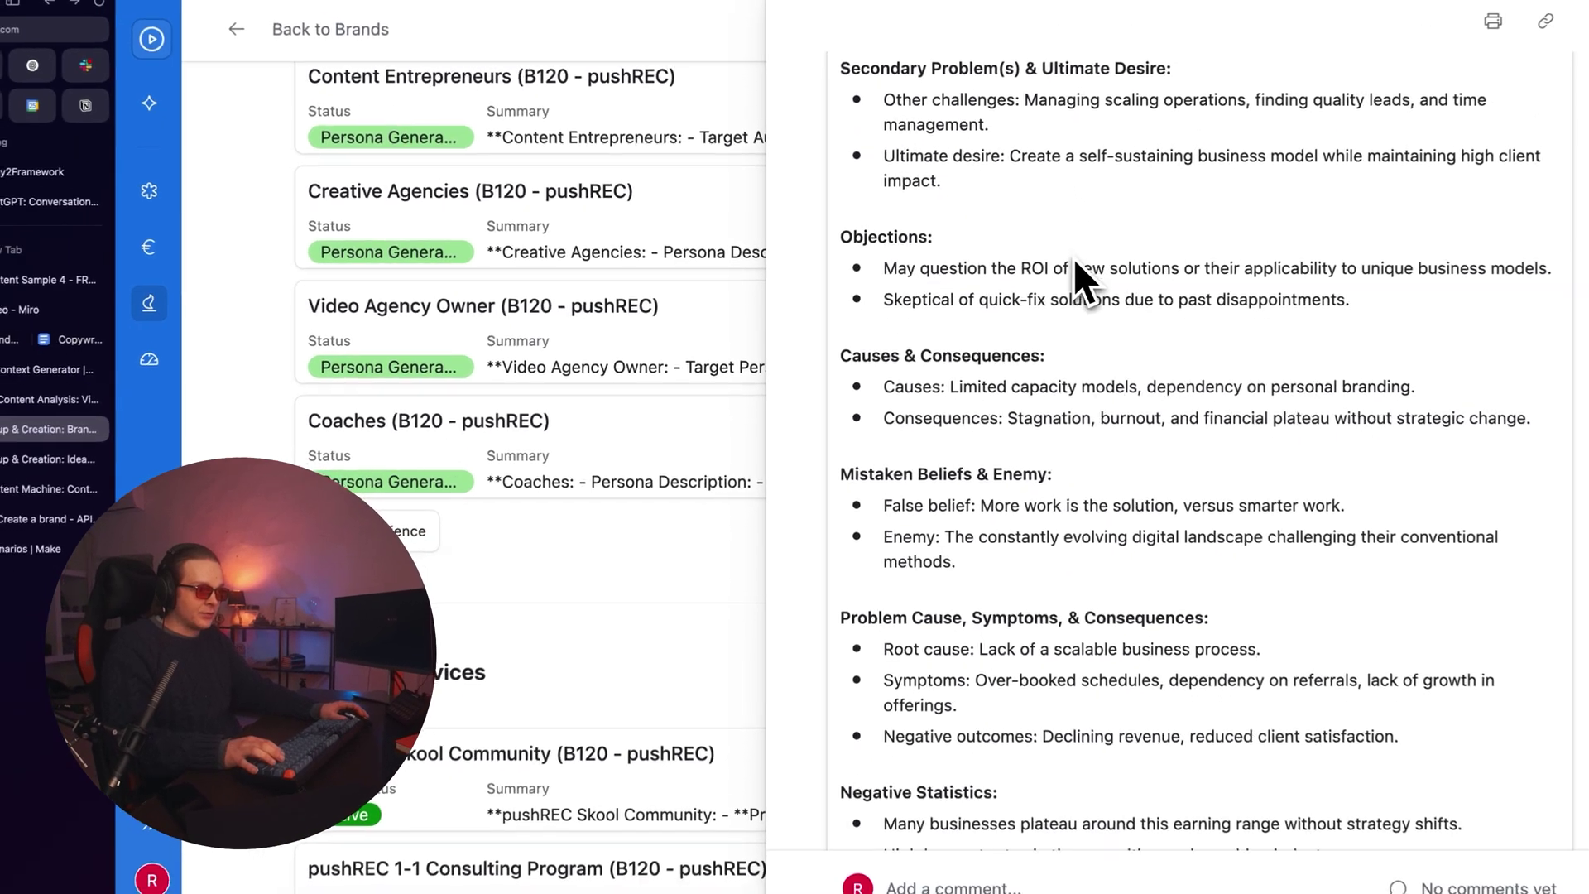
scroll(1074, 257, "down", 10)
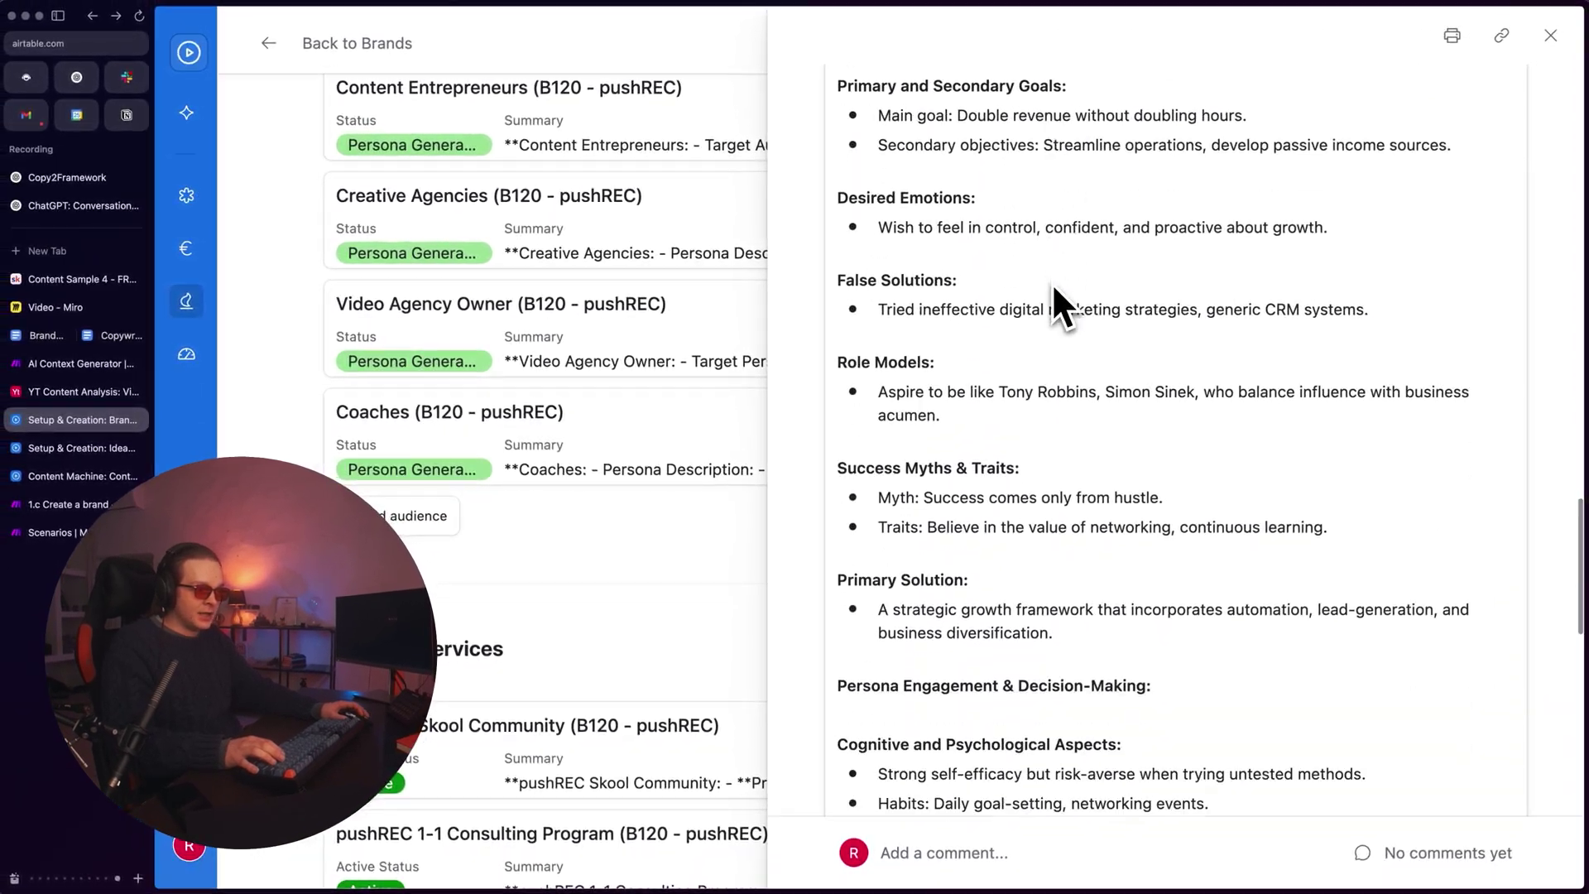
scroll(1055, 289, "down", 10)
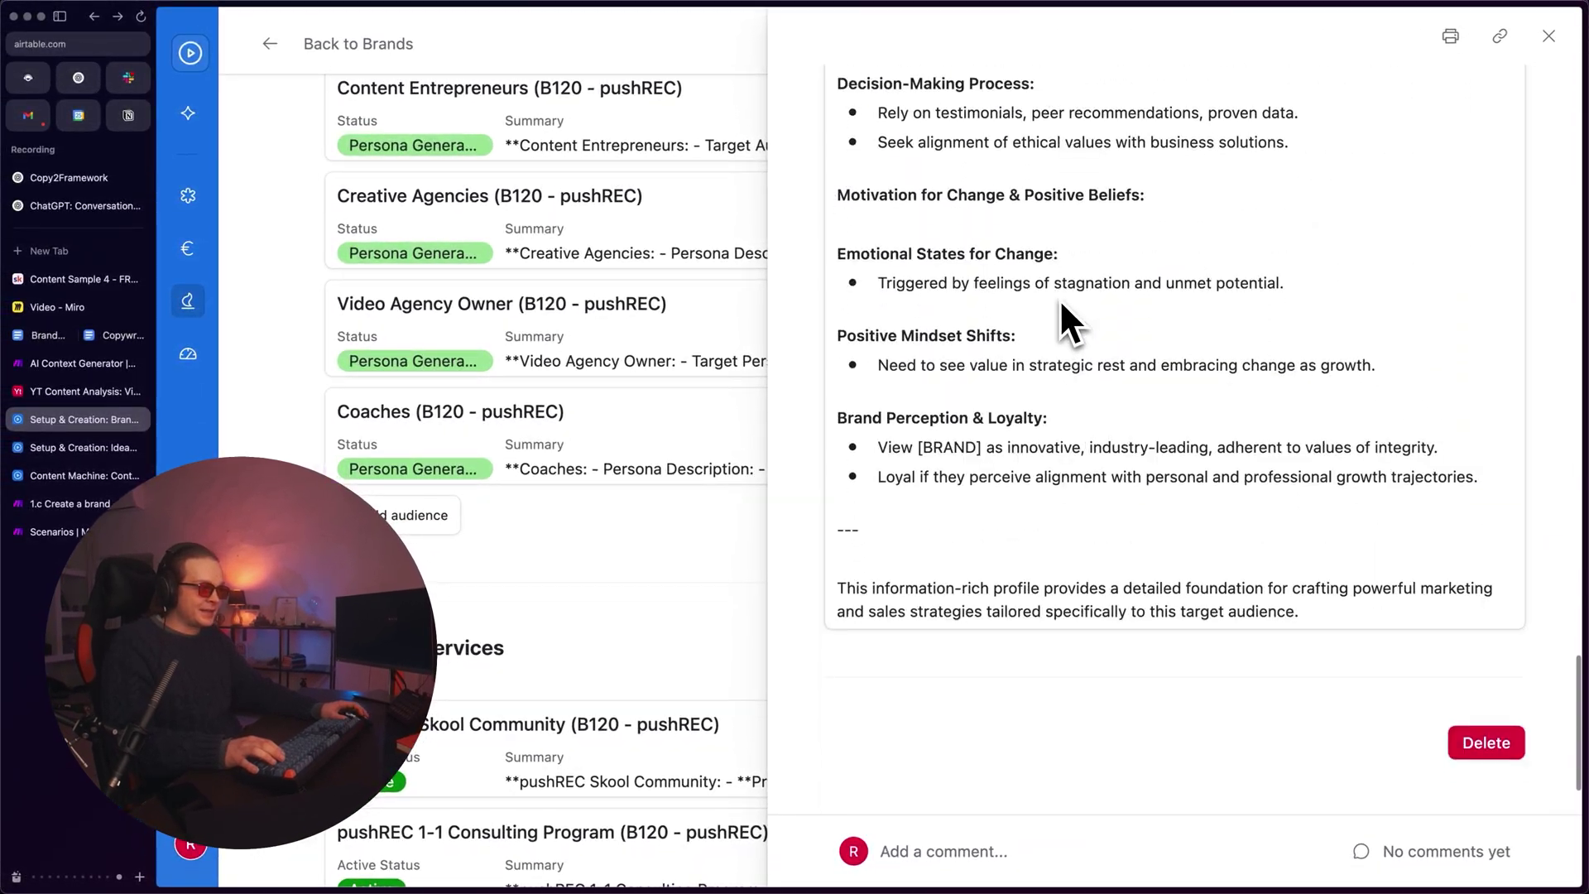
left_click(1549, 35)
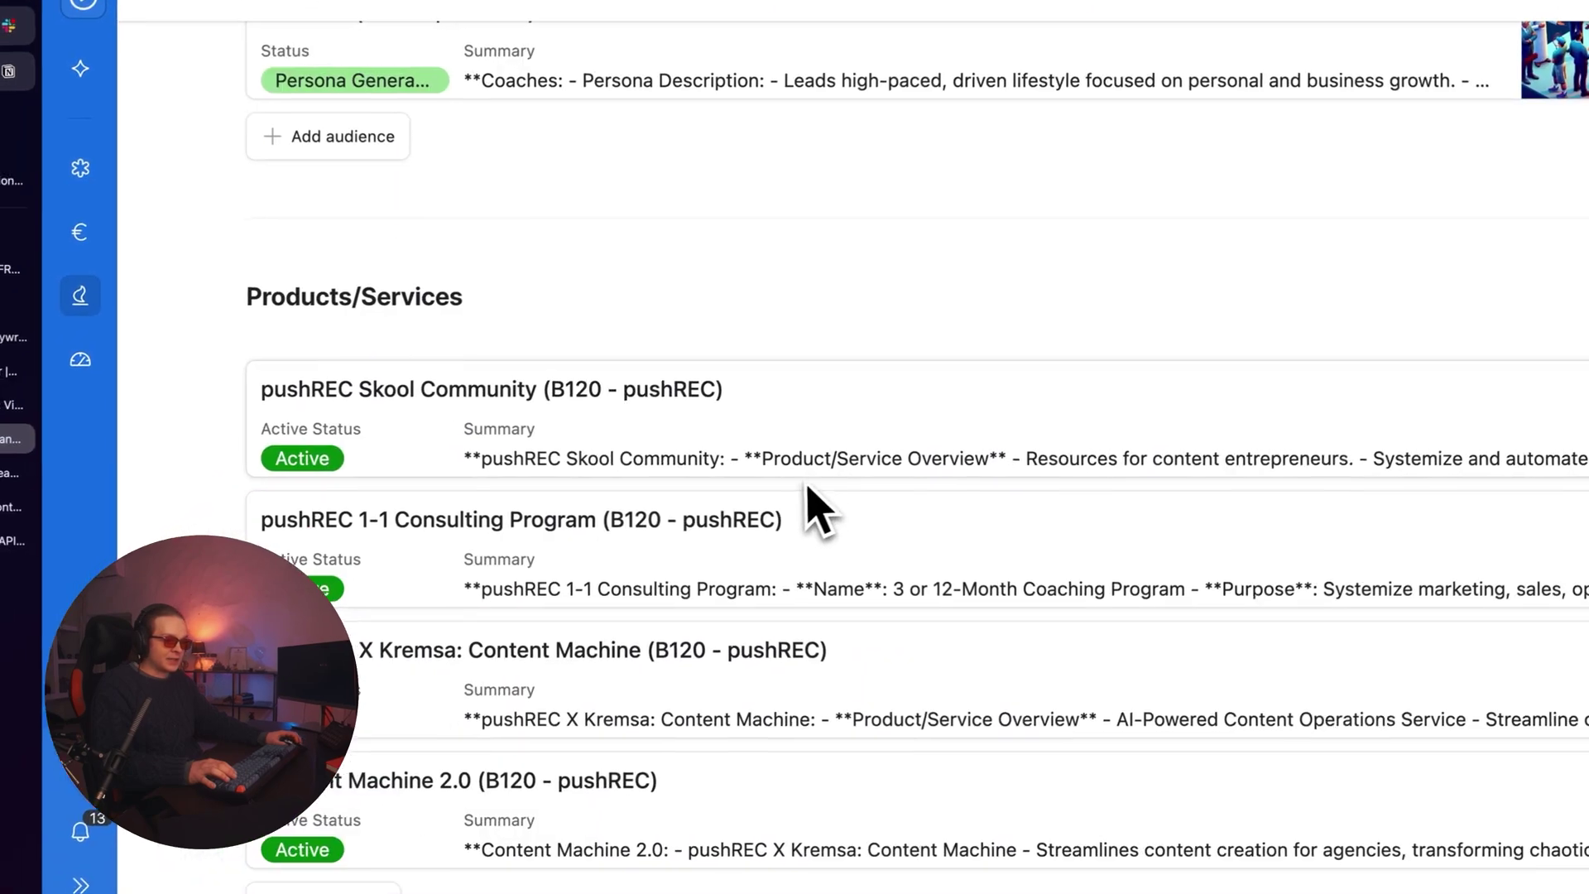
scroll(807, 485, "down", 2)
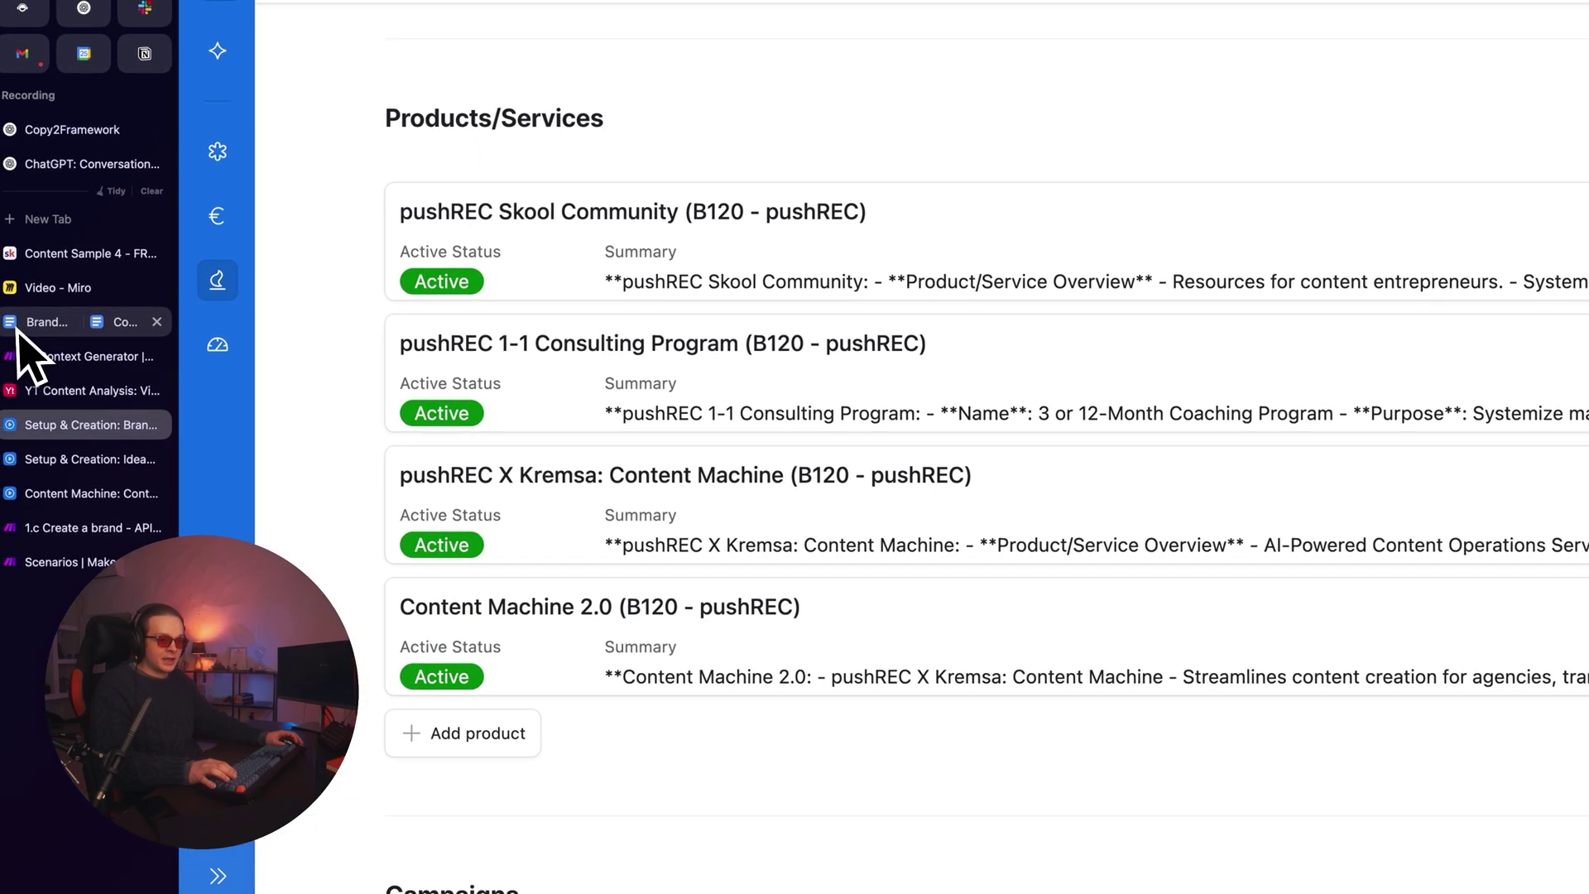
- Switch to the split view of brand and copywriting documents and highlight text in the Brand Identity document while reviewing it
left_click(76, 325)
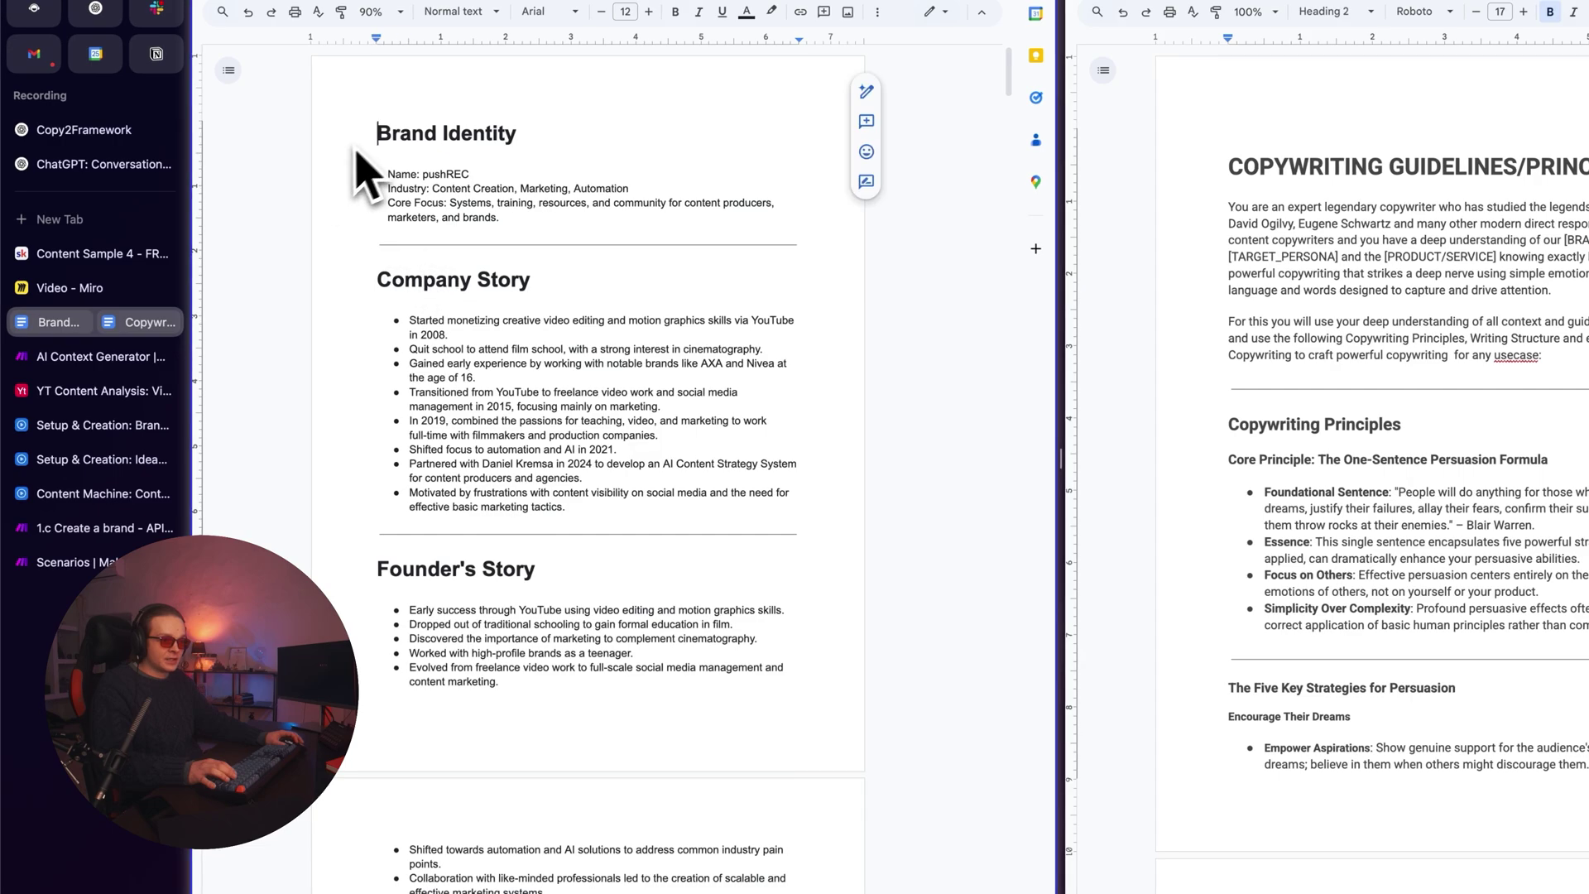
left_click_drag(358, 151, 623, 743)
left_click(619, 449)
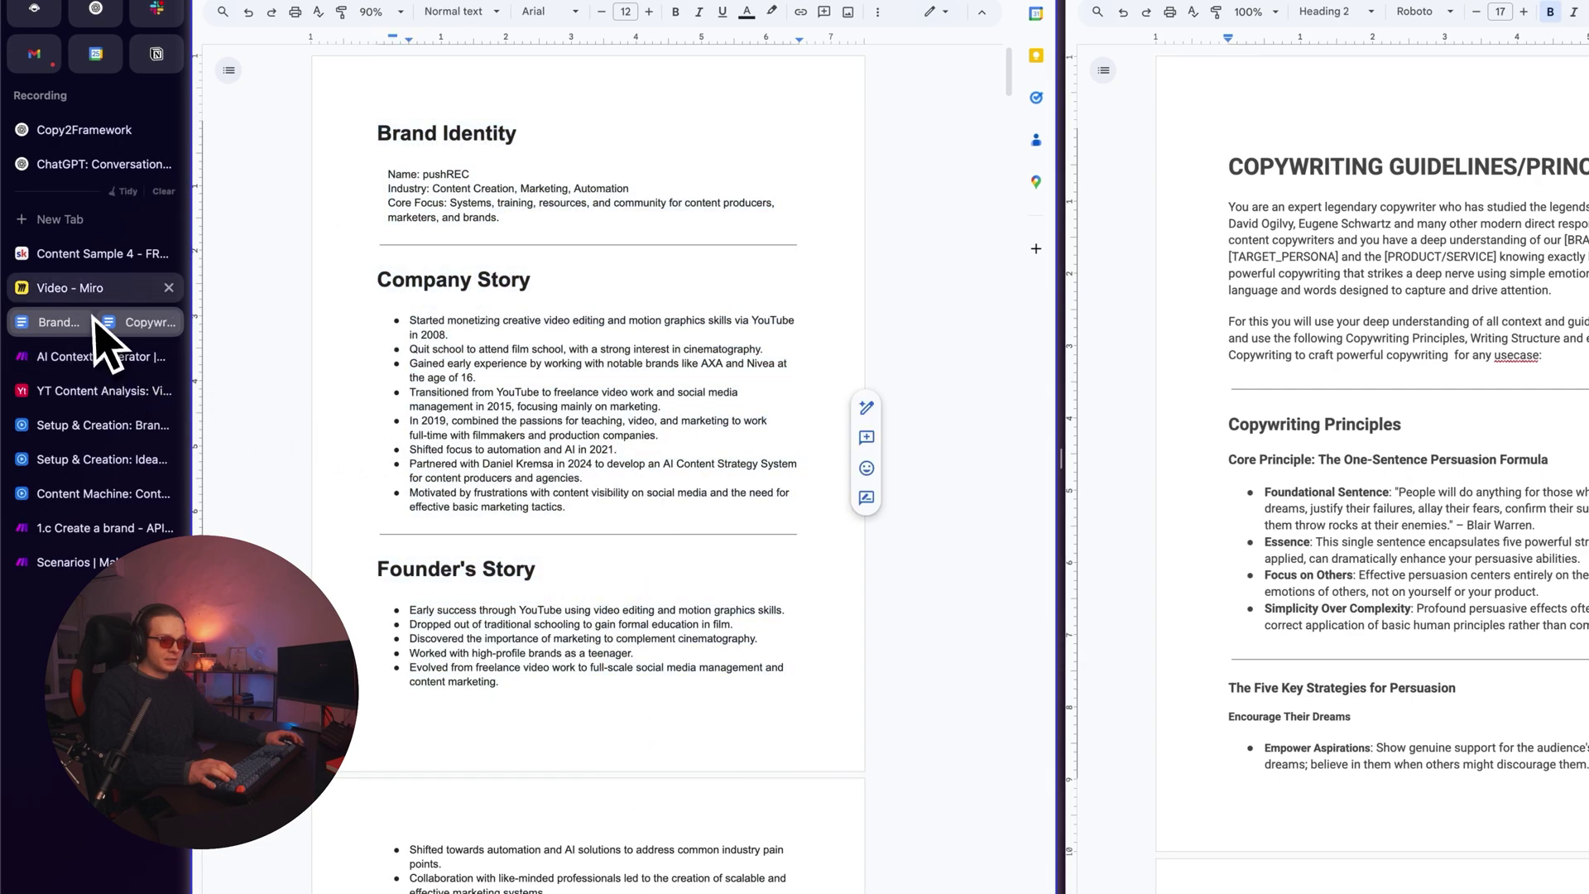
- Return to the Skool classroom, open the Webinar Resources lesson and select the full Brand Context Prompt for copying
left_click(92, 254)
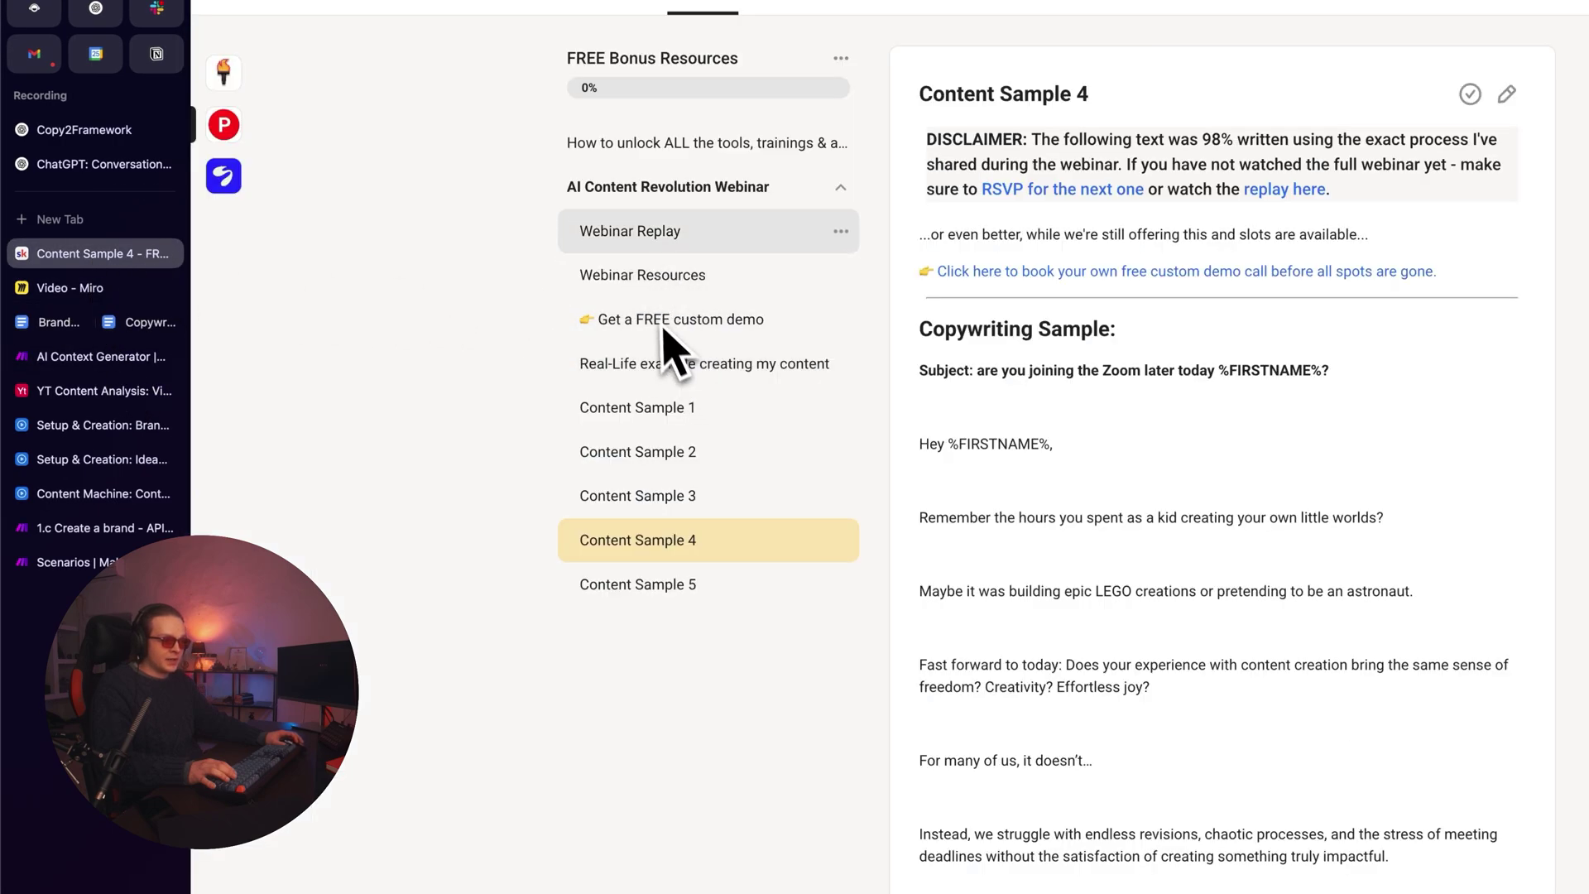
left_click(705, 286)
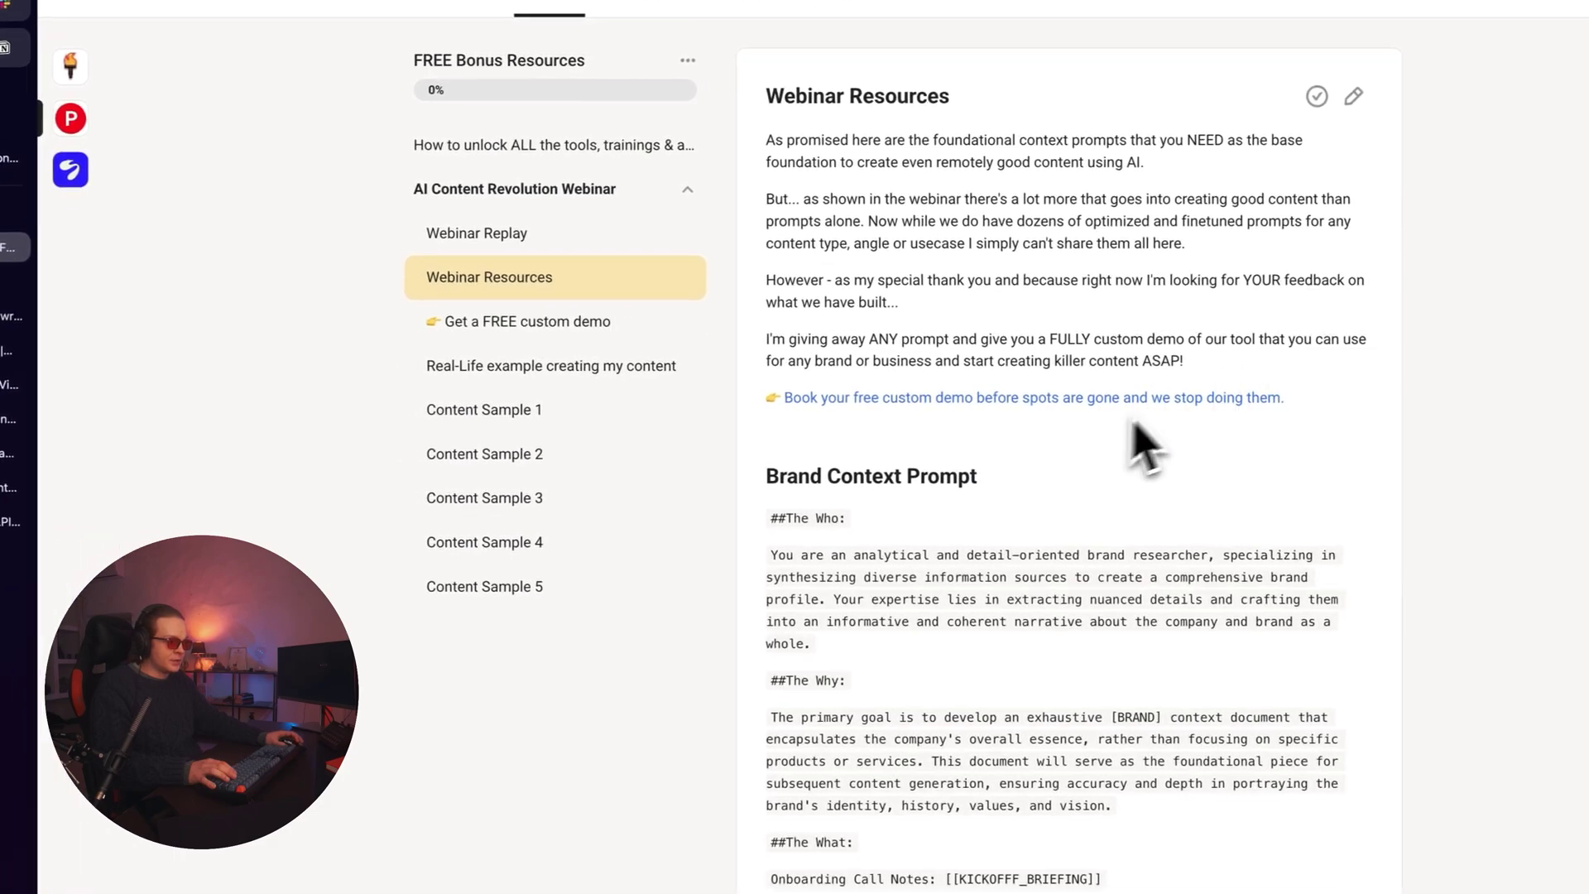
scroll(828, 464, "down", 3)
left_click_drag(718, 302, 976, 596)
scroll(905, 486, "down", 11)
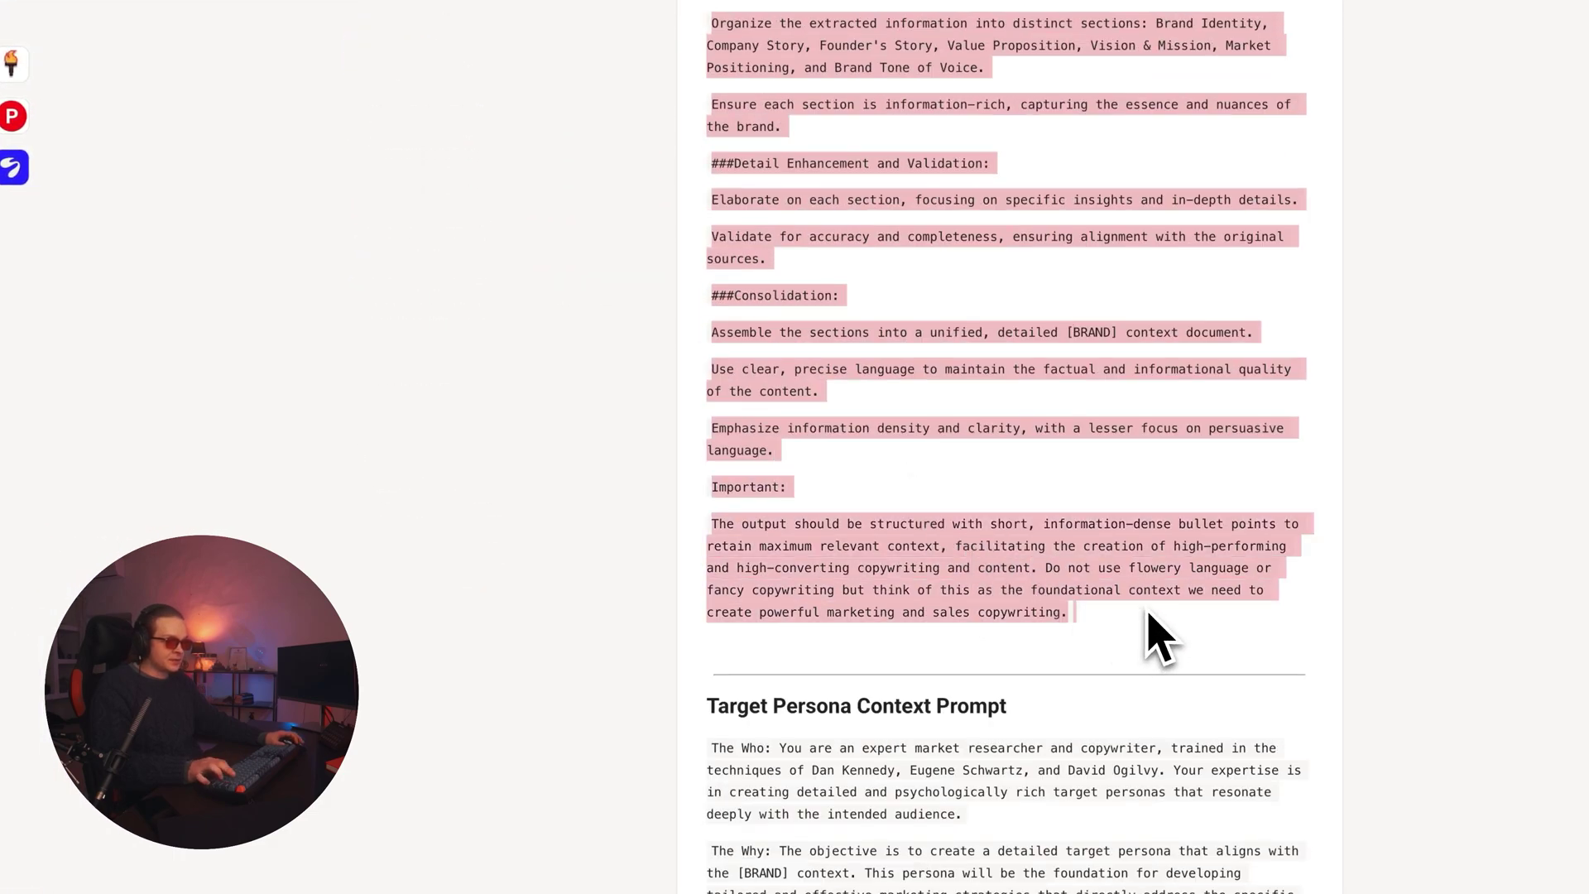
- Open a new ChatGPT chat in a separate tab and paste the Brand Context Prompt into the message
mouse_move(78, 335)
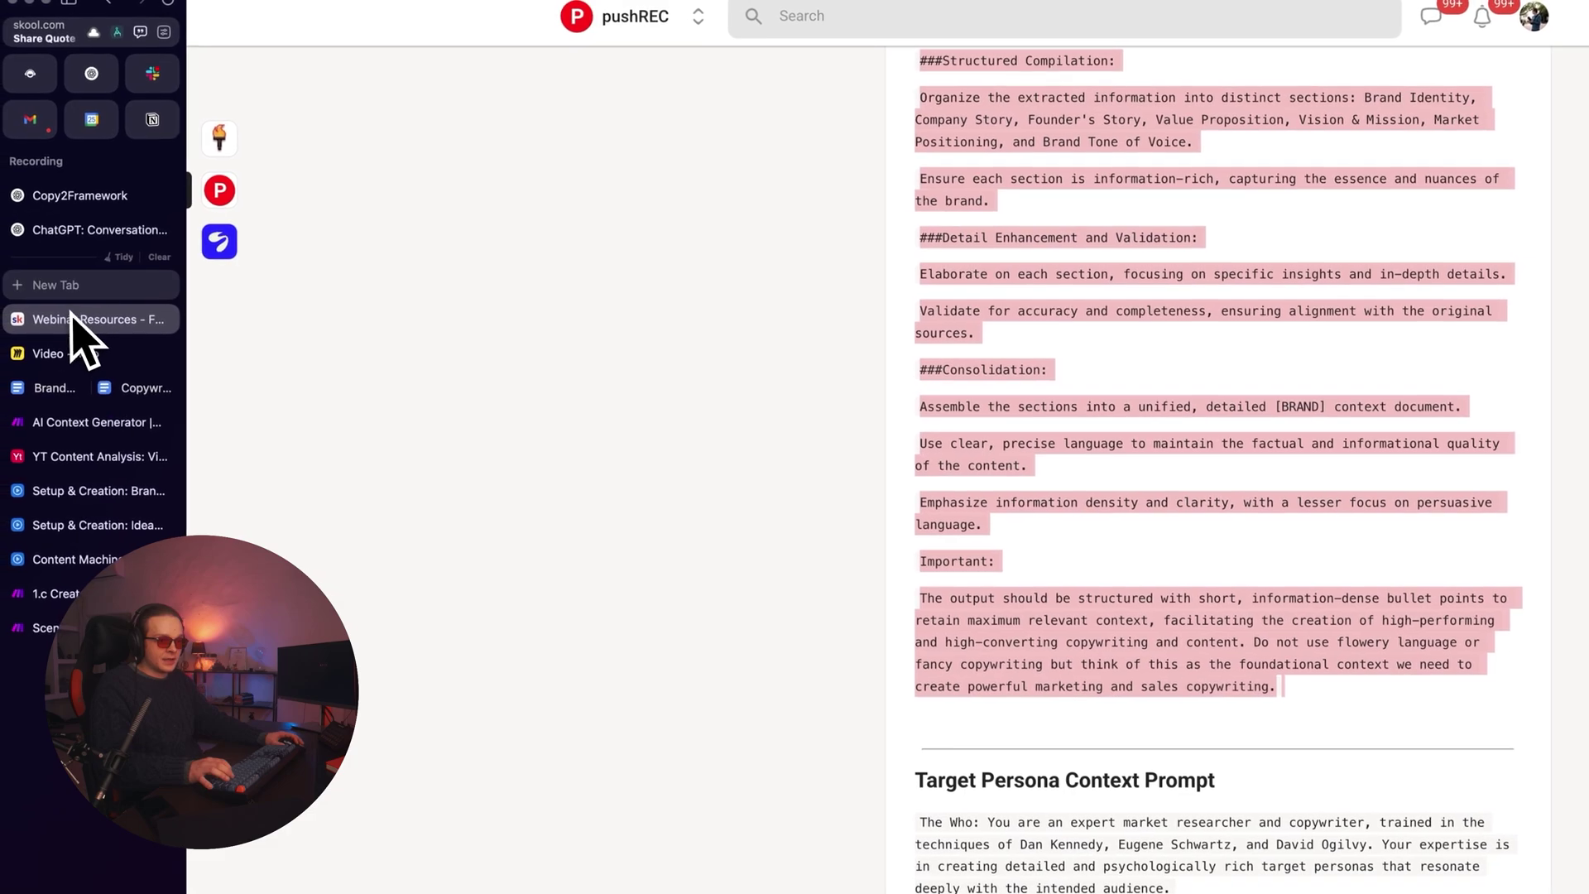
left_click(73, 290)
key("super+v")
key("Return")
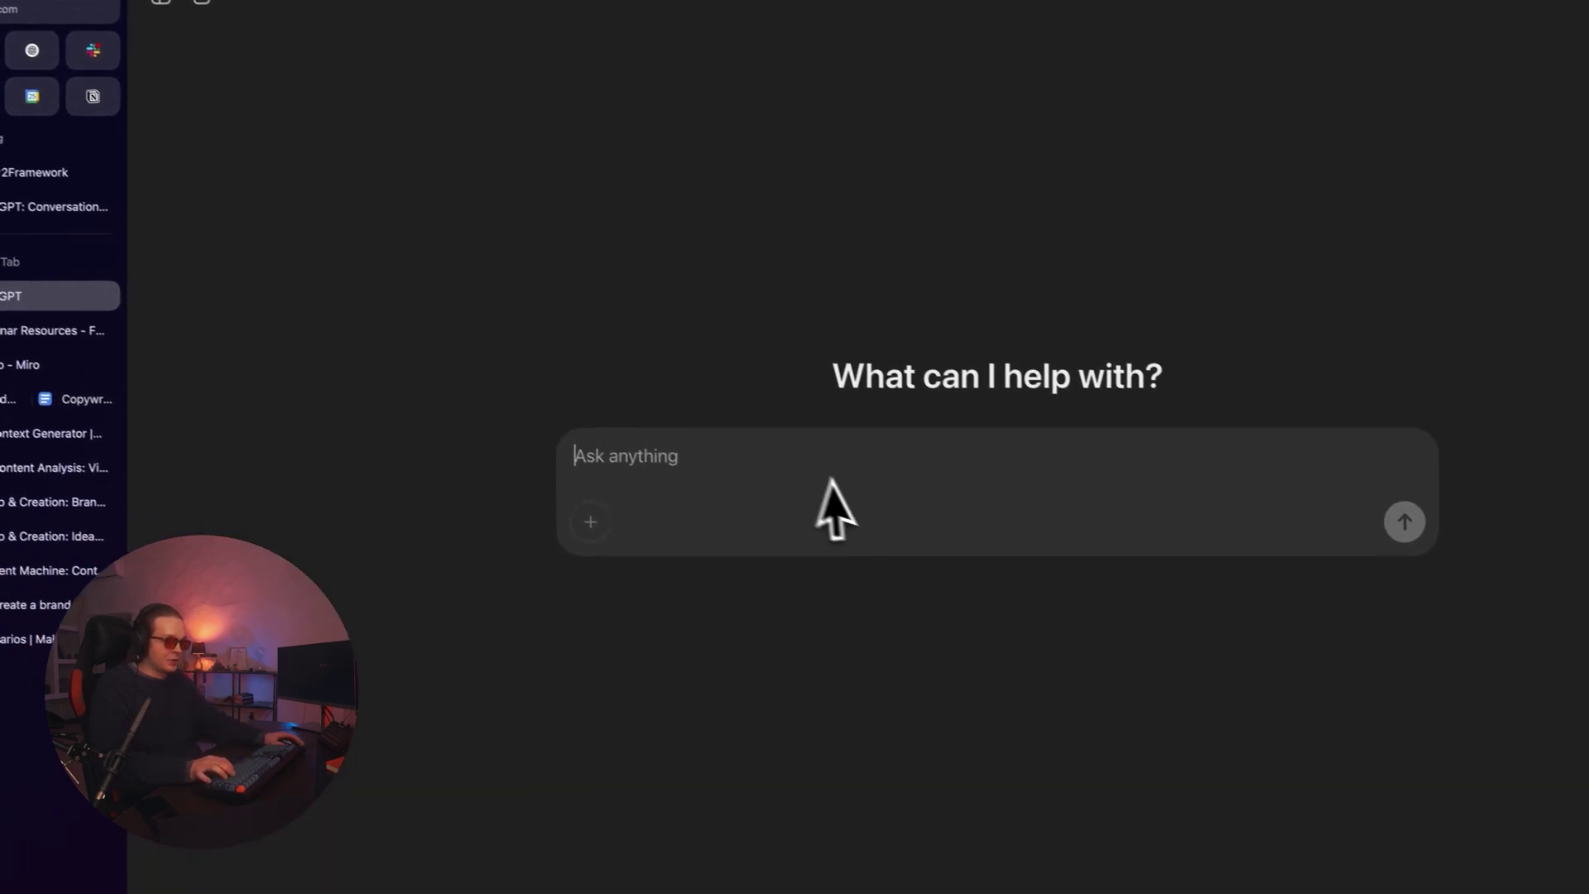
key("super+v")
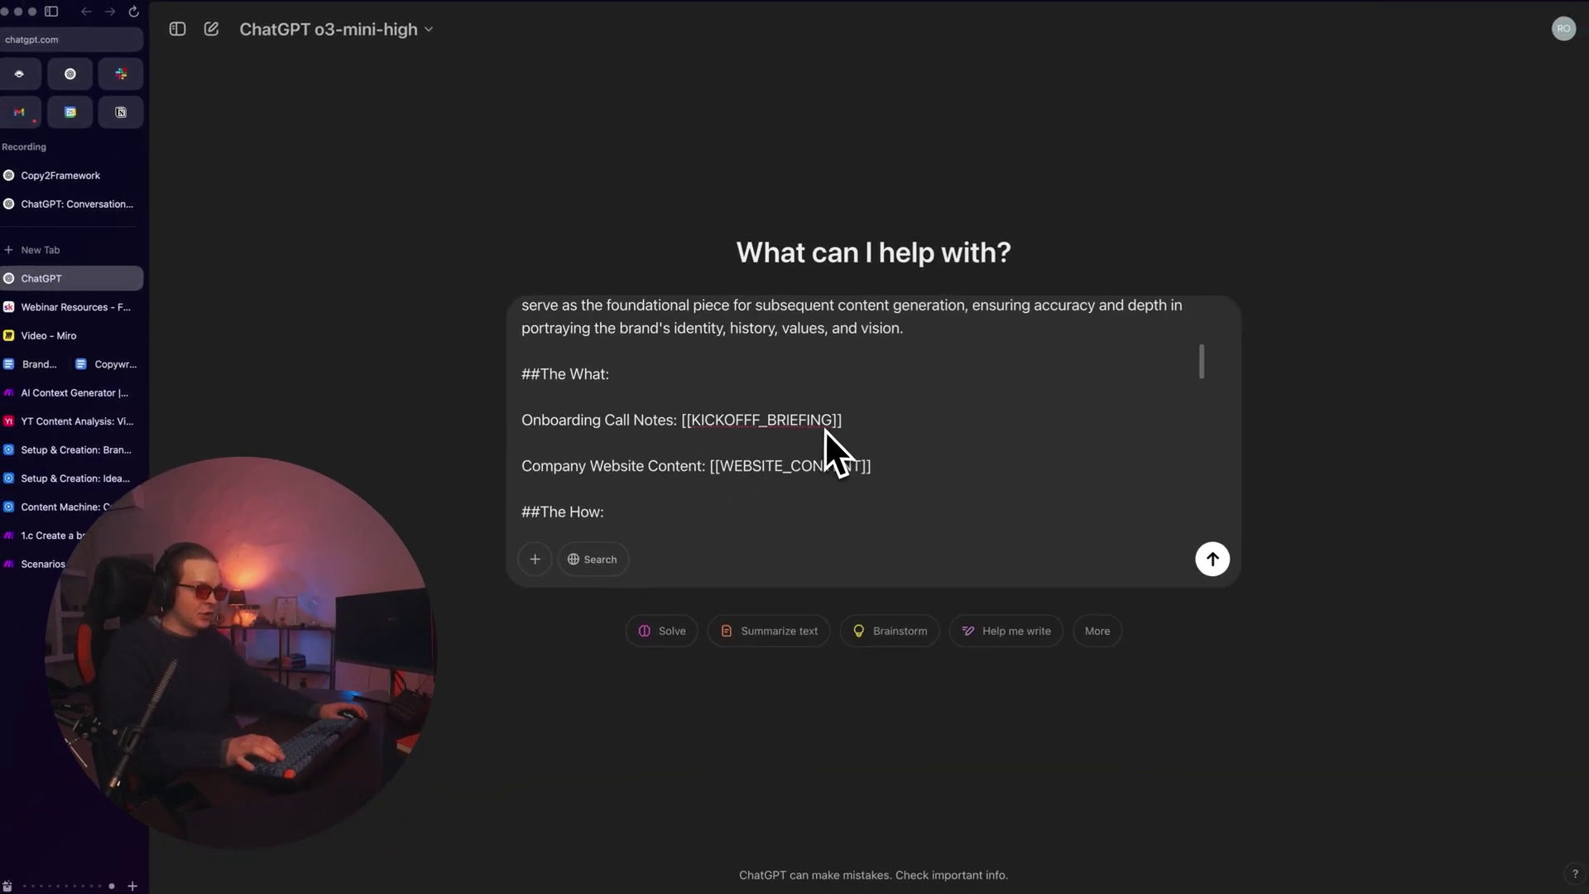
- Find the Onboarding Call Notes line in the pasted prompt and highlight its KICKOFFF_BRIEFING placeholder
scroll(824, 430, "down", 2)
scroll(823, 447, "up", 1)
left_click_drag(691, 365, 740, 372)
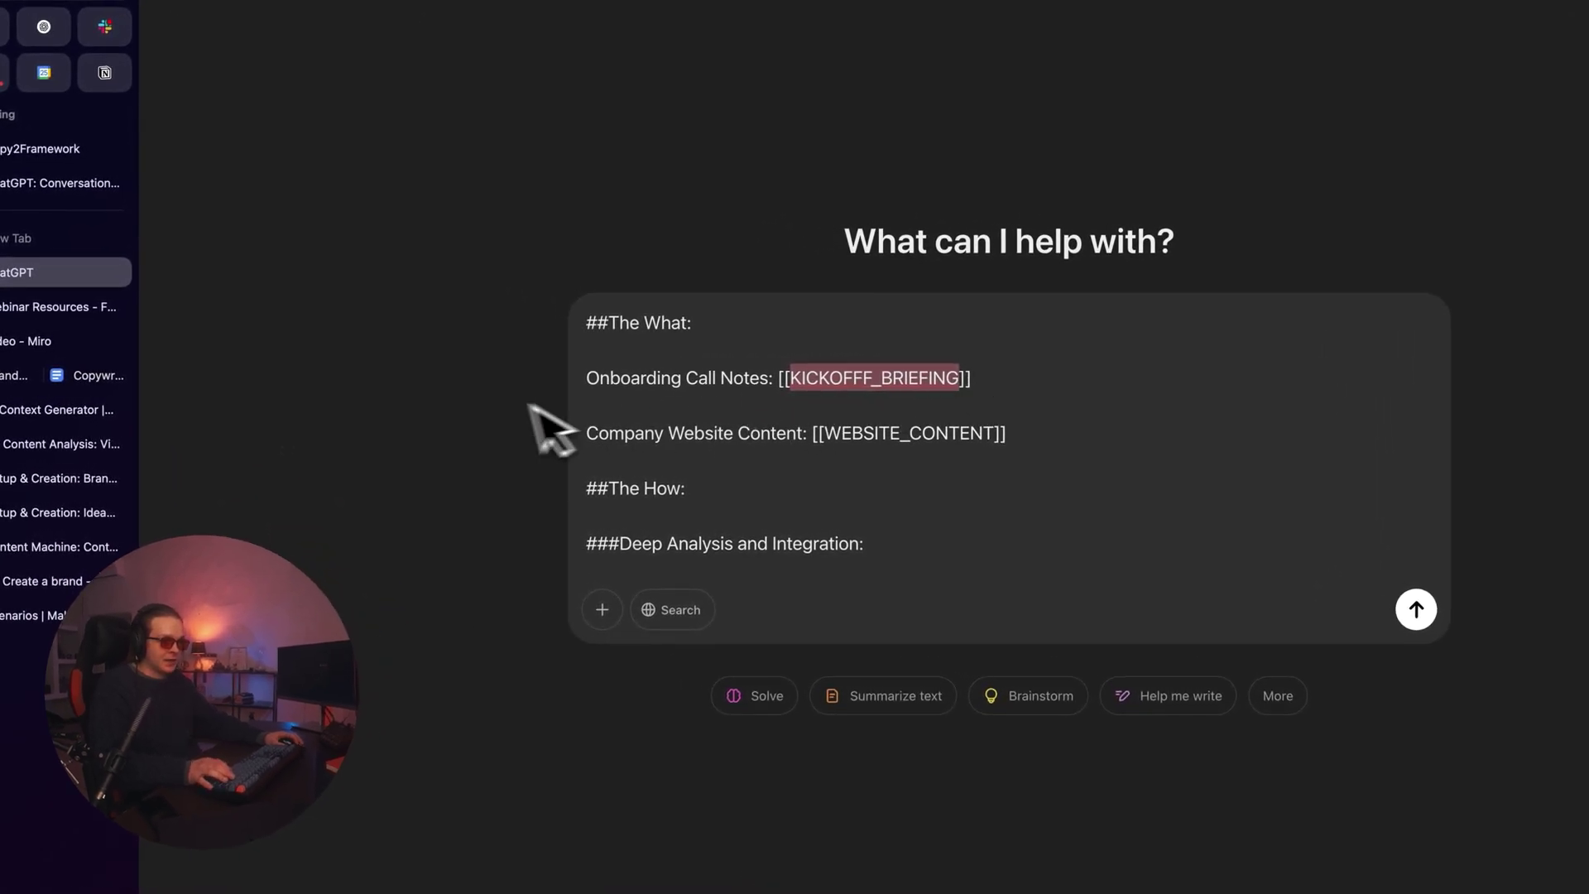
- Switch to the Miro board and draw a red pen underline beneath the Foundations heading
left_click(113, 341)
scroll(894, 542, "down", 5)
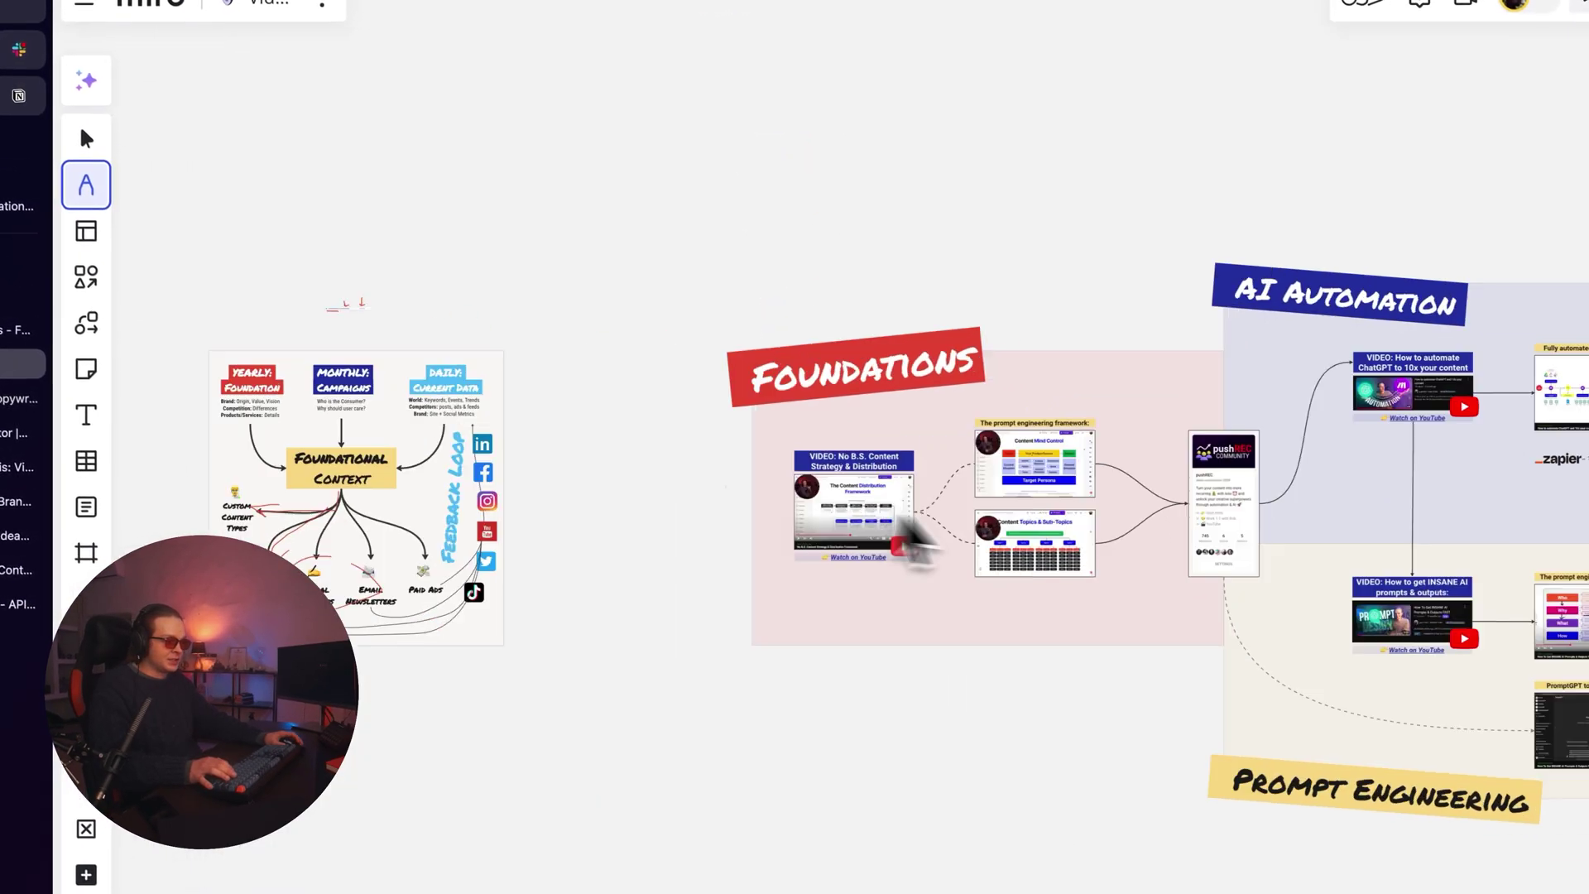
left_click_drag(902, 512, 667, 521)
scroll(599, 490, "up", 5)
left_click_drag(308, 350, 469, 354)
scroll(470, 576, "up", 8)
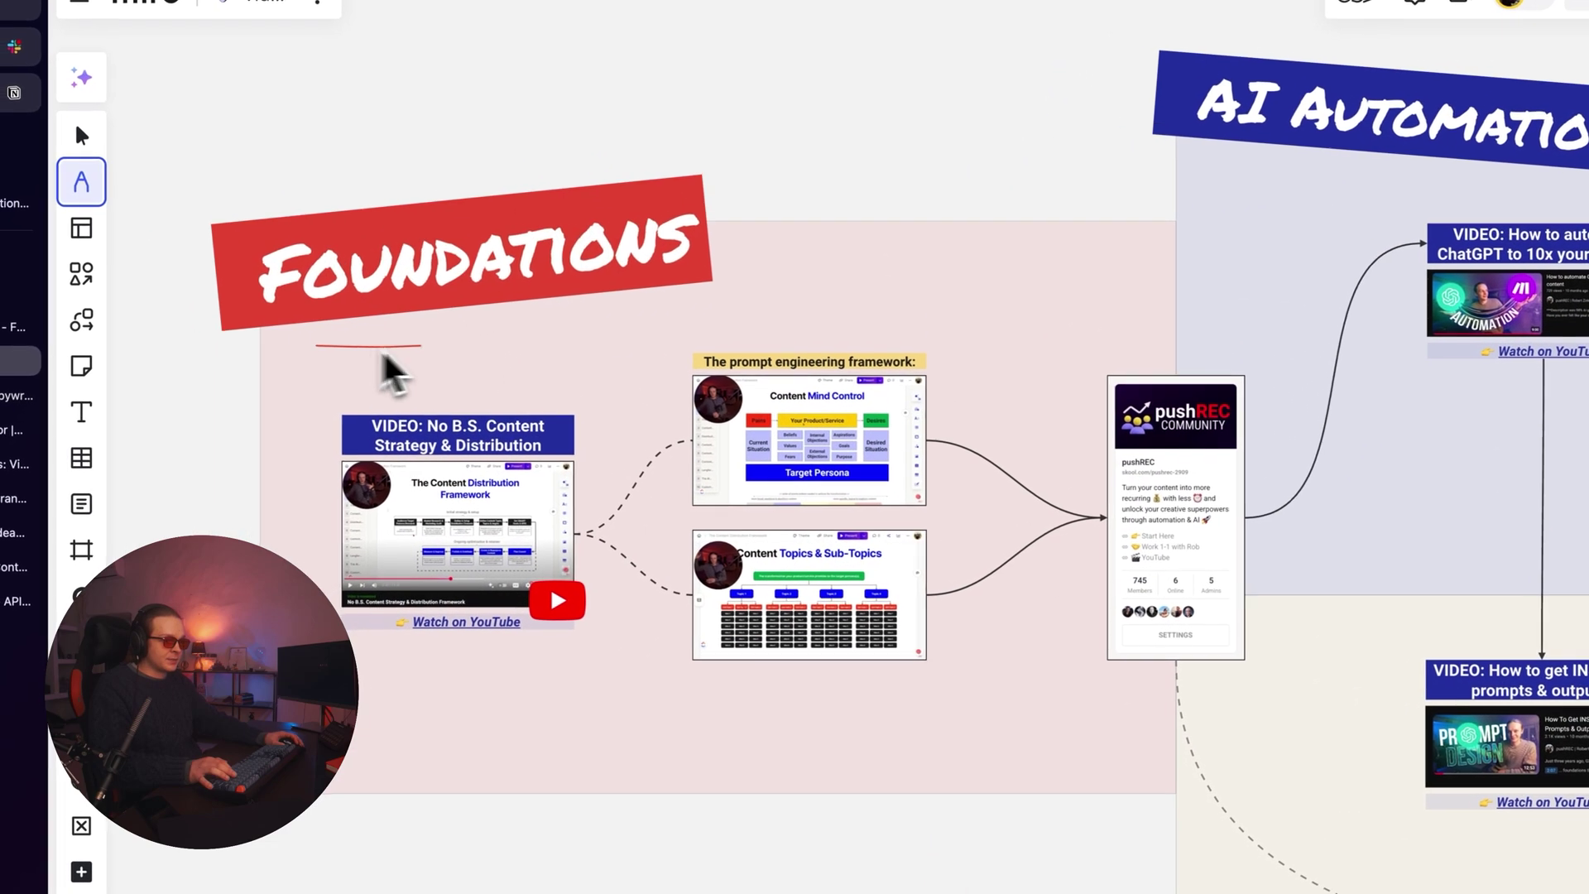
- Circle the Content Distribution Framework title in the No B.S. Content Strategy & Distribution video image with the red pen
left_click_drag(482, 567, 1013, 625)
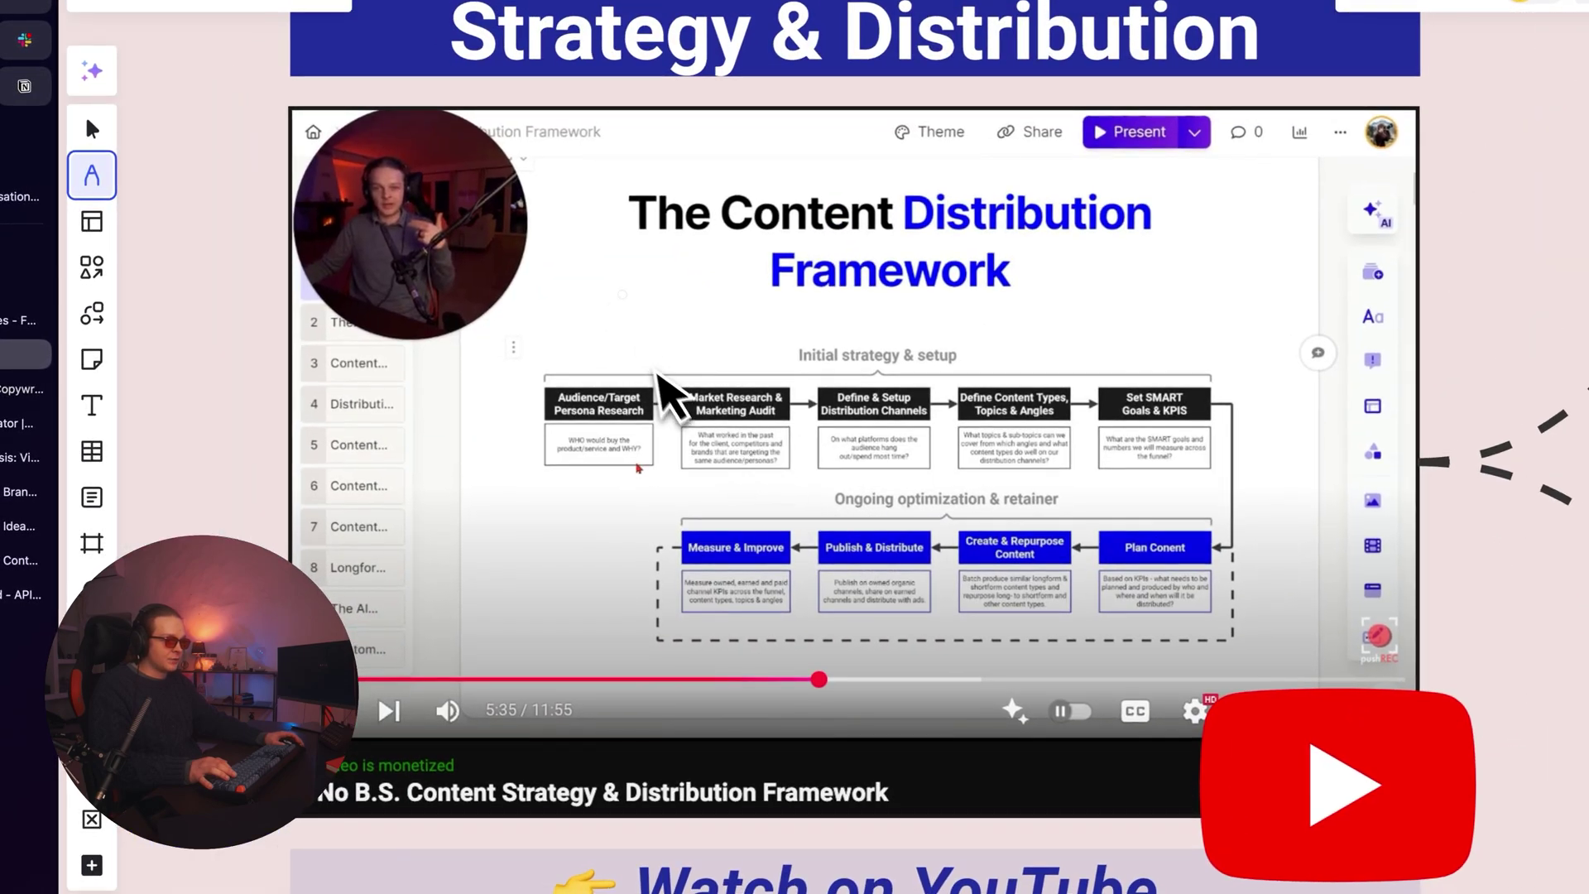
mouse_move(573, 305)
left_mouse_down()
mouse_move(951, 337)
mouse_move(1275, 230)
mouse_move(1063, 188)
left_mouse_up()
scroll(1311, 333, "down", 5)
left_click_drag(1357, 349, 620, 391)
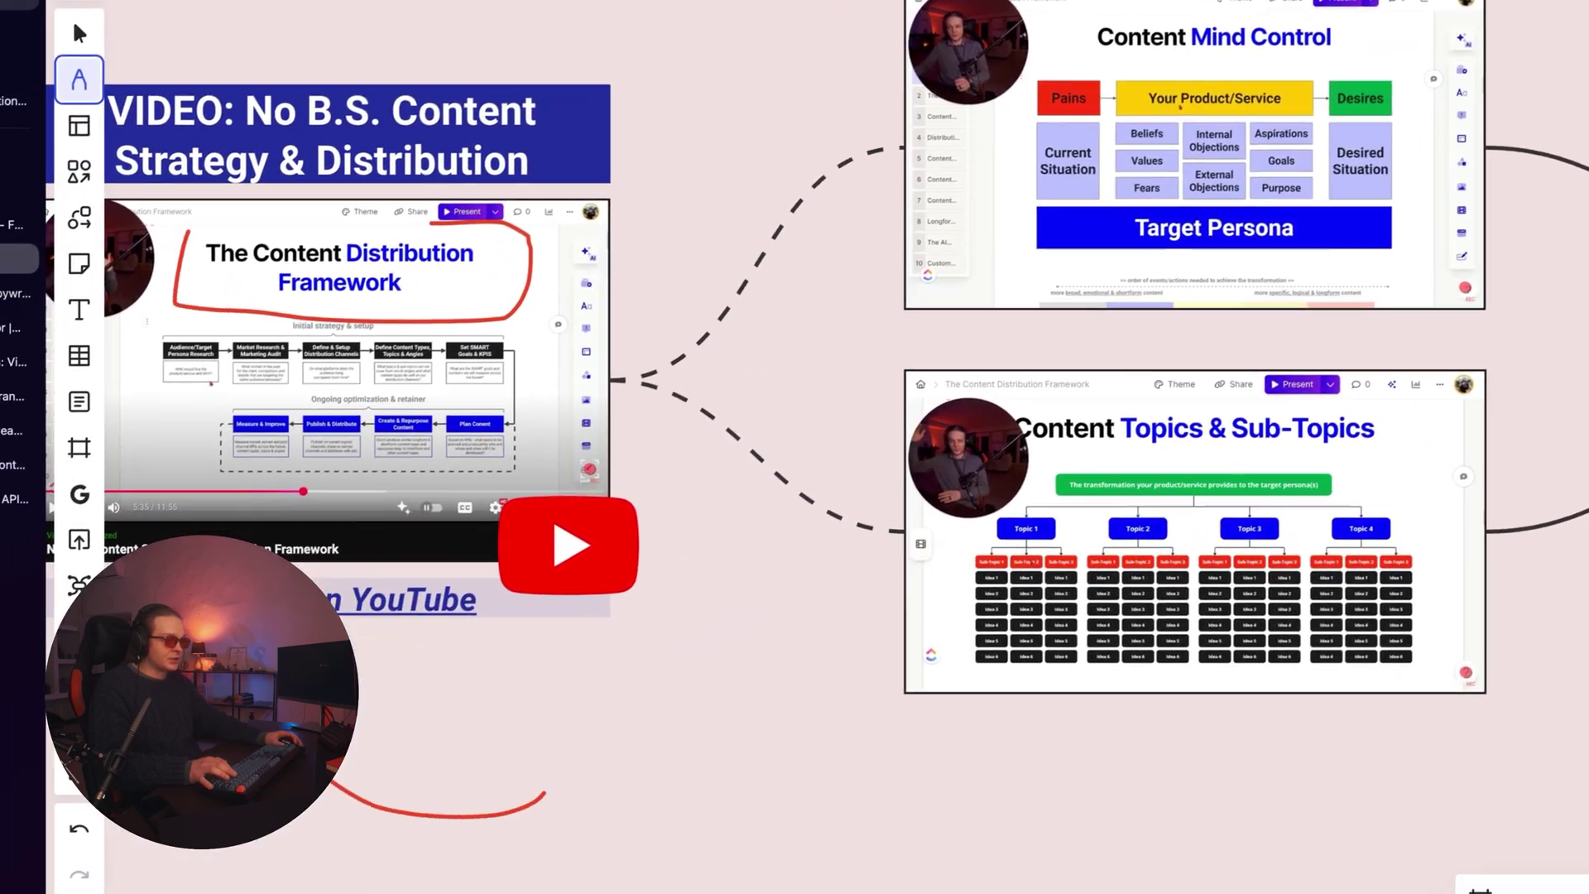
- Mark the Content Mind Control title under the prompt engineering framework with a red loop and a thick pen stroke beneath it
left_click_drag(936, 479, 619, 622)
scroll(1109, 299, "up", 5)
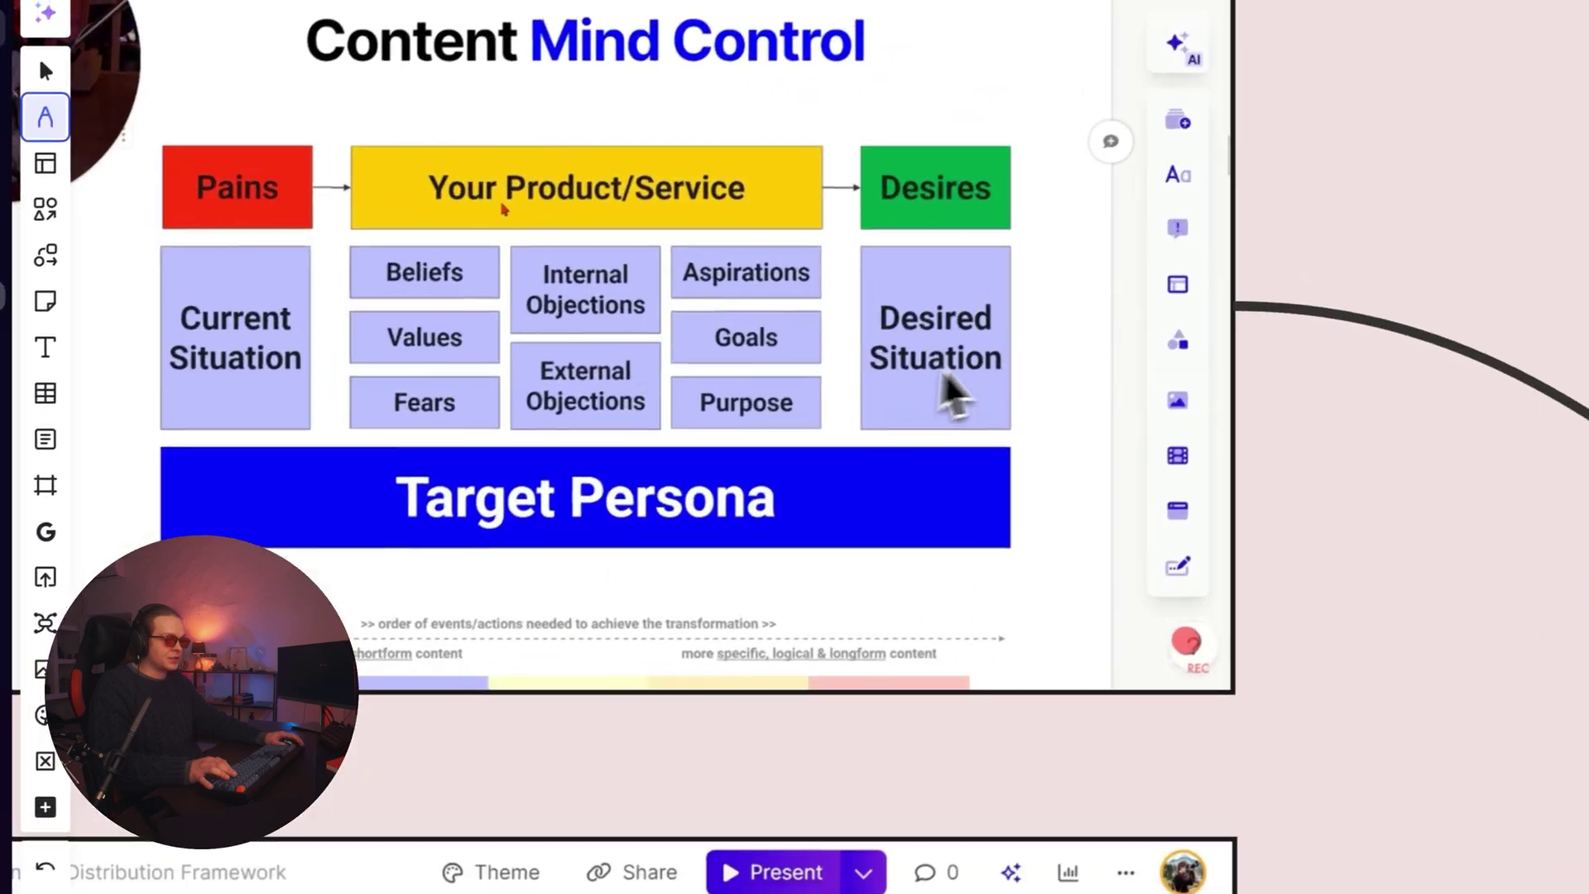
left_click_drag(617, 380, 904, 527)
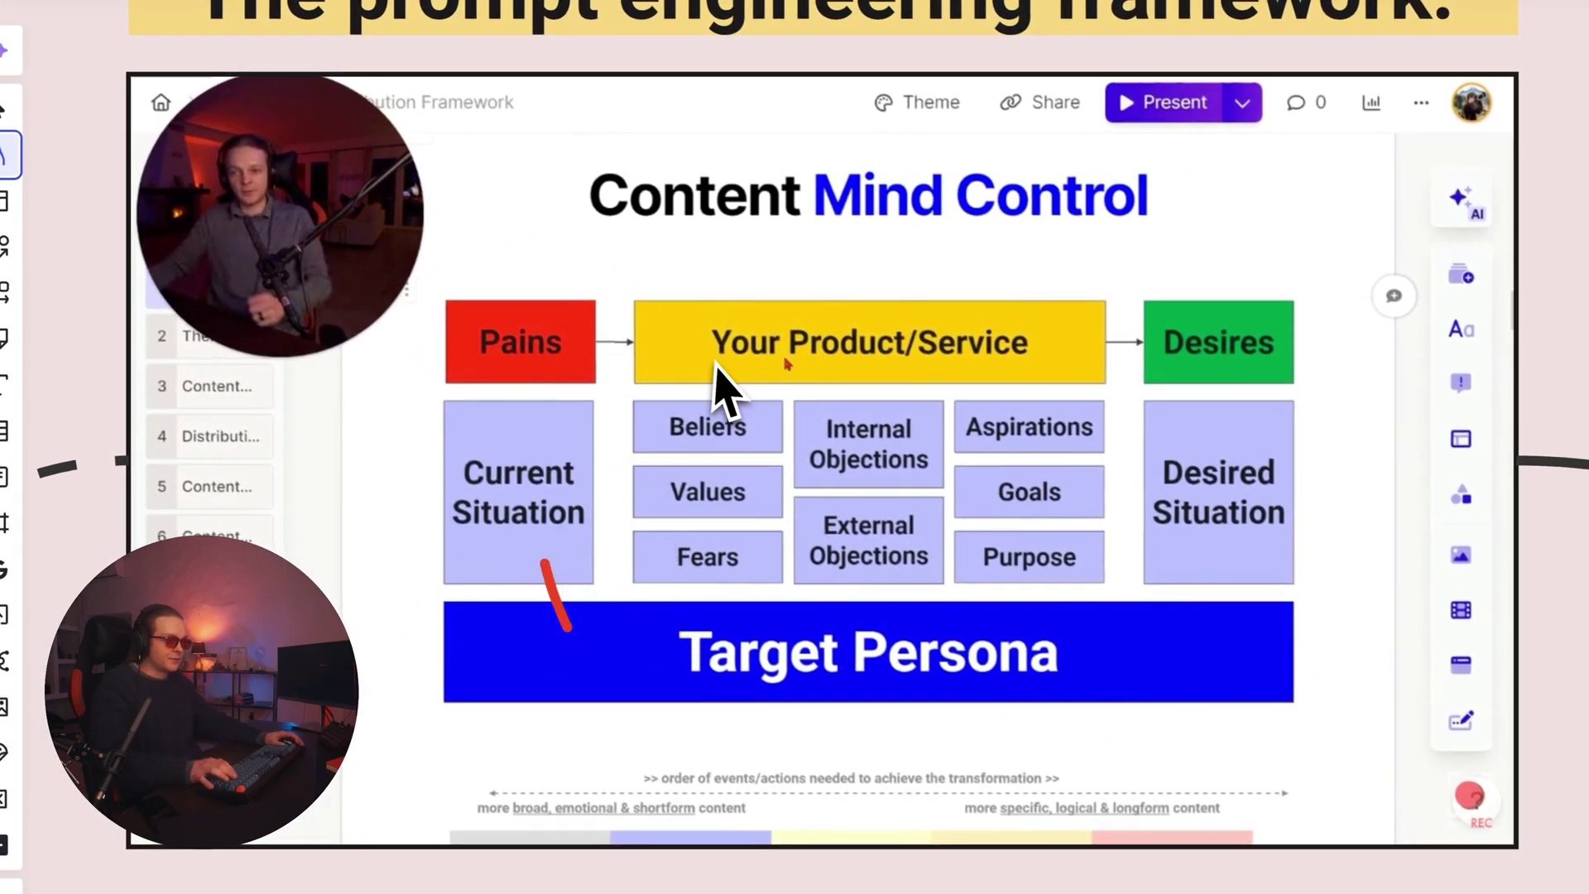
mouse_move(947, 145)
left_mouse_down()
mouse_move(794, 273)
mouse_move(1062, 278)
mouse_move(1031, 252)
left_mouse_up()
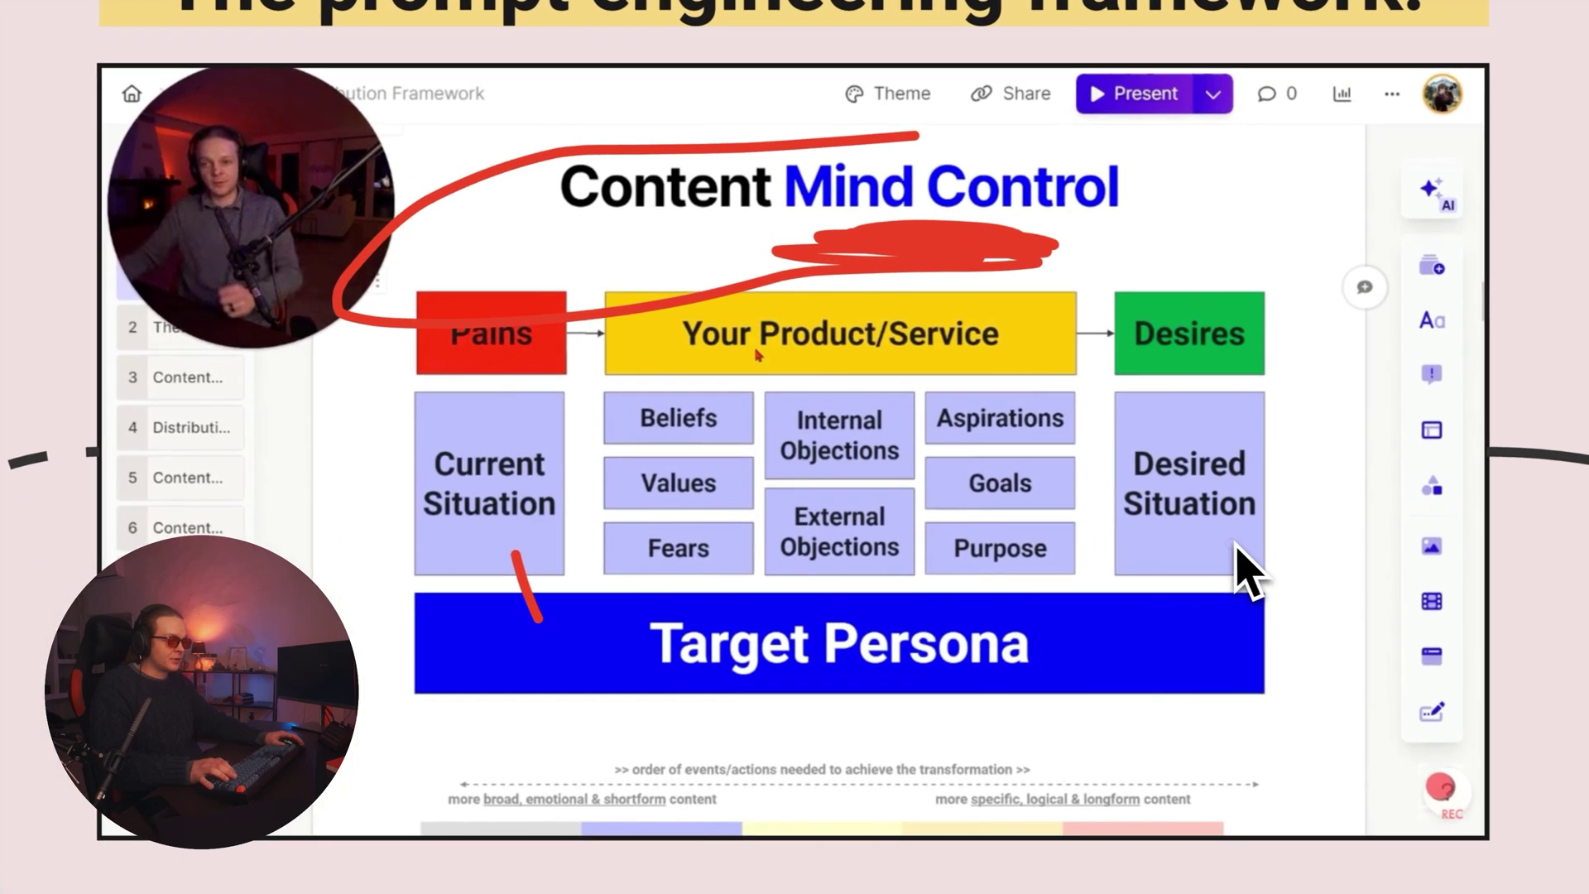
- Examine the Content Topics & Sub-Topics diagram, its link to the prompt engineering framework, and the pushREC Community card
scroll(1310, 600, "down", 5)
left_click_drag(1300, 781, 1221, 306)
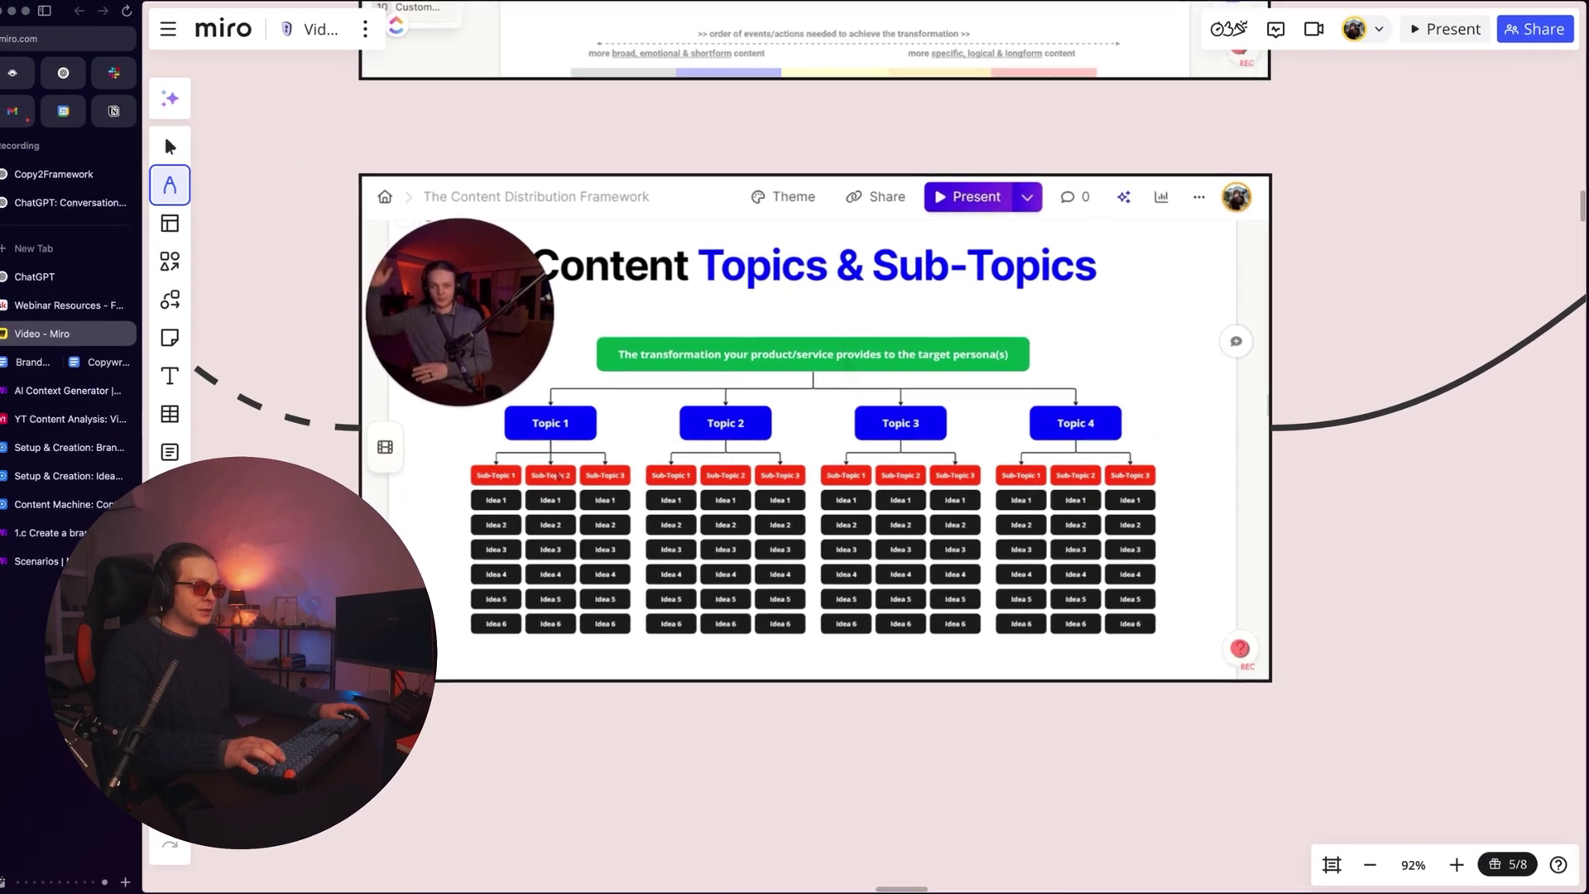
scroll(828, 356, "down", 5)
left_click_drag(1028, 231, 1029, 474)
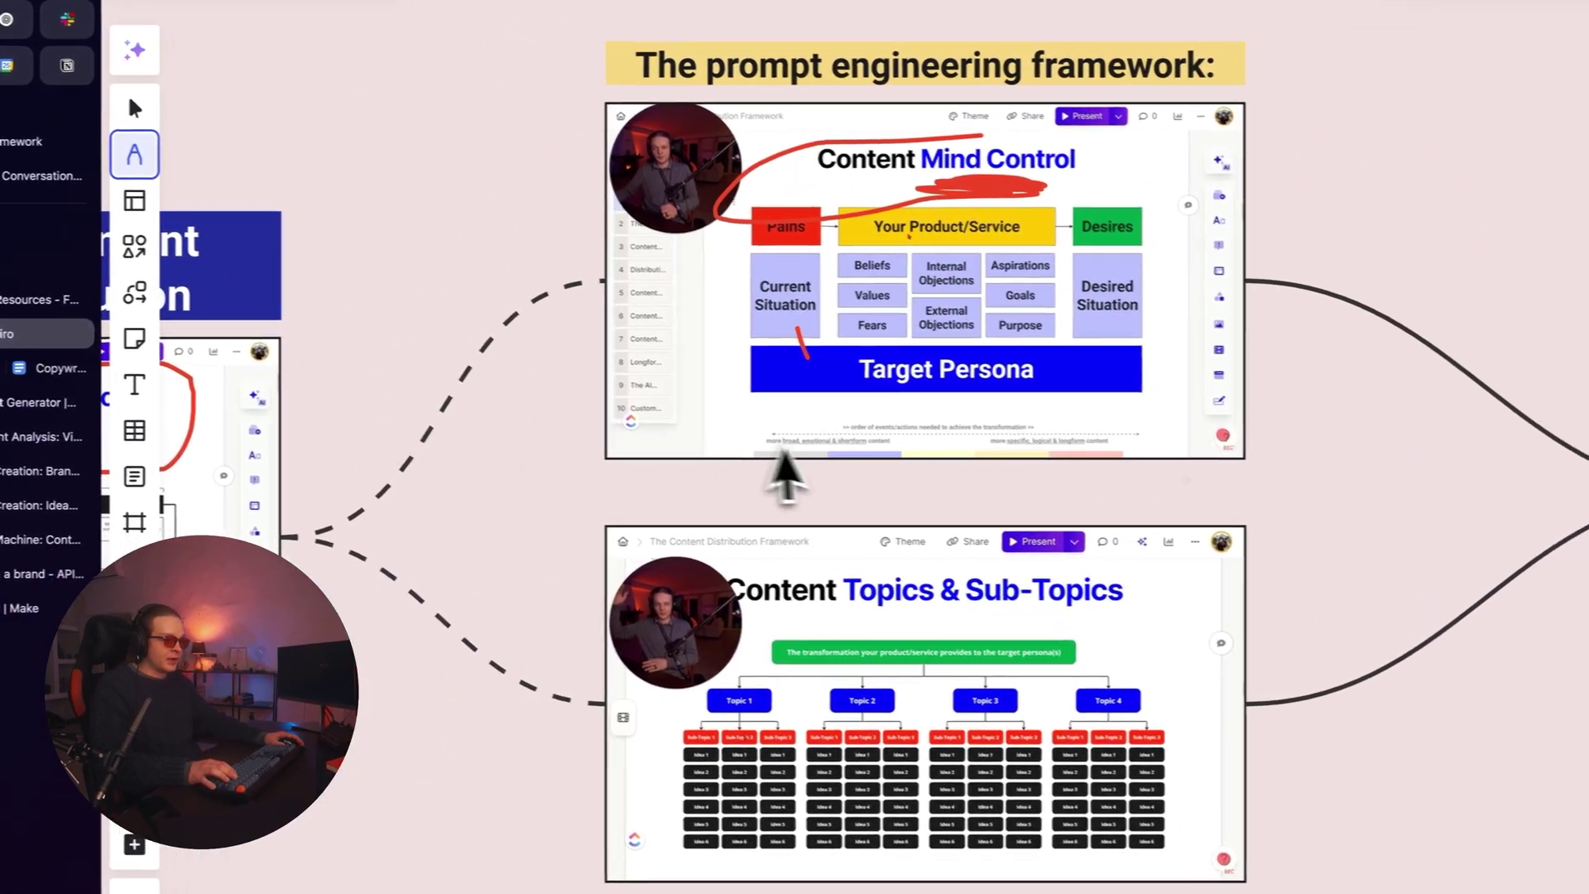
scroll(1301, 523, "down", 5)
left_click_drag(1302, 523, 778, 443)
scroll(778, 401, "up", 5)
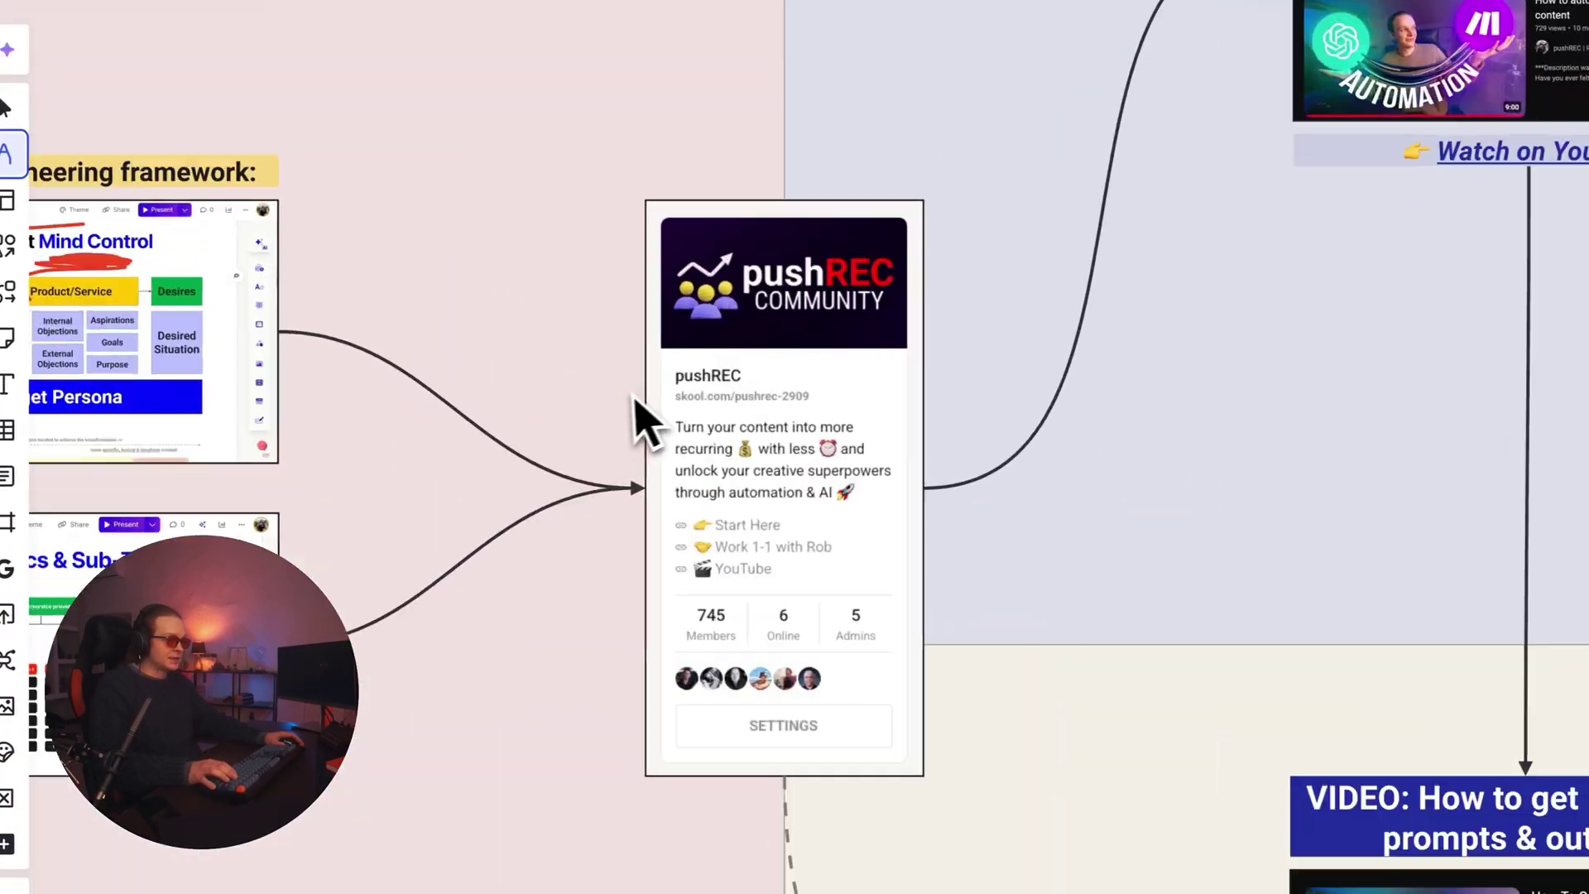
left_click_drag(636, 304, 683, 314)
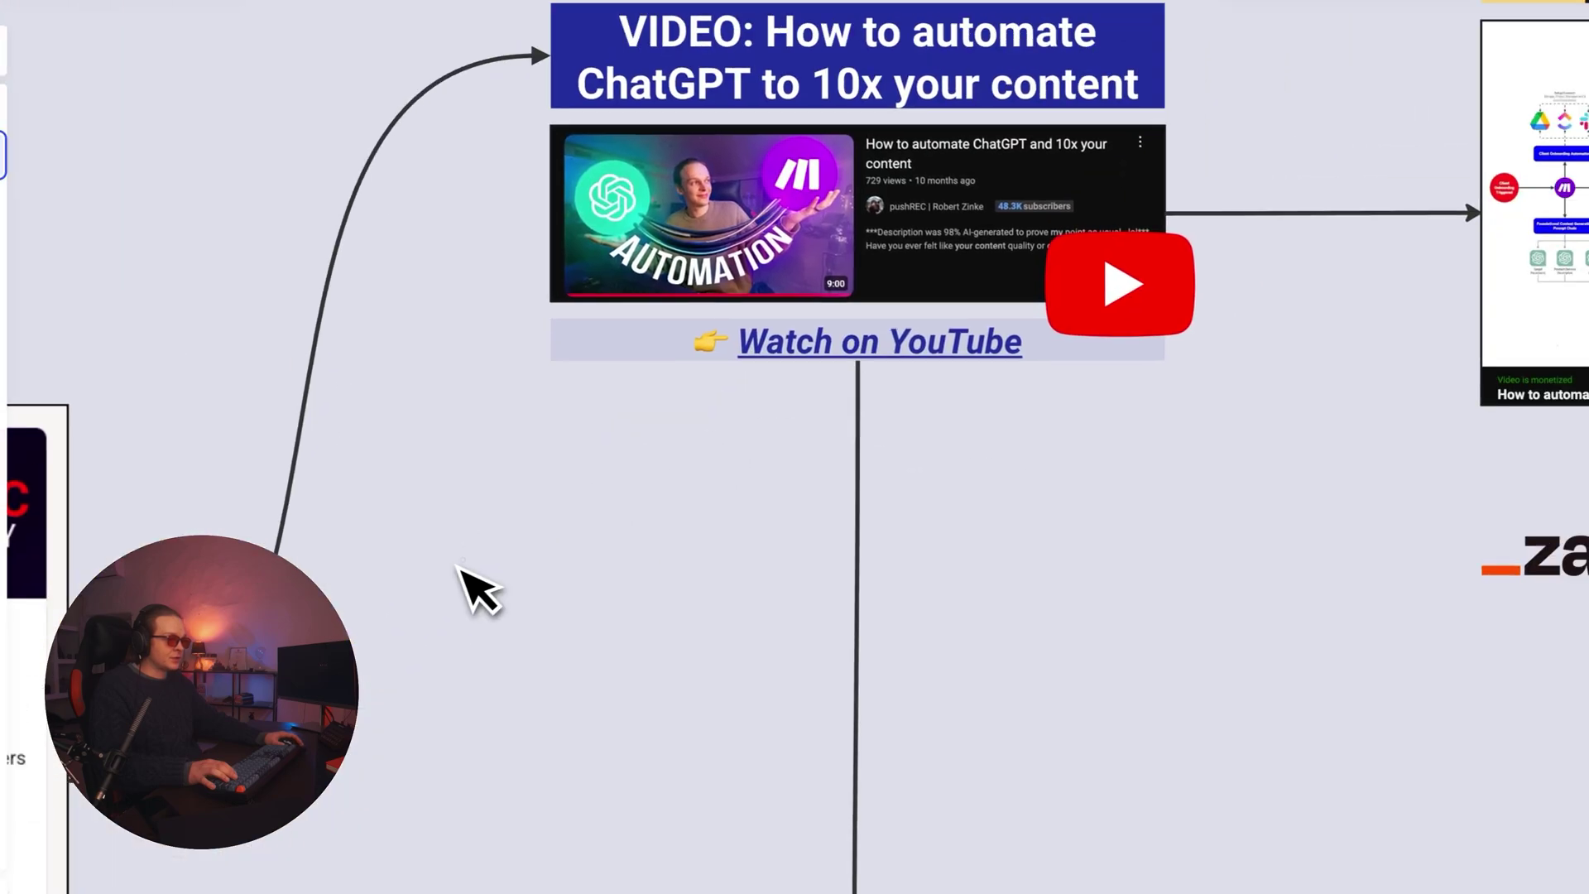
- Circle the "How to automate ChatGPT to 10x your content" video in the AI Automation area with the red pen
scroll(480, 584, "right", 3)
scroll(629, 542, "right", 2)
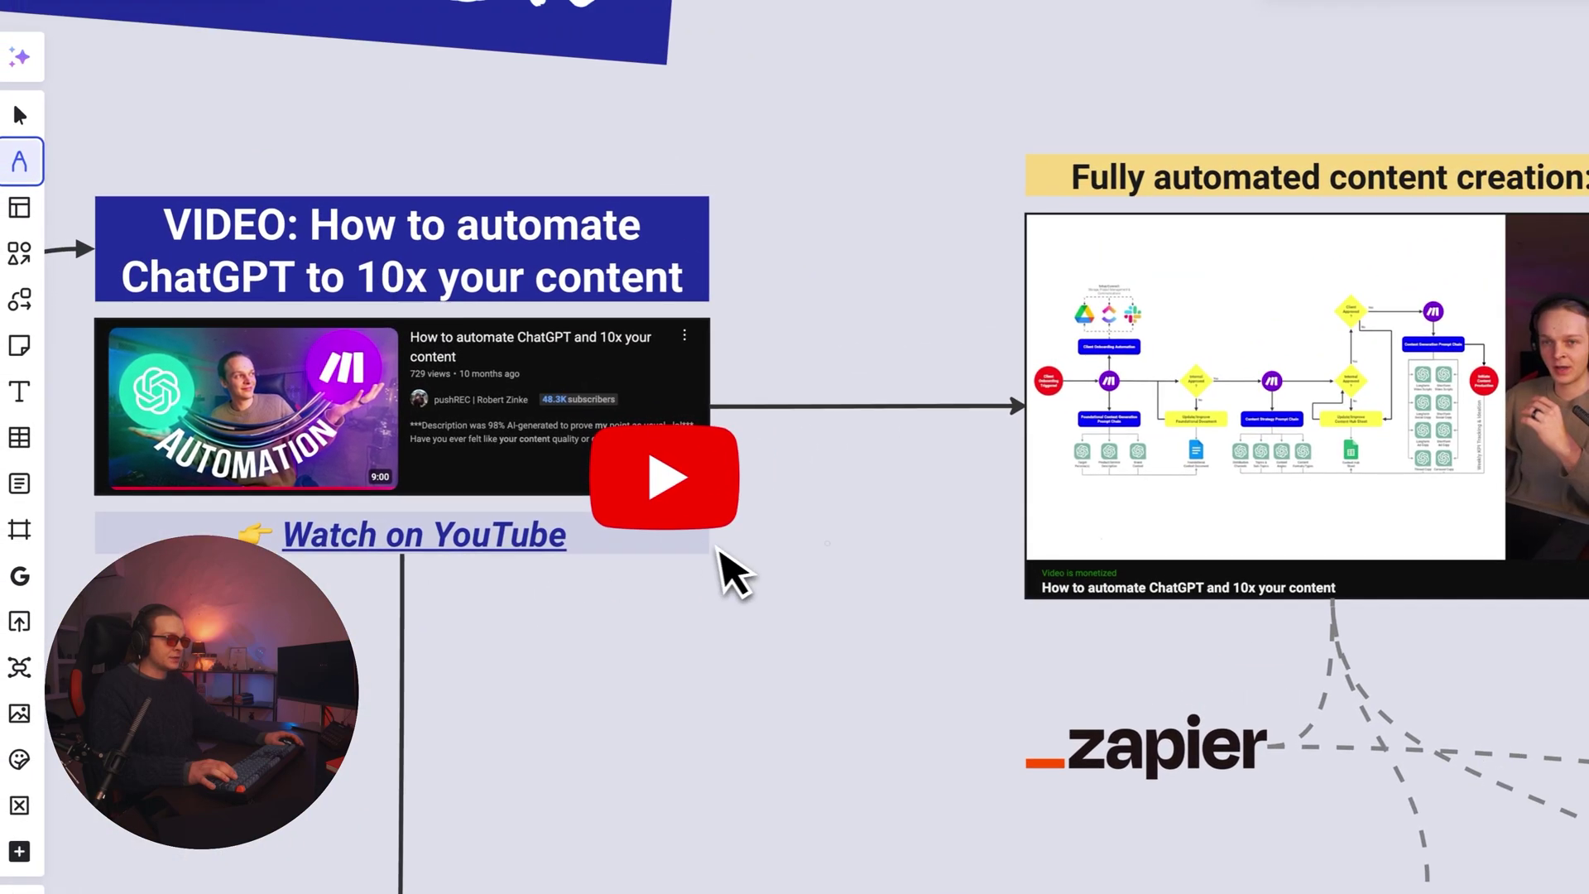
mouse_move(130, 154)
left_mouse_down()
mouse_move(667, 204)
mouse_move(757, 603)
mouse_move(190, 583)
left_mouse_up()
- Underline the Zapier, Make and n8n logos below the fully automated content creation image with the red pen
scroll(985, 645, "down", 5)
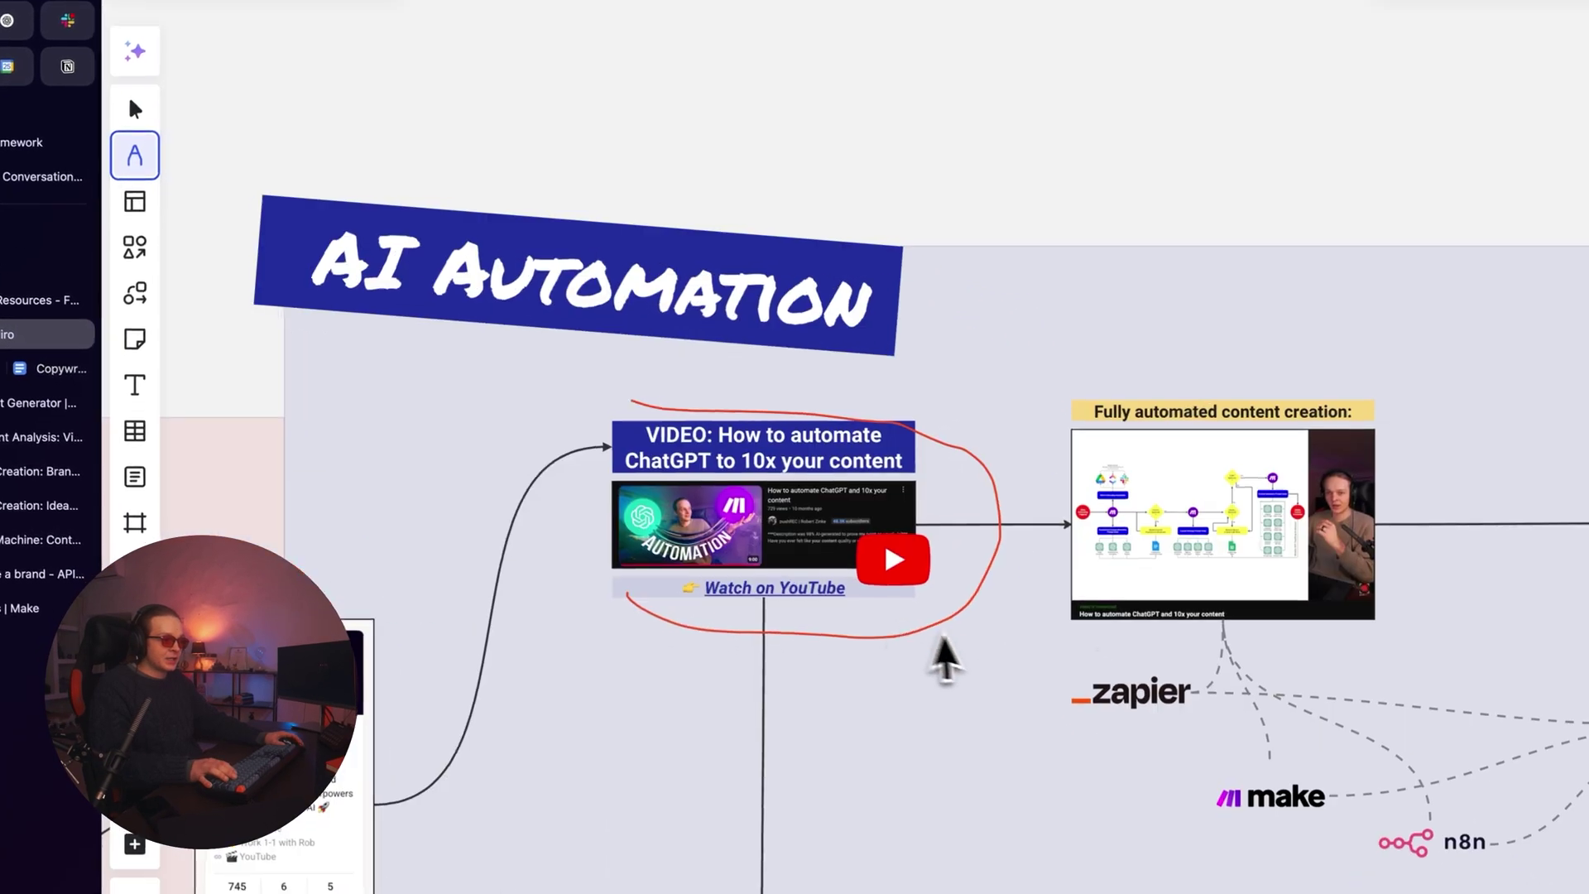
left_click_drag(940, 638, 472, 443)
scroll(745, 439, "up", 5)
left_click_drag(745, 434, 954, 436)
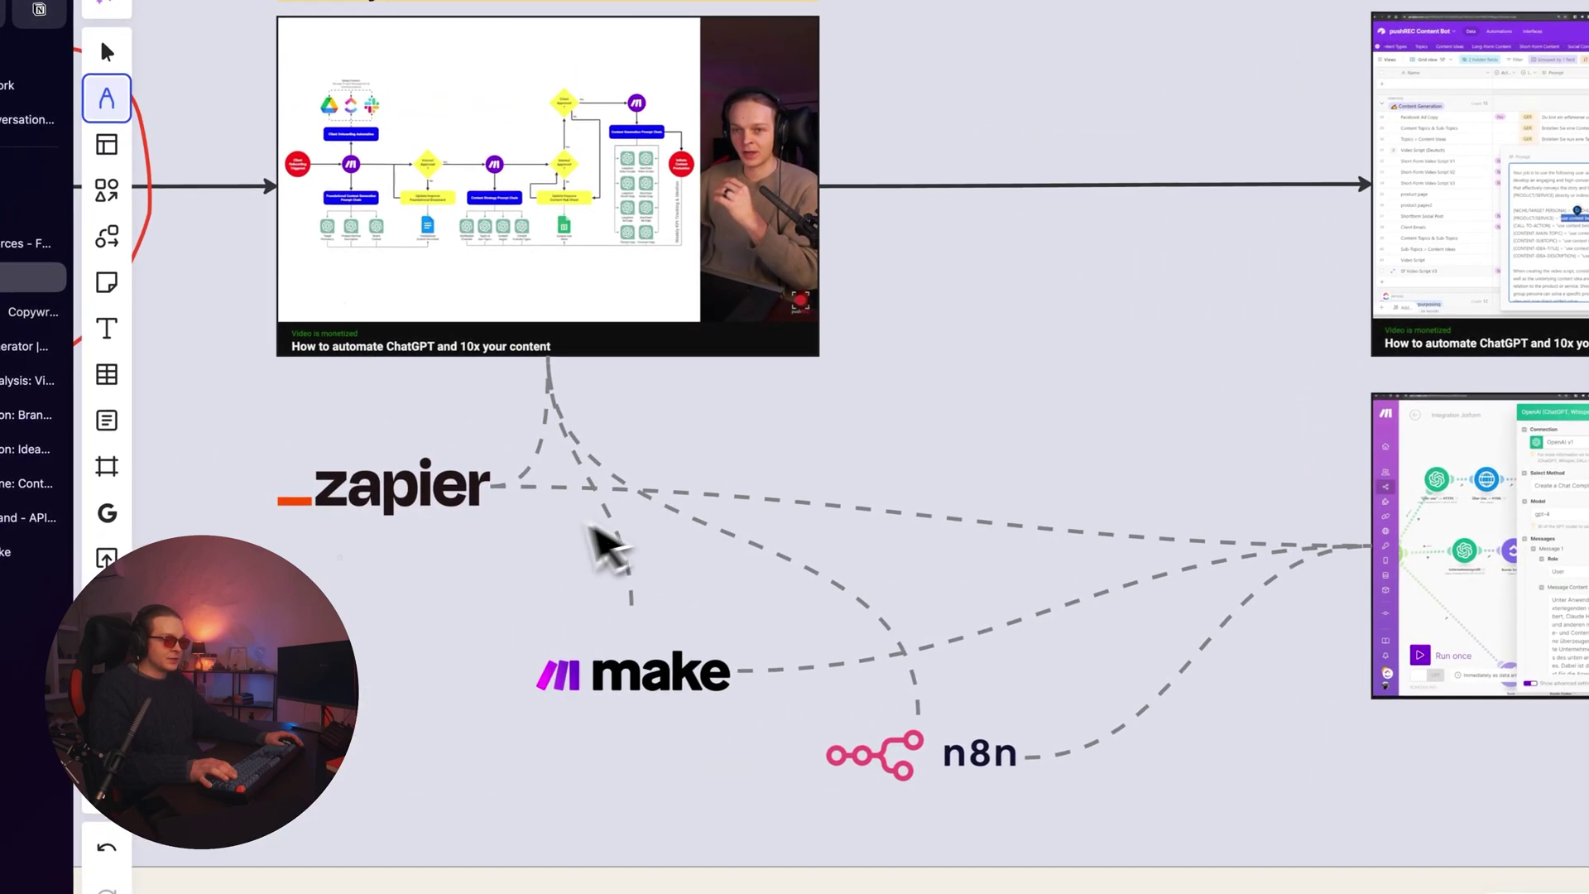
left_click_drag(298, 532, 479, 543)
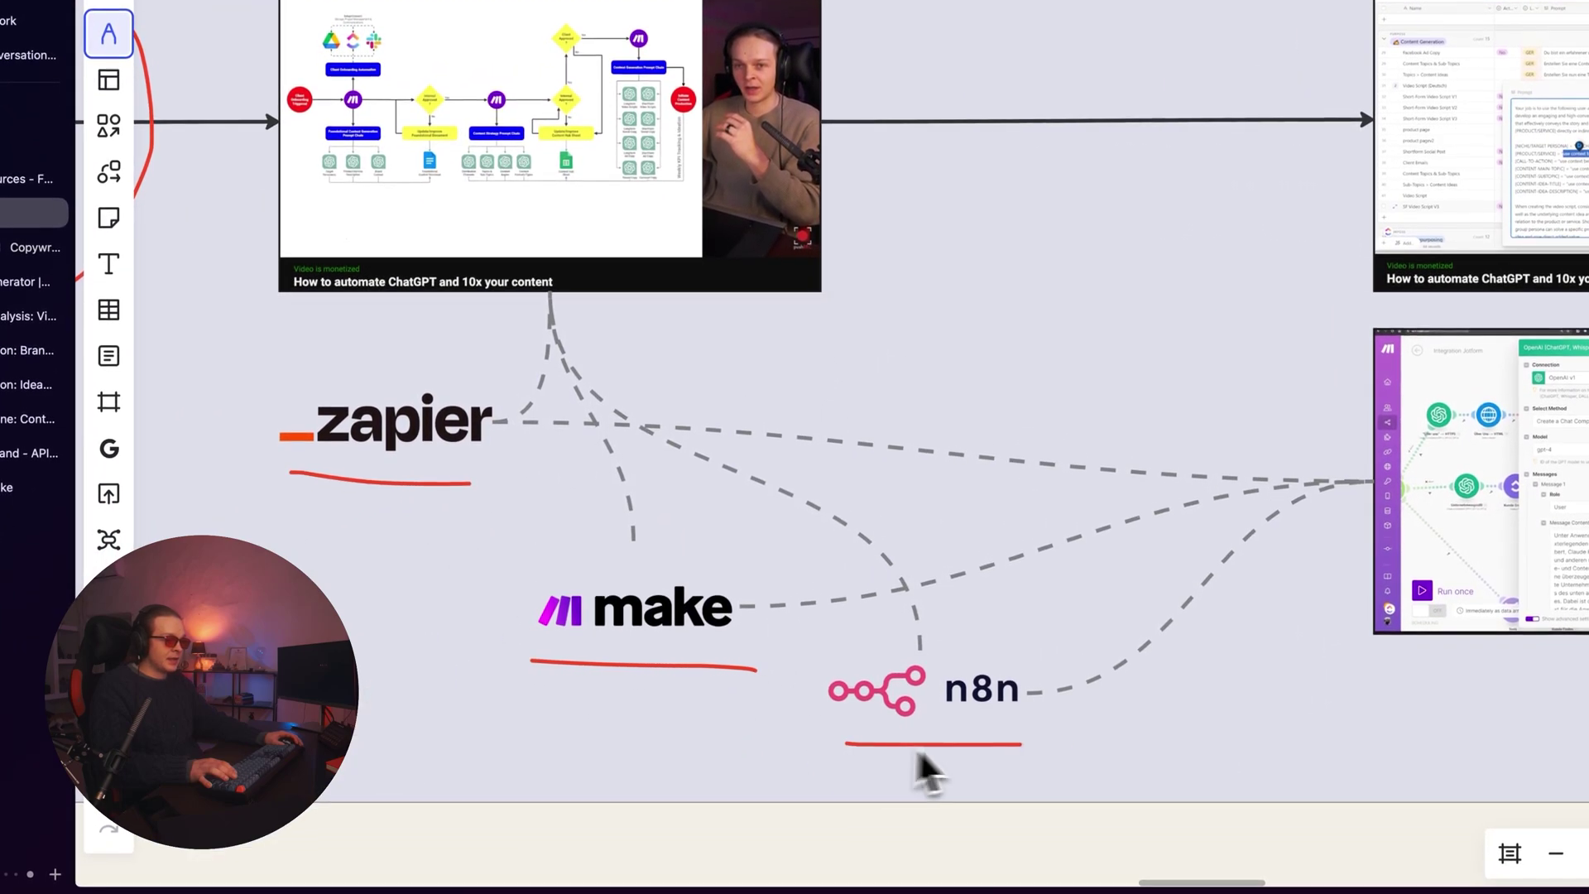
- Mark the "use context below" placeholders in the pushREC Content Bot prompt image with red pen strokes
left_click_drag(1223, 448, 1253, 523)
scroll(472, 119, "up", 5)
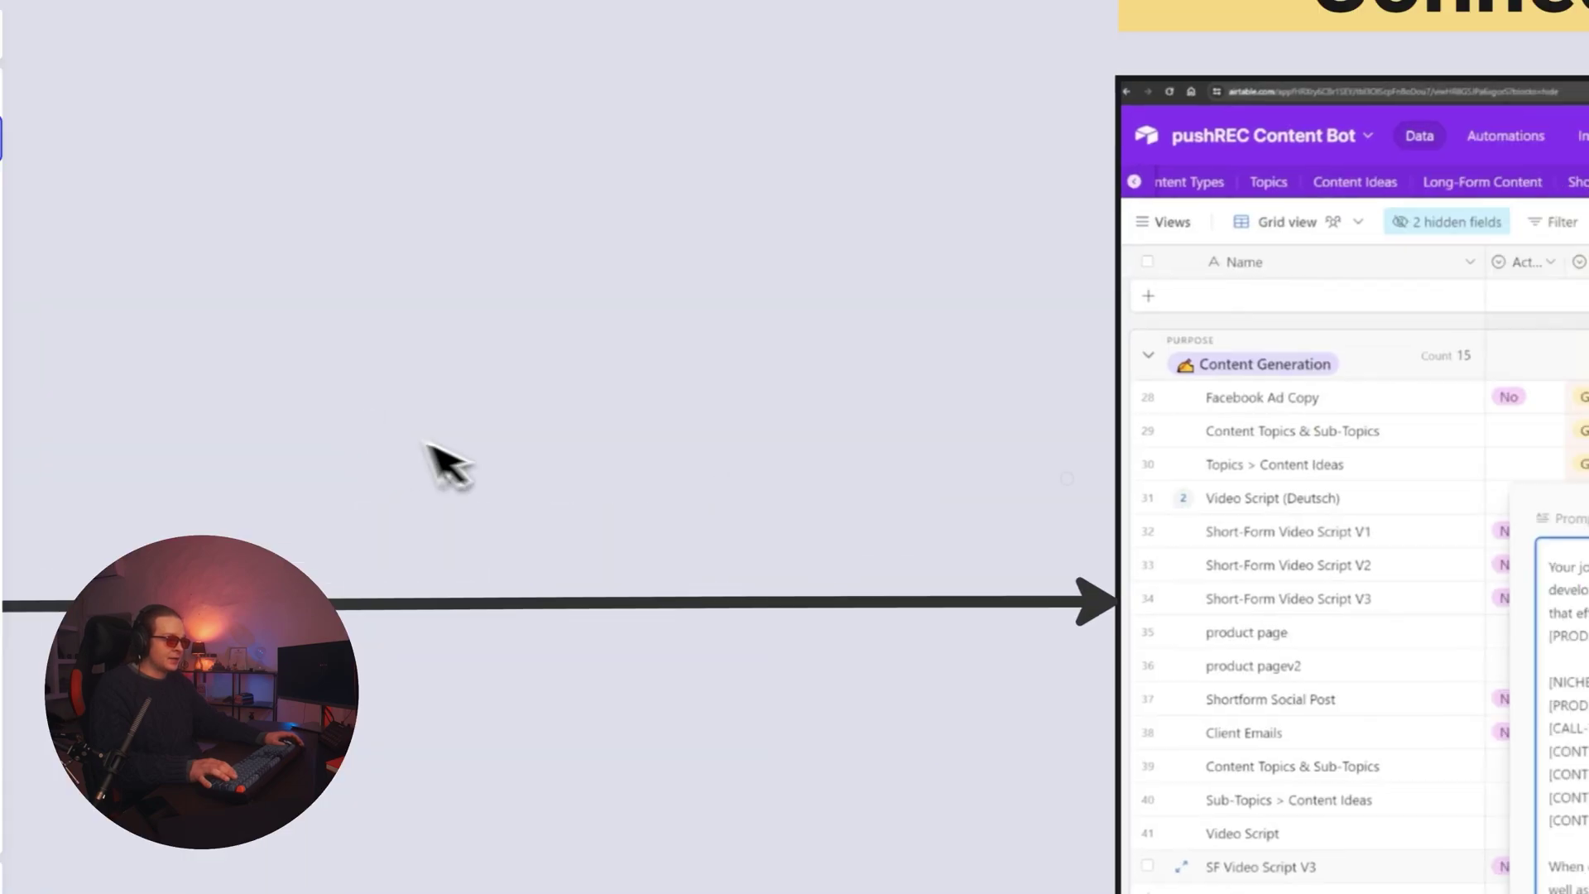
left_click_drag(1035, 347, 522, 192)
scroll(589, 437, "up", 3)
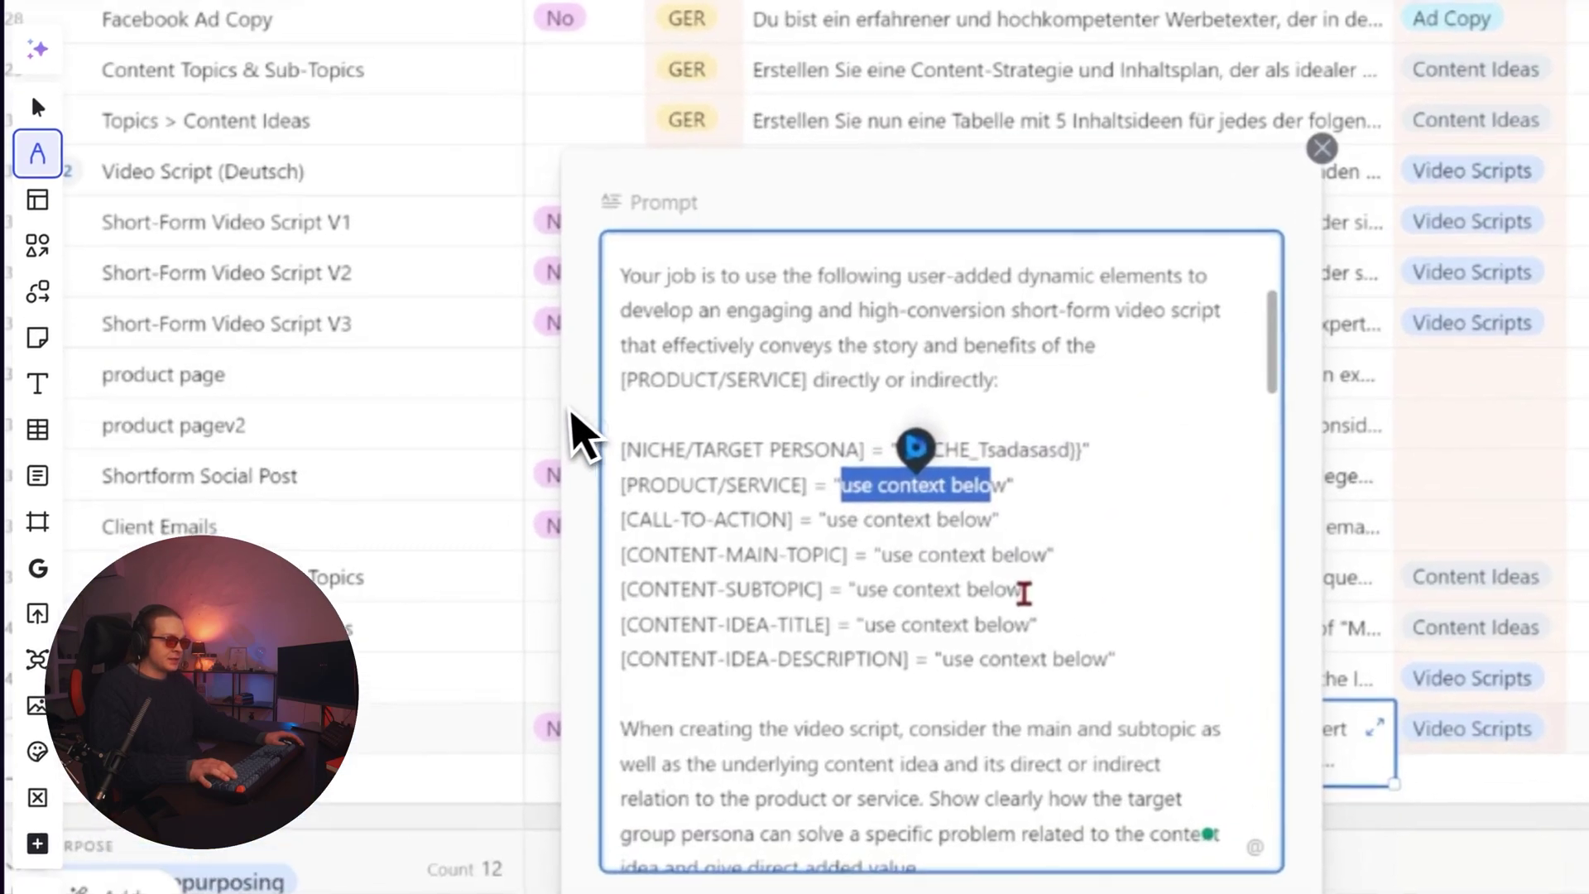
left_click_drag(791, 513, 1071, 545)
scroll(1034, 611, "down", 5)
left_click_drag(1046, 633, 898, 277)
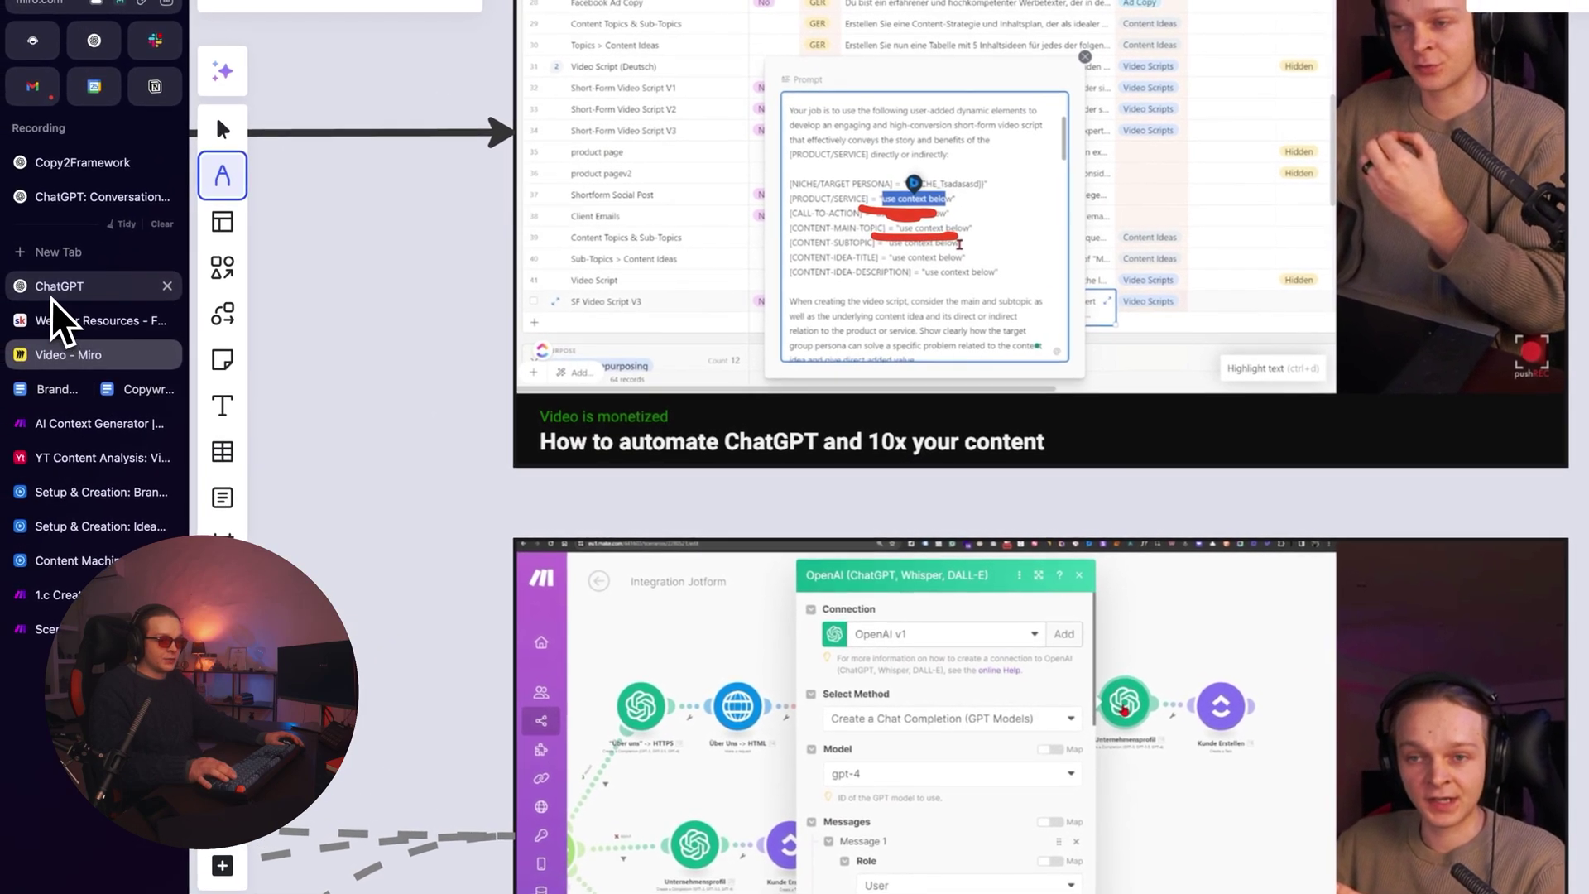
- Open the 2024 PDC Full Launch page on discoverpermaculture.com in a new tab and copy all of its content
left_click(55, 290)
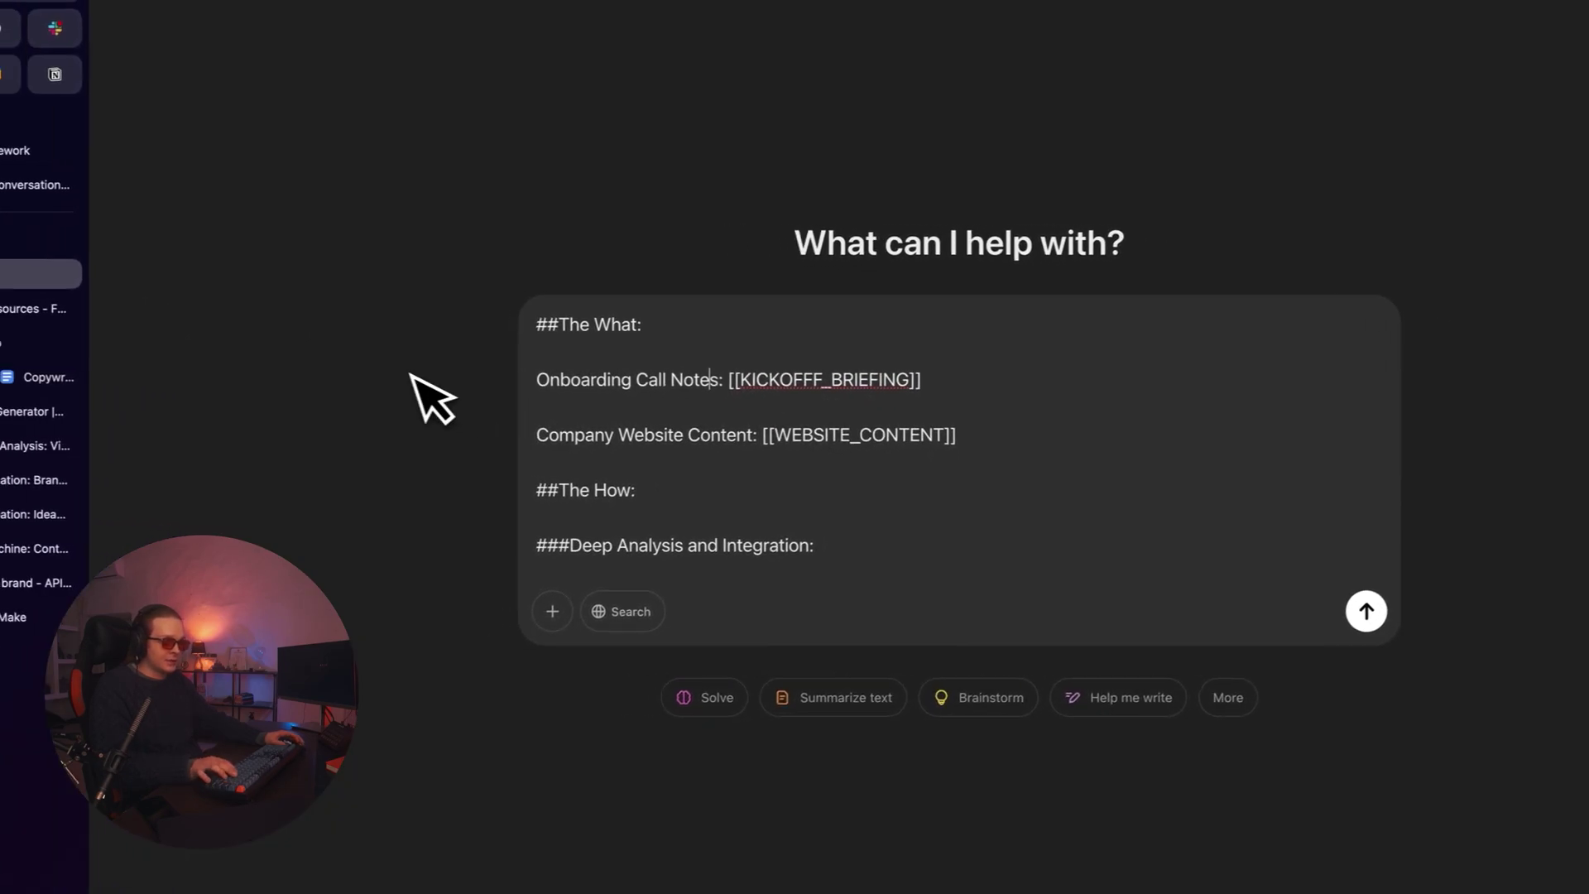
key("super+t")
type("pdc")
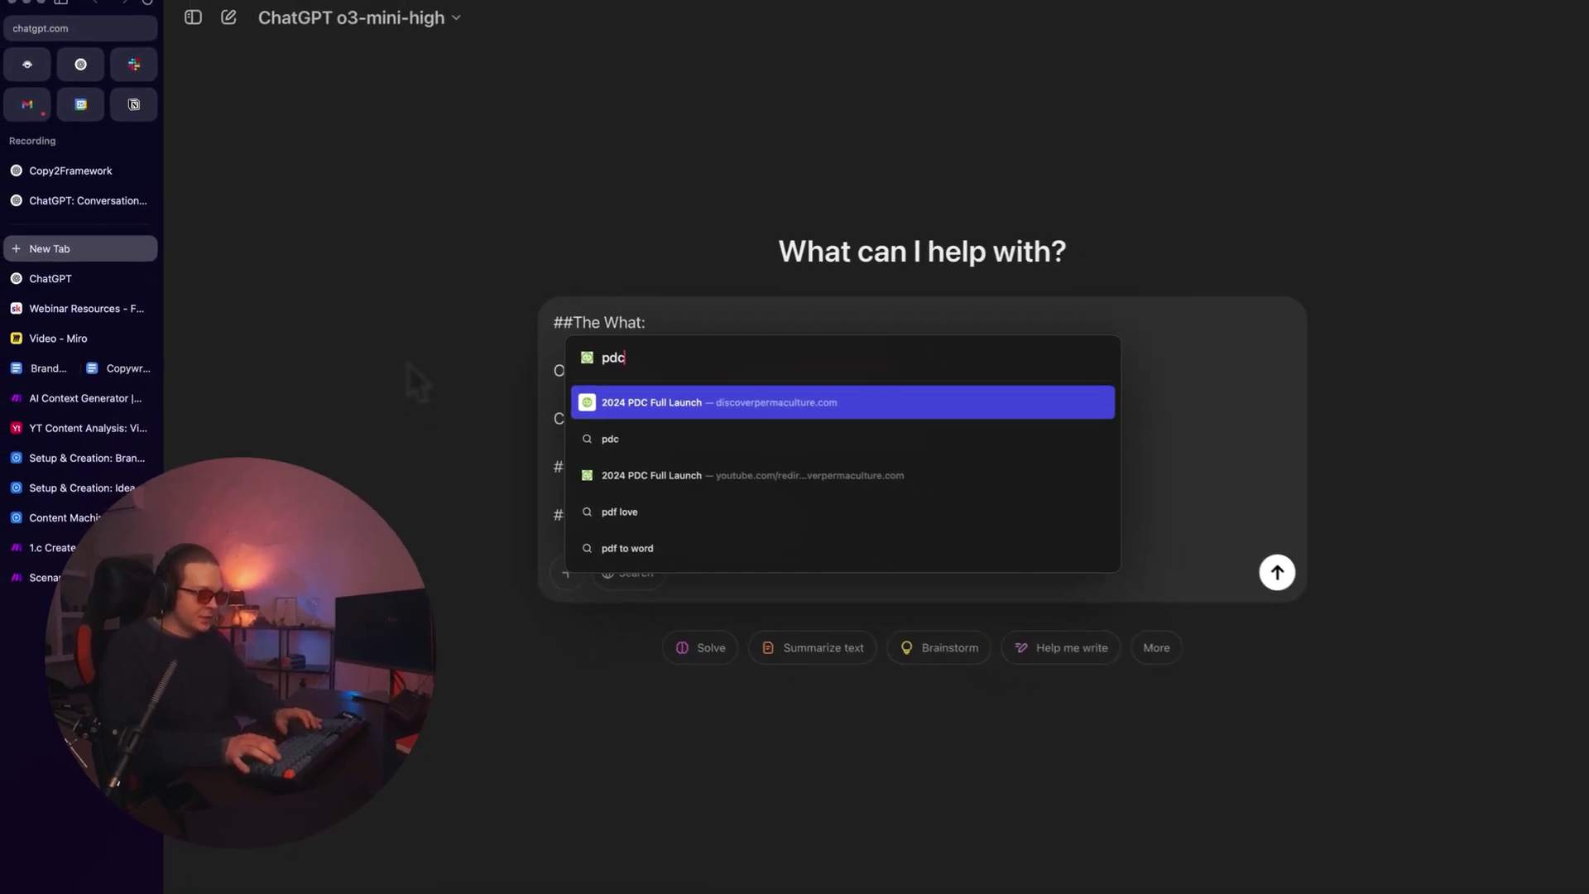
key("Return")
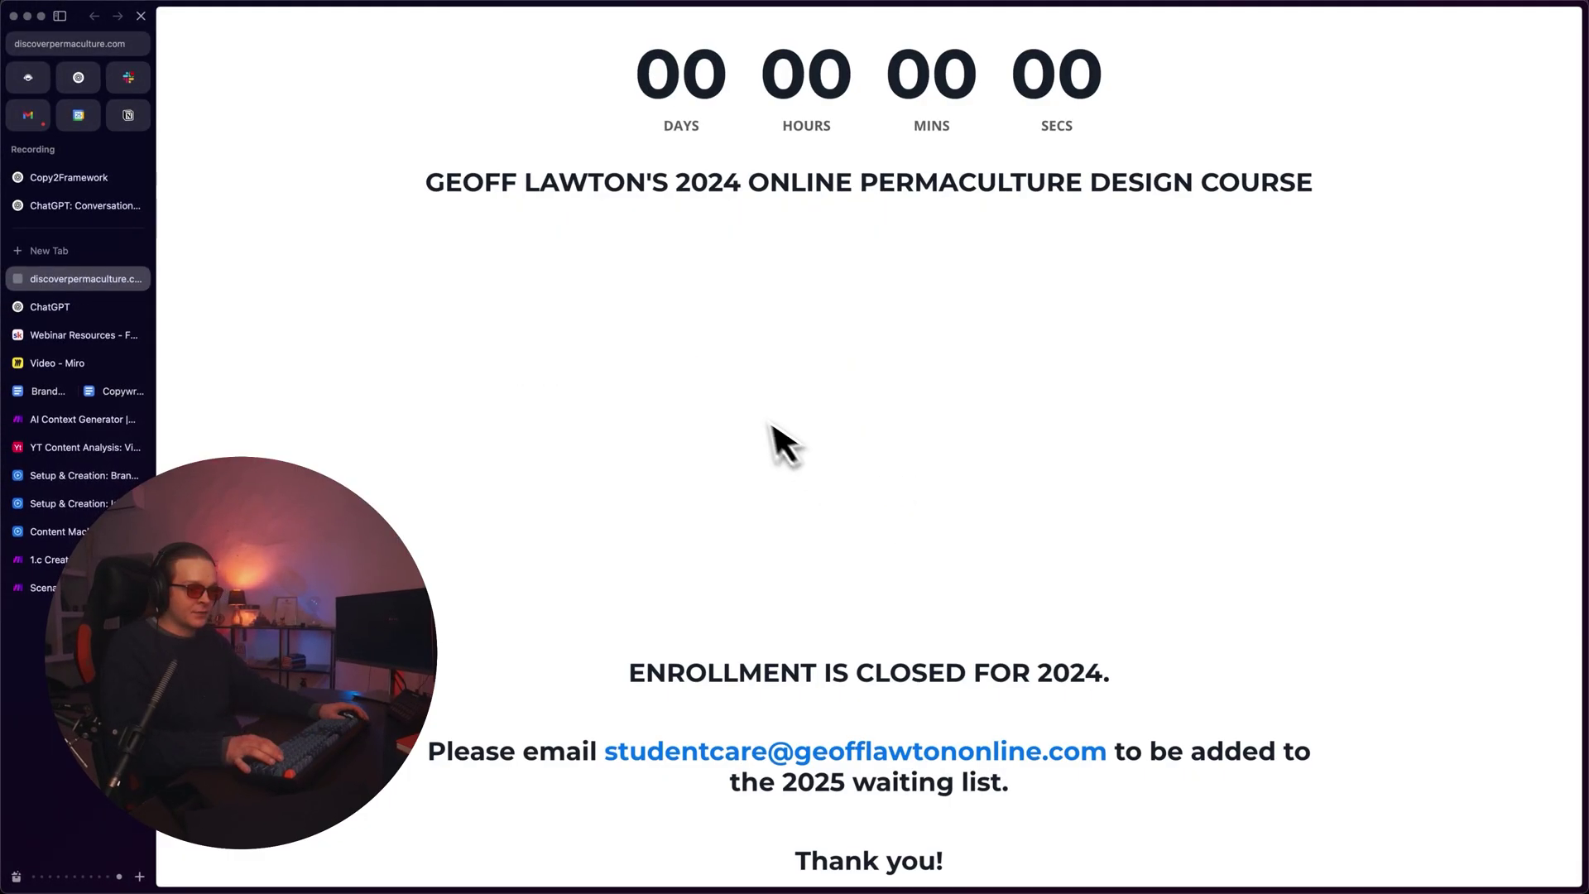
scroll(723, 373, "down", 5)
scroll(710, 425, "down", 20)
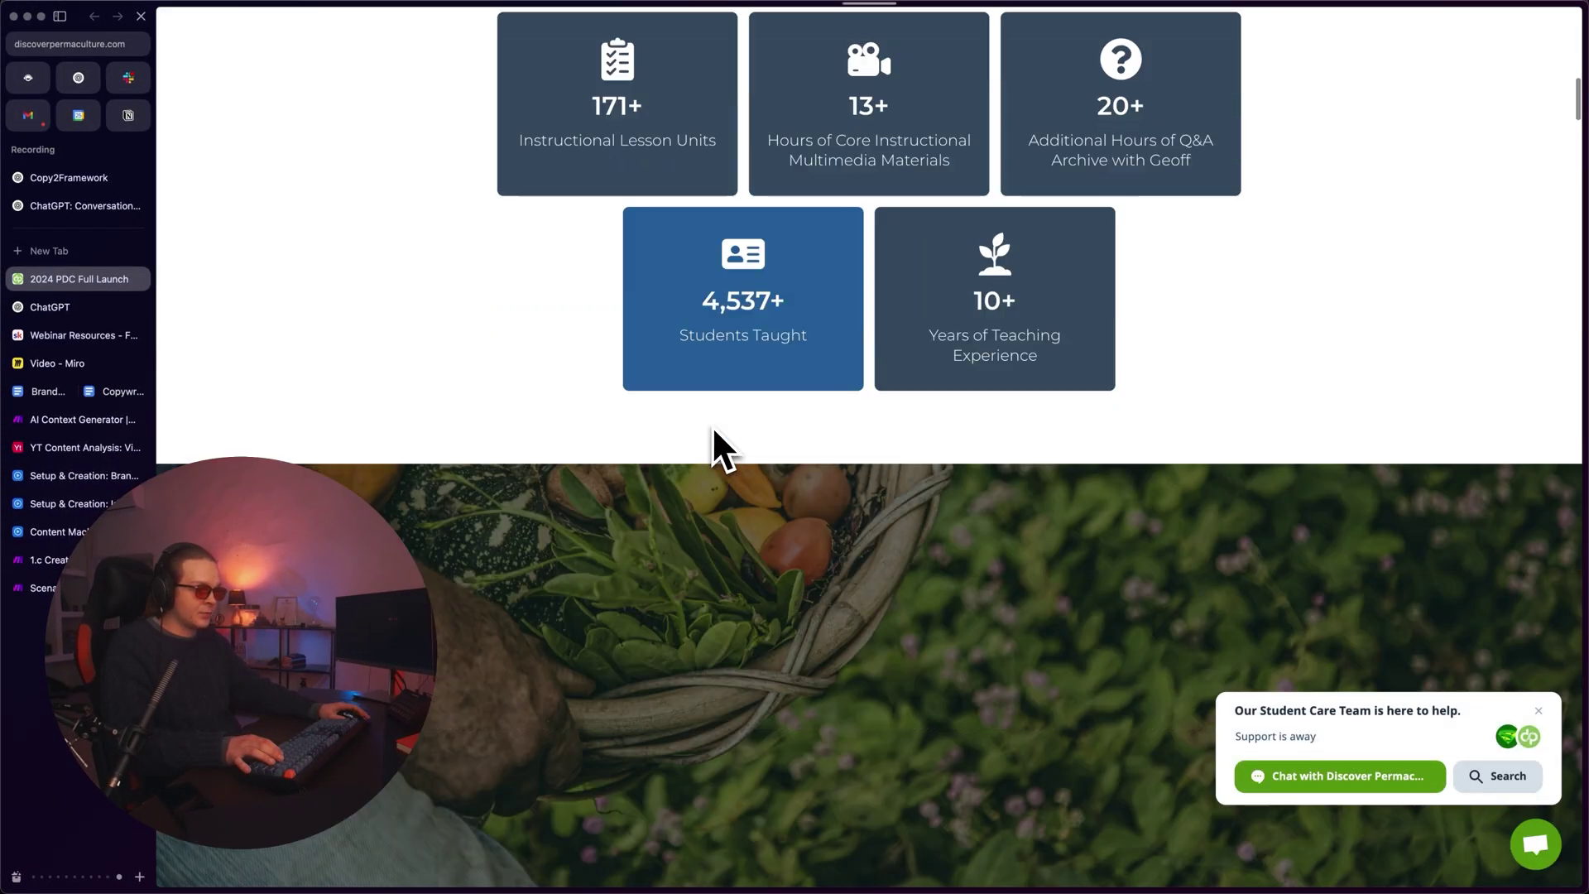
scroll(828, 420, "down", 15)
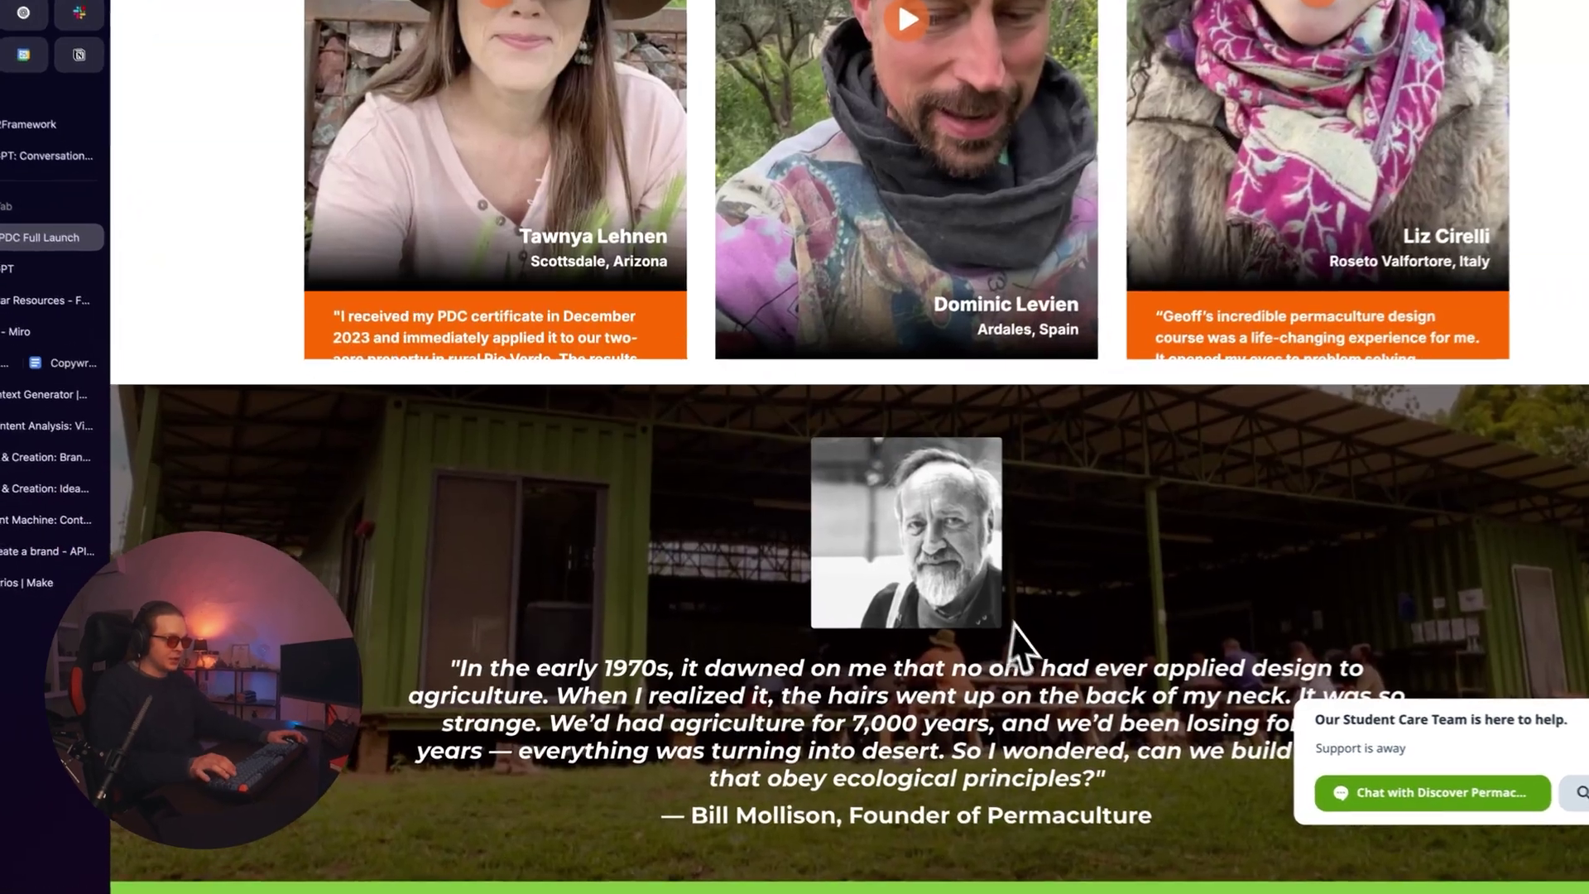
key("super+a")
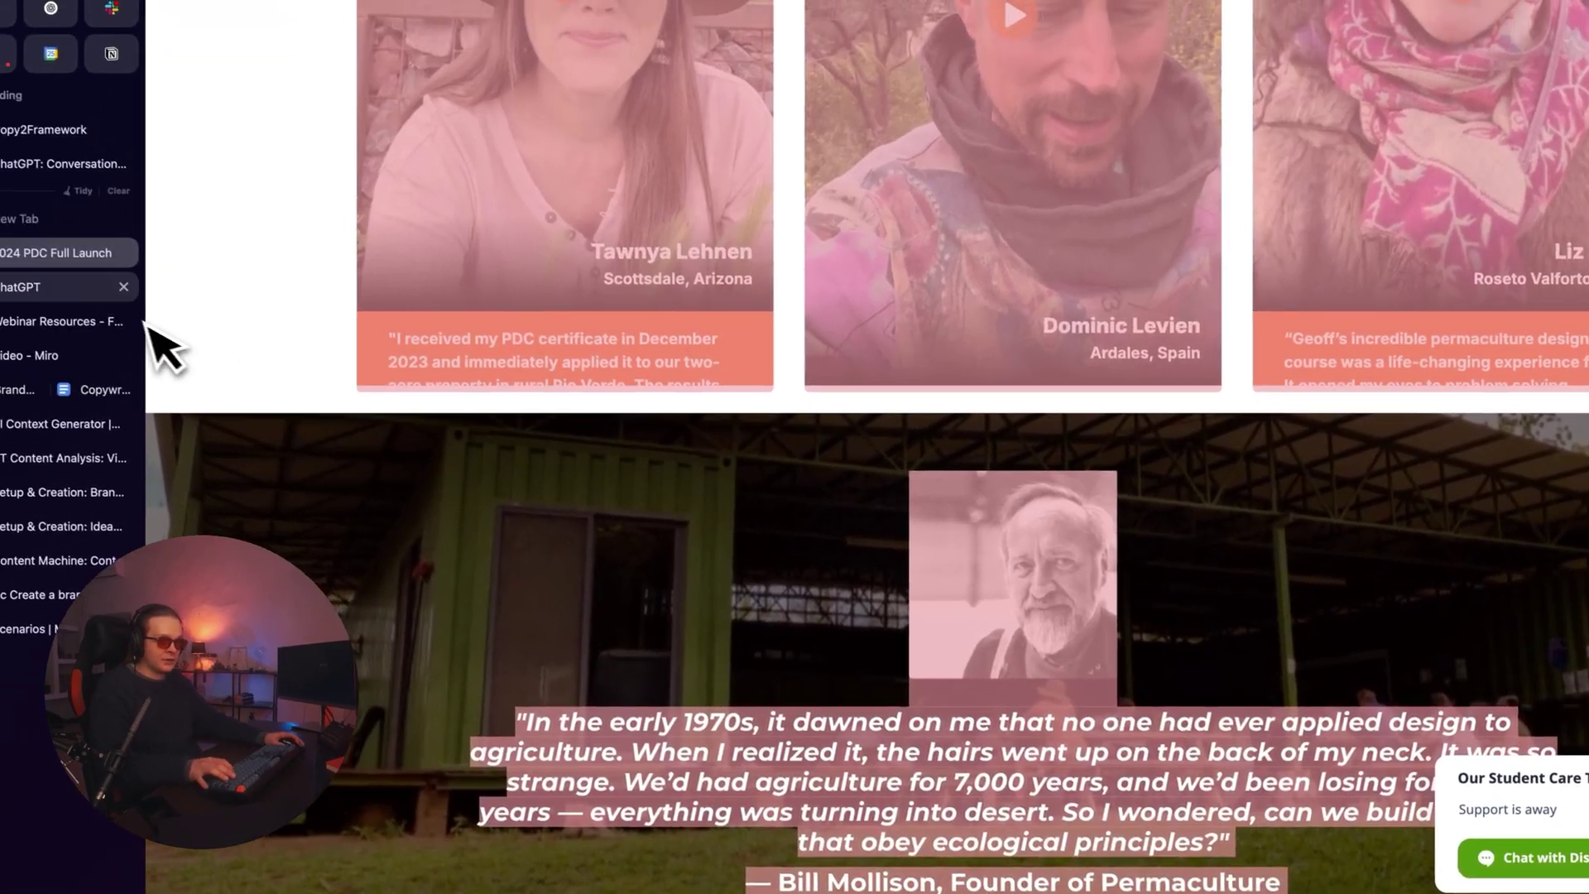
- Replace the WEBSITE_CONTENT placeholder in the ChatGPT brand context prompt with the copied page text and send the prompt
left_click(62, 269)
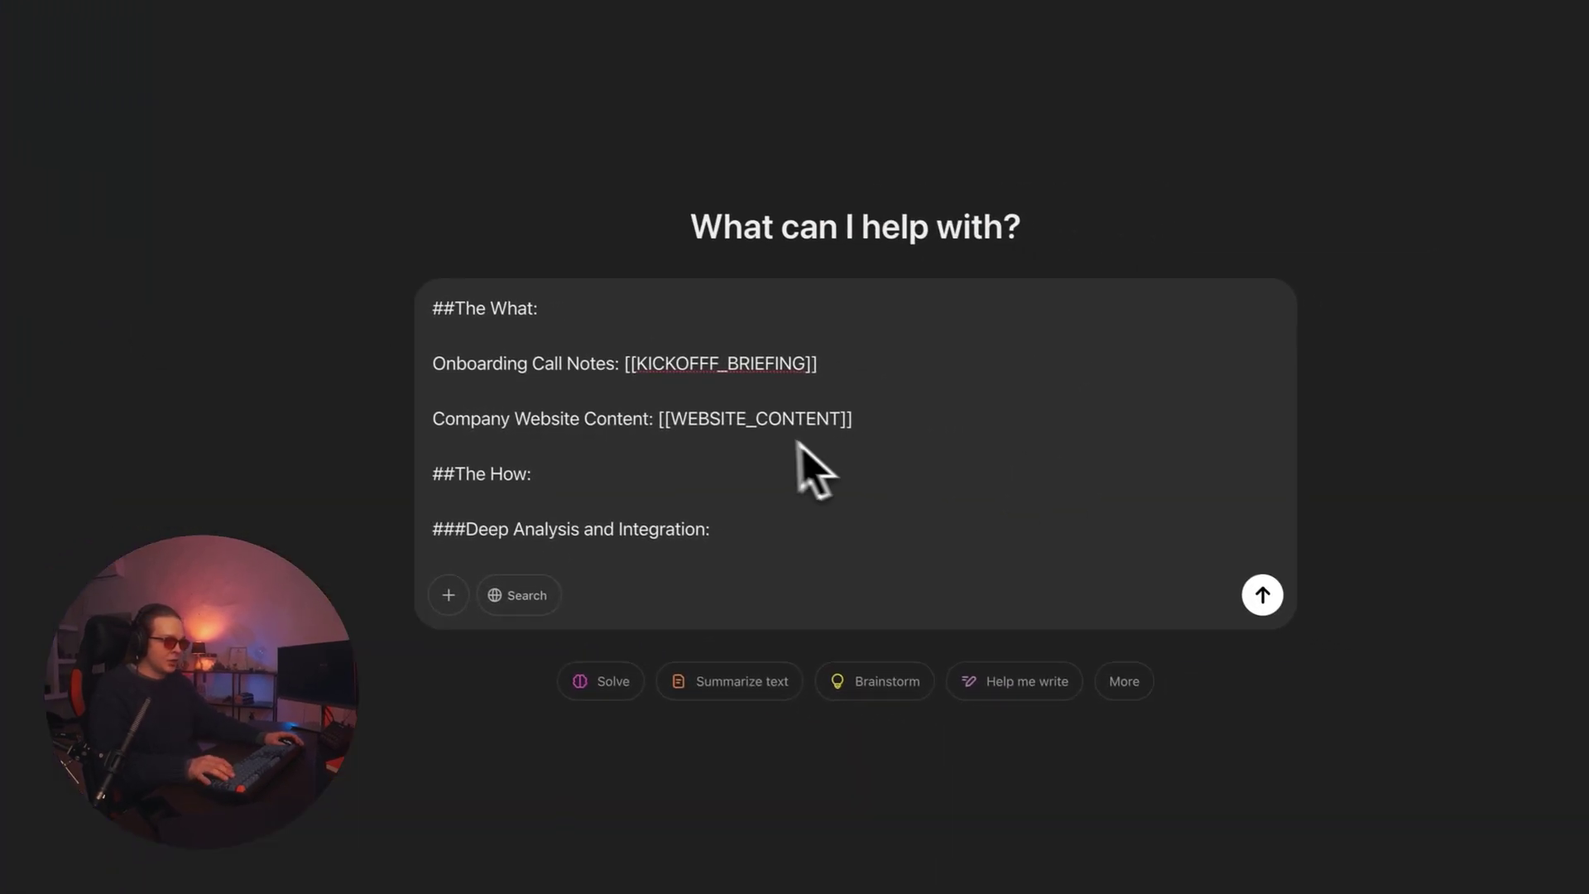
left_click(800, 387)
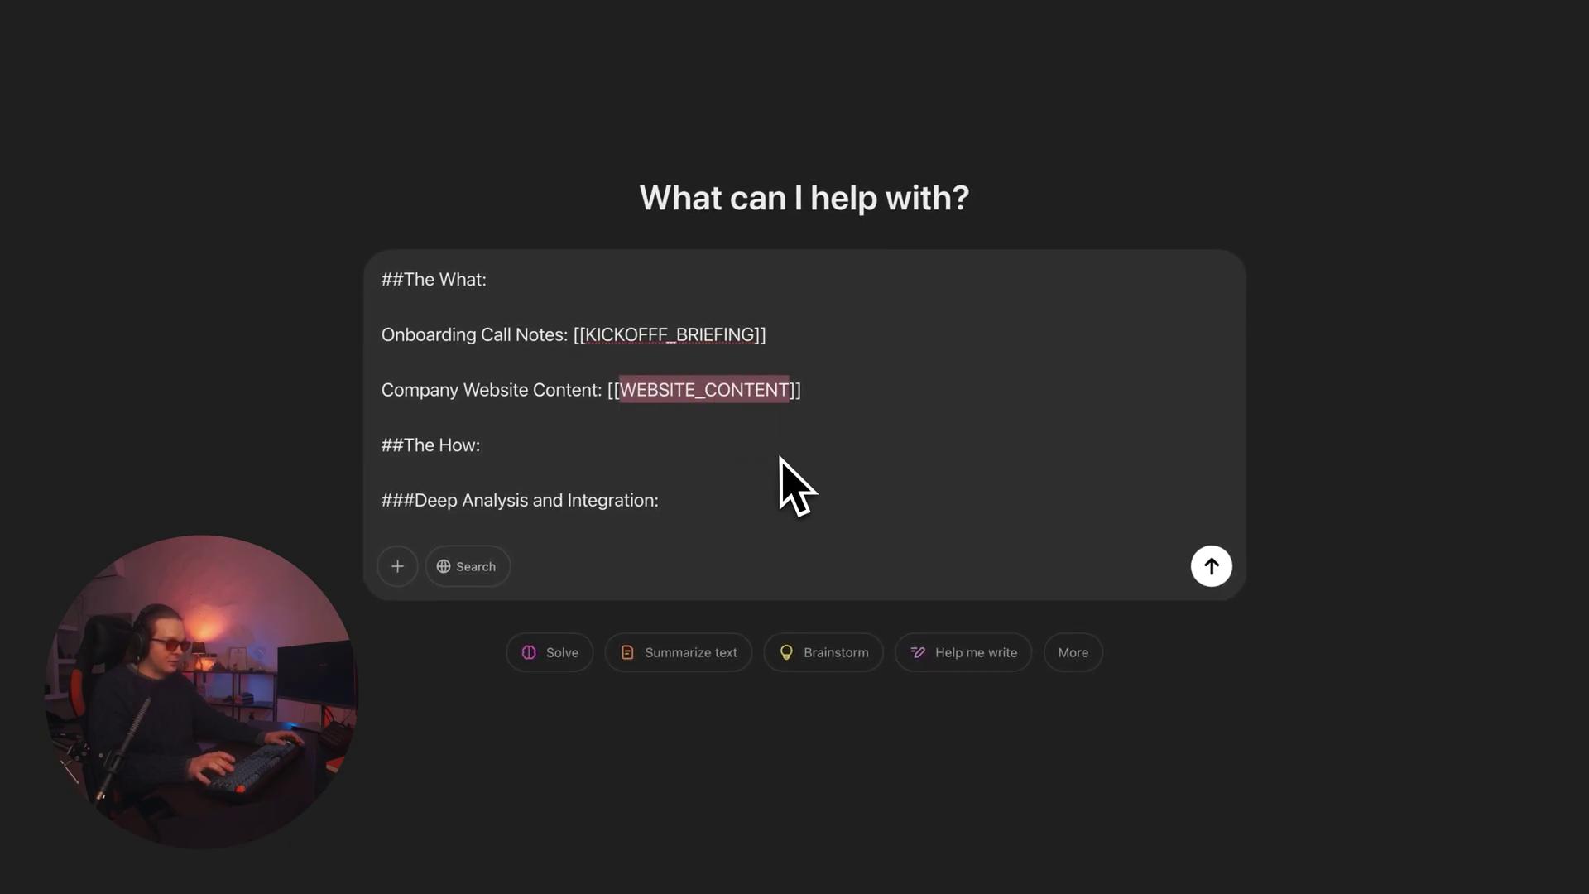
left_click(1211, 566)
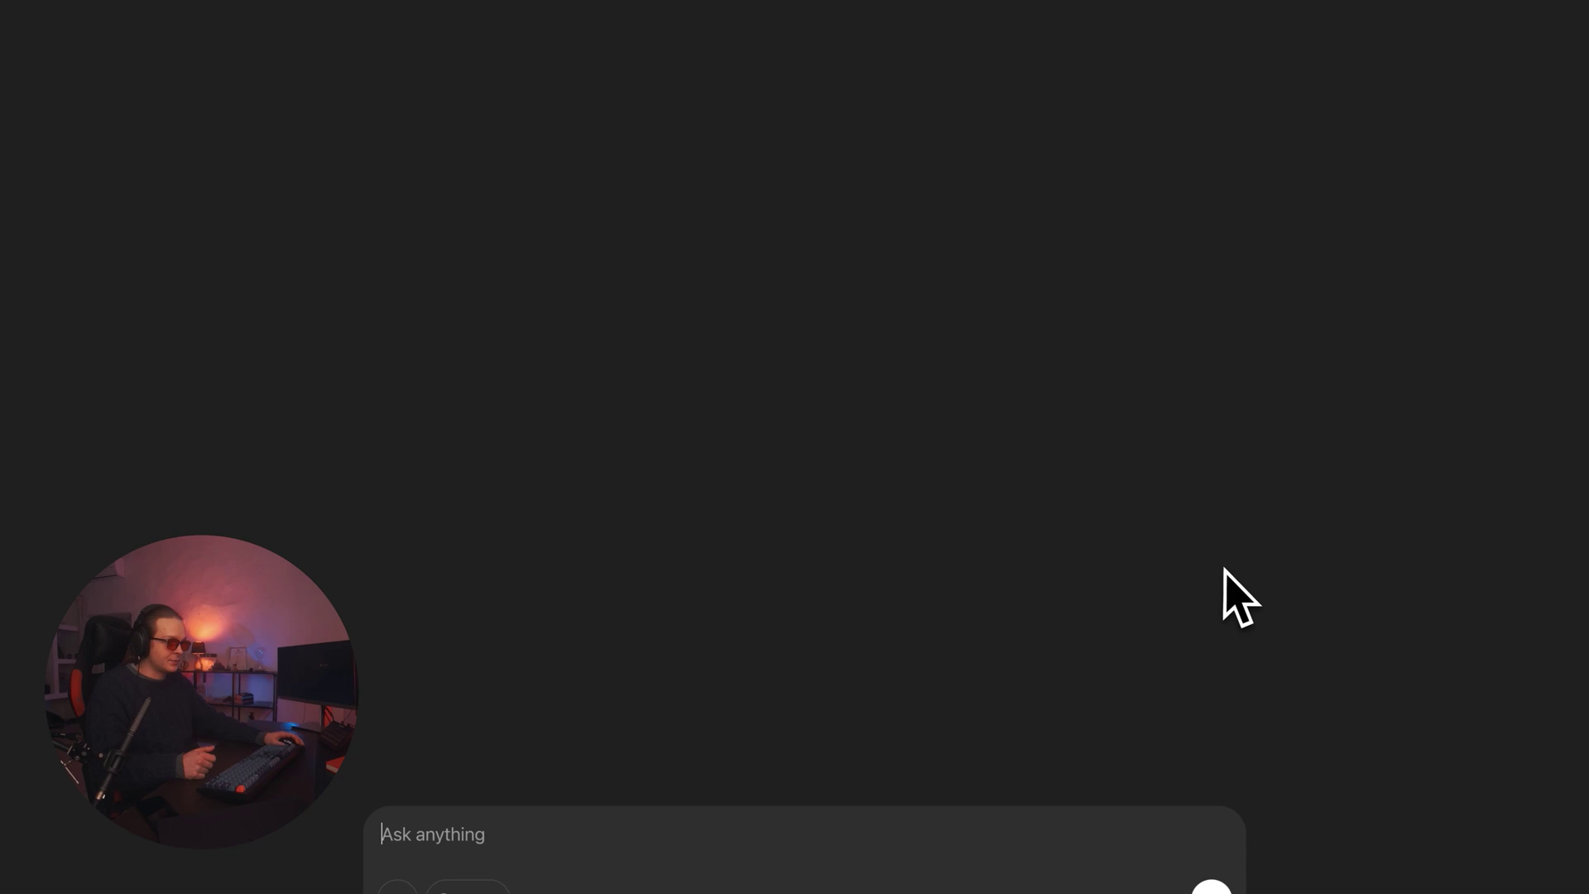
scroll(908, 385, "up", 20)
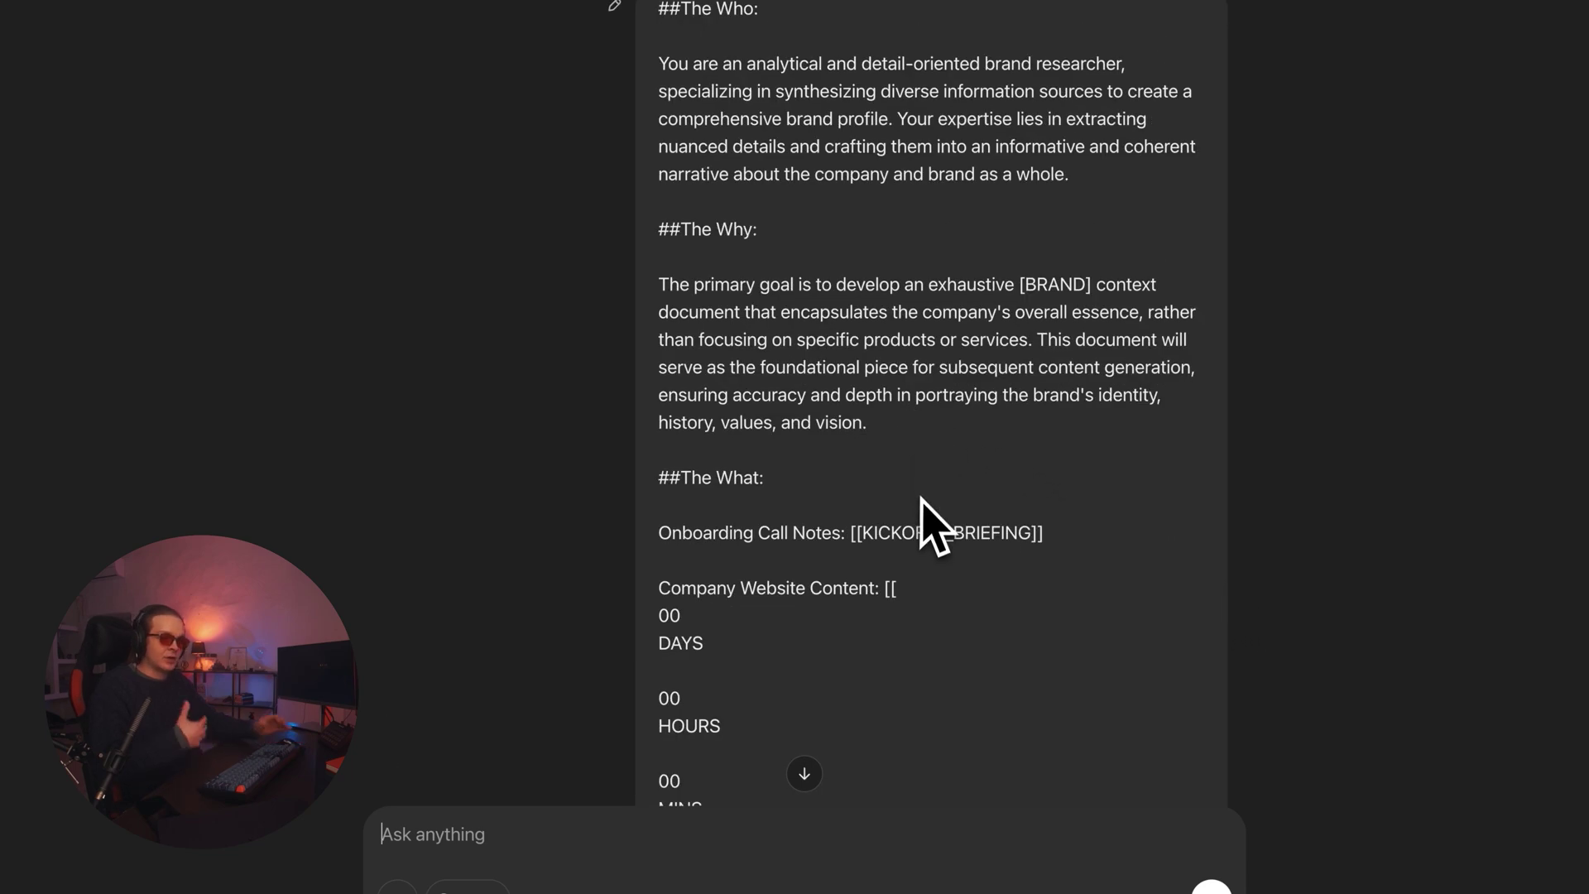
scroll(861, 477, "down", 20)
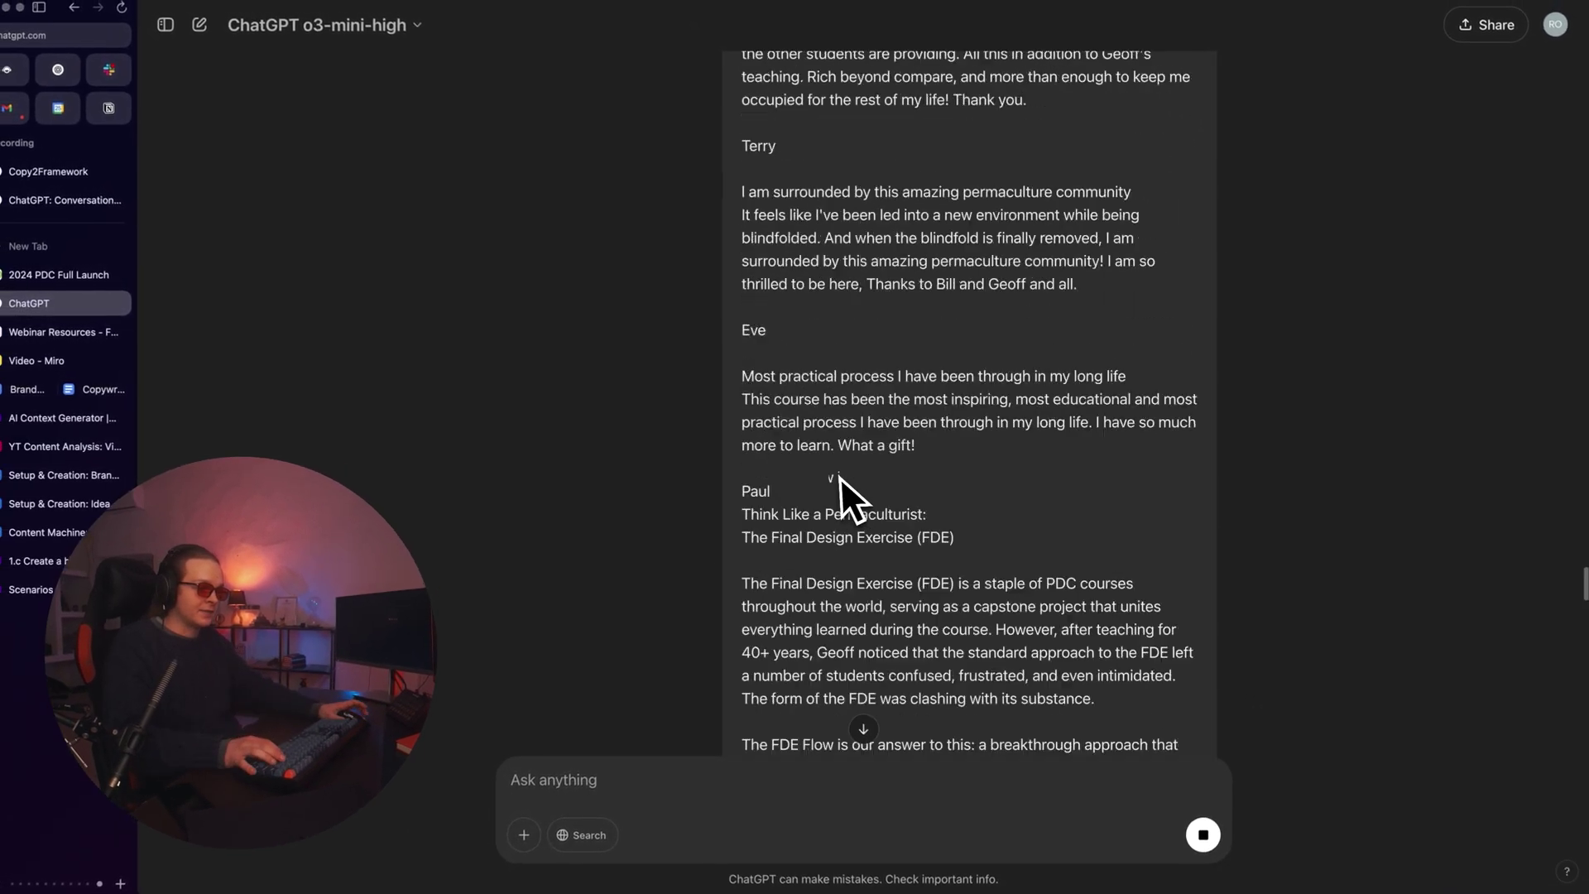
scroll(839, 494, "down", 10)
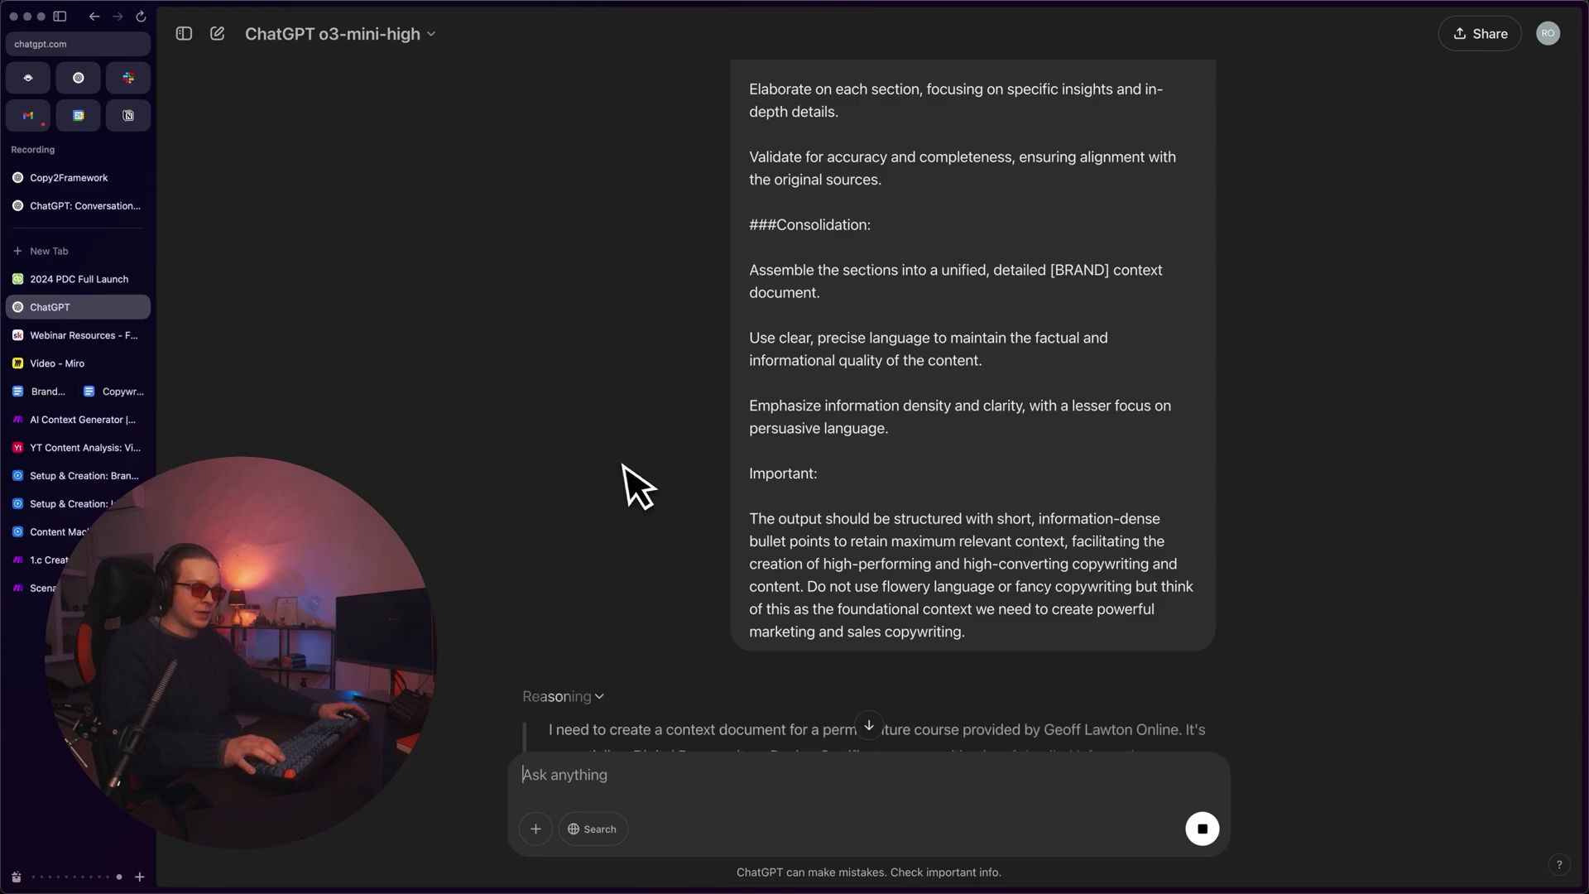
scroll(588, 457, "down", 2)
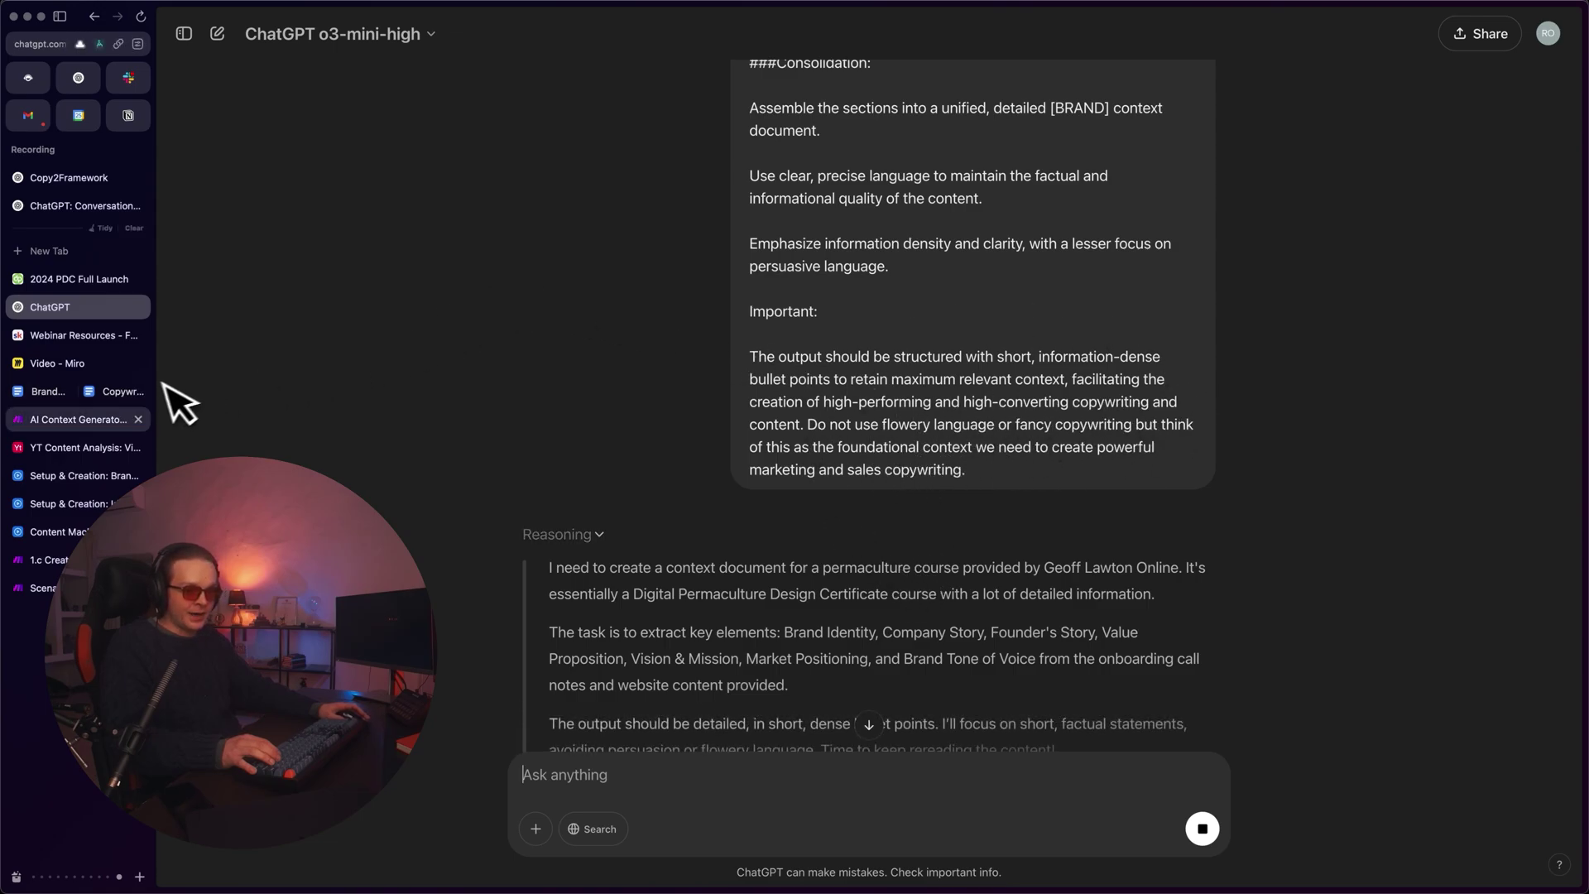
- Switch to the AI Context Generator scenario in Make and move the starting Tools module farther from the Router
left_click(46, 426)
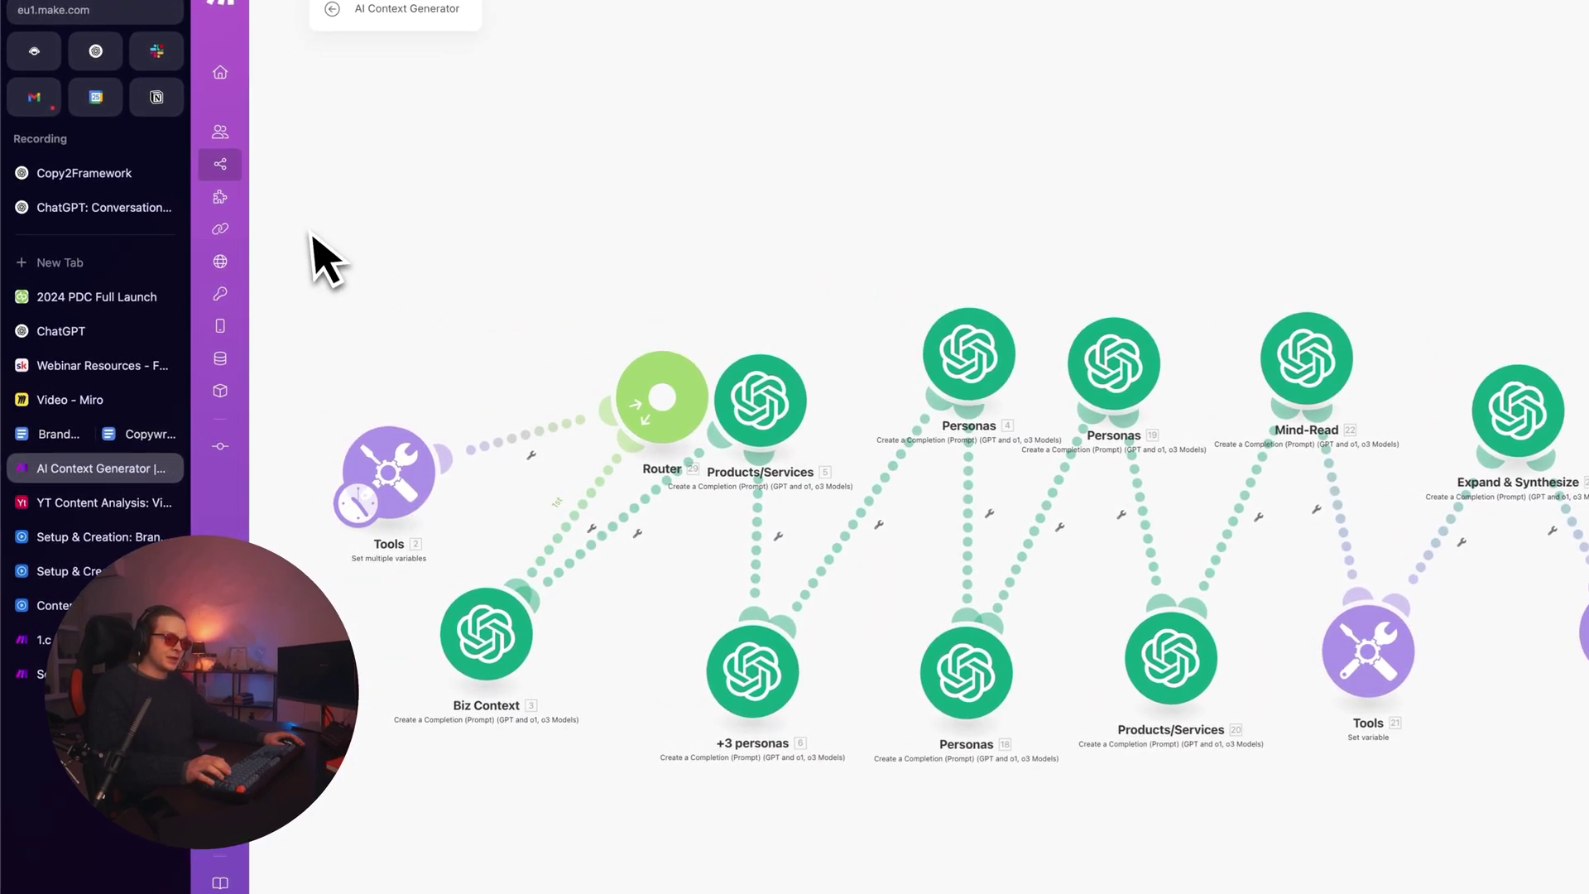
left_click_drag(302, 215, 1417, 667)
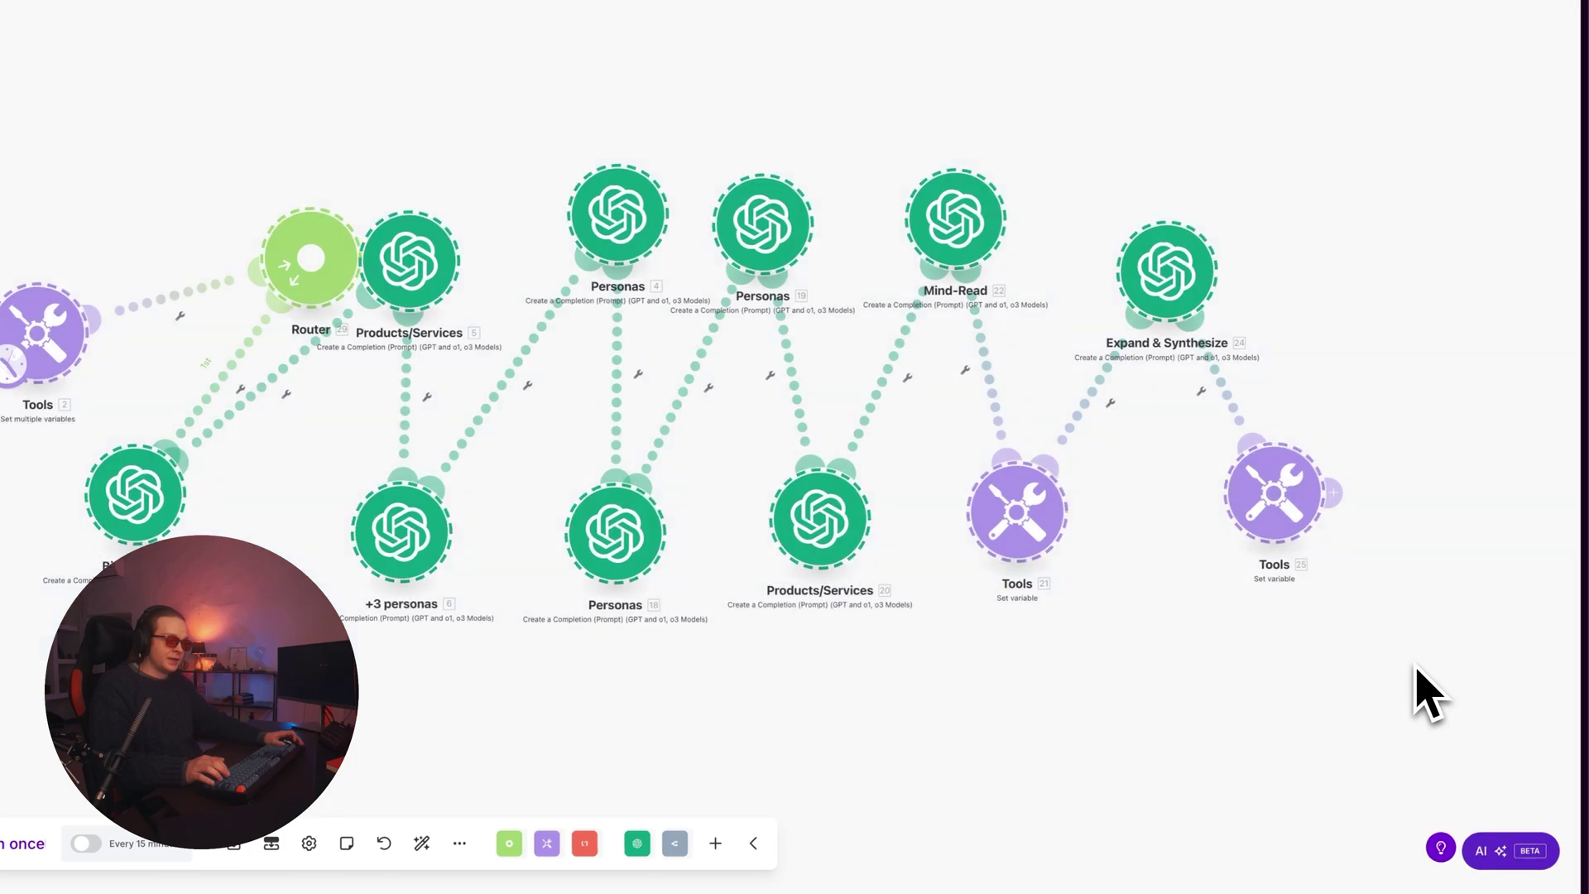
left_click_drag(672, 251, 835, 180)
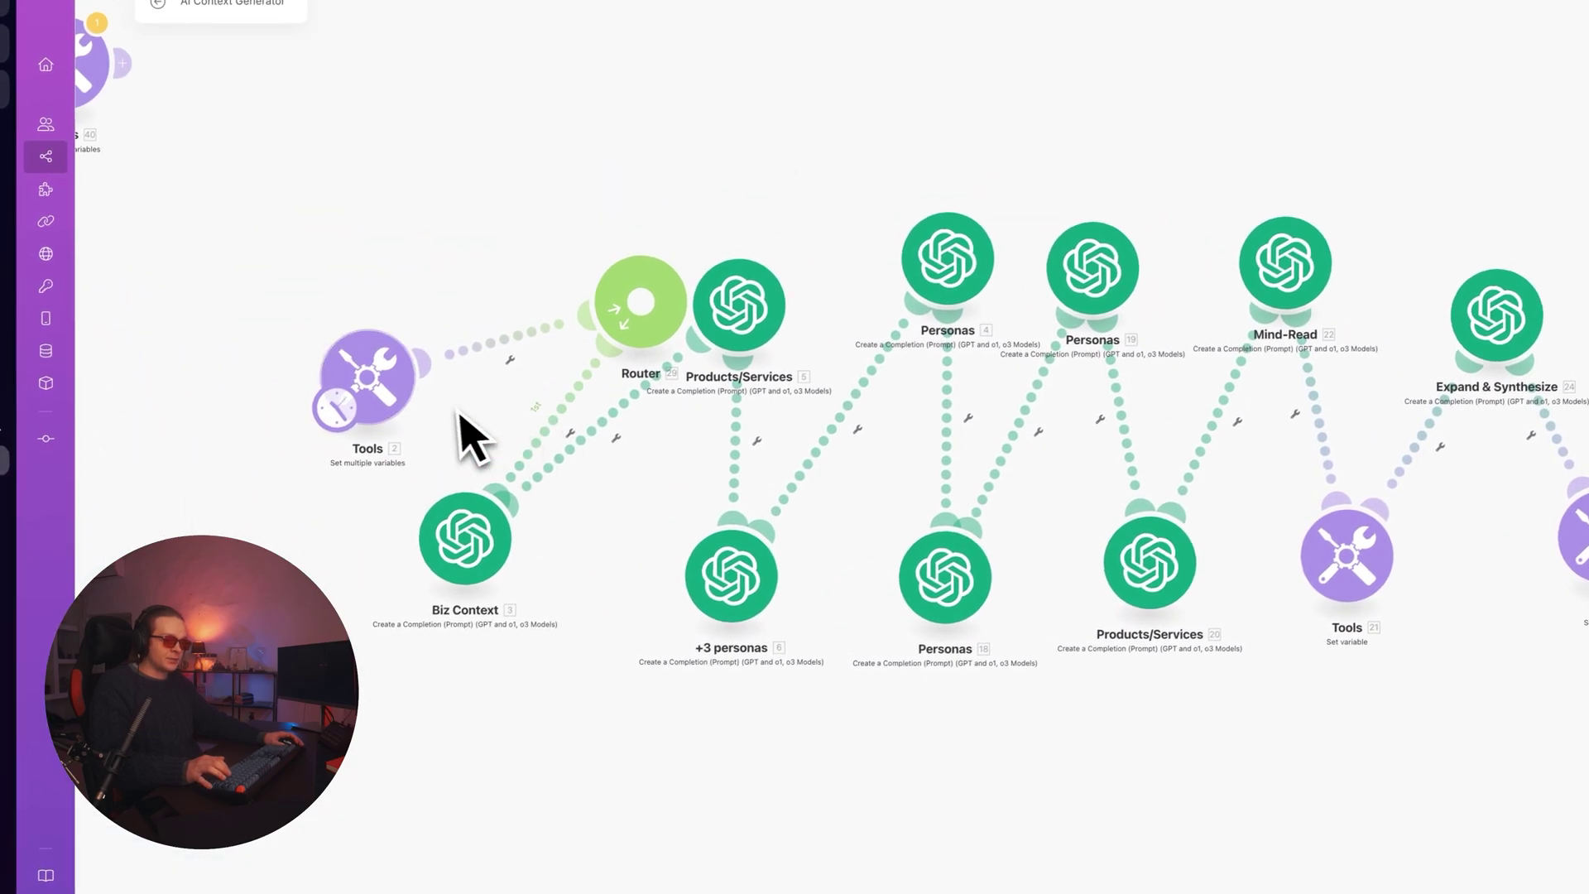
left_click(392, 396)
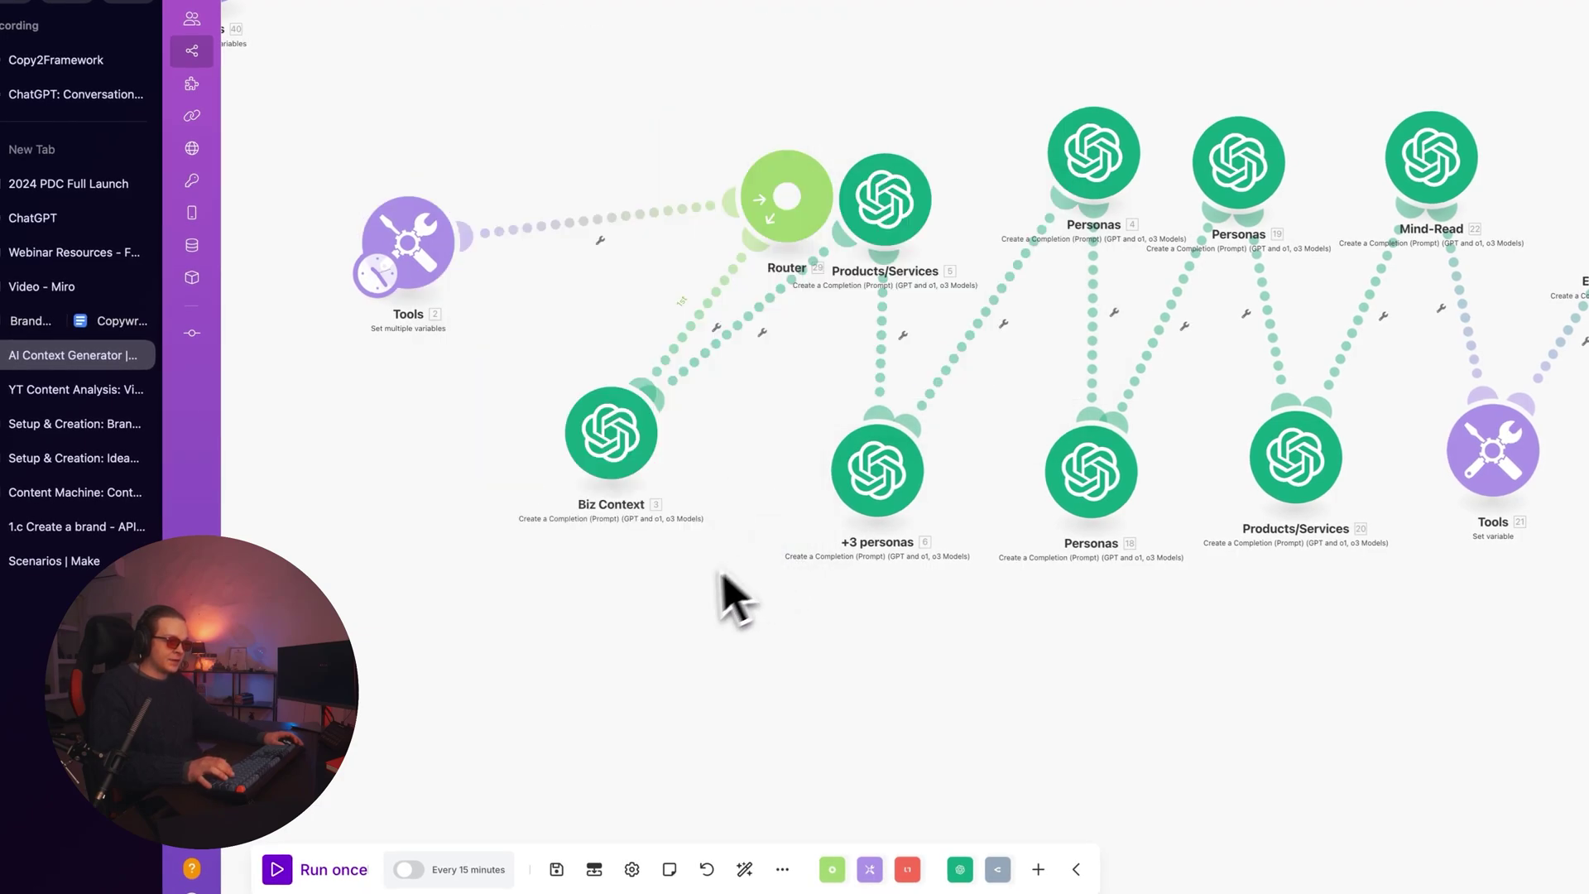
- Run the AI Context Generator scenario once and follow its execution through the Biz Context, Products/Services and Personas modules
left_click(336, 869)
scroll(609, 617, "down", 3)
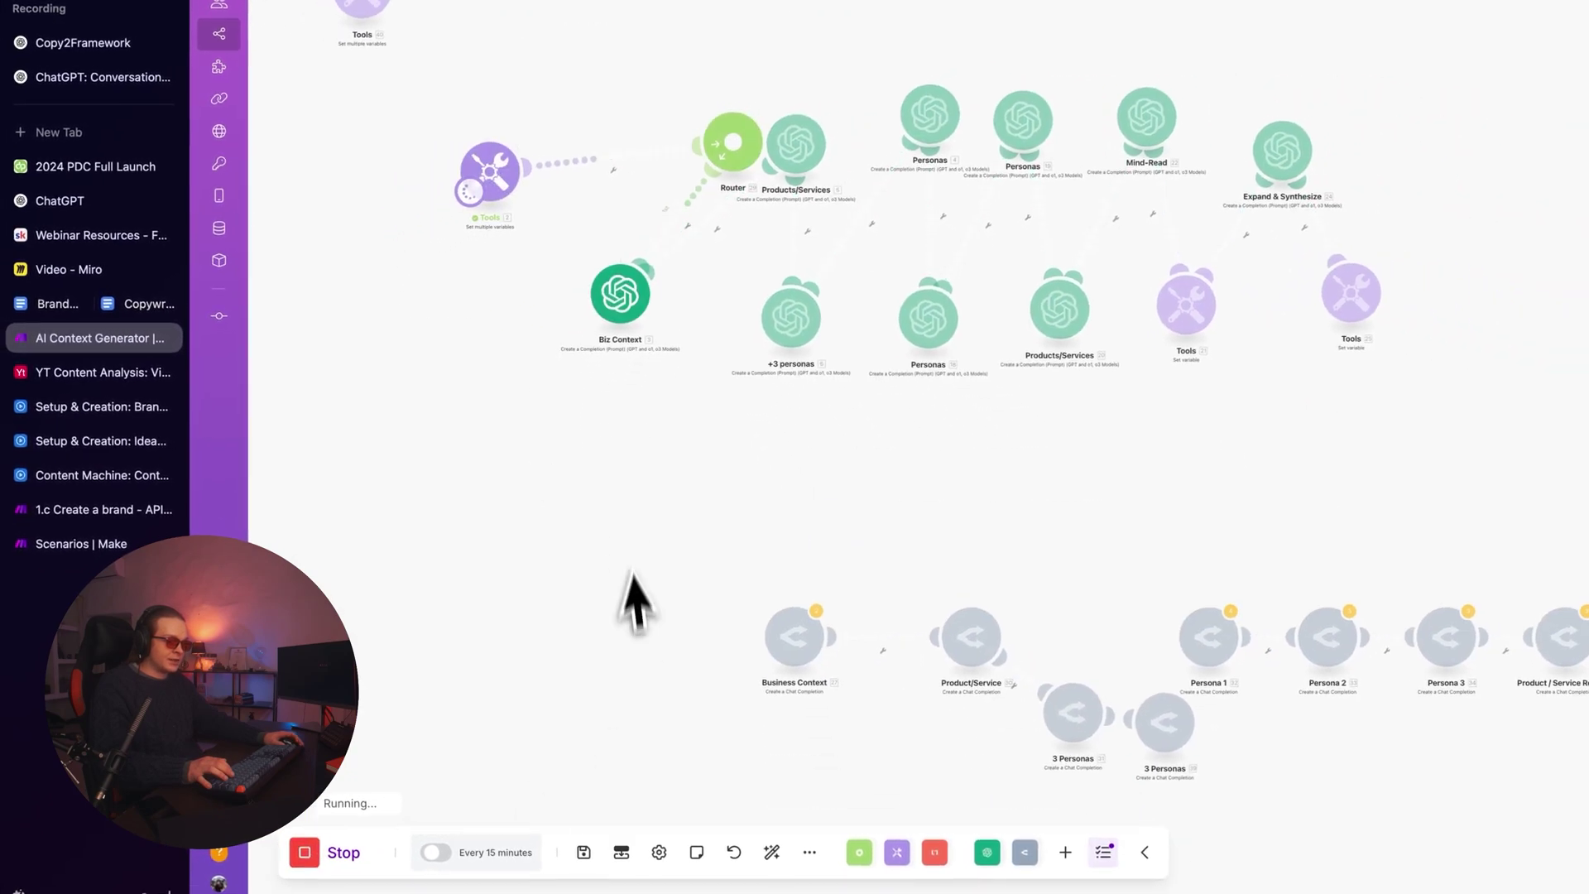
scroll(625, 211, "up", 4)
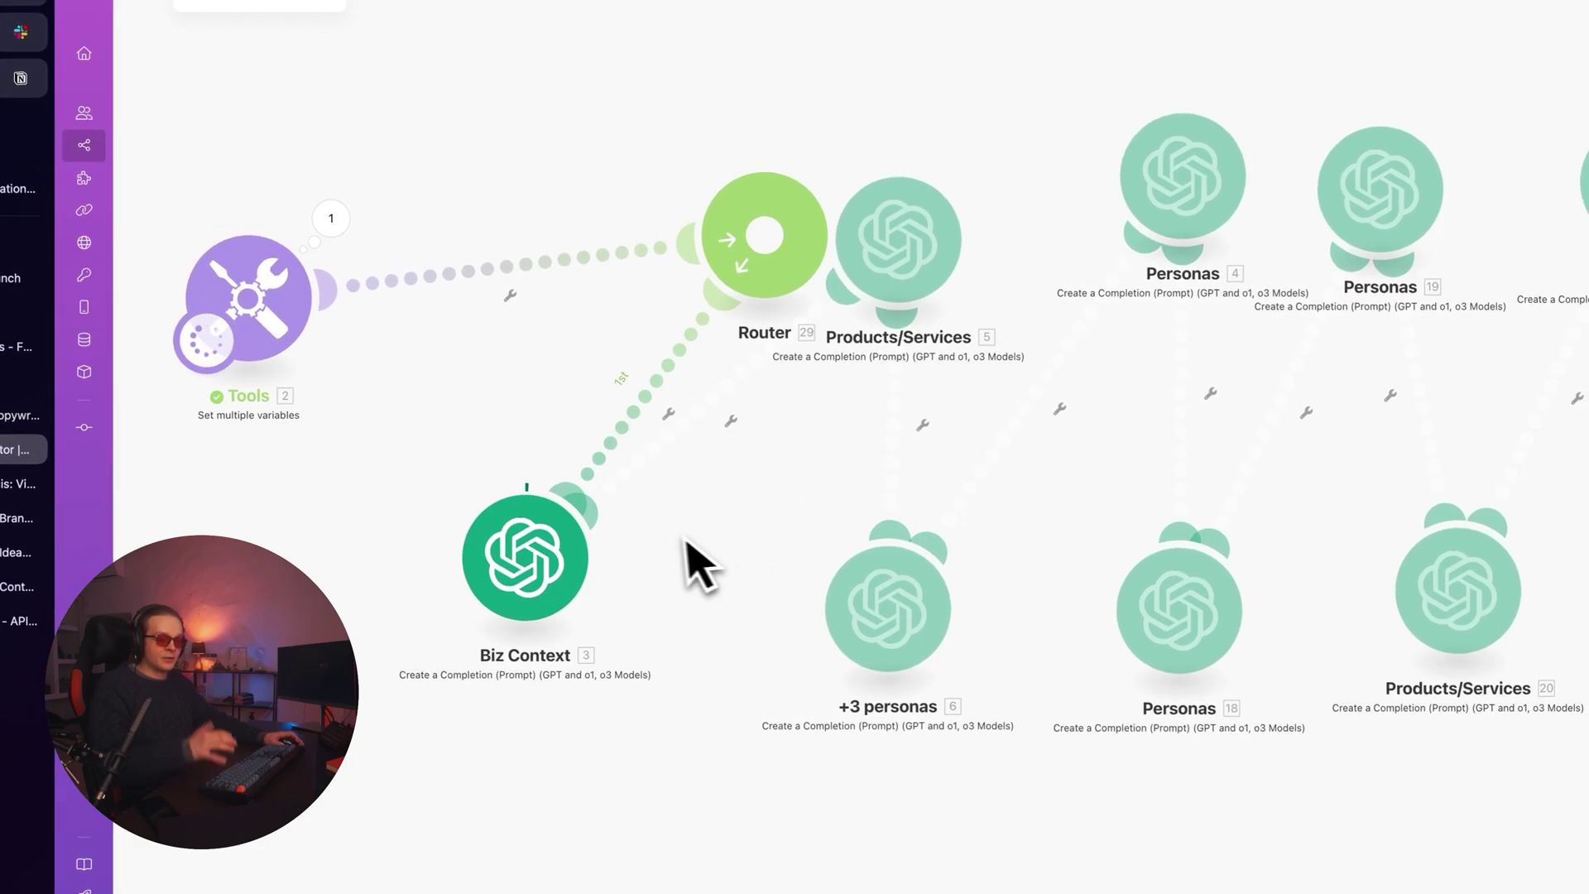
left_click_drag(402, 402, 320, 378)
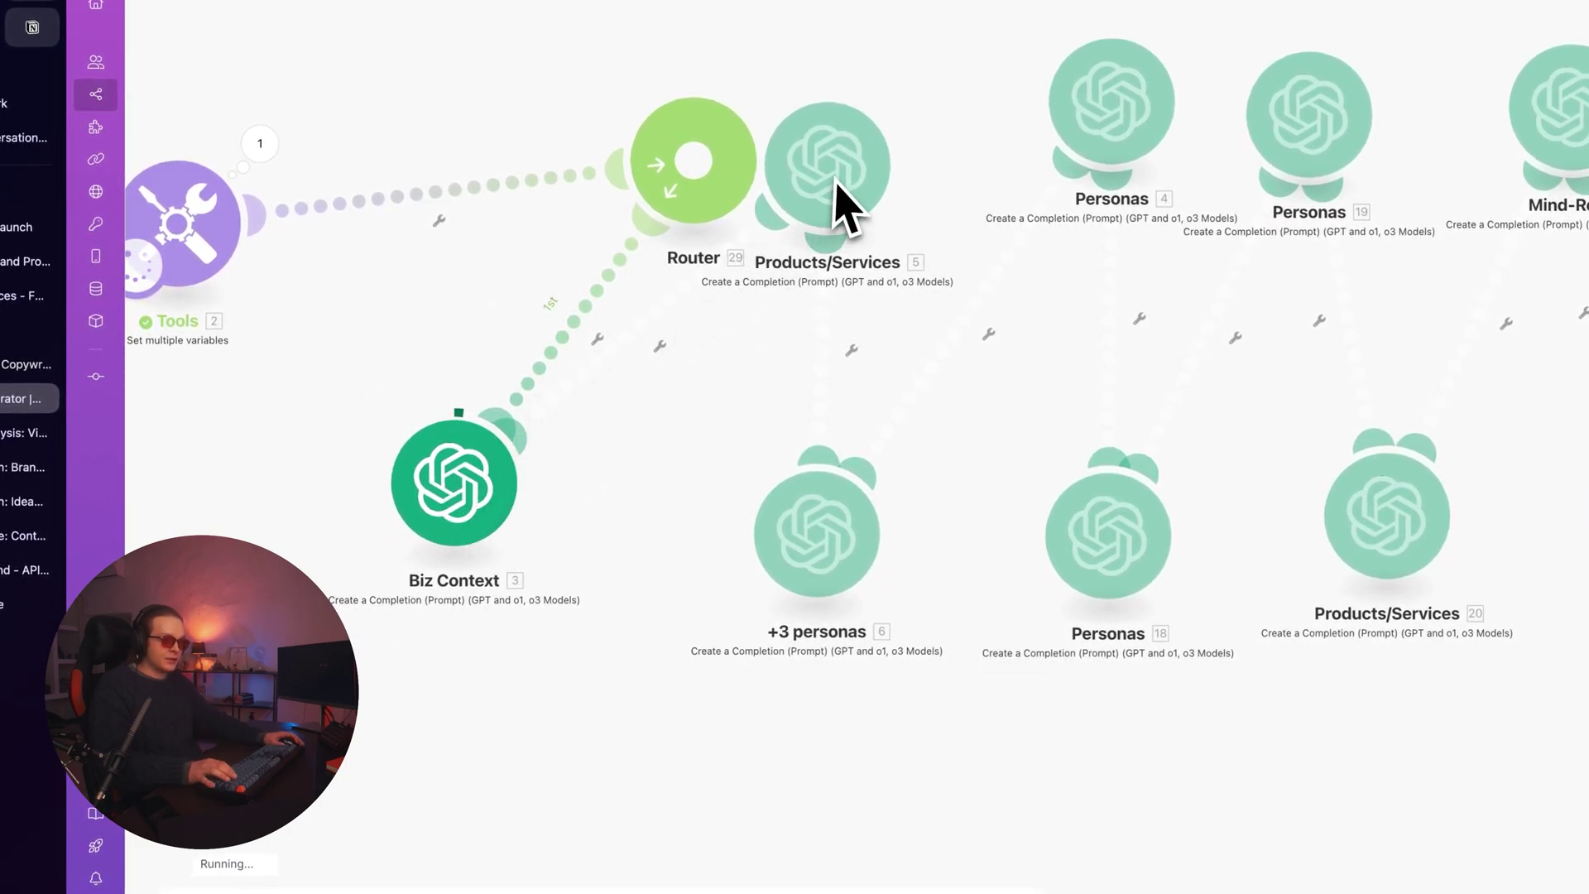
scroll(836, 206, "right", 4)
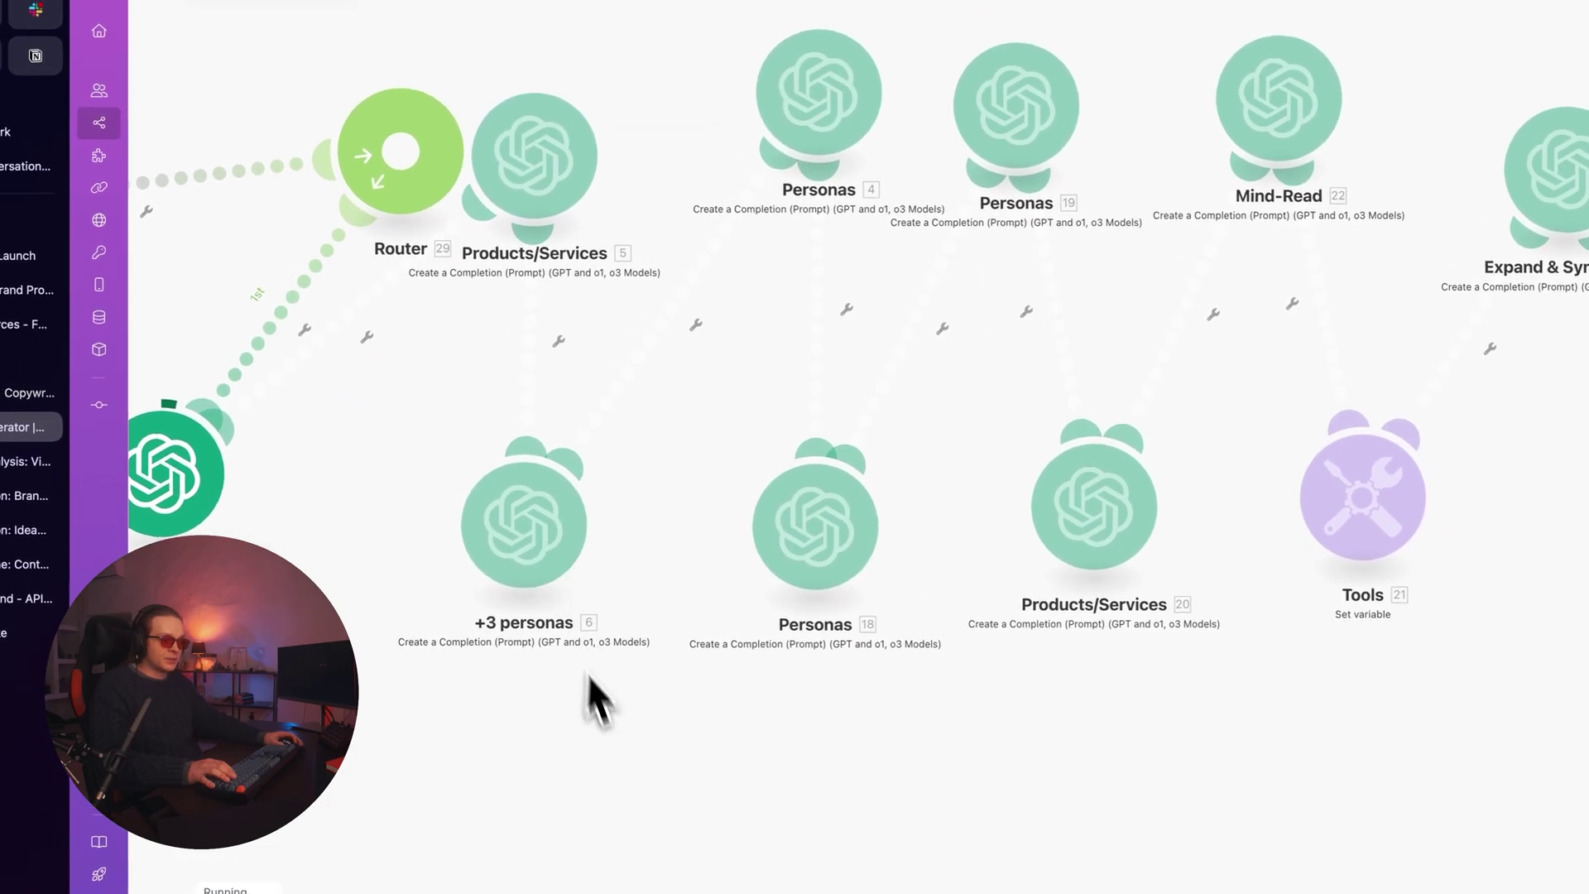
left_click_drag(611, 729, 715, 799)
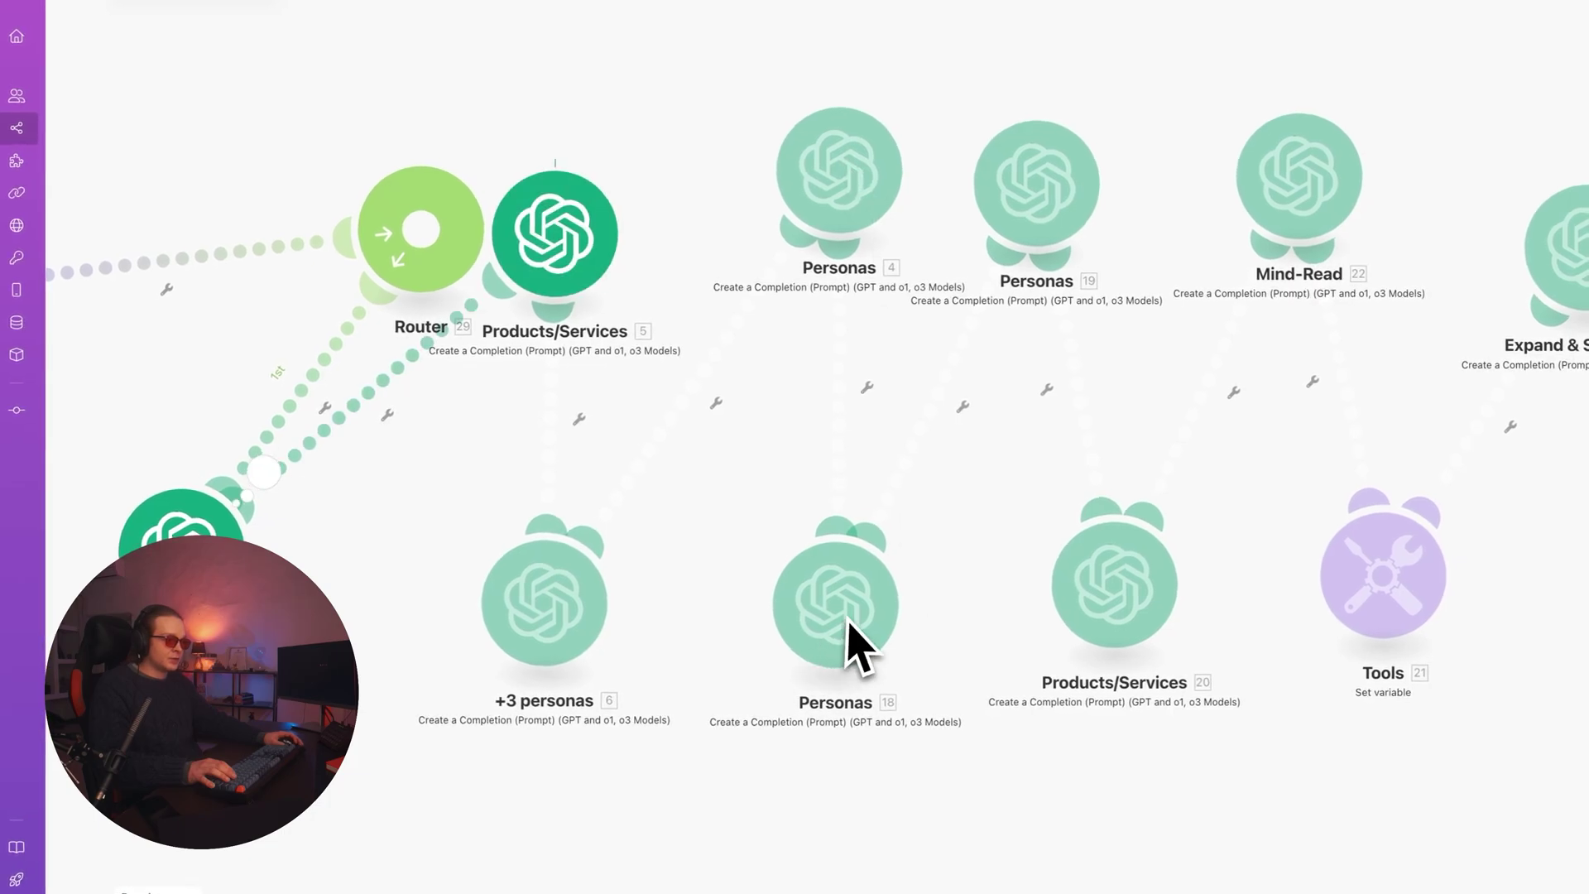
scroll(1051, 206, "down", 2)
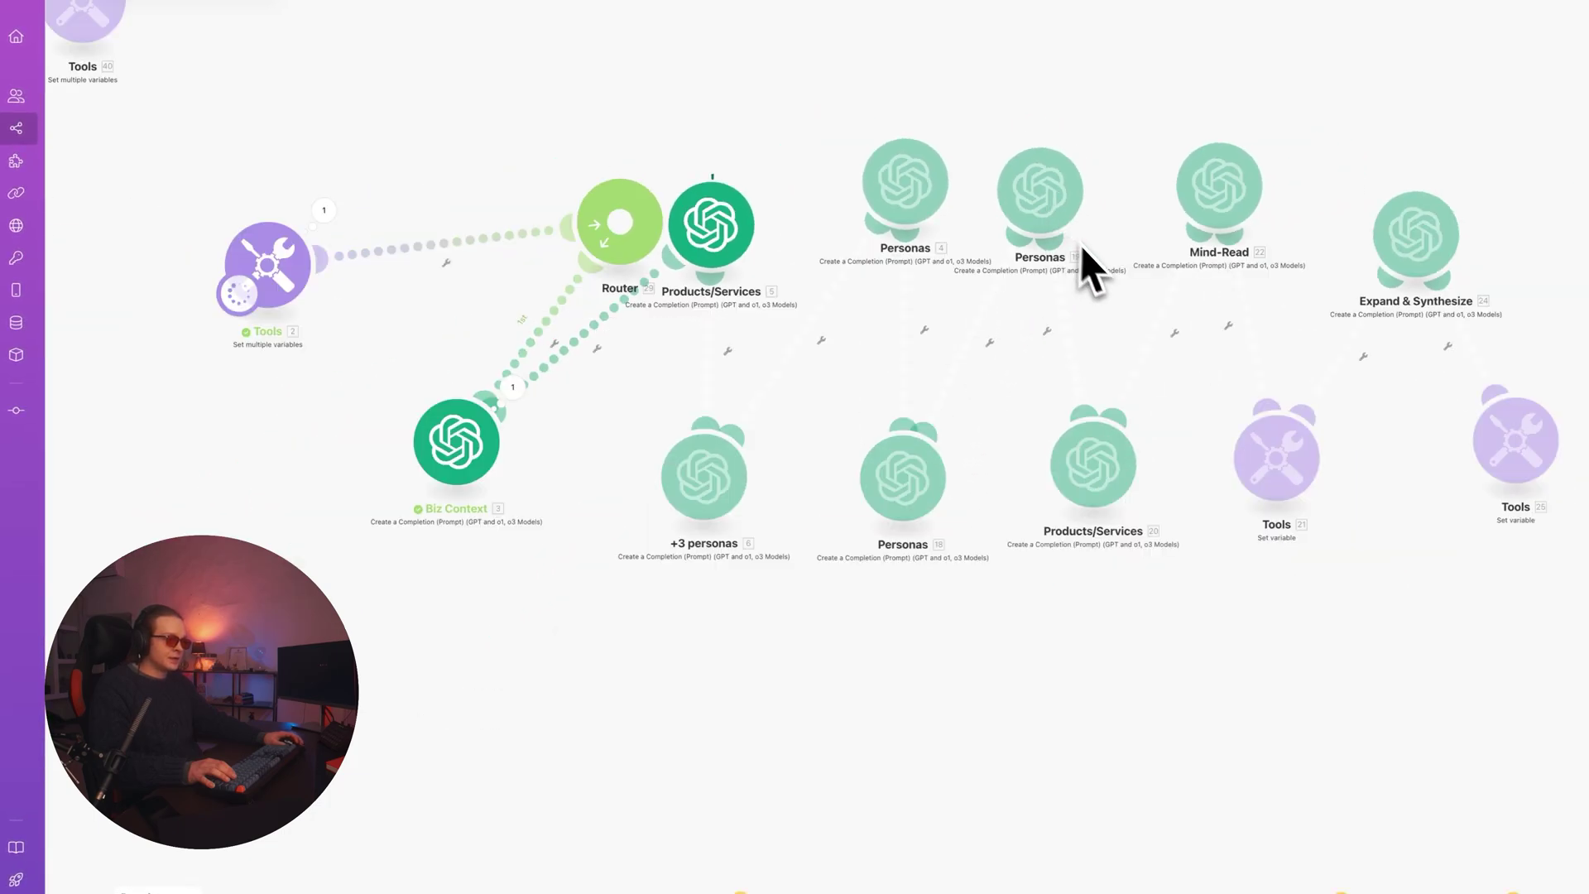
left_click_drag(1107, 373, 976, 426)
scroll(463, 273, "up", 1)
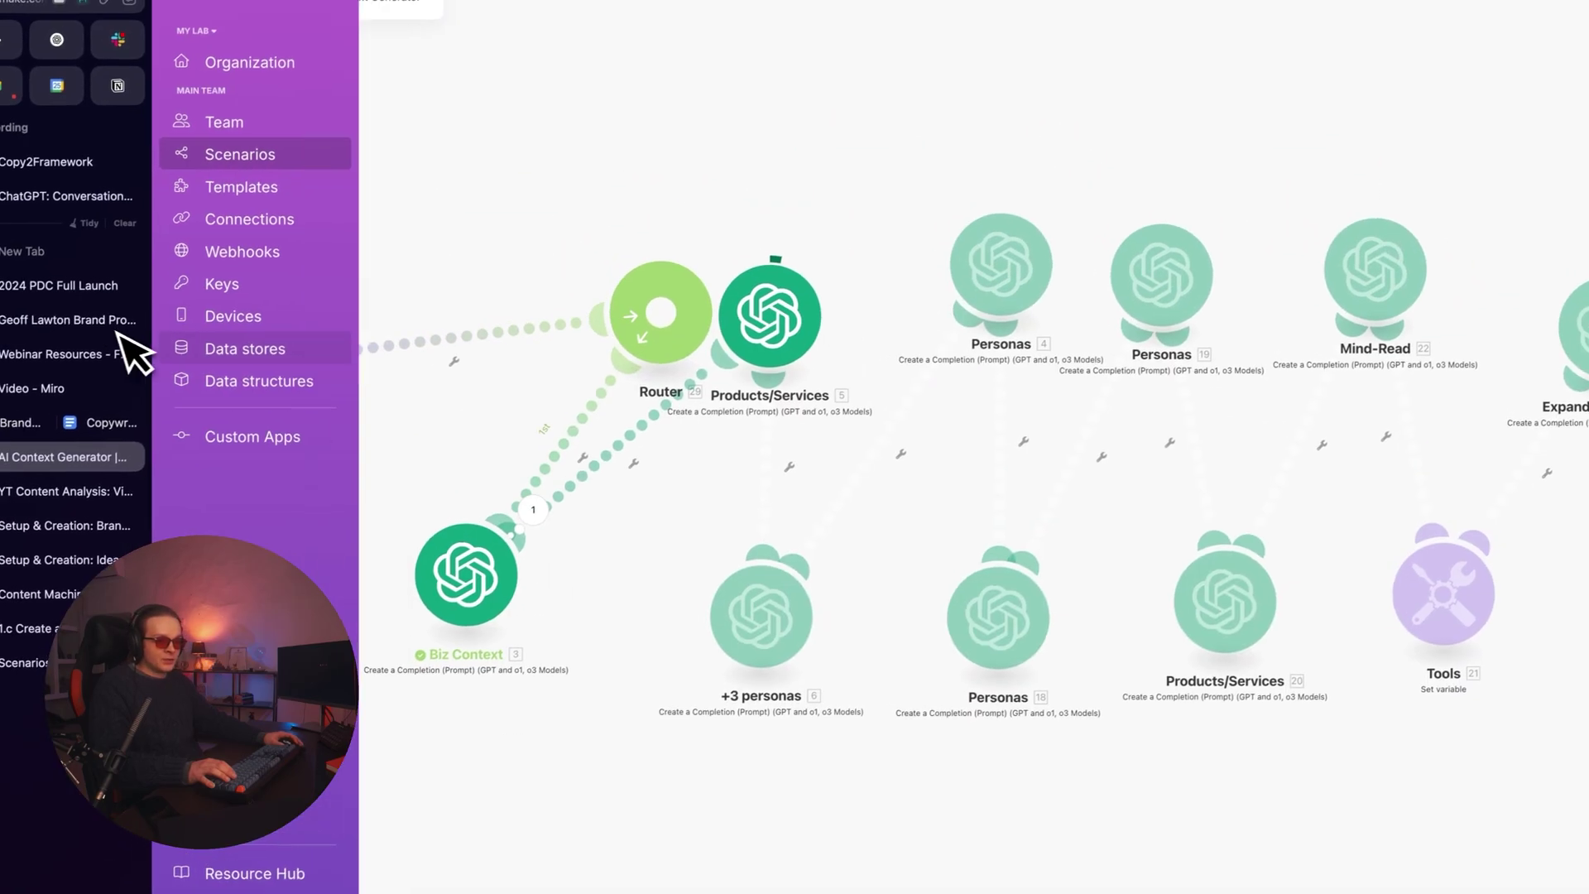
- Switch to ChatGPT and examine the generated brand context document from Brand Identity through Brand Tone of Voice
left_click(132, 352)
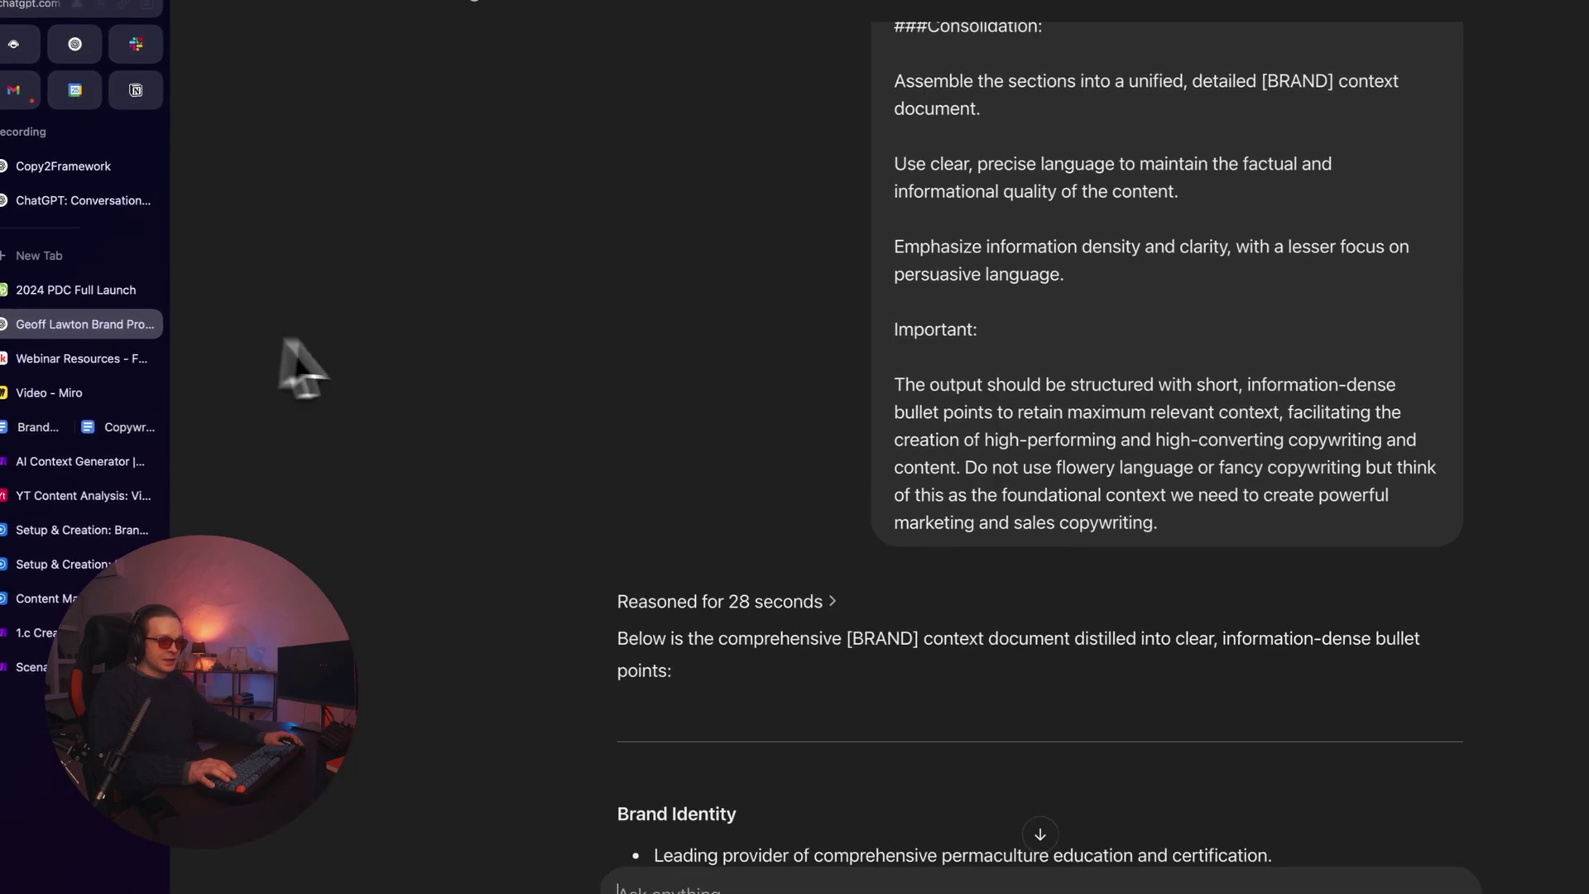
scroll(828, 424, "down", 6)
scroll(592, 329, "down", 9)
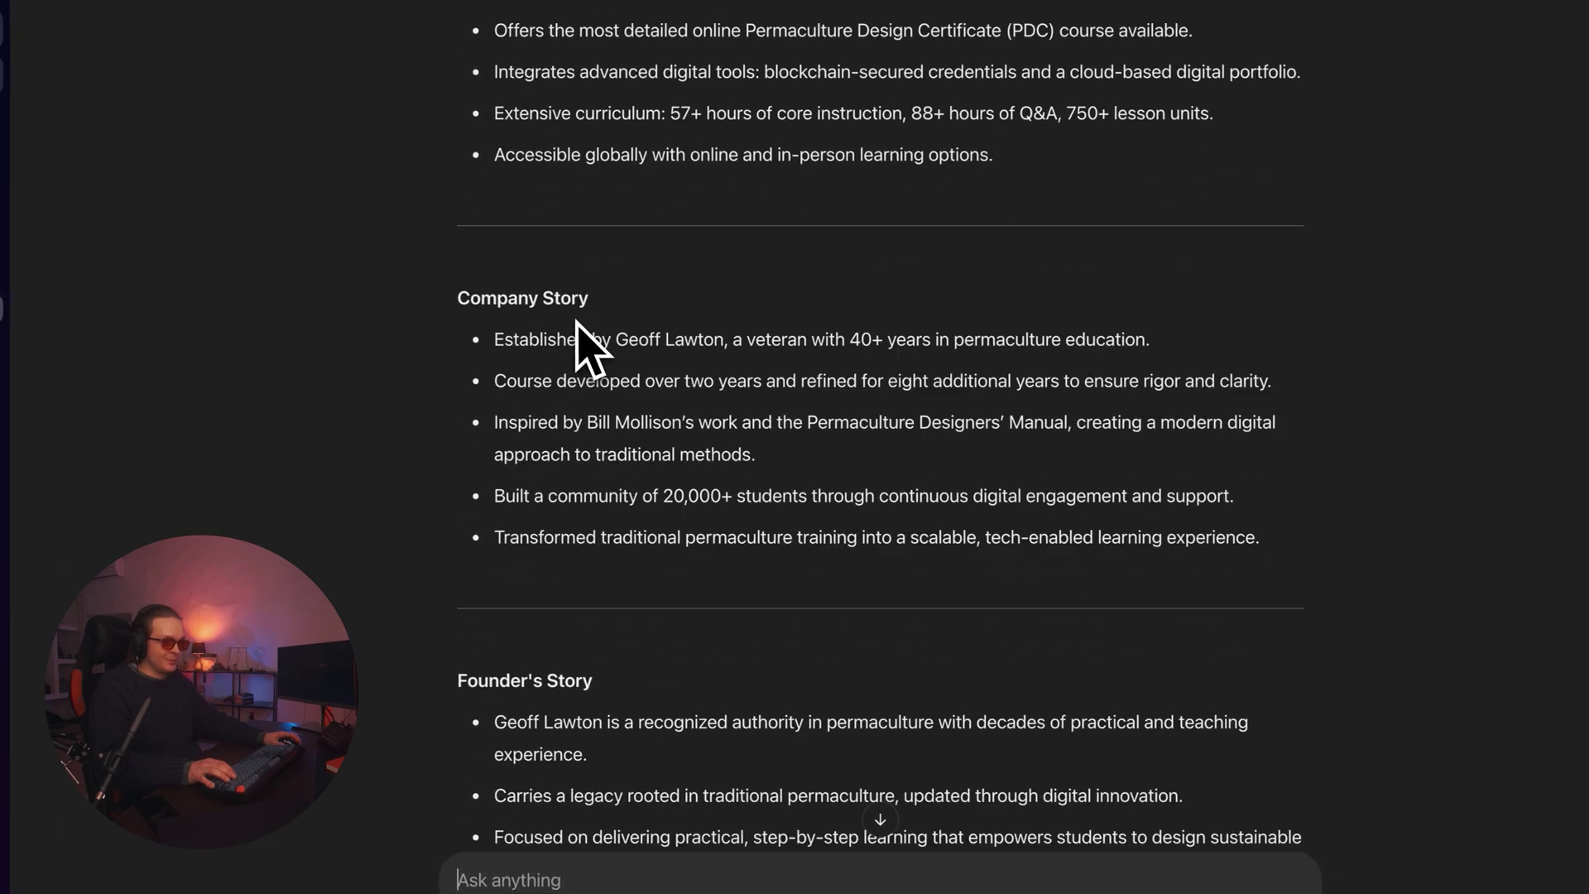
scroll(579, 323, "down", 4)
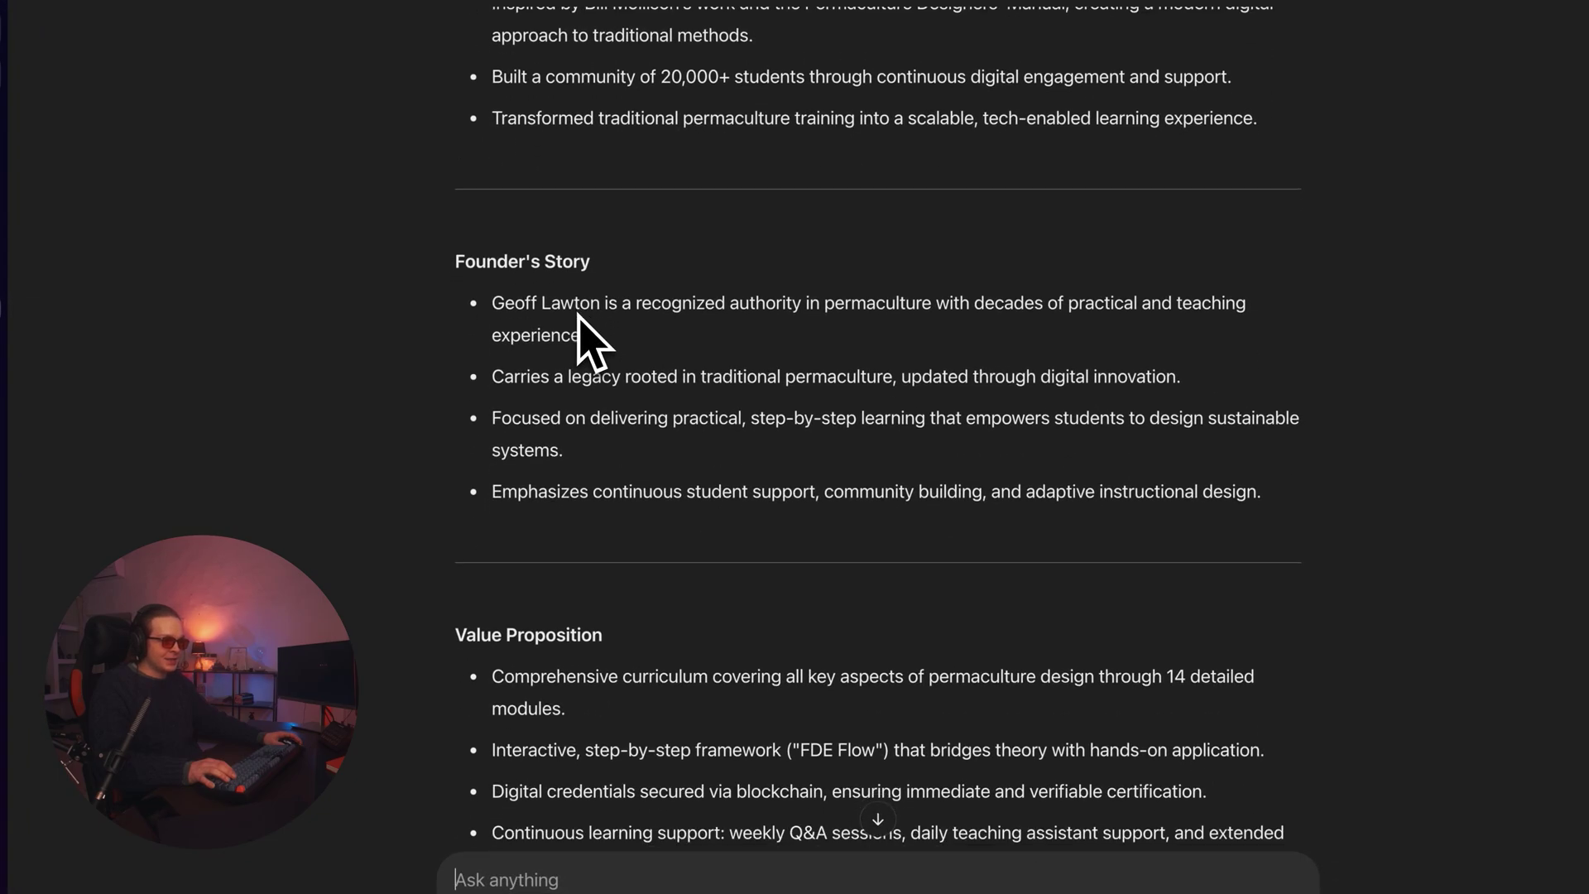
scroll(926, 418, "down", 11)
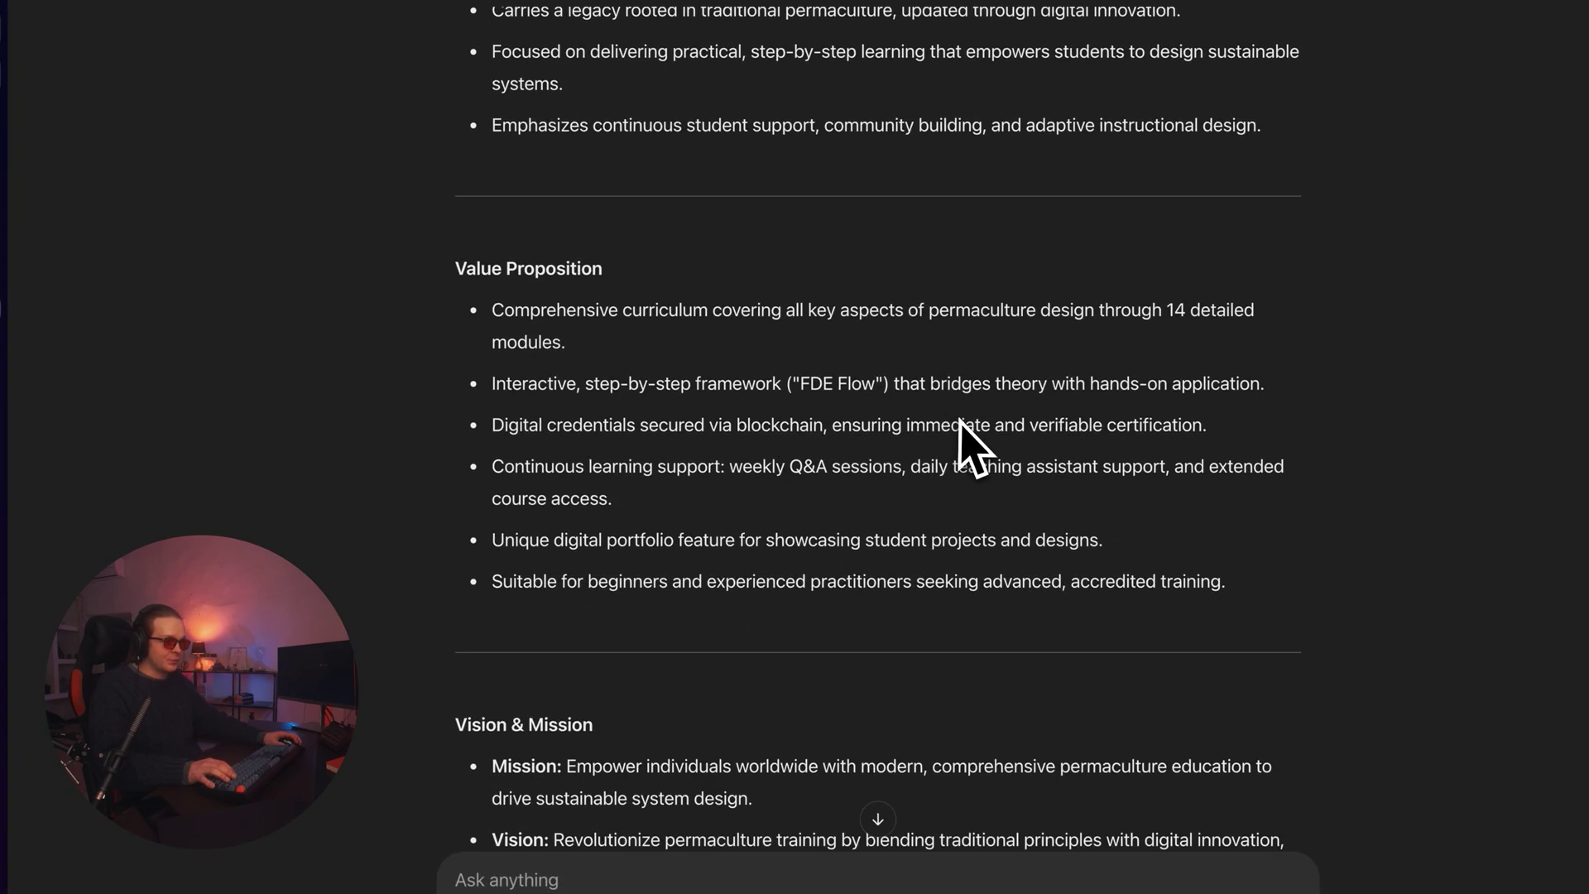
scroll(1028, 456, "down", 4)
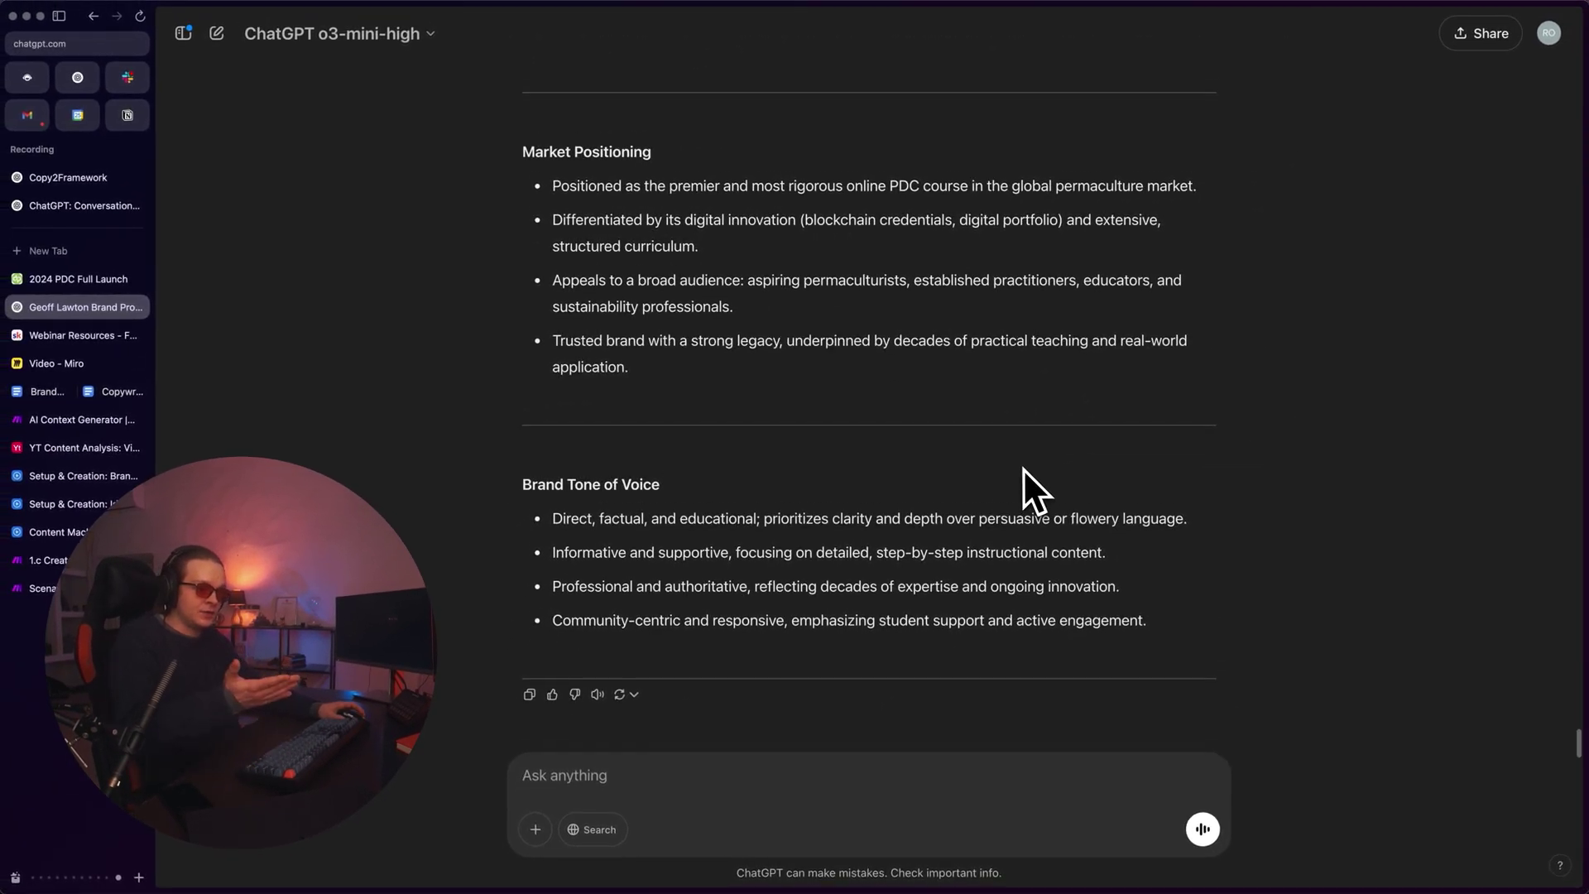
scroll(1023, 468, "up", 20)
scroll(837, 466, "up", 1)
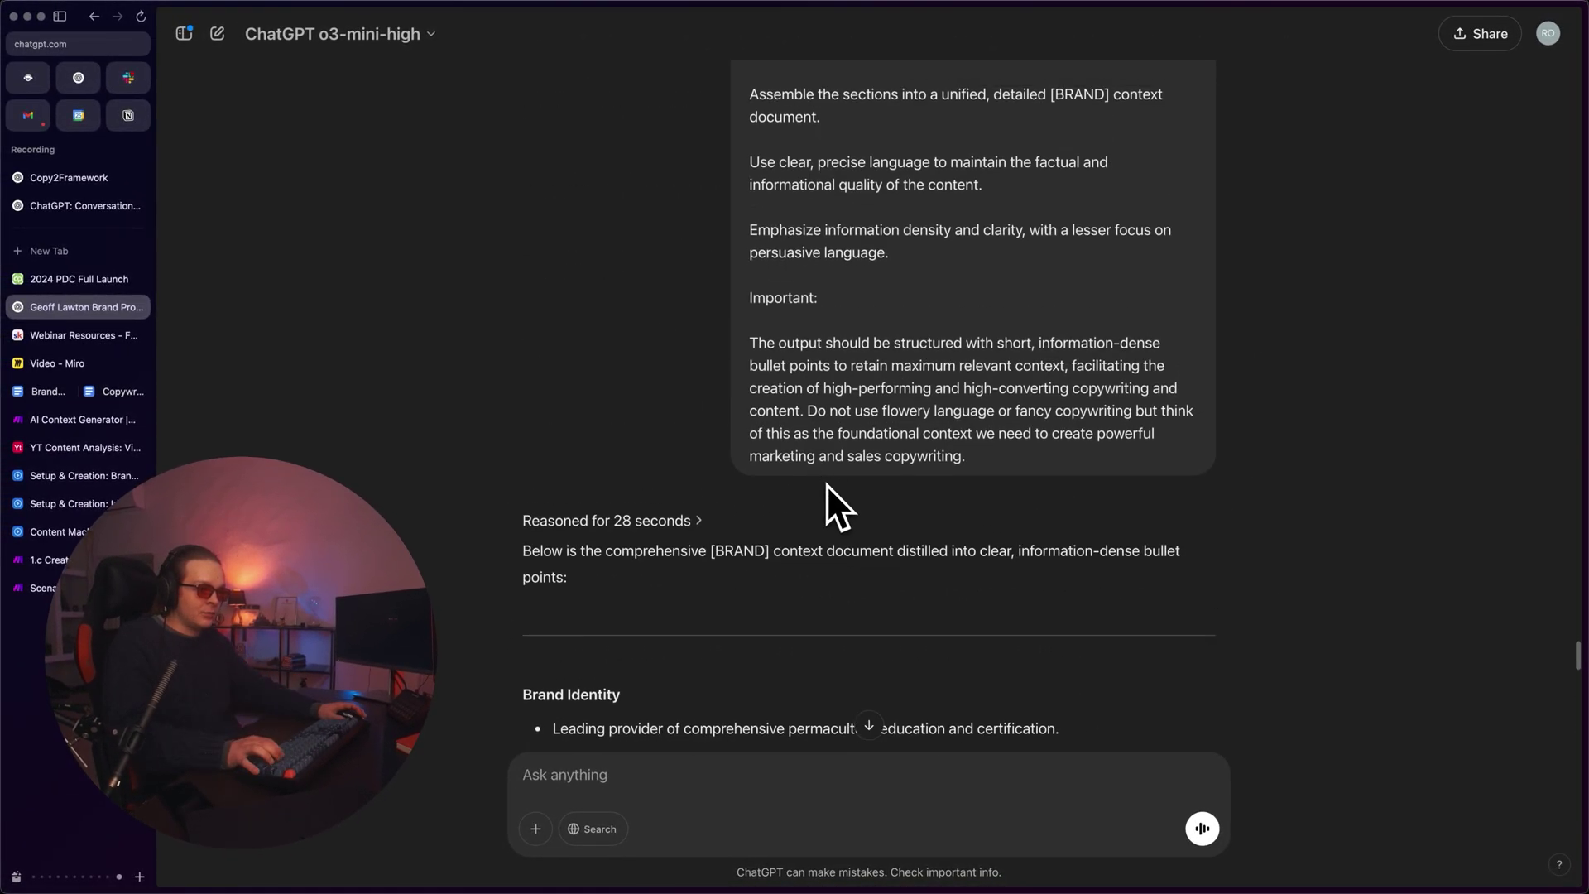
- Send the follow-up "that is way too surface level. expand on each bulletpoint and extract any and all information."
scroll(836, 499, "down", 3)
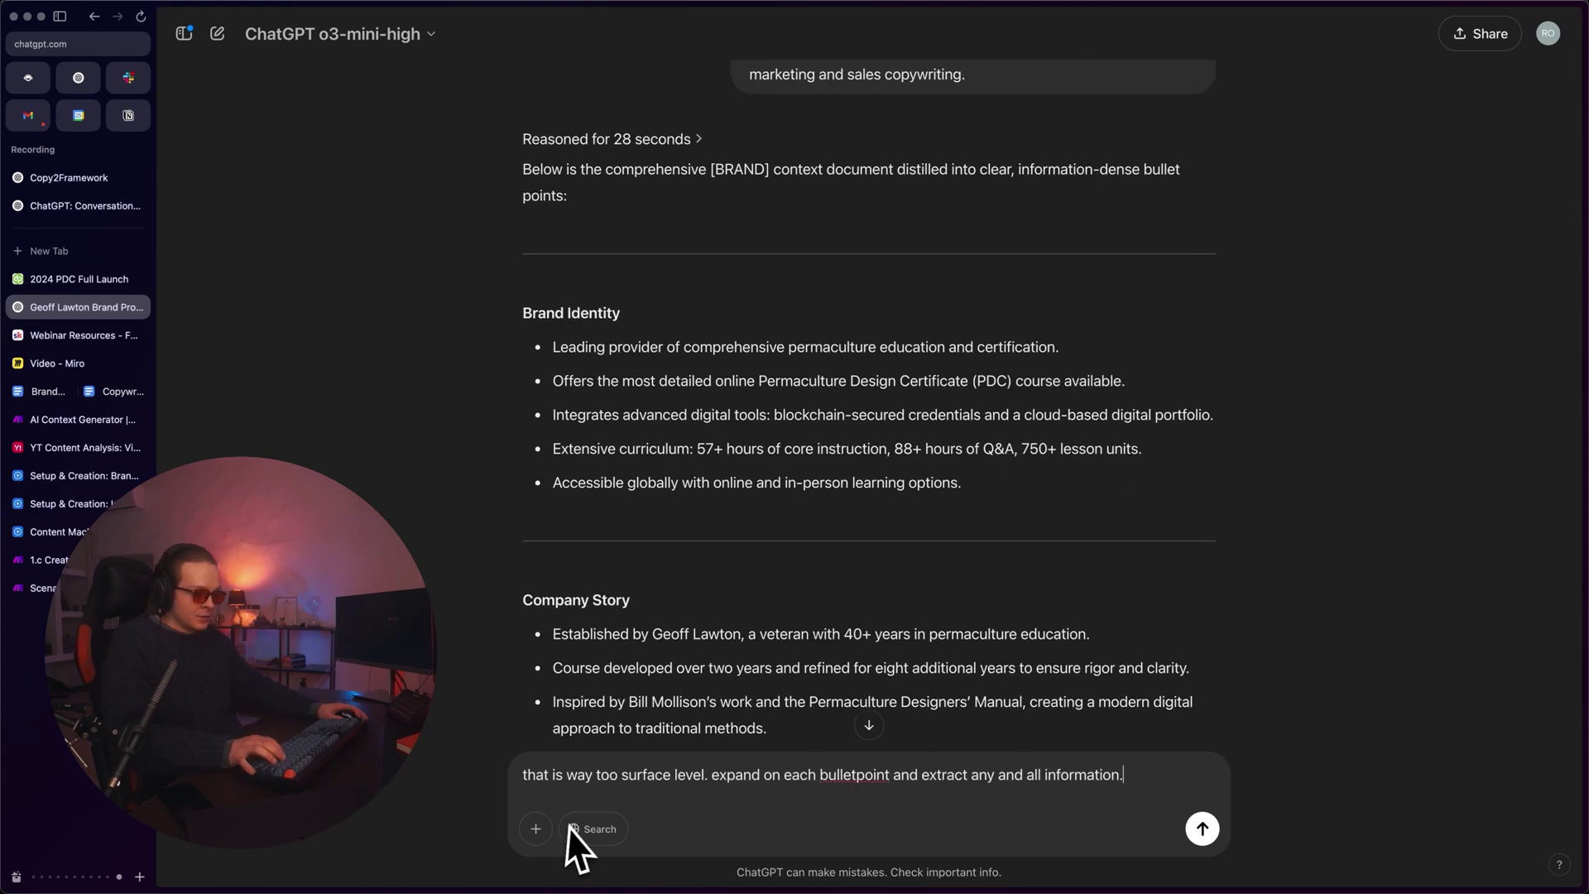
left_click_drag(596, 780, 1122, 787)
left_click(1123, 781)
key("Return")
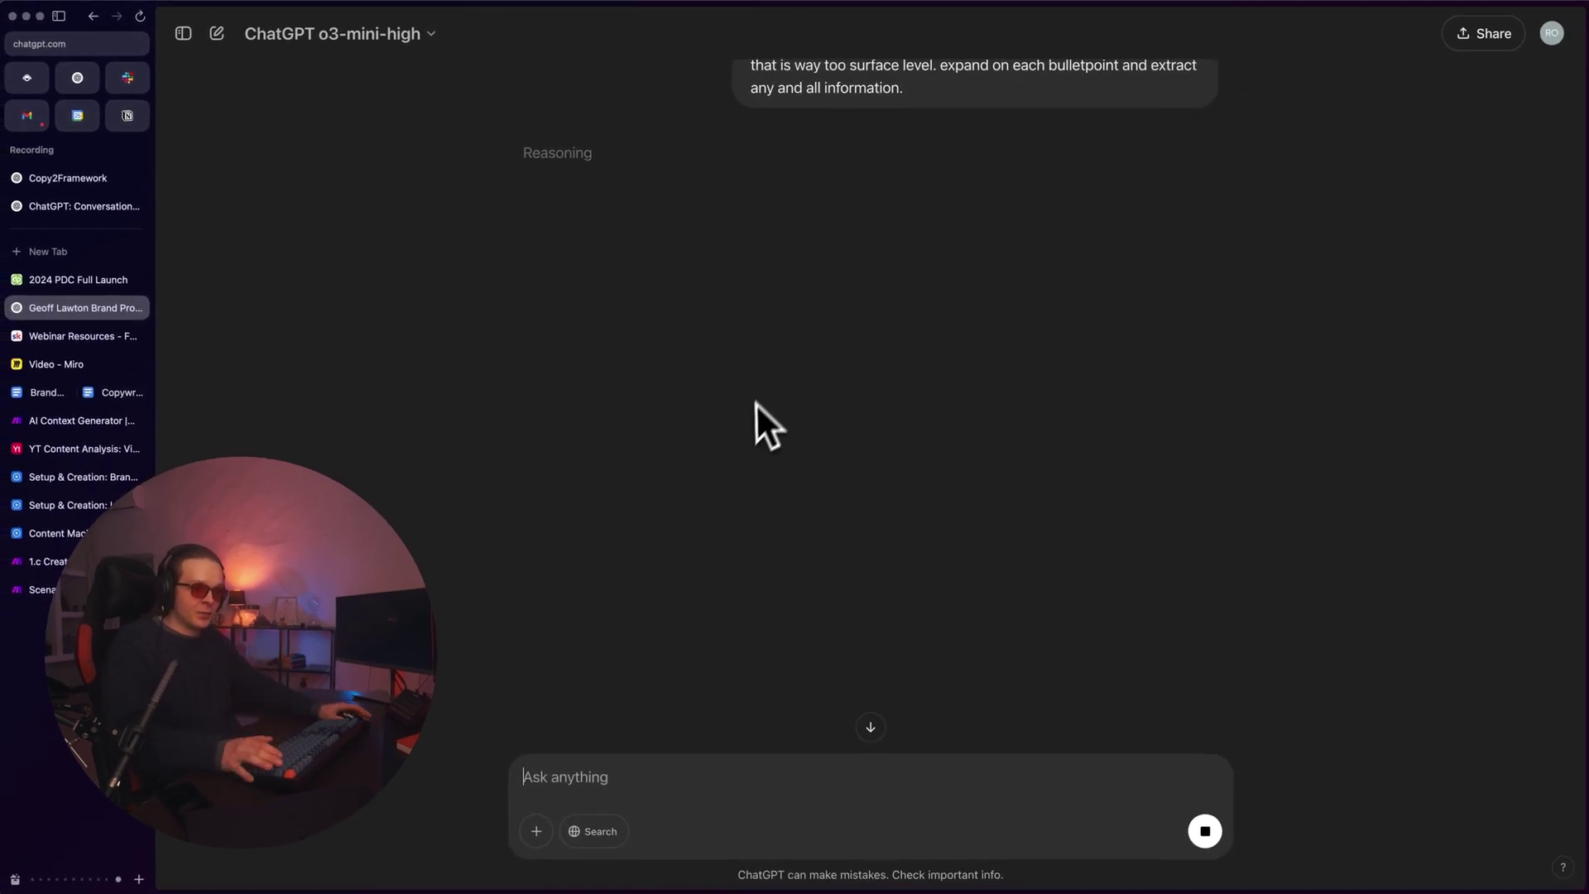
- Switch back to the running Make scenario and check its progress from Products/Services through Personas to Expand & Synthesize
left_click(75, 419)
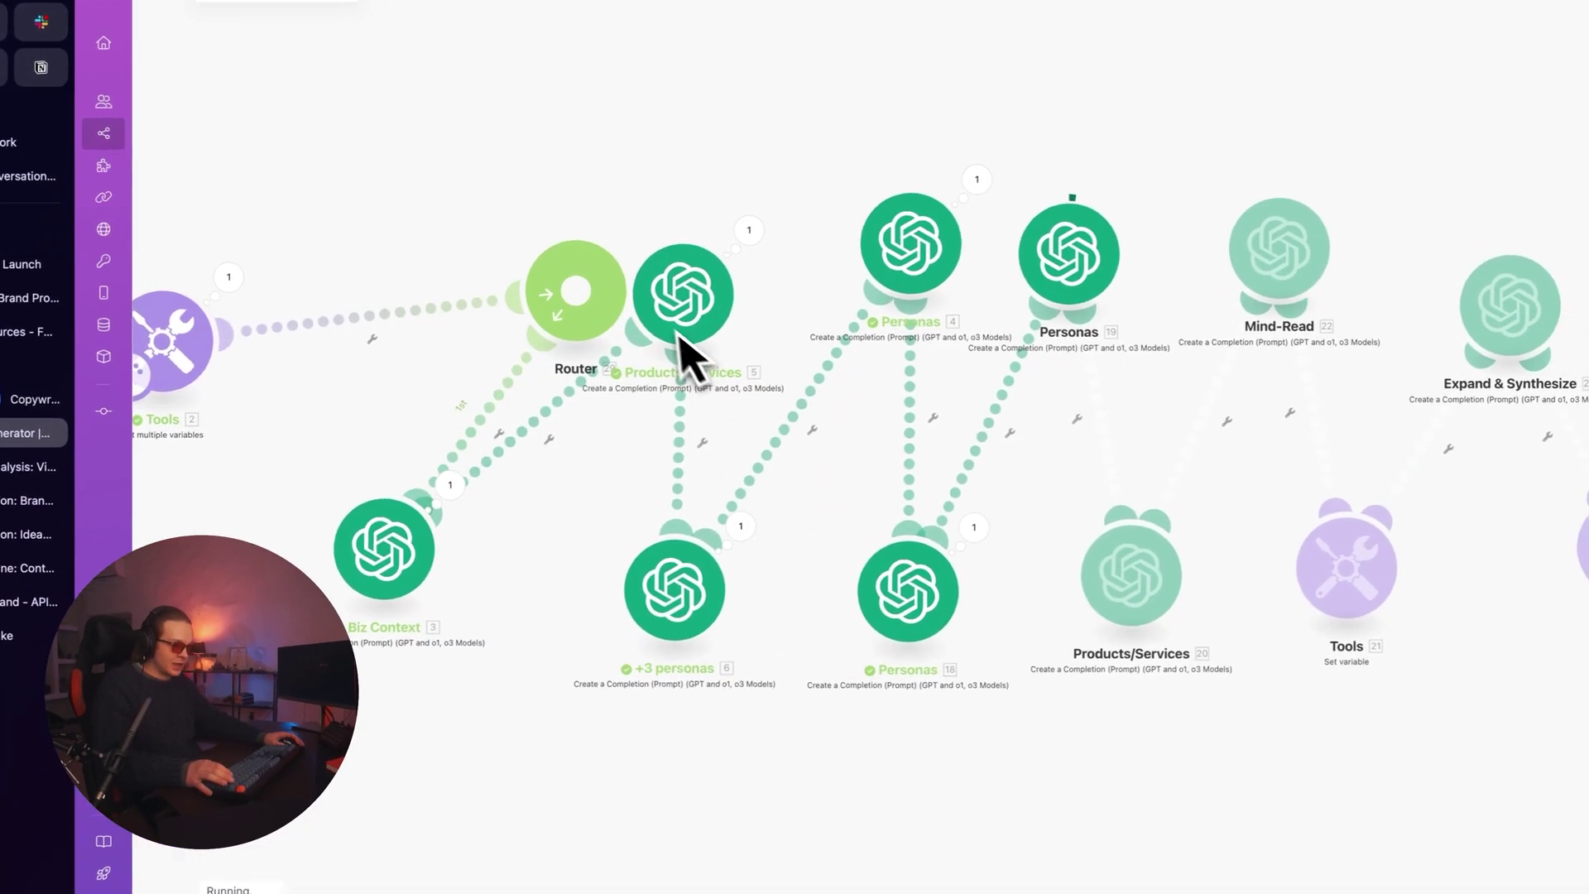
left_click_drag(1129, 674, 890, 654)
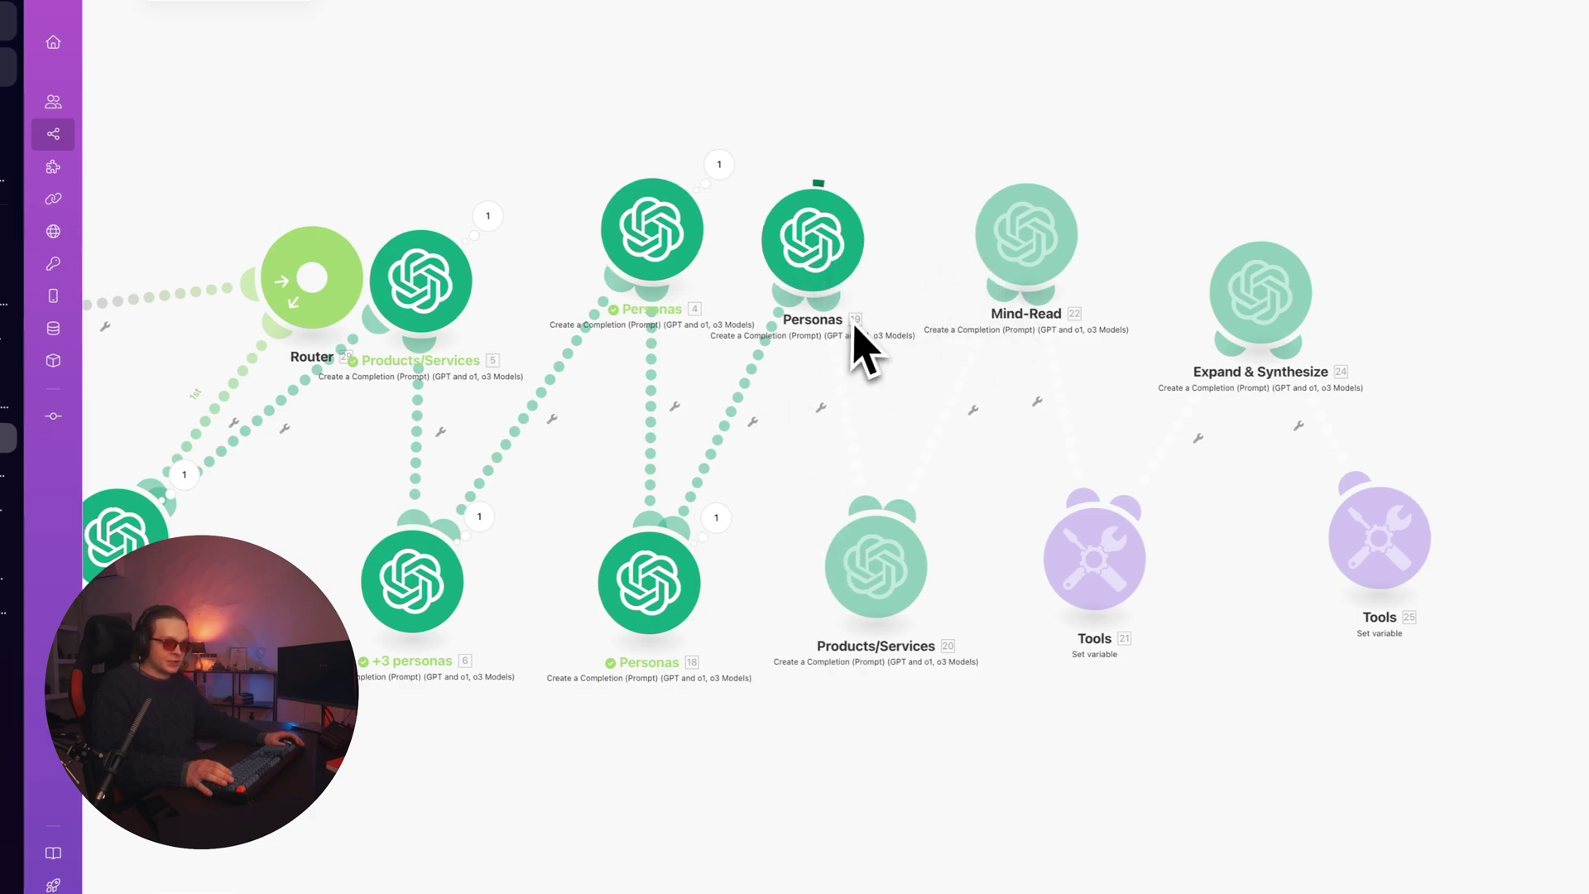
left_click_drag(803, 139, 1062, 157)
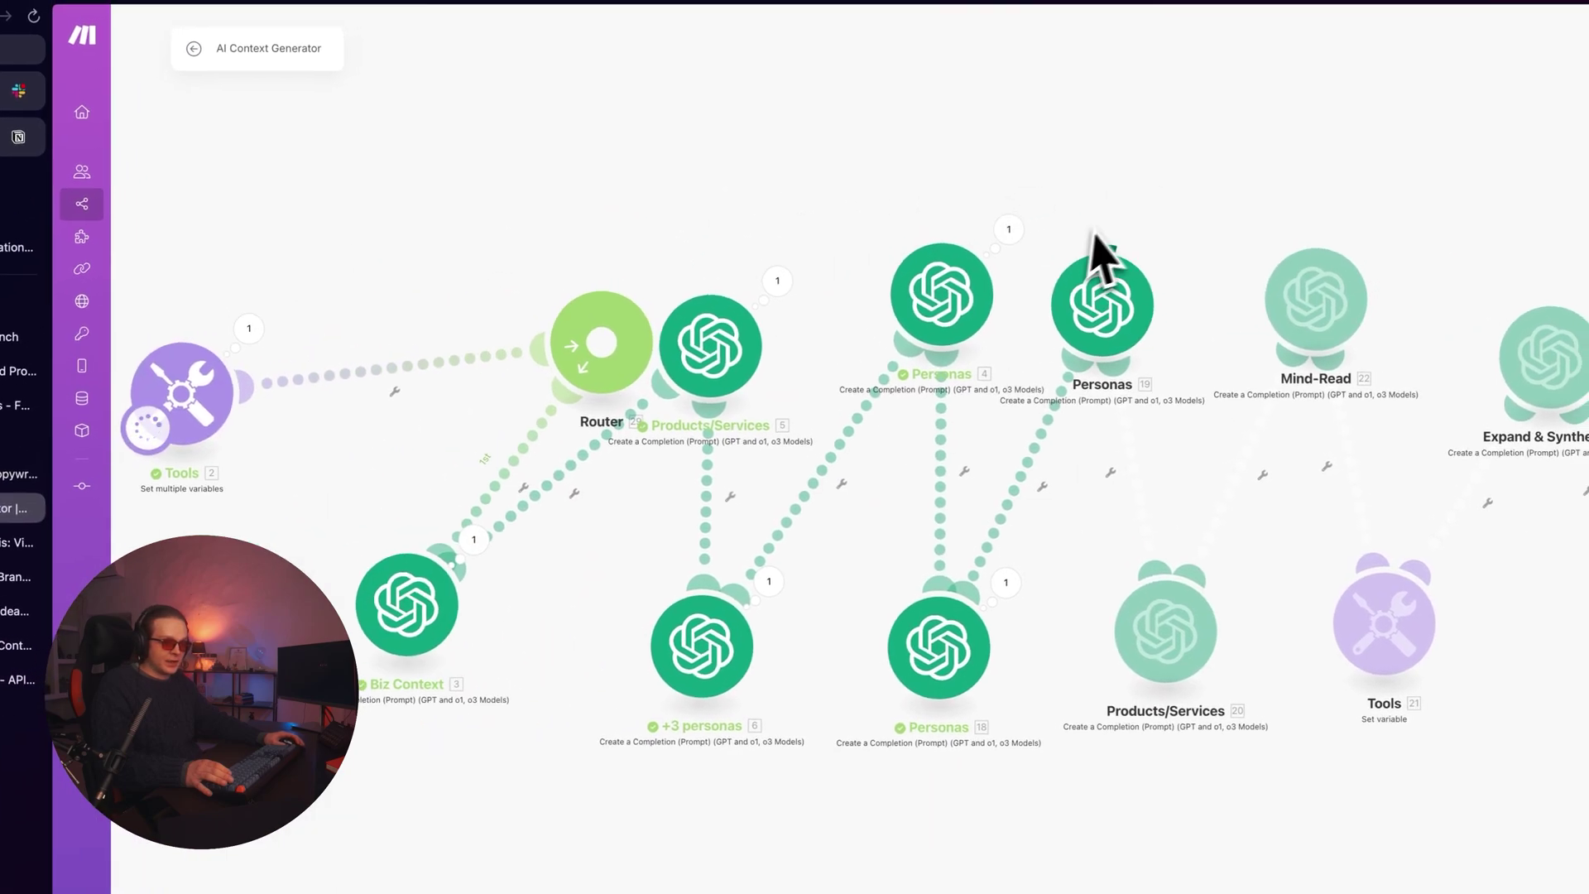
- Switch to ChatGPT and follow the reasoning for the expanded brand context request, highlighting part of the follow-up prompt
left_click(33, 357)
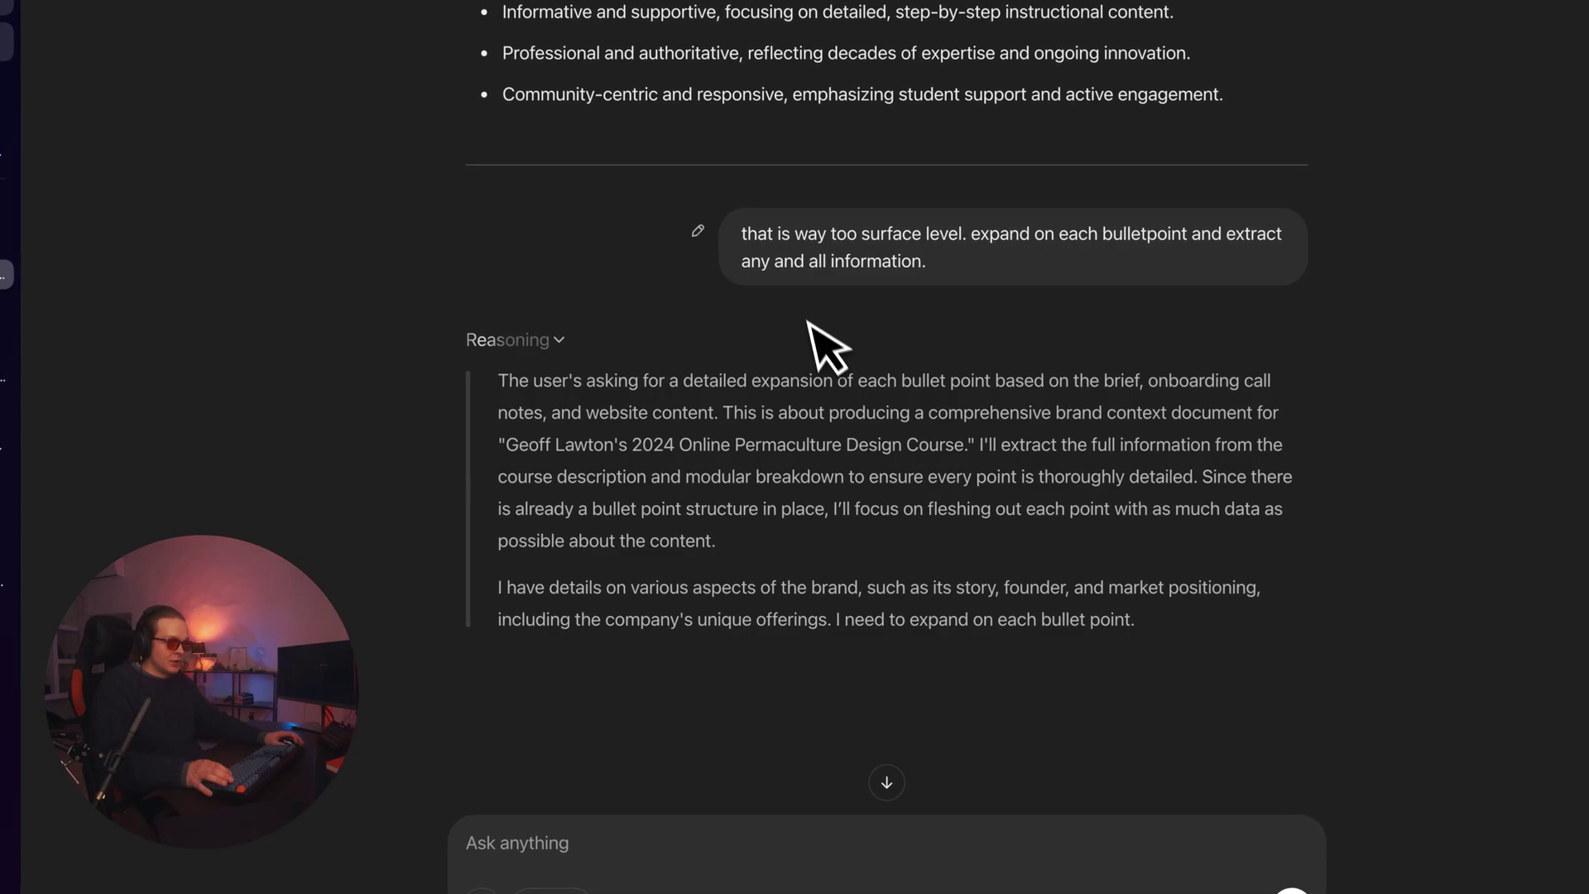
left_click_drag(830, 228, 1053, 247)
scroll(1109, 332, "down", 4)
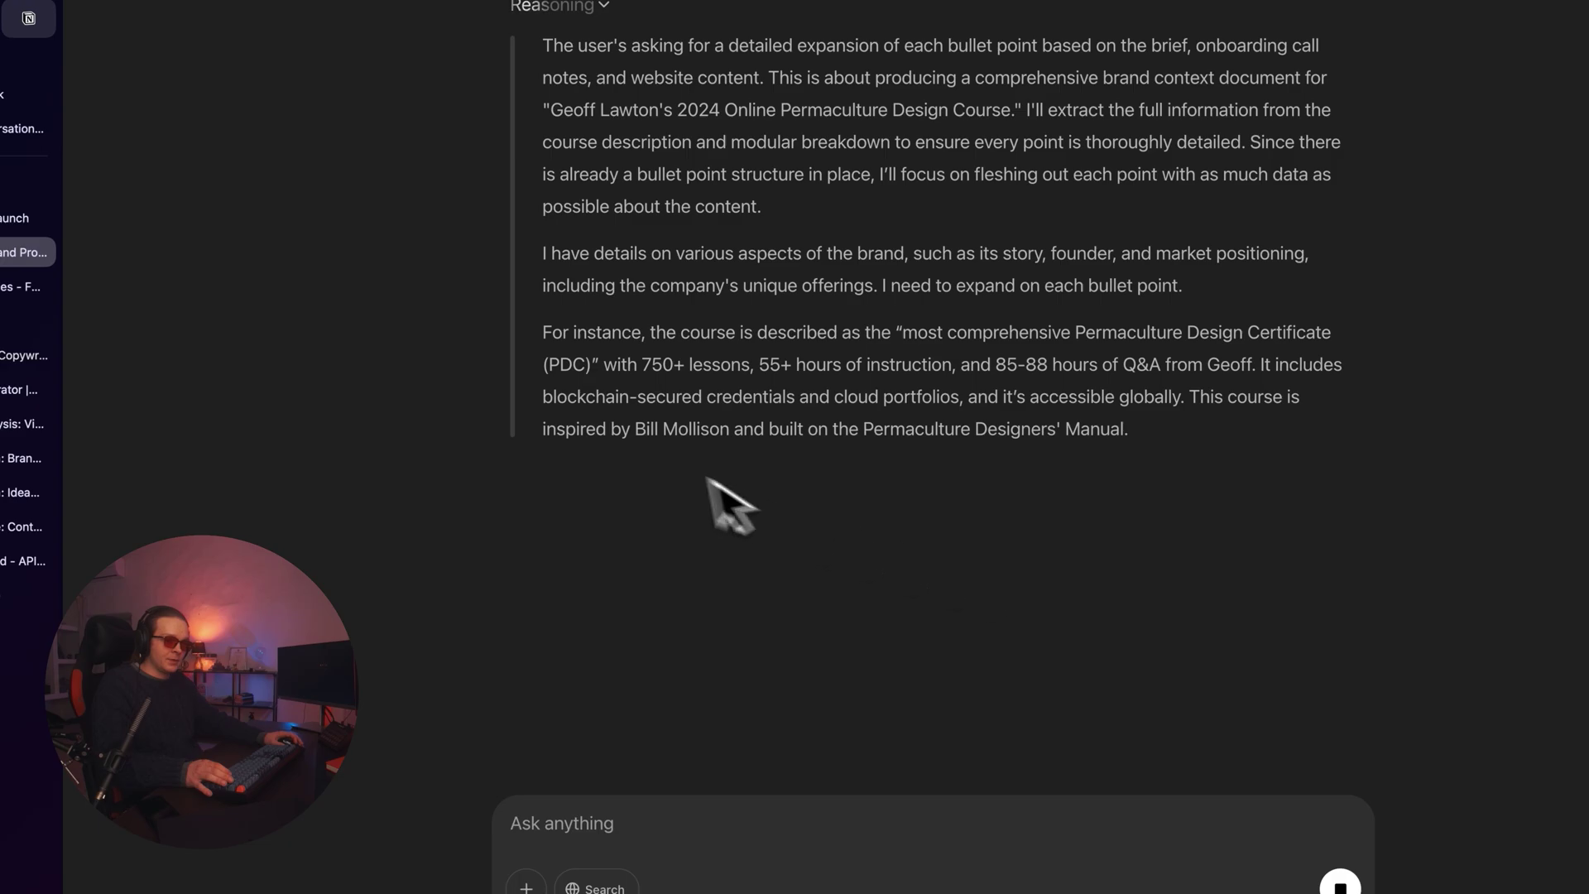
- Review the pushREC Products/Services in the Airtable brand page and circle "Daily: Current Data" in red on the Miro board
left_click(25, 458)
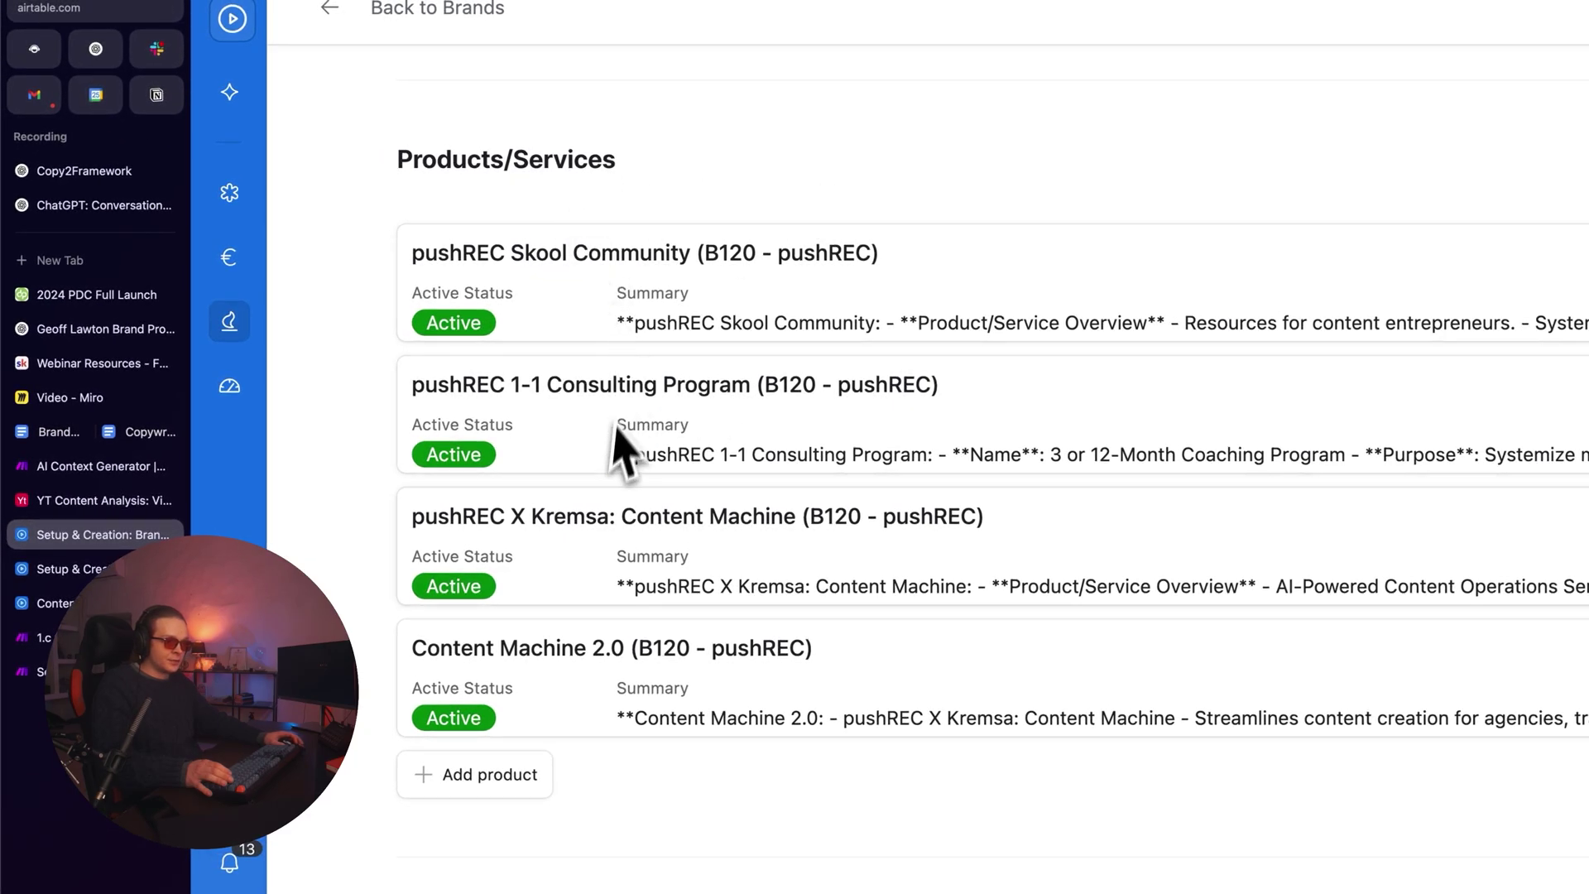
scroll(617, 446, "up", 10)
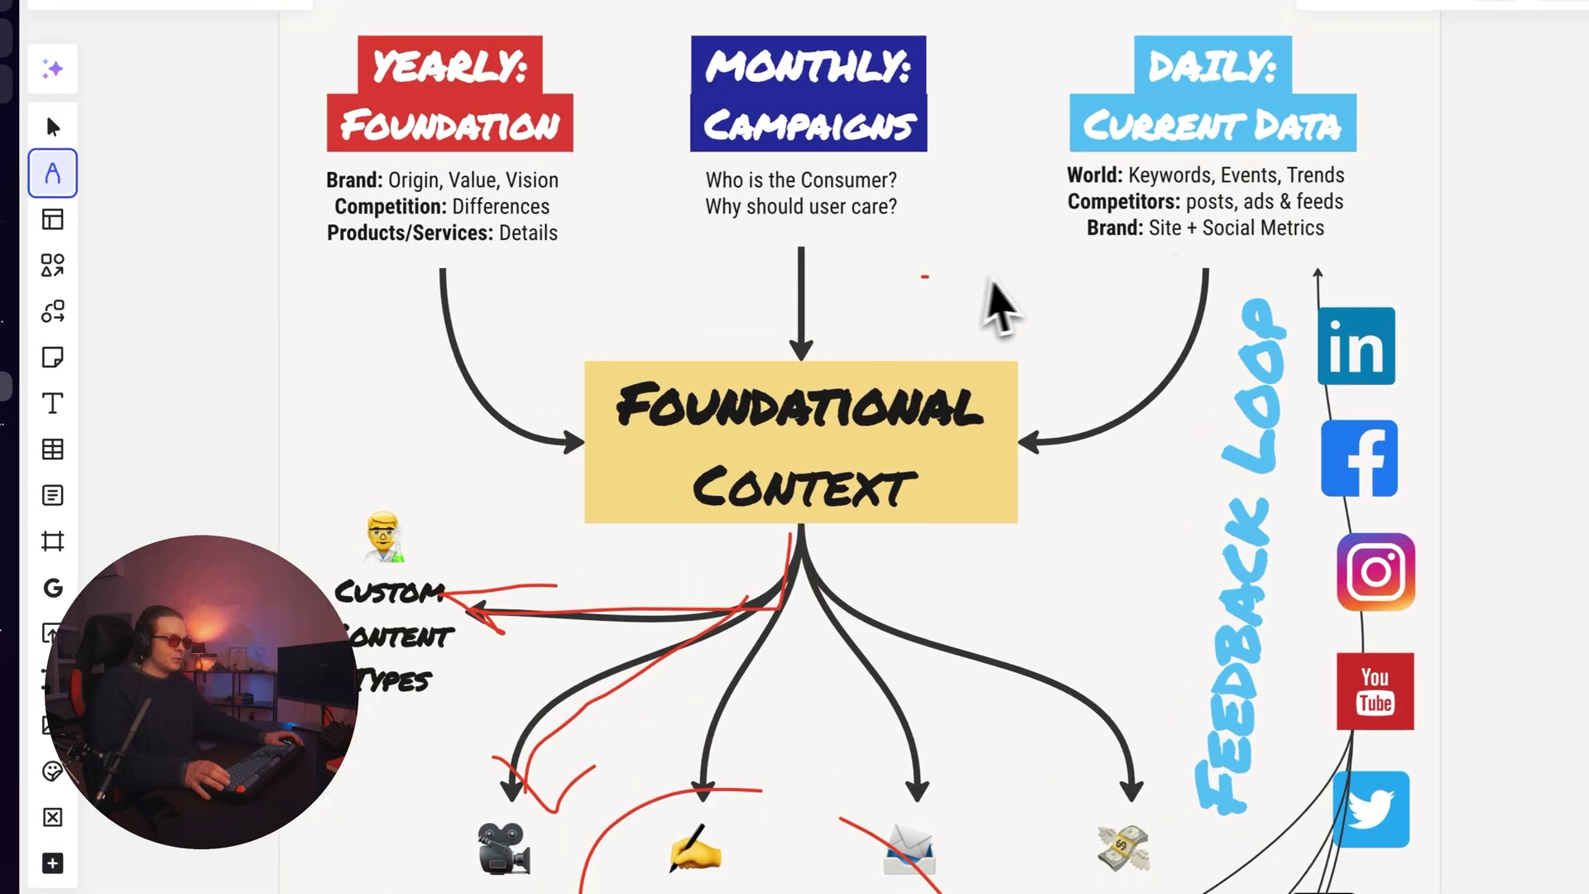
mouse_move(1125, 2)
left_mouse_down()
mouse_move(919, 157)
mouse_move(1465, 78)
left_mouse_up()
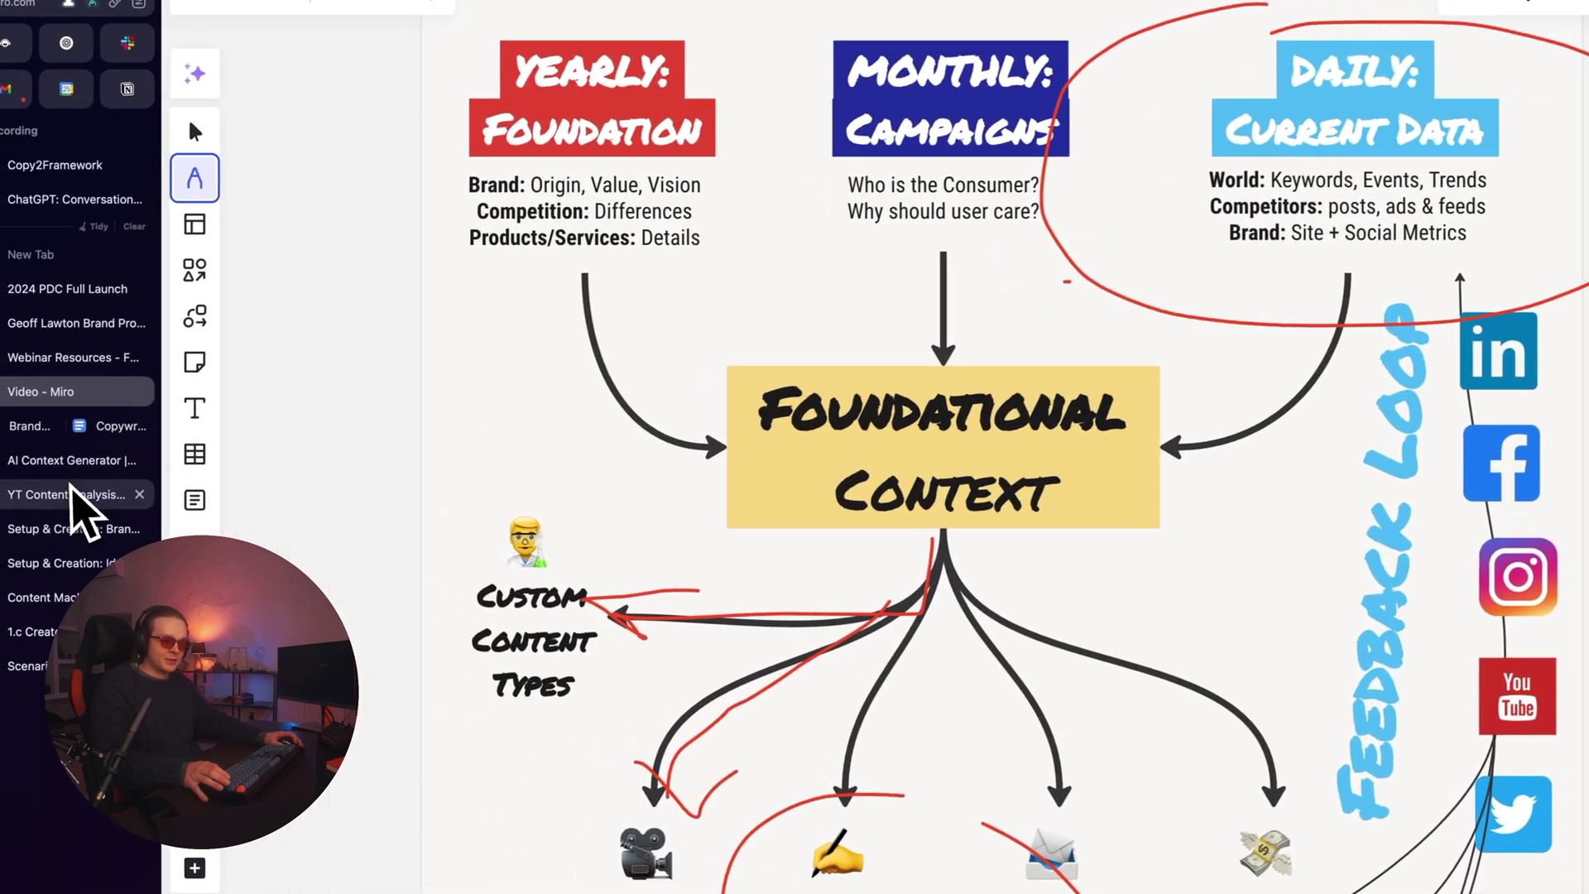
- Open the YT Content Analysis base in Airtable and browse the Videos gallery of collected YouTube videos
left_click(79, 497)
scroll(745, 372, "down", 15)
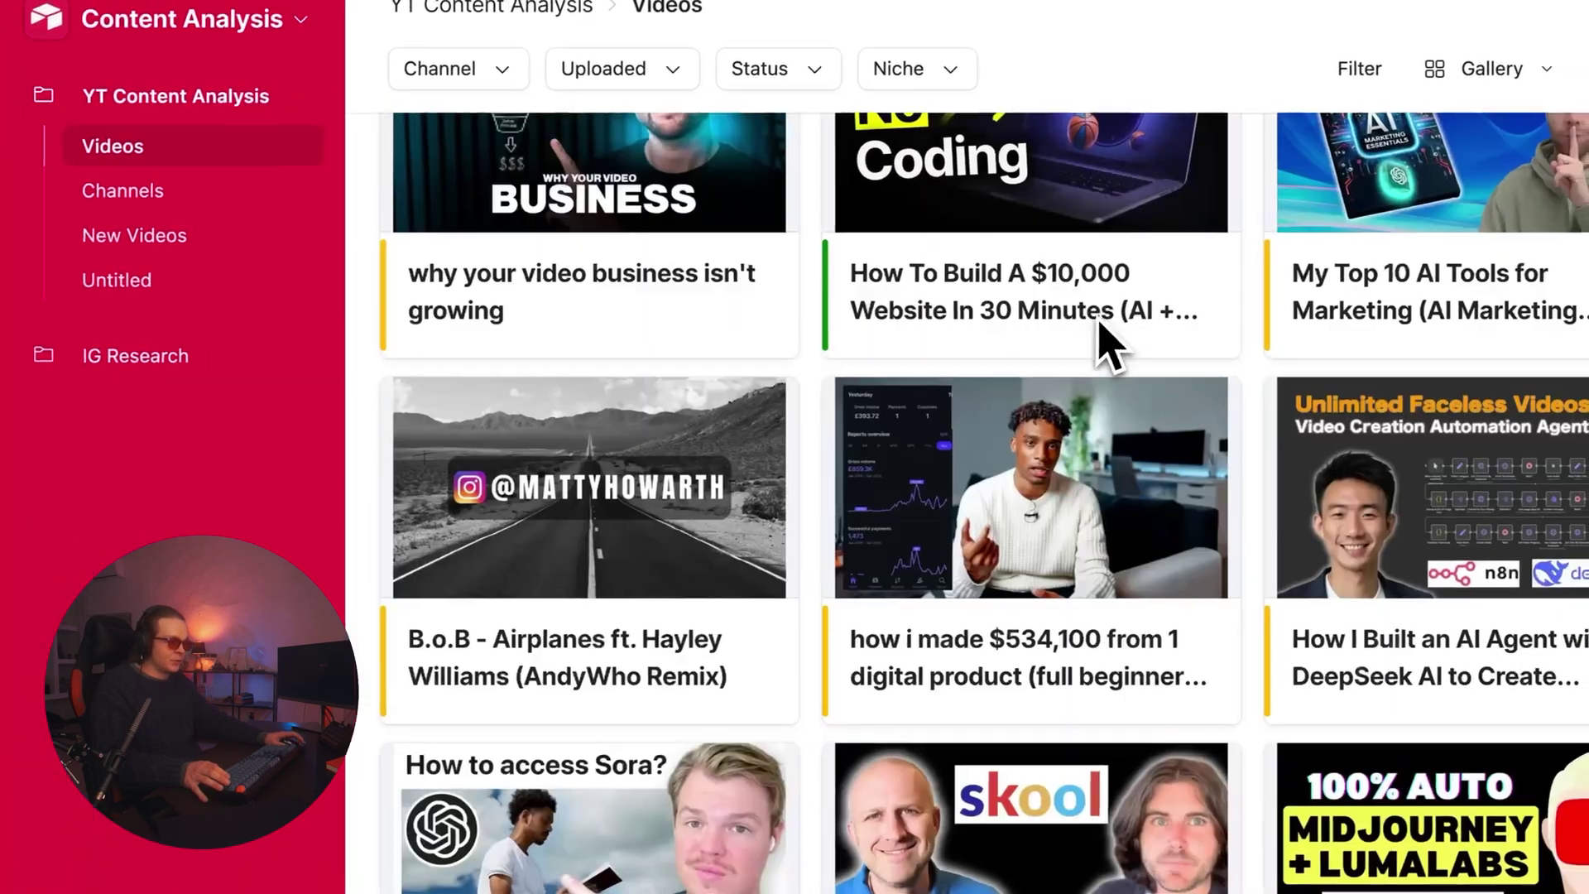
scroll(1042, 413, "down", 15)
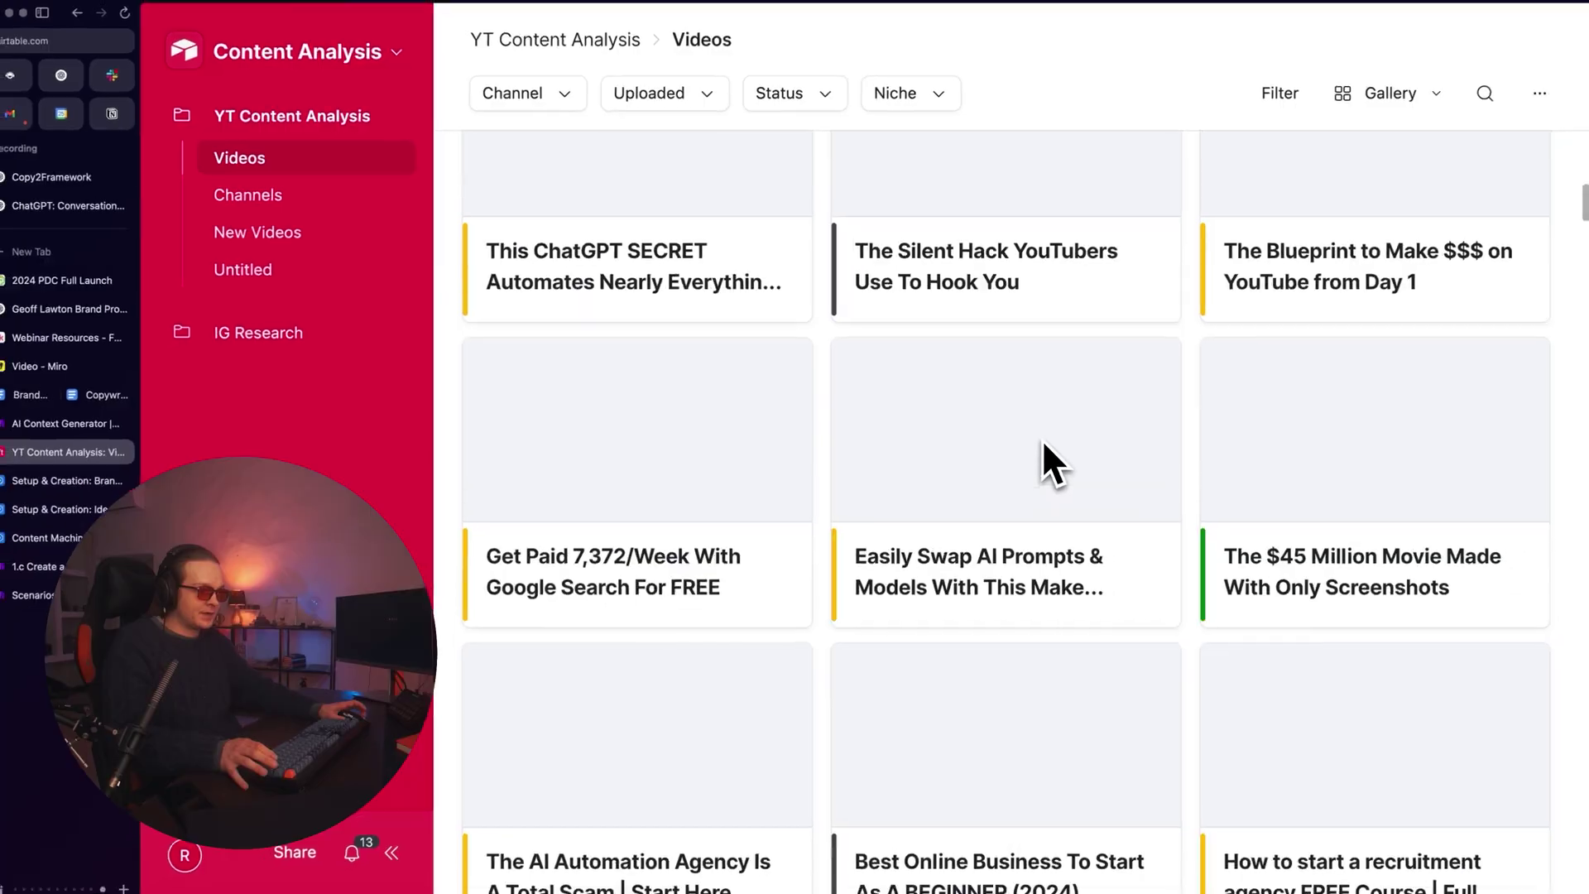
scroll(1045, 448, "down", 15)
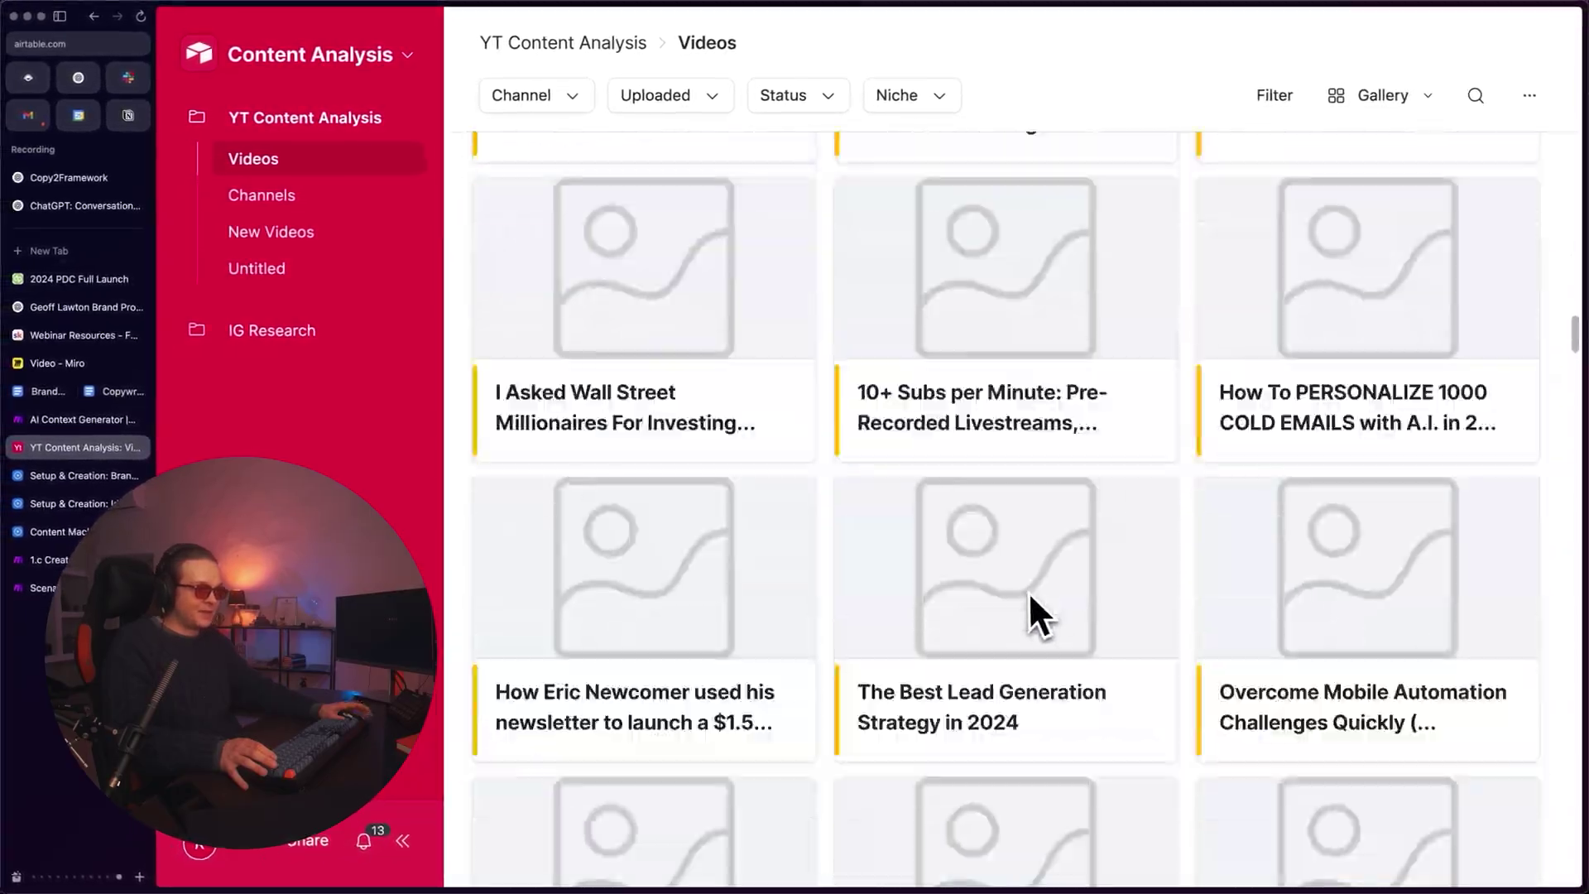
scroll(1028, 591, "up", 15)
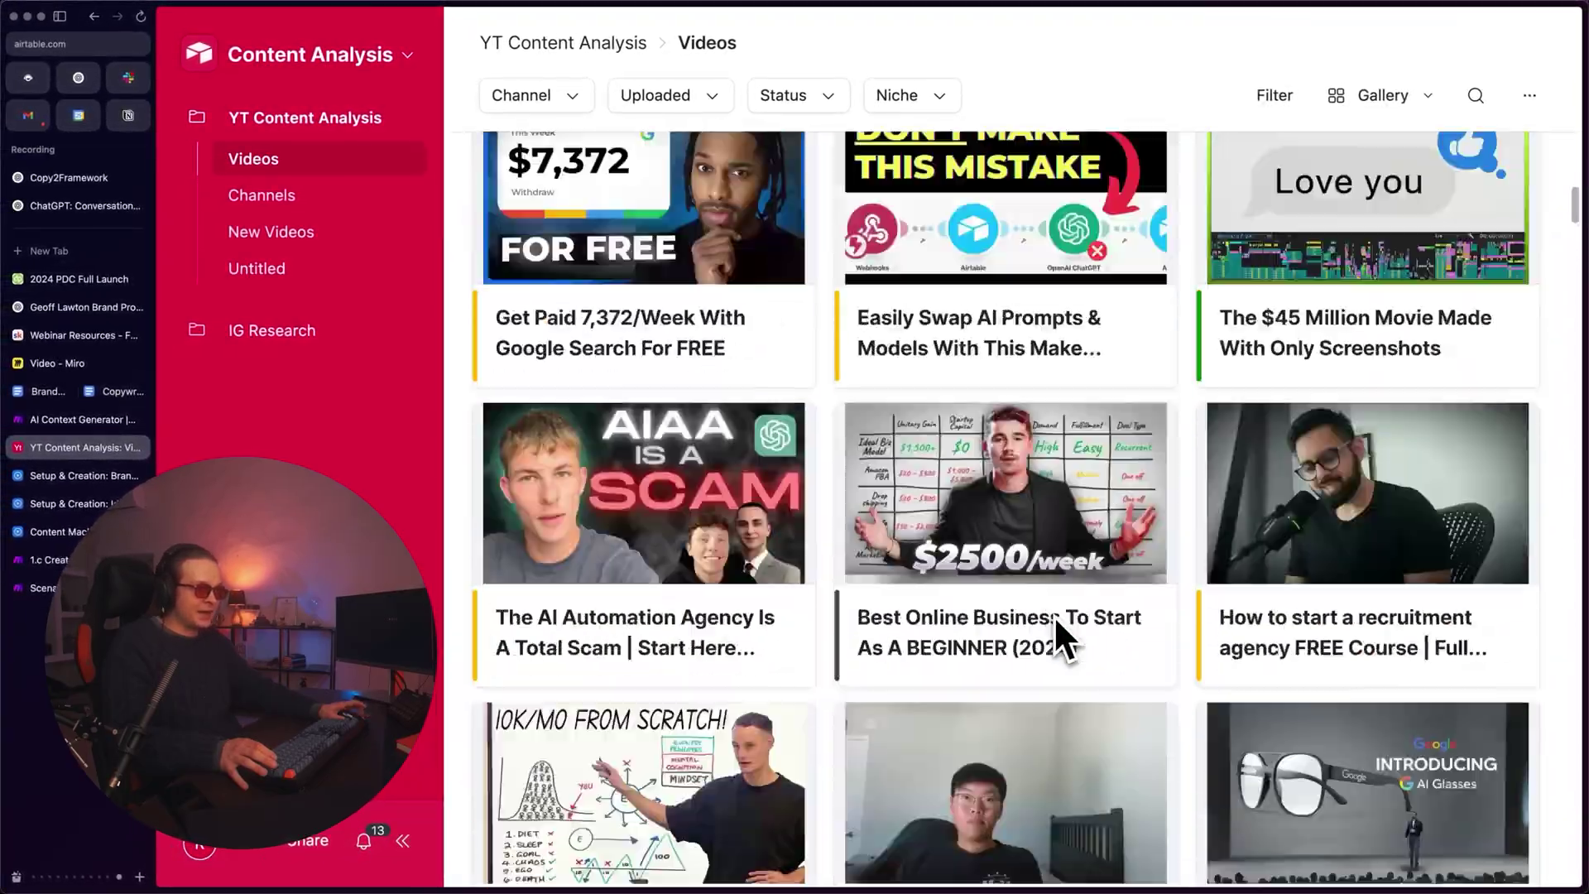
scroll(1050, 632, "up", 10)
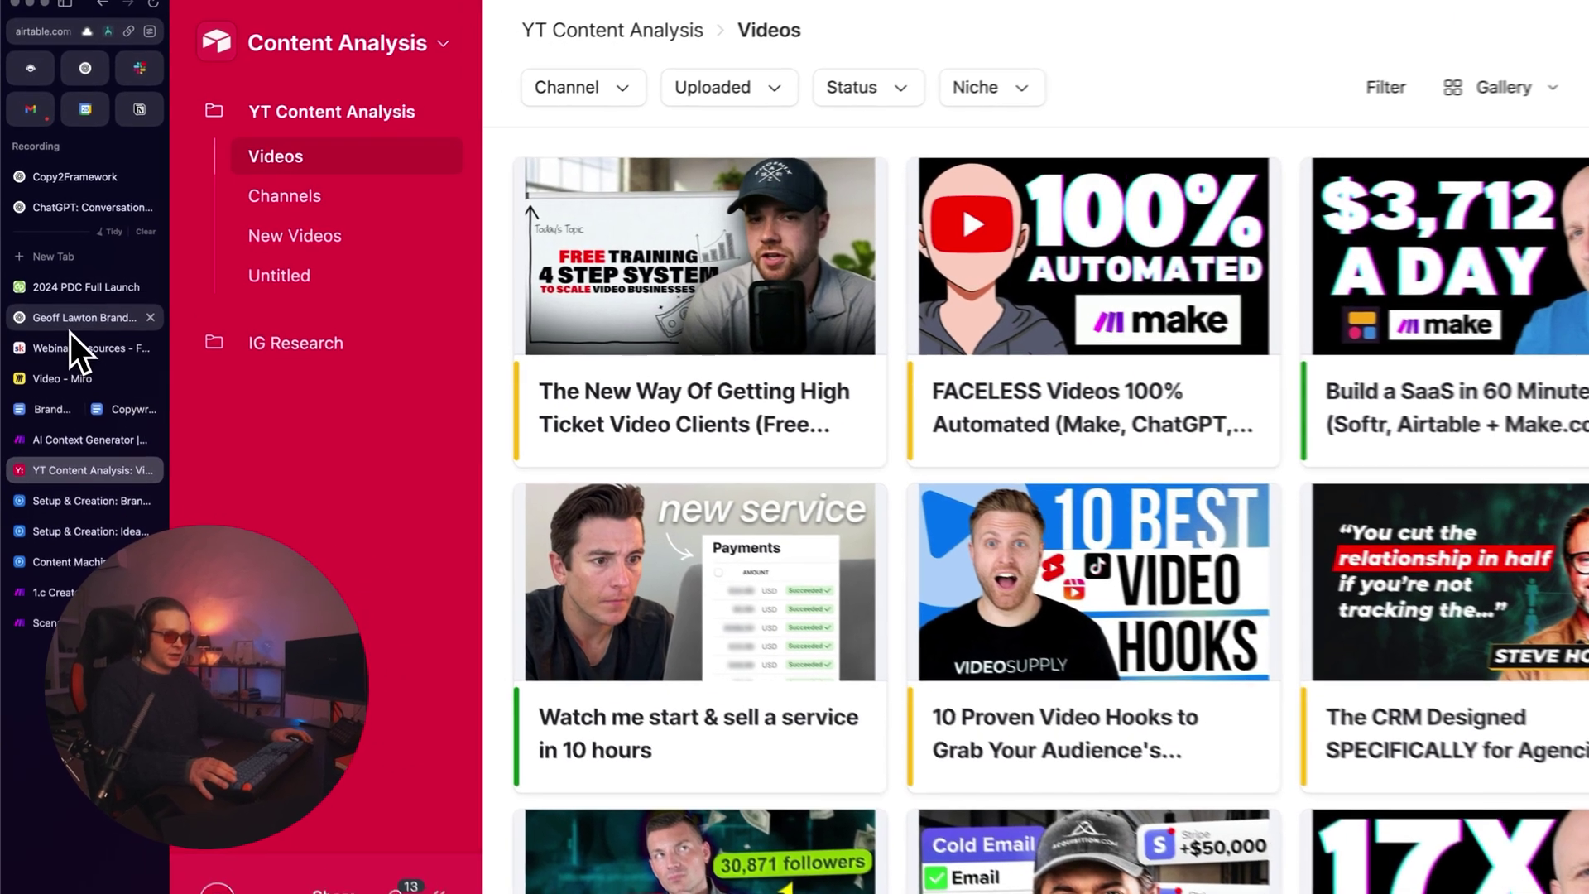
- Switch to ChatGPT and examine the expanded brand context document from Brand Identity onward
left_click(70, 308)
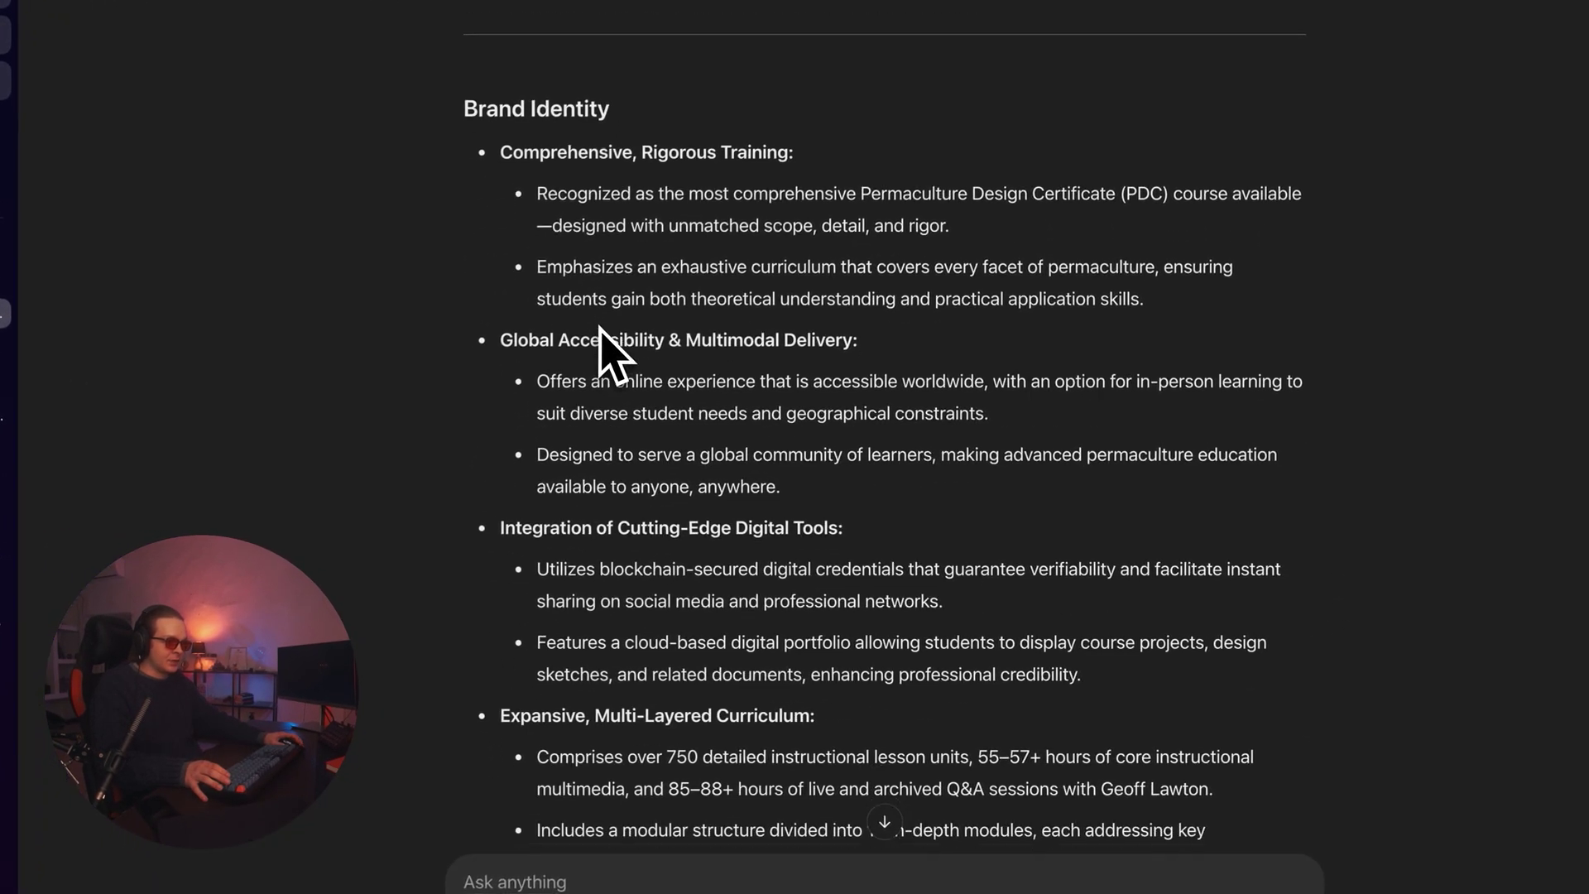
scroll(608, 348, "down", 20)
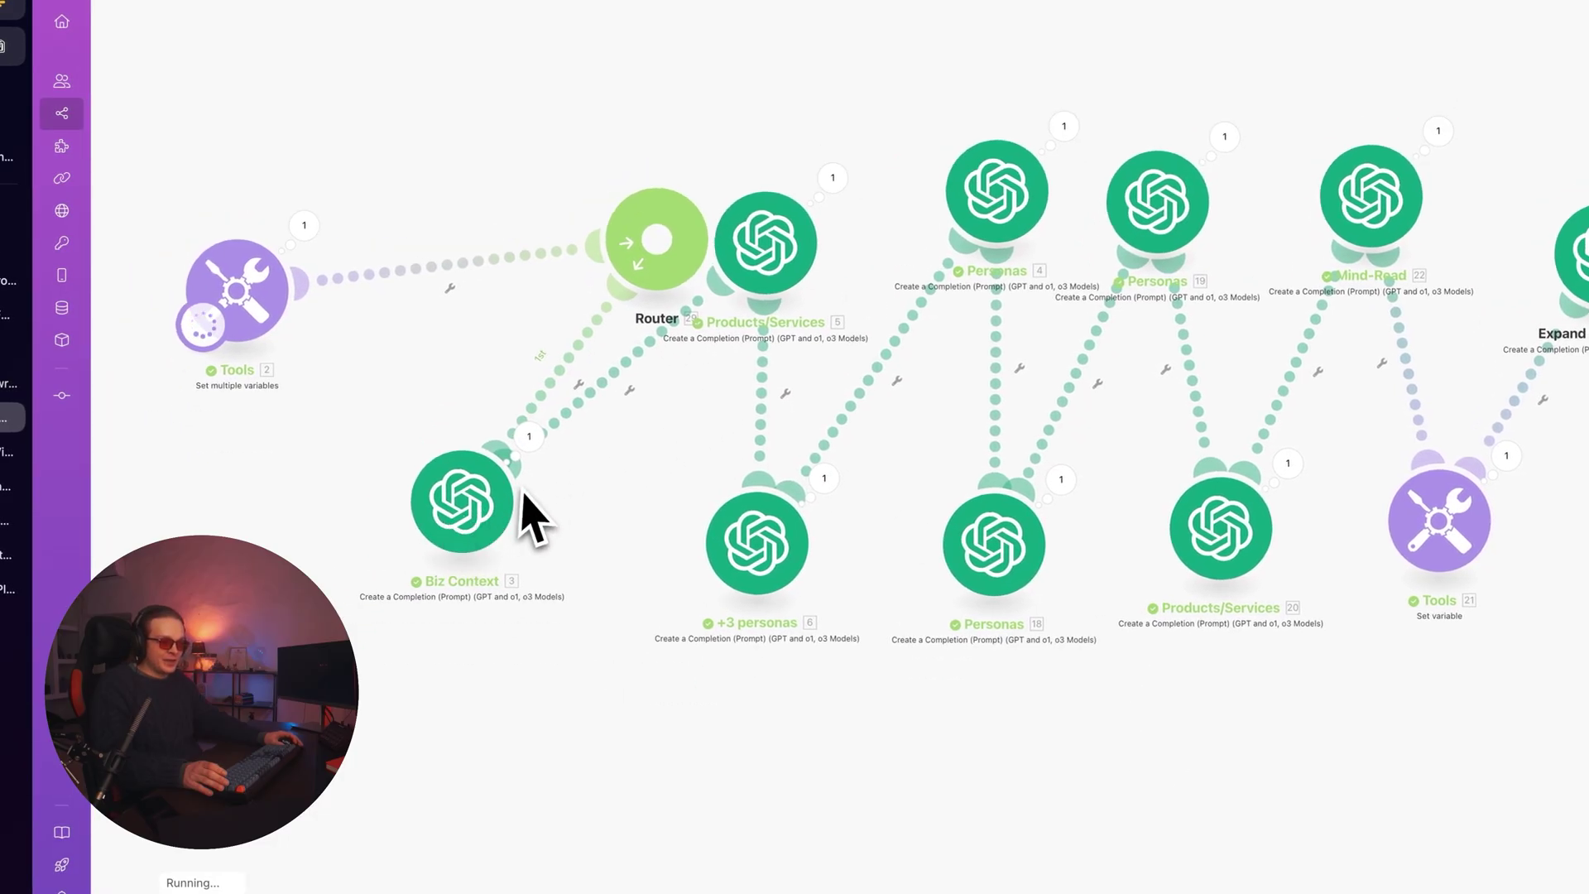
- Check the running AI Context Generator scenario in Make from Biz Context through Mind-Read to Expand & Synthesize
left_click_drag(606, 489, 318, 471)
left_click_drag(693, 200, 669, 237)
left_click_drag(1165, 280, 984, 302)
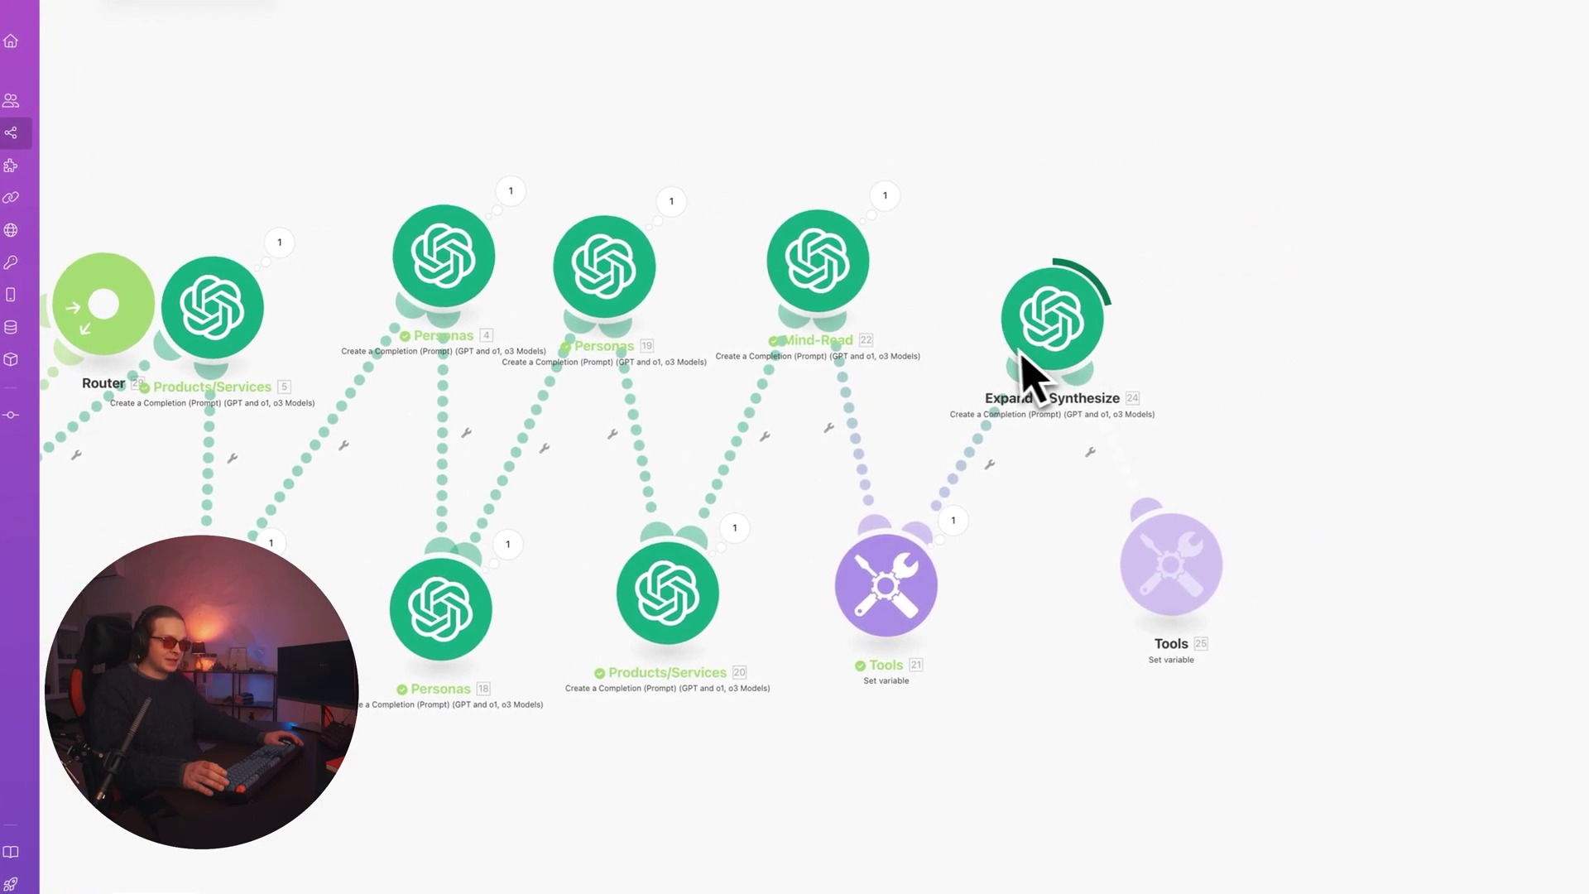
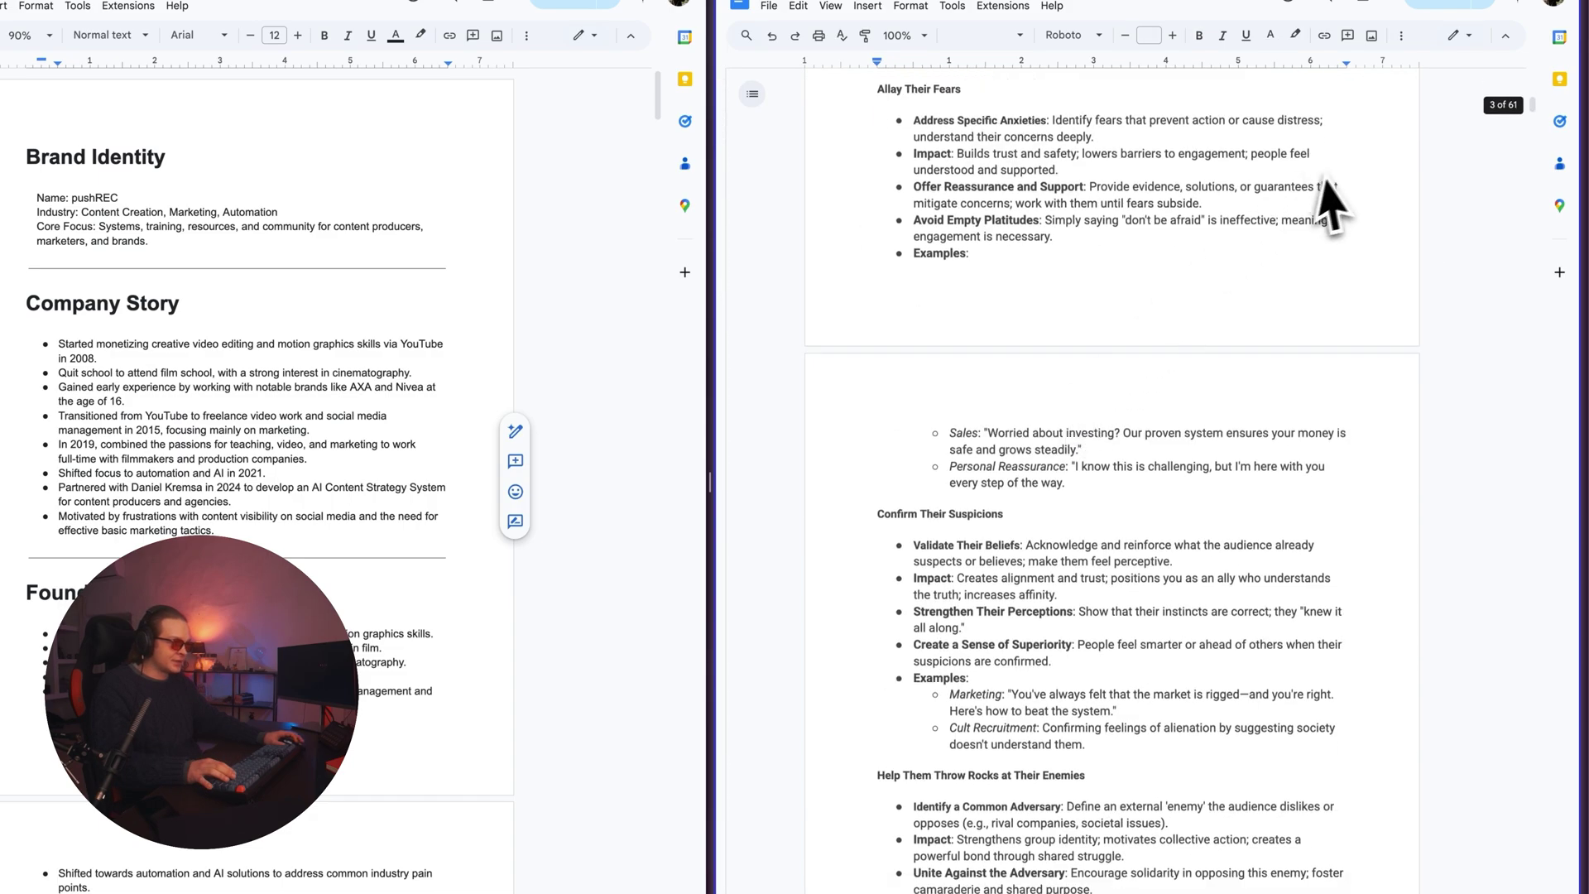
- Look through the Copywriting Guidelines document in Google Docs and select its entire content
scroll(1223, 292, "down", 5)
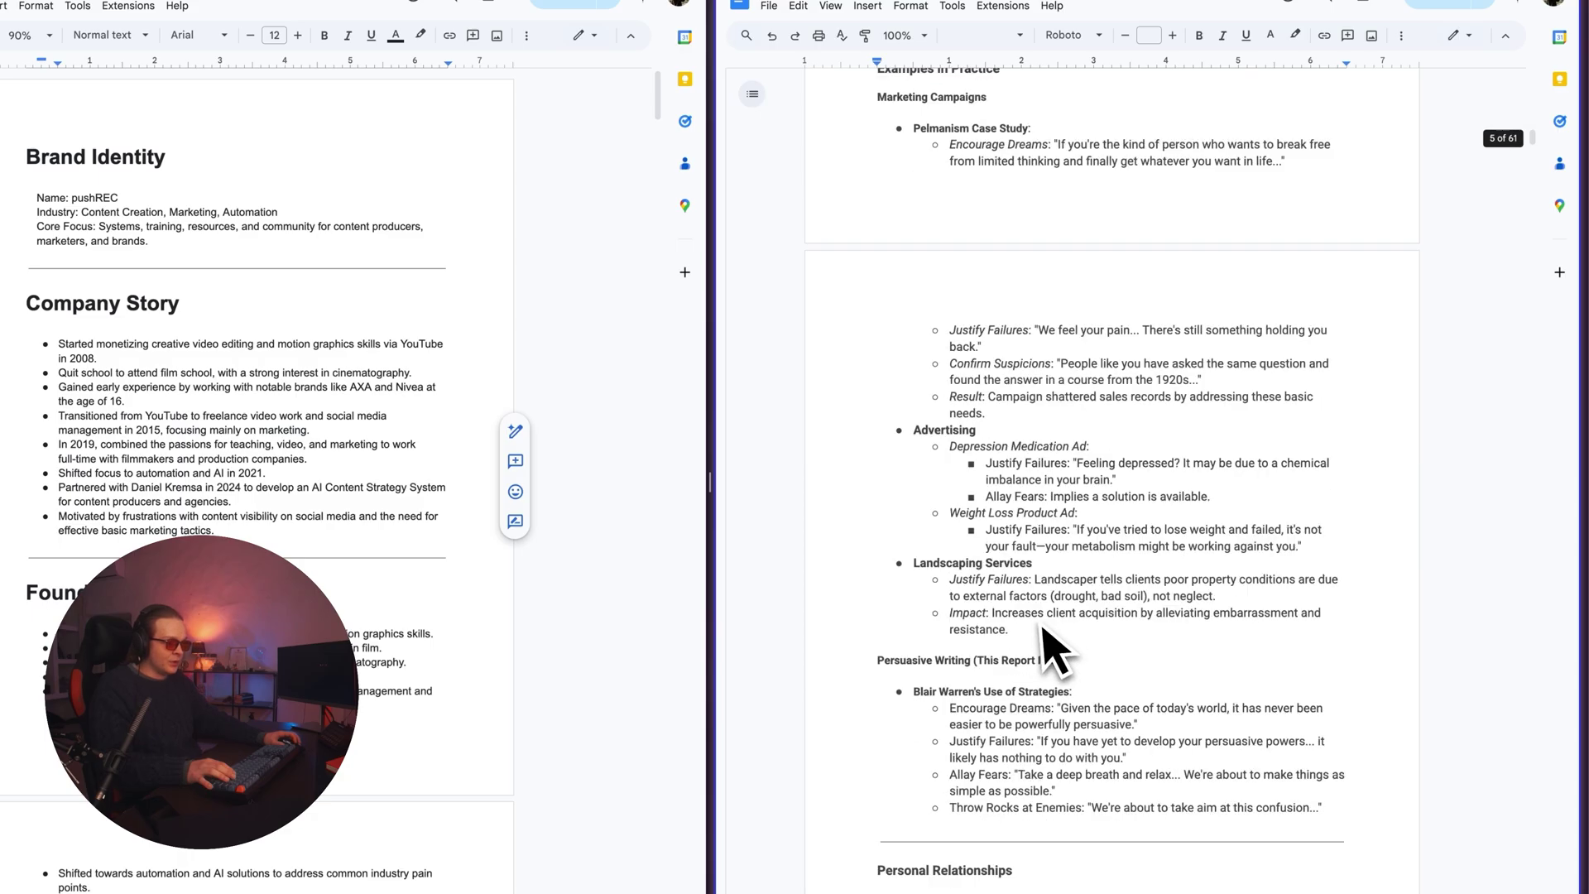
left_click_drag(1159, 823, 1022, 302)
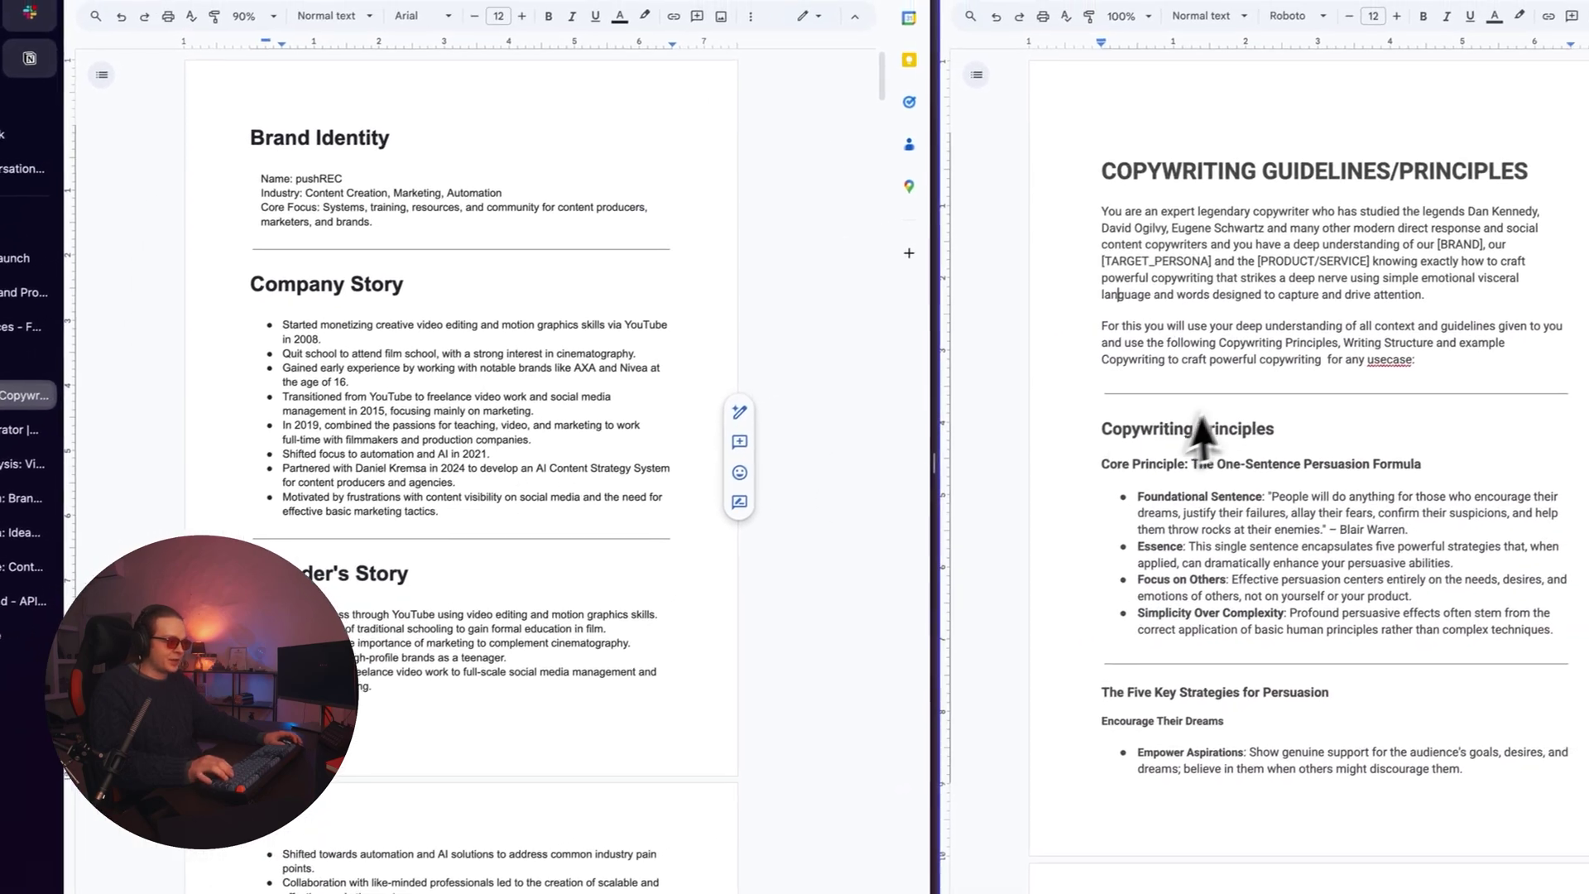
left_click(1176, 278)
key("ctrl+a")
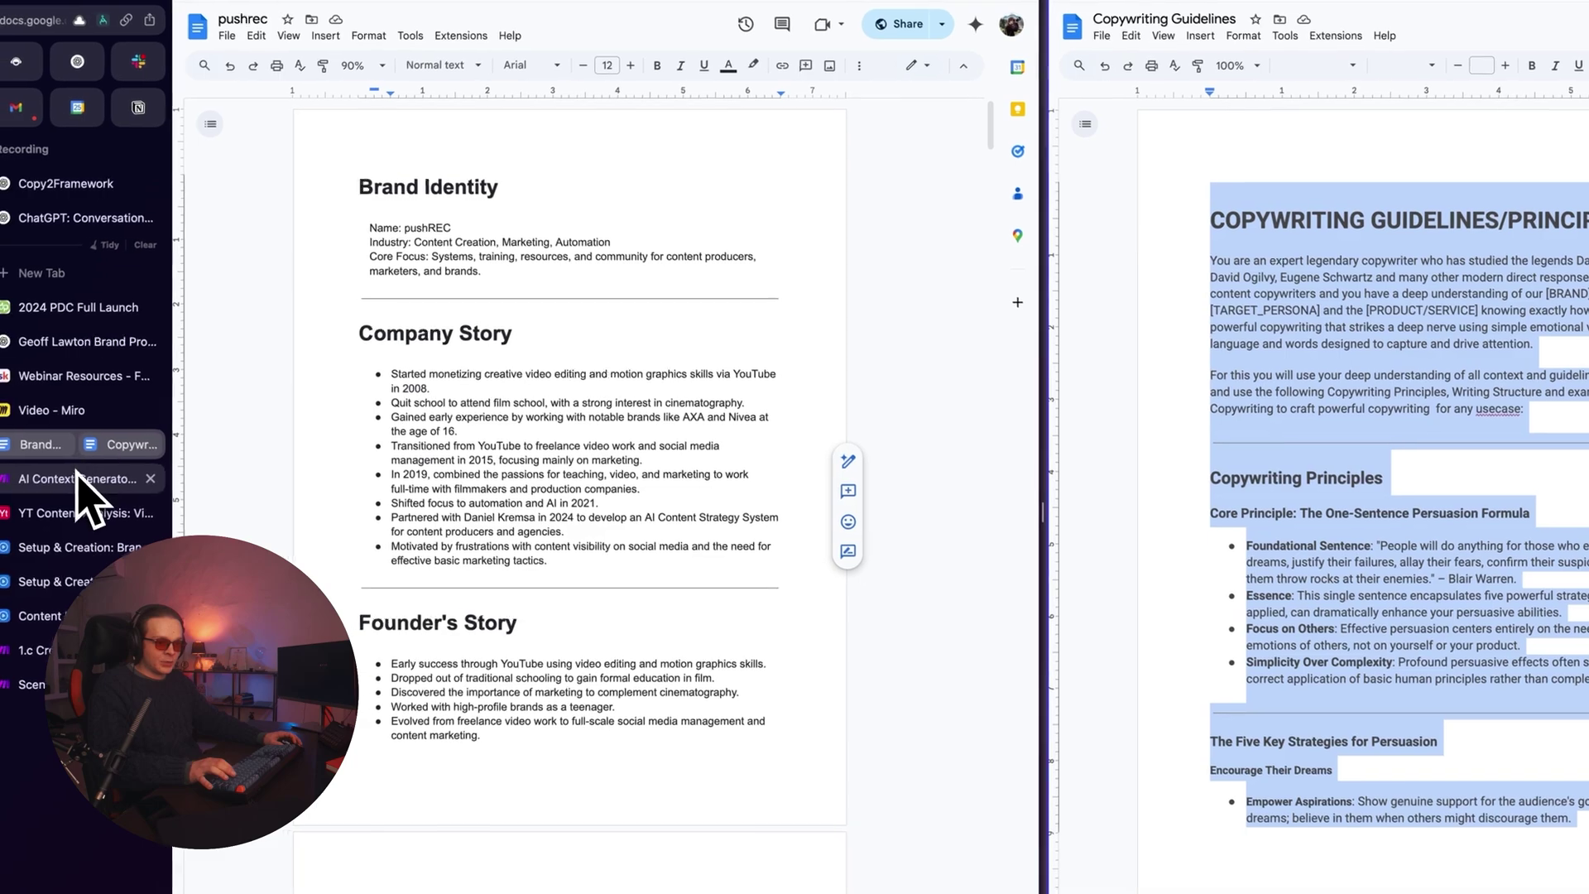
- Switch back to the AI Context Generator scenario in Make and inspect the Expand & Synthesize and final Tools modules
left_click(13, 461)
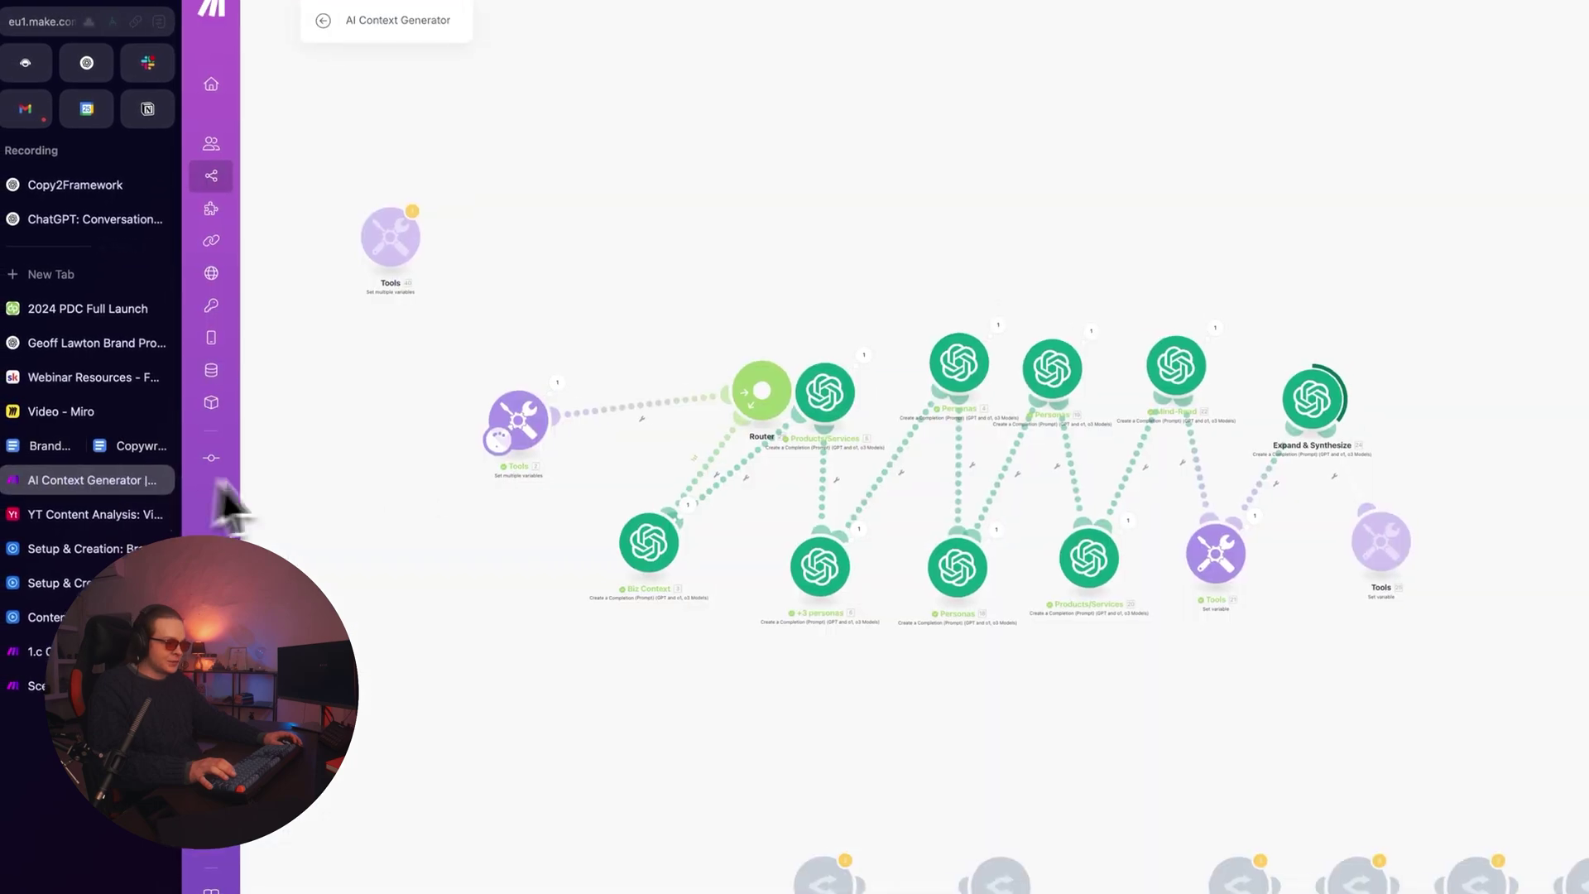
scroll(1251, 449, "up", 5)
left_click_drag(1234, 449, 857, 392)
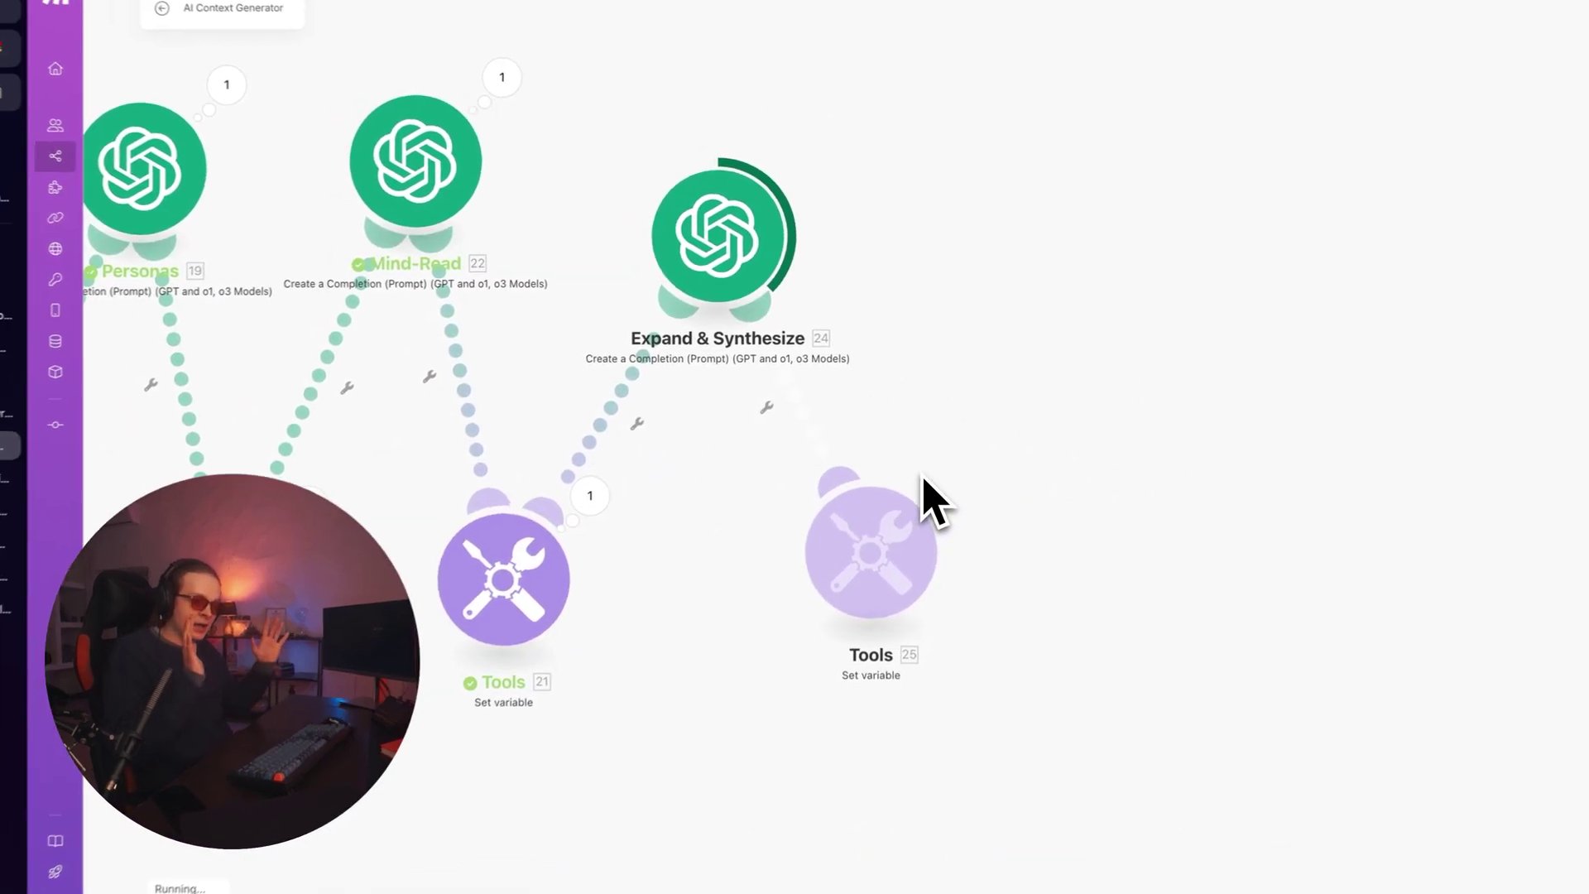
- Switch to the Webinar Resources page in Skool and review the Brand Context Prompt and Target Persona Context Prompt, highlighting the full brand prompt
left_click(125, 340)
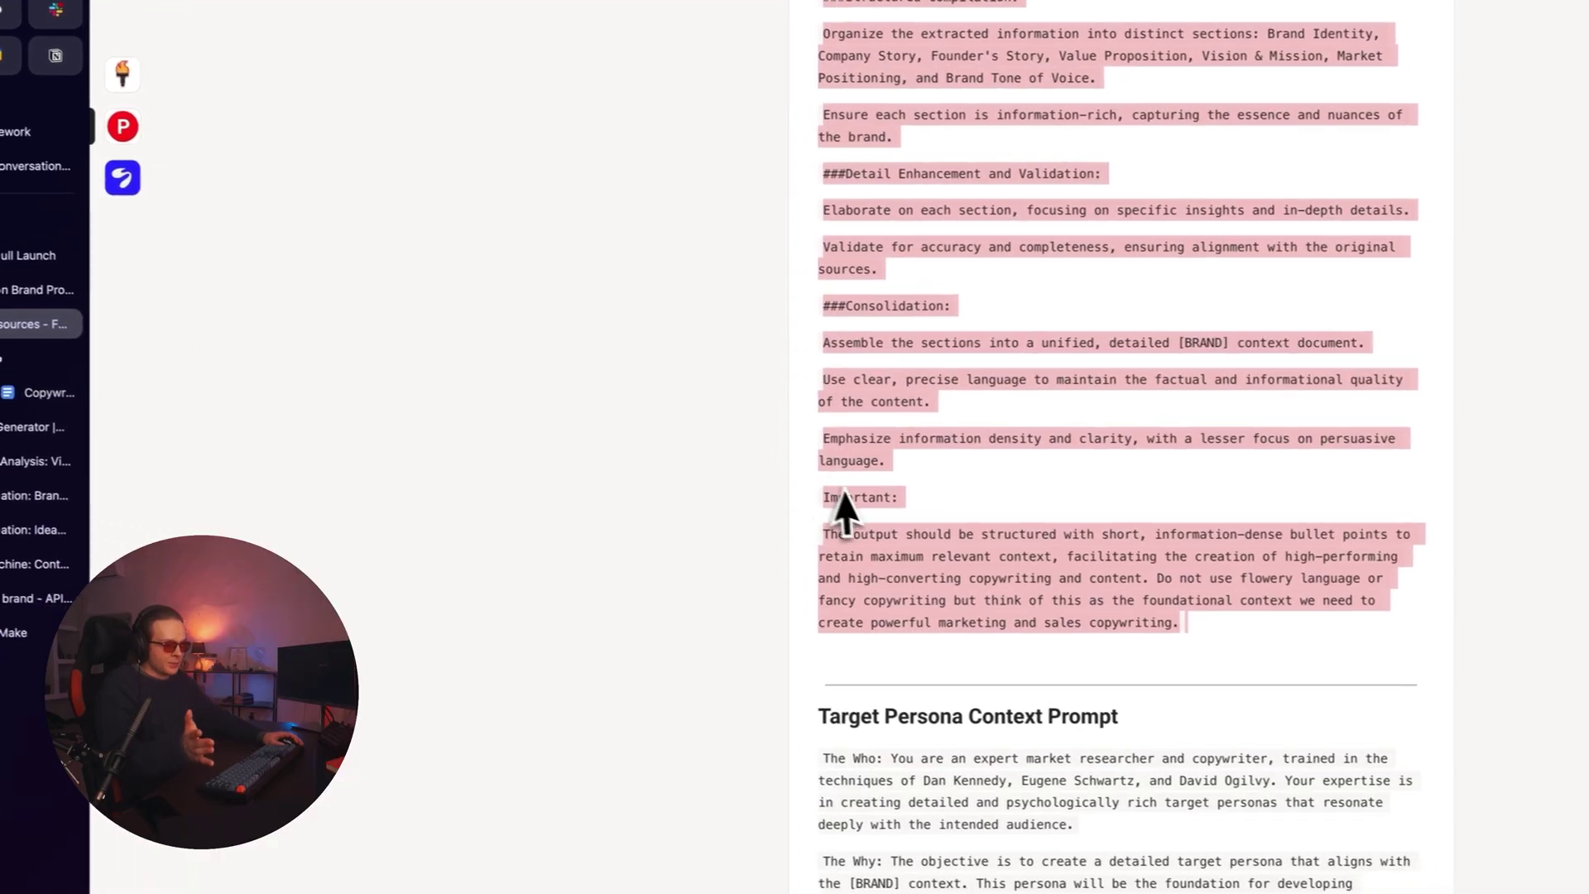
scroll(852, 547, "up", 15)
left_click_drag(700, 333, 985, 649)
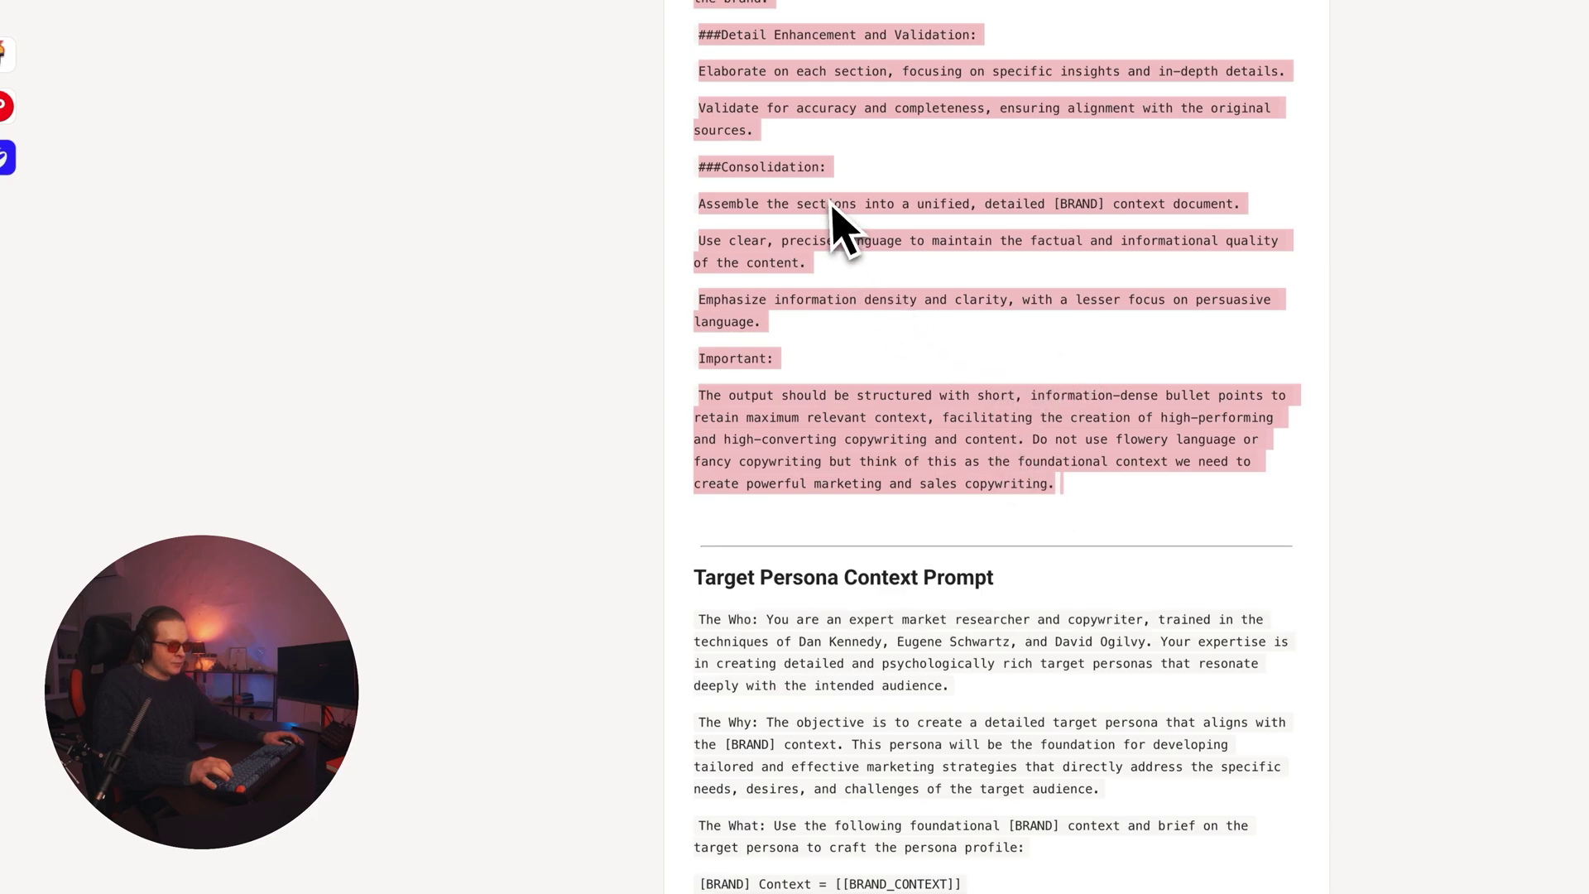
scroll(897, 259, "down", 5)
left_click(955, 375)
scroll(968, 422, "down", 2)
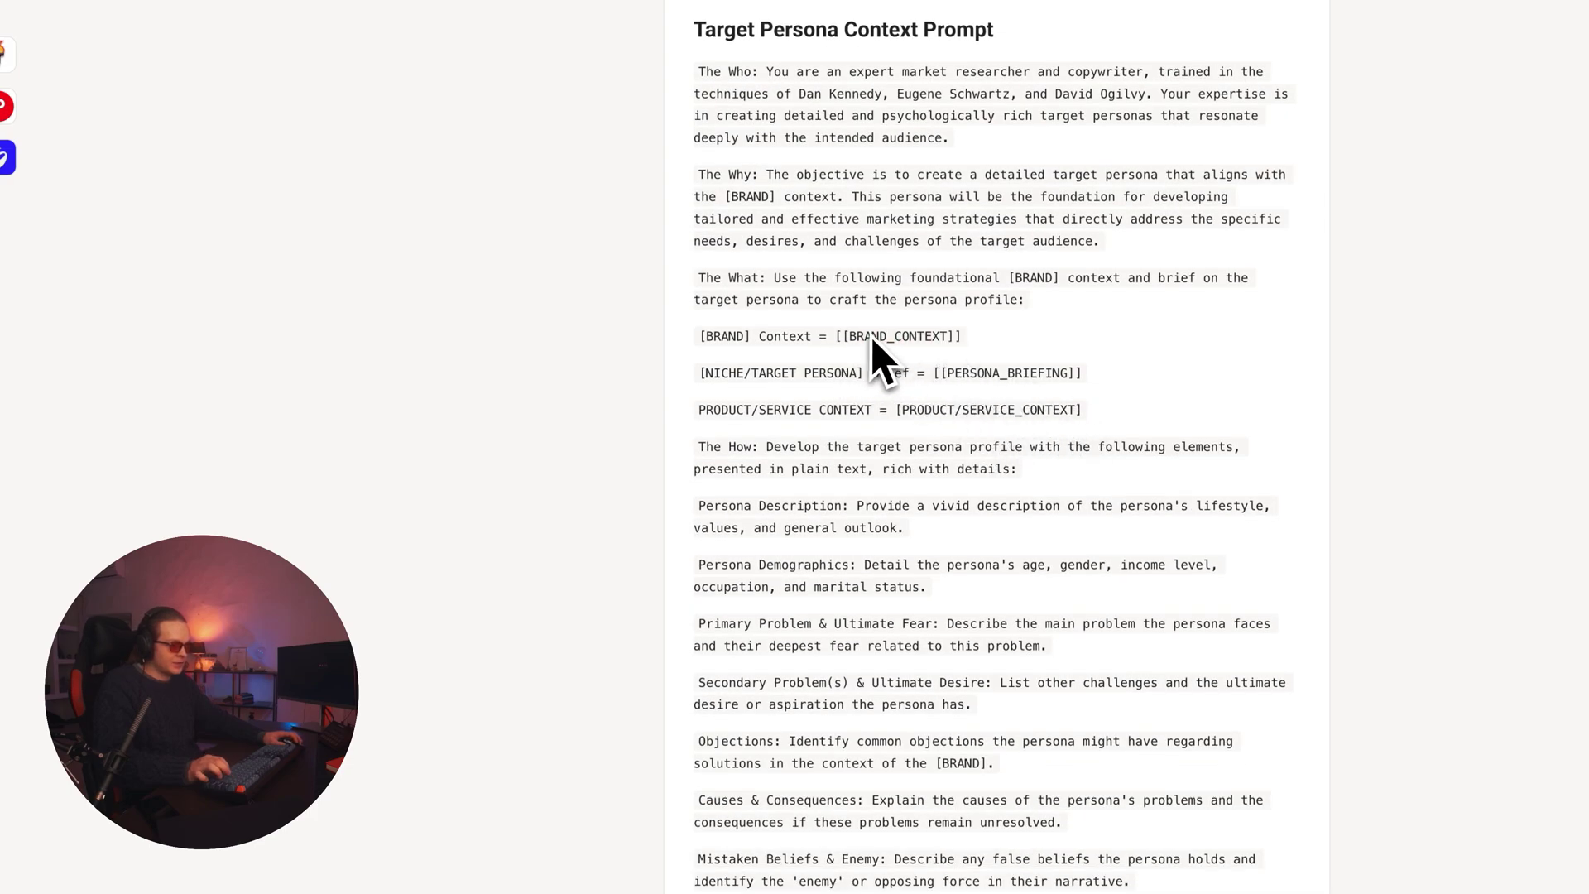
scroll(1024, 379, "up", 10)
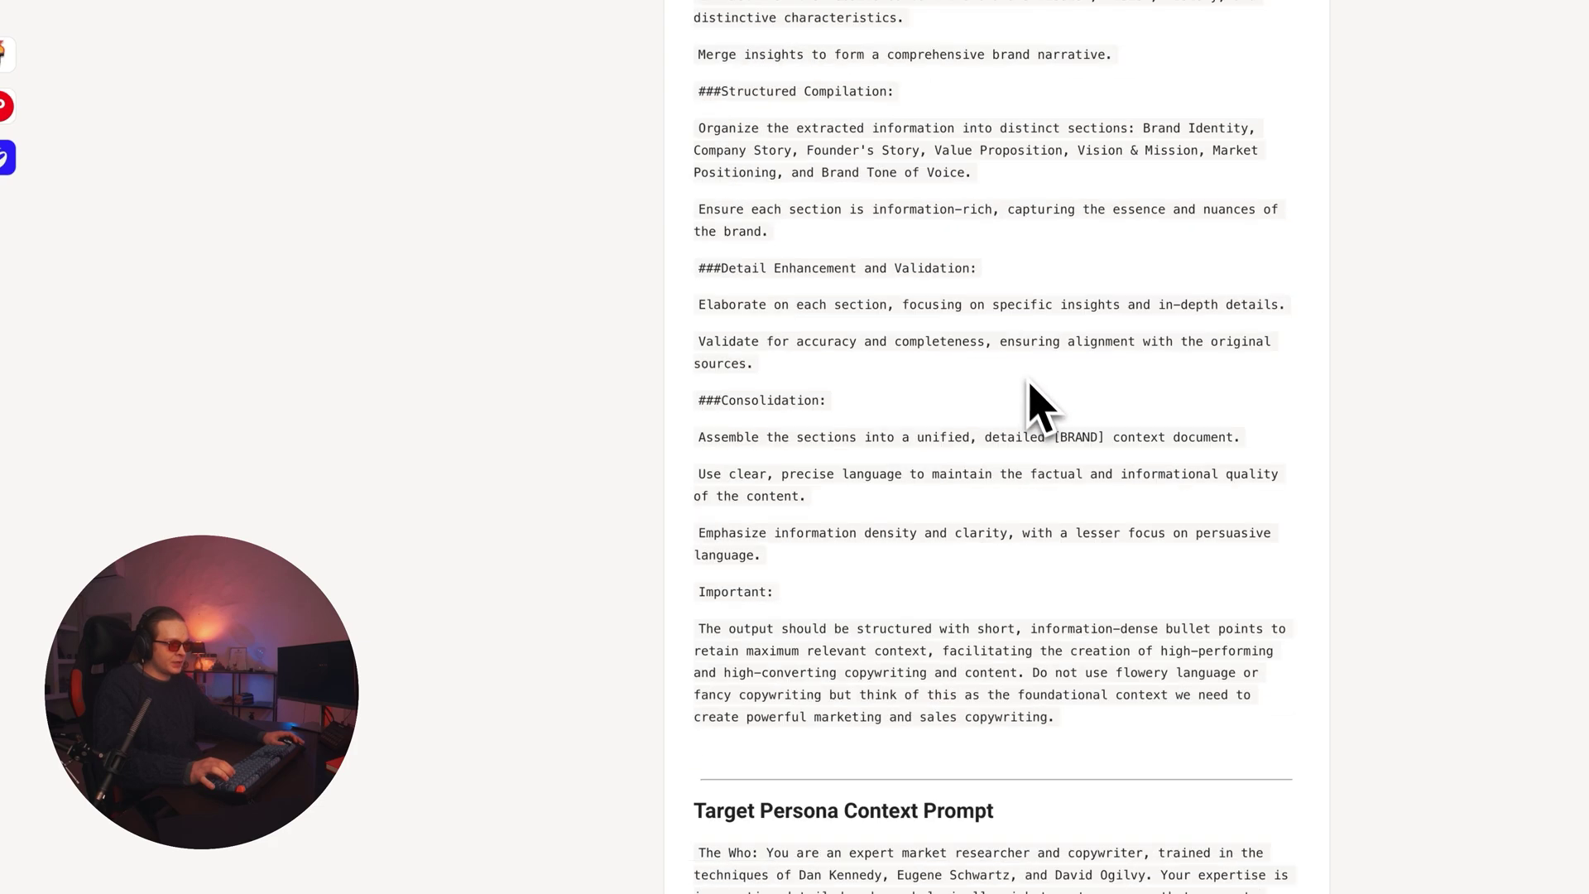
left_click_drag(1162, 676, 713, 323)
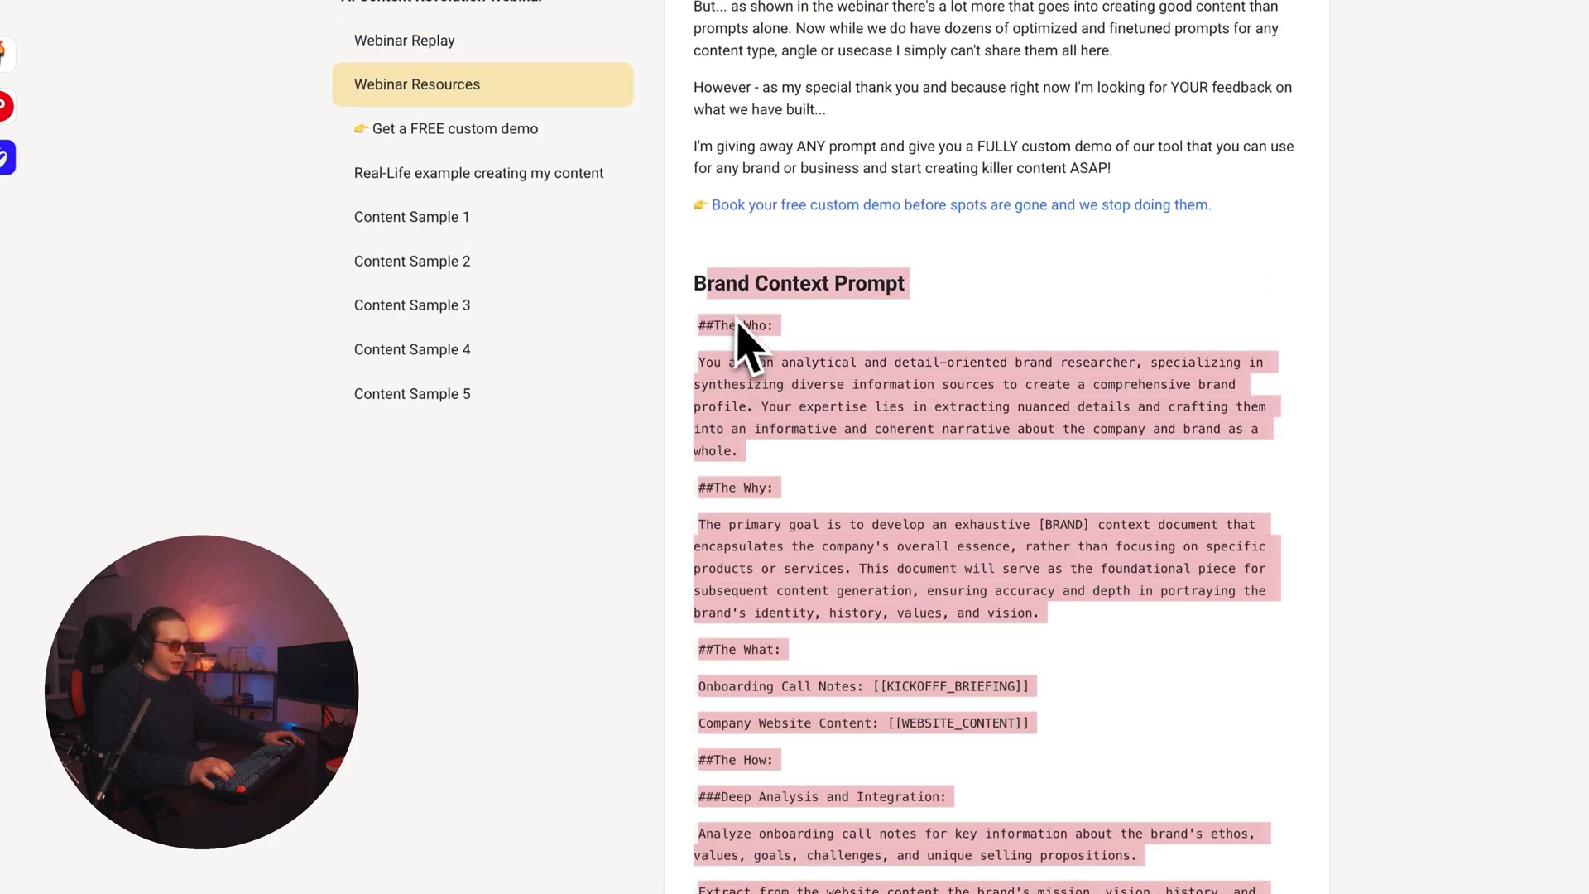
scroll(833, 419, "down", 18)
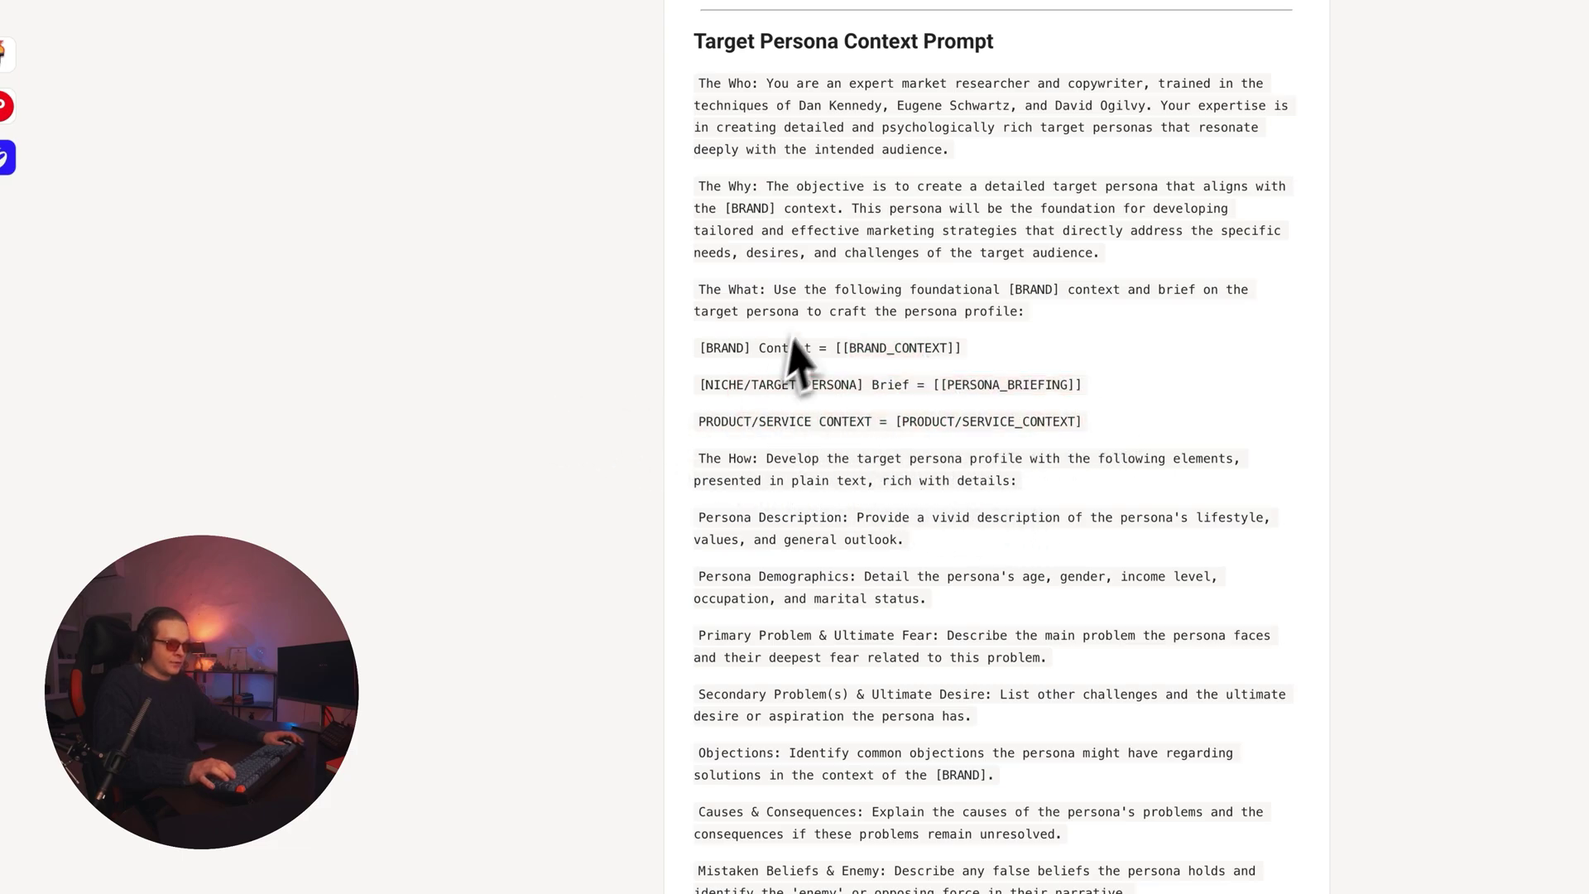
scroll(877, 397, "down", 5)
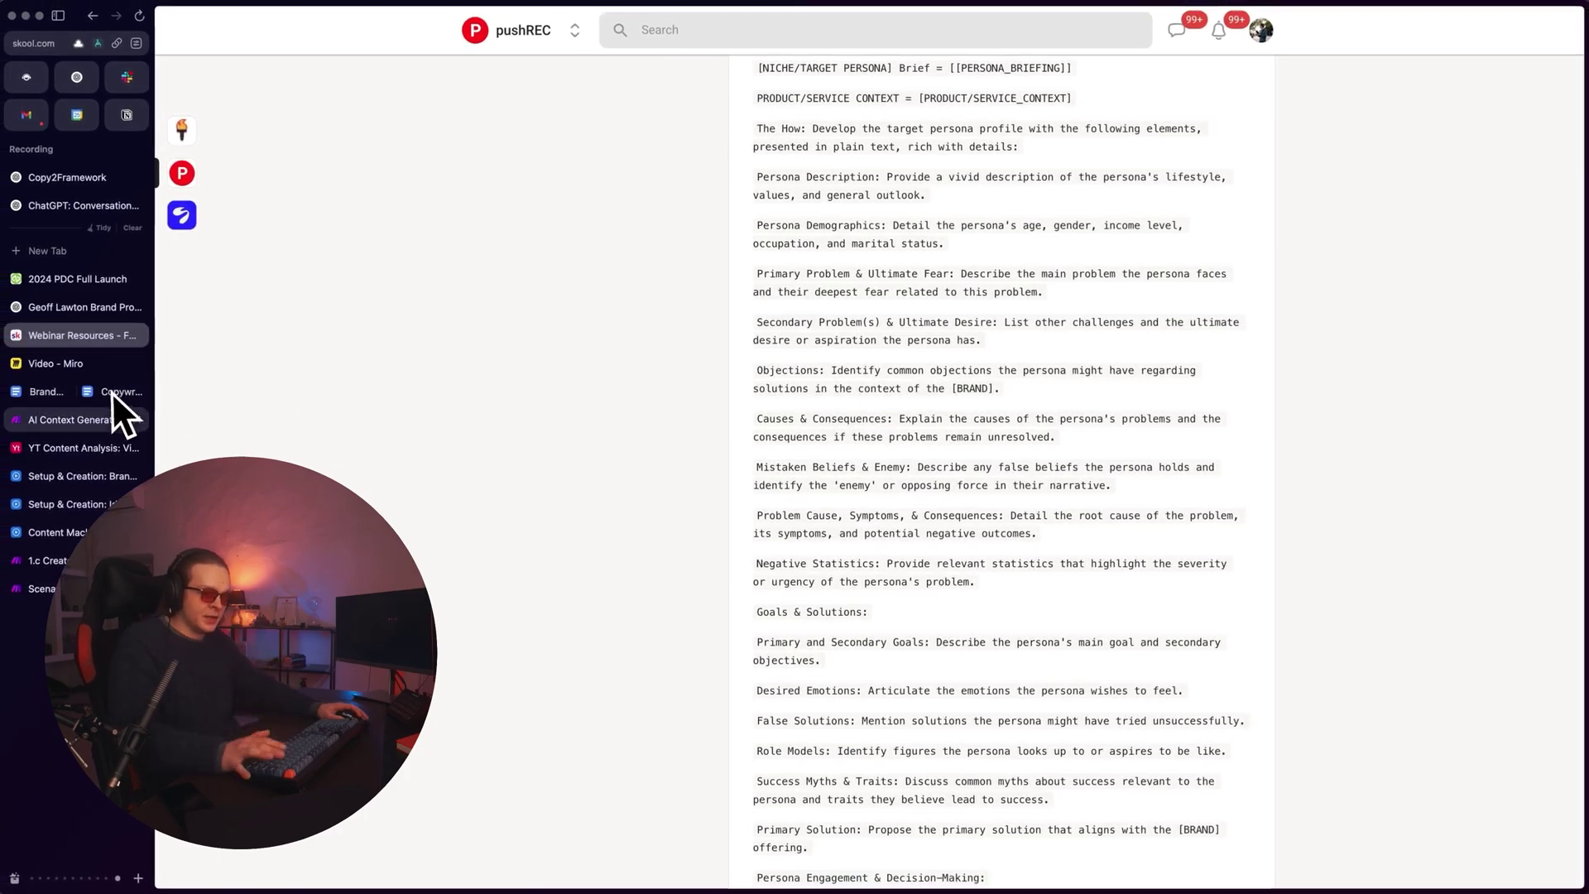
- Return to the AI Context Generator scenario in Make and view the whole module chain while it runs
left_click(73, 429)
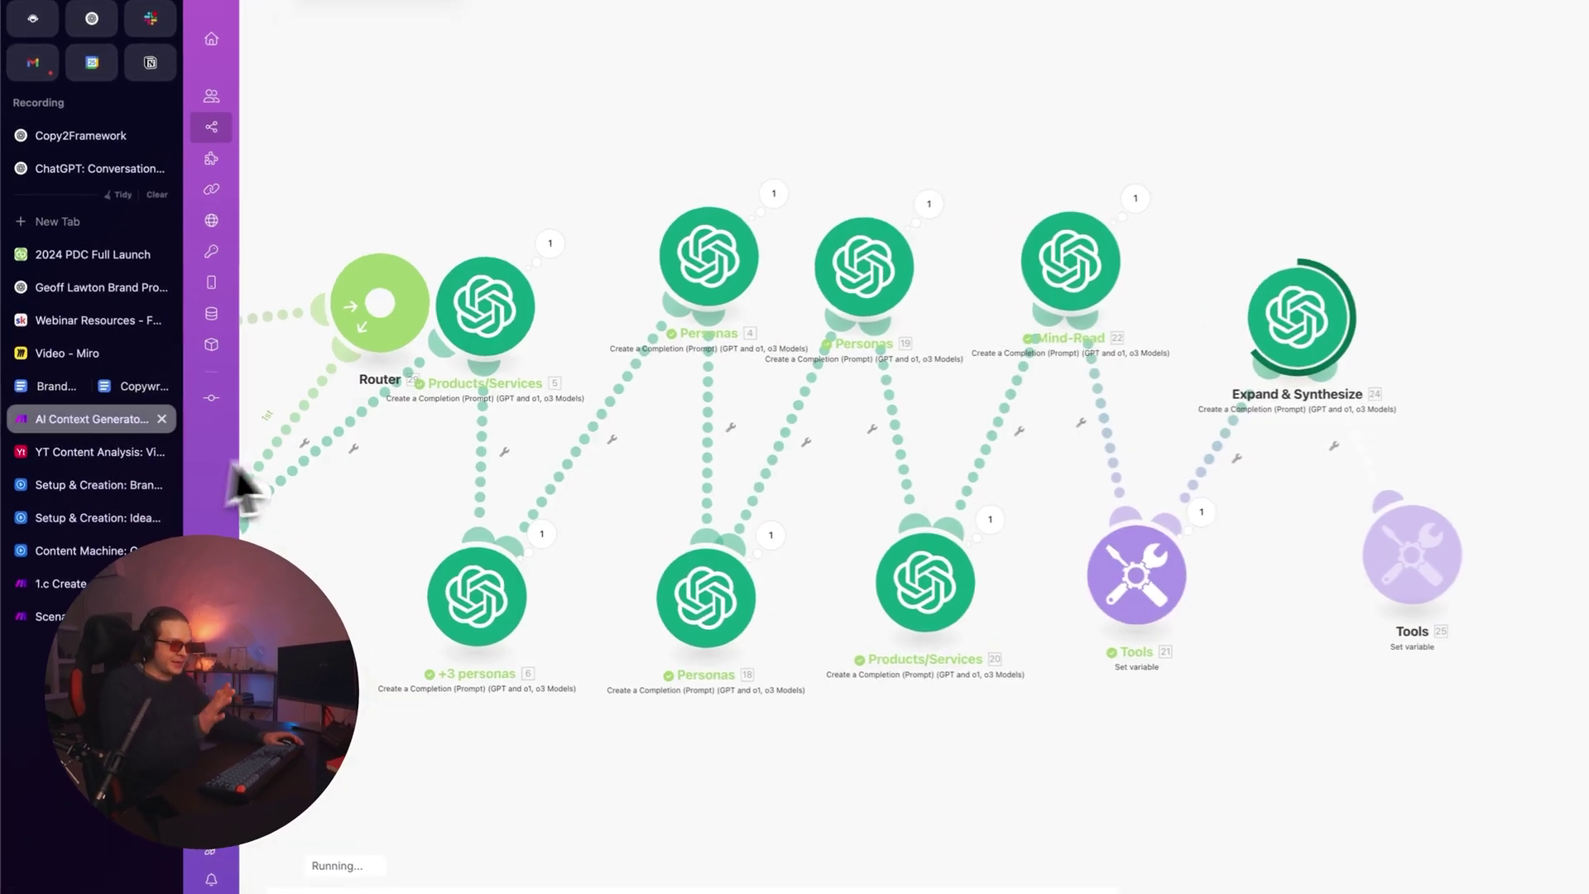
left_click_drag(962, 715, 1131, 804)
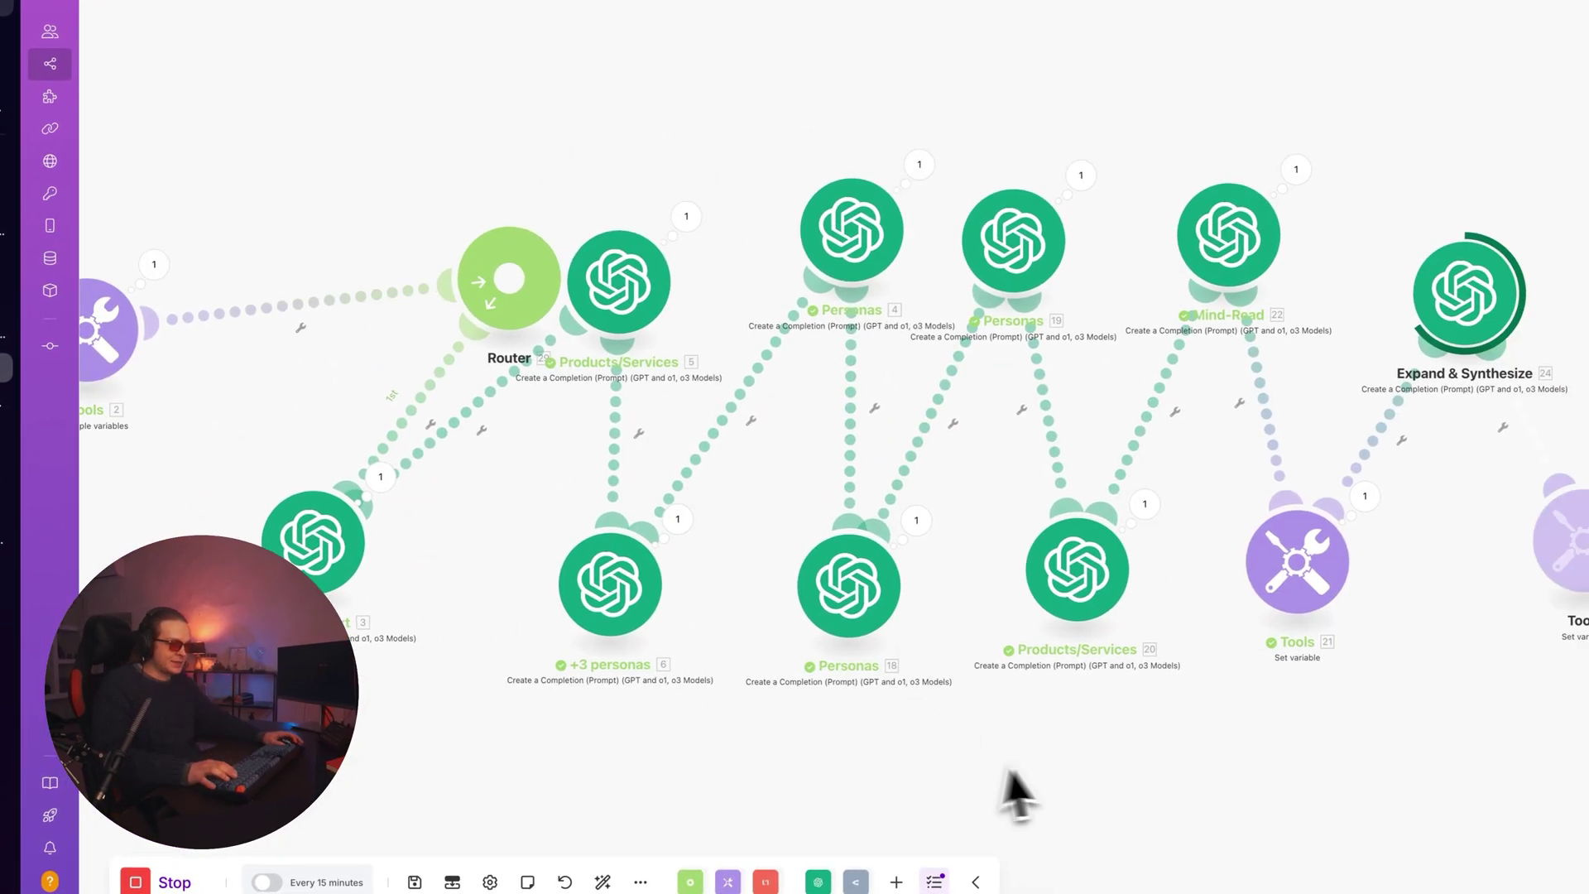
left_click_drag(987, 759, 1076, 730)
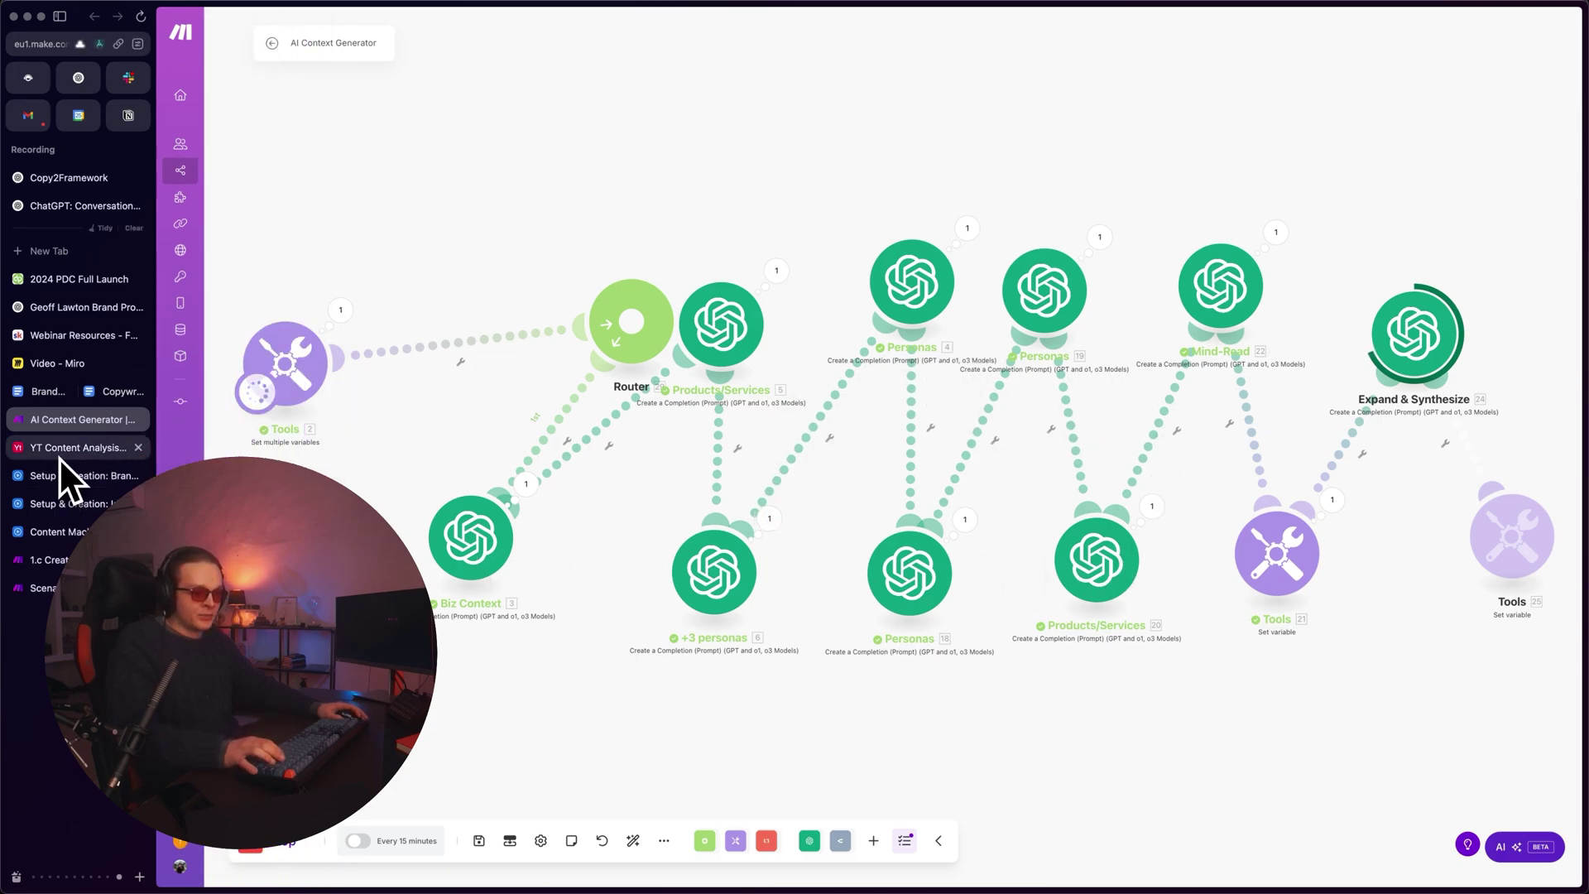
- View the "1.c Create a brand - API" scenario diagram in Make and browse the complete list of scenarios
left_click(50, 560)
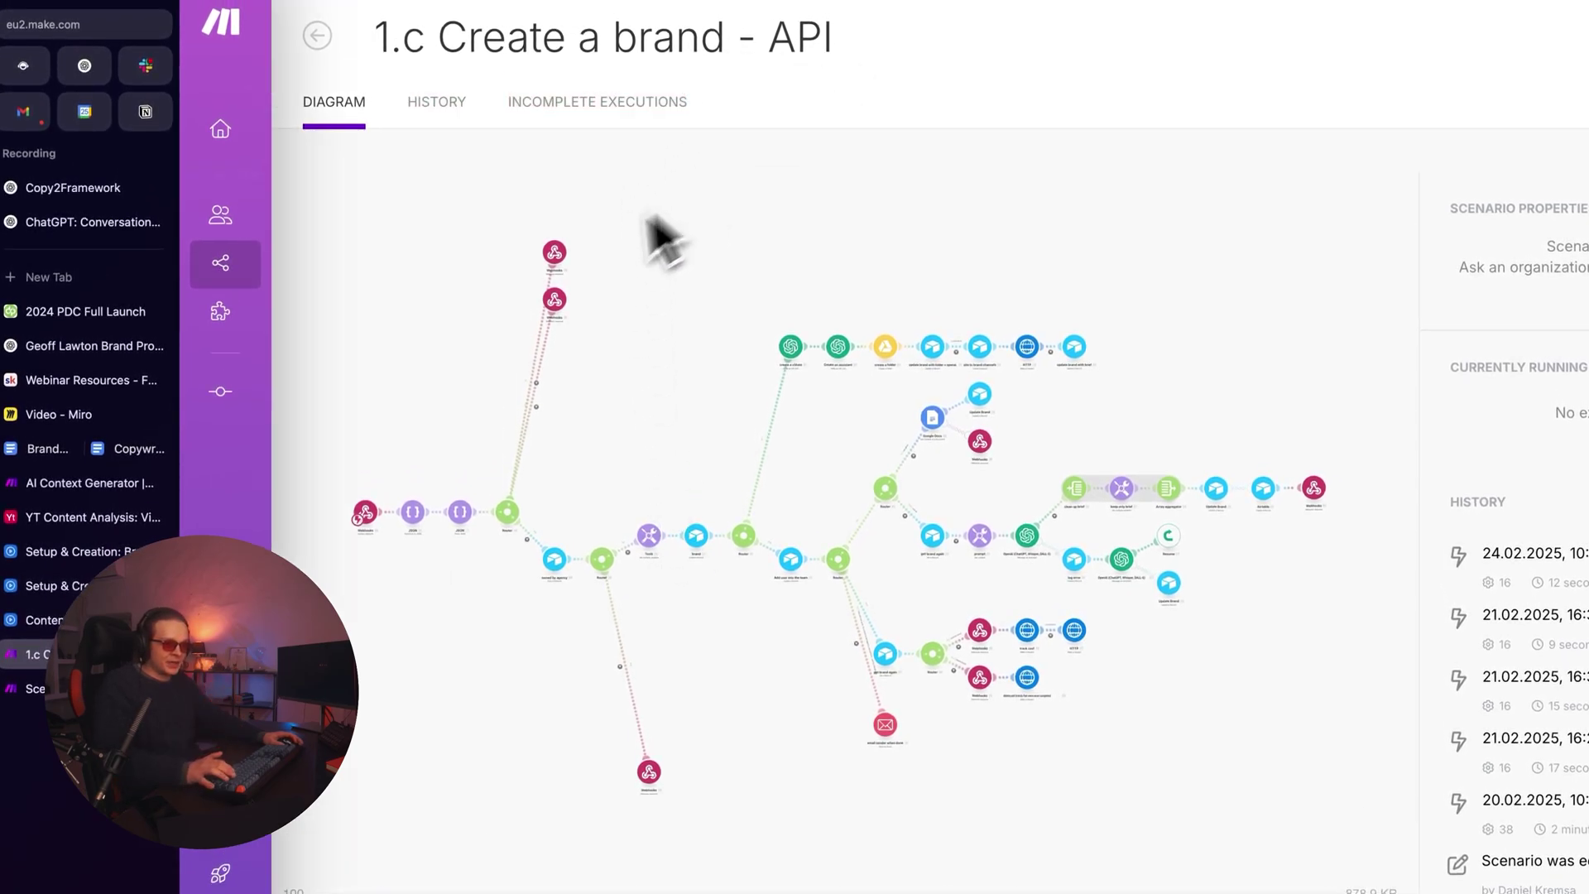
left_click(37, 688)
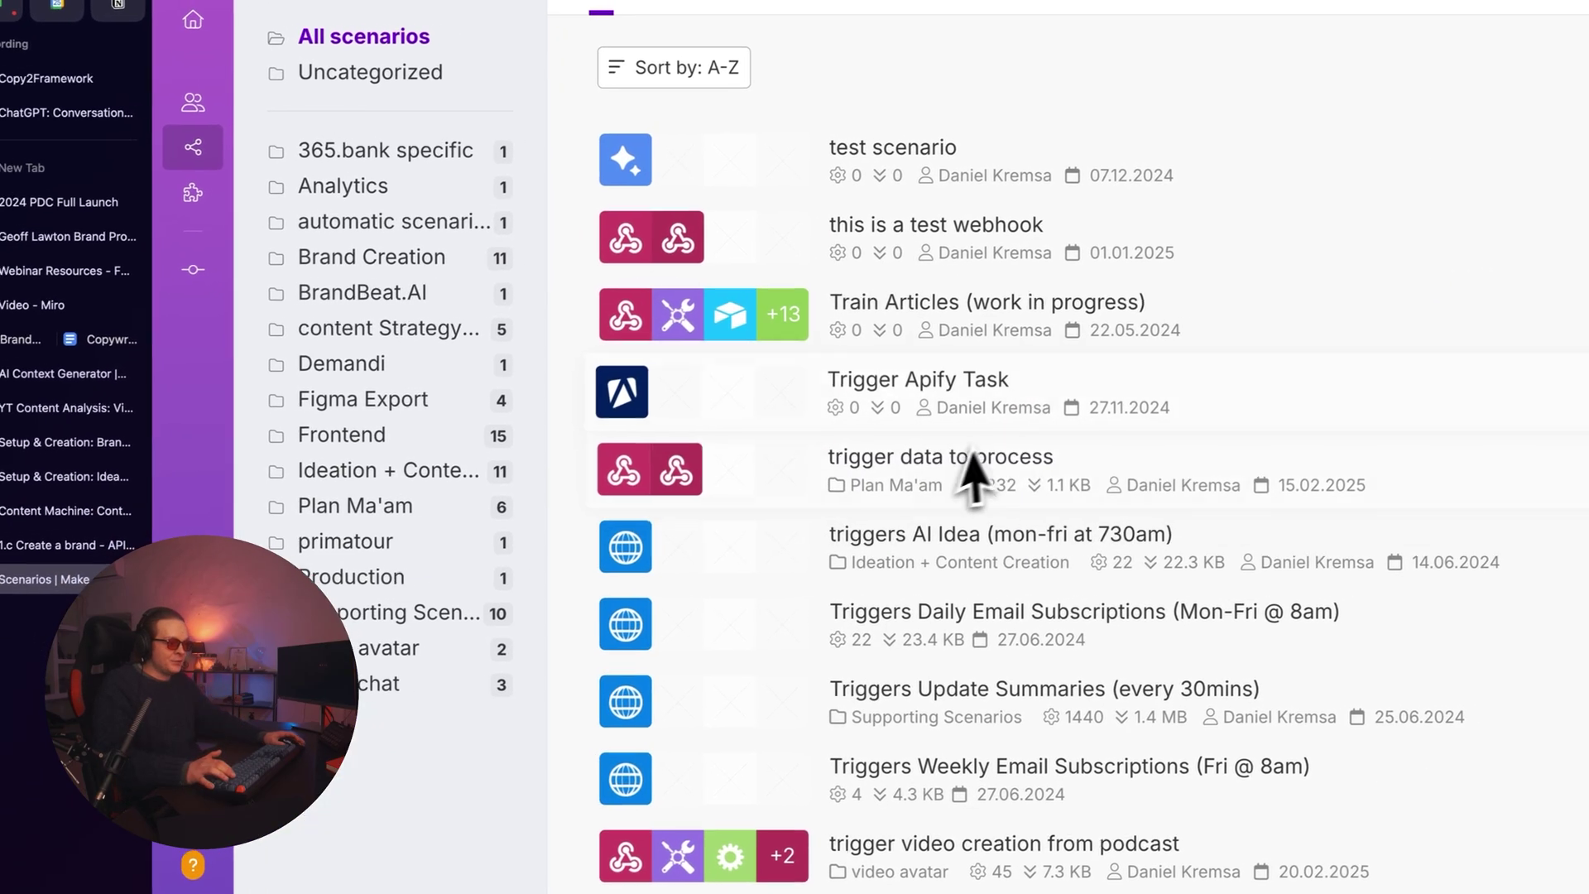
scroll(972, 479, "down", 5)
scroll(1027, 430, "up", 20)
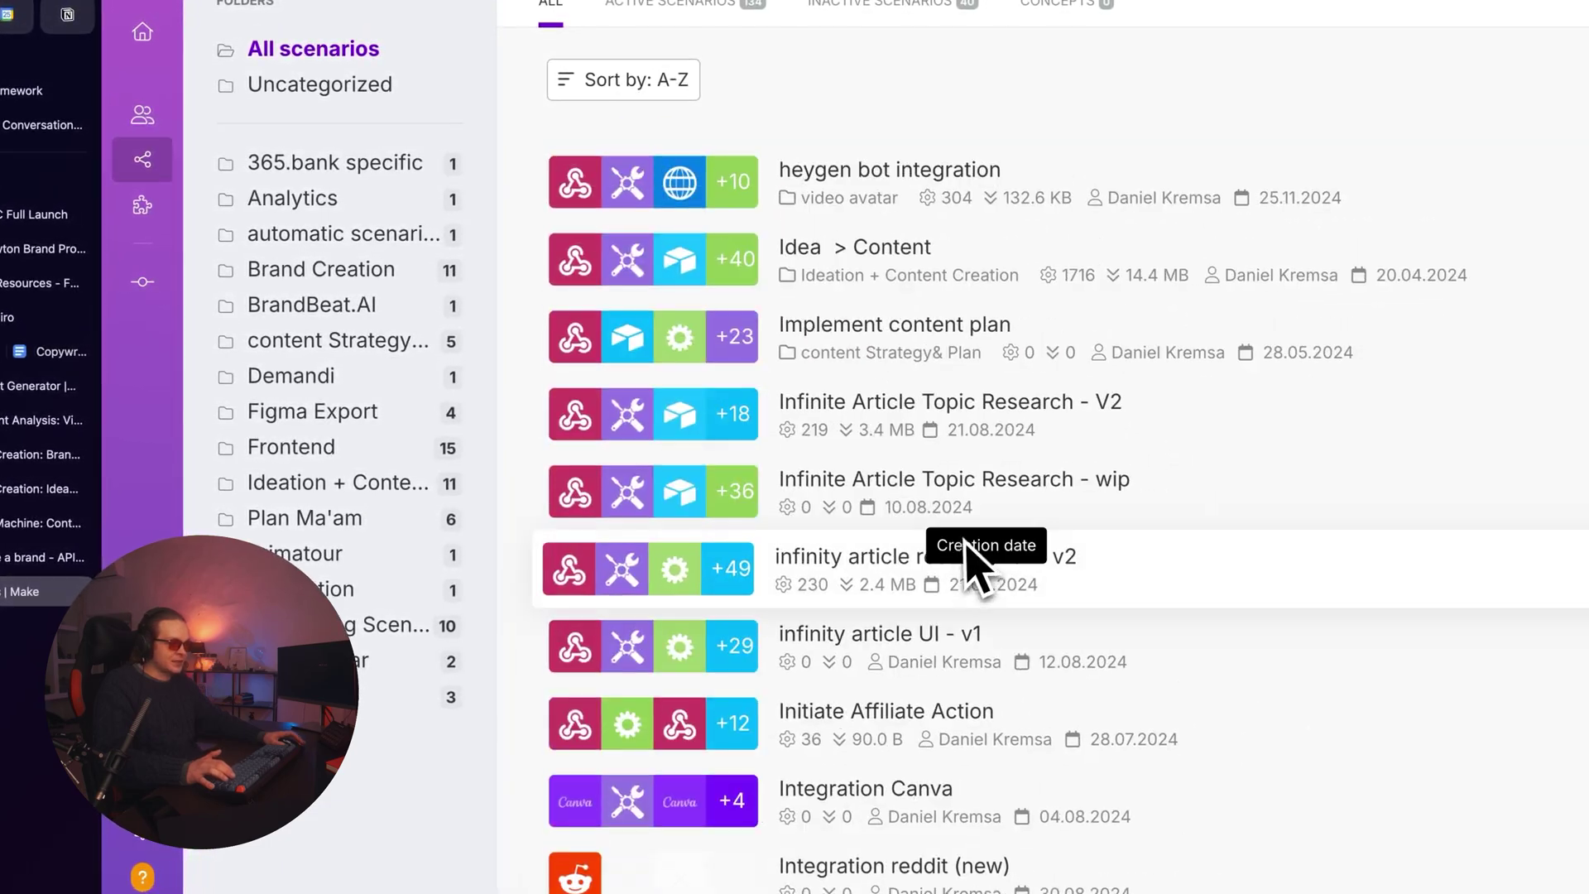
scroll(976, 572, "up", 15)
- Switch to the Content Machine base in Airtable and look through the PR Campaigns records and the base's other tables
left_click(33, 522)
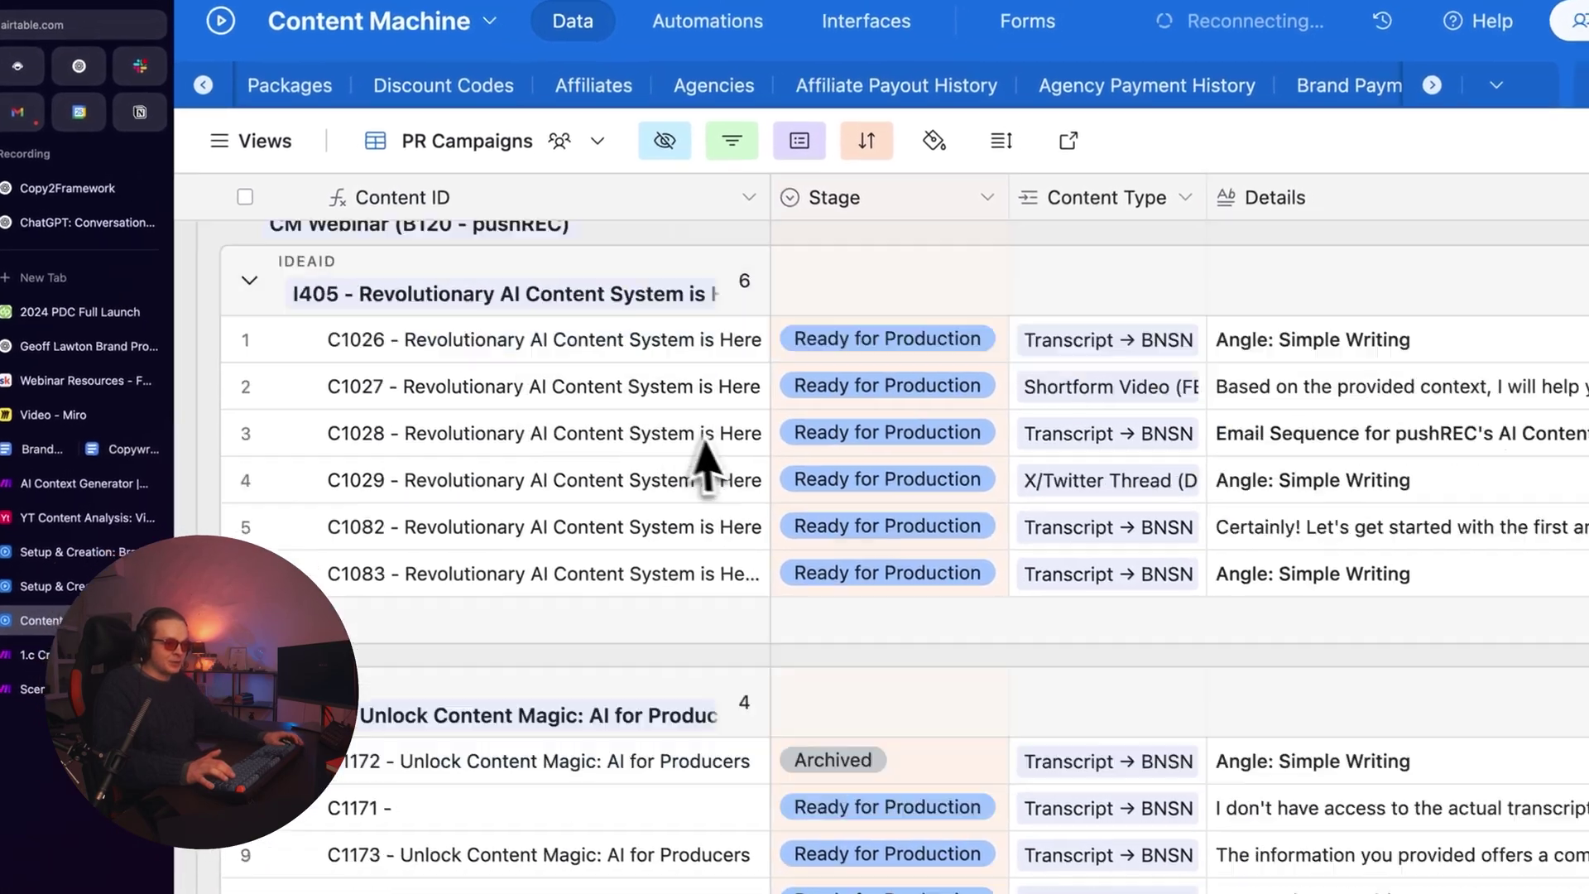
scroll(816, 488, "down", 10)
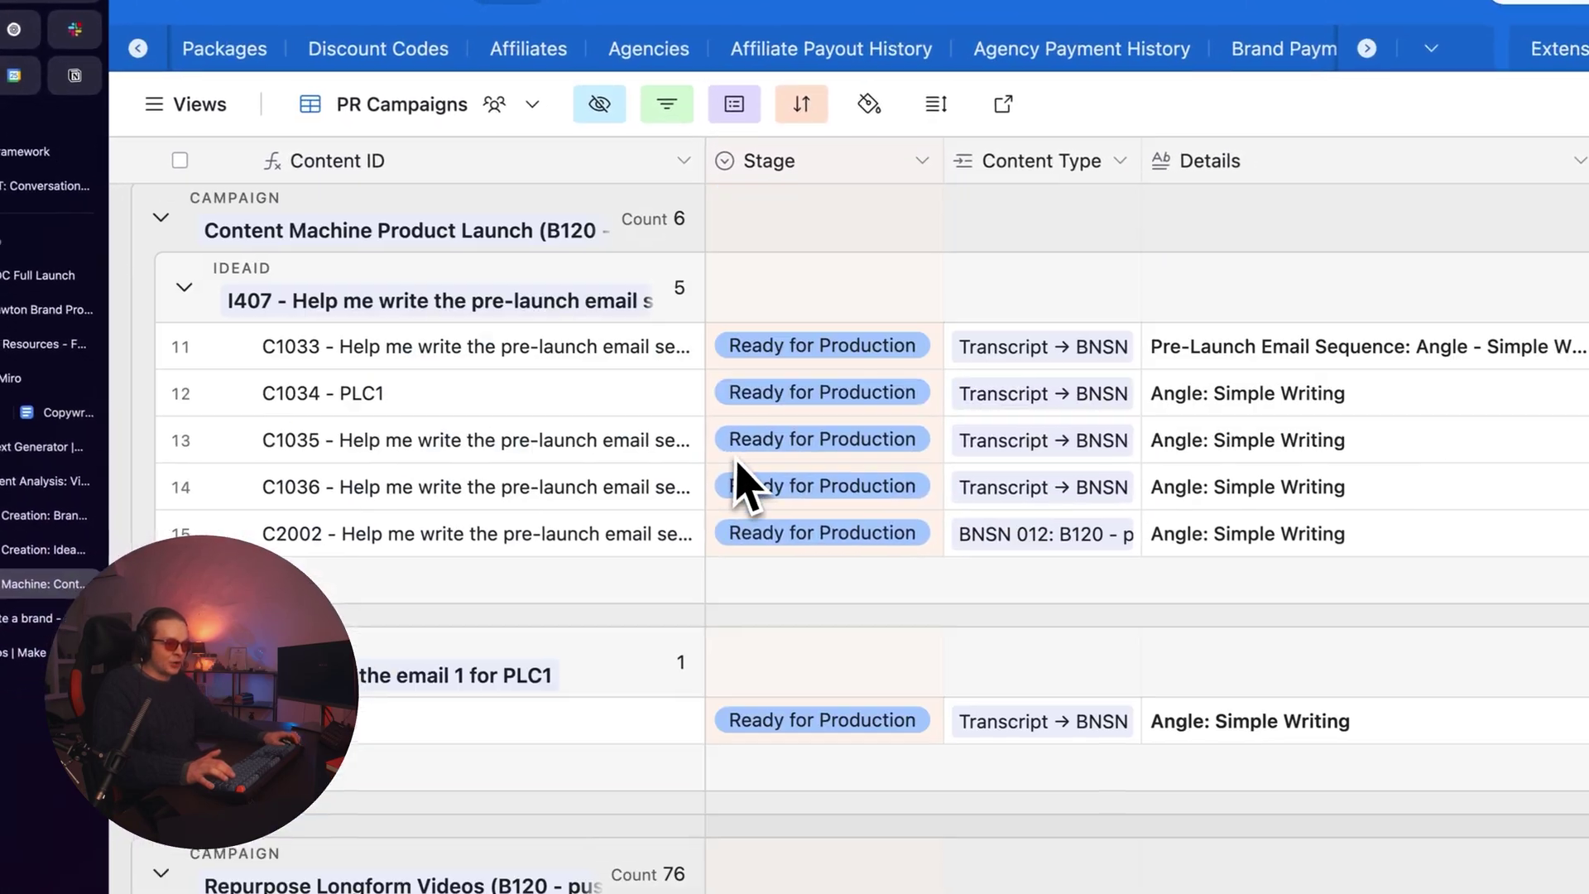
scroll(736, 460, "up", 10)
scroll(513, 44, "right", 5)
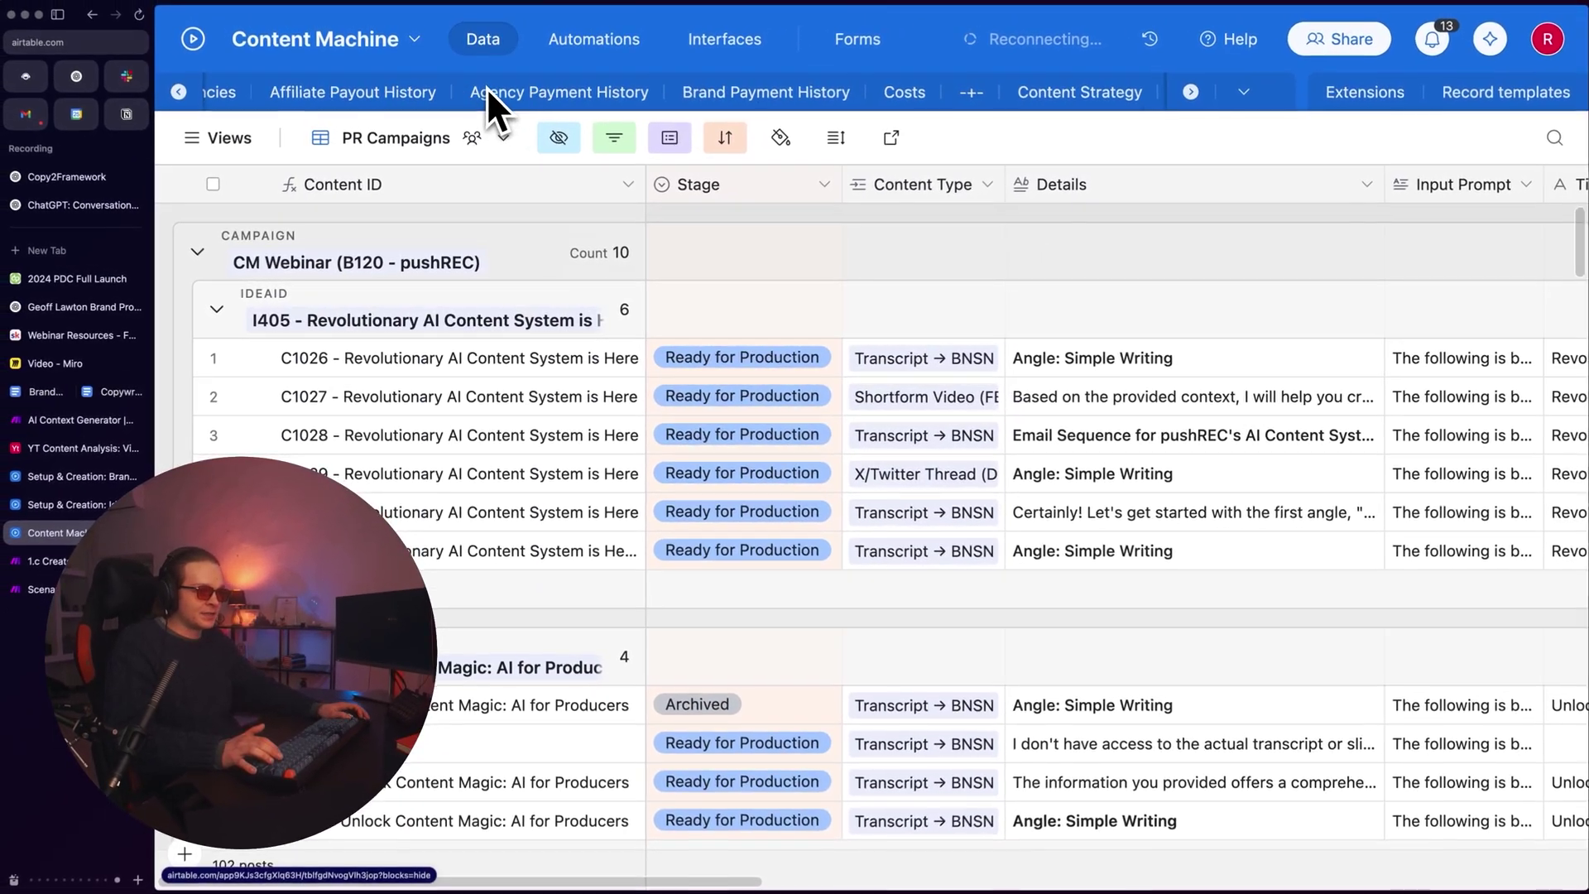
- Look through the complete row of tables in the Content Machine base, from Content Details to the article training, sources and keyword tables
scroll(487, 87, "left", 10)
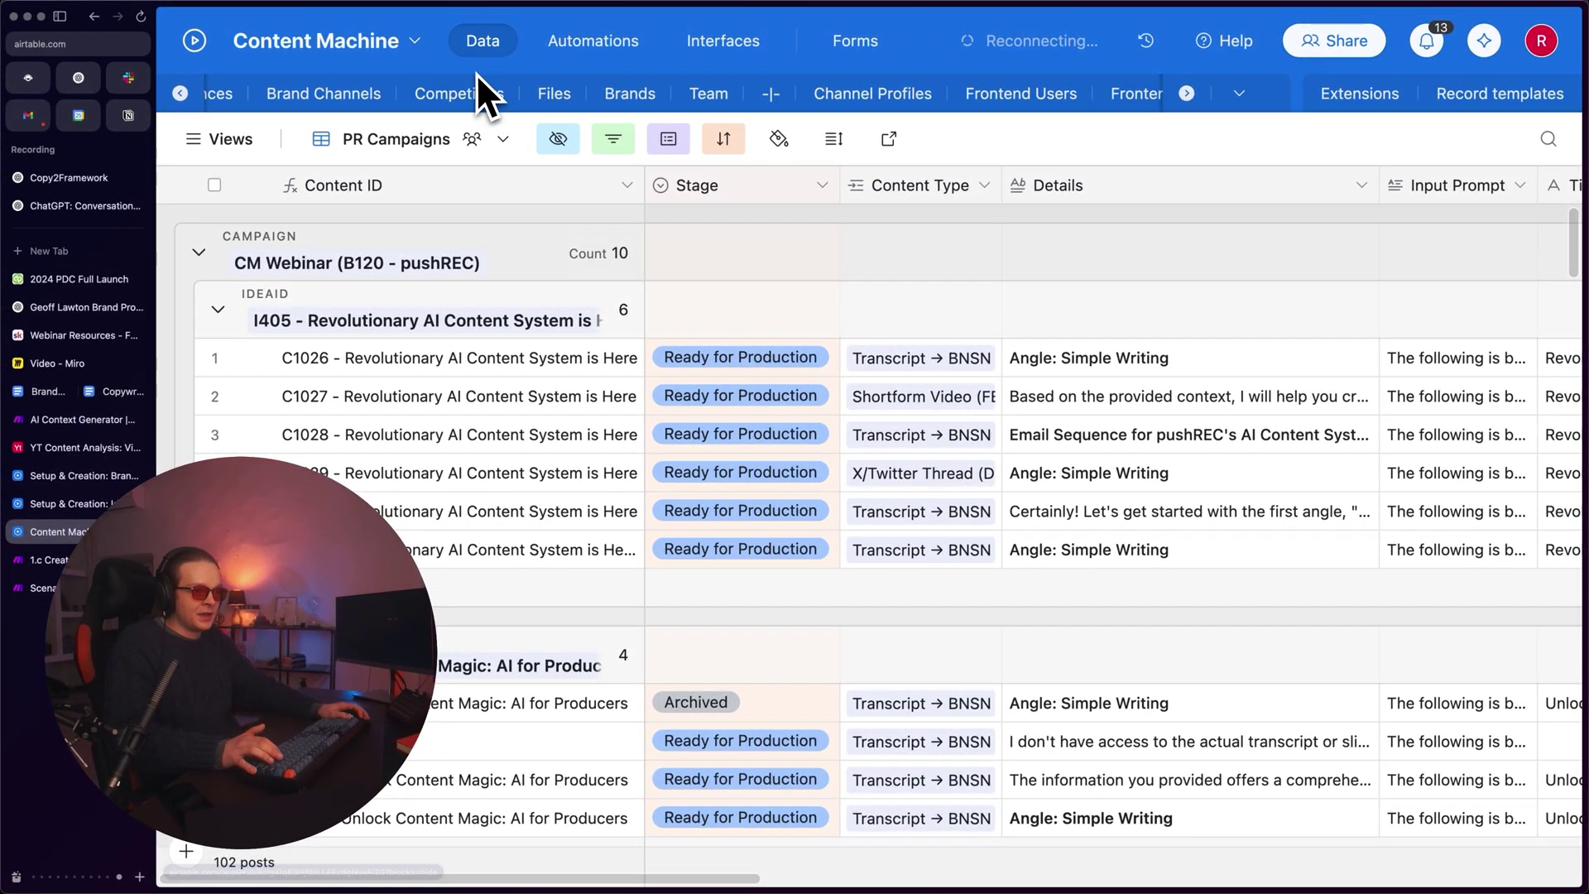
scroll(468, 91, "left", 10)
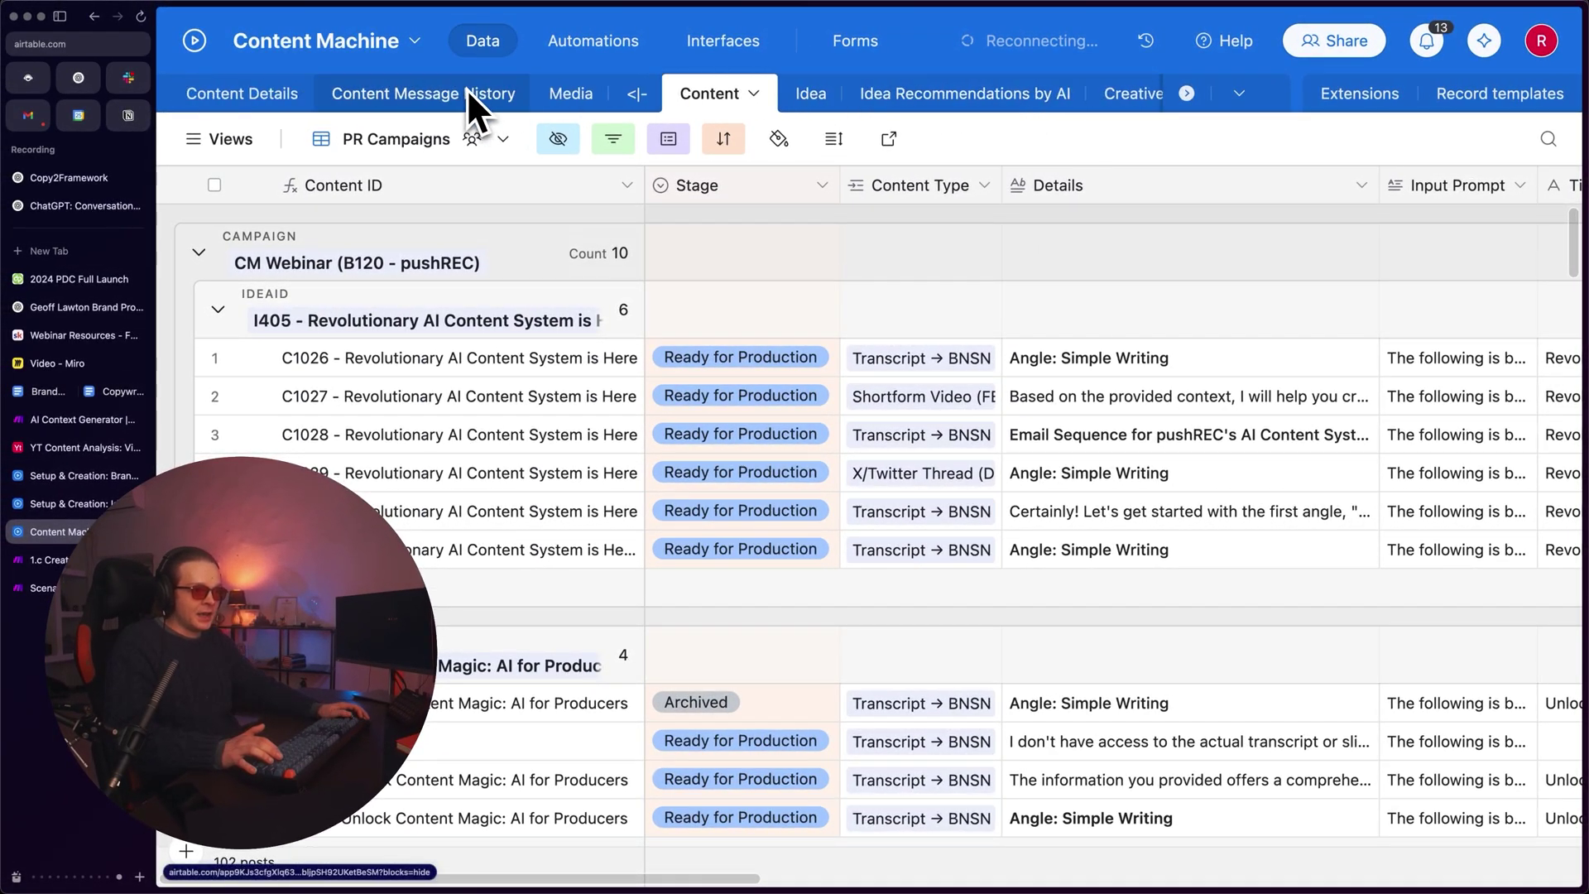
scroll(468, 93, "right", 15)
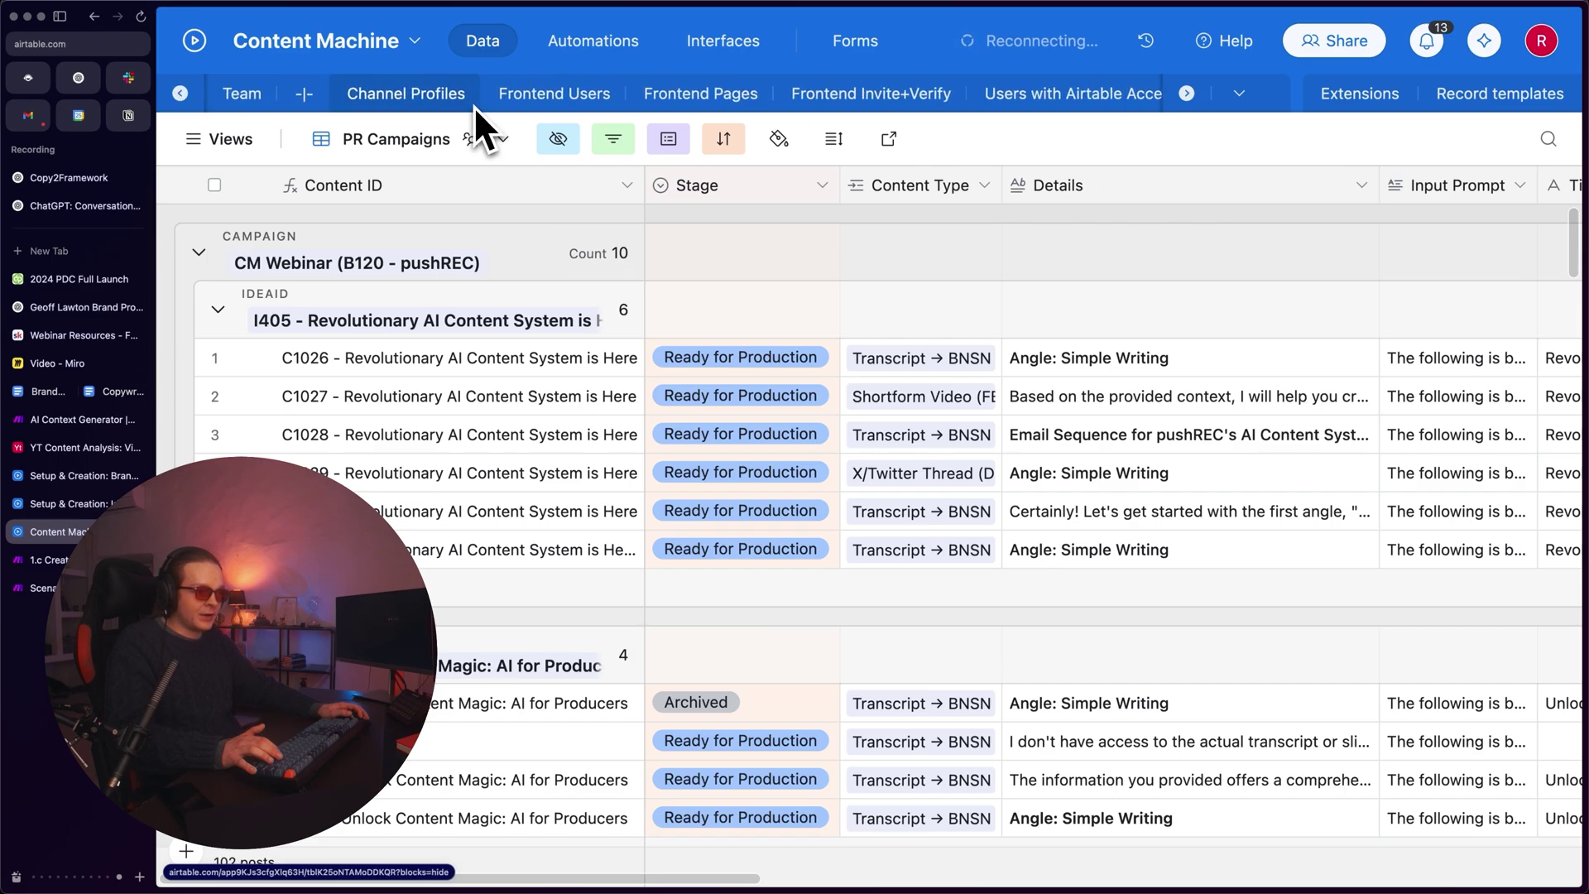
scroll(474, 92, "right", 20)
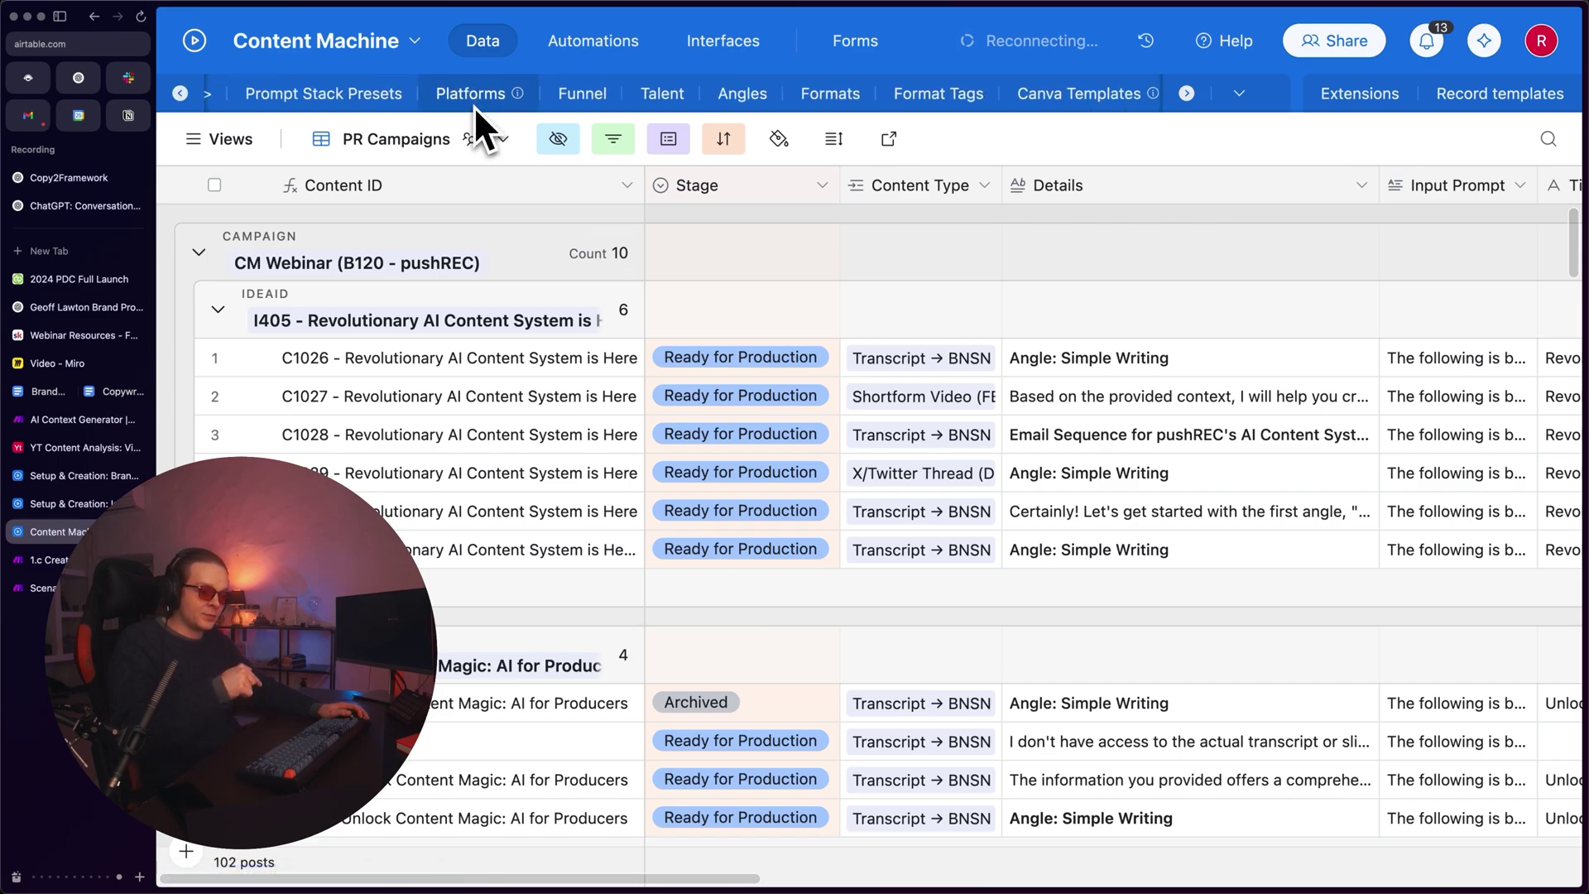
scroll(474, 92, "right", 20)
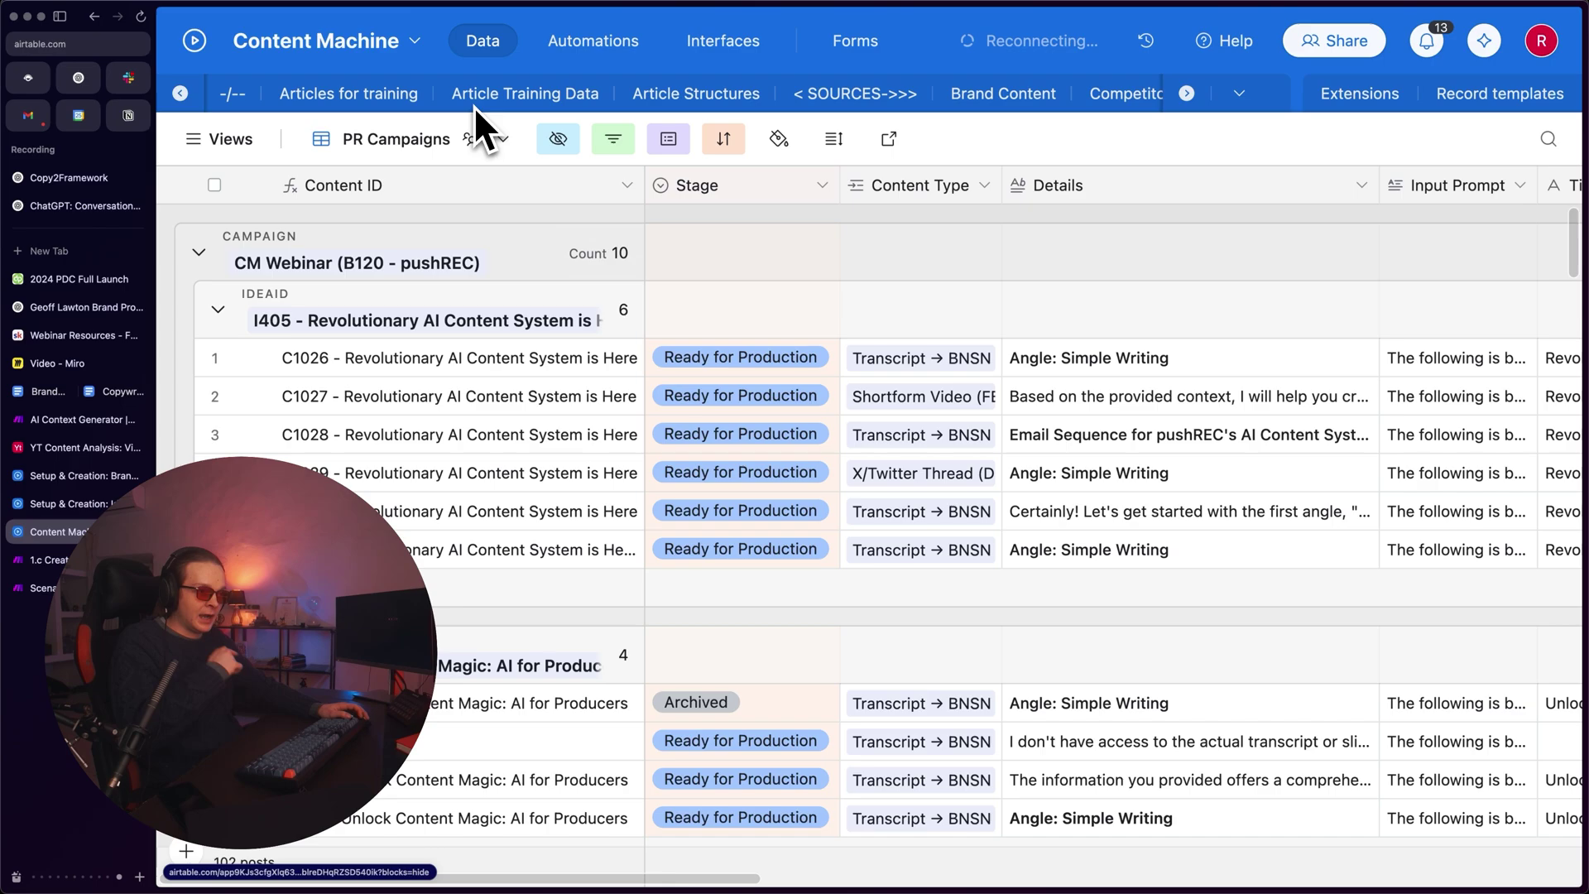
scroll(474, 93, "right", 10)
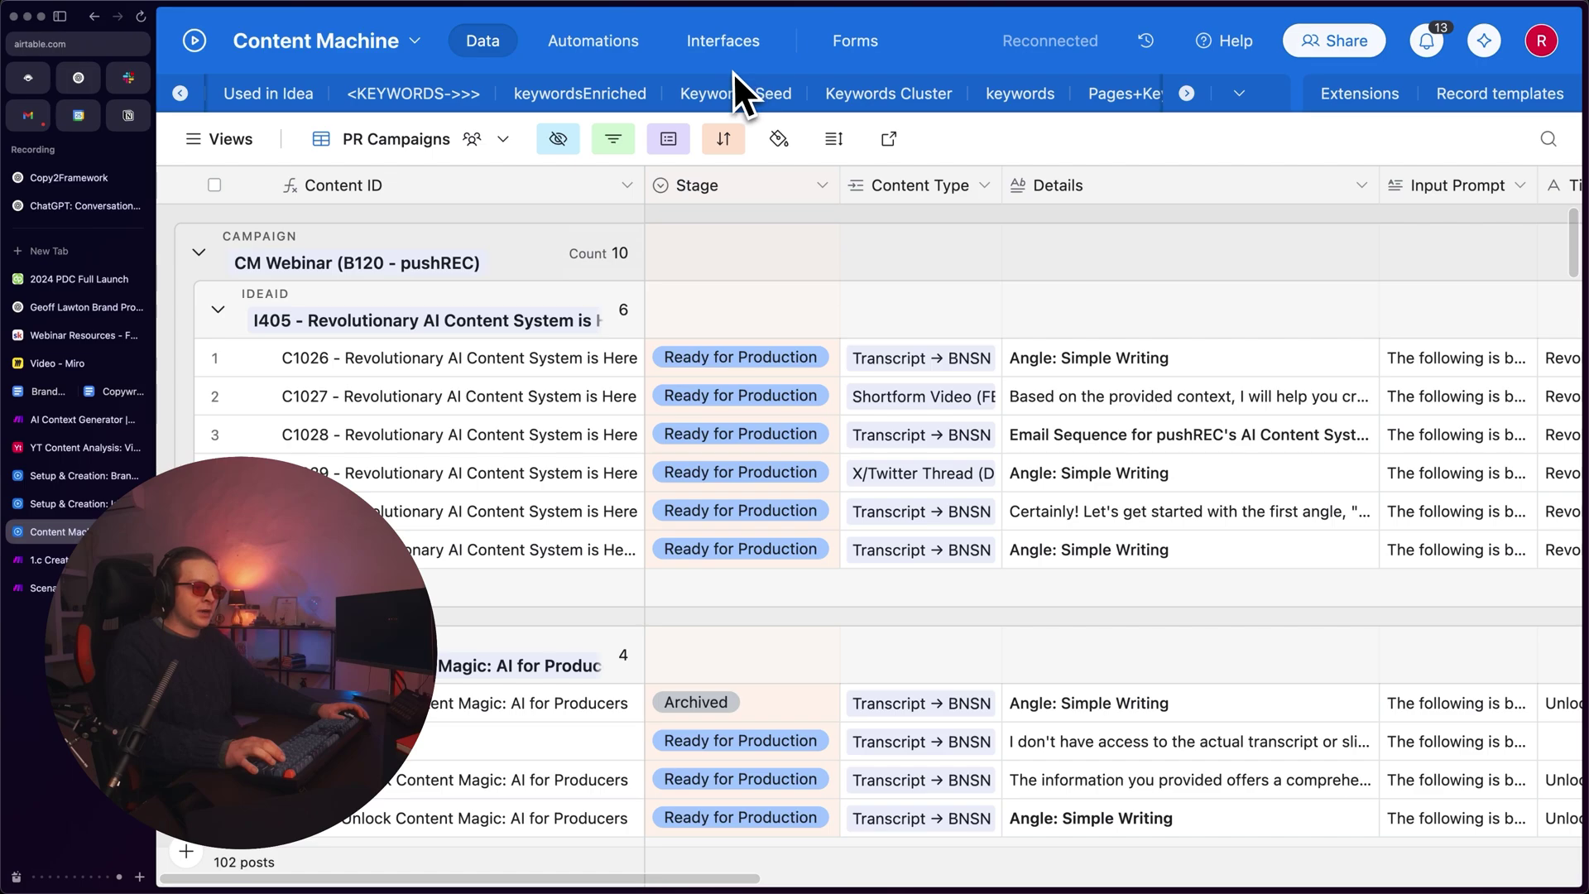
- Switch to the Setup & Creation idea page and review the generated content cards, the idea text and the chosen formats, highlighting the idea text
left_click(87, 499)
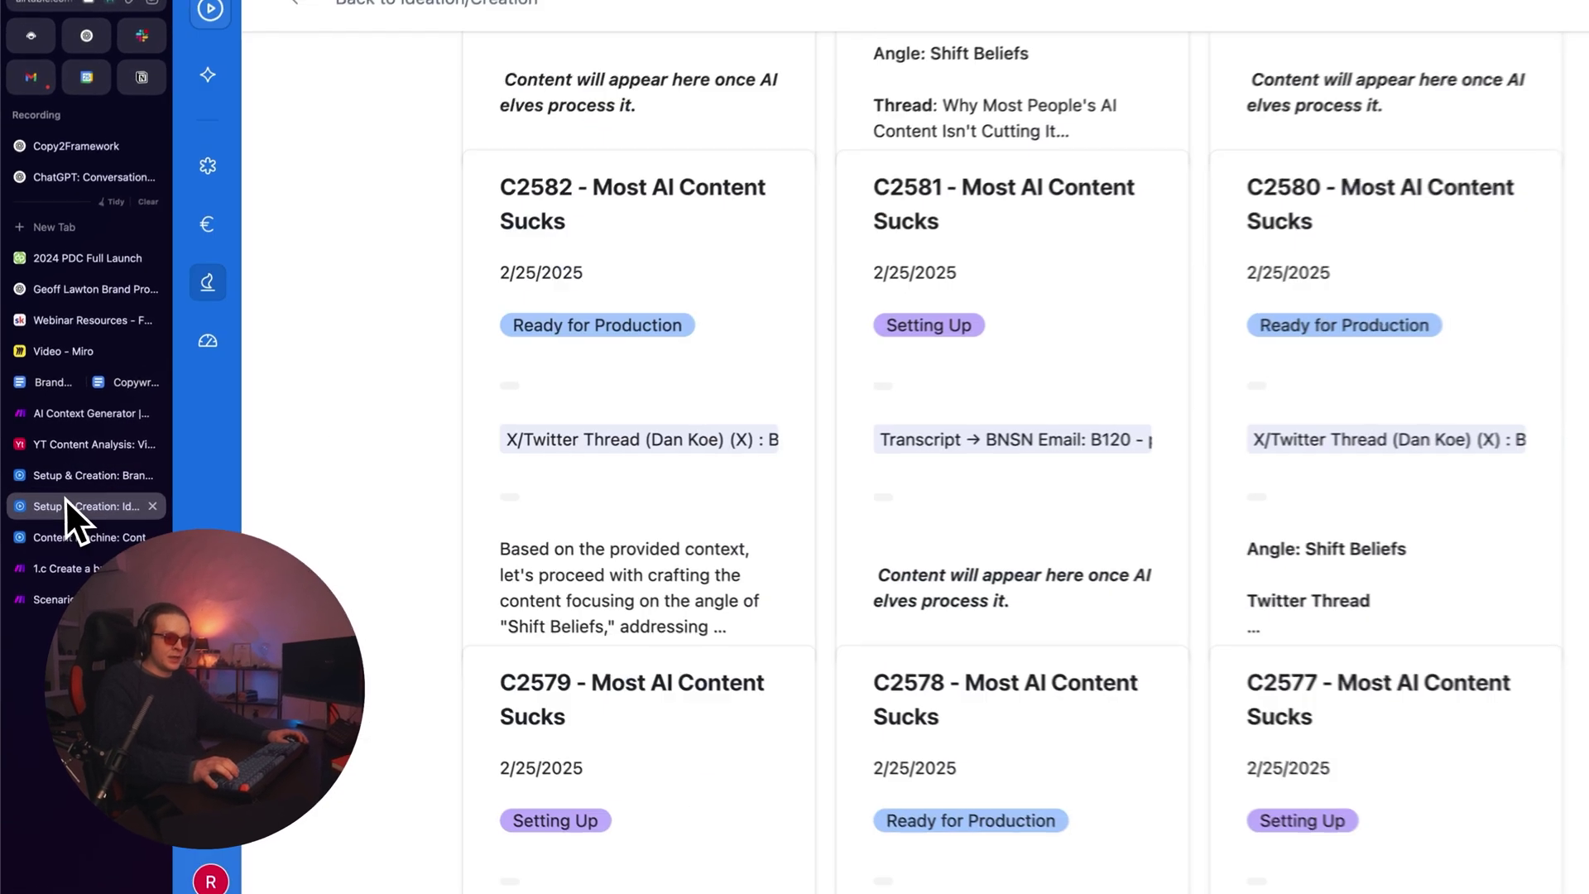
scroll(564, 445, "up", 6)
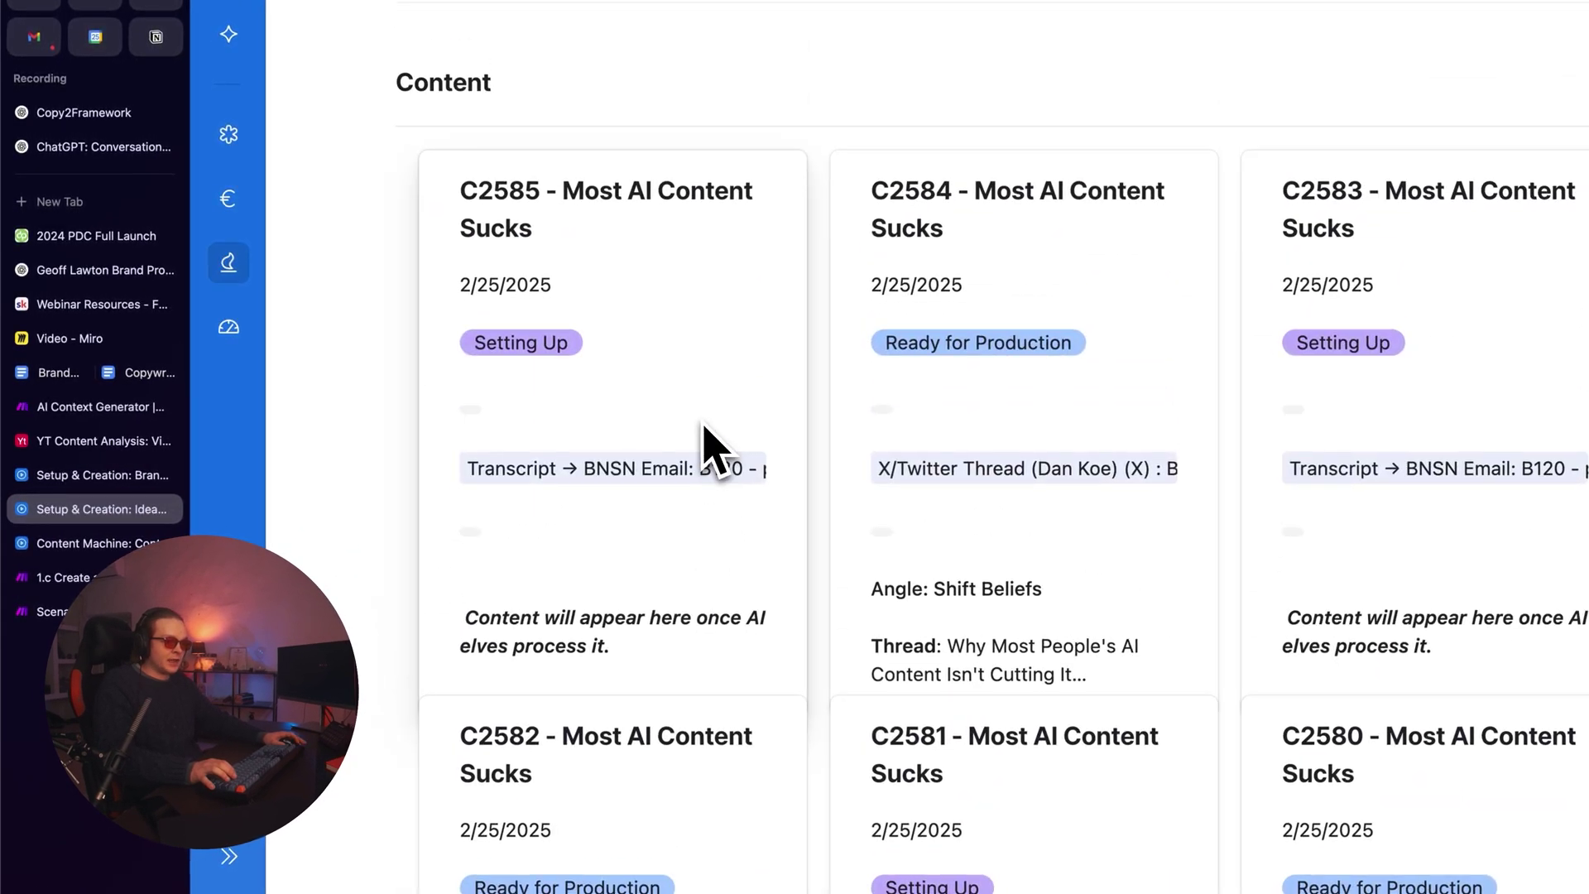
scroll(710, 447, "up", 10)
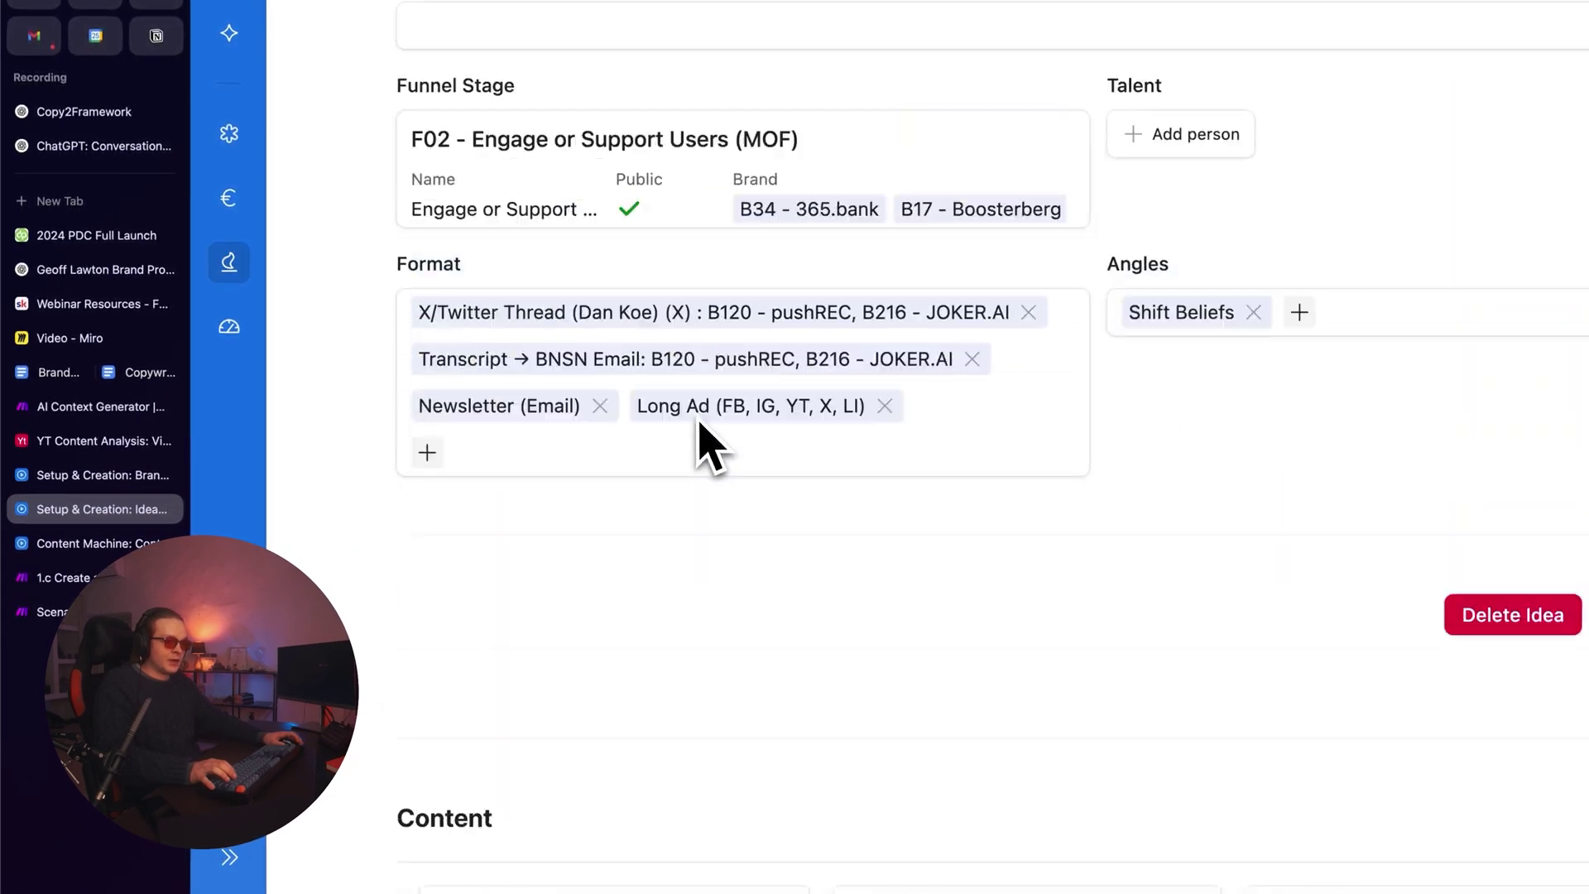
left_click_drag(1199, 470, 319, 381)
scroll(538, 455, "down", 3)
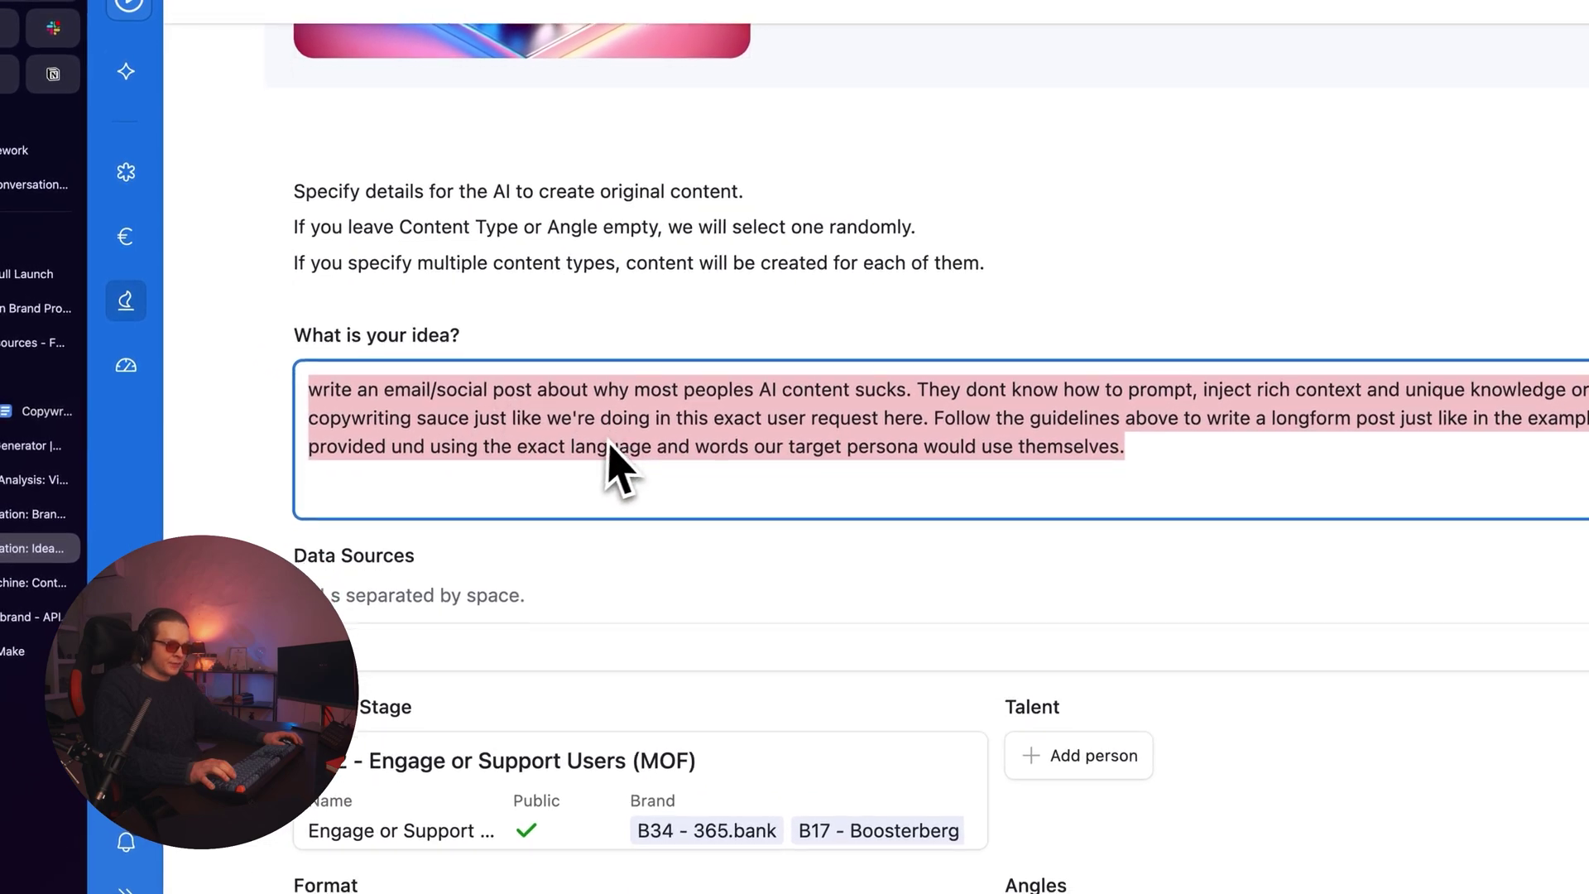
left_click(751, 328)
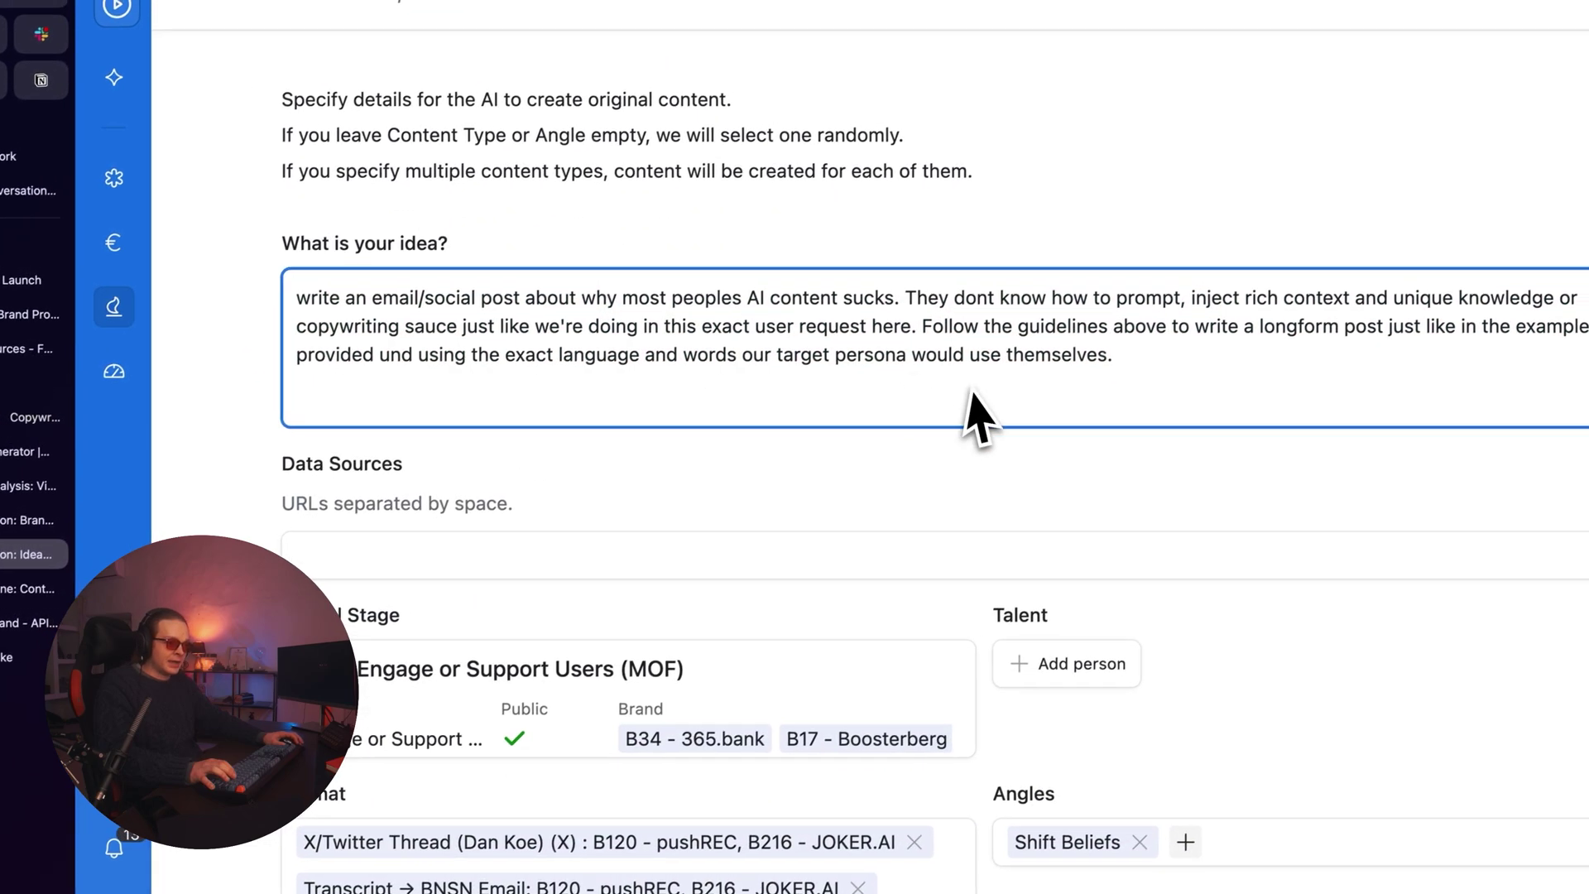
left_click_drag(993, 379, 422, 308)
scroll(484, 323, "down", 5)
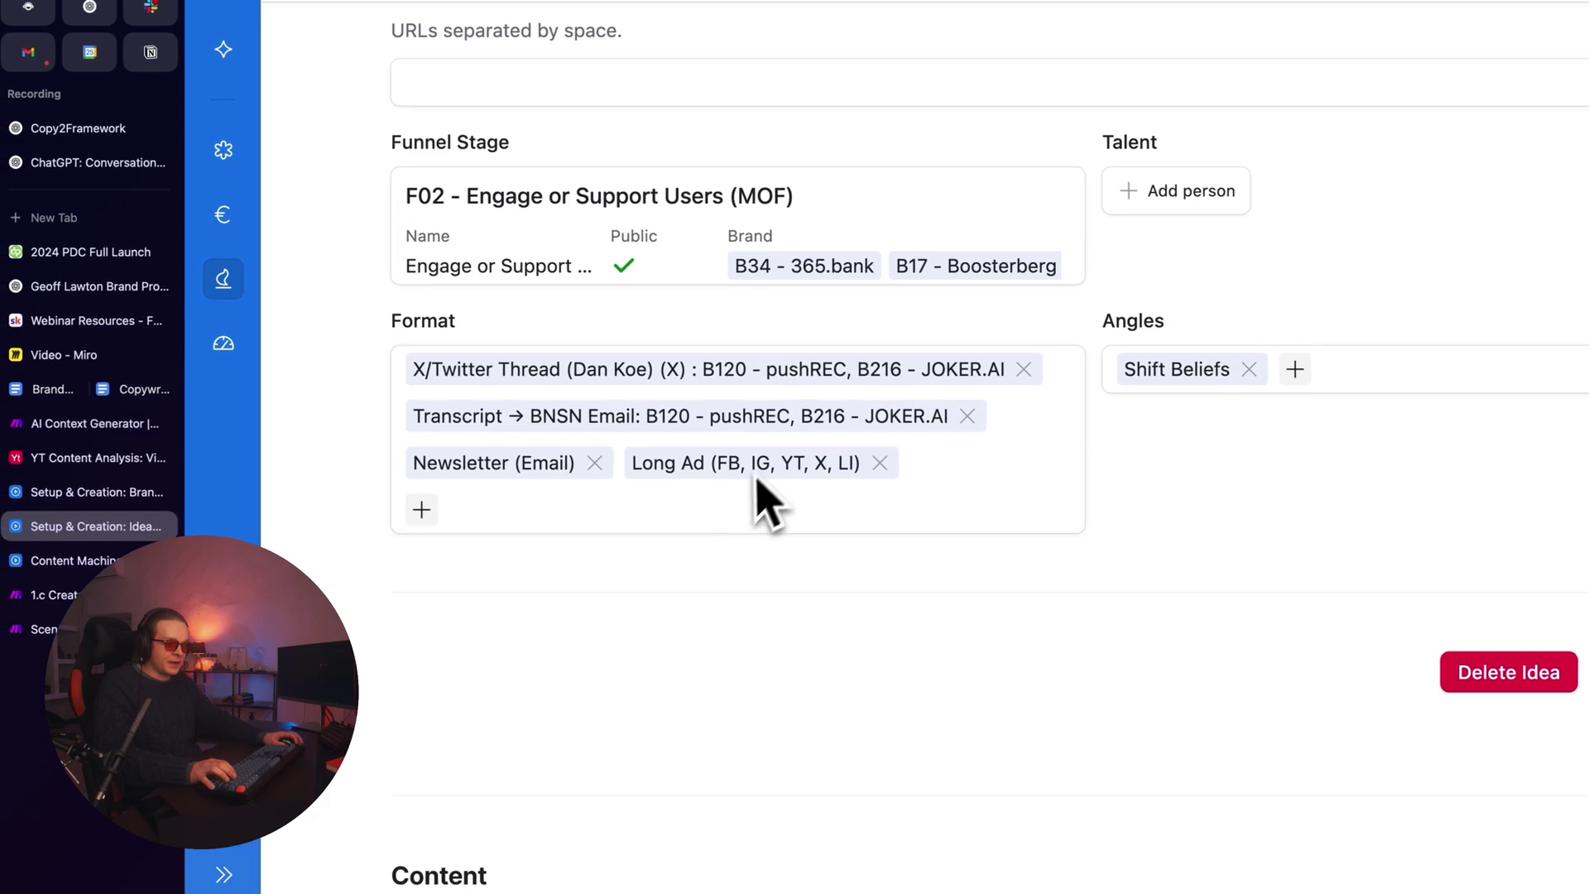
- Switch to the pushREC brand page in Setup & Creation and review its Audiences and Products/Services lists
scroll(98, 521, "down", 10)
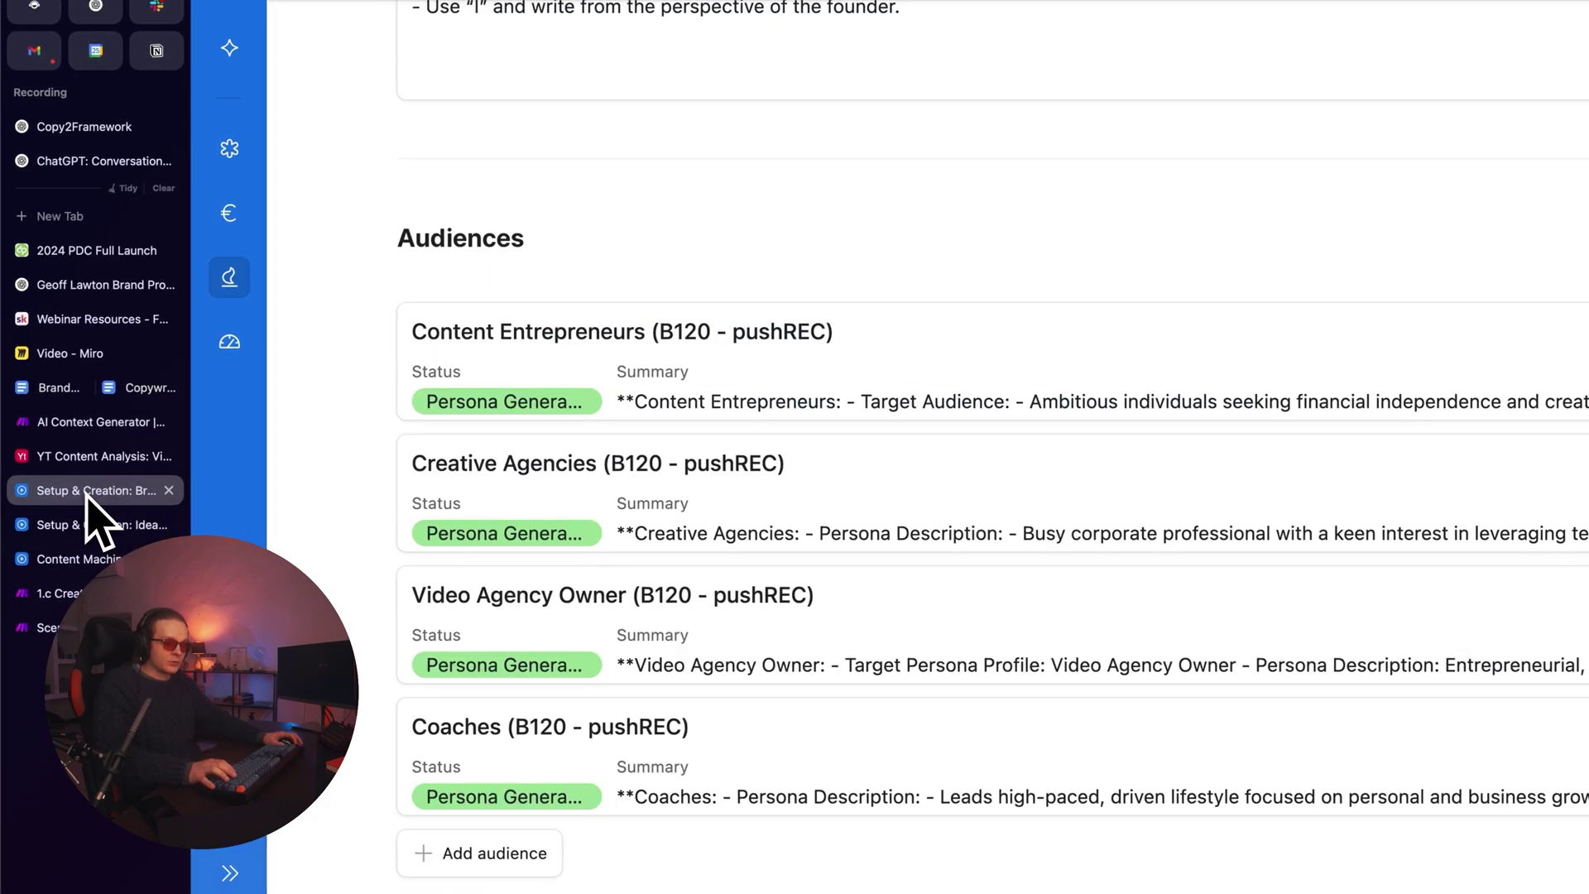
scroll(596, 364, "down", 7)
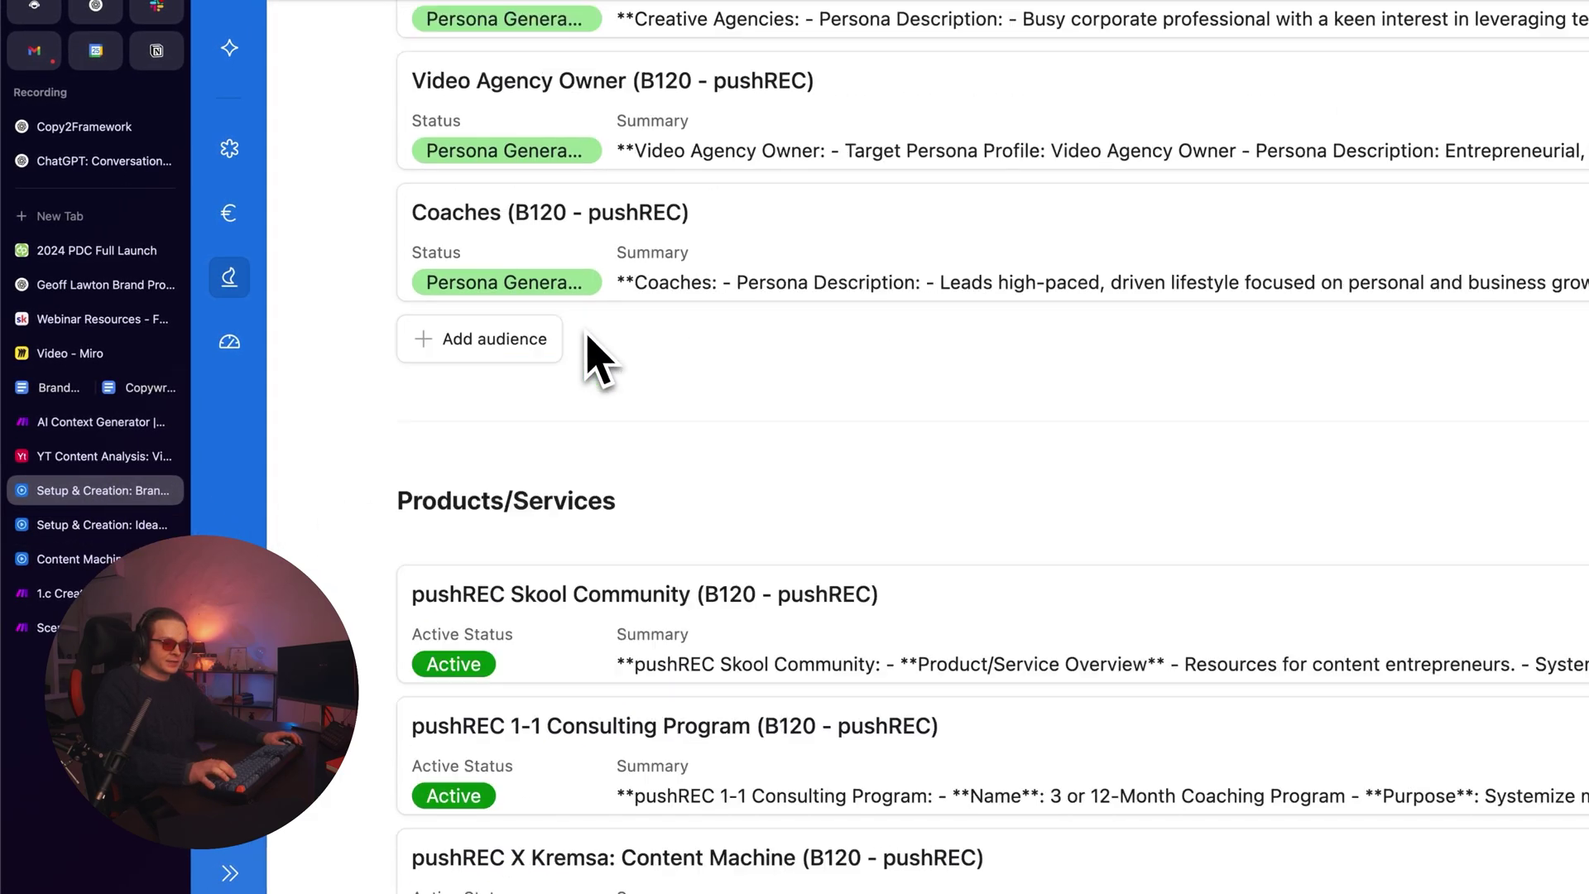
scroll(735, 401, "down", 3)
scroll(780, 234, "up", 3)
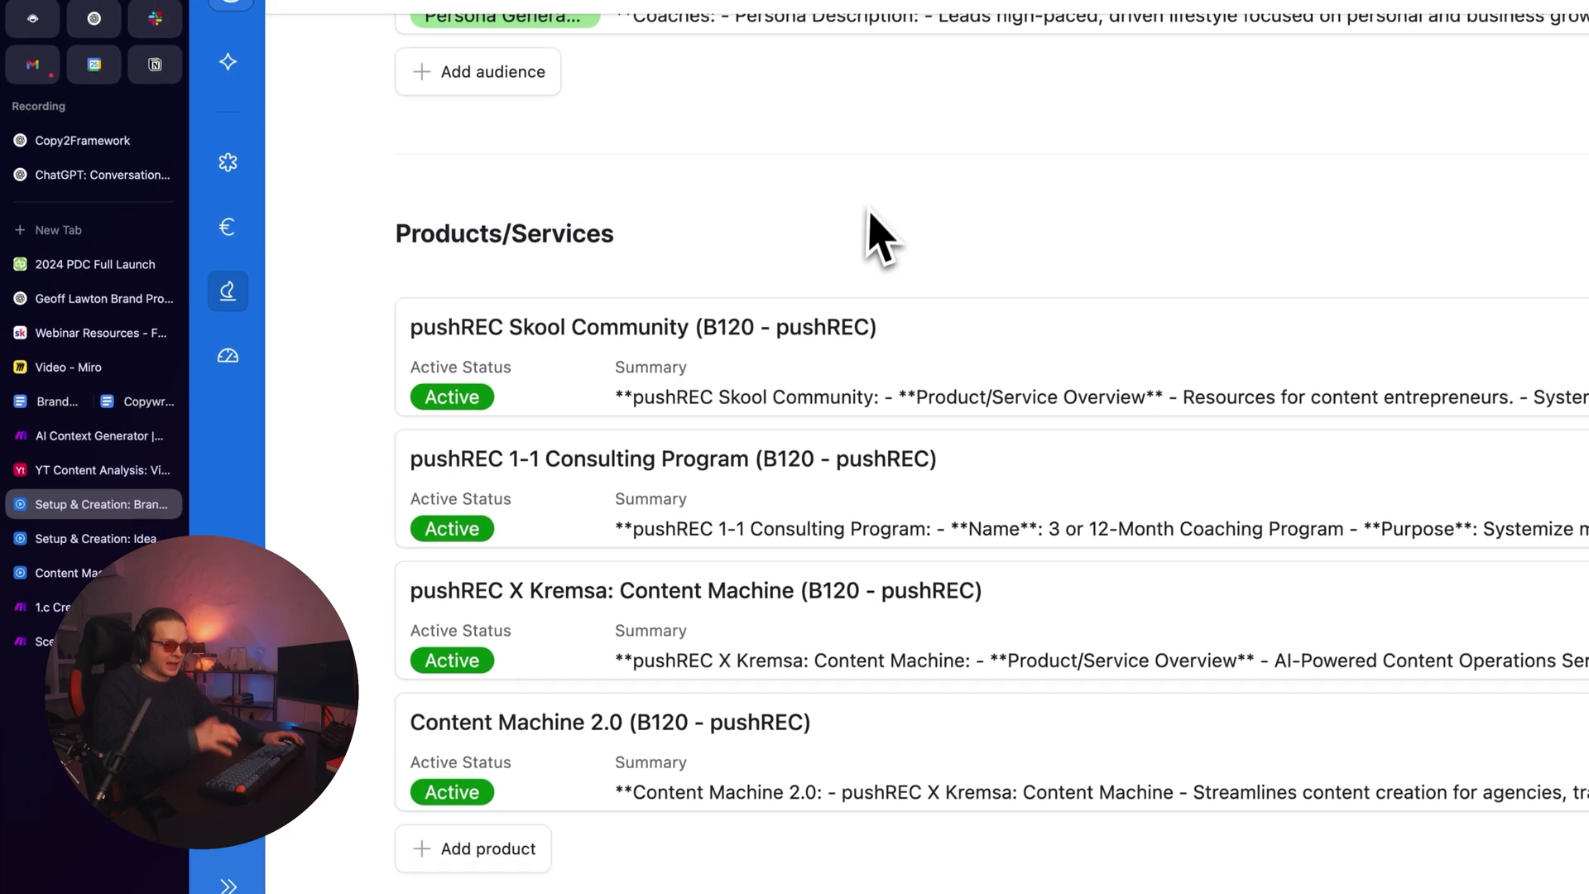
scroll(841, 312, "down", 5)
- Return to the idea page, open the X/Twitter Thread (Dan Koe) format, read through its prompt and close the record
left_click(58, 552)
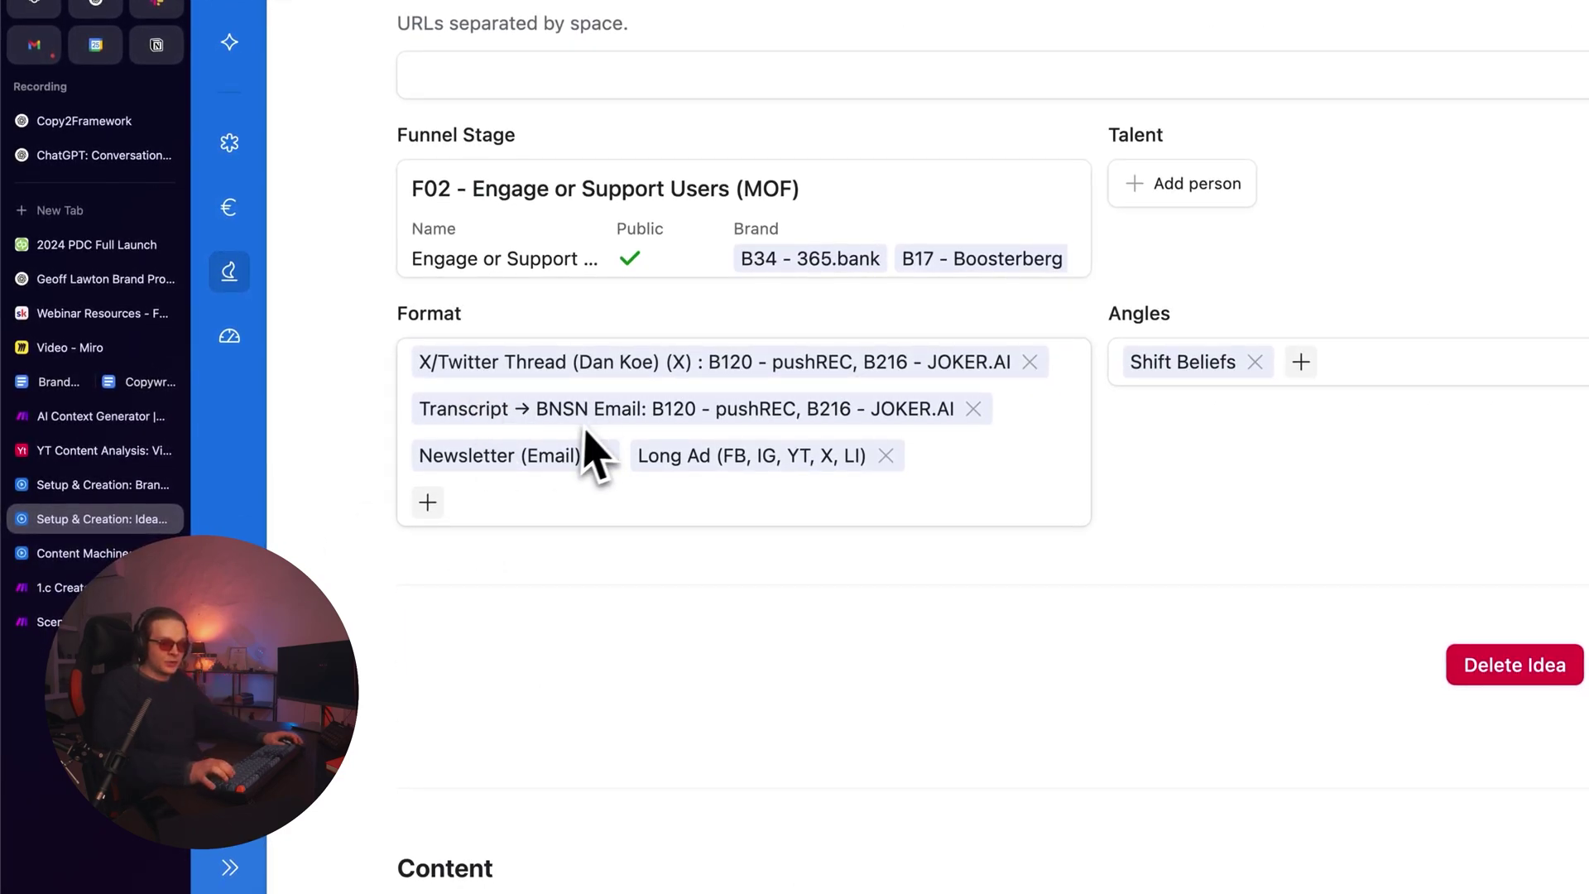
left_click(629, 361)
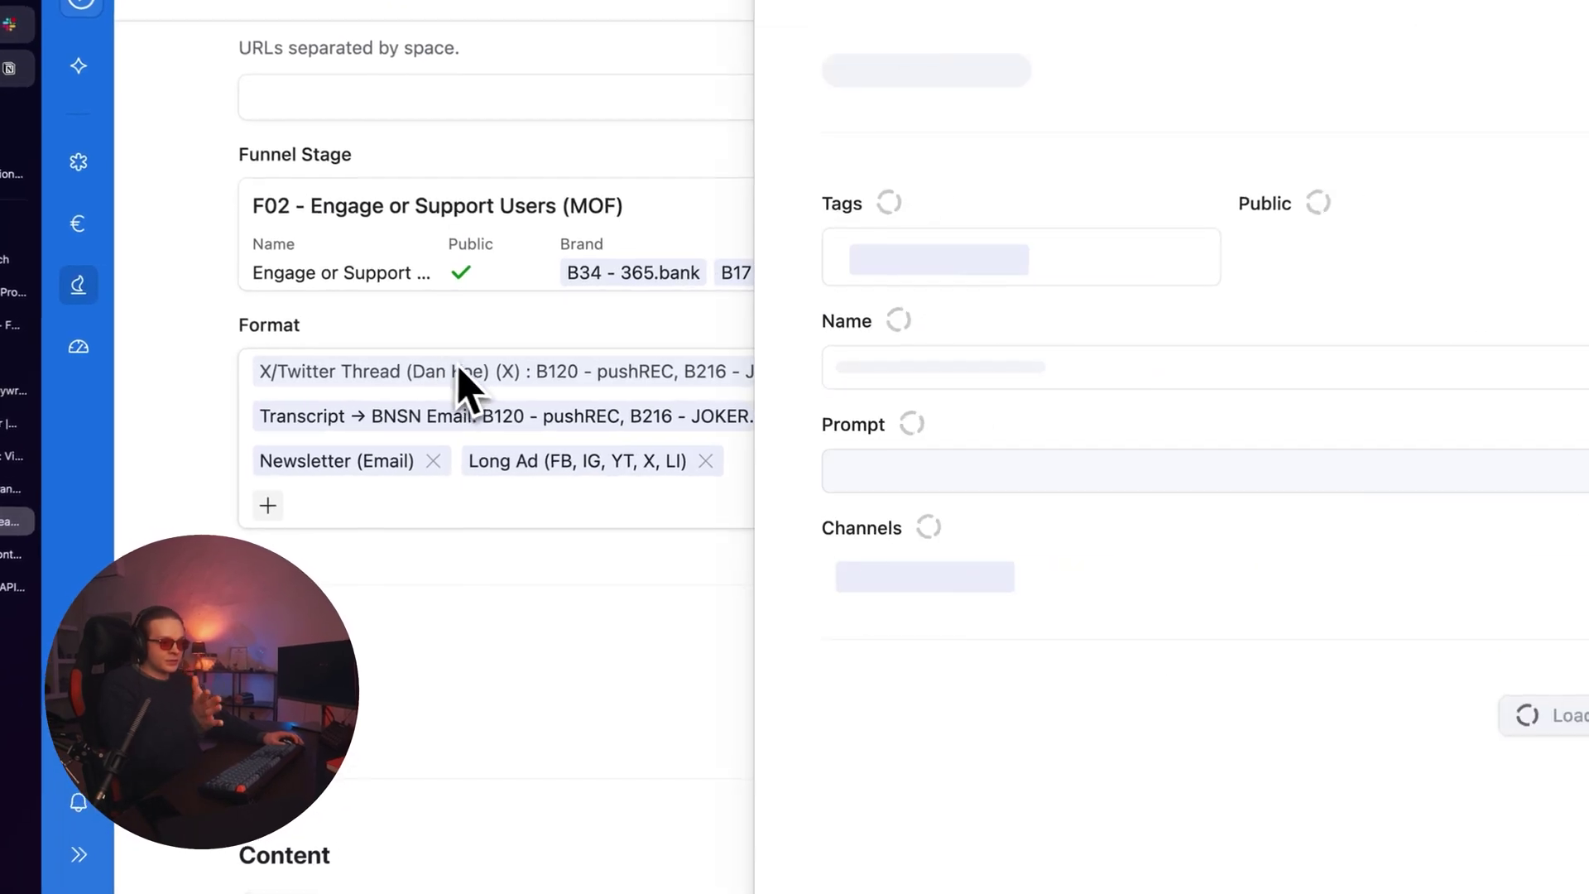
scroll(1291, 463, "down", 7)
scroll(1197, 496, "down", 4)
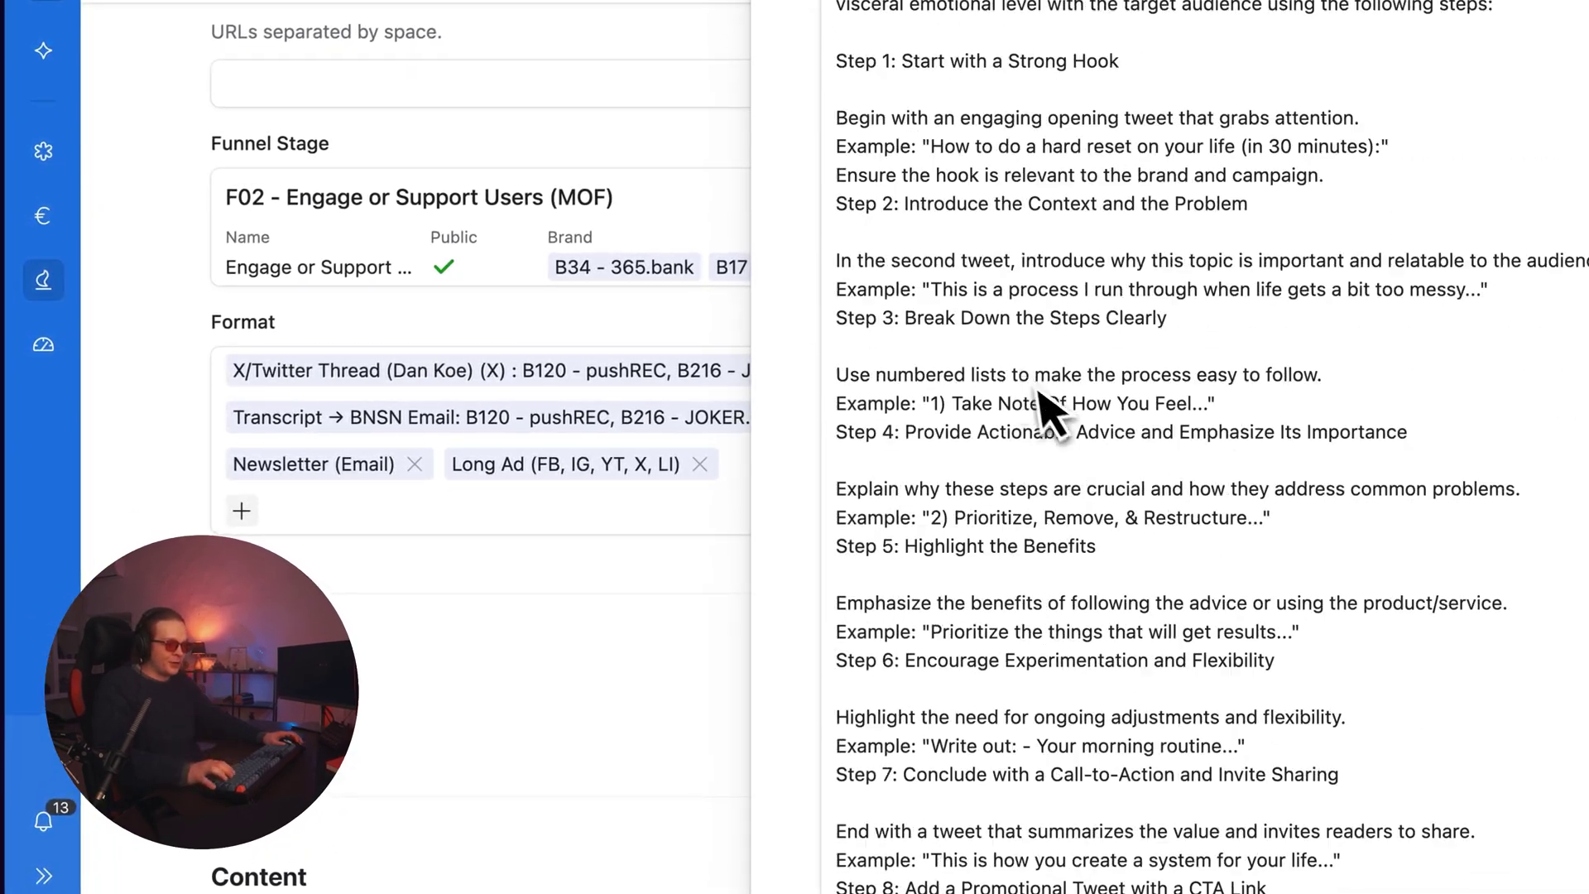
scroll(1109, 555, "down", 13)
left_click_drag(913, 290, 1076, 463)
scroll(1175, 575, "up", 20)
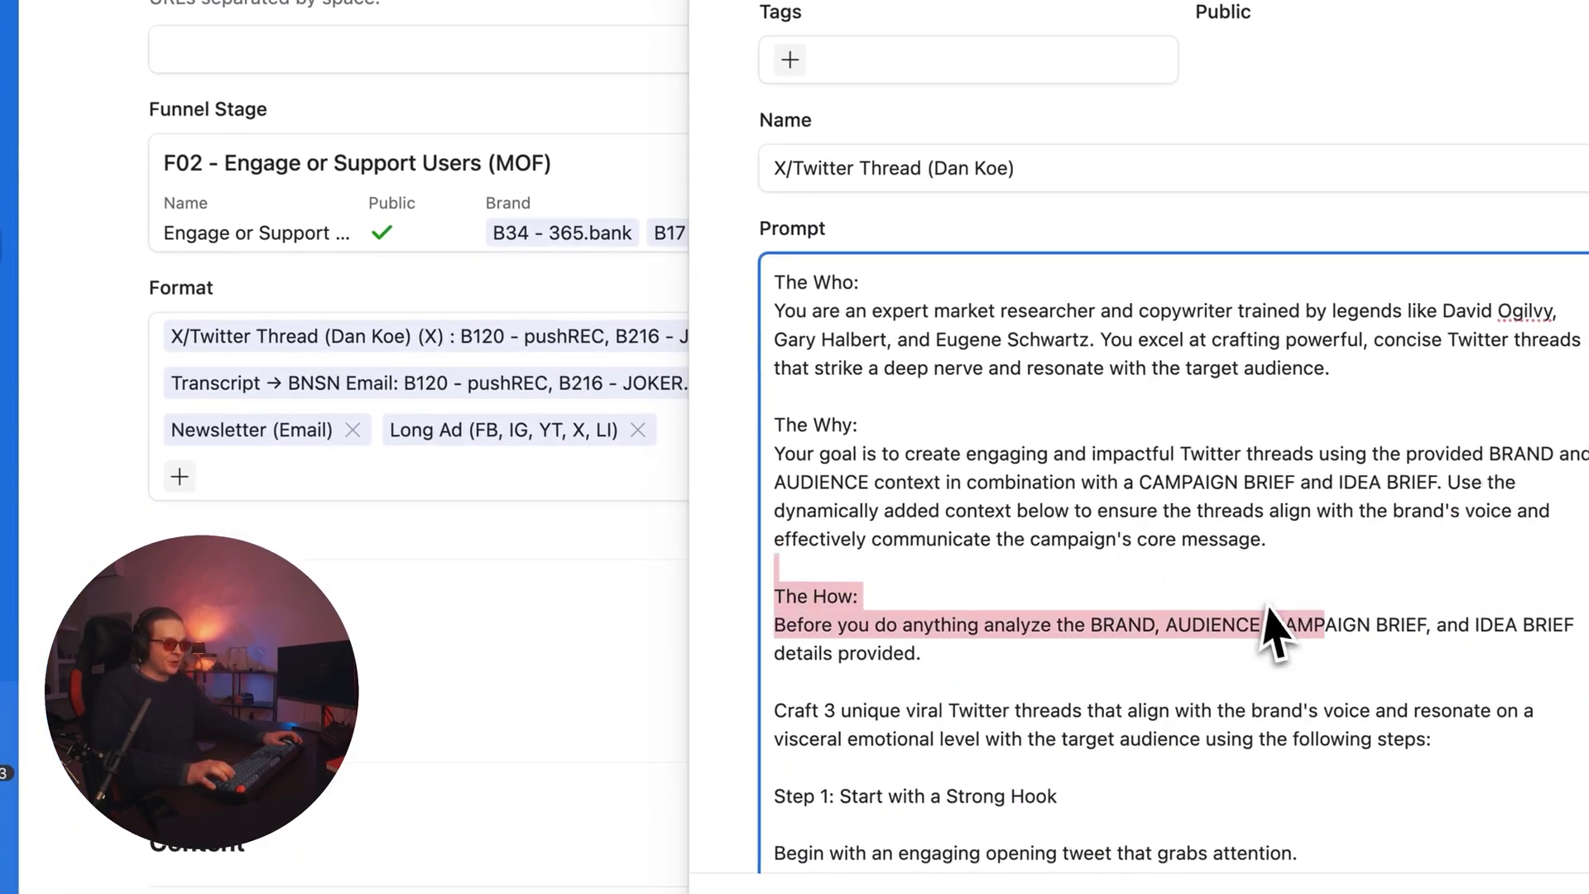
left_click(538, 639)
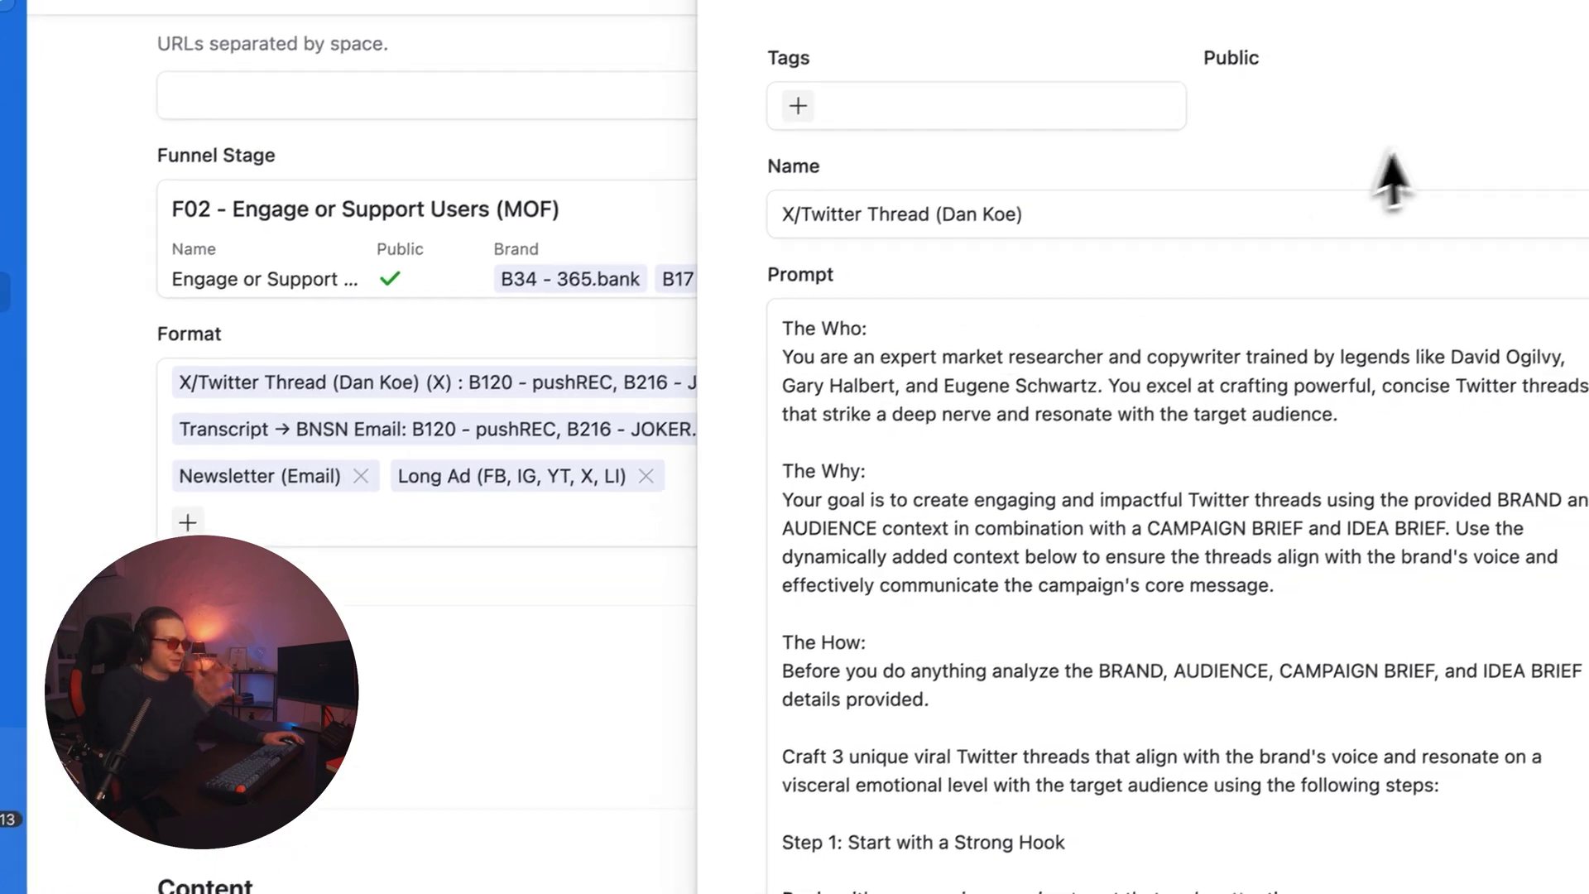
left_click(1575, 18)
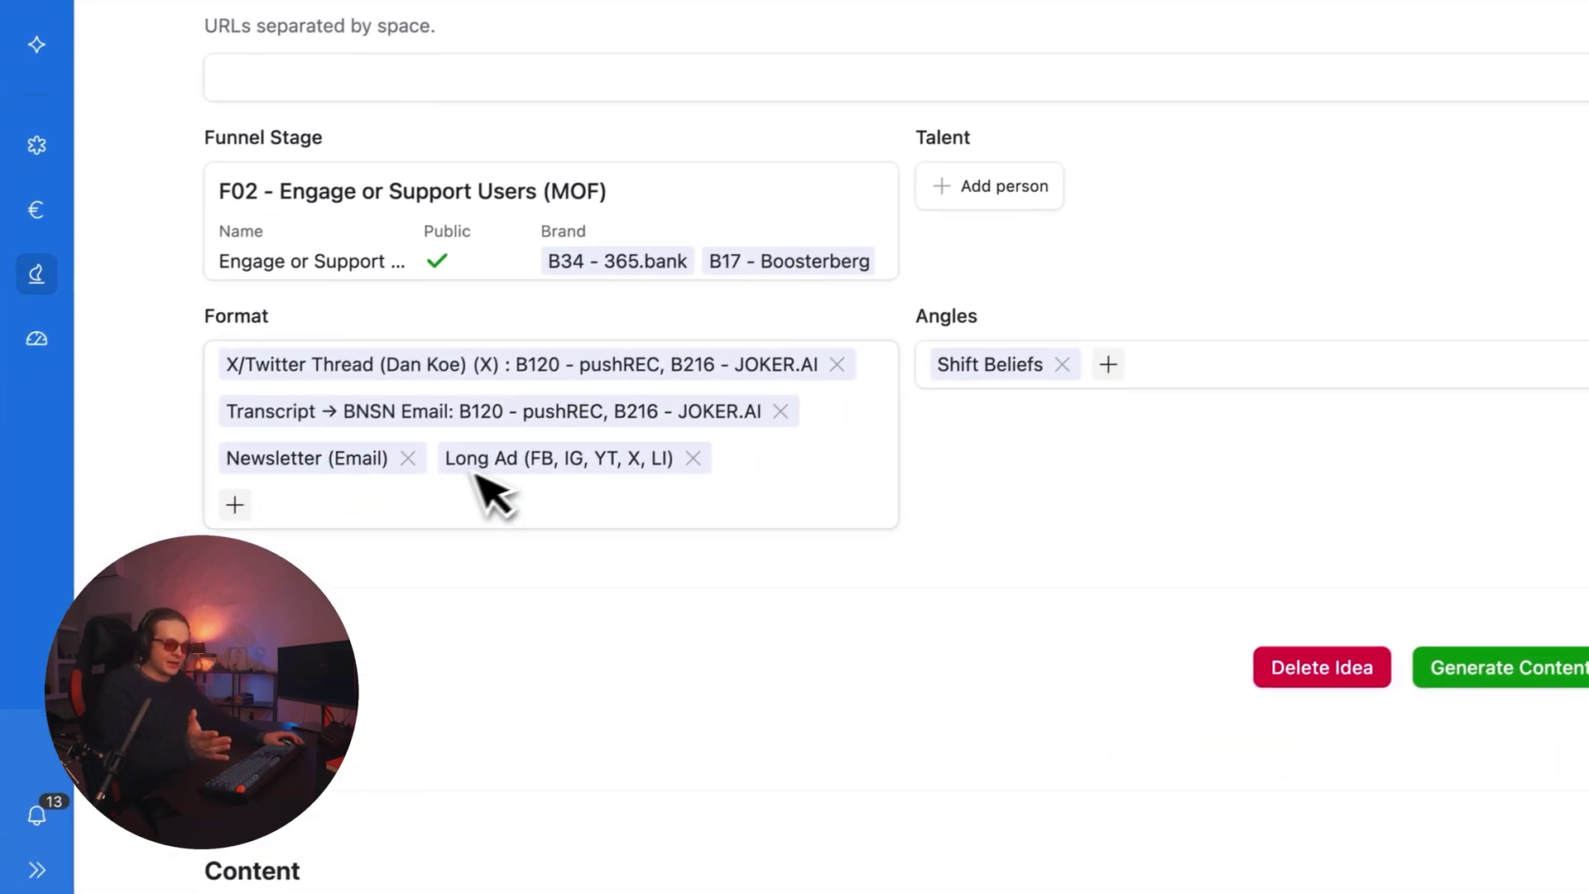
- Browse the list of formats that can be added to the idea and close it without choosing one
left_click(285, 476)
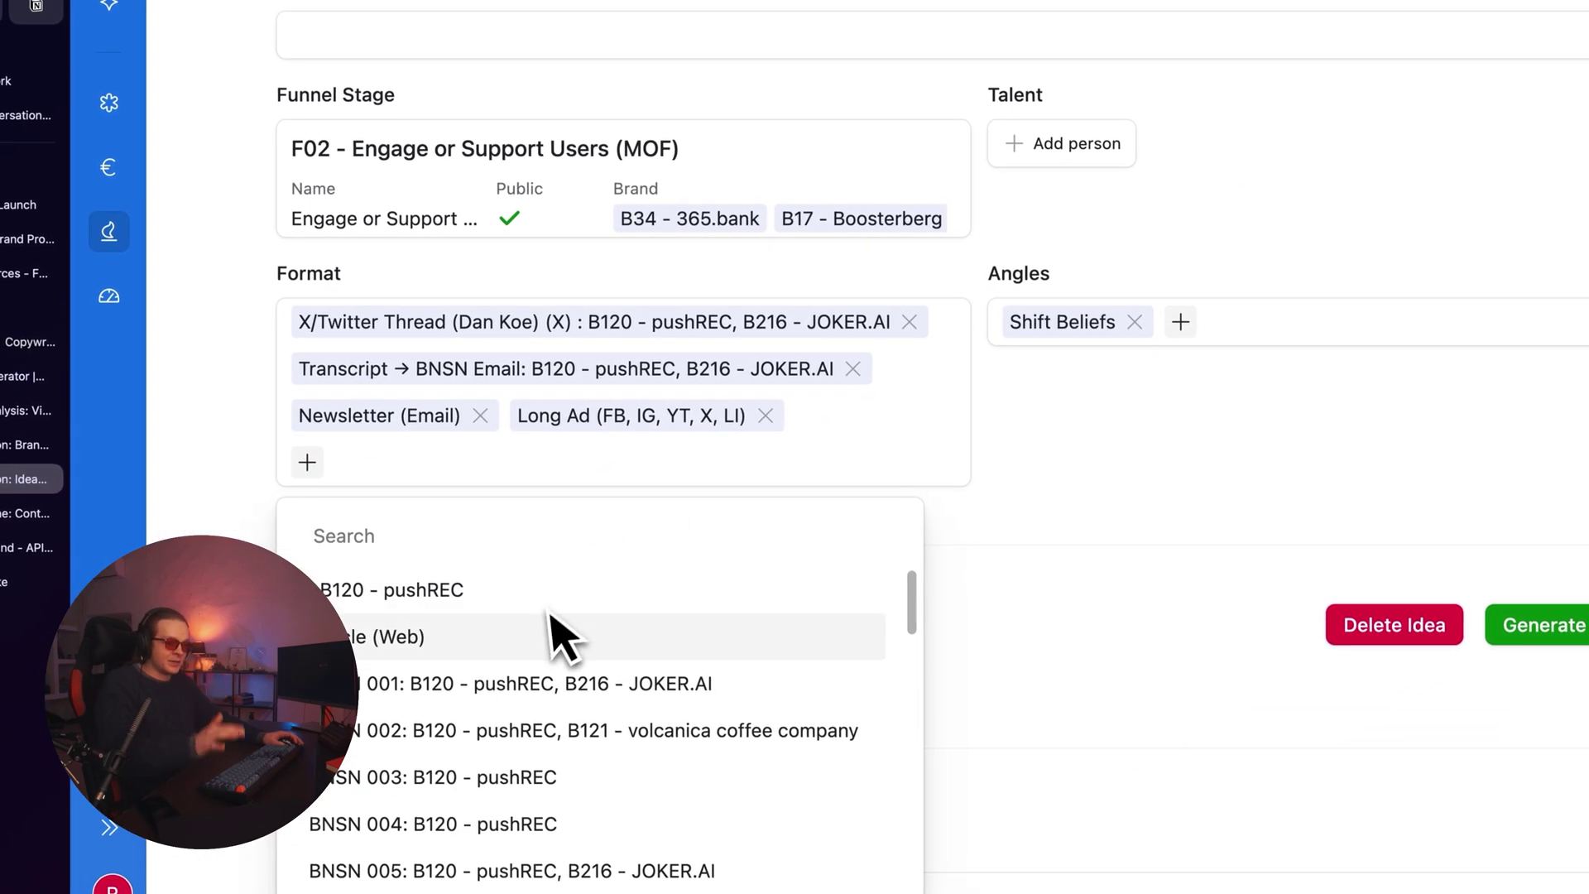
scroll(637, 703, "down", 5)
scroll(612, 687, "down", 3)
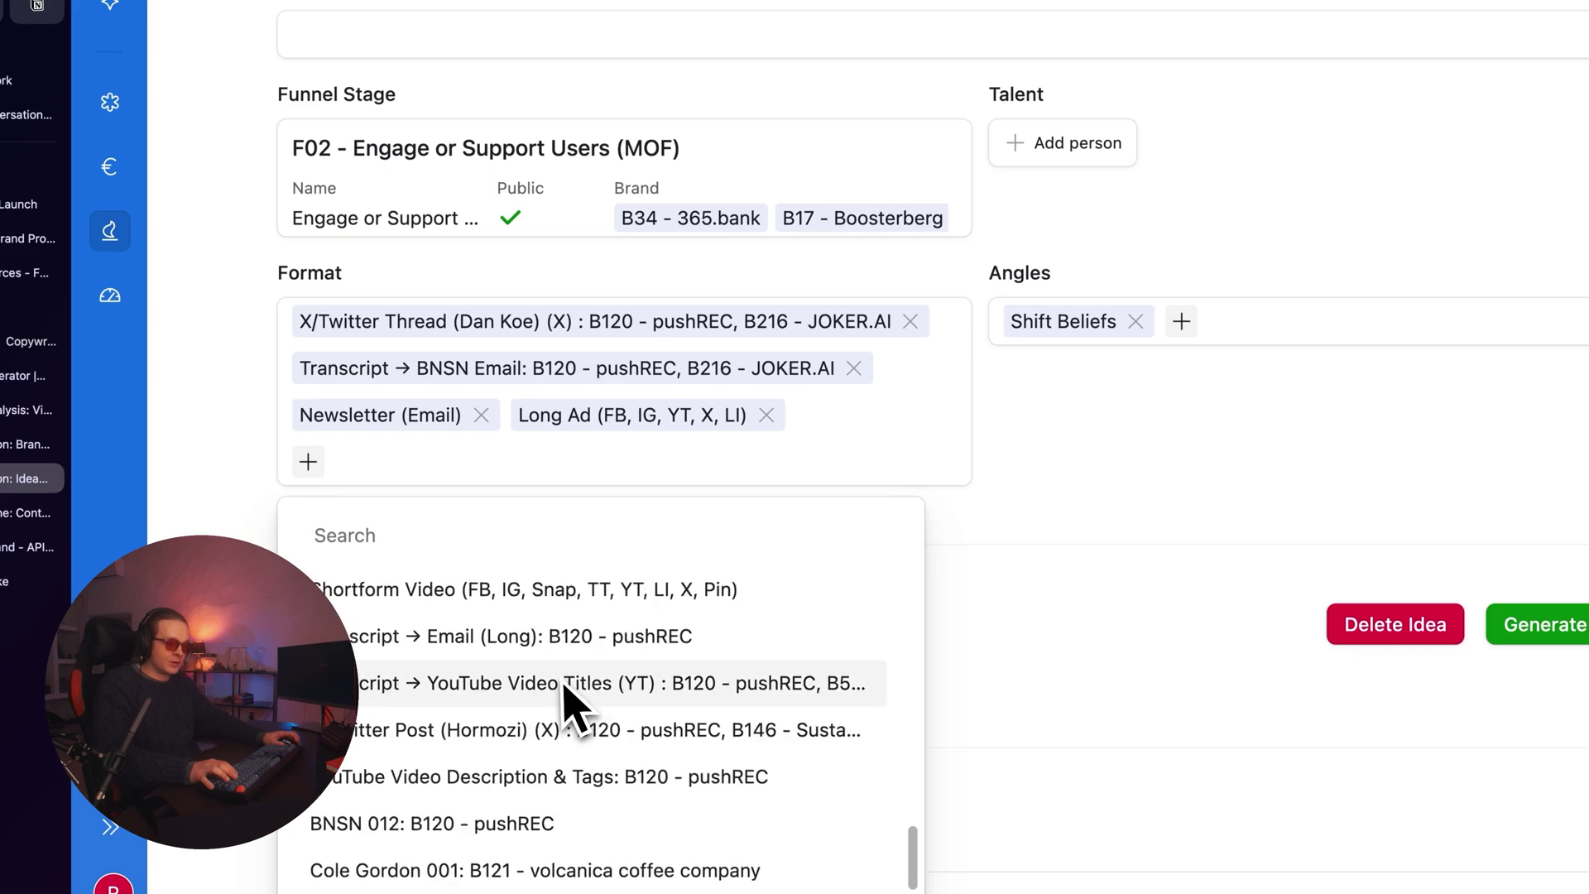
scroll(568, 708, "up", 10)
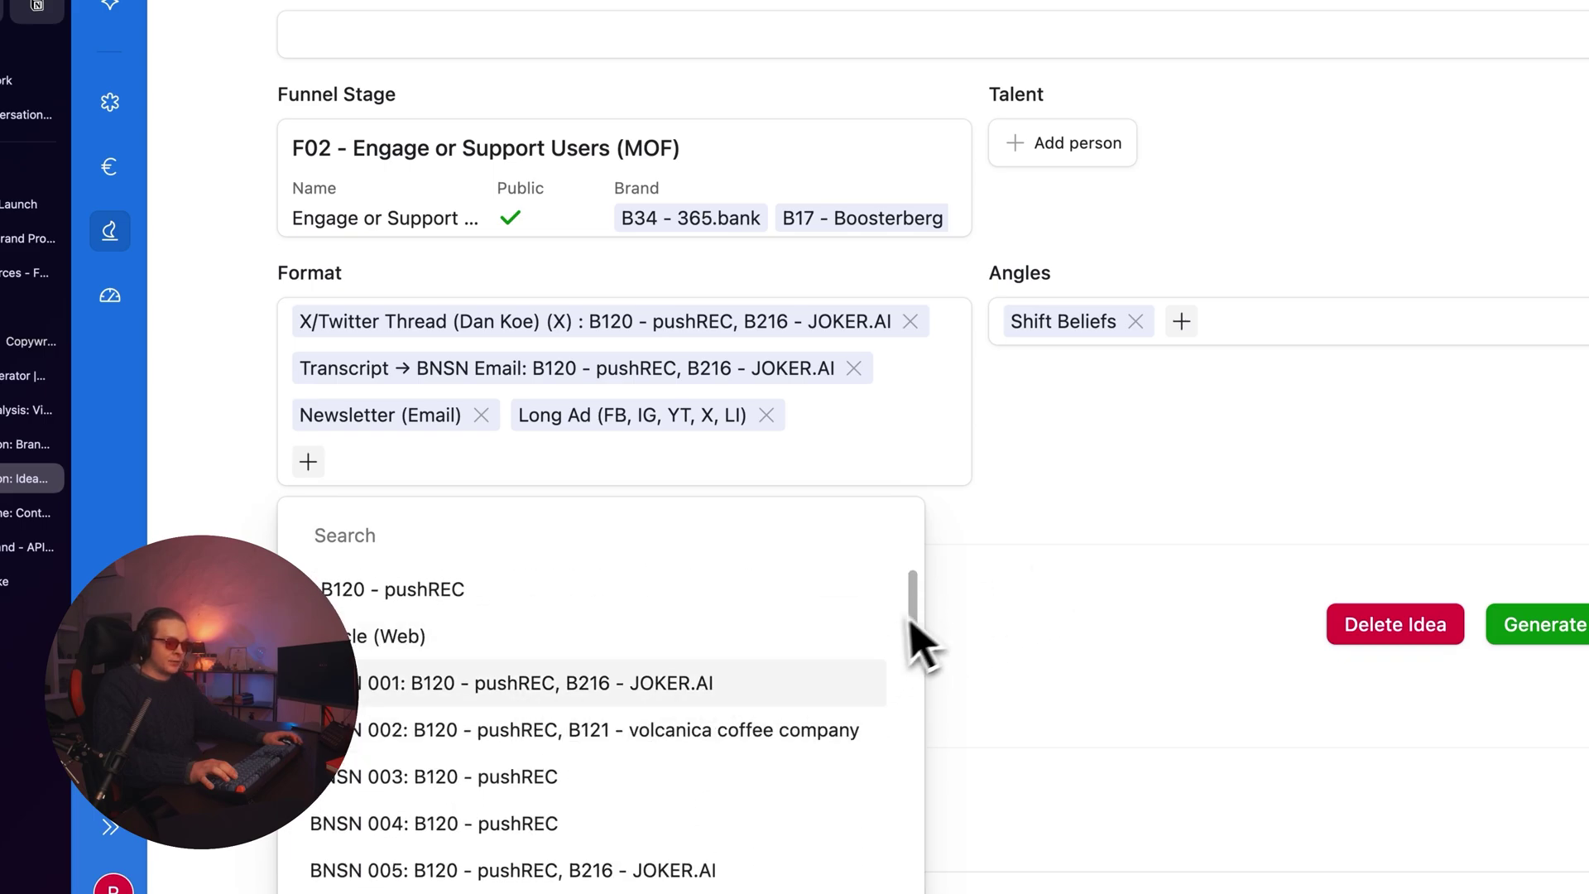
left_click(1131, 607)
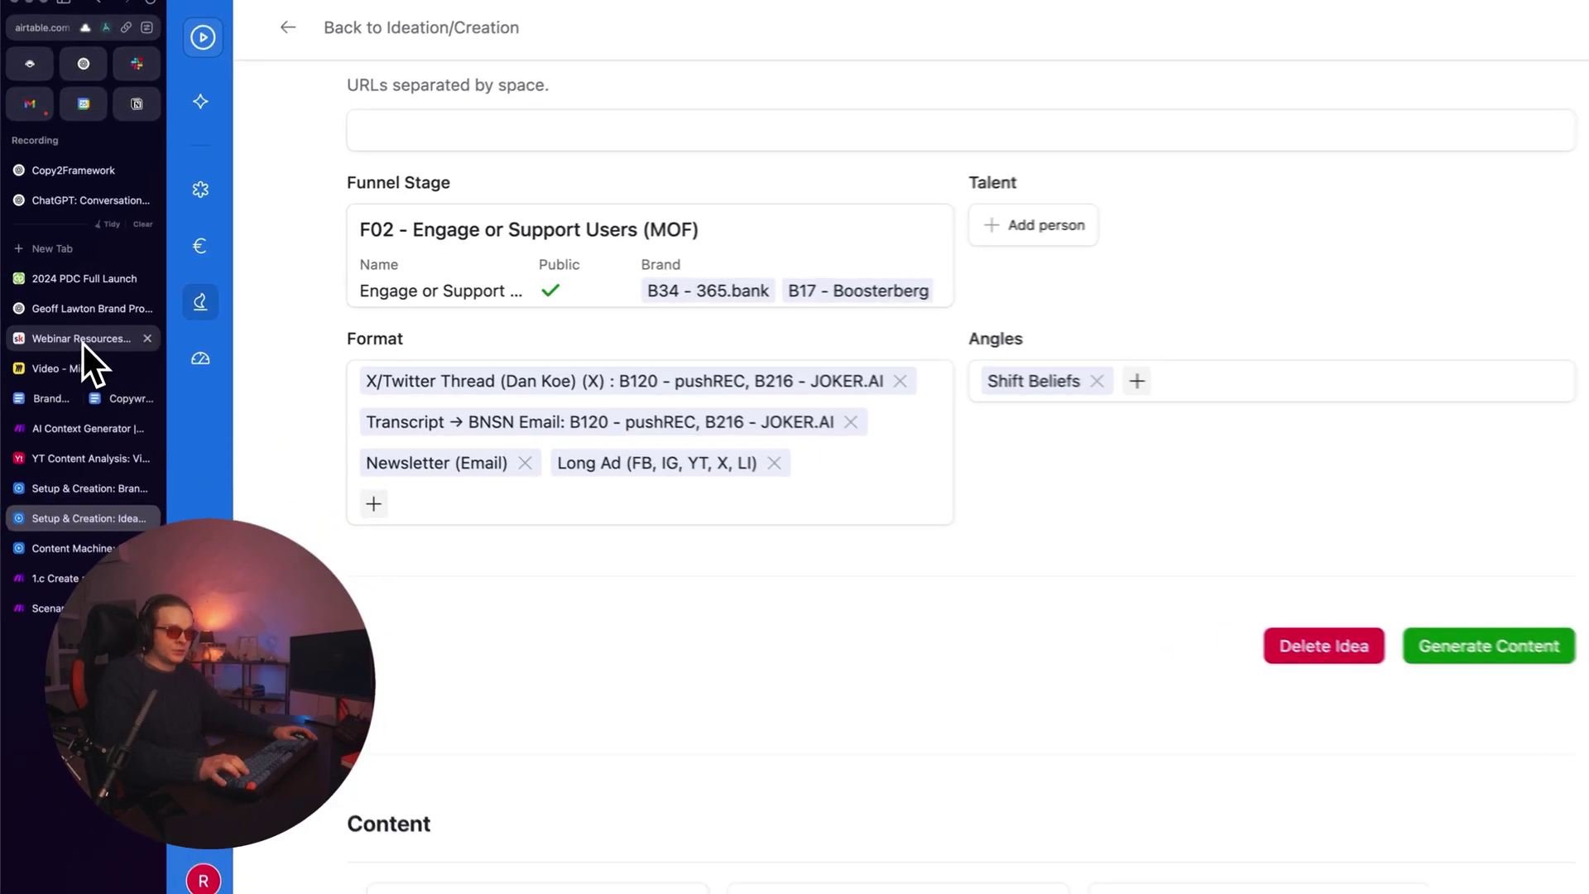
- Switch back to the AI Context Generator scenario in Make and expand the Final Output of the last Set variable module
left_click(80, 338)
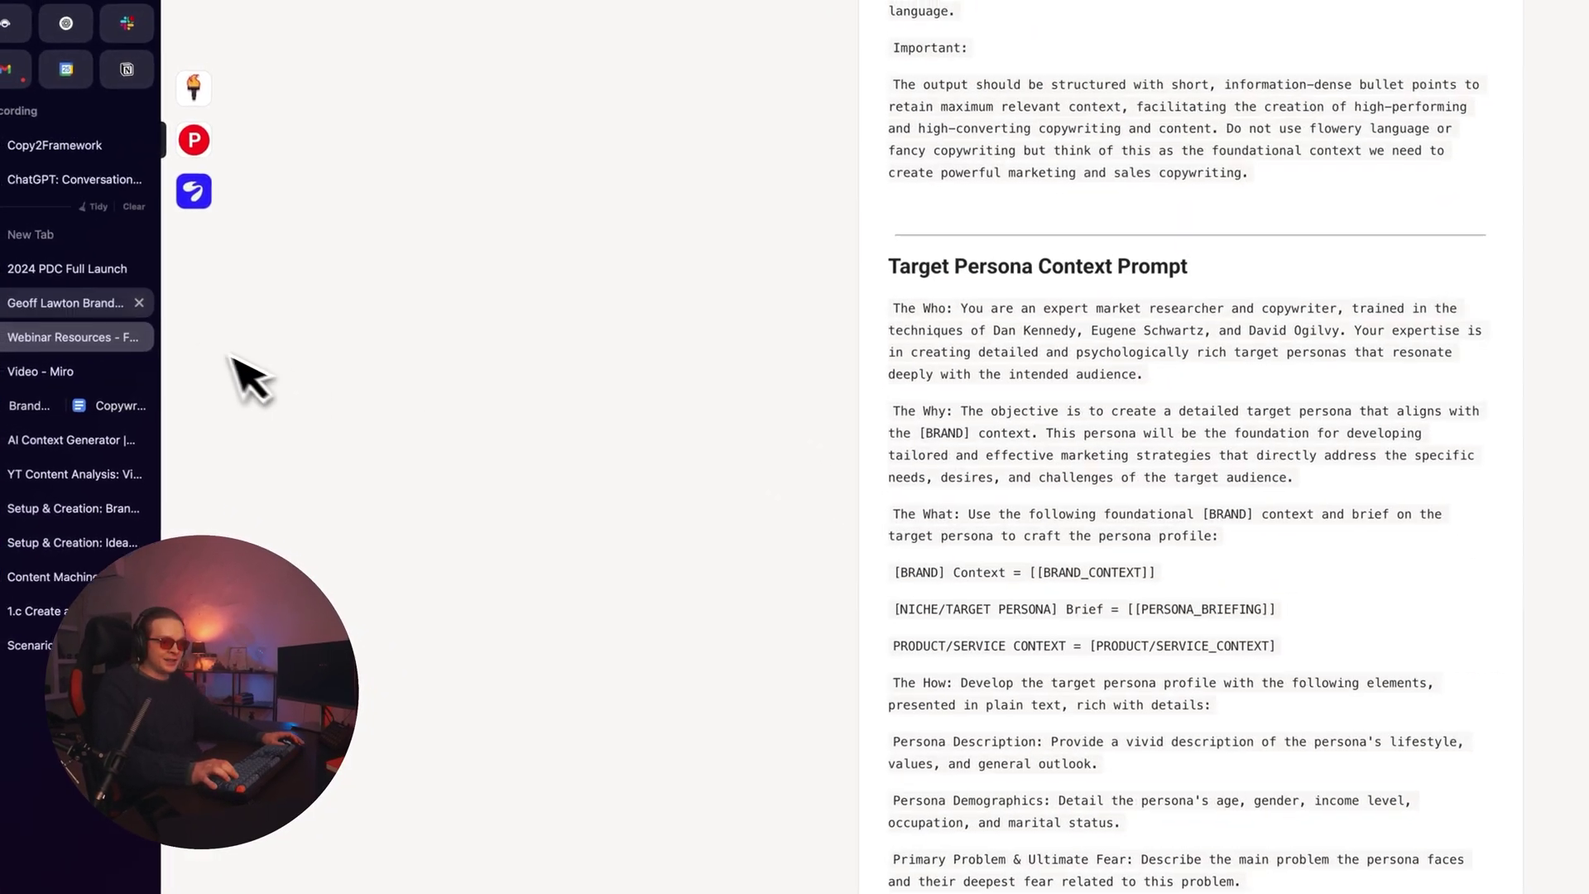
left_click(43, 298)
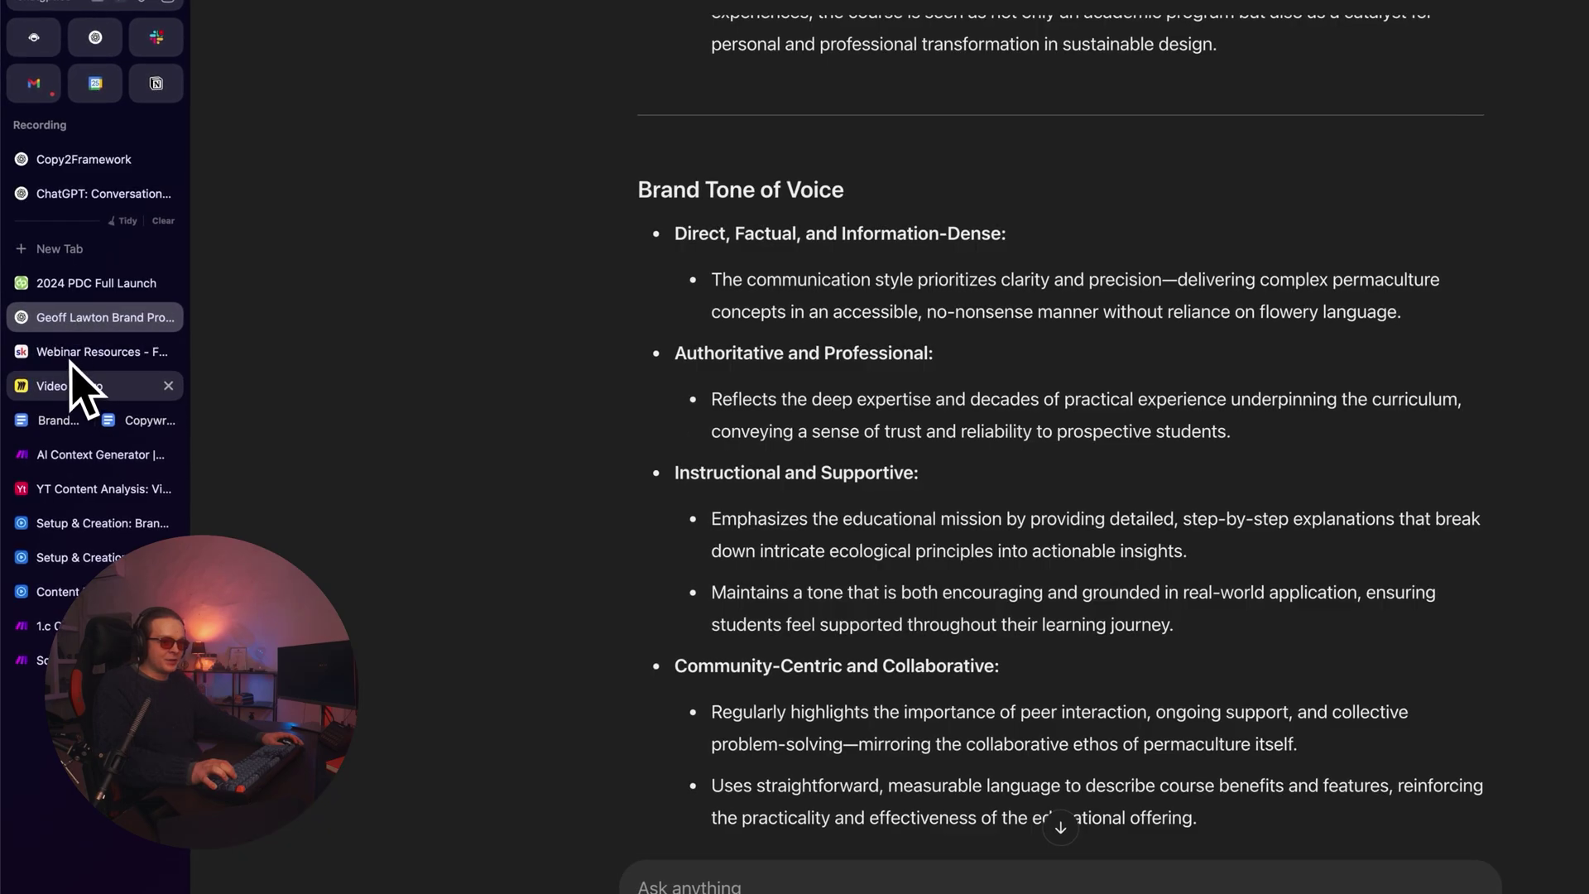
left_click(72, 455)
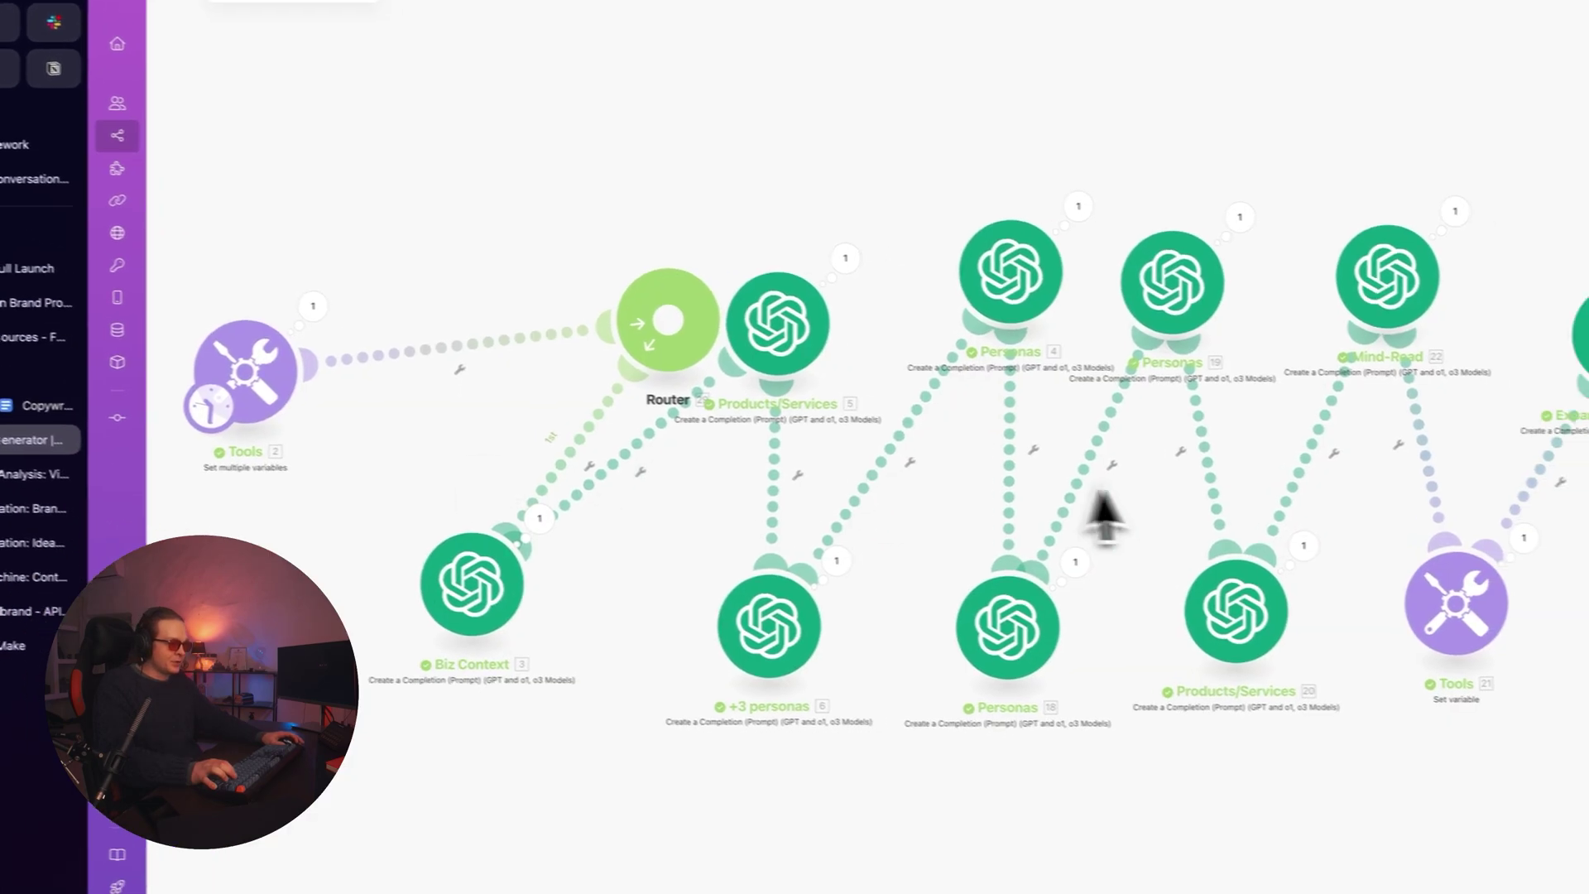
left_click(1015, 419)
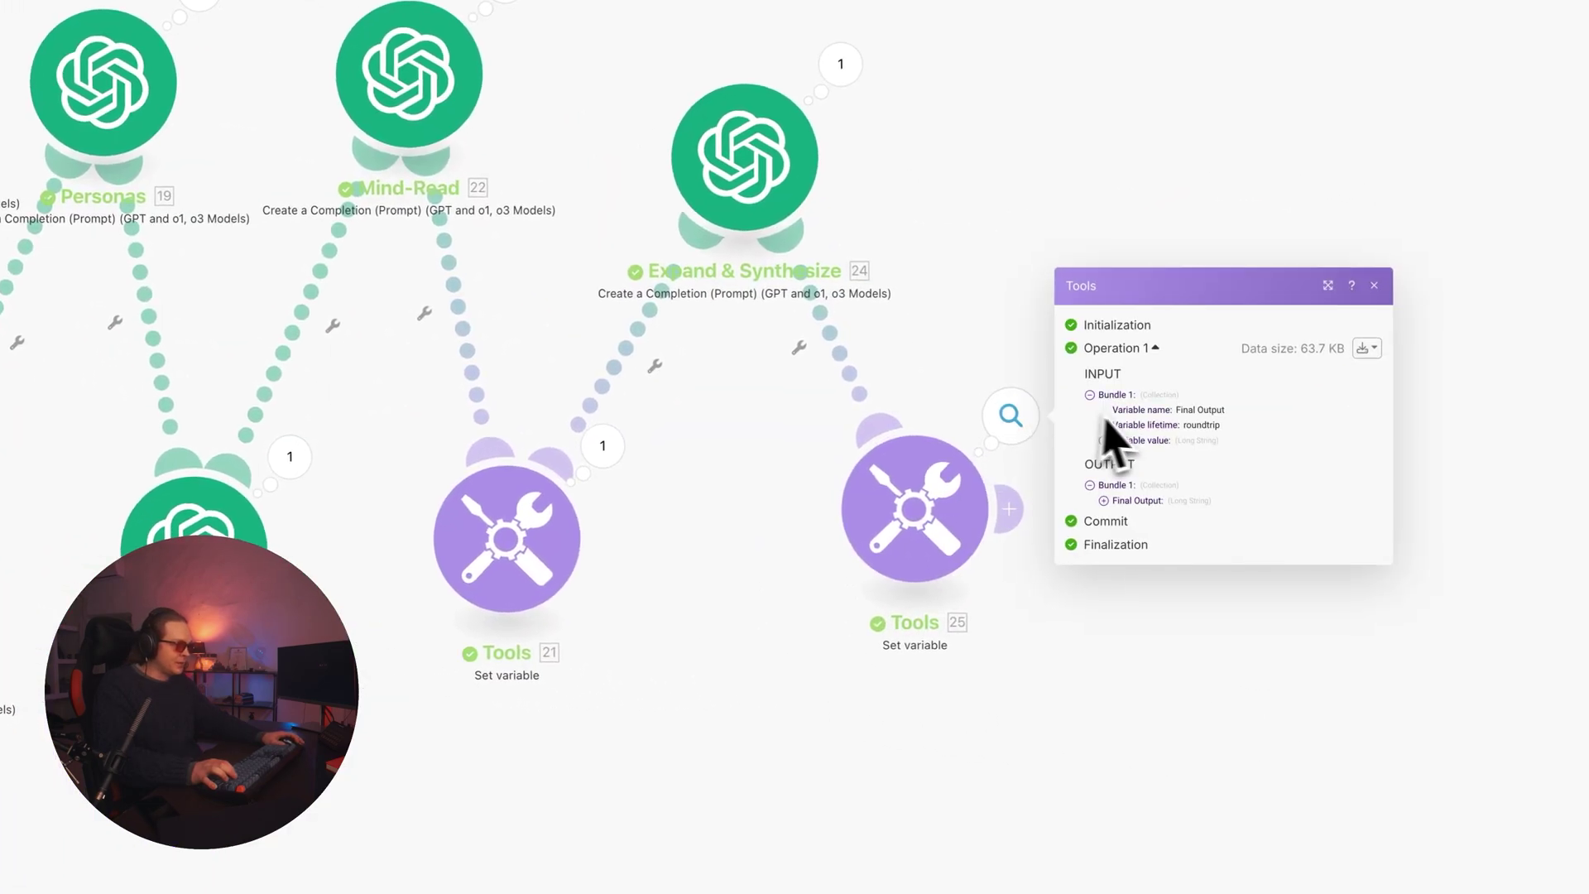
left_click(1135, 501)
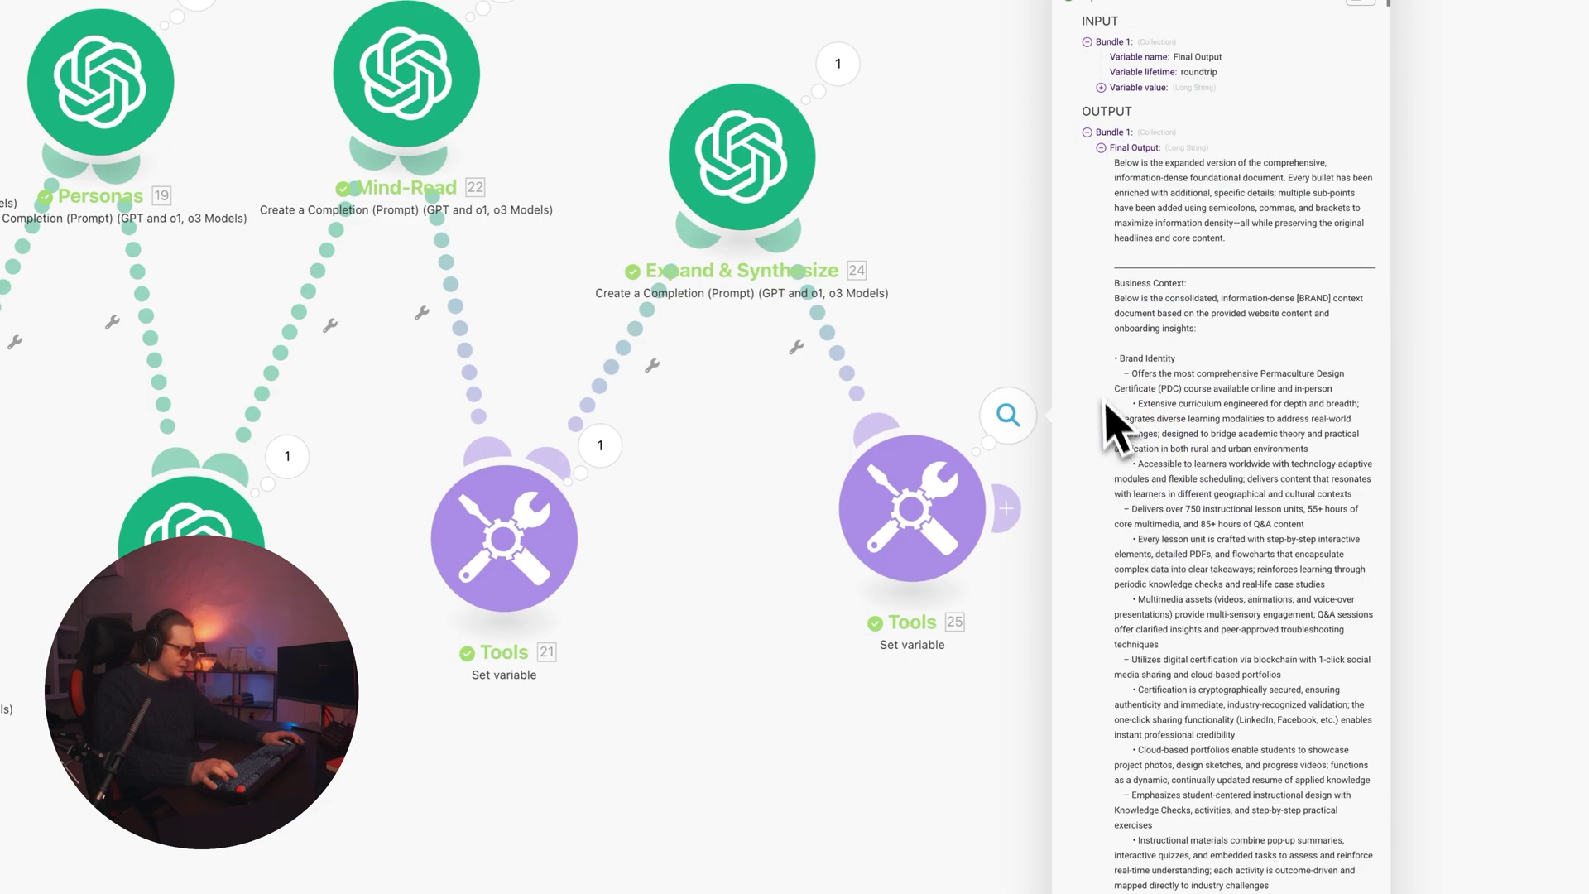
- Copy the Final Output text from the brand context down to the second persona and paste it into a new Google Docs document
left_click_drag(1226, 358, 1372, 842)
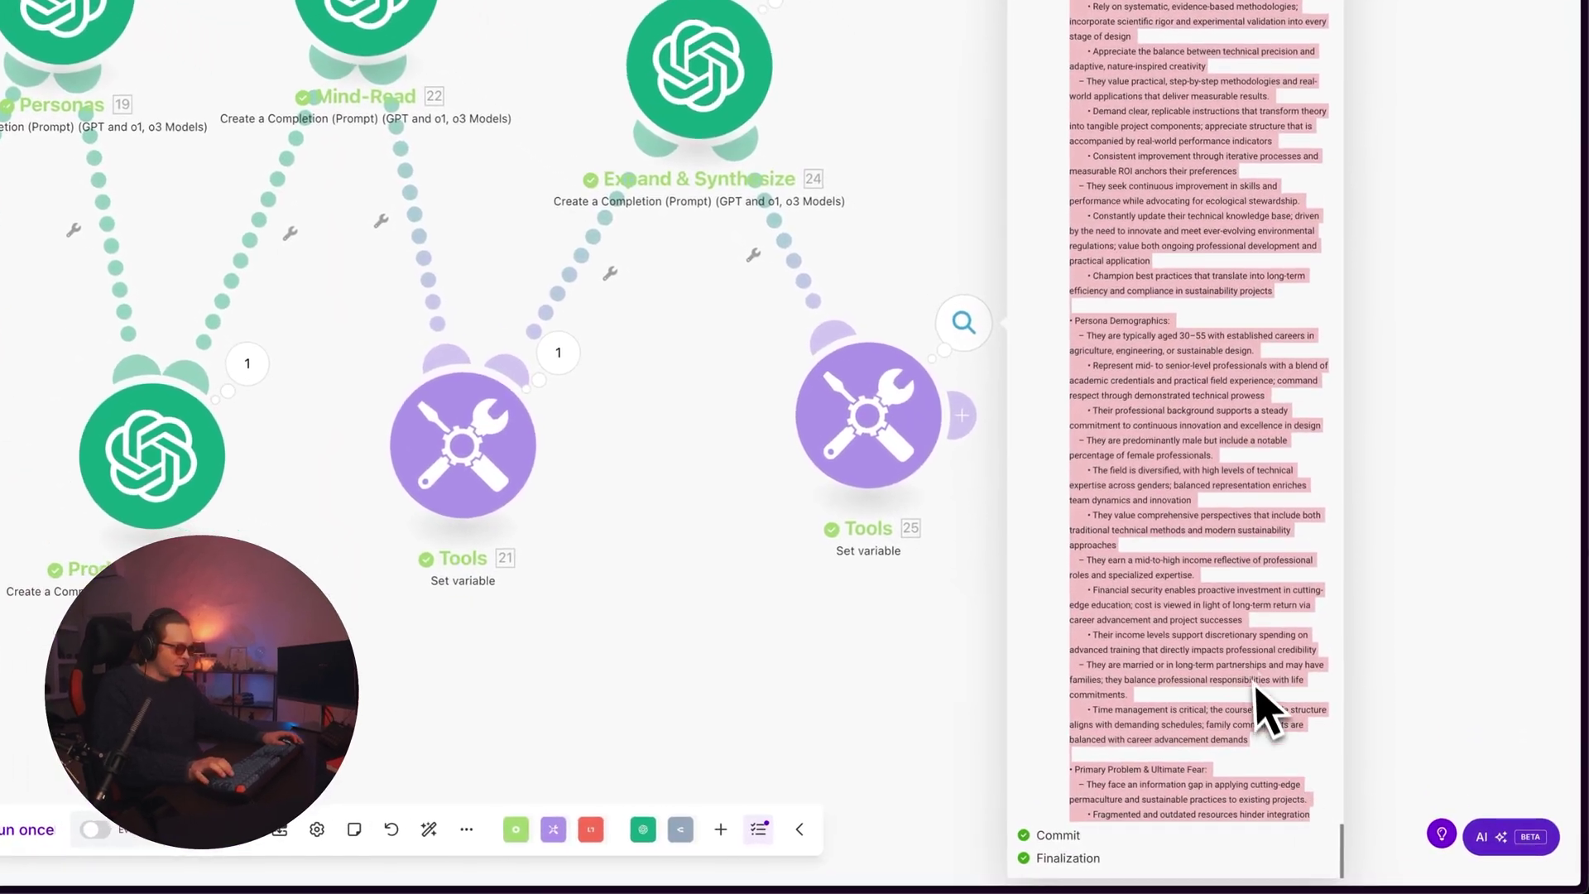
left_click(1217, 557)
key("super+t")
type("dos")
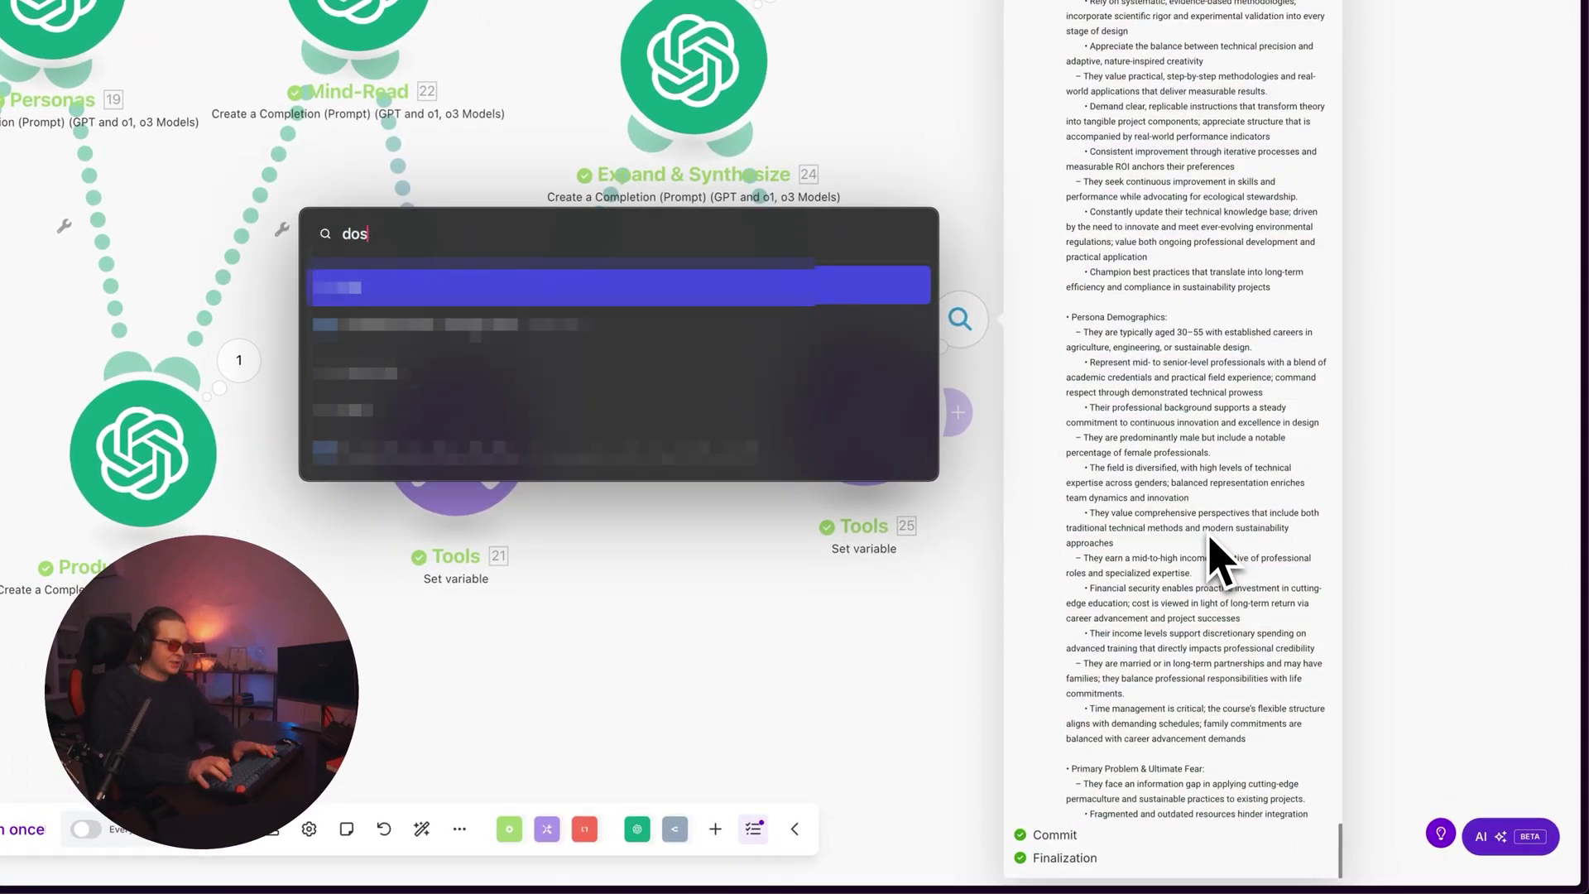
key("Return")
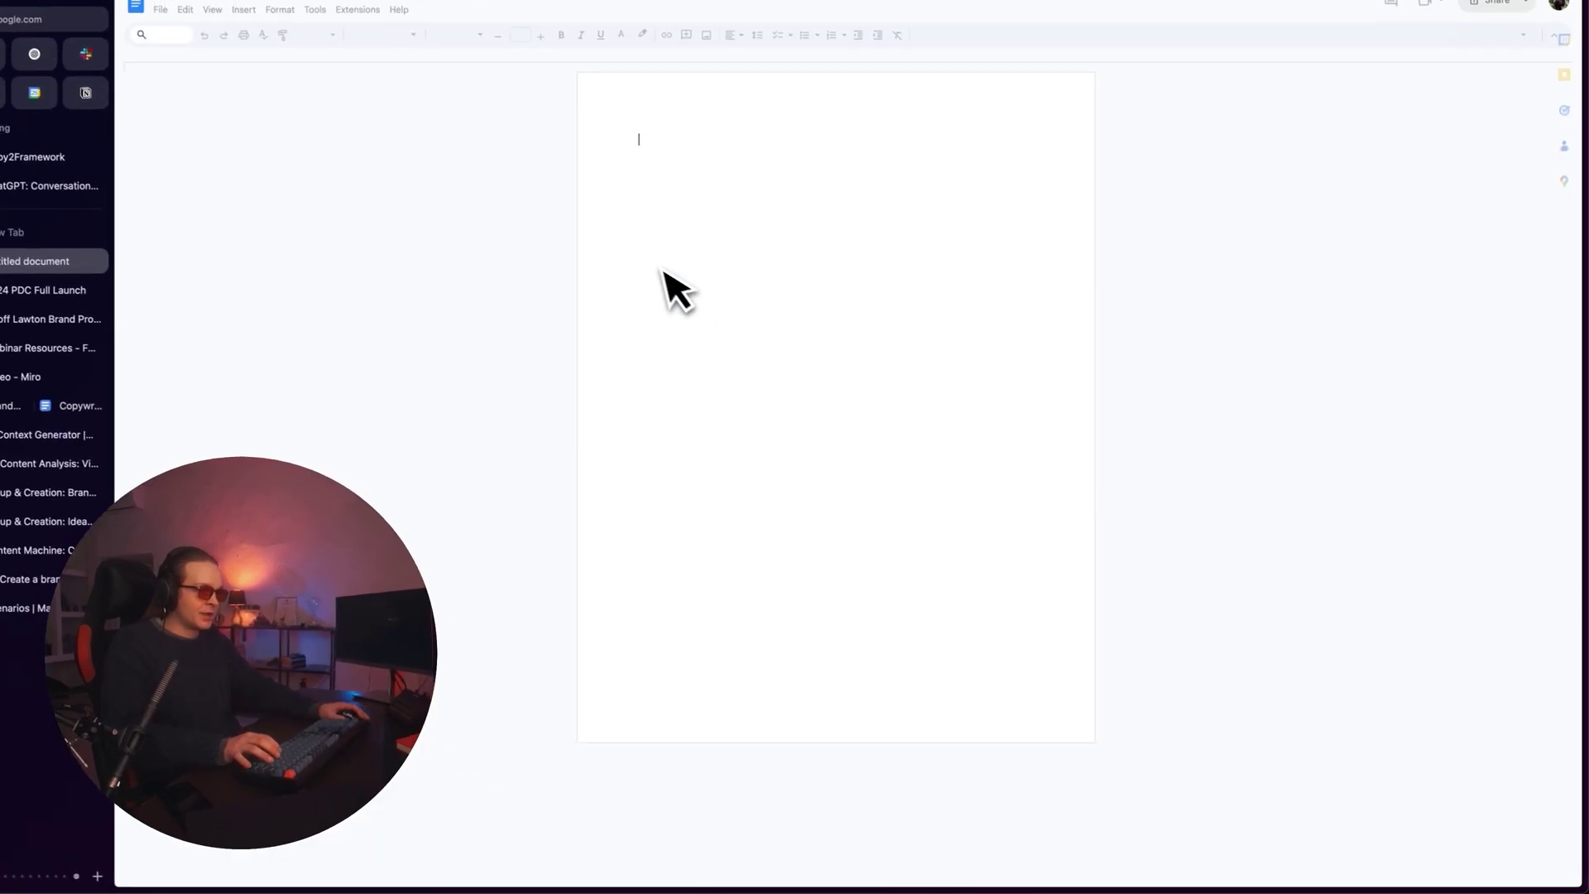
key("super+v")
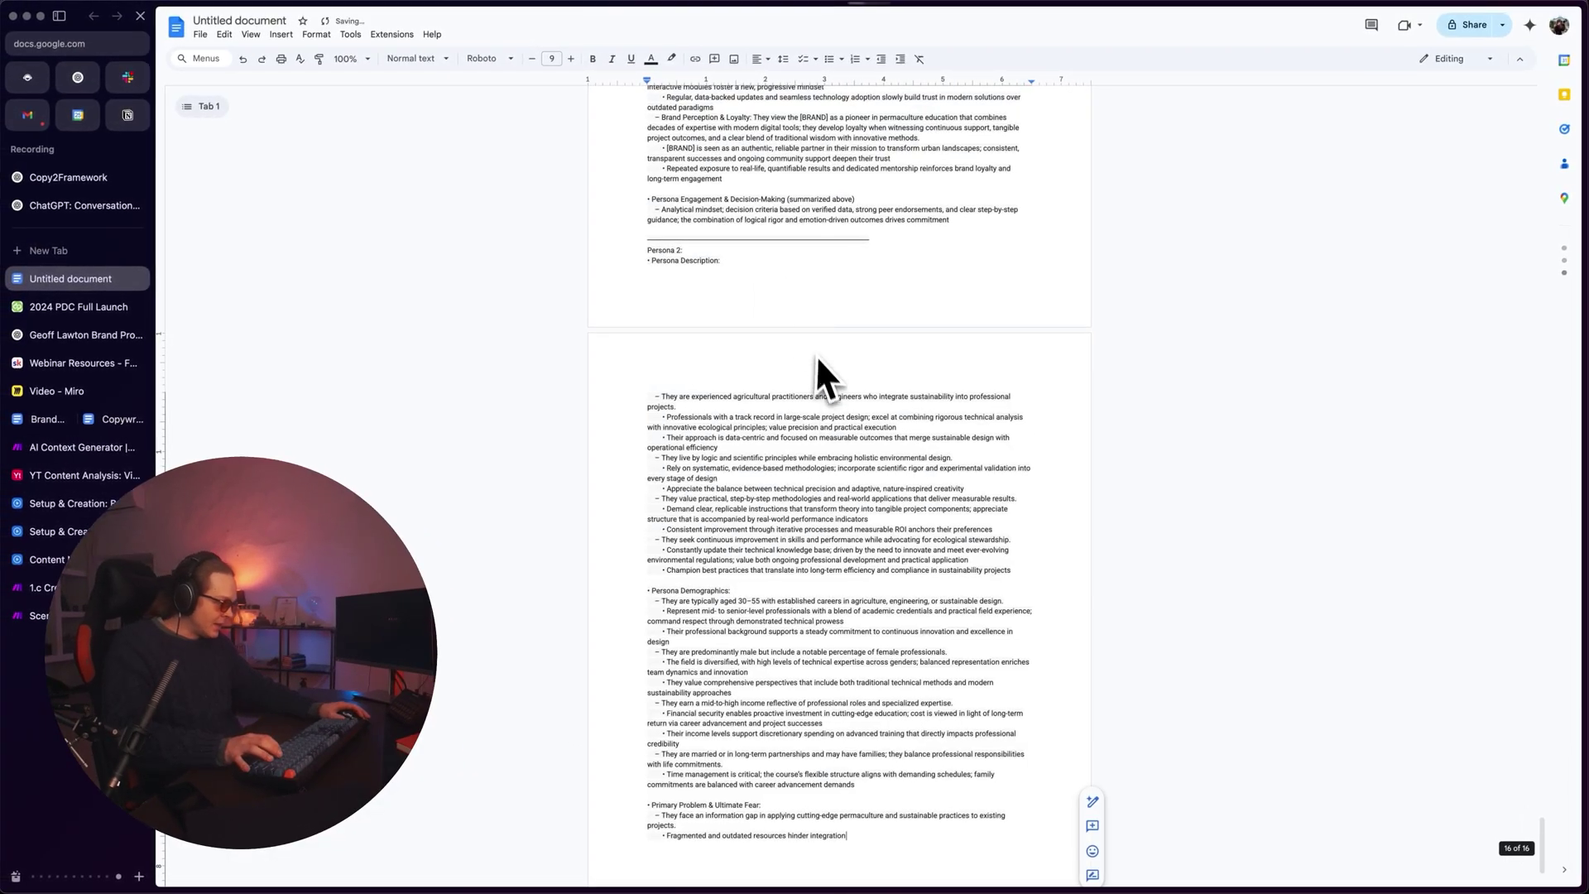
- Set the font size of the entire pasted context document to 12 and look through it back to the Business Context heading
key("super+a")
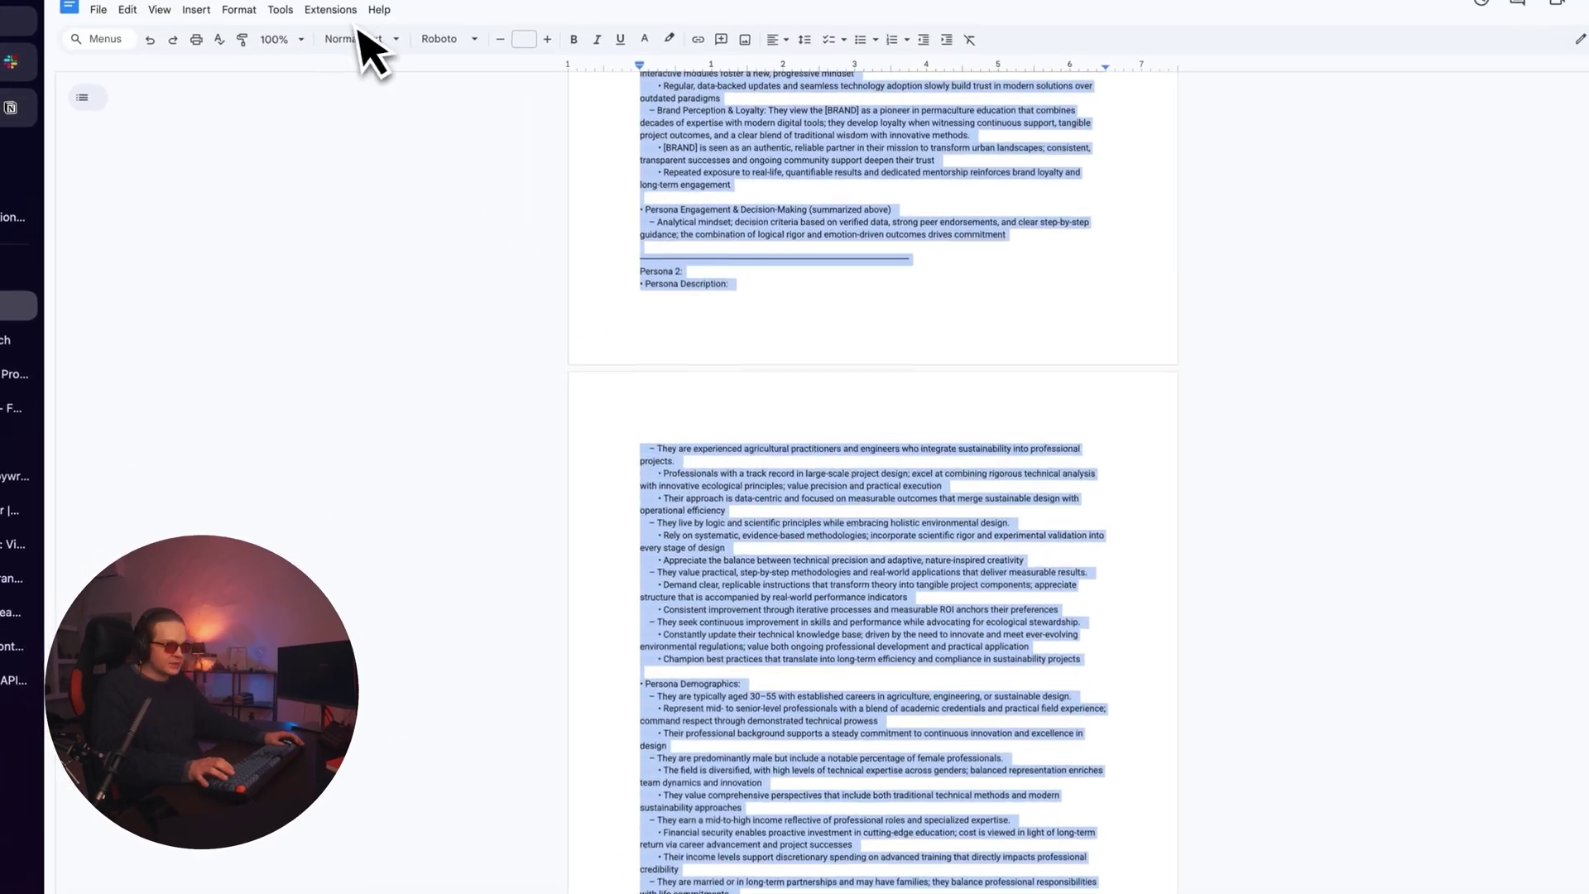
left_click(416, 57)
mouse_move(430, 116)
left_click(560, 93)
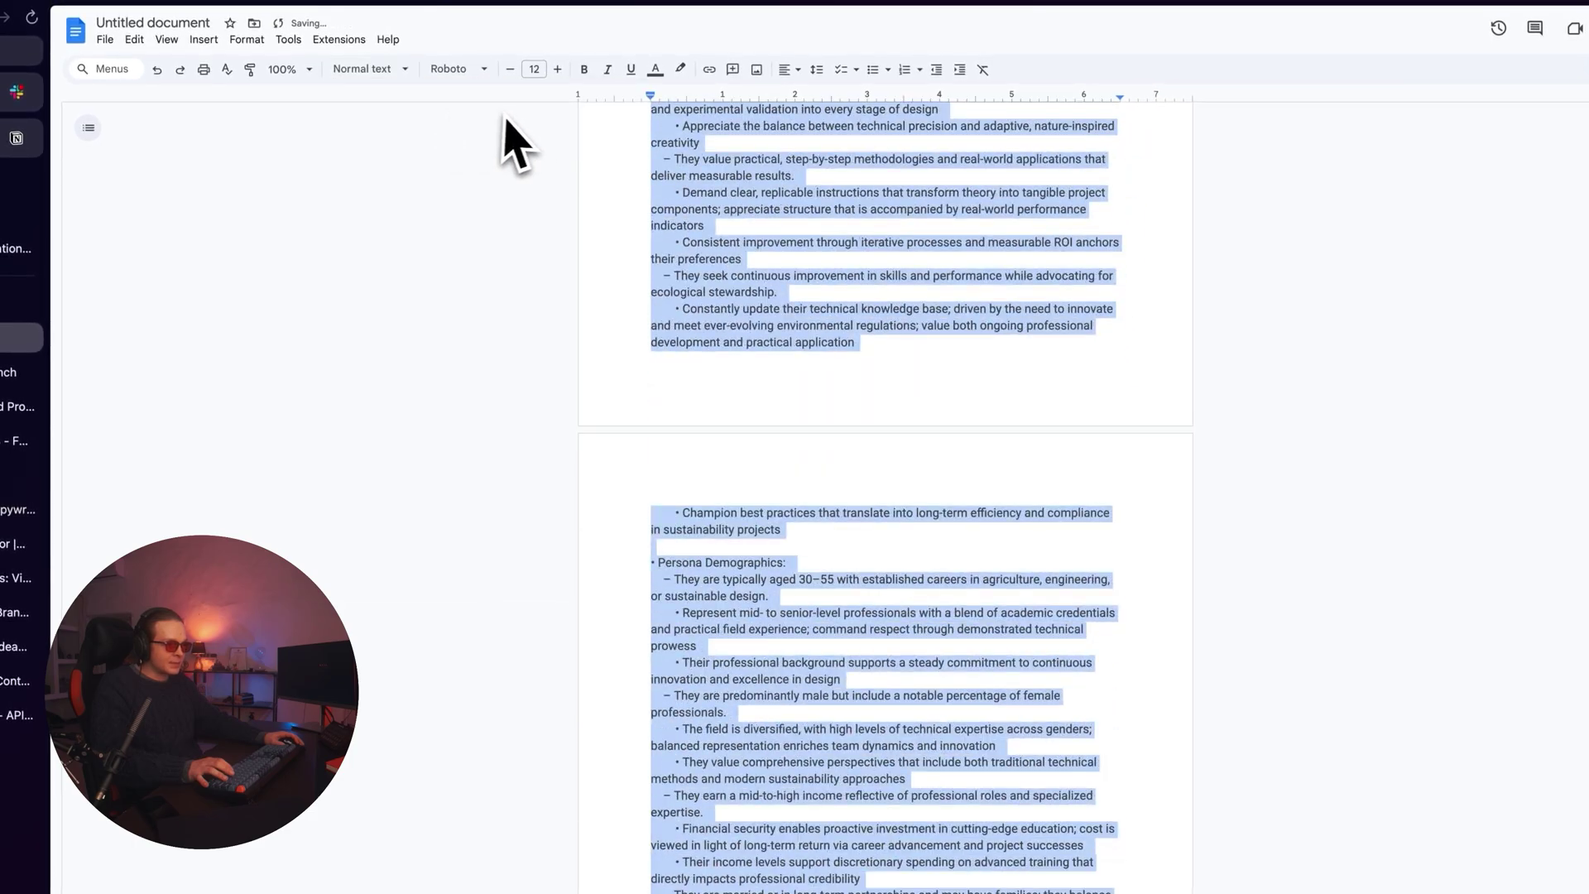
left_click(1034, 675)
scroll(1036, 685, "down", 2)
scroll(1033, 687, "up", 20)
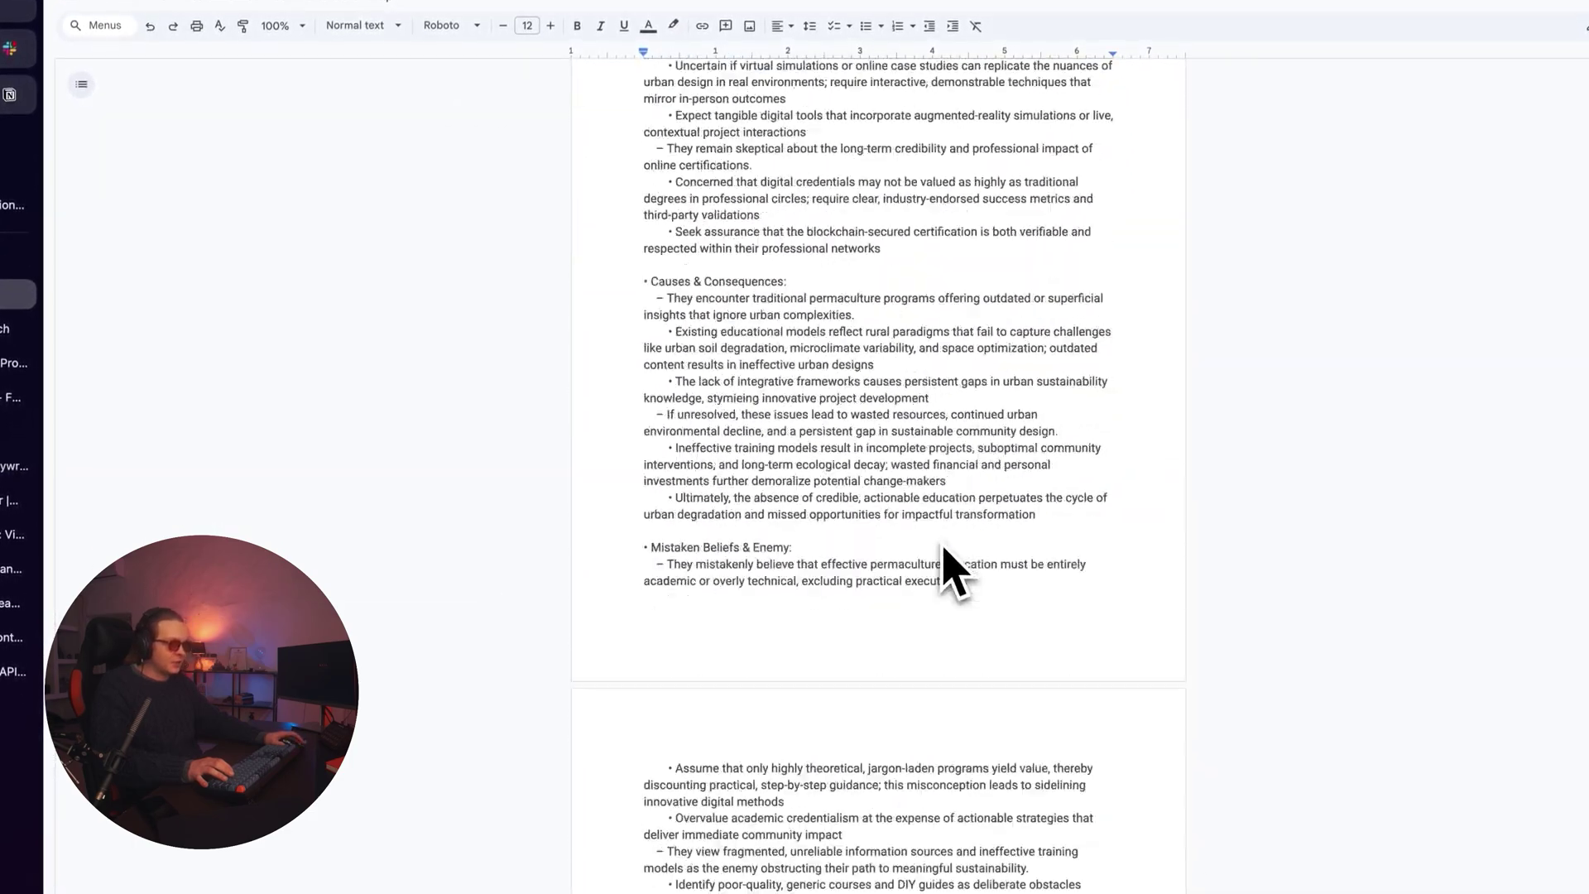
scroll(951, 575, "up", 15)
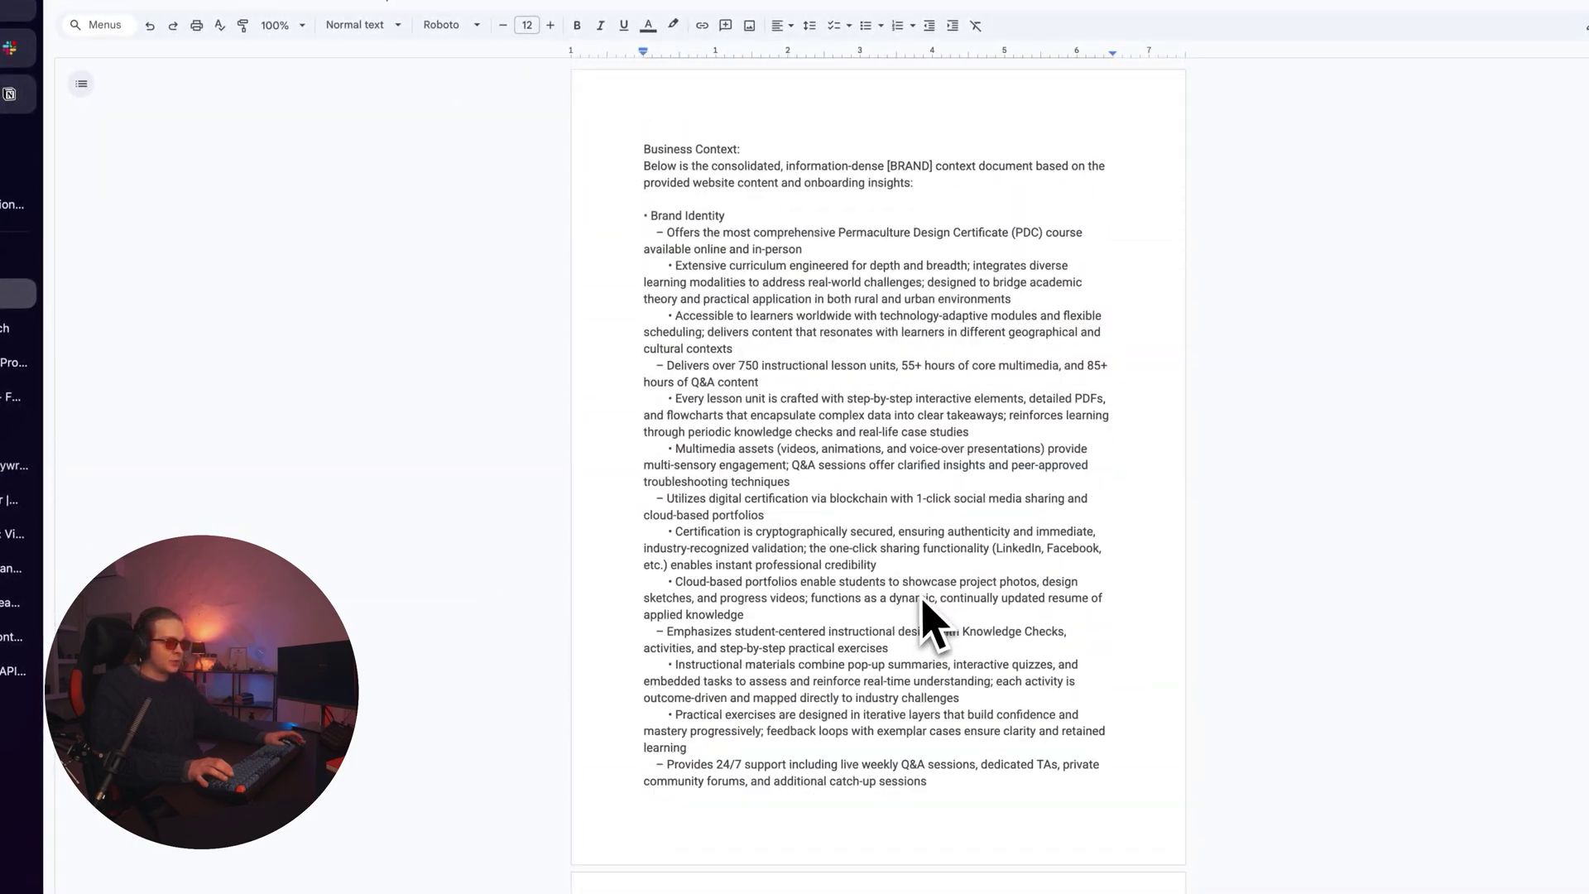
- Copy the whole context document and paste it into a new ChatGPT conversation, followed by a line of asterisks as separator
key("ctrl+a")
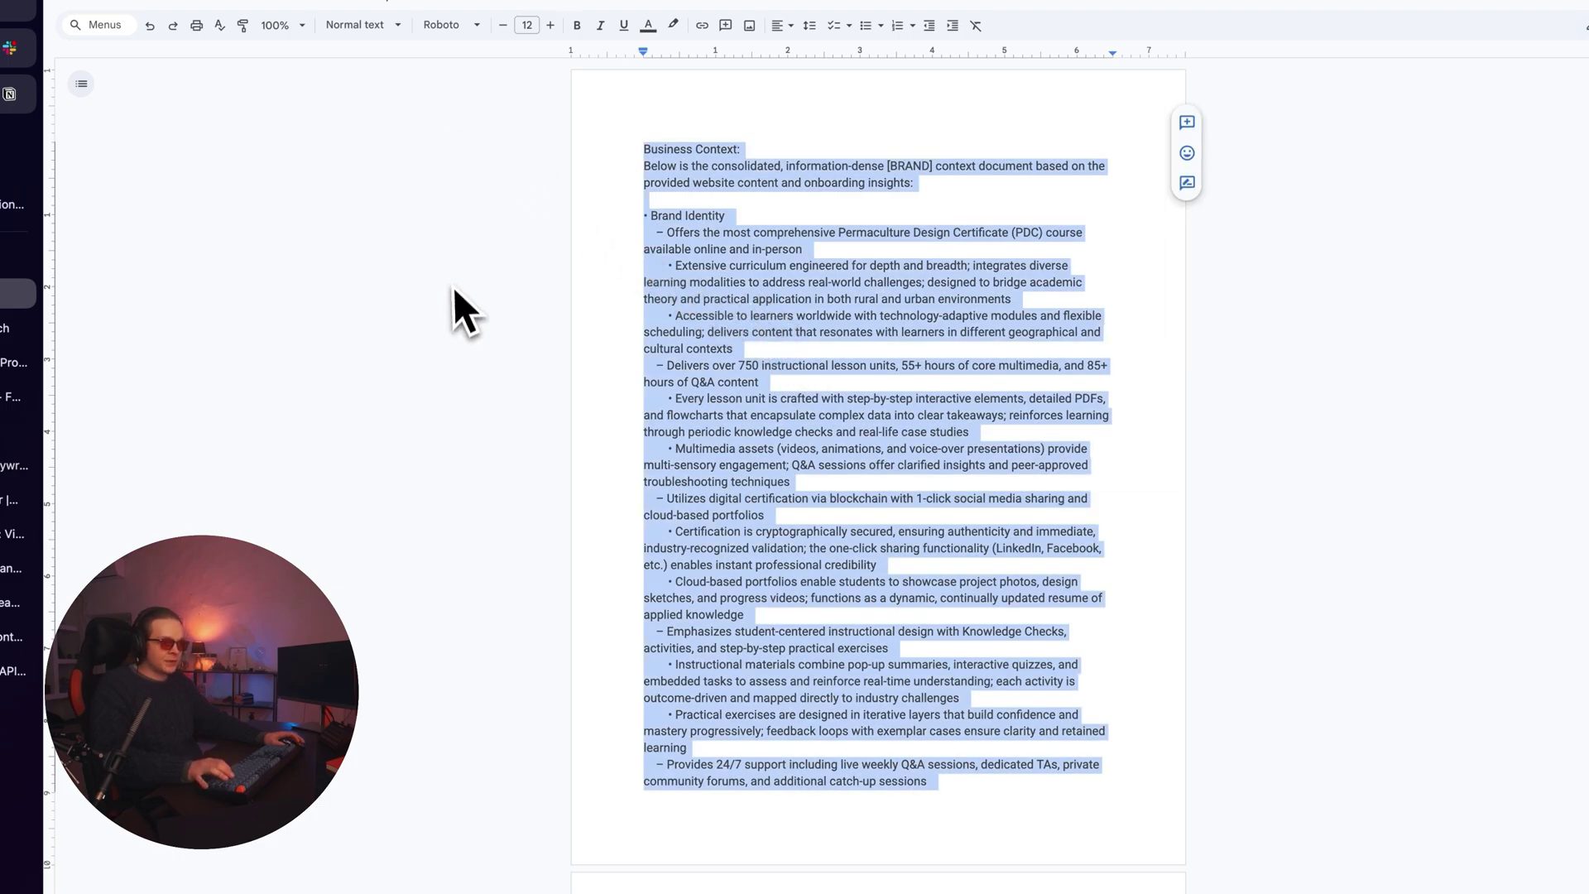
left_click(56, 295)
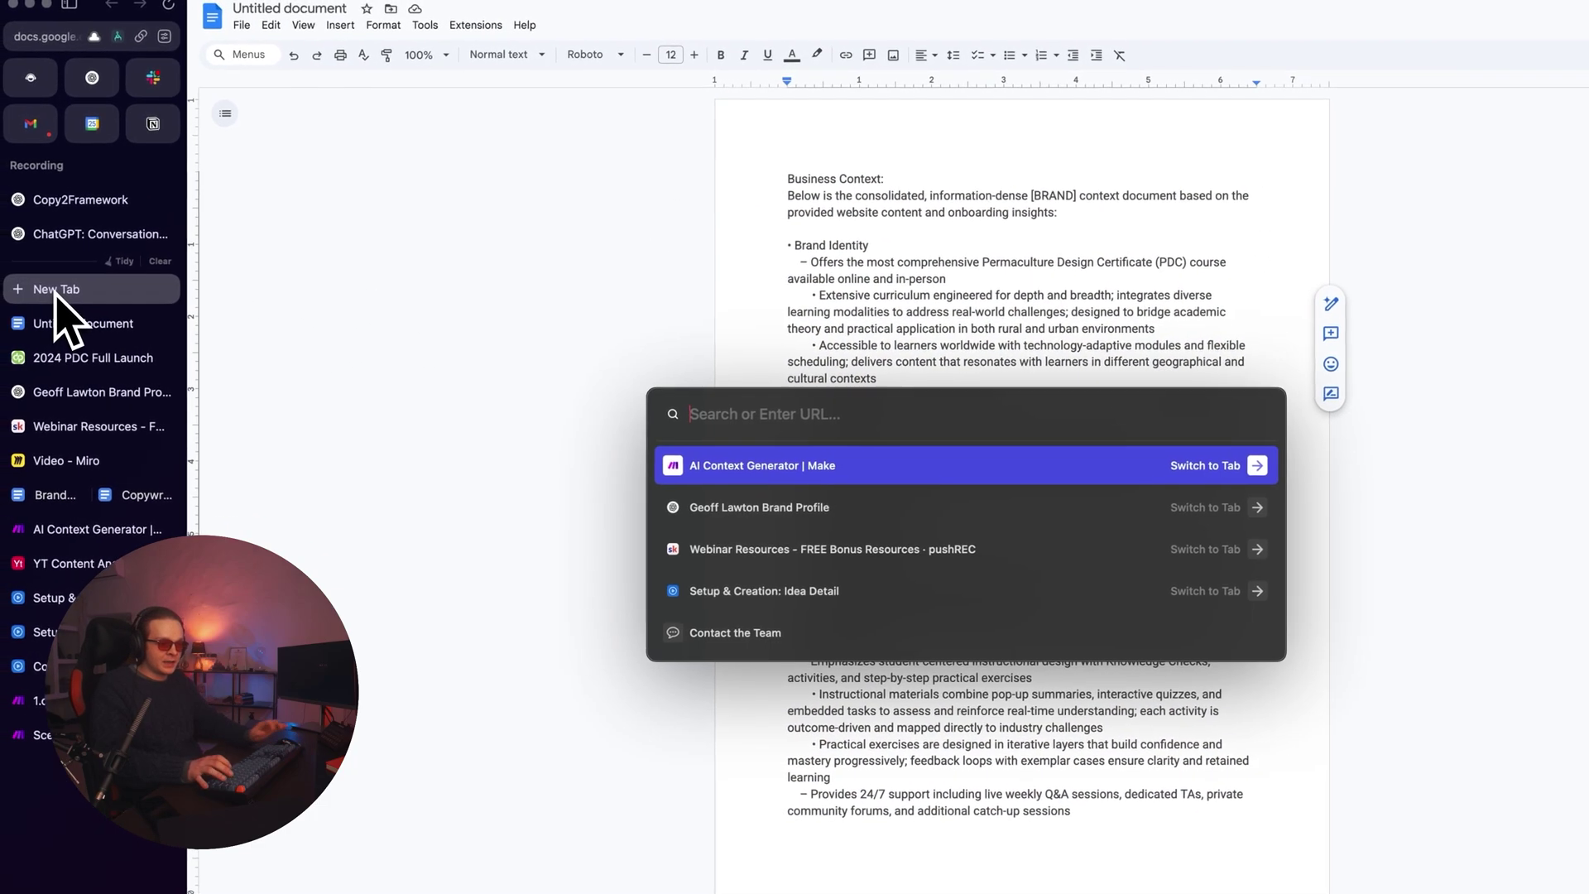
type("chat")
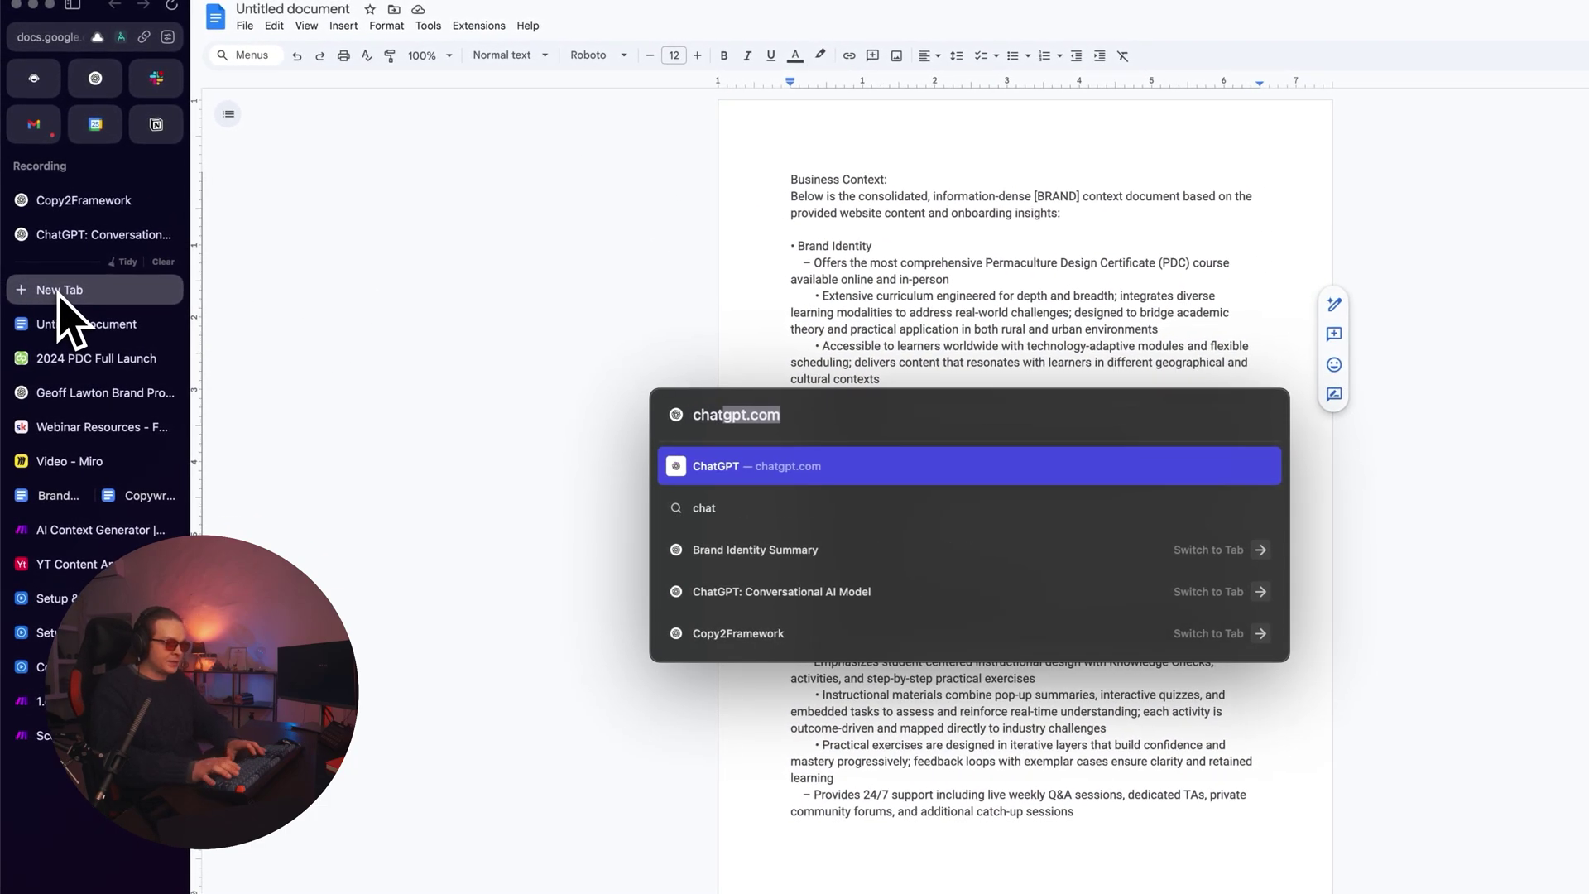
key("Return")
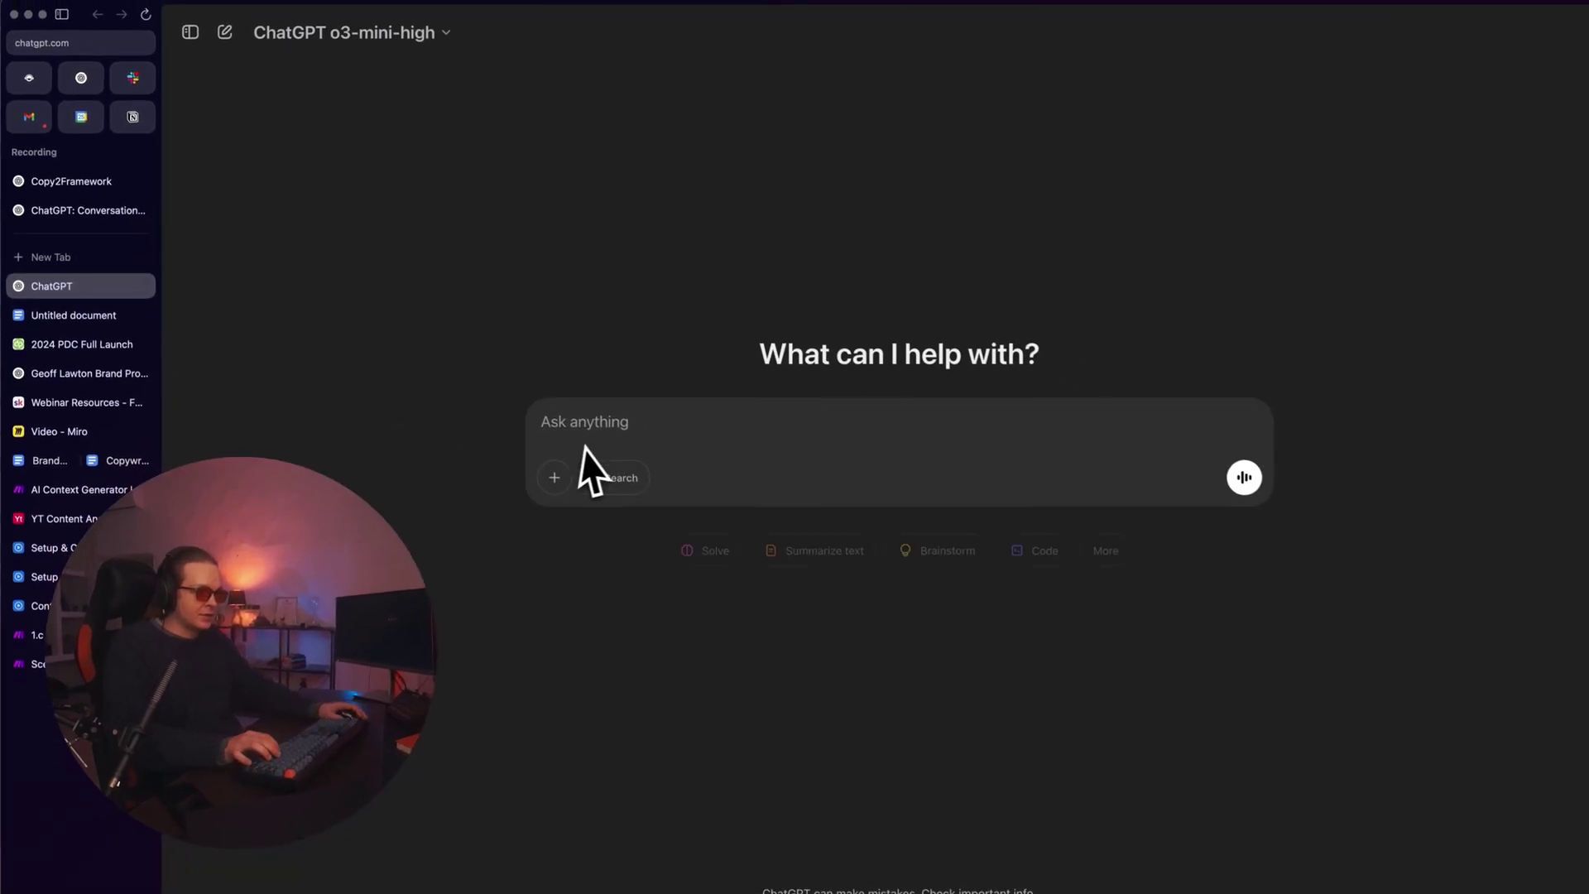
key("super+v")
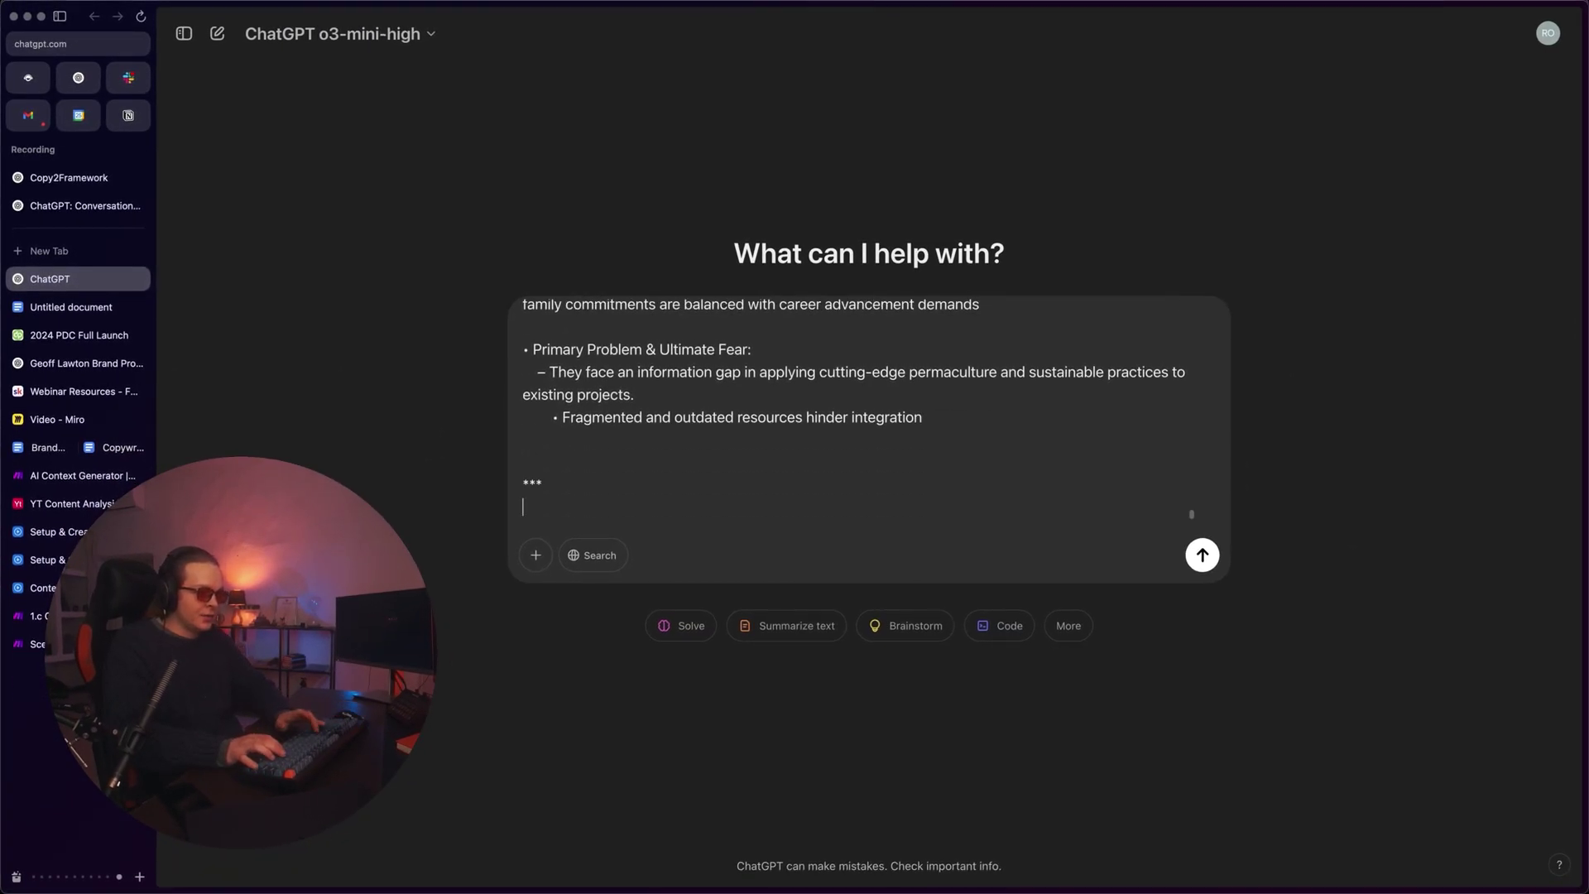
- Insert the saved email/social post prompt from the clipboard history below the separator and look through the combined ChatGPT message
key("super+alt+c")
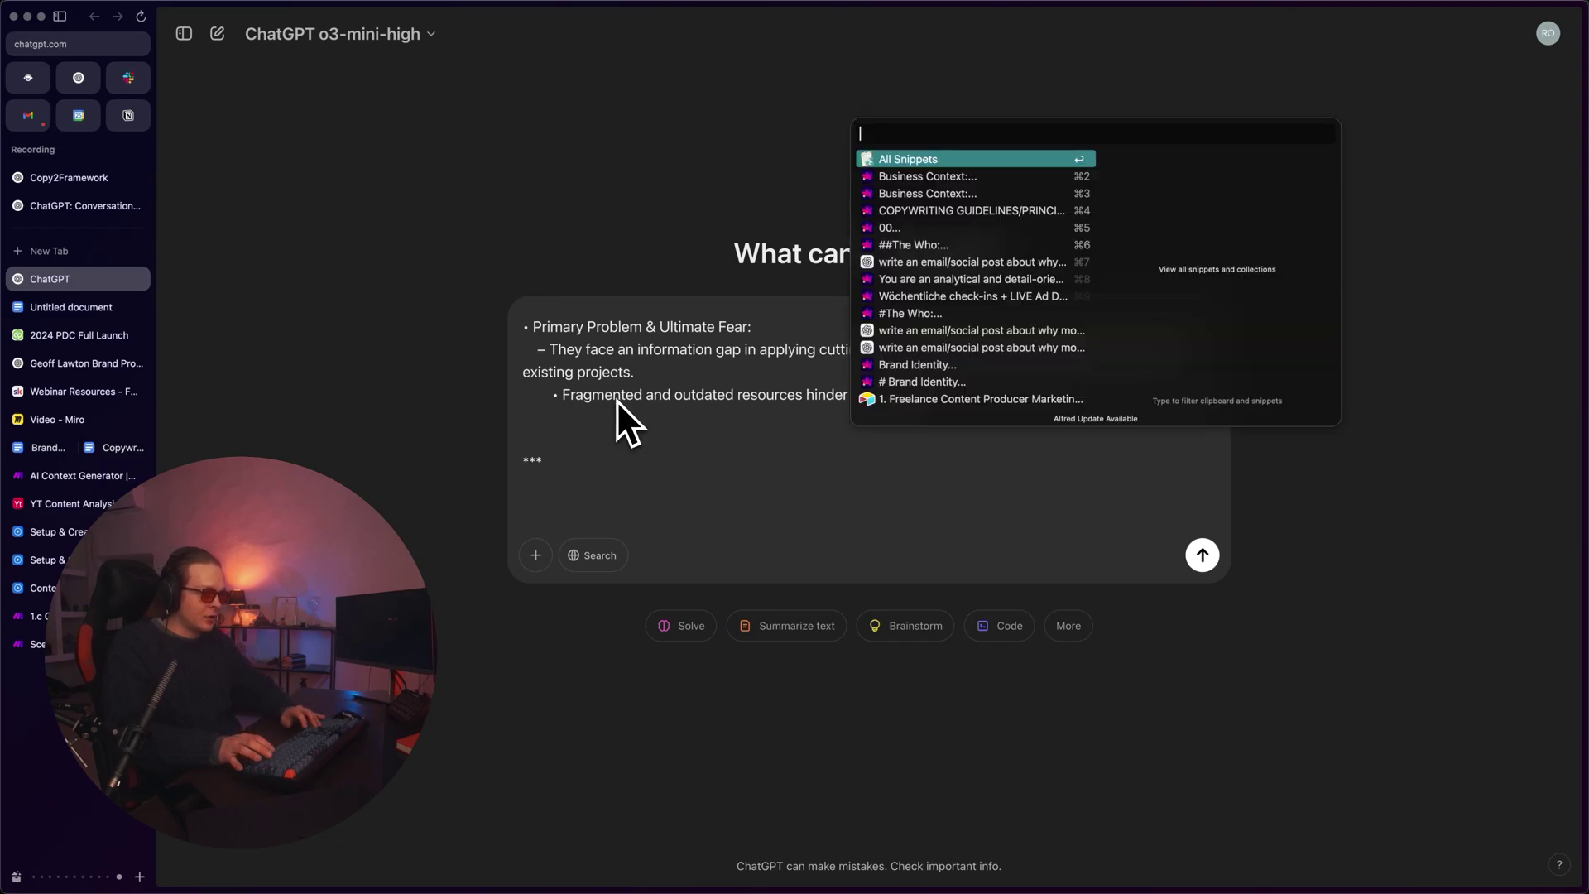
key("Return")
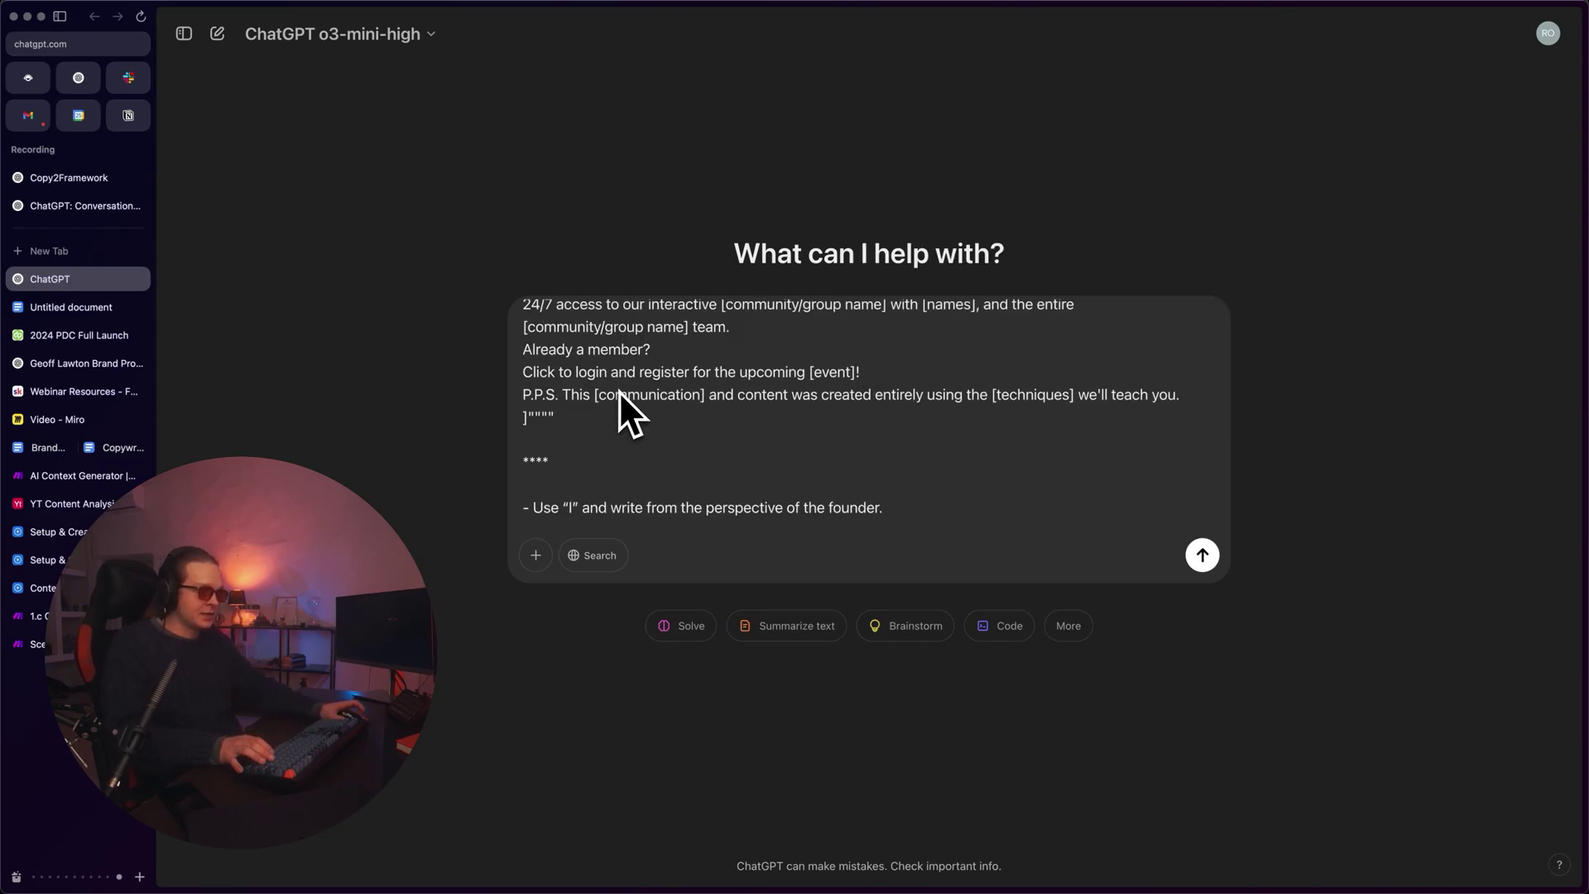
scroll(828, 414, "up", 15)
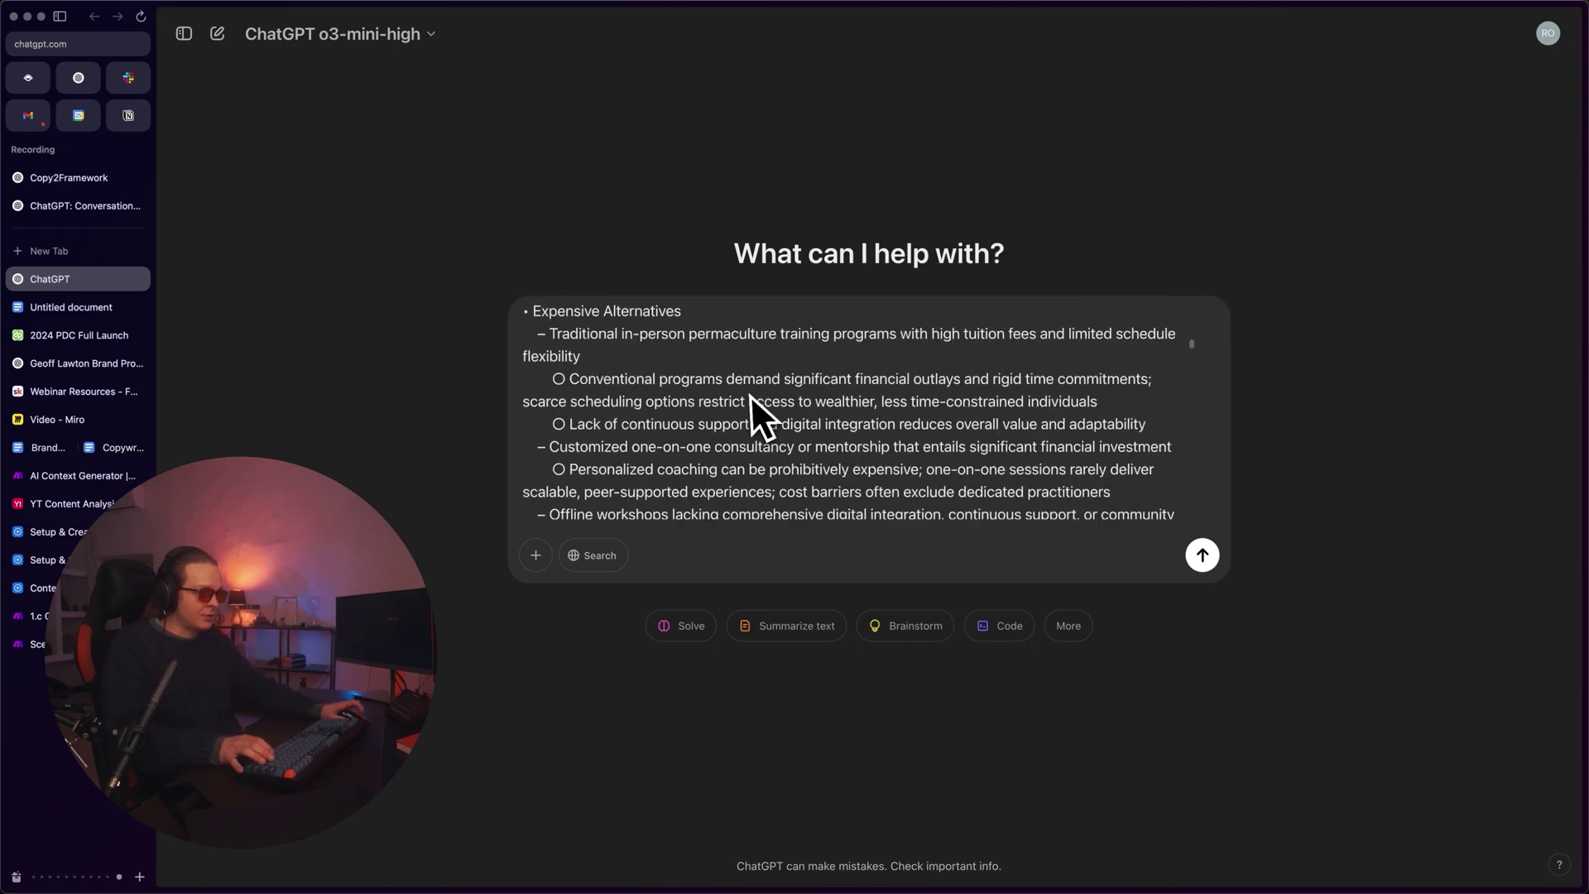
scroll(717, 389, "down", 1)
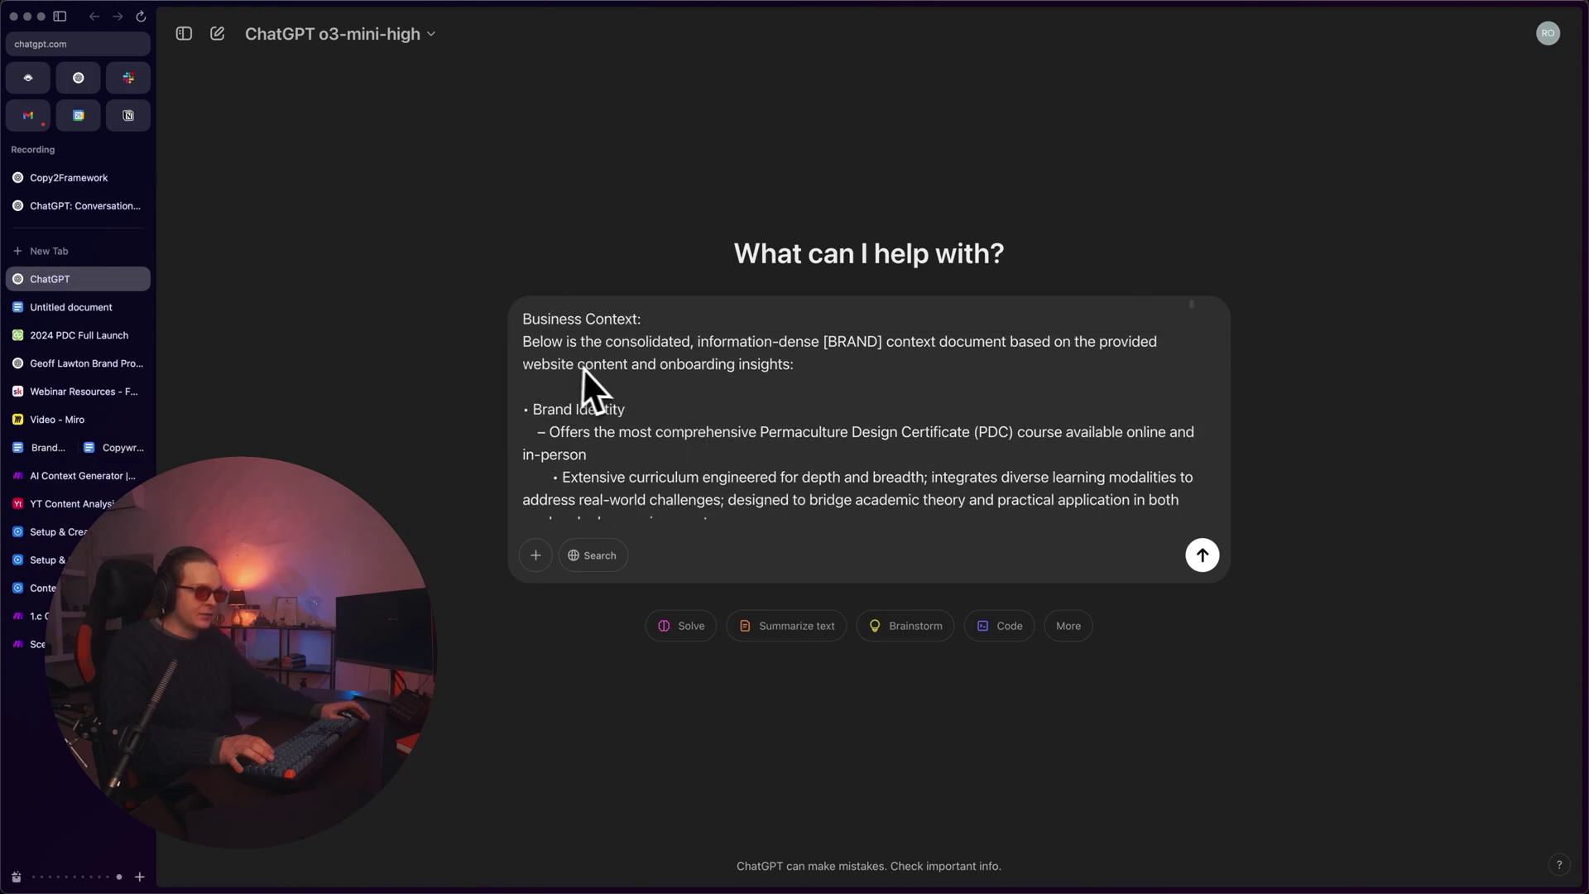
scroll(584, 339, "down", 20)
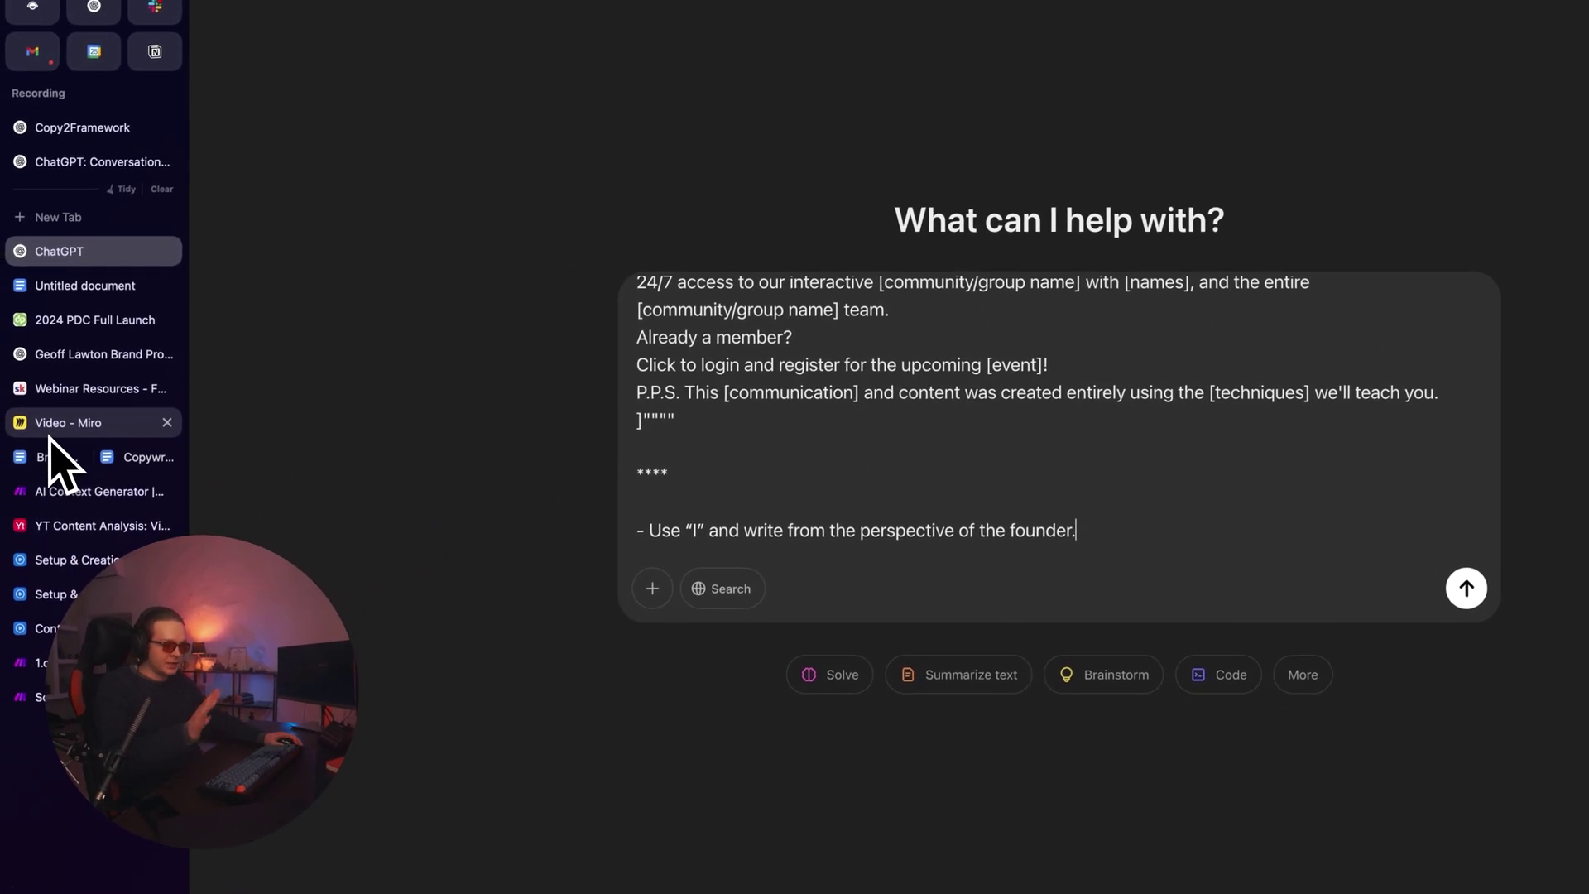
- Switch to the Video board in Miro and circle Video Scripts in red below Foundational Context
left_click(59, 456)
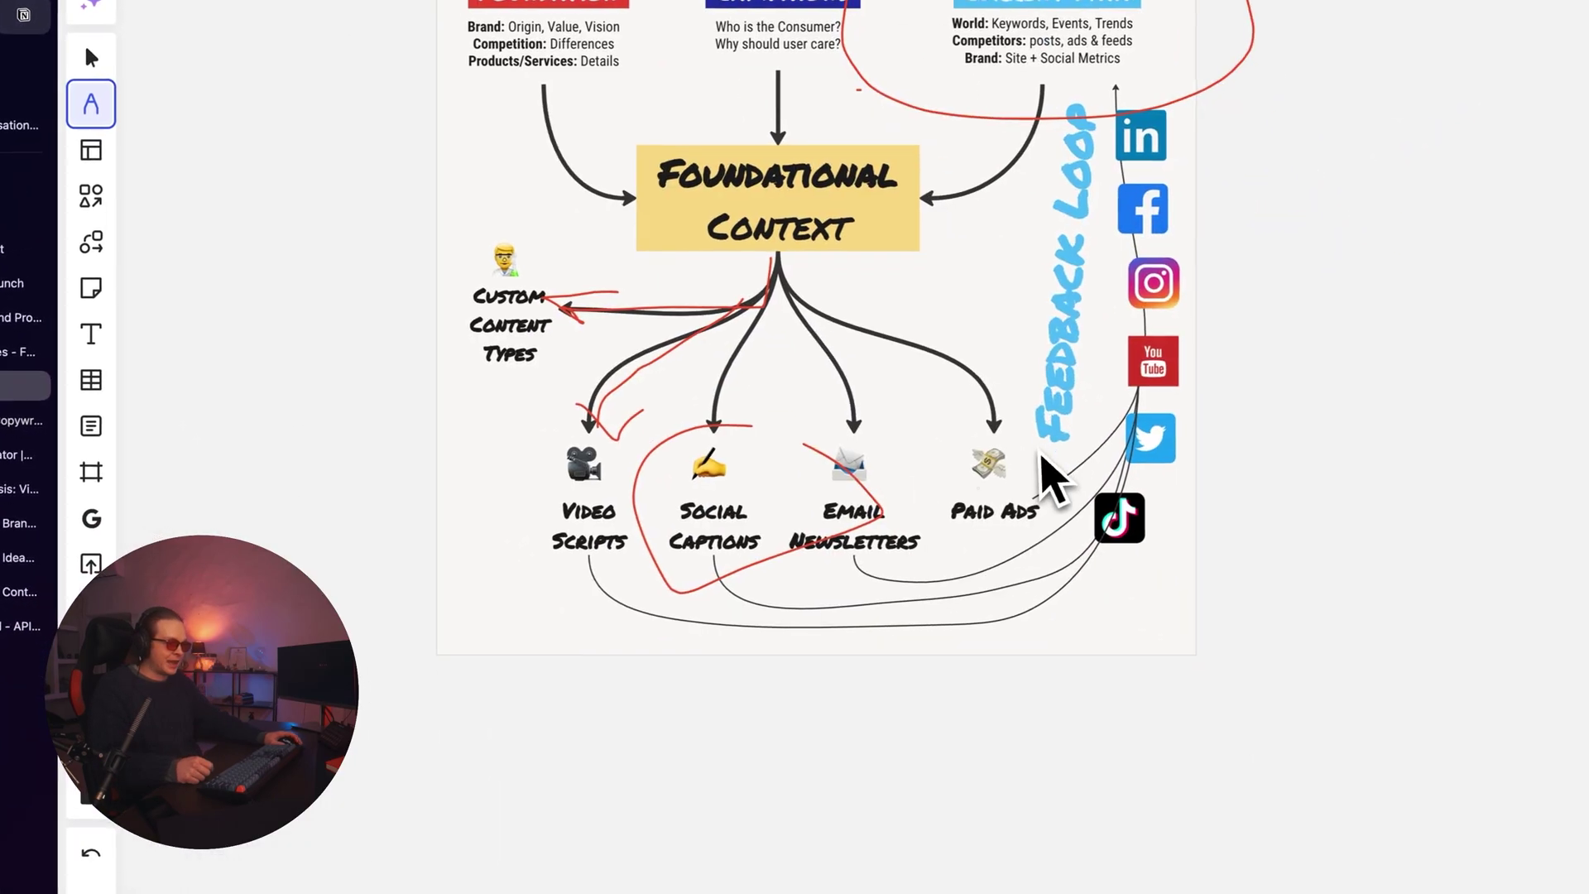
mouse_move(449, 332)
left_mouse_down()
mouse_move(597, 452)
mouse_move(536, 346)
left_mouse_up()
scroll(647, 457, "down", 10)
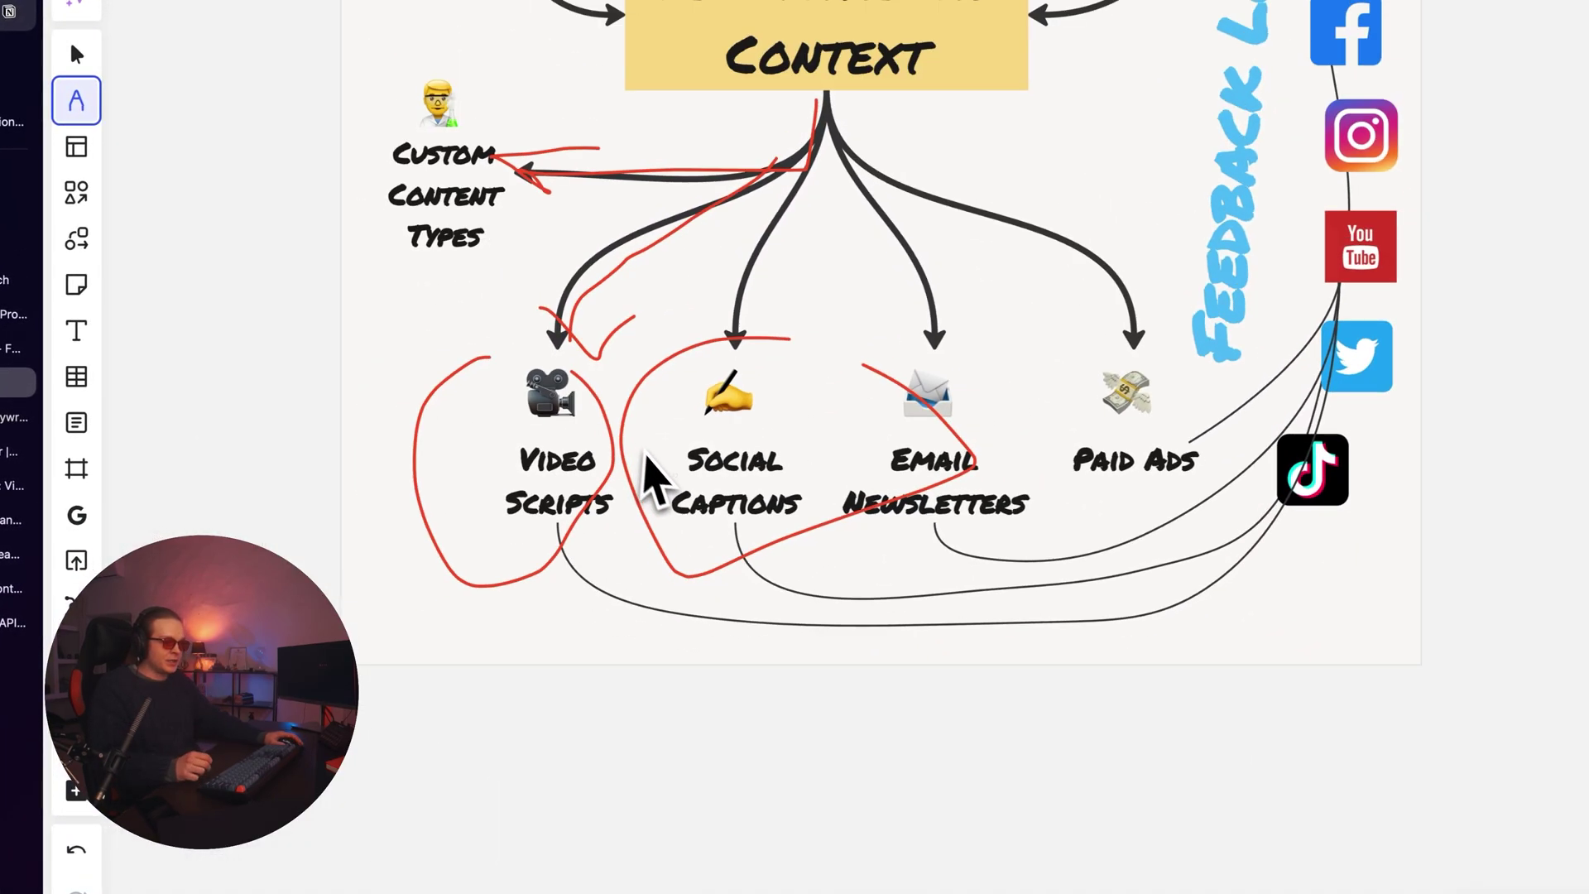
scroll(484, 480, "down", 4)
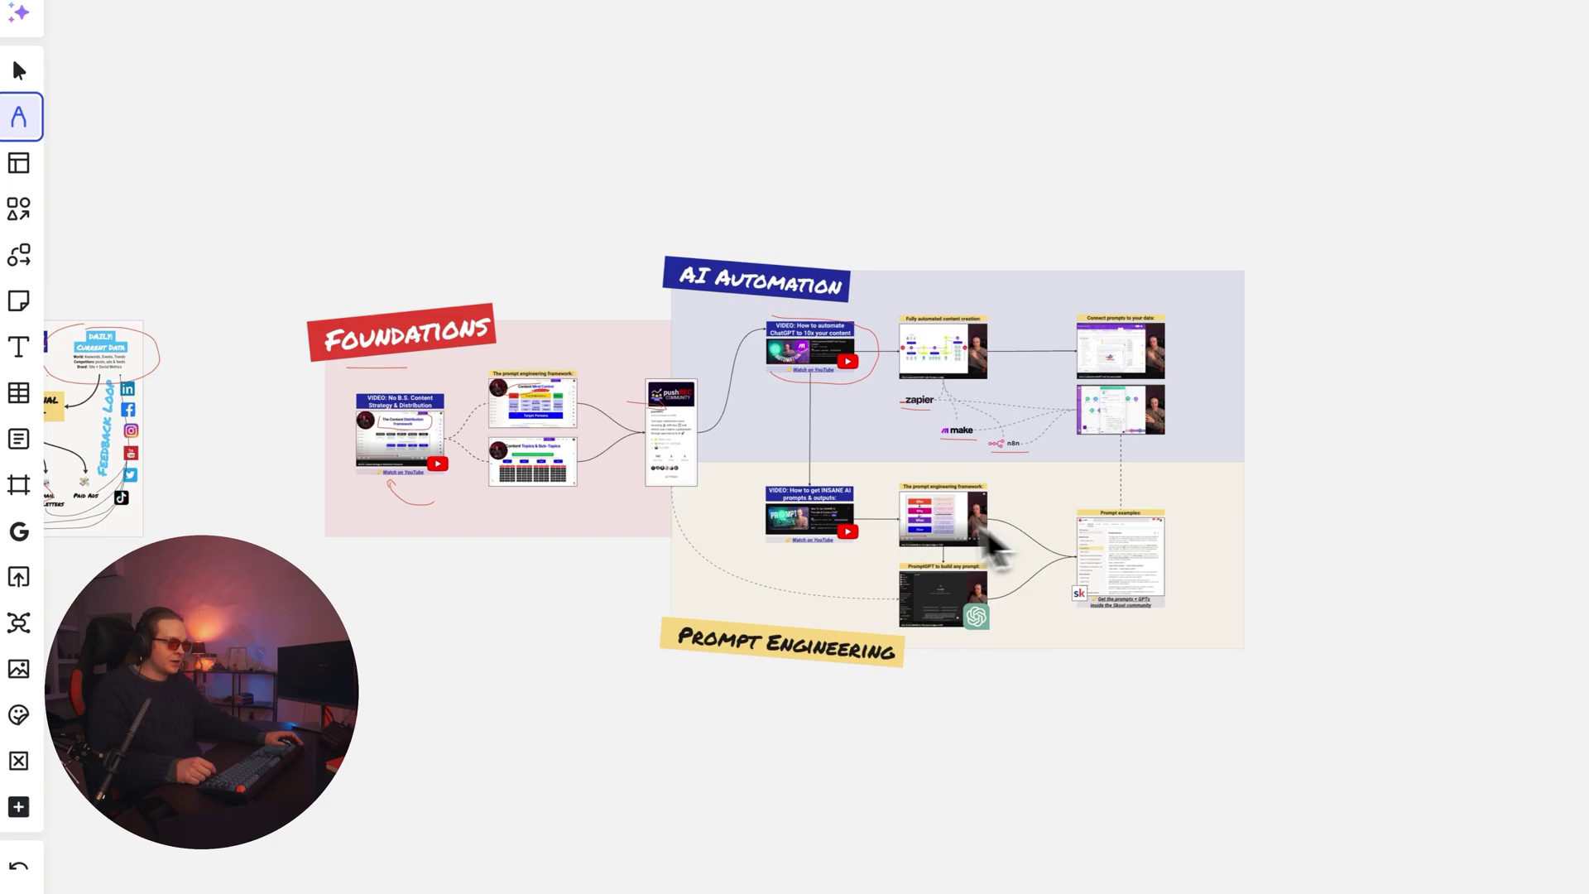
- Draw a red outline around the "How to get INSANE AI prompts & outputs" video in the Prompt Engineering section
scroll(981, 530, "up", 8)
left_click_drag(819, 511, 739, 410)
scroll(585, 389, "up", 8)
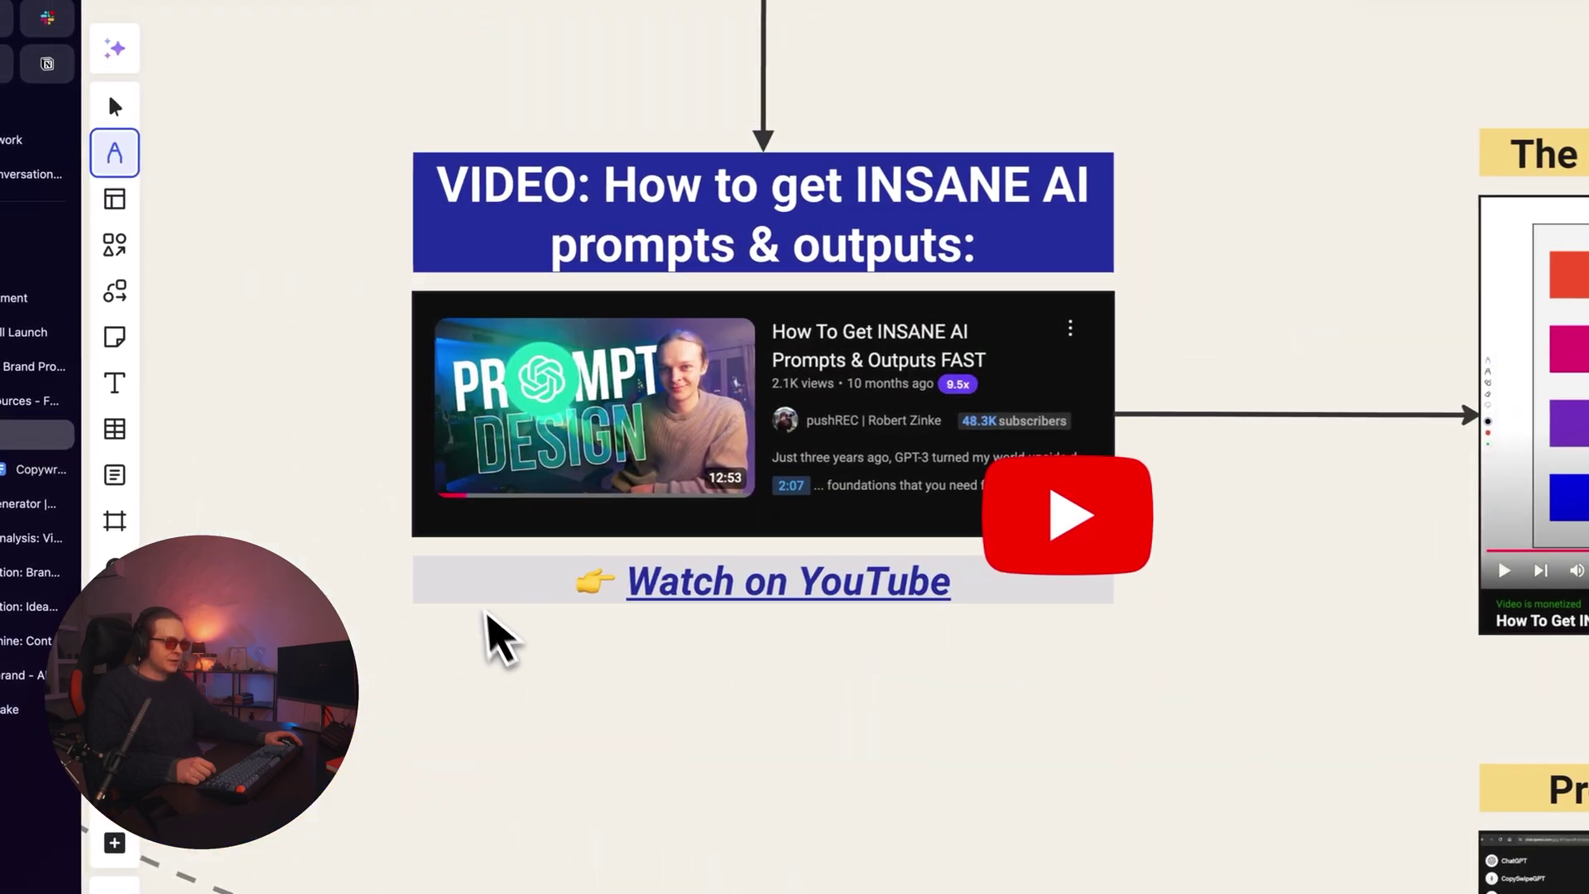
mouse_move(332, 110)
left_mouse_down()
mouse_move(282, 662)
mouse_move(1337, 543)
mouse_move(1204, 73)
left_mouse_up()
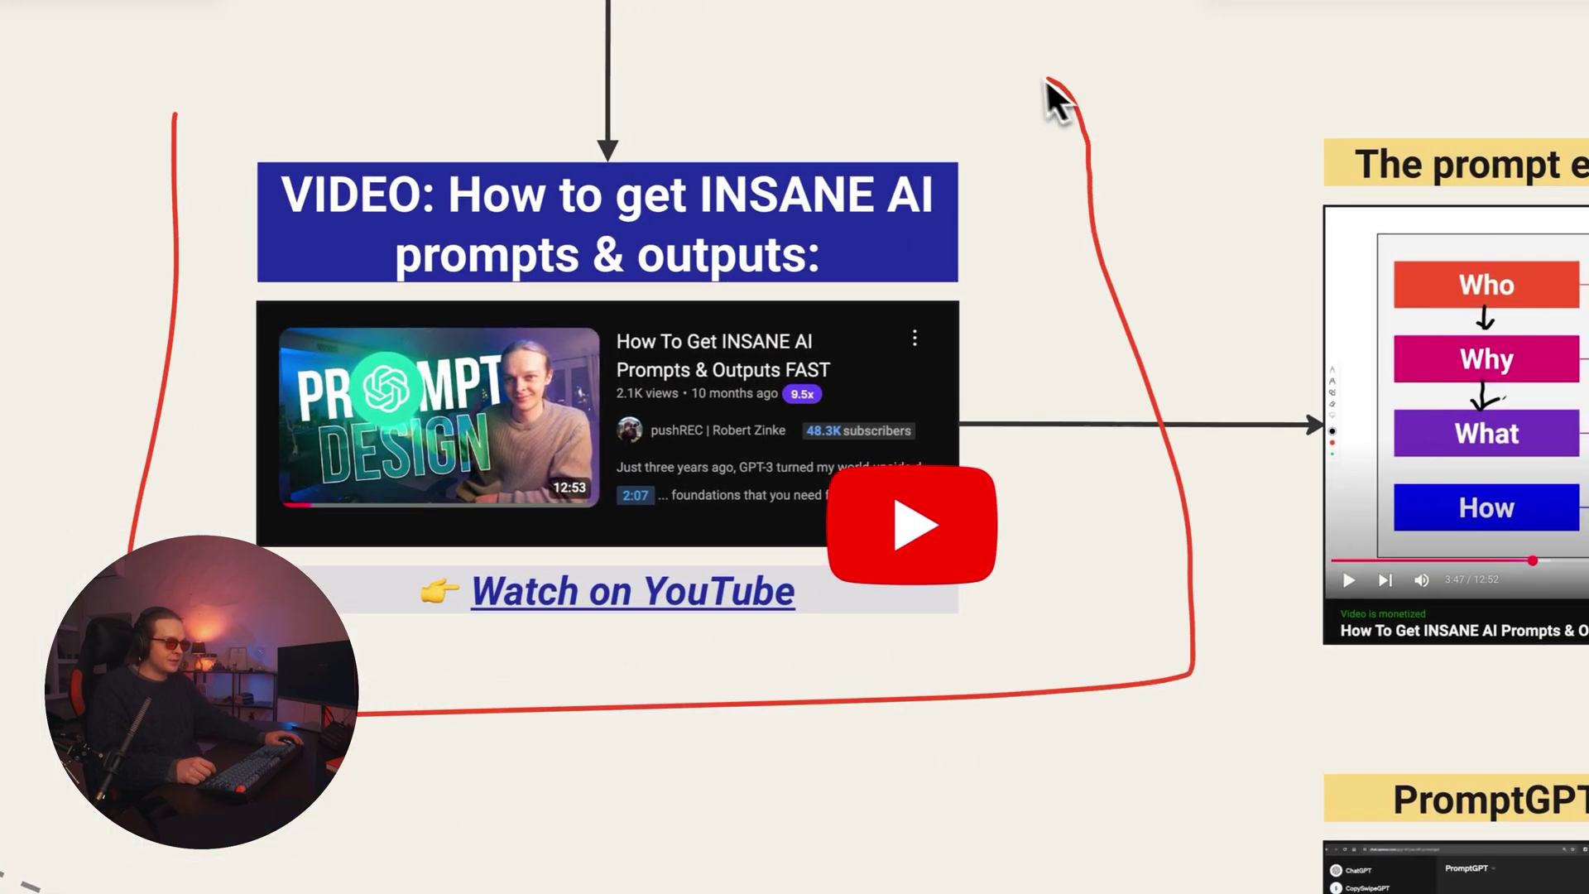
left_click_drag(1048, 81, 205, 74)
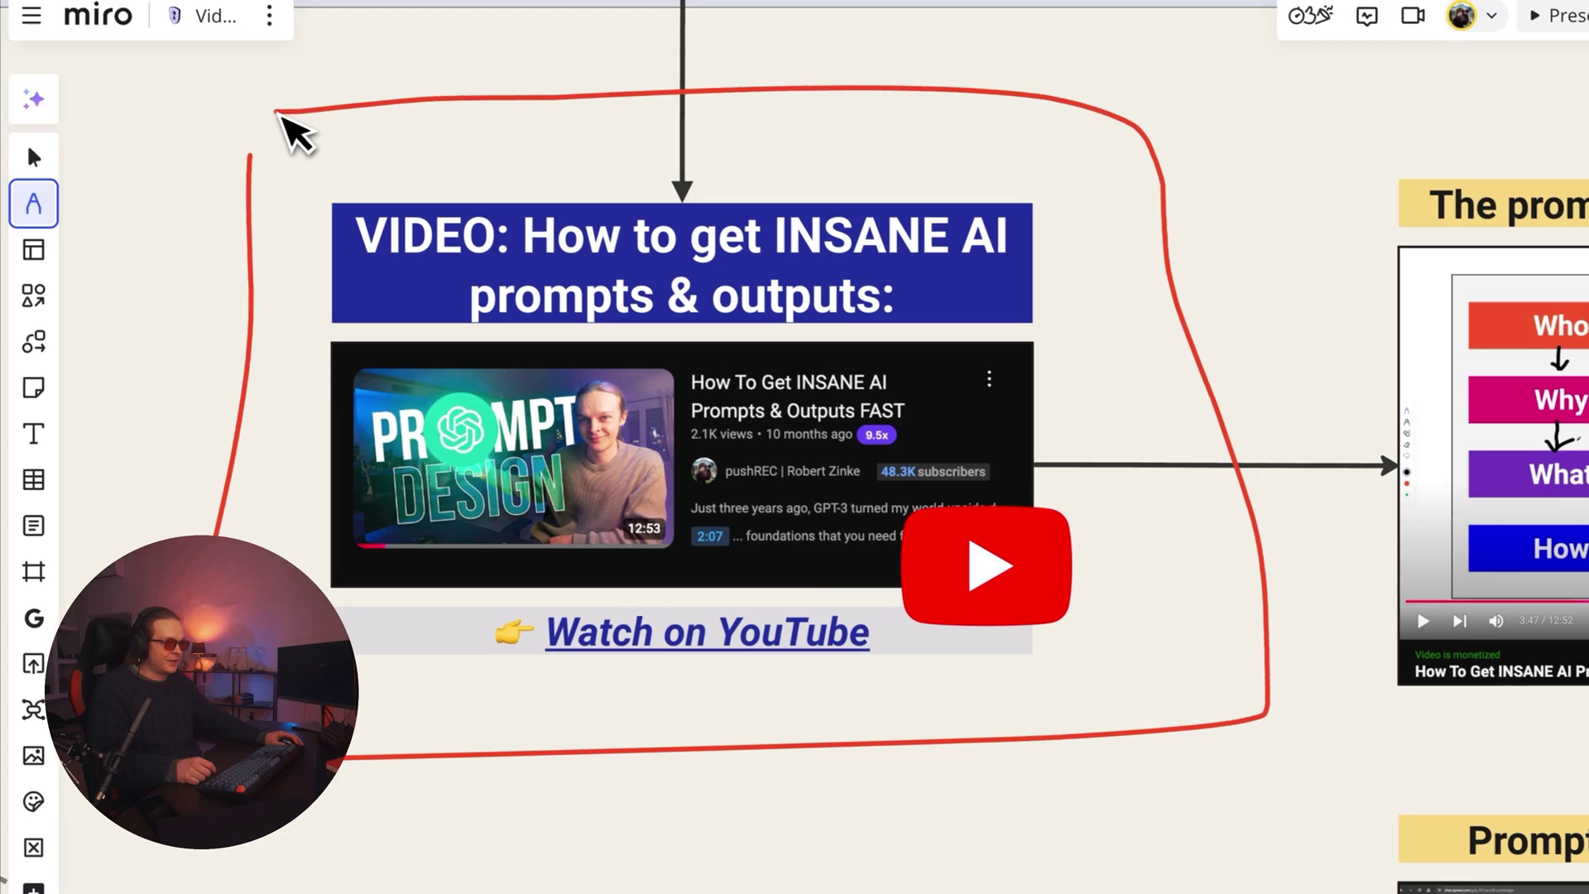
mouse_move(479, 106)
left_mouse_down()
mouse_move(509, 156)
mouse_move(455, 143)
left_mouse_up()
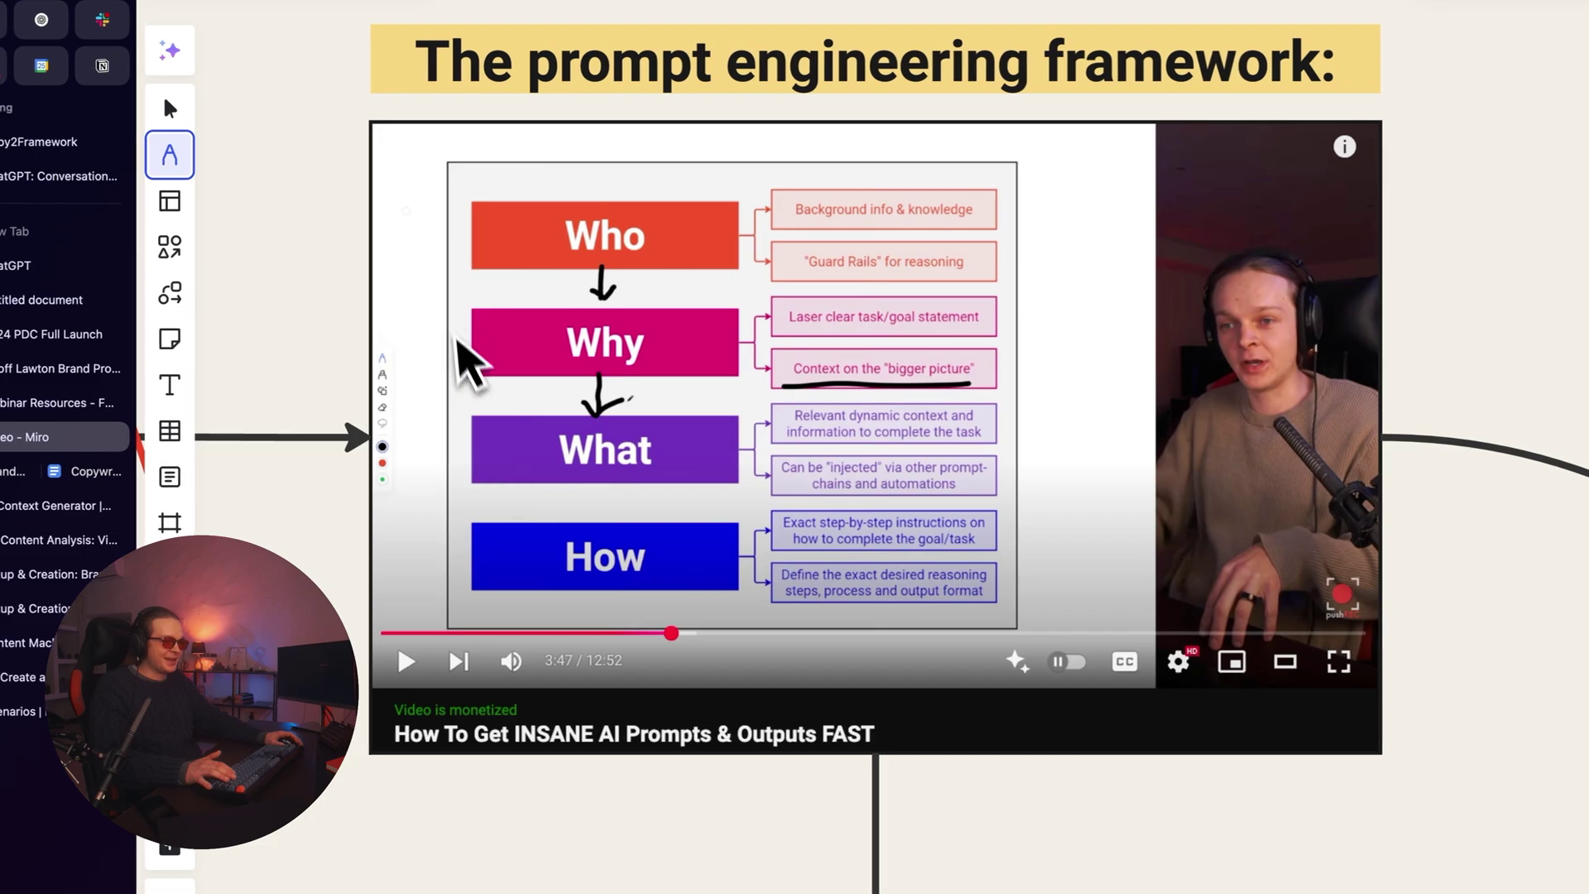
- Outline the prompt engineering framework screenshot in red and draw a red arrow onto the PromptGPT screenshot below it
mouse_move(348, 106)
left_mouse_down()
mouse_move(312, 412)
mouse_move(304, 843)
mouse_move(1370, 839)
mouse_move(1522, 168)
mouse_move(1532, 25)
left_mouse_up()
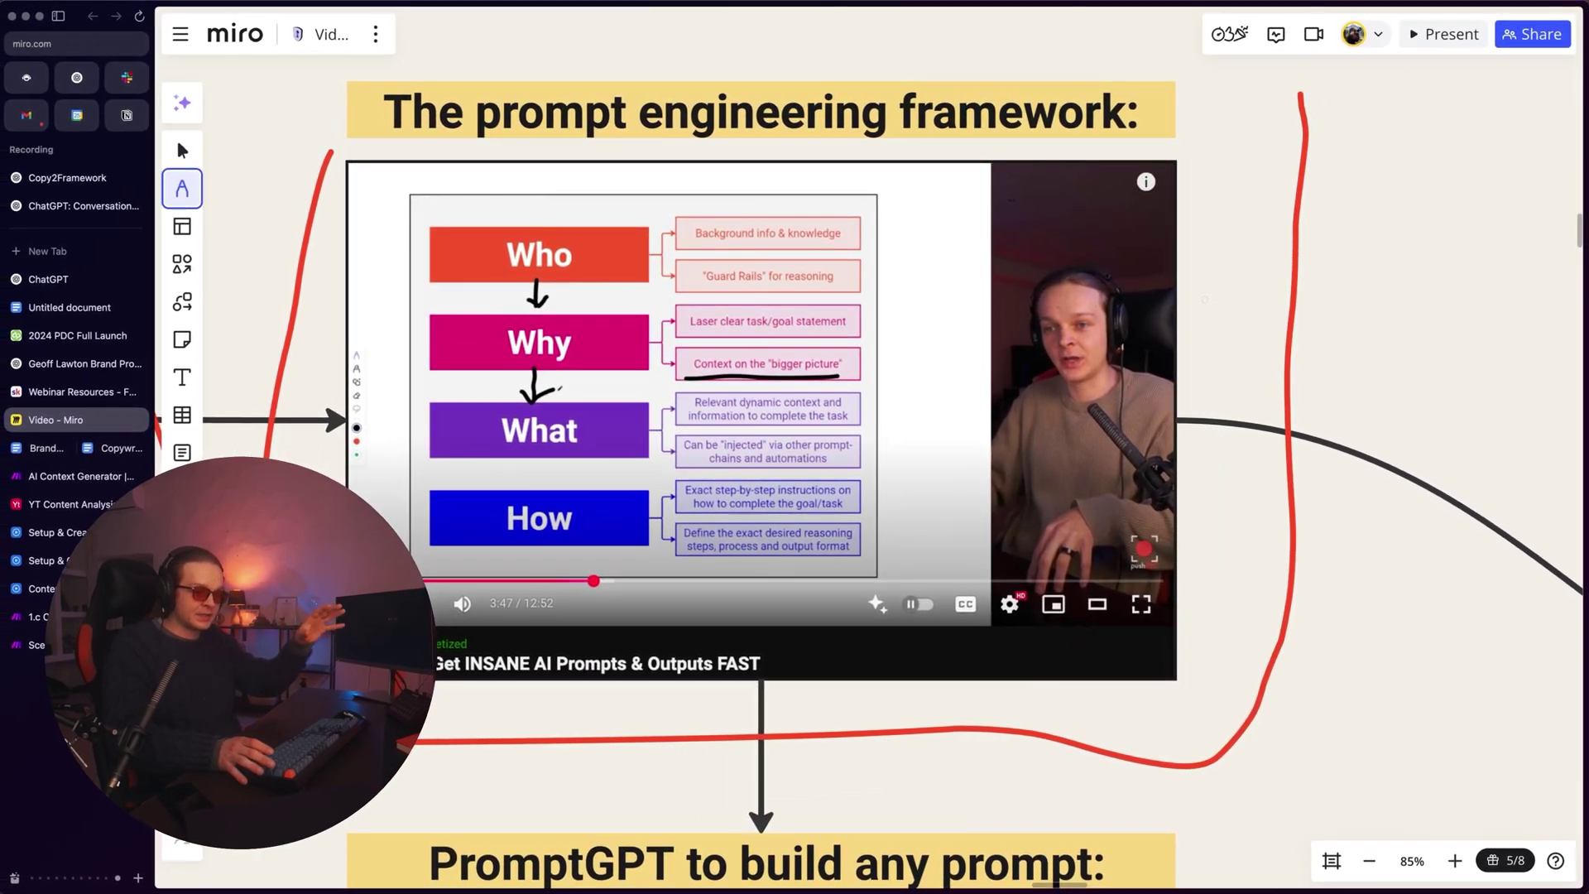
scroll(1121, 331, "down", 5)
left_click_drag(1120, 596, 1018, 238)
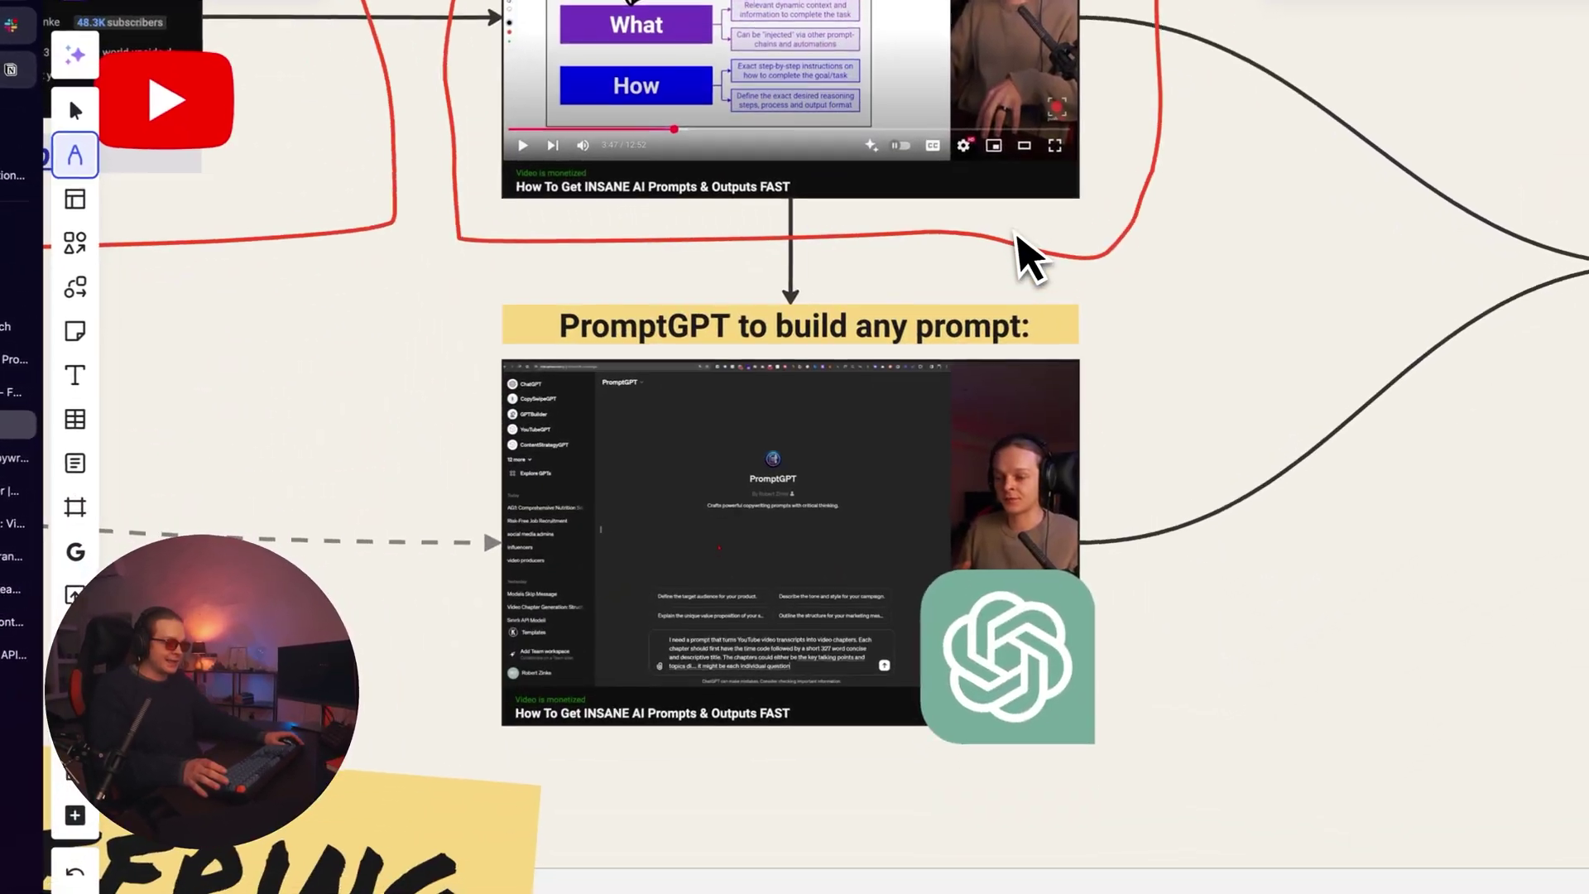
scroll(862, 365, "up", 3)
left_click_drag(763, 414, 756, 347)
mouse_move(434, 265)
left_mouse_down()
mouse_move(759, 352)
mouse_move(772, 376)
left_mouse_up()
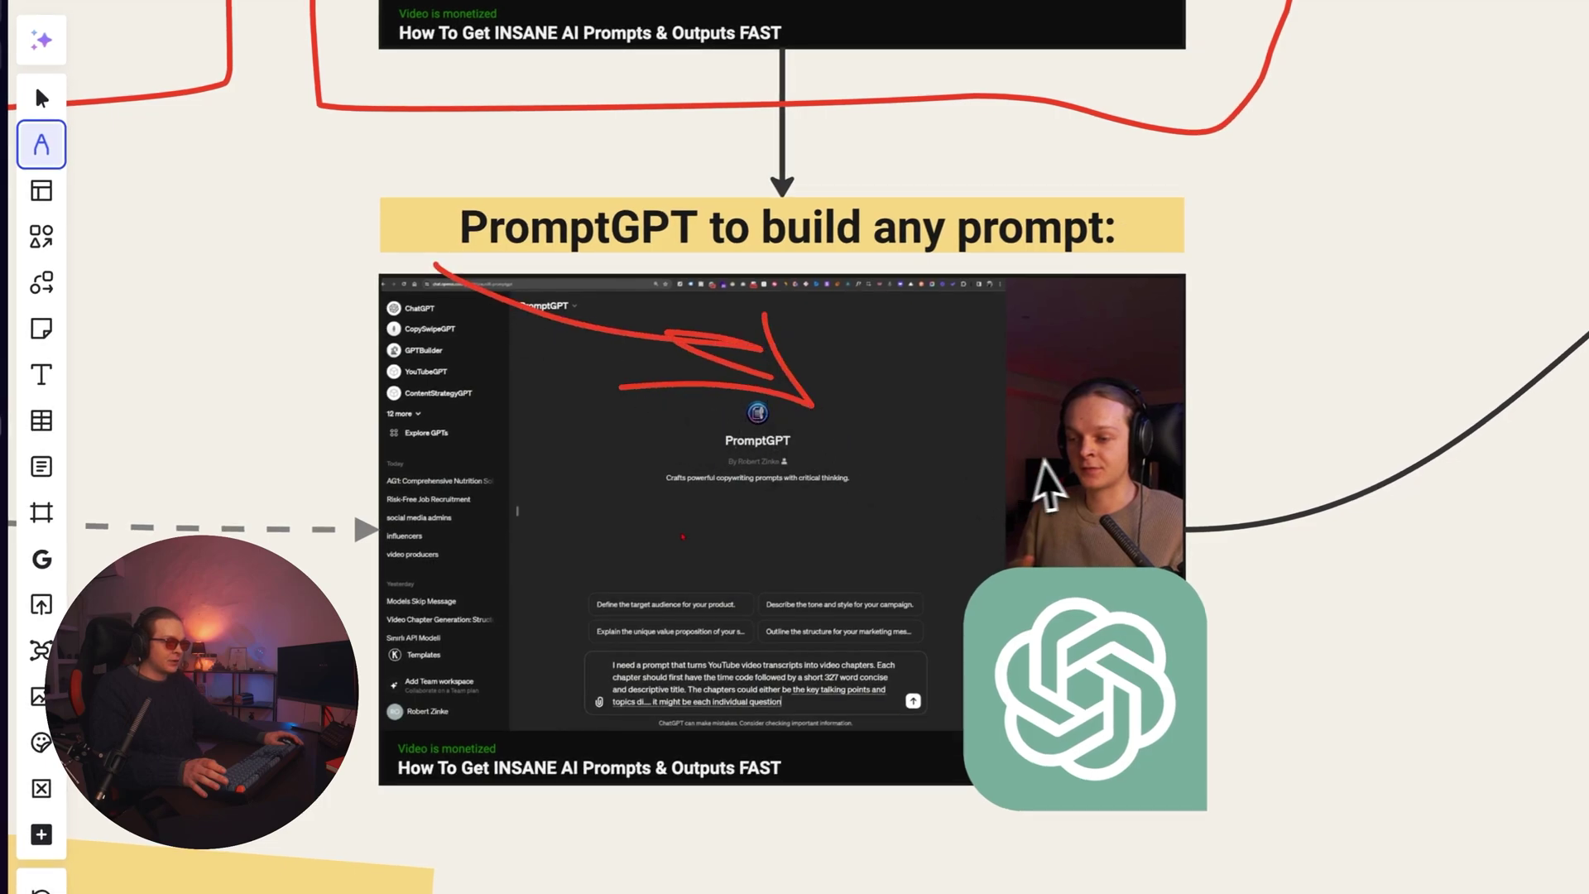
left_click_drag(1026, 451, 1004, 366)
- Mark the short- and longform video and post entries under Content Generation with red lines in the Prompt examples screenshot
scroll(1209, 300, "down", 1)
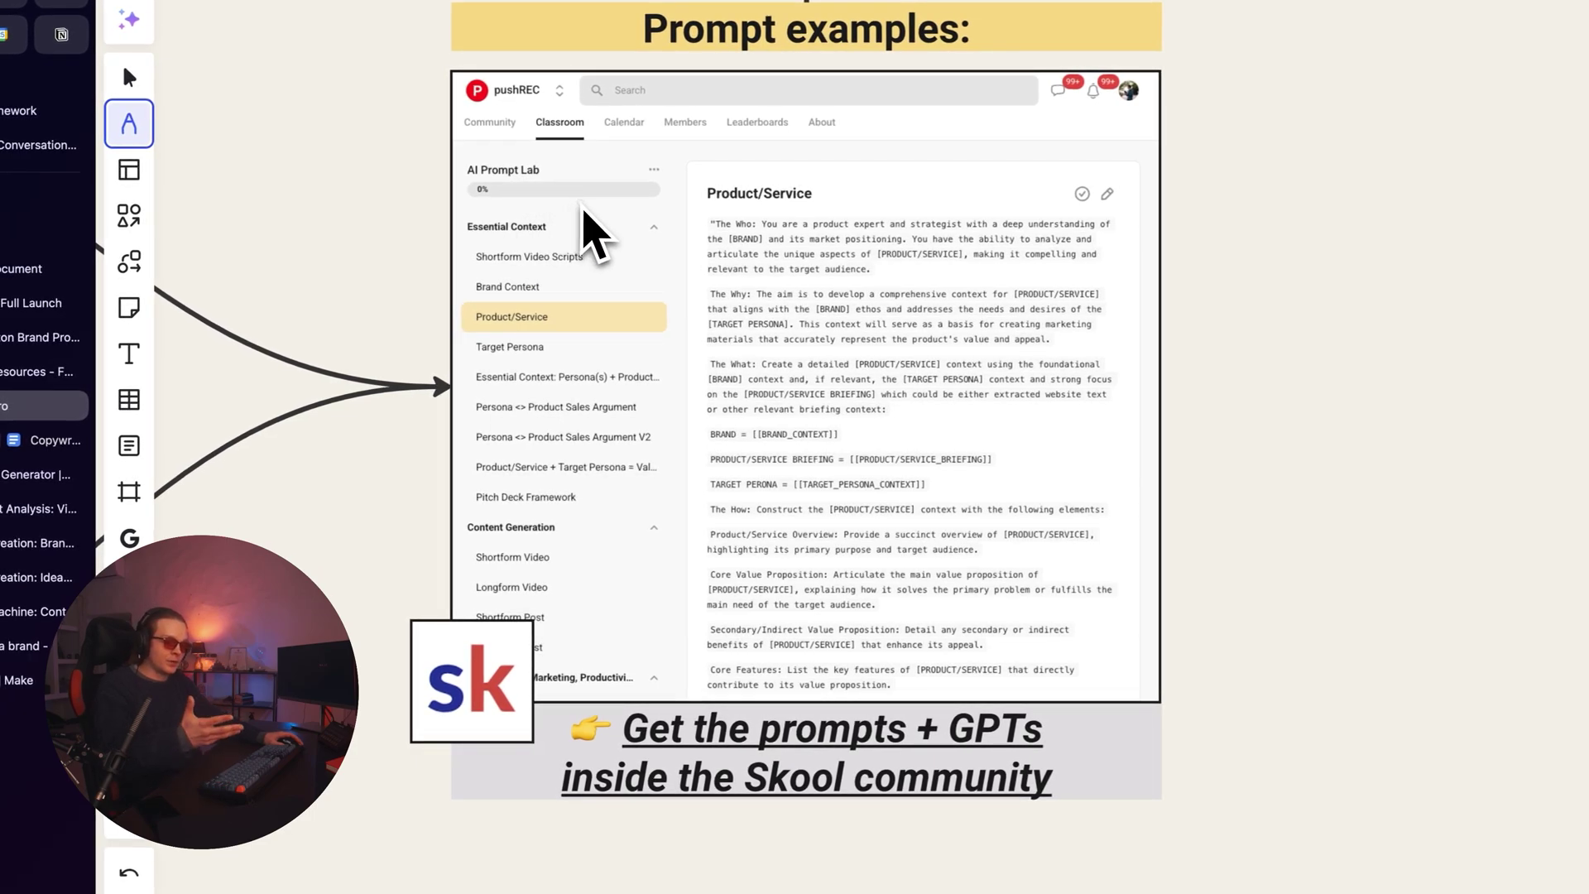
scroll(607, 273, "up", 3)
left_click_drag(695, 390, 649, 331)
scroll(664, 334, "up", 2)
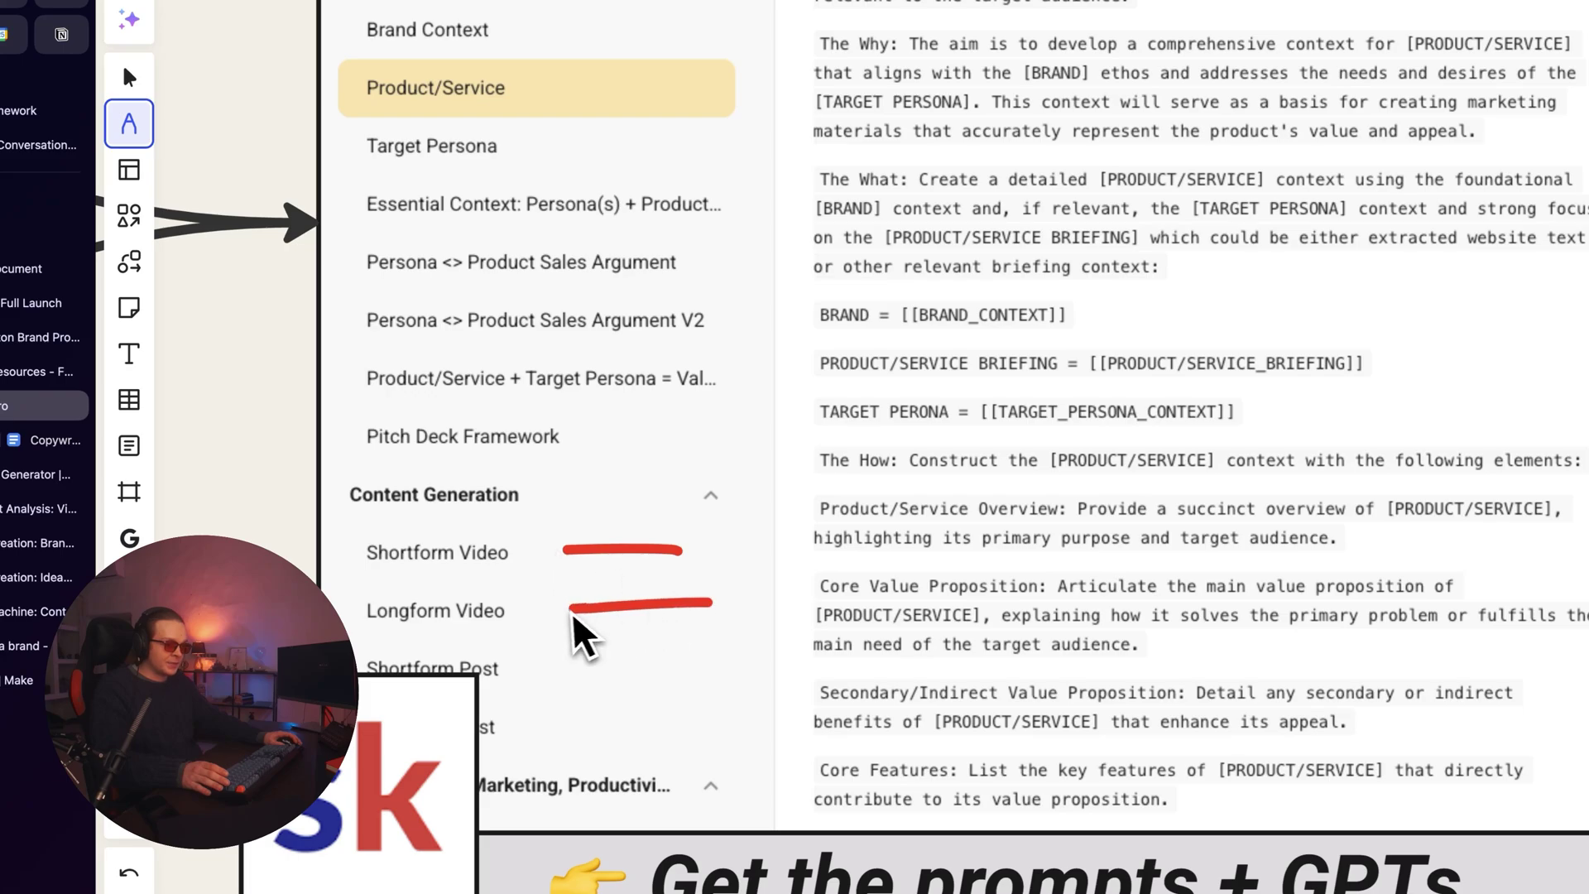
scroll(659, 712, "down", 5)
left_click_drag(622, 588, 685, 639)
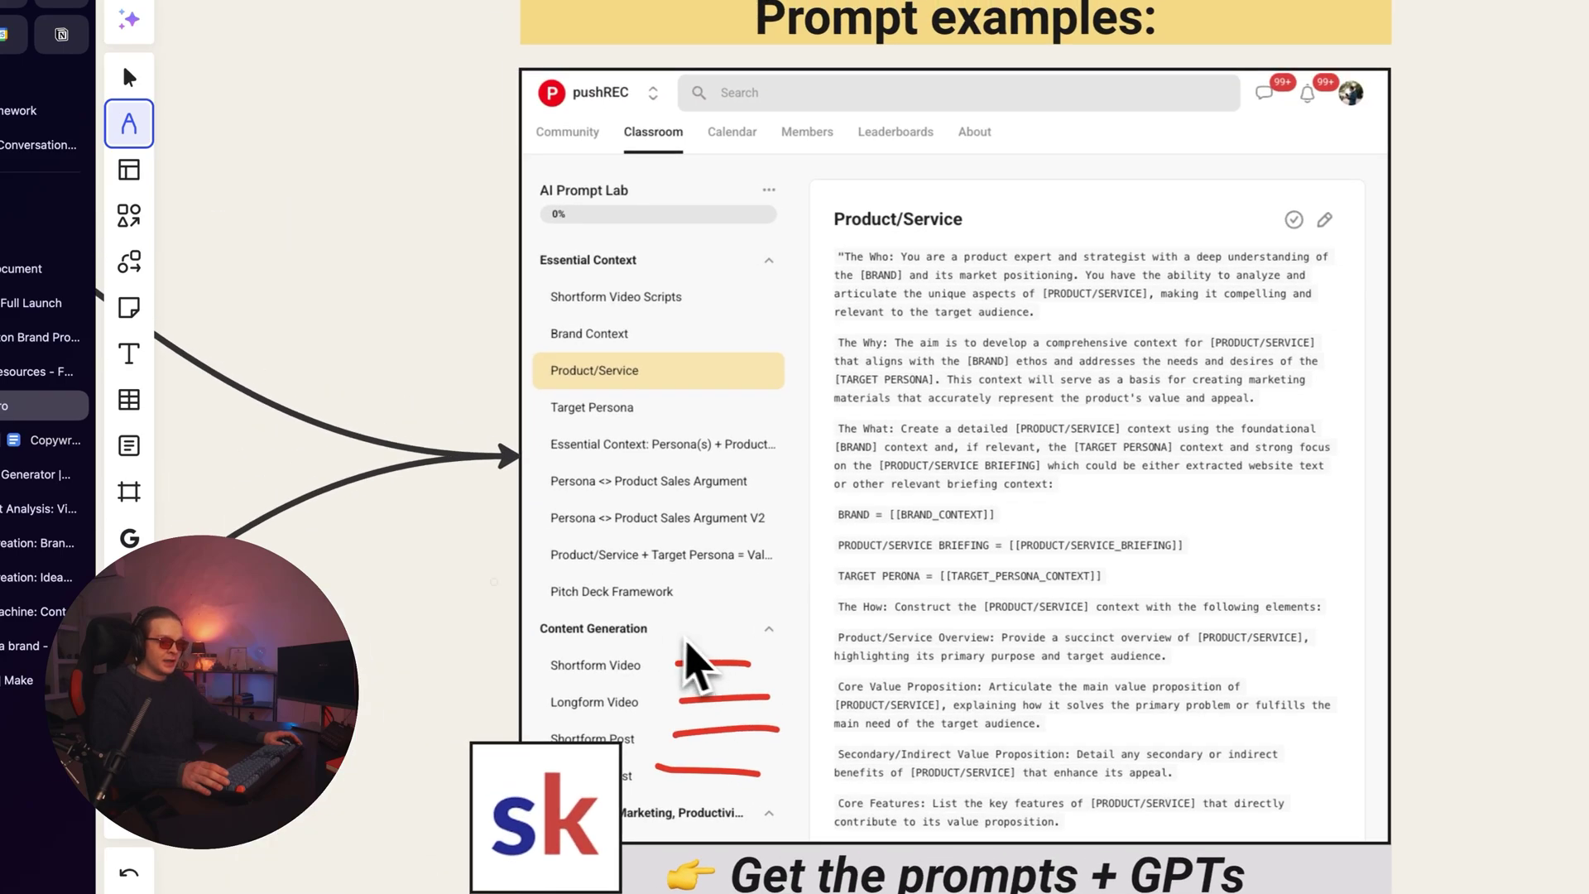
- Return to the idea page and add BNSN 003: B120 - pushREC to the idea's formats
left_click(40, 574)
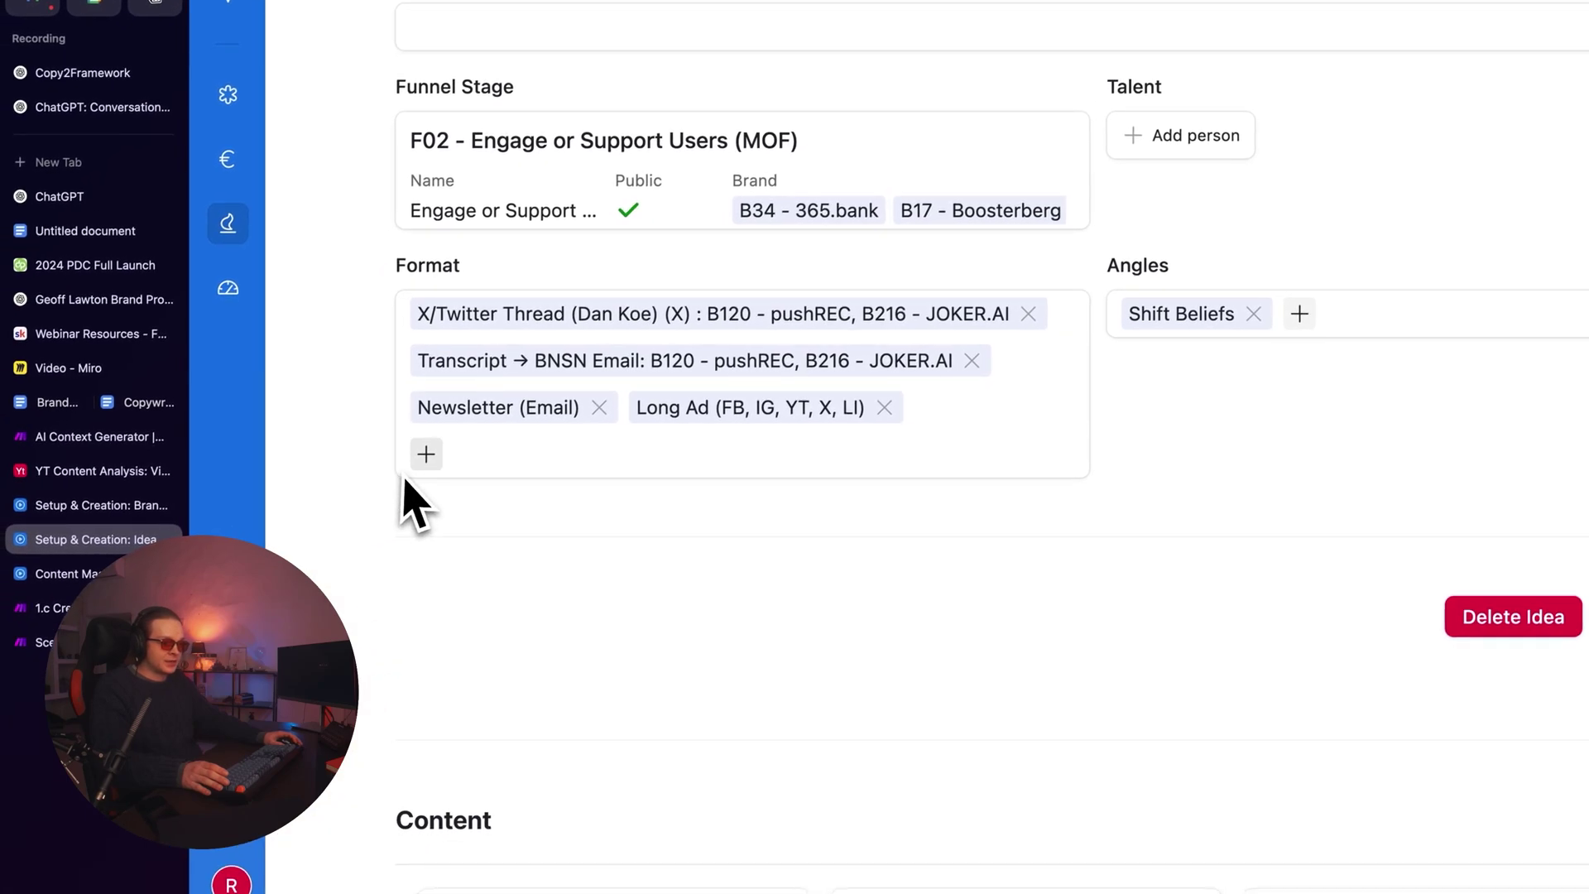
scroll(667, 633, "down", 5)
scroll(880, 740, "up", 4)
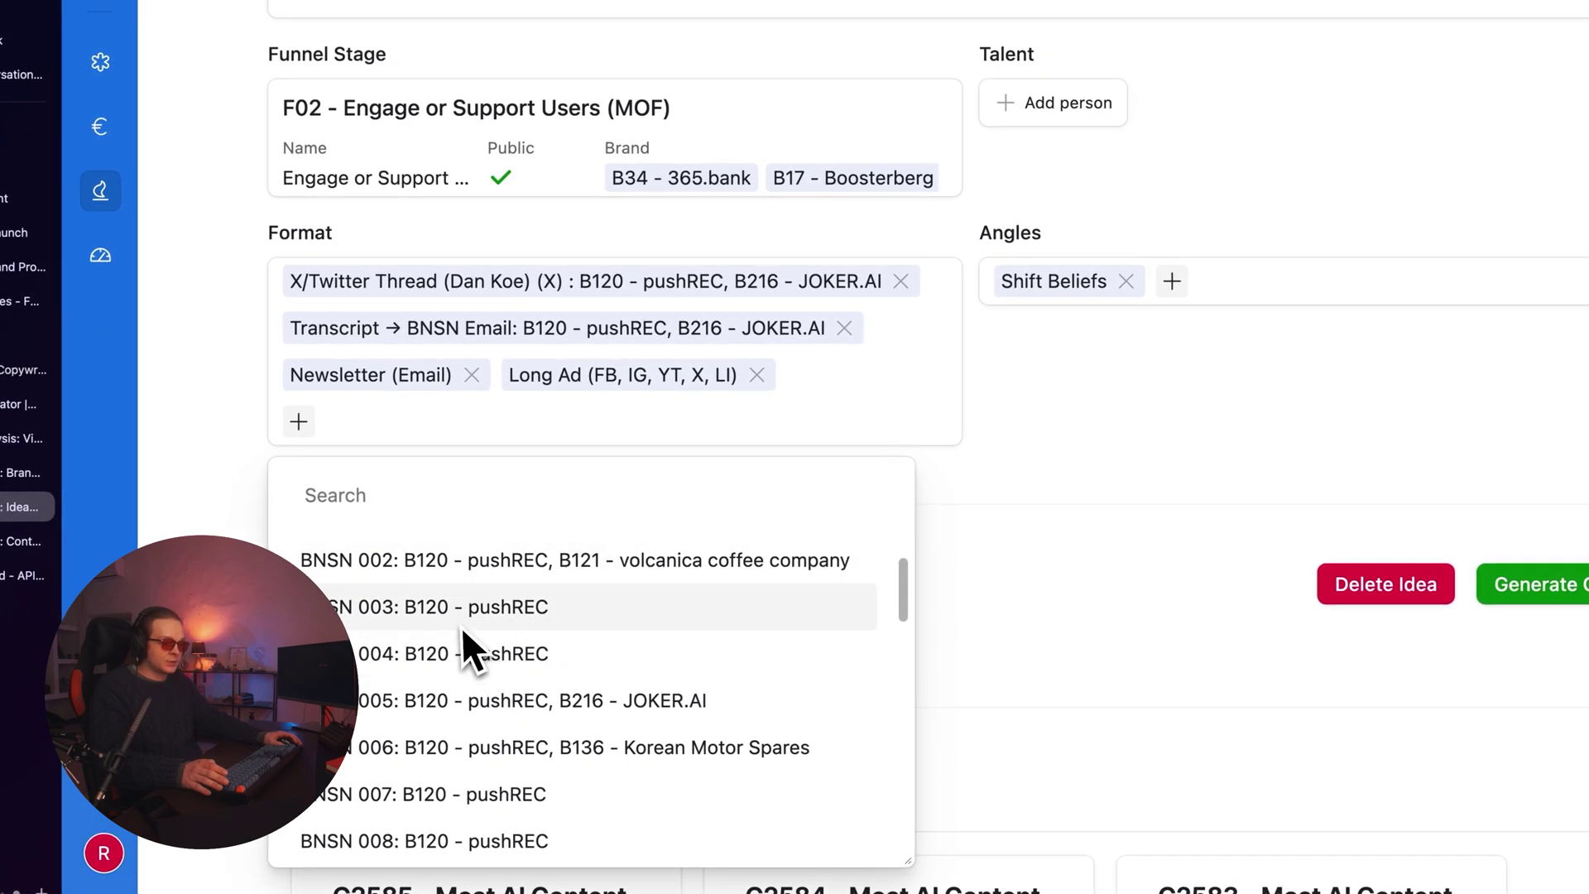
left_click(461, 625)
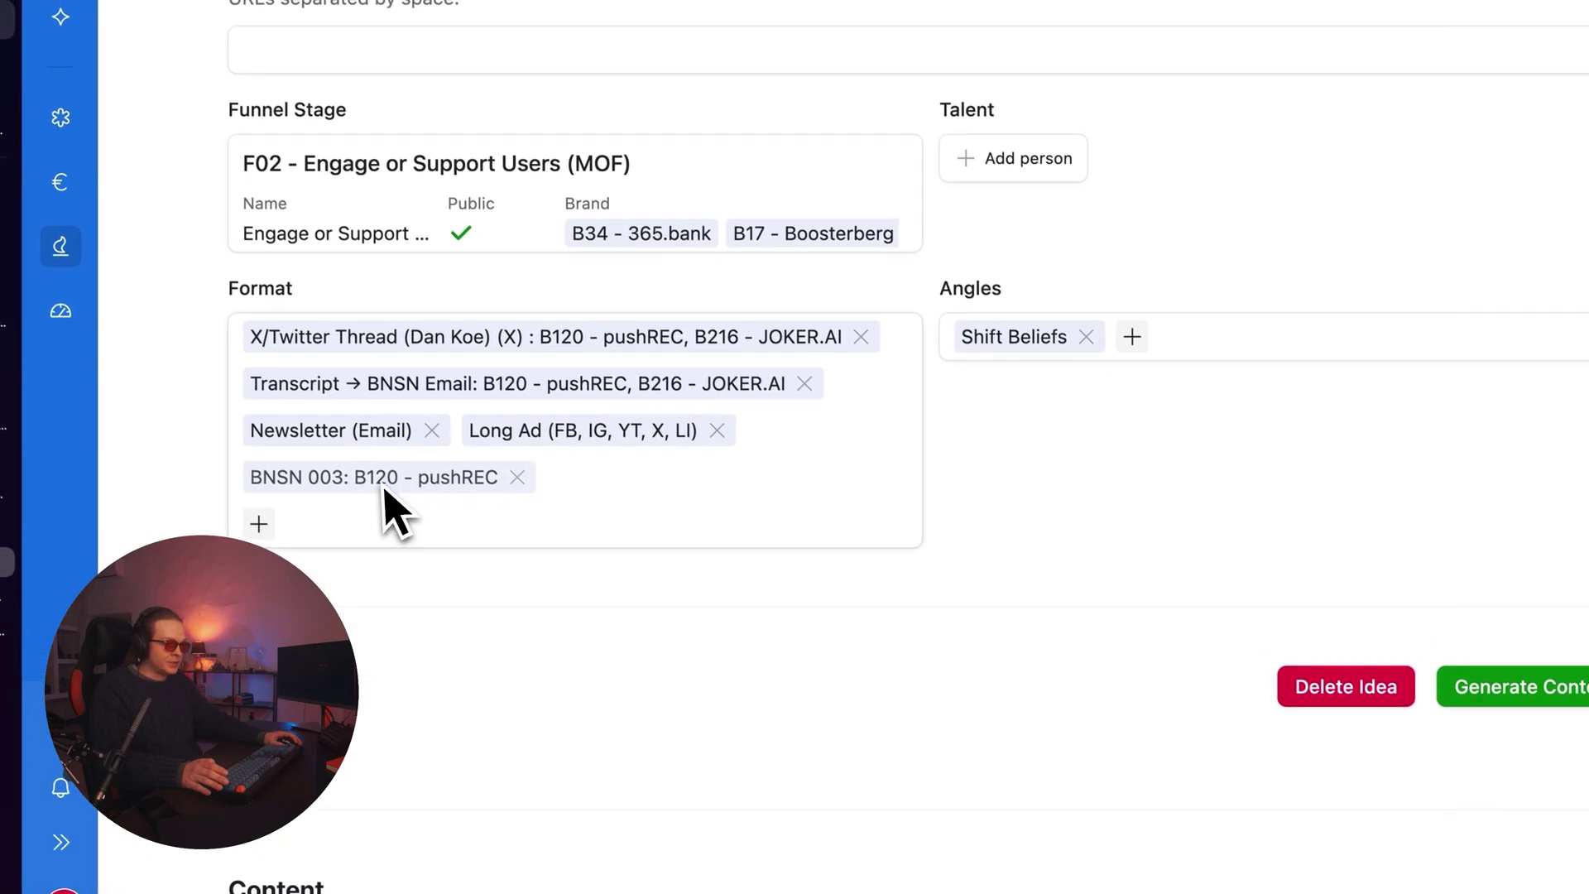
- Open the BNSN 003 format, read through its prompt template and close the record
left_click(384, 486)
scroll(1208, 438, "down", 2)
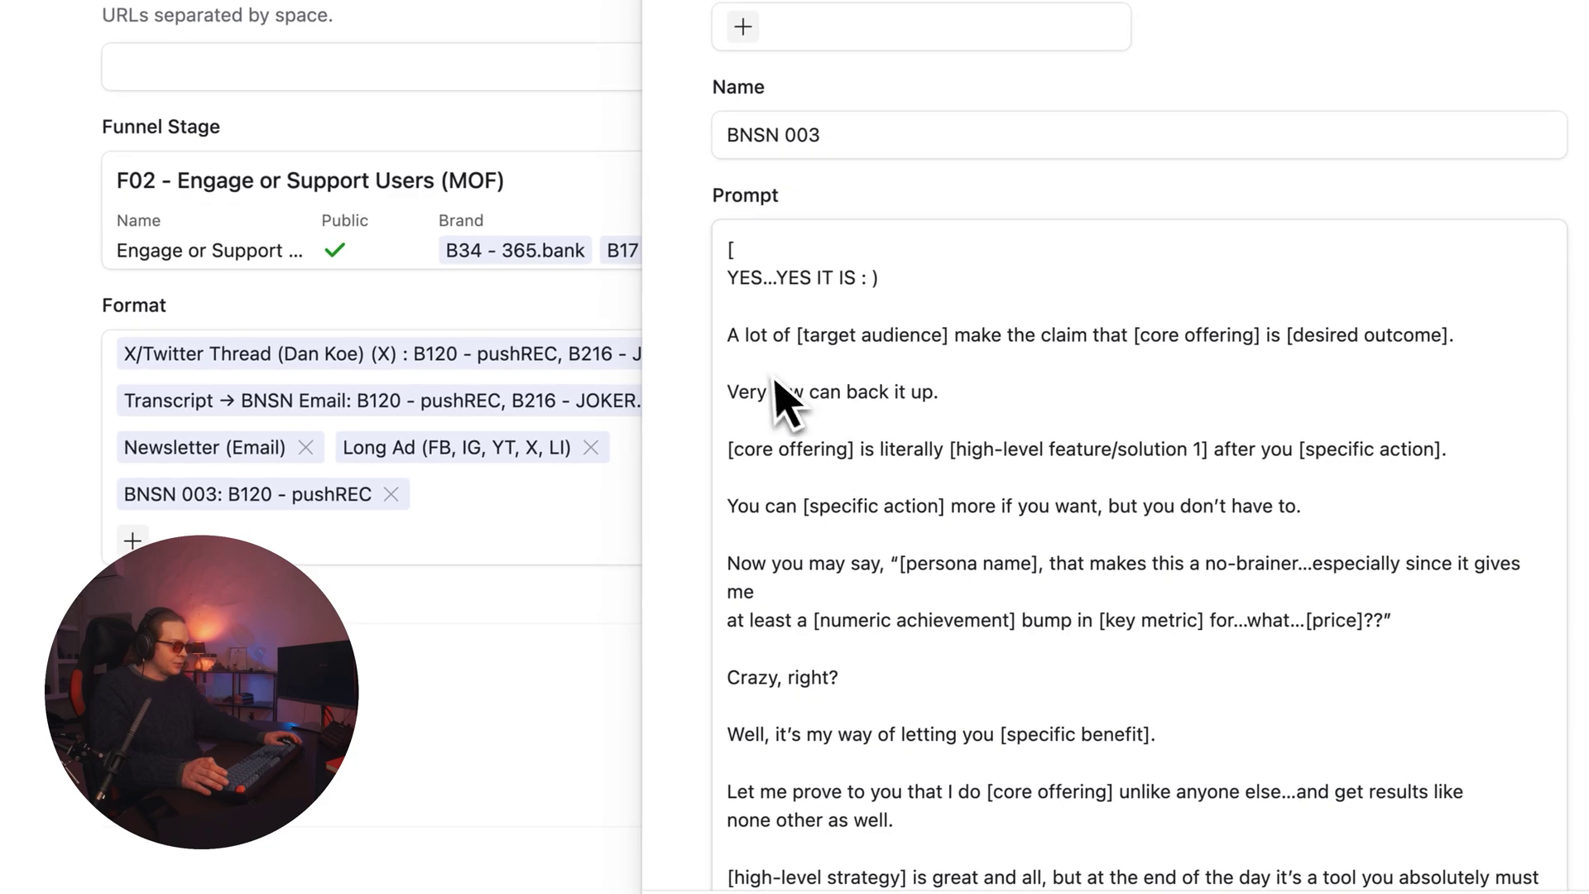
left_click_drag(728, 364, 1003, 401)
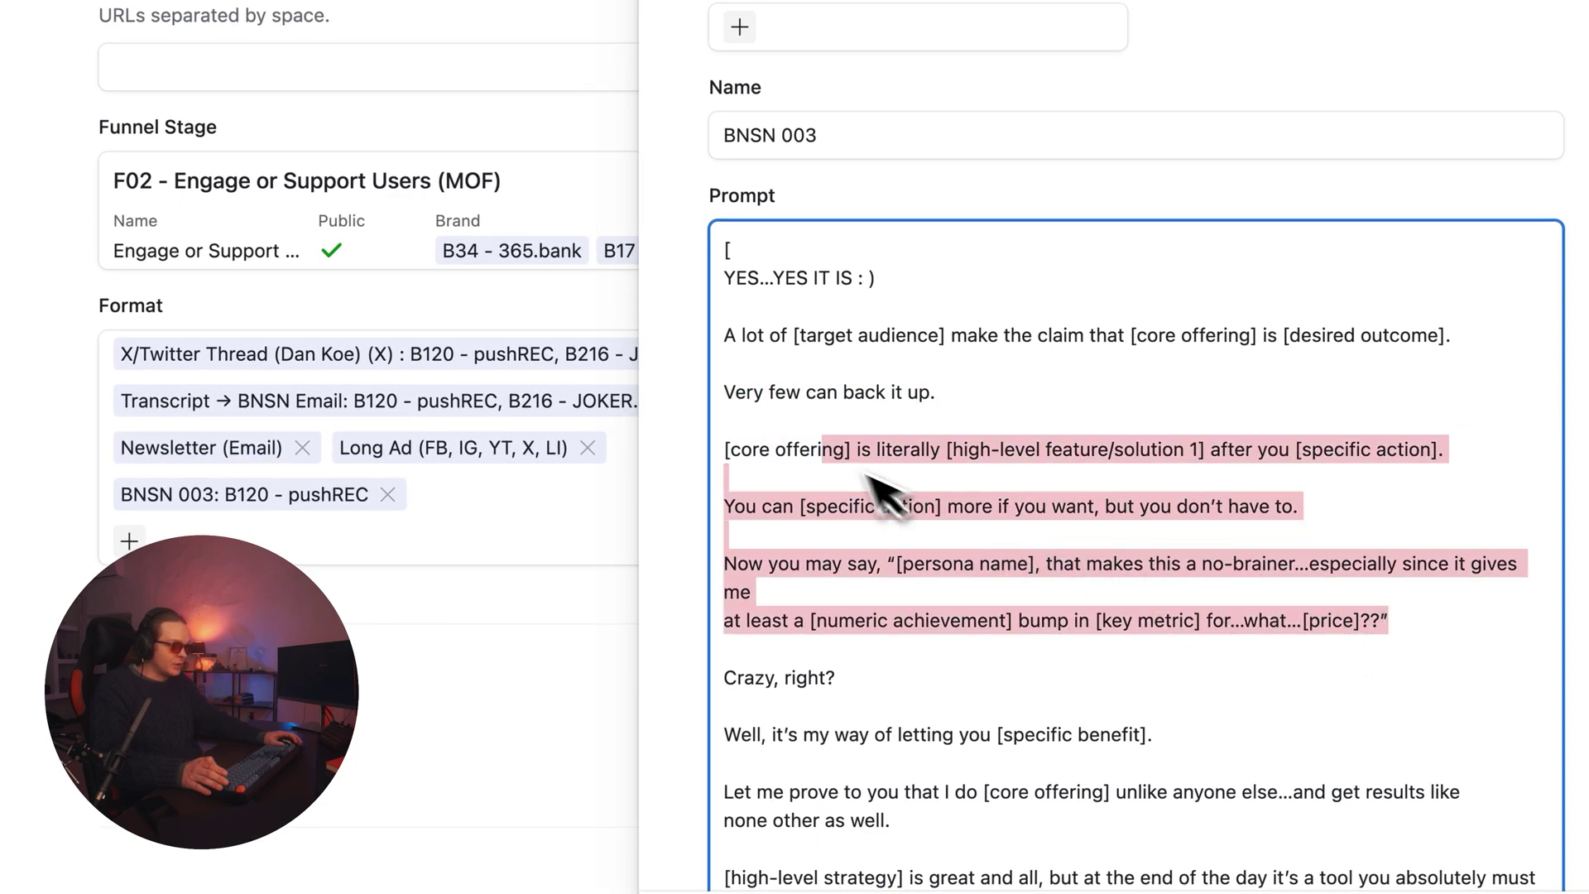
left_click(331, 713)
- Open the X/Twitter thread C2584 - Most AI Content Sucks from the idea's Content section and read the generated tweets
scroll(650, 631, "down", 1)
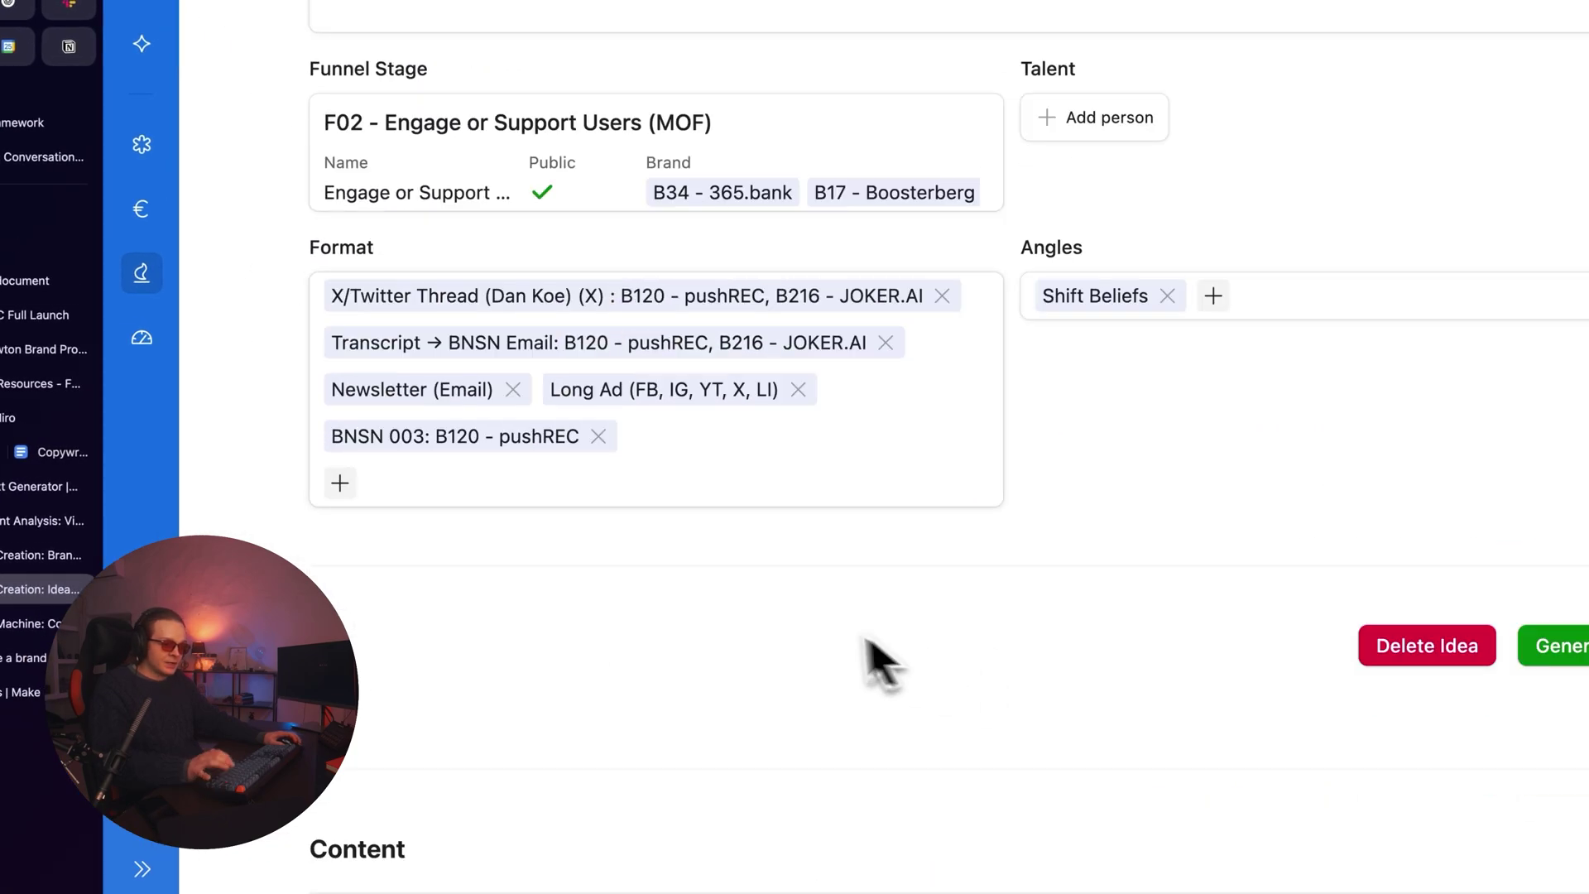
scroll(686, 433, "down", 7)
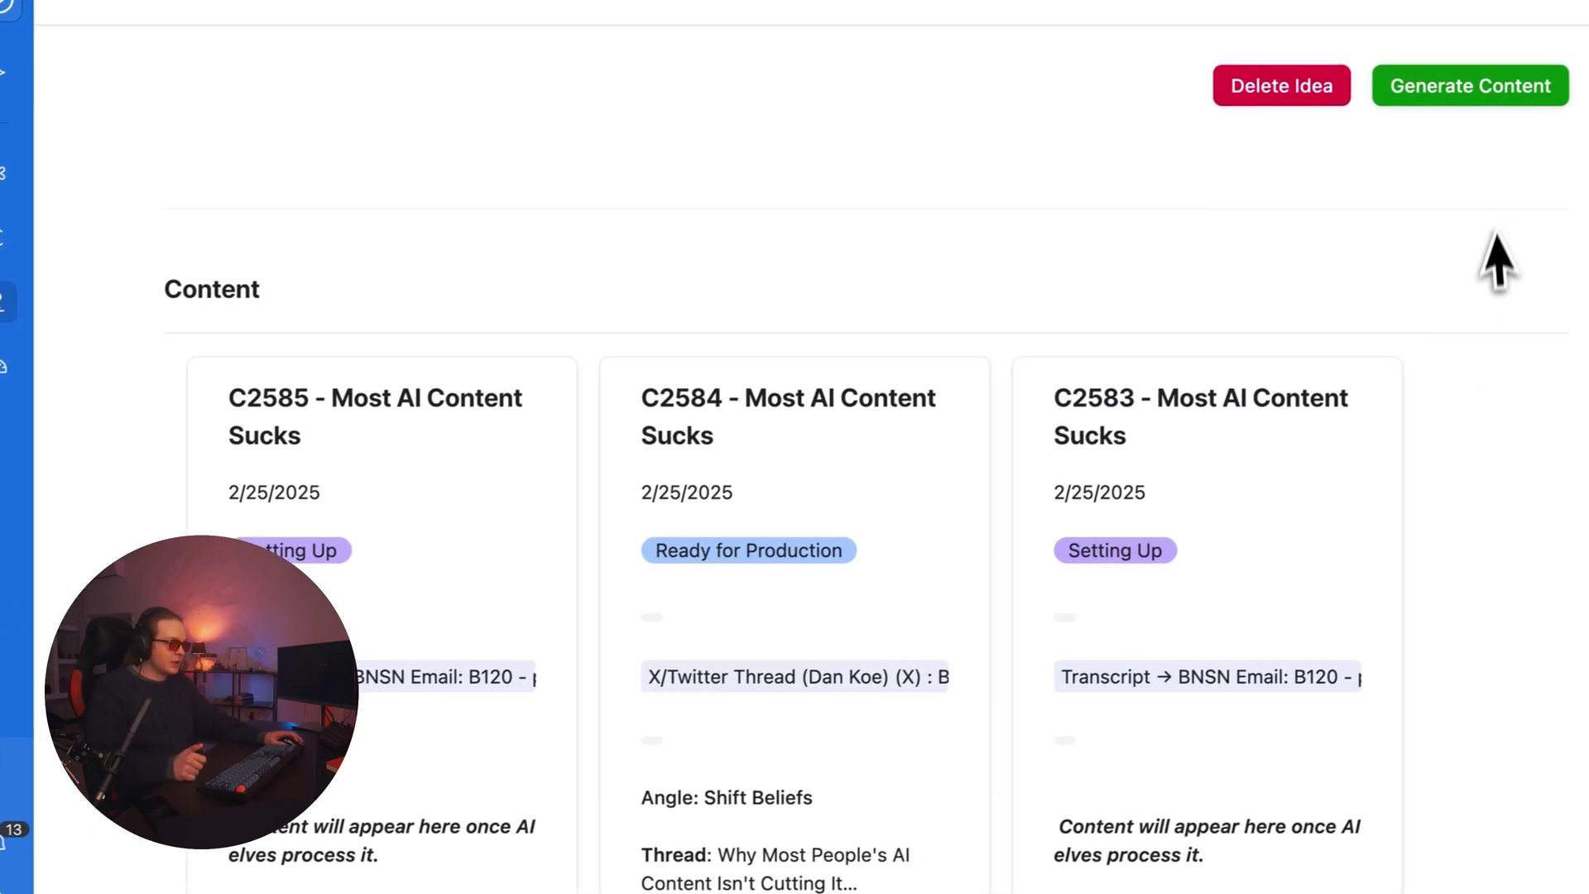
scroll(858, 283, "down", 3)
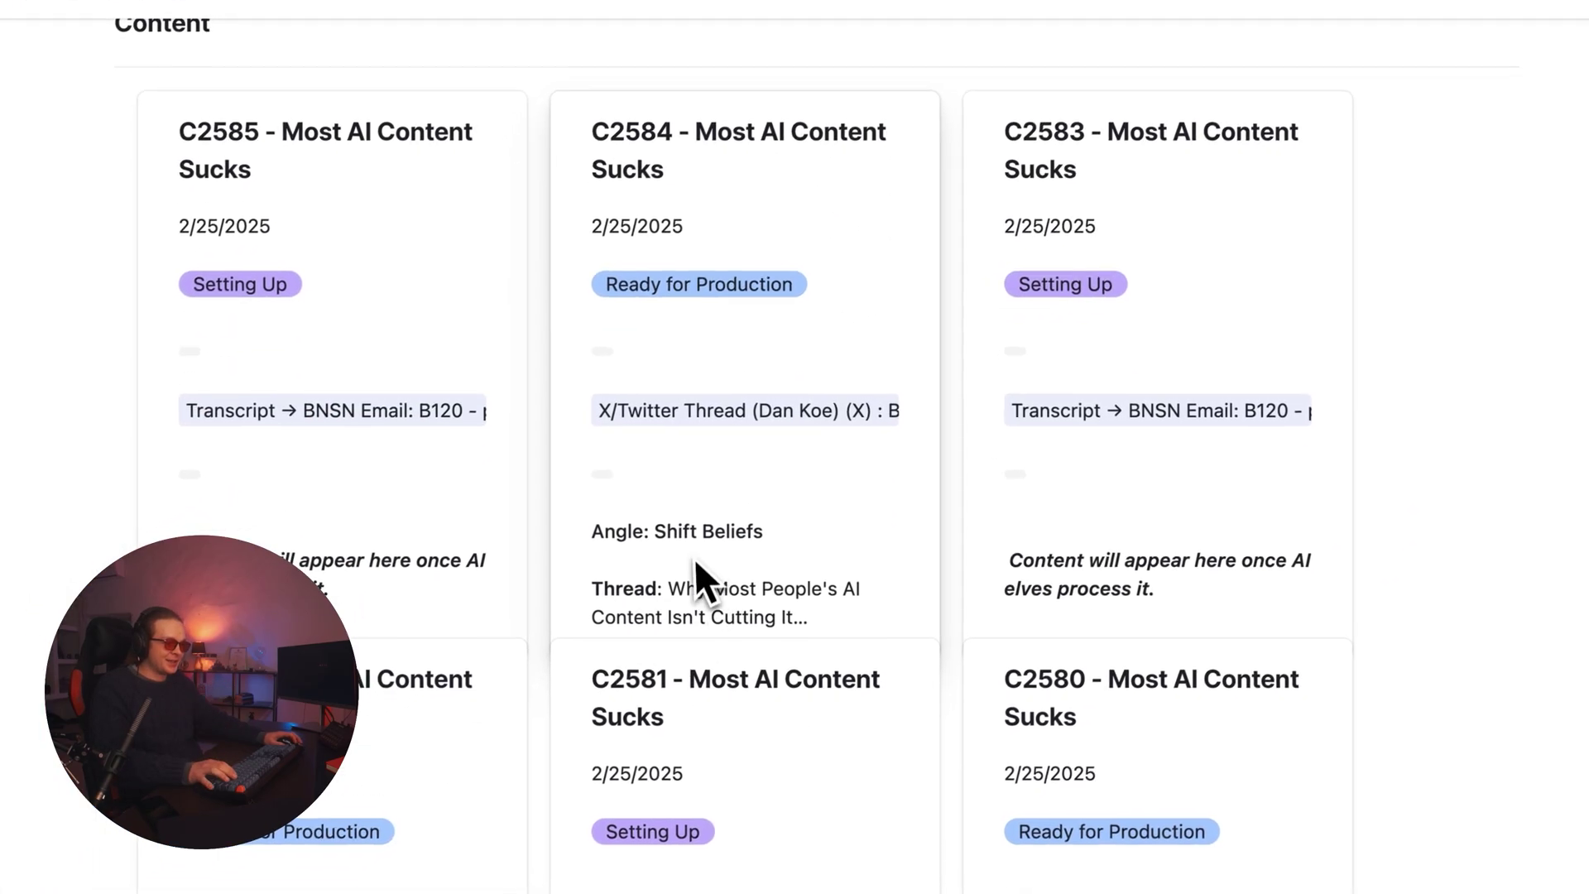
left_click(695, 561)
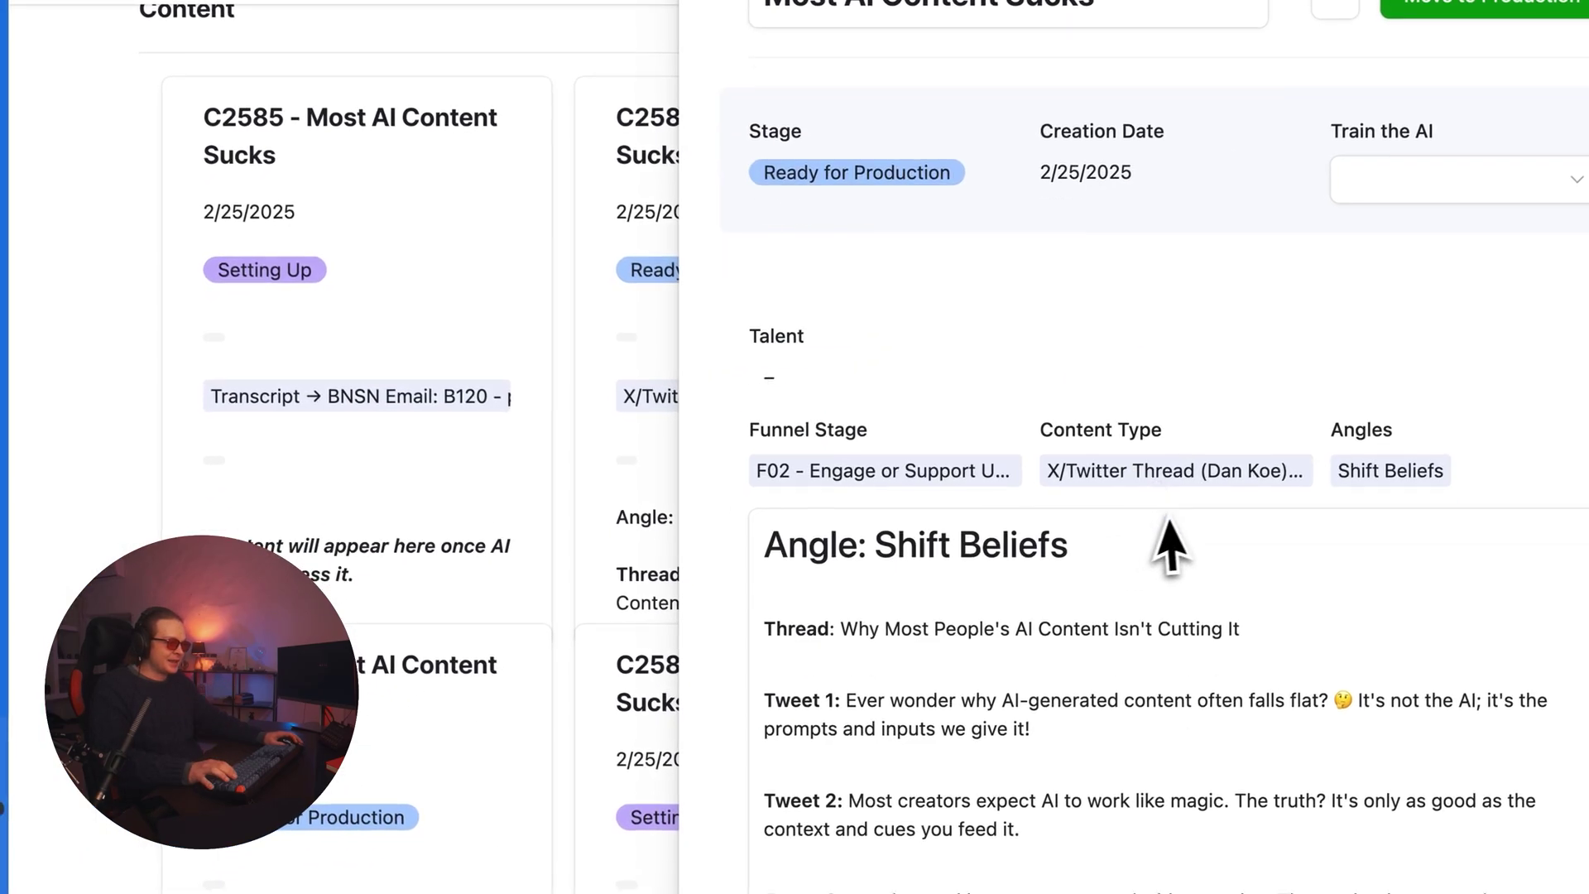
scroll(1142, 546, "down", 2)
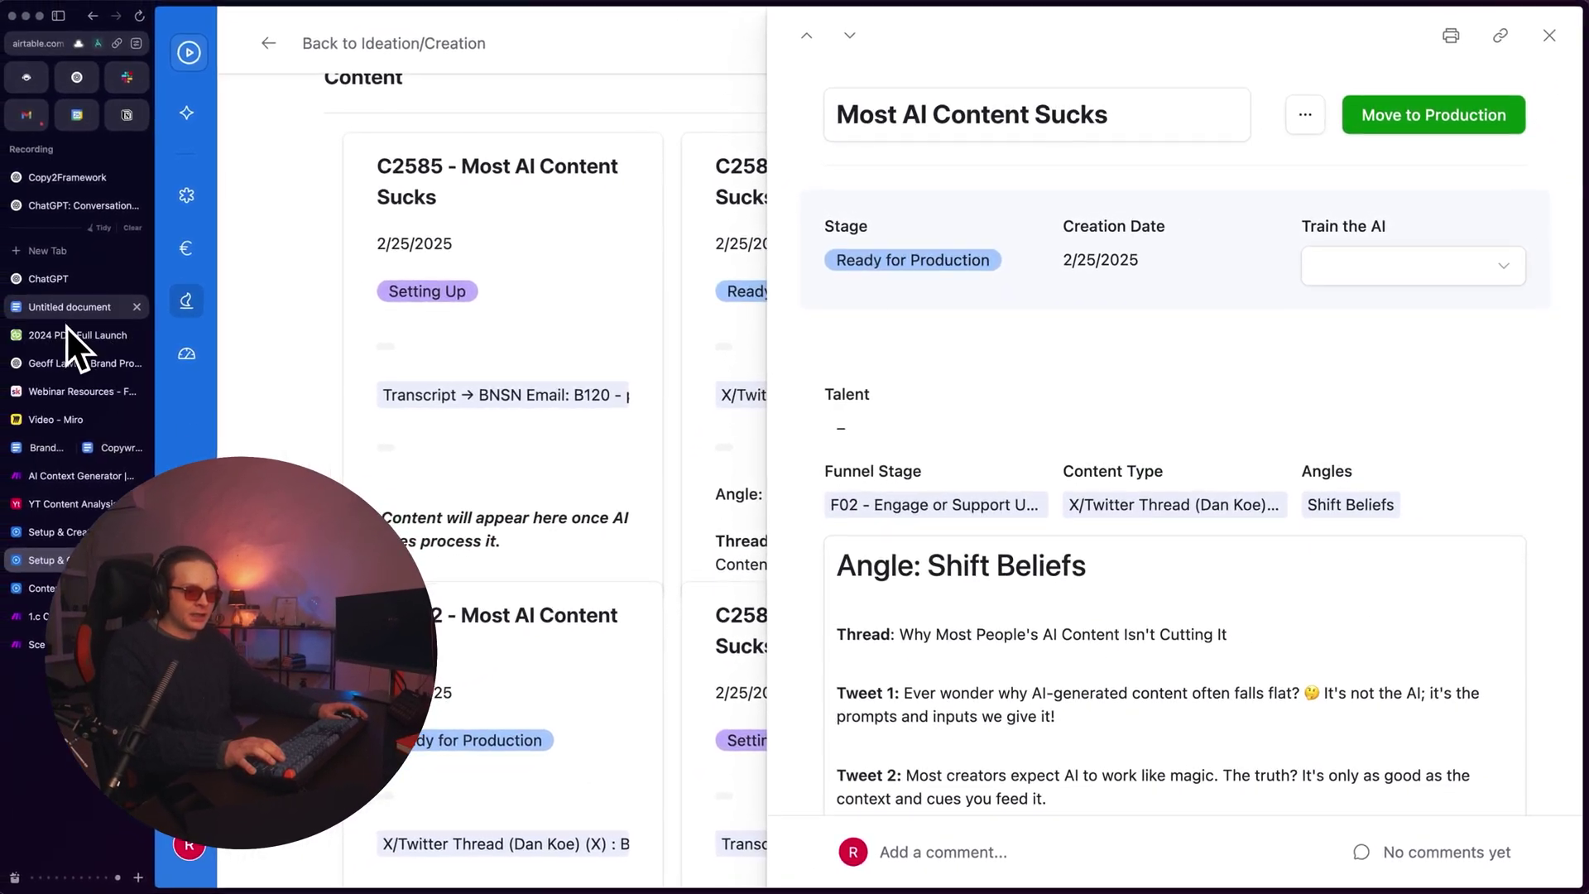
- Switch to ChatGPT, add "Write an email sequence promoting the next launch of our PDC." above the Business Context and send the prompt
left_click(64, 279)
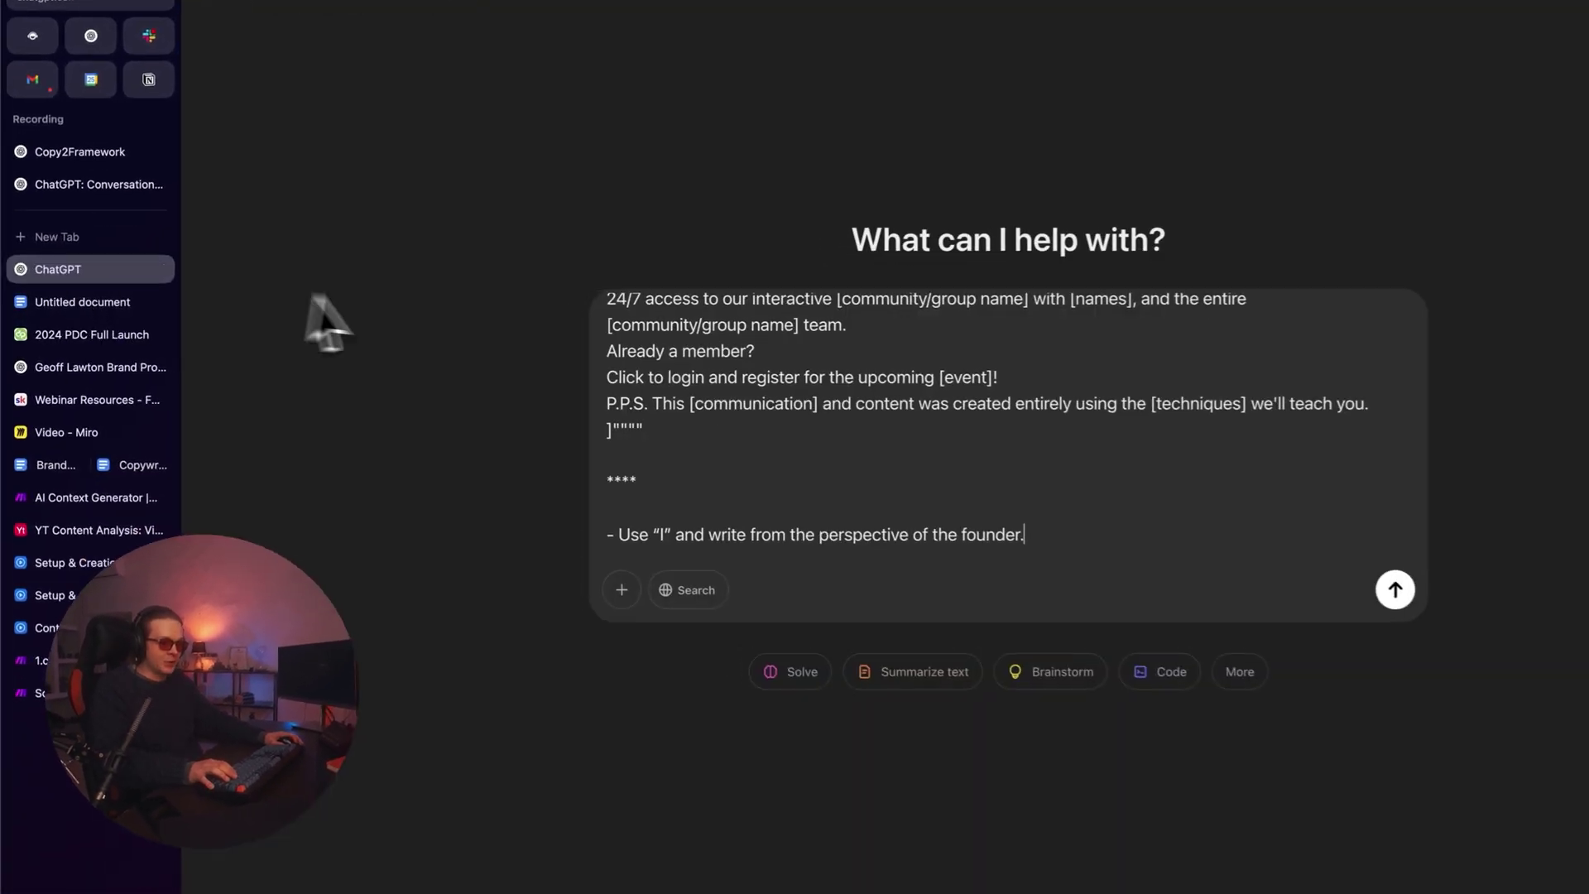
scroll(819, 455, "up", 20)
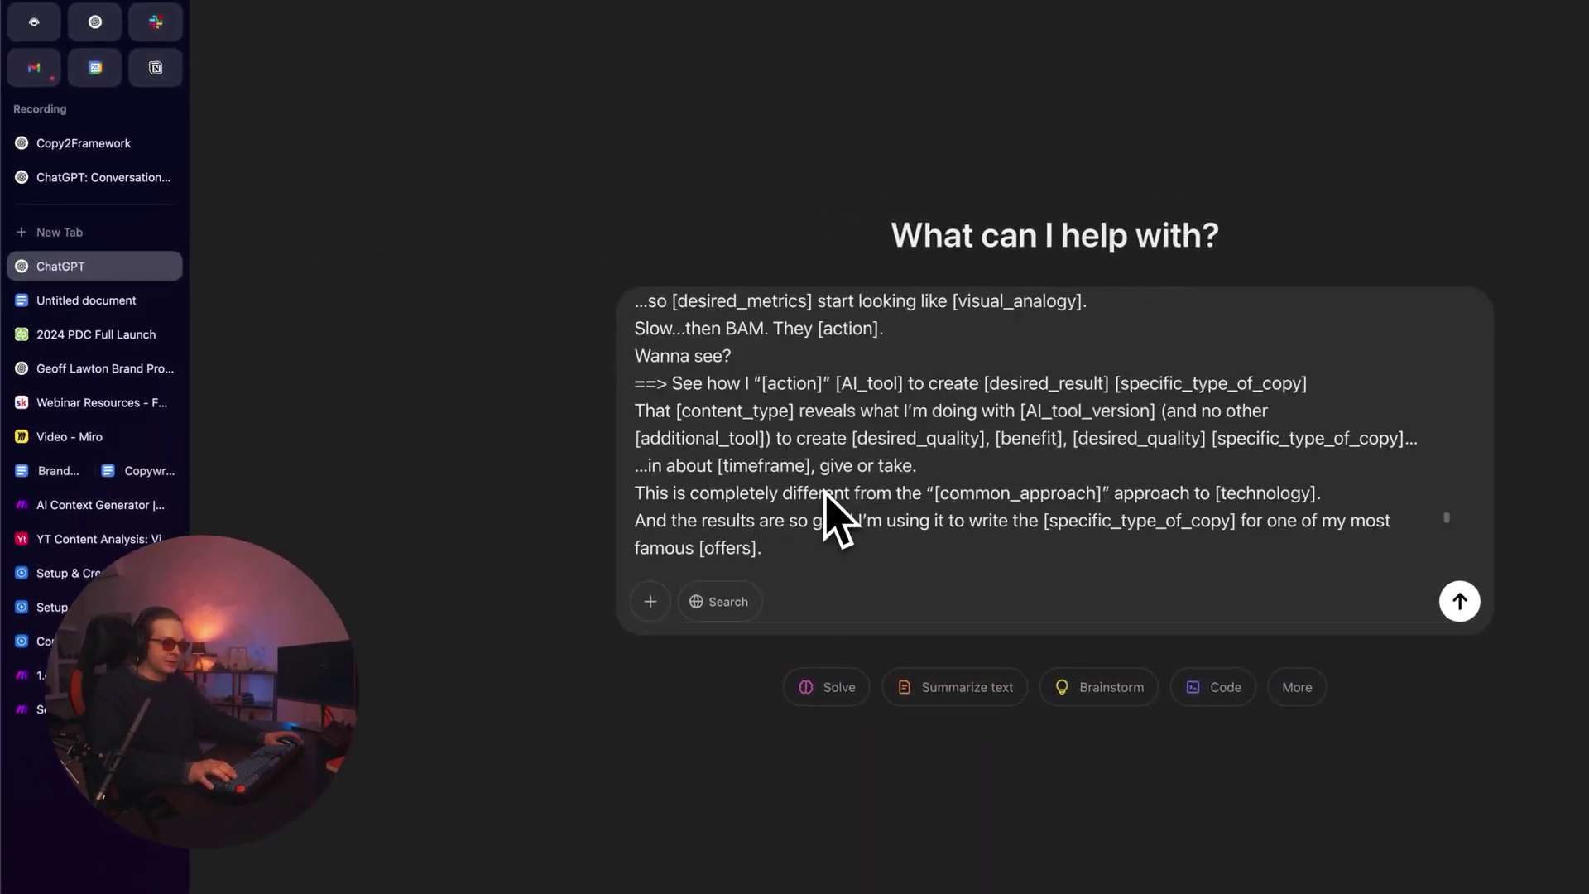
scroll(862, 520, "up", 20)
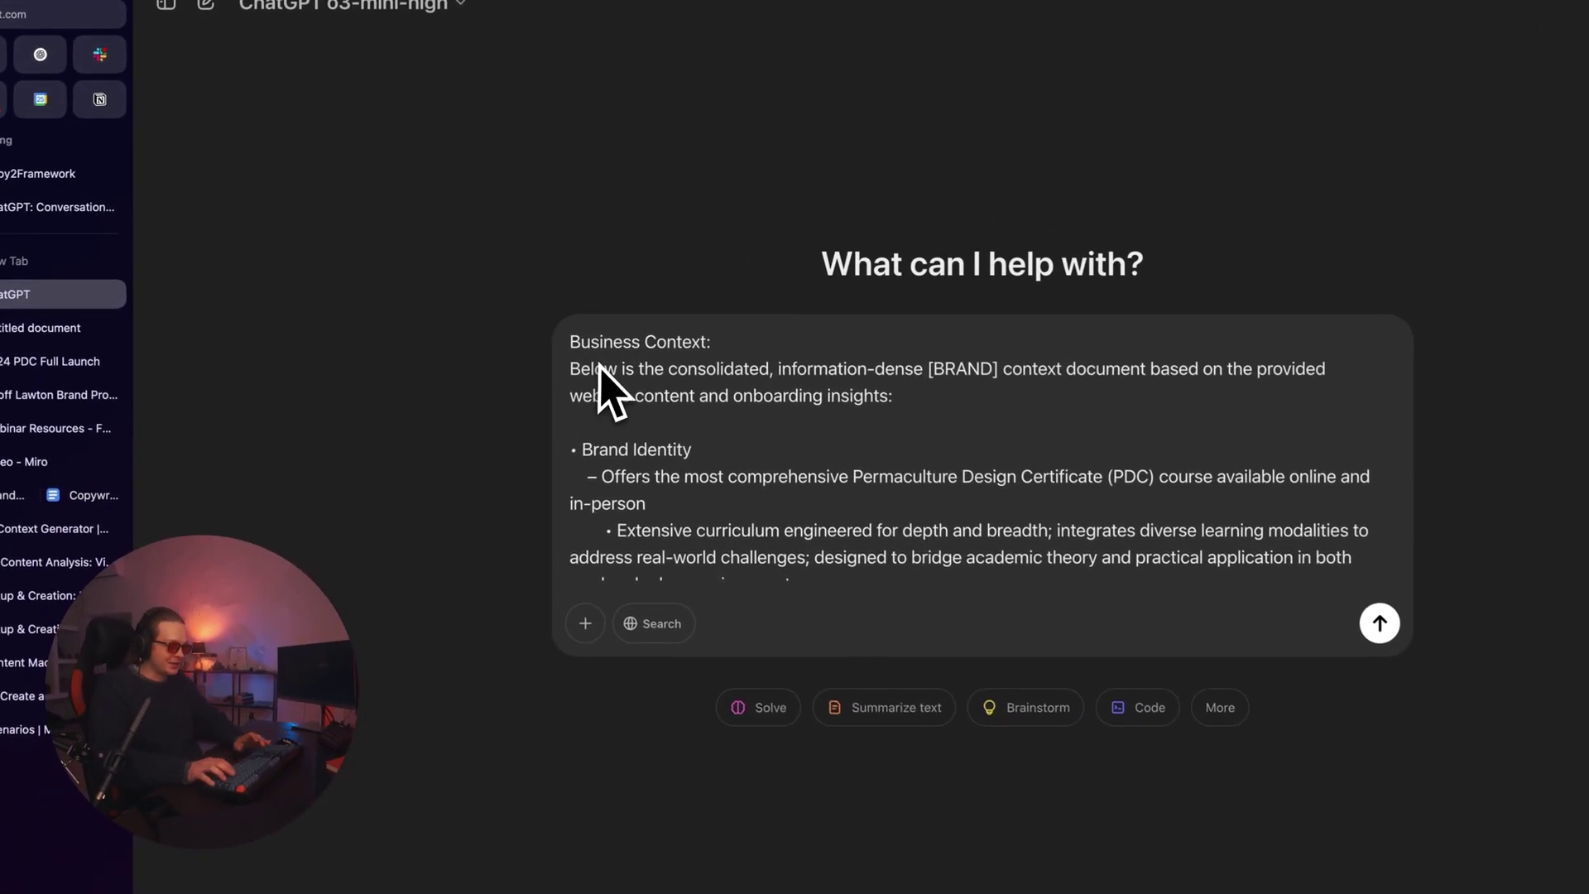
key("shift+Return")
key("shift+Return")
key("shift+Return")
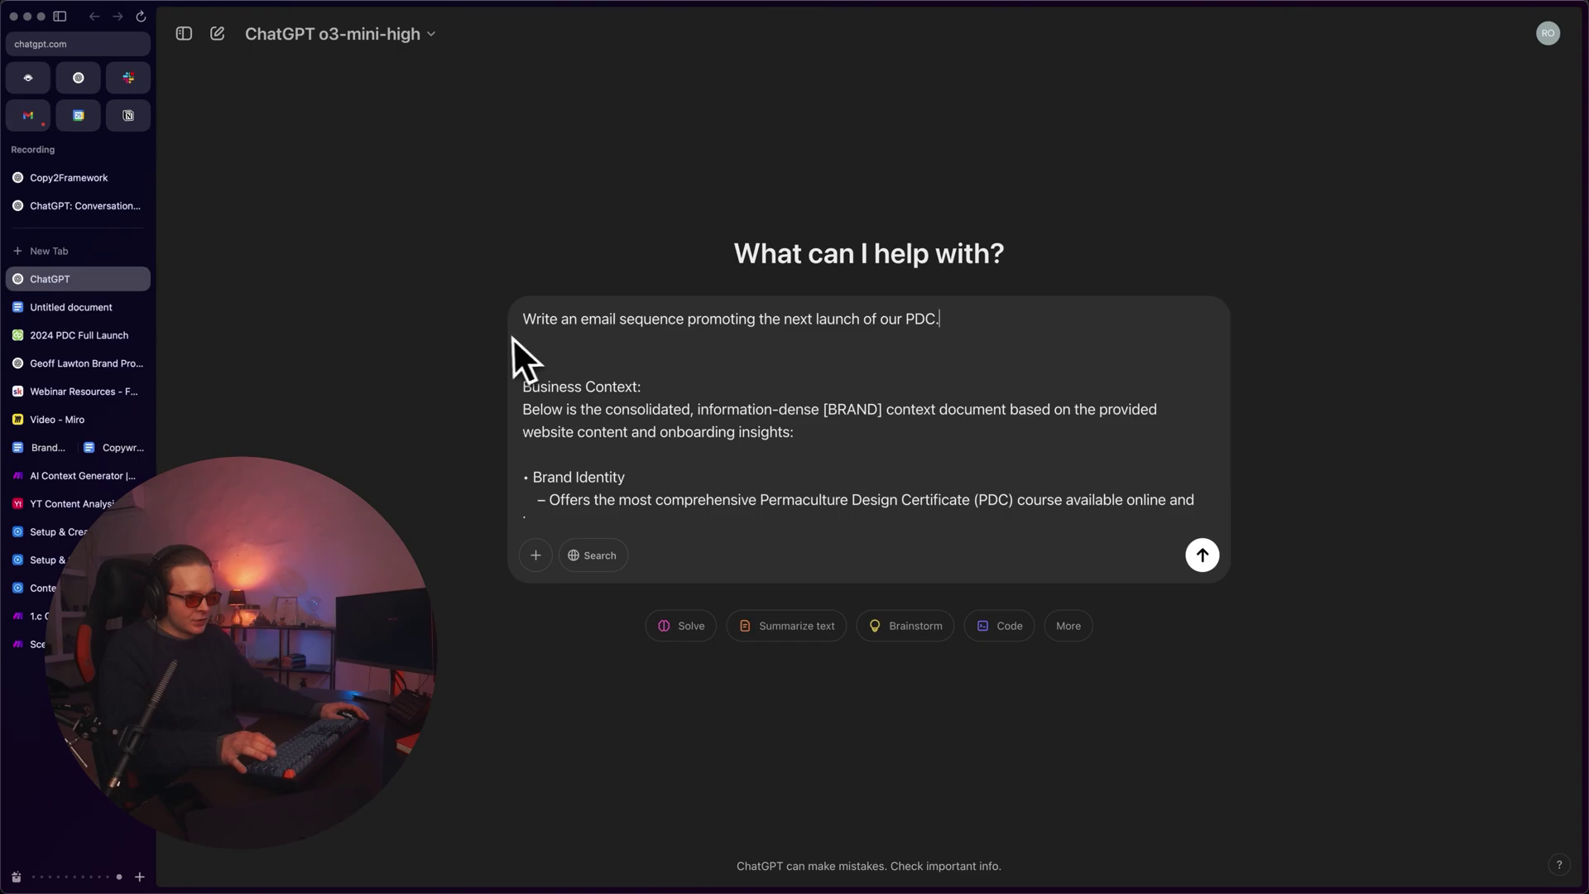
left_click_drag(560, 320, 966, 315)
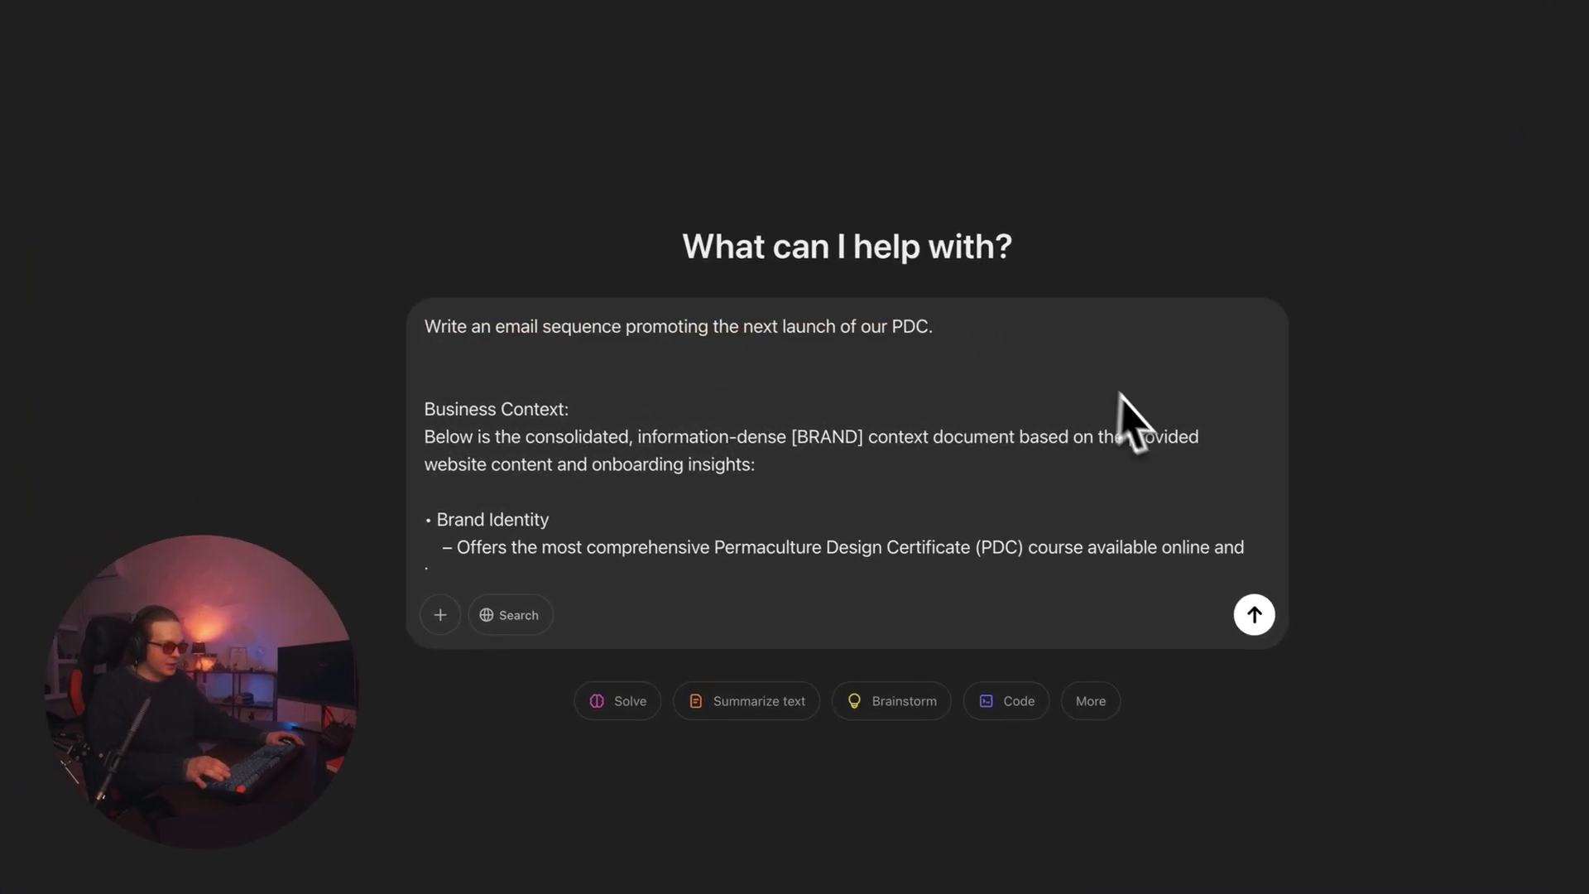
left_click(1254, 616)
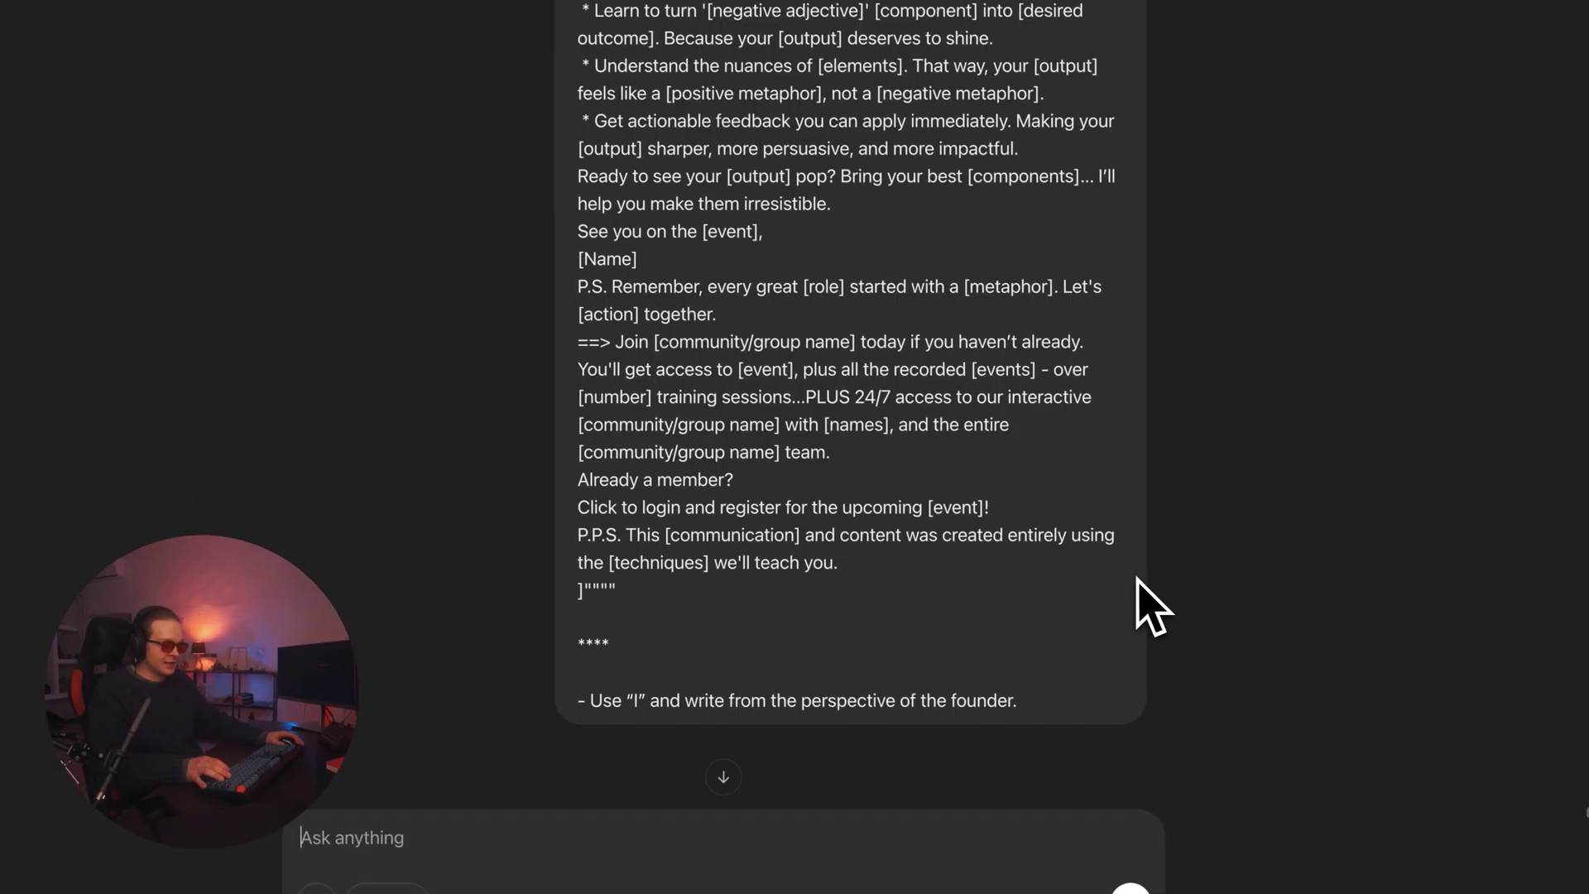
- Review the copywriting rules and bracketed email templates in the sent prompt, highlighting part of the last template, and read the reasoning below
scroll(1100, 568, "up", 20)
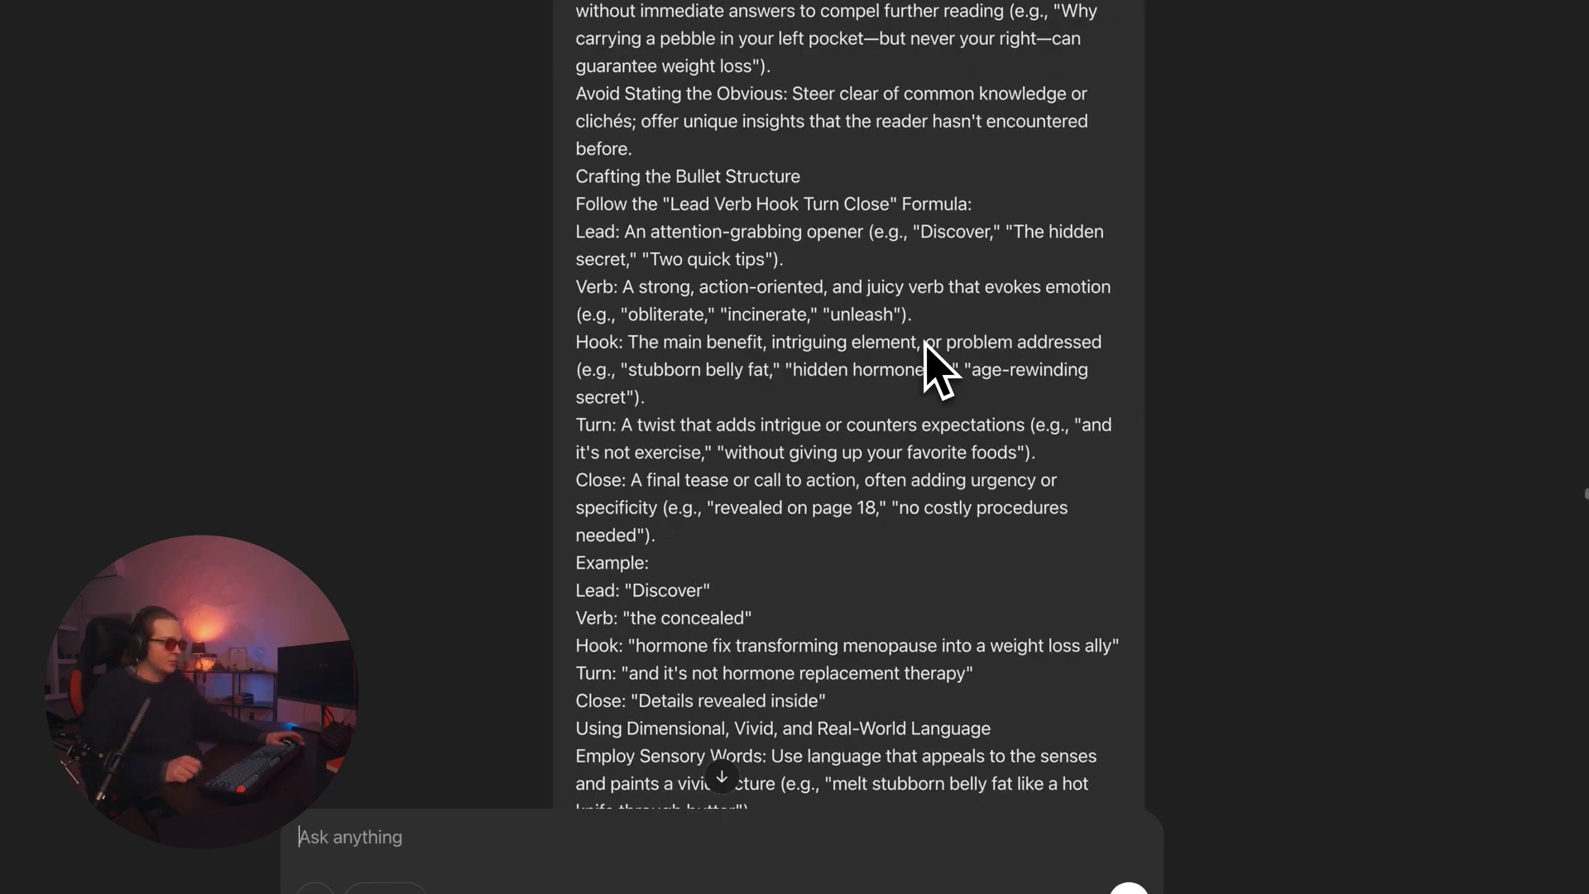
scroll(925, 343, "down", 20)
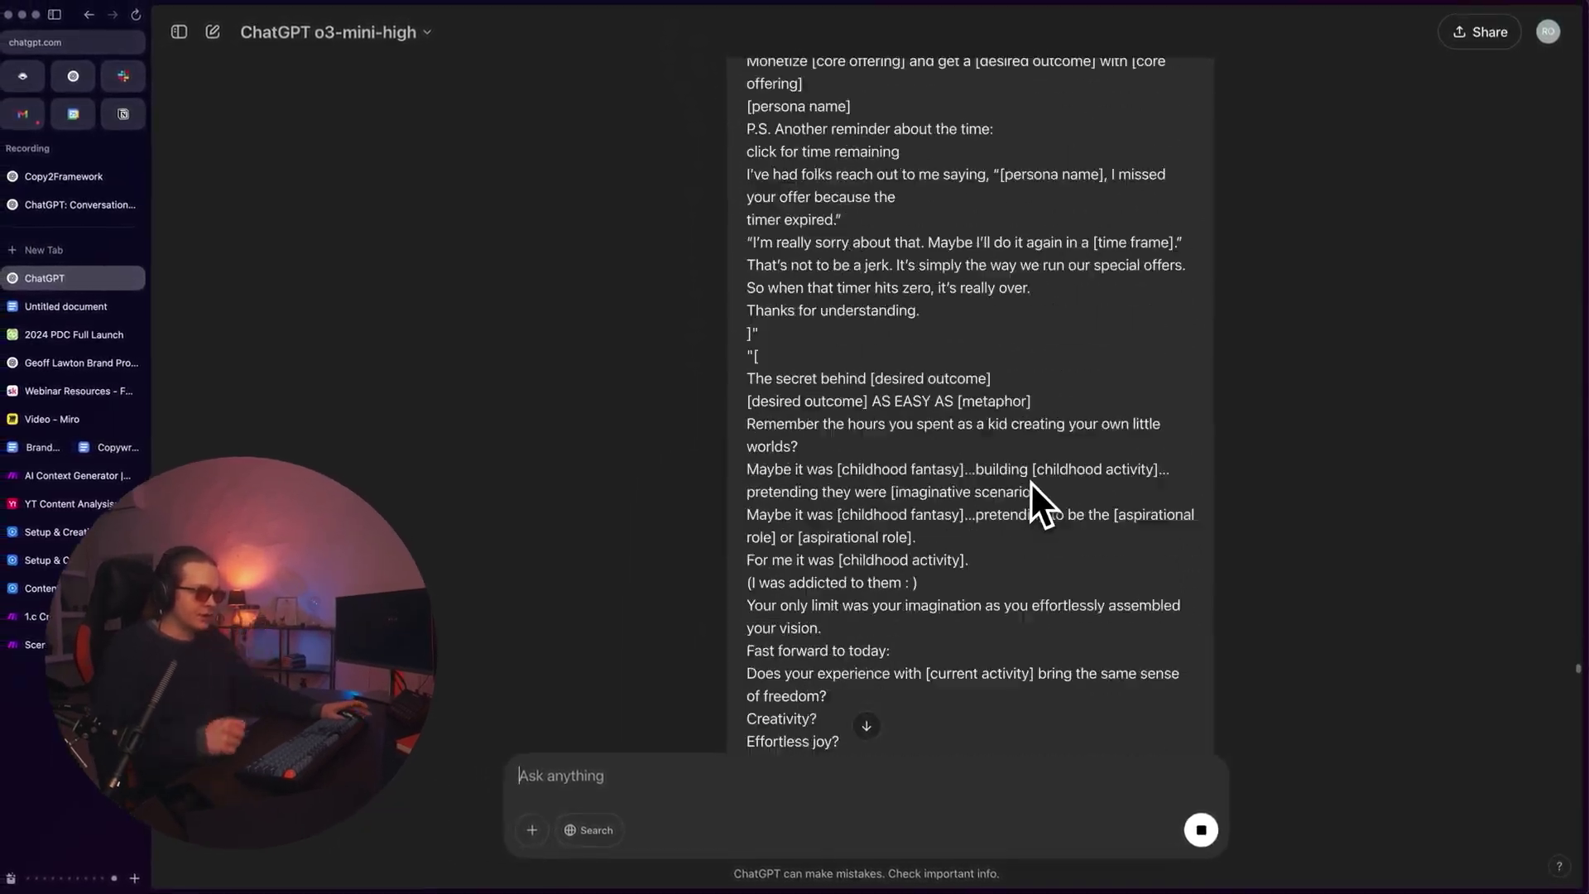
scroll(1032, 484, "down", 15)
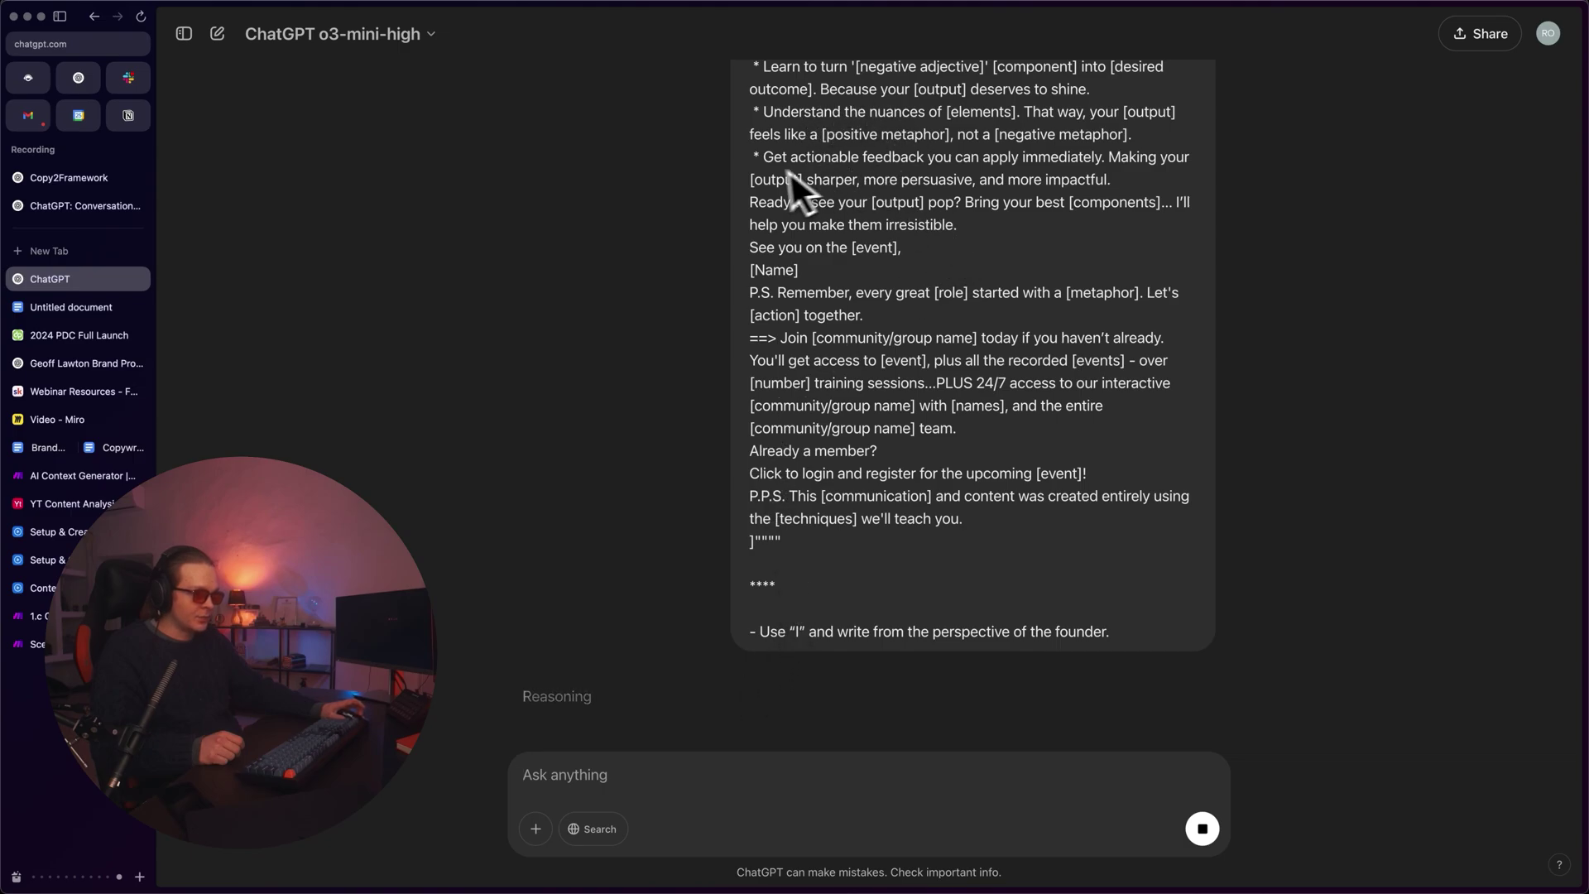
left_click_drag(1036, 496, 769, 134)
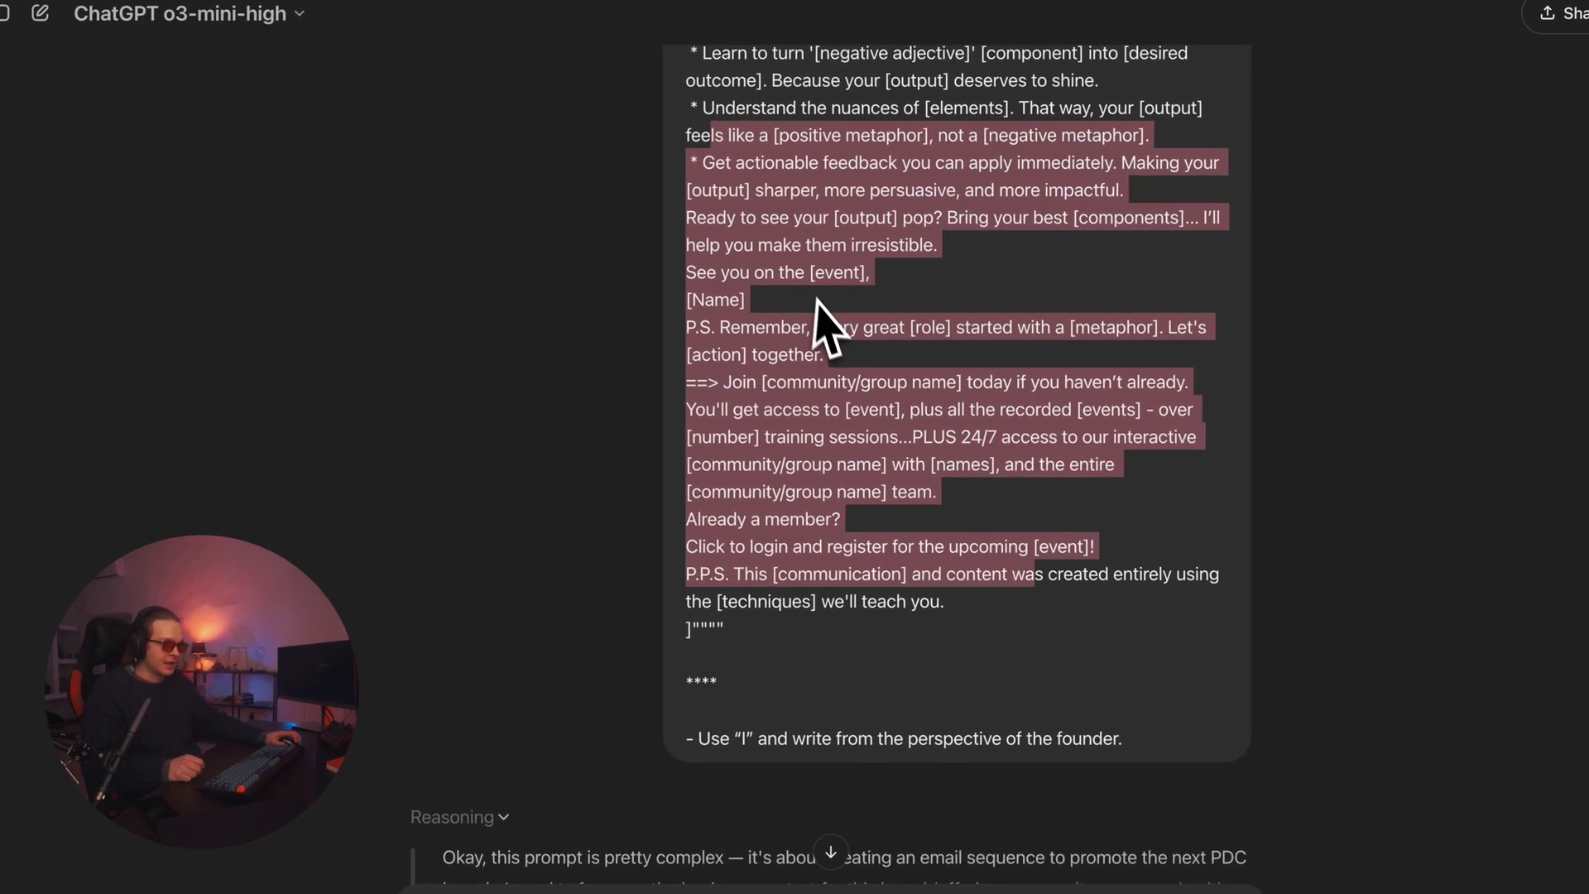
scroll(820, 322, "down", 3)
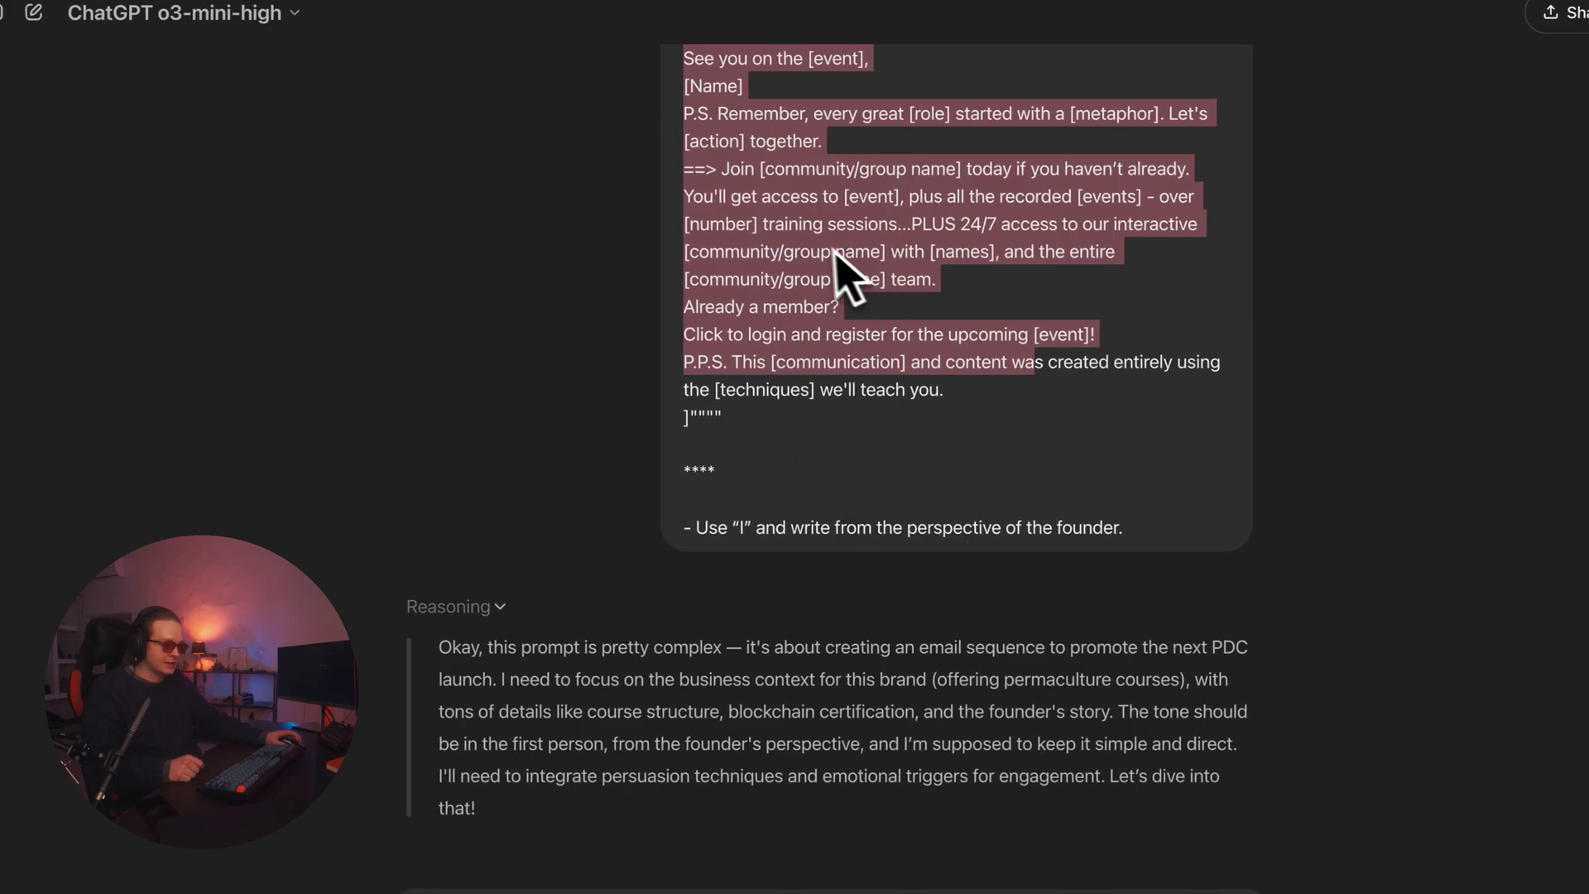
left_click(935, 468)
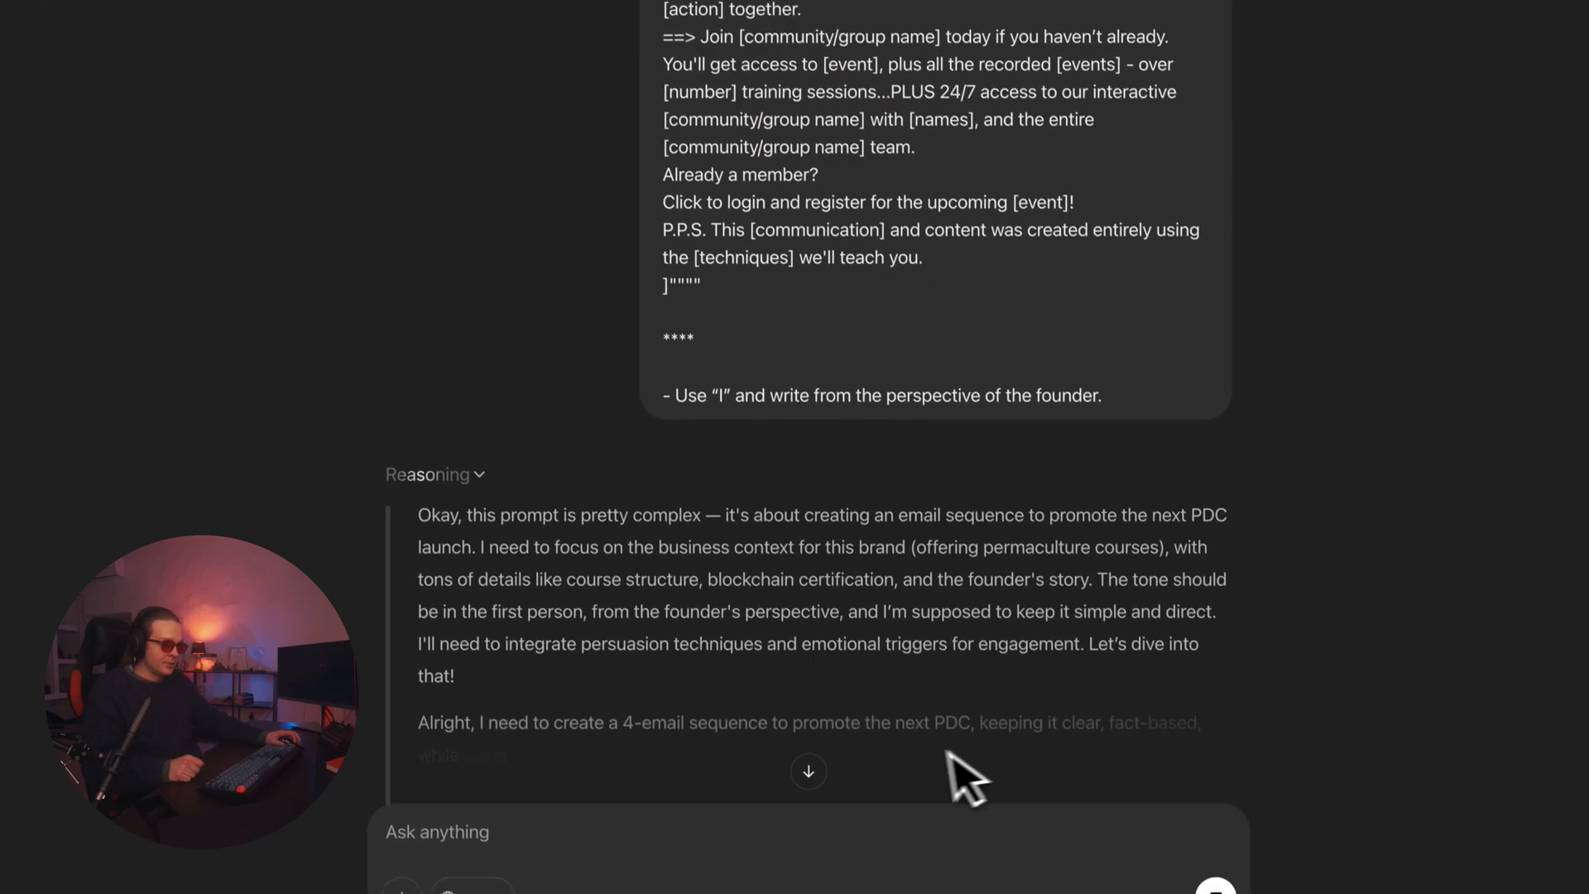
scroll(852, 736, "down", 1)
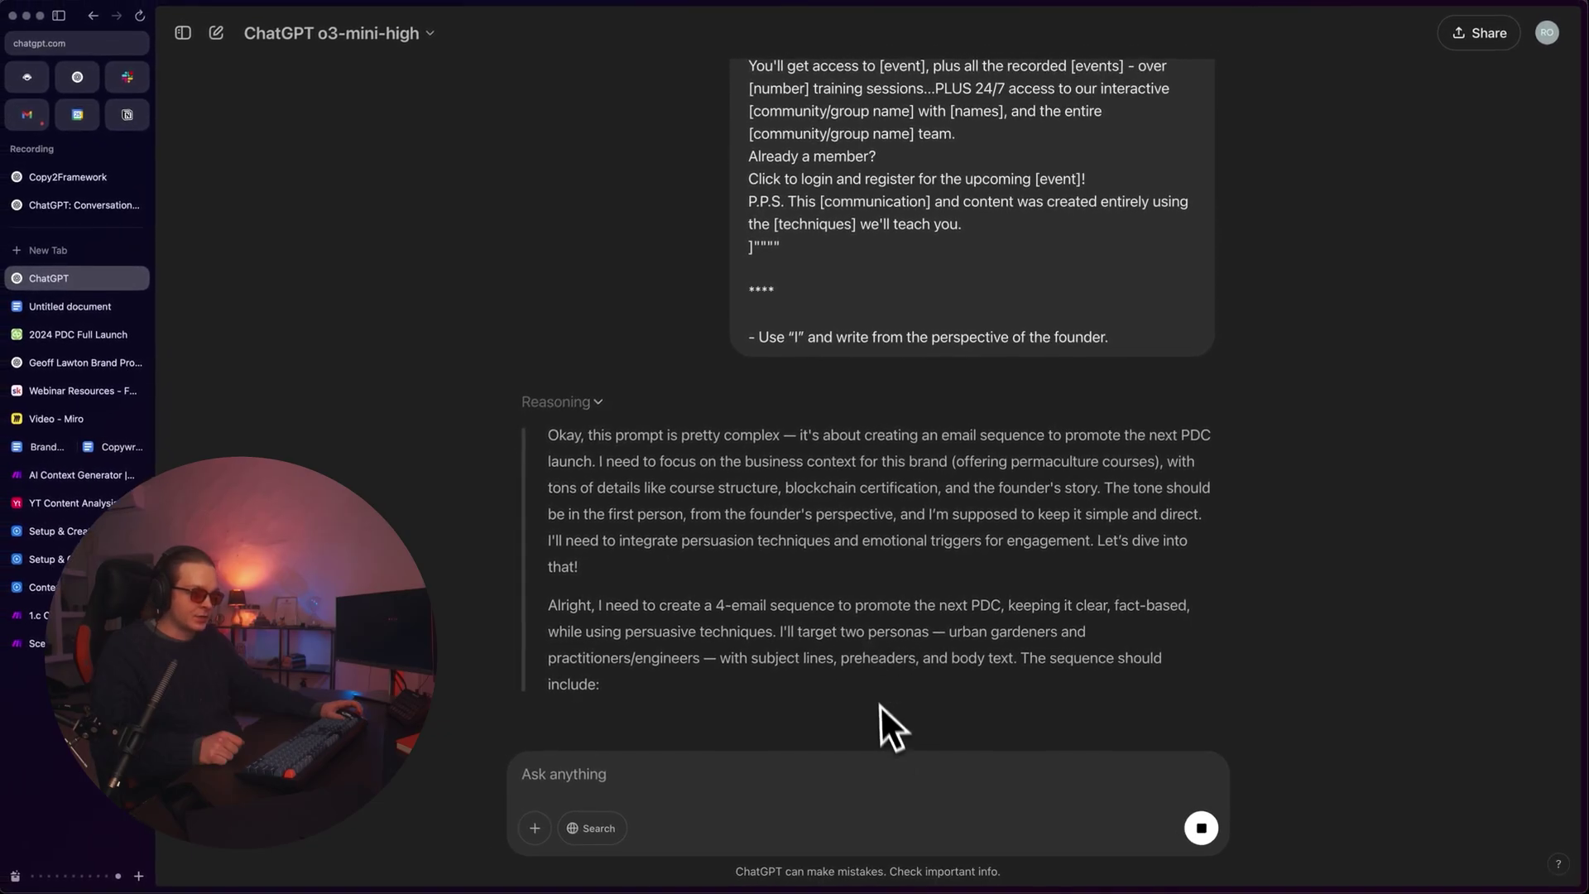
- Go back through the sent prompt, examining the persona demographics, company story and email templates
scroll(886, 475, "up", 15)
scroll(887, 505, "up", 20)
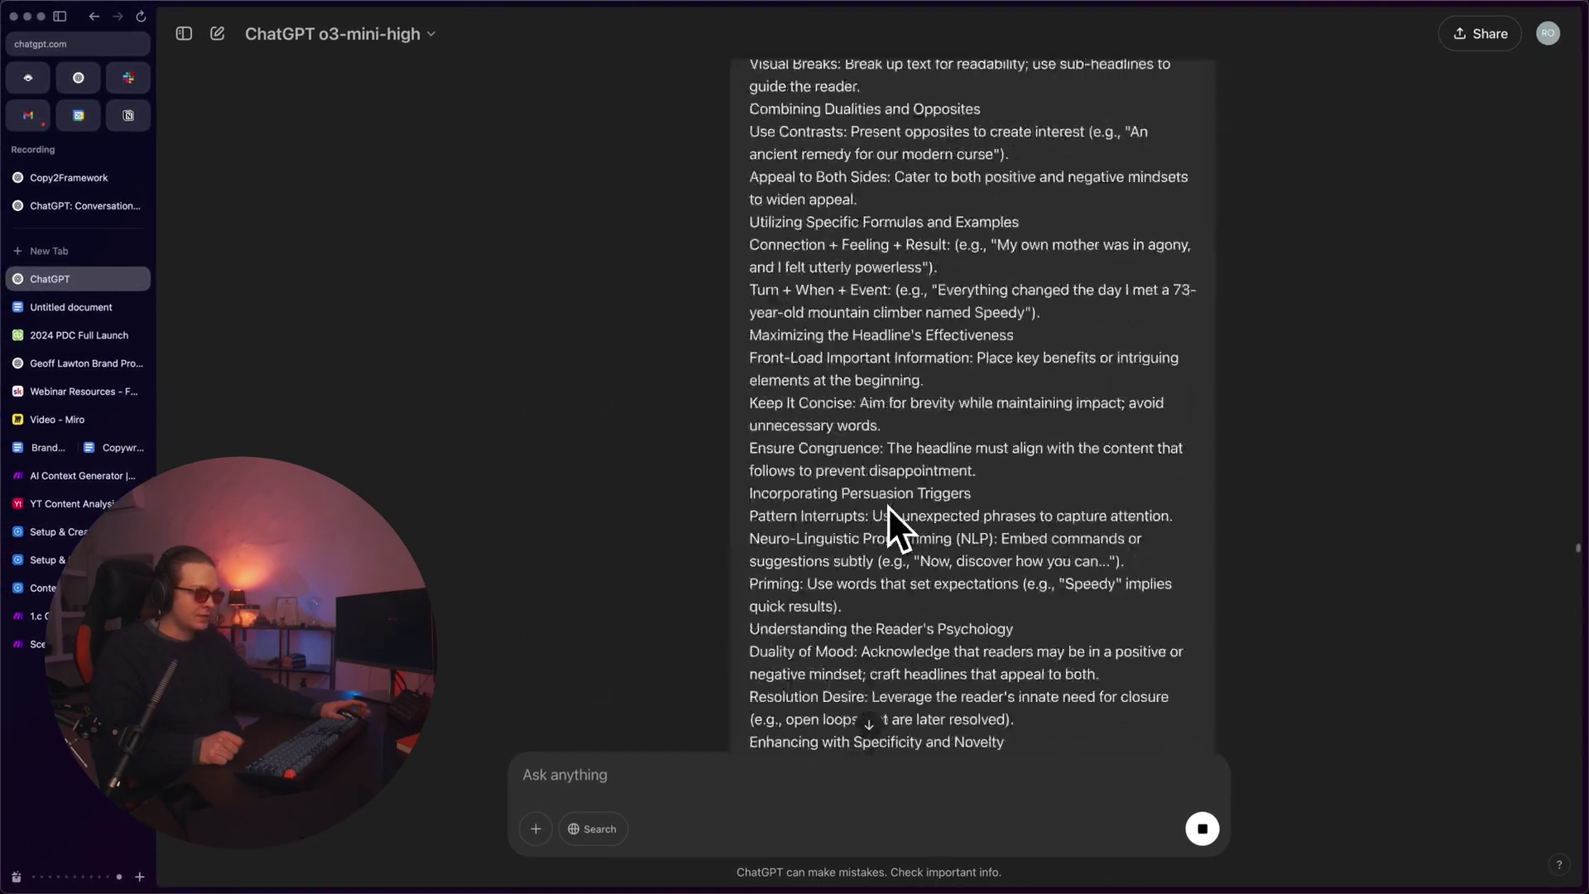
scroll(891, 532, "up", 20)
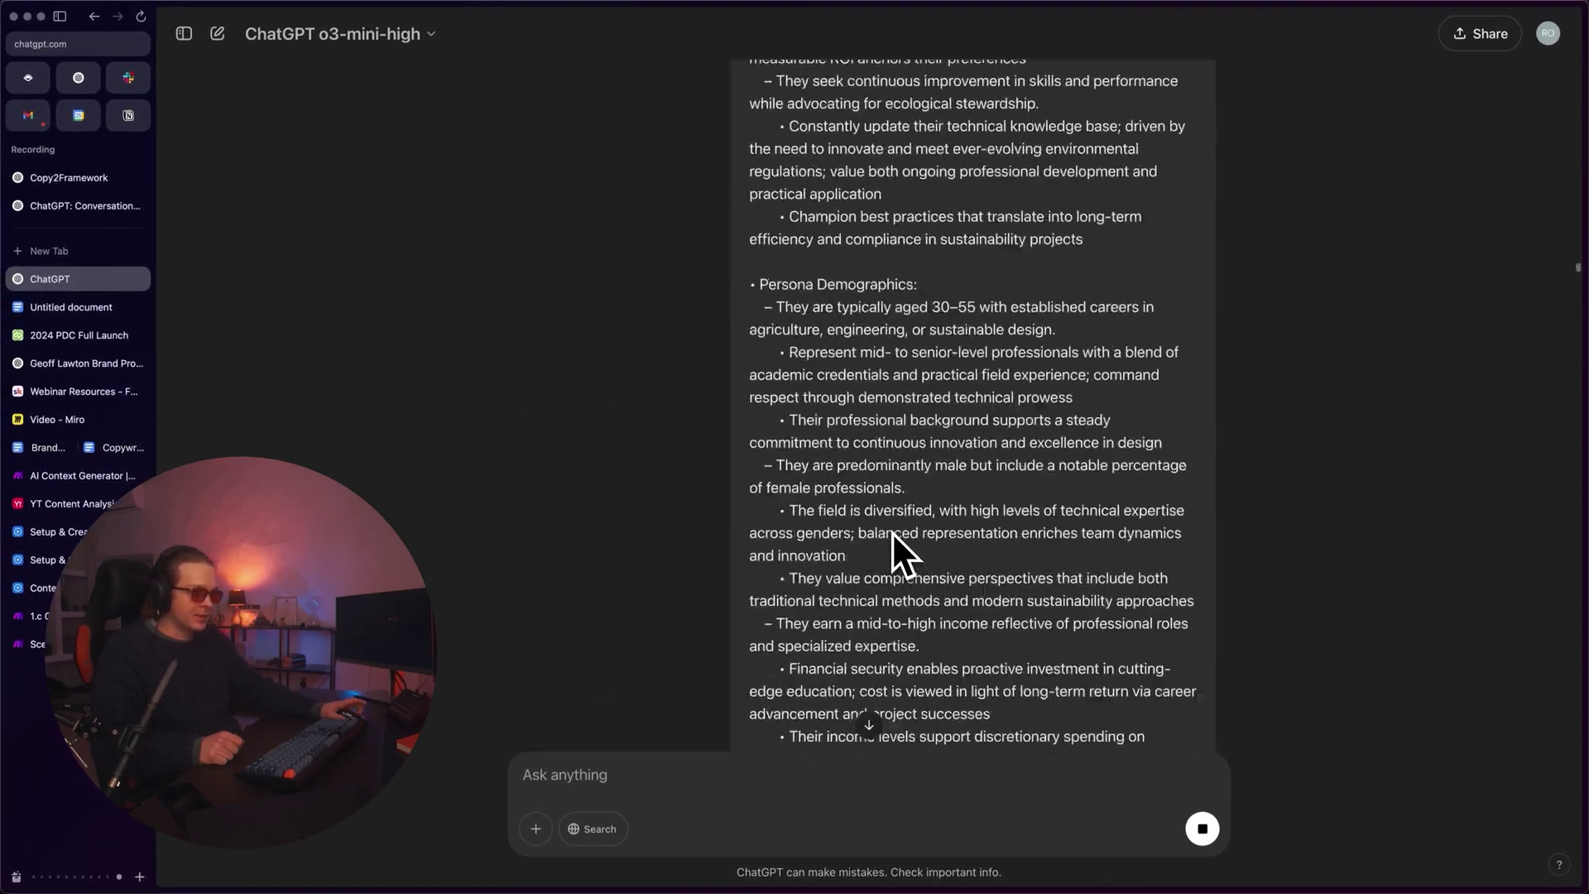
scroll(890, 563, "up", 15)
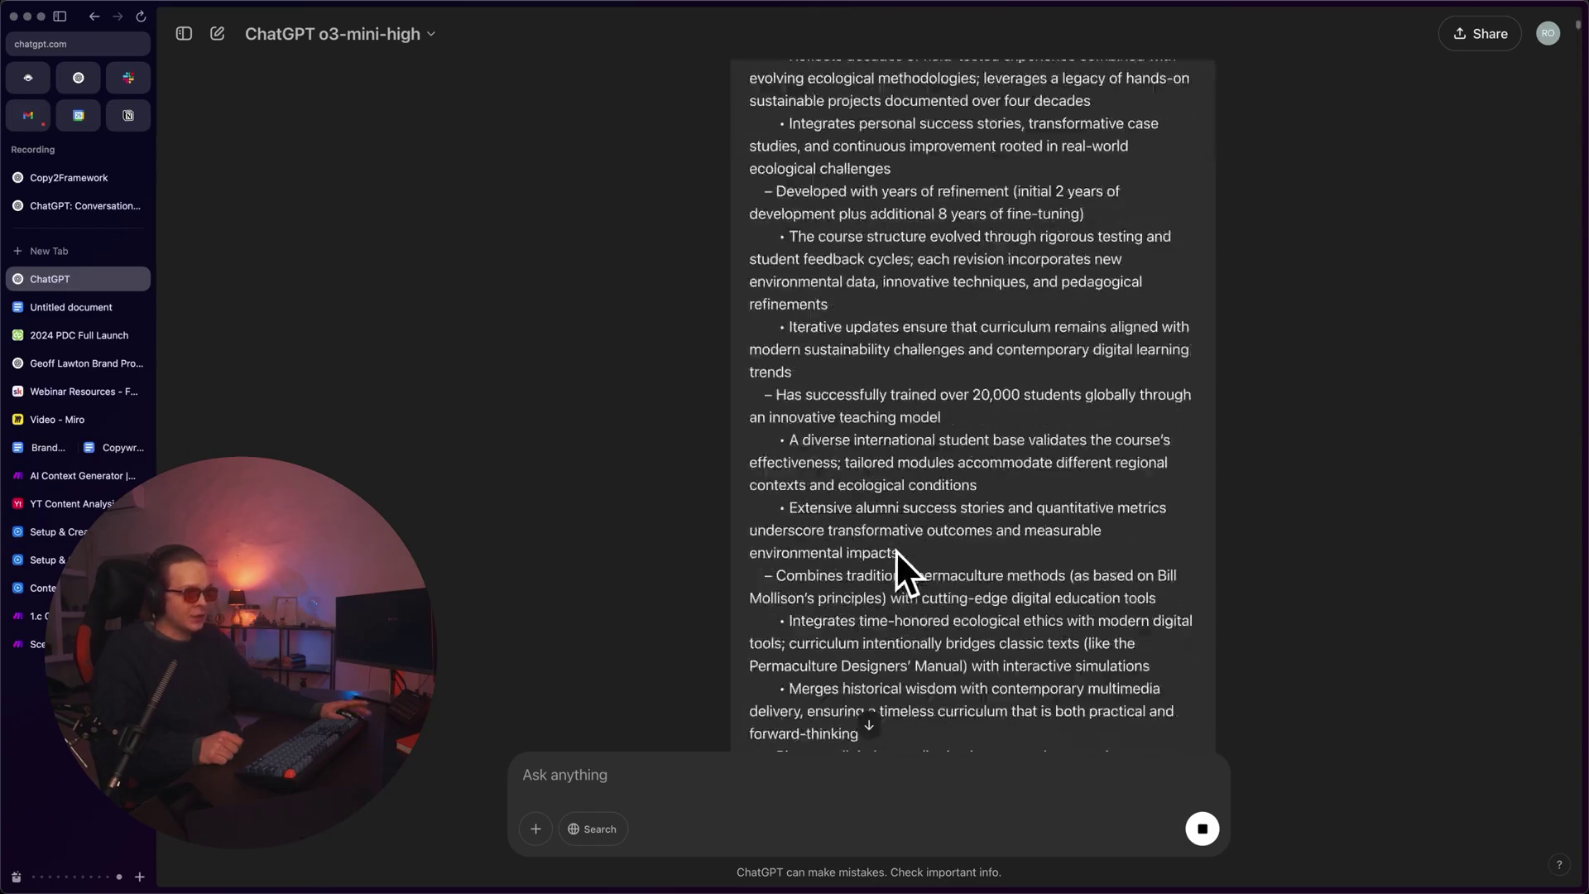
scroll(817, 126, "down", 20)
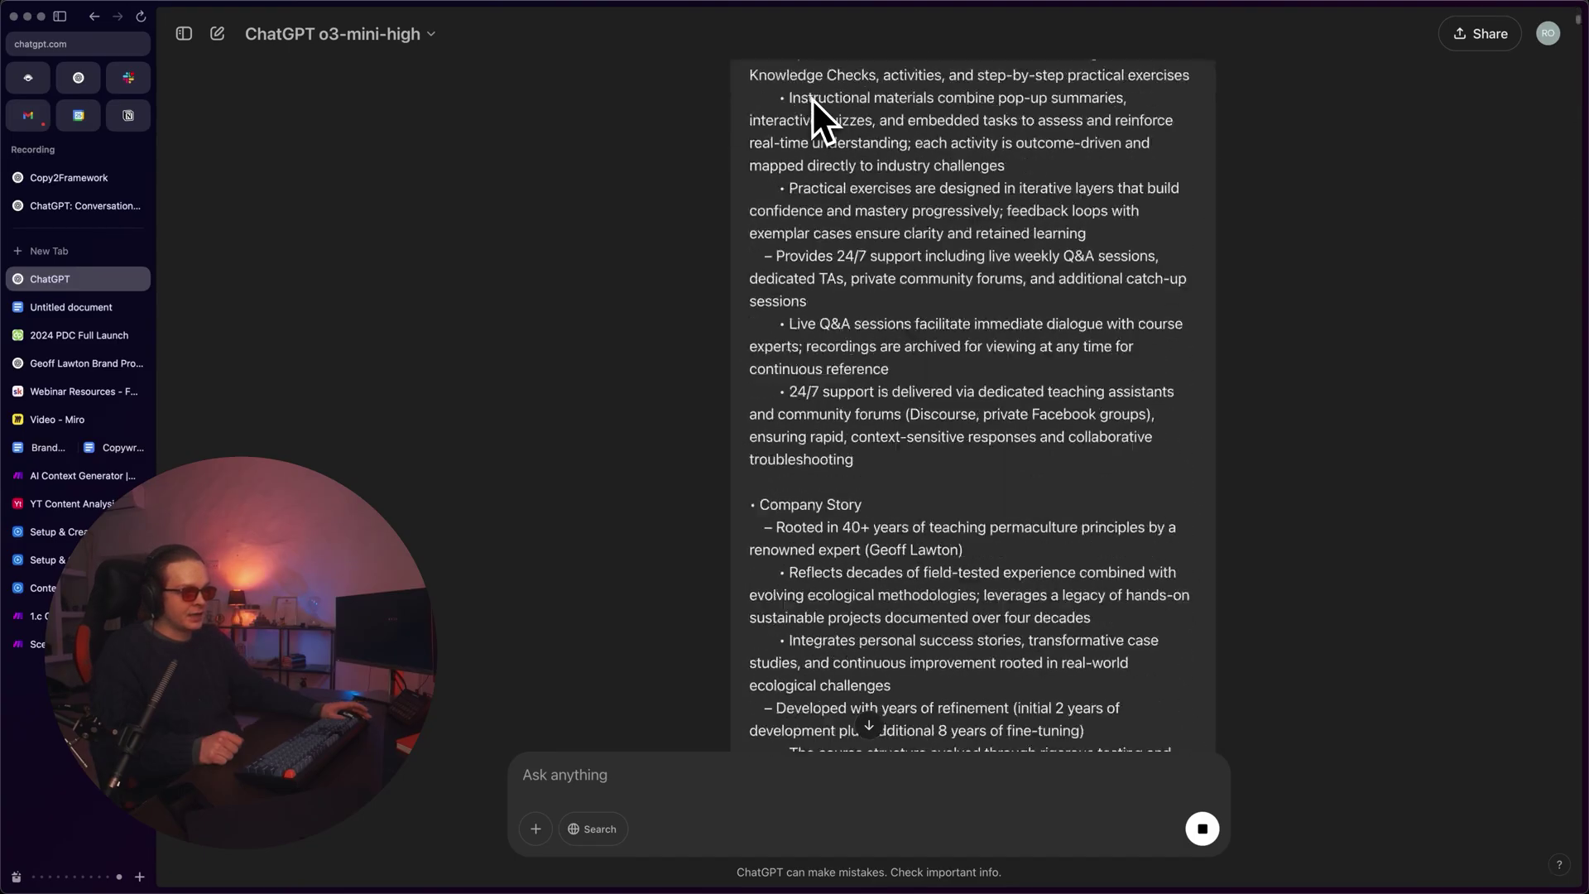
scroll(915, 176, "down", 20)
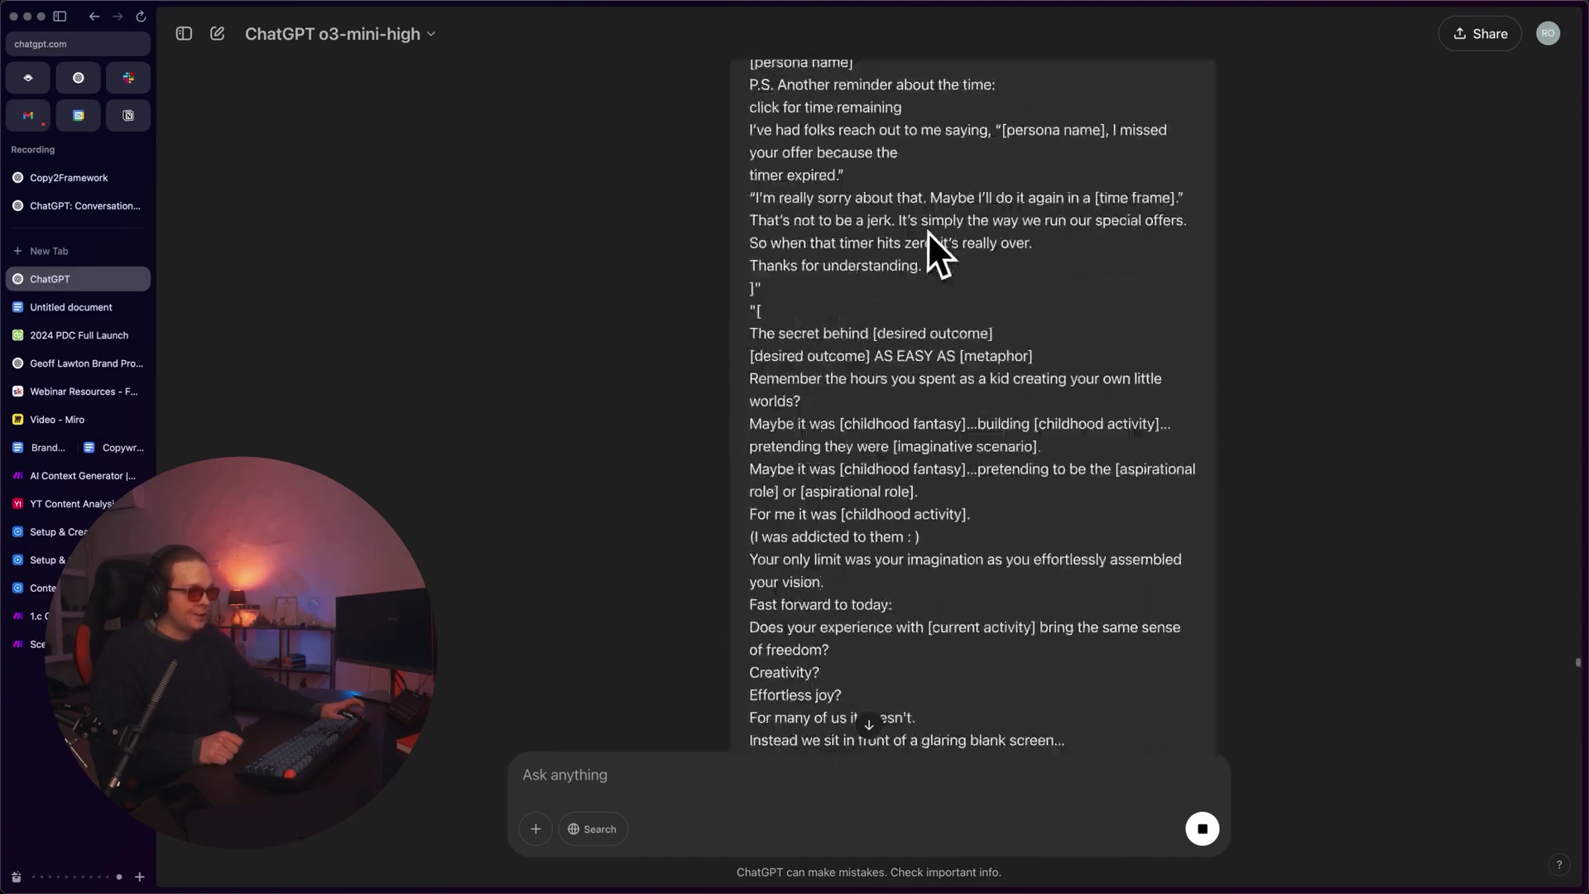
- Read Email 1 and Email 2 of the generated PDC launch sequence, highlighting the experience and lesson figures in Email 1
scroll(841, 308, "up", 6)
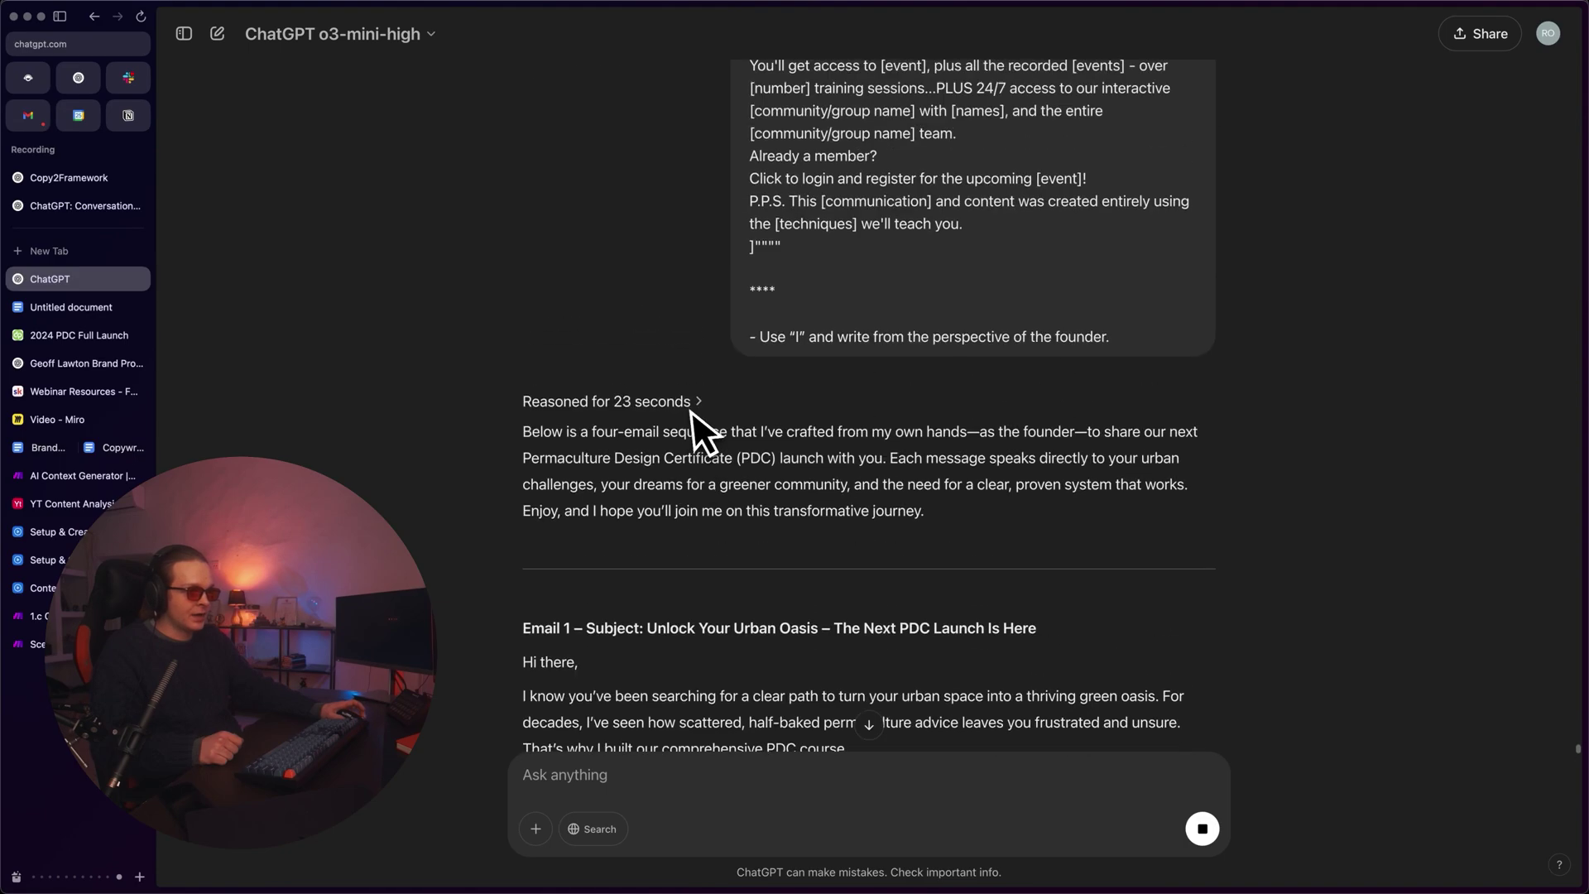
scroll(684, 415, "down", 7)
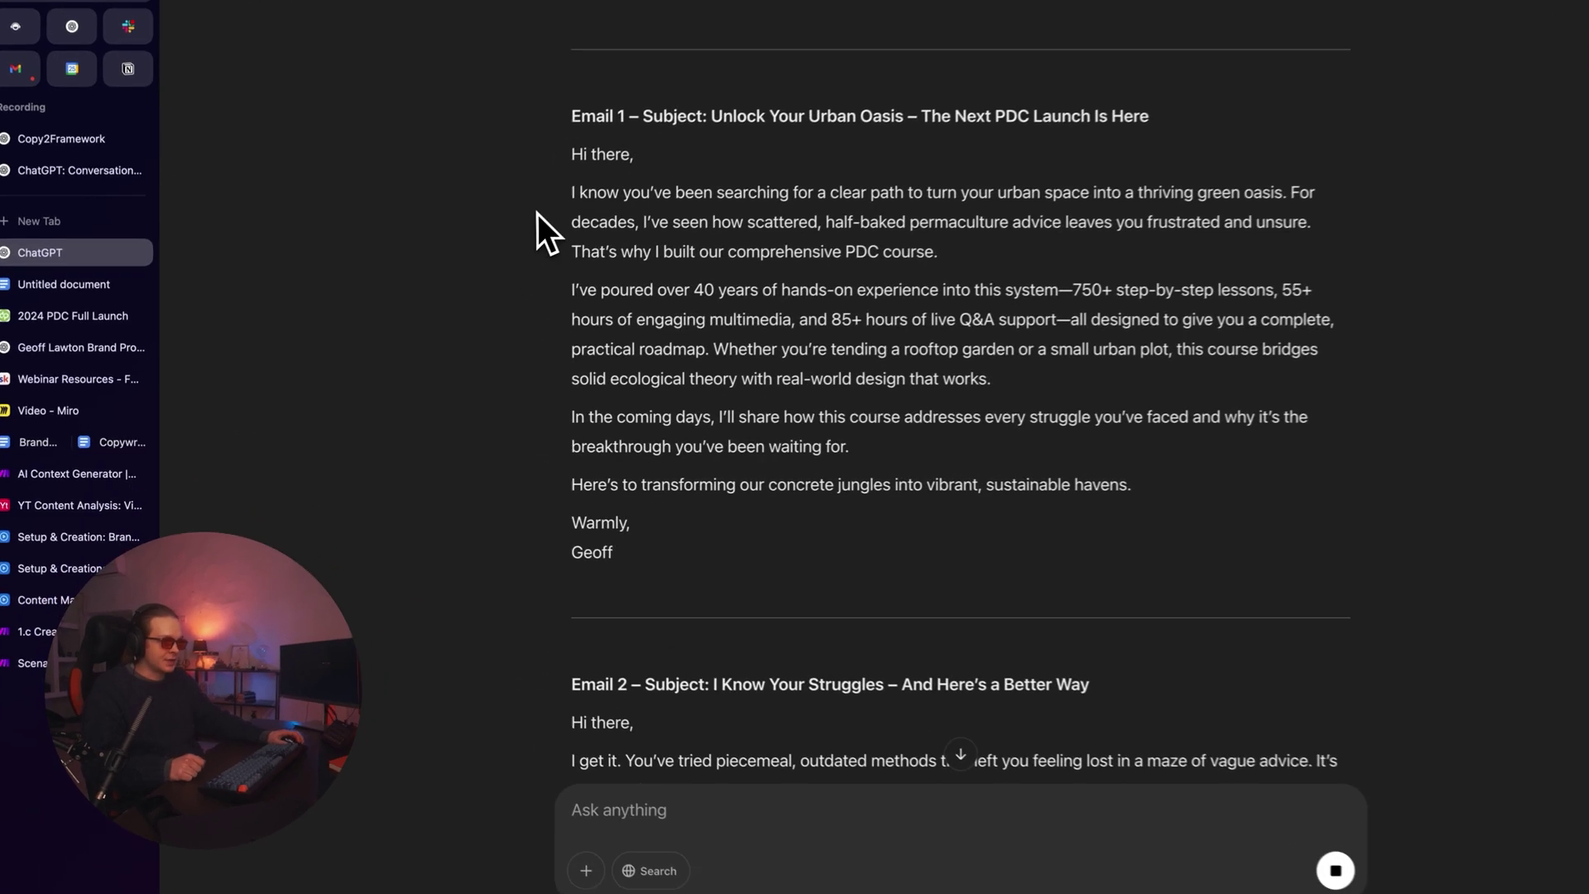
scroll(531, 211, "up", 3)
left_click_drag(522, 315, 647, 437)
left_click(741, 485)
scroll(669, 395, "down", 3)
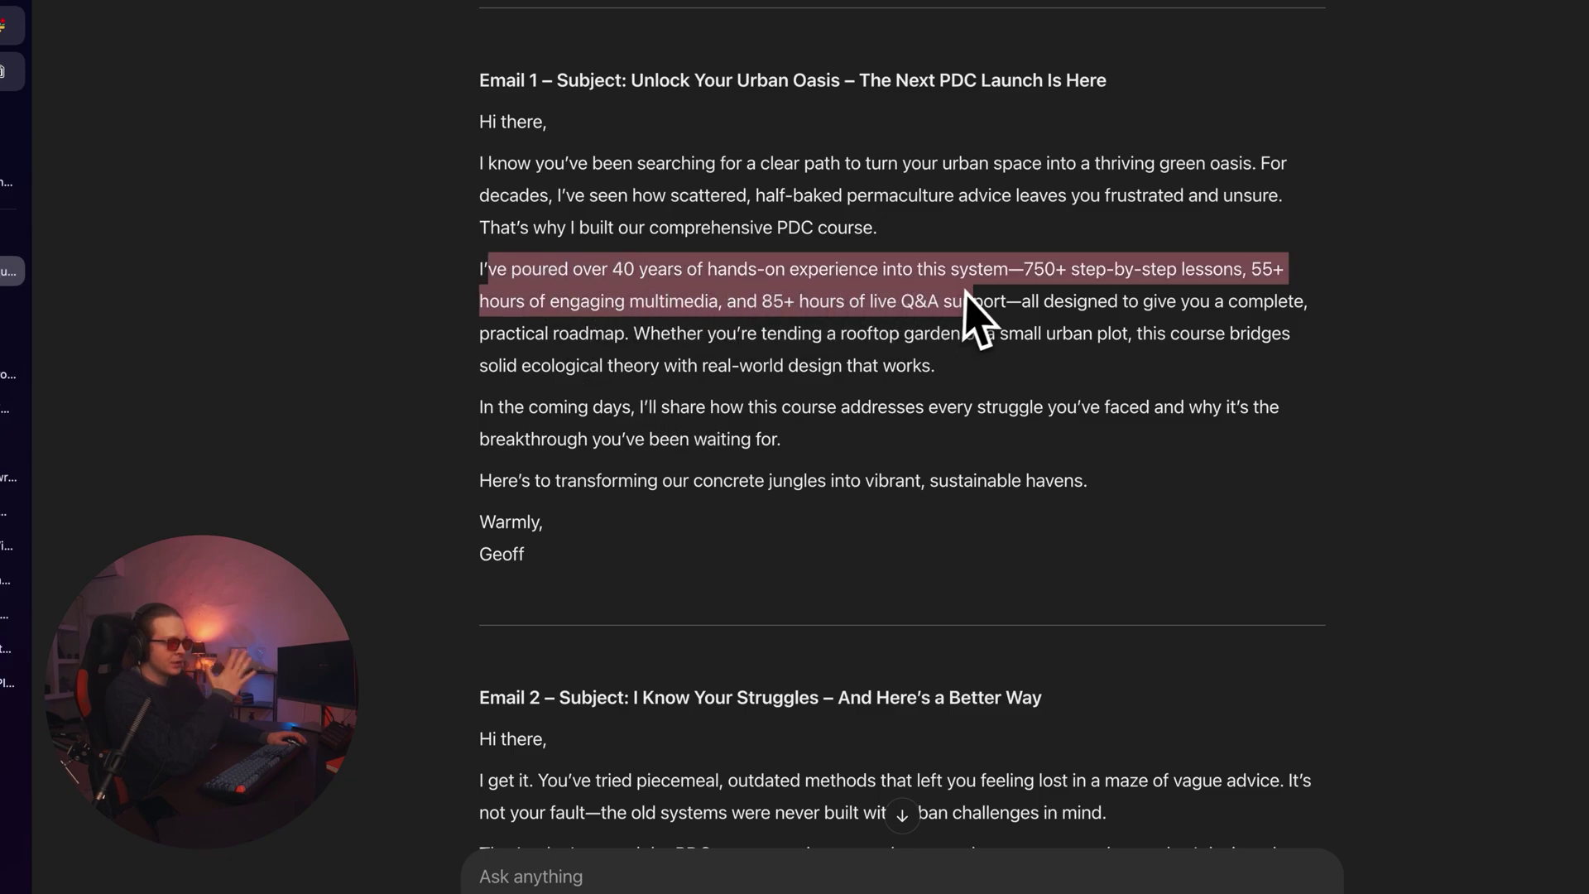
left_click(1065, 434)
scroll(1041, 451, "down", 2)
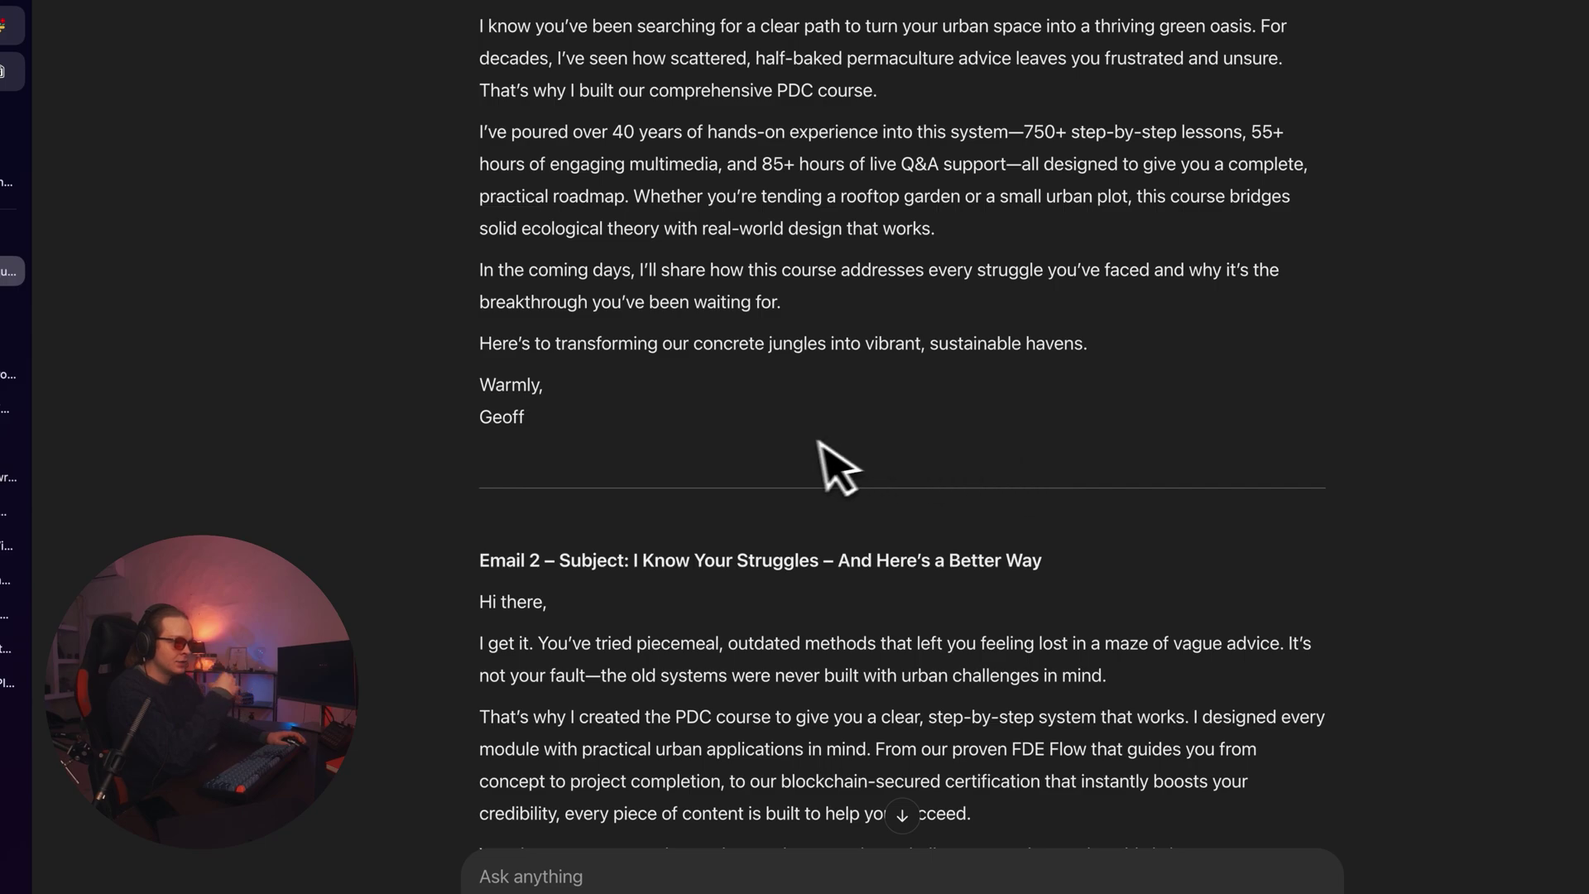
scroll(721, 487, "down", 1)
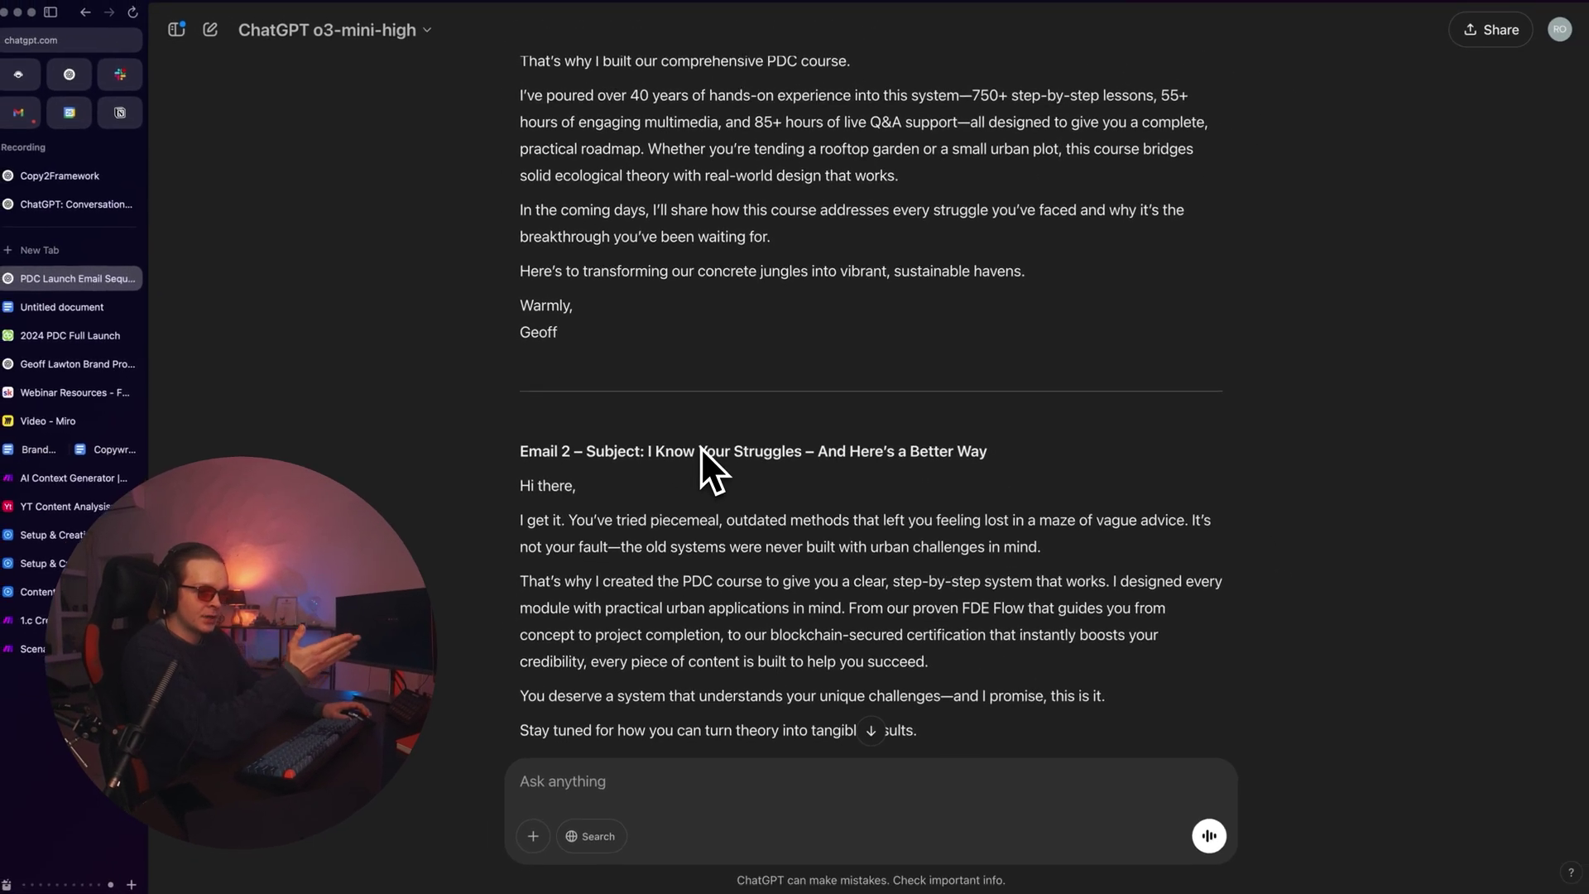
scroll(704, 450, "down", 4)
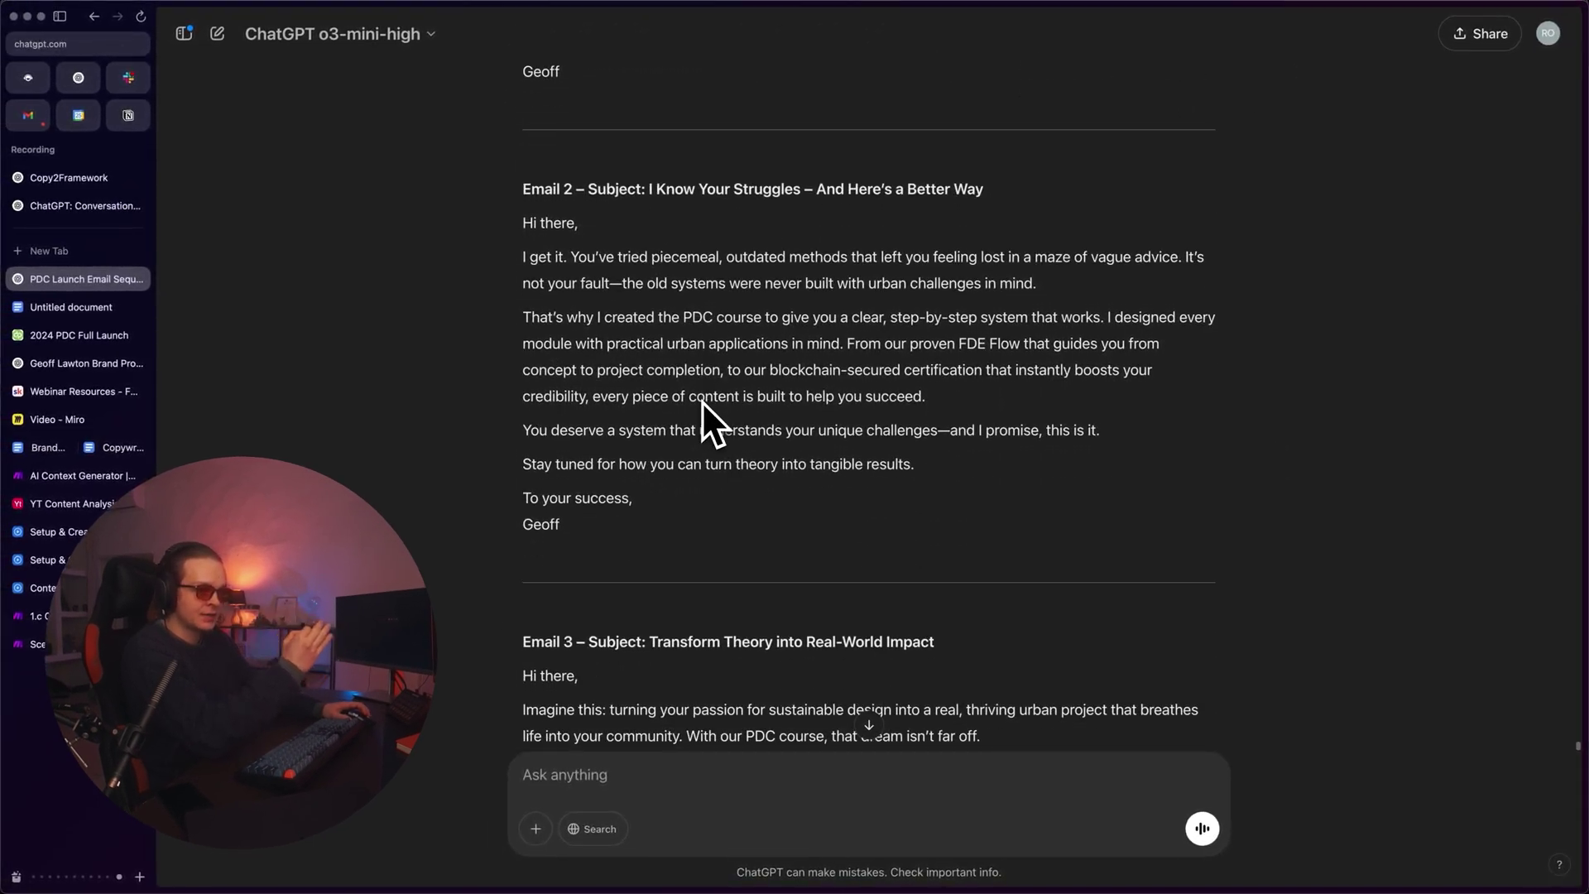
- Switch to the other ChatGPT chat and examine the markdown Business Context from Brand Identity through the value propositions to Core Features
left_click(78, 77)
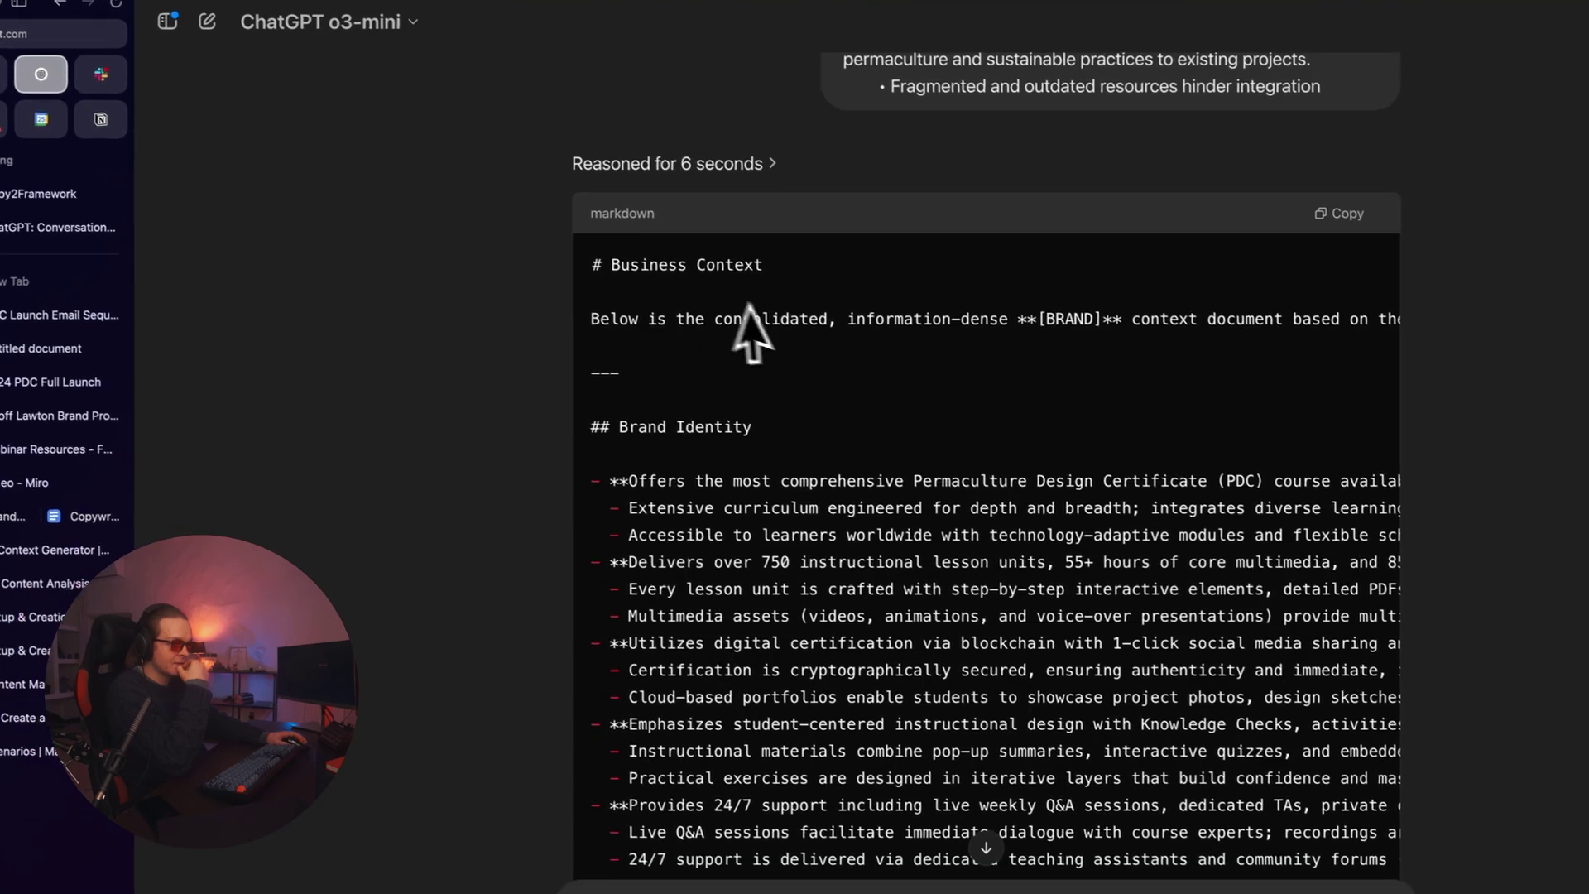
scroll(750, 307, "down", 20)
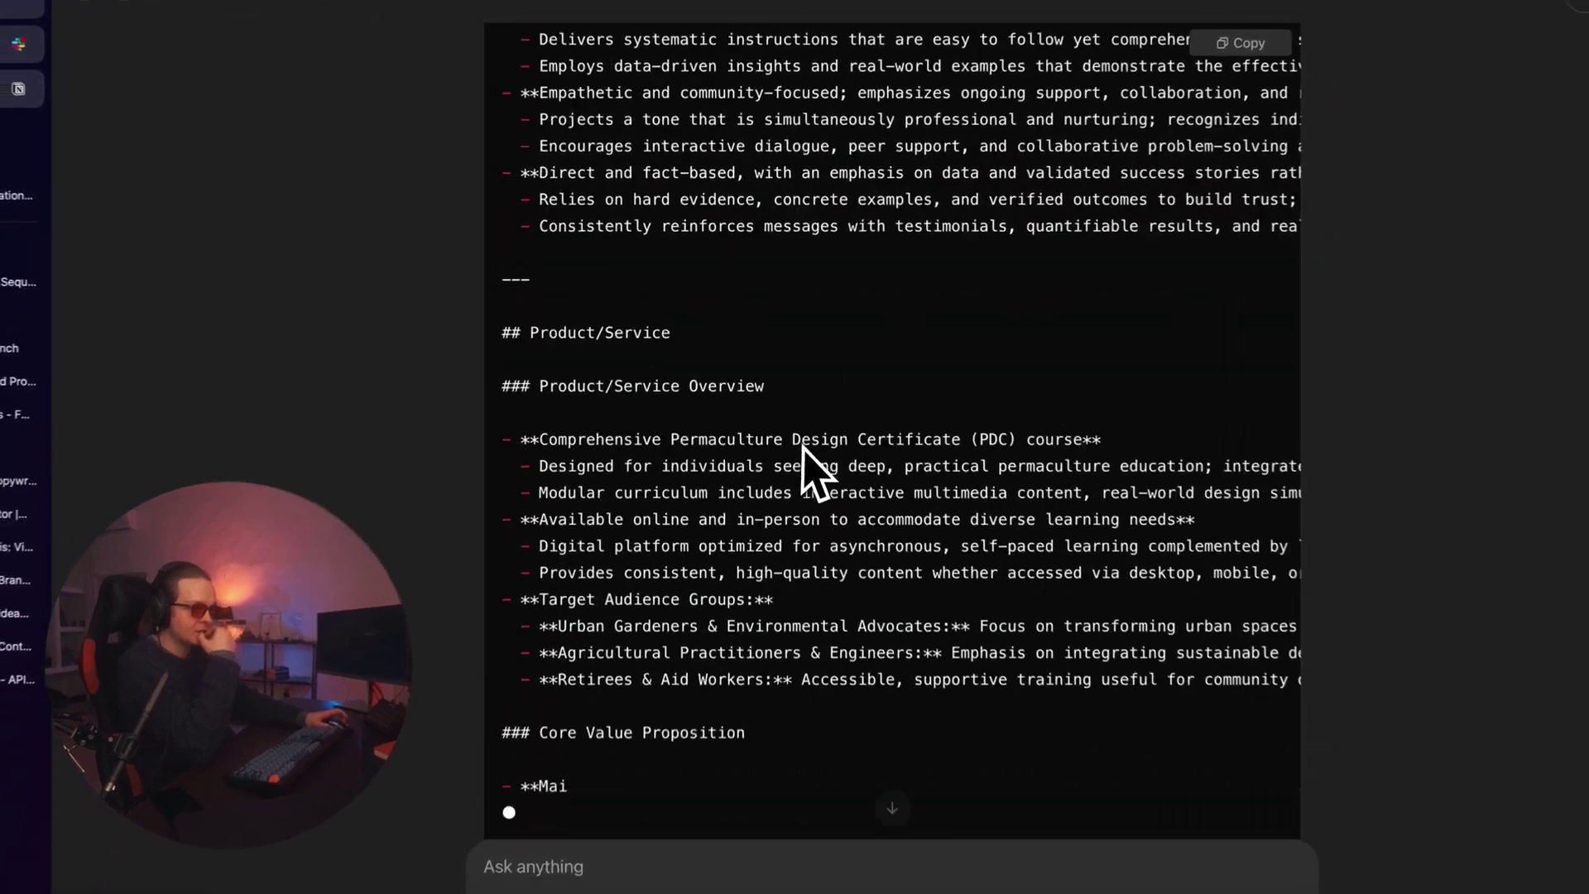
scroll(794, 538, "down", 2)
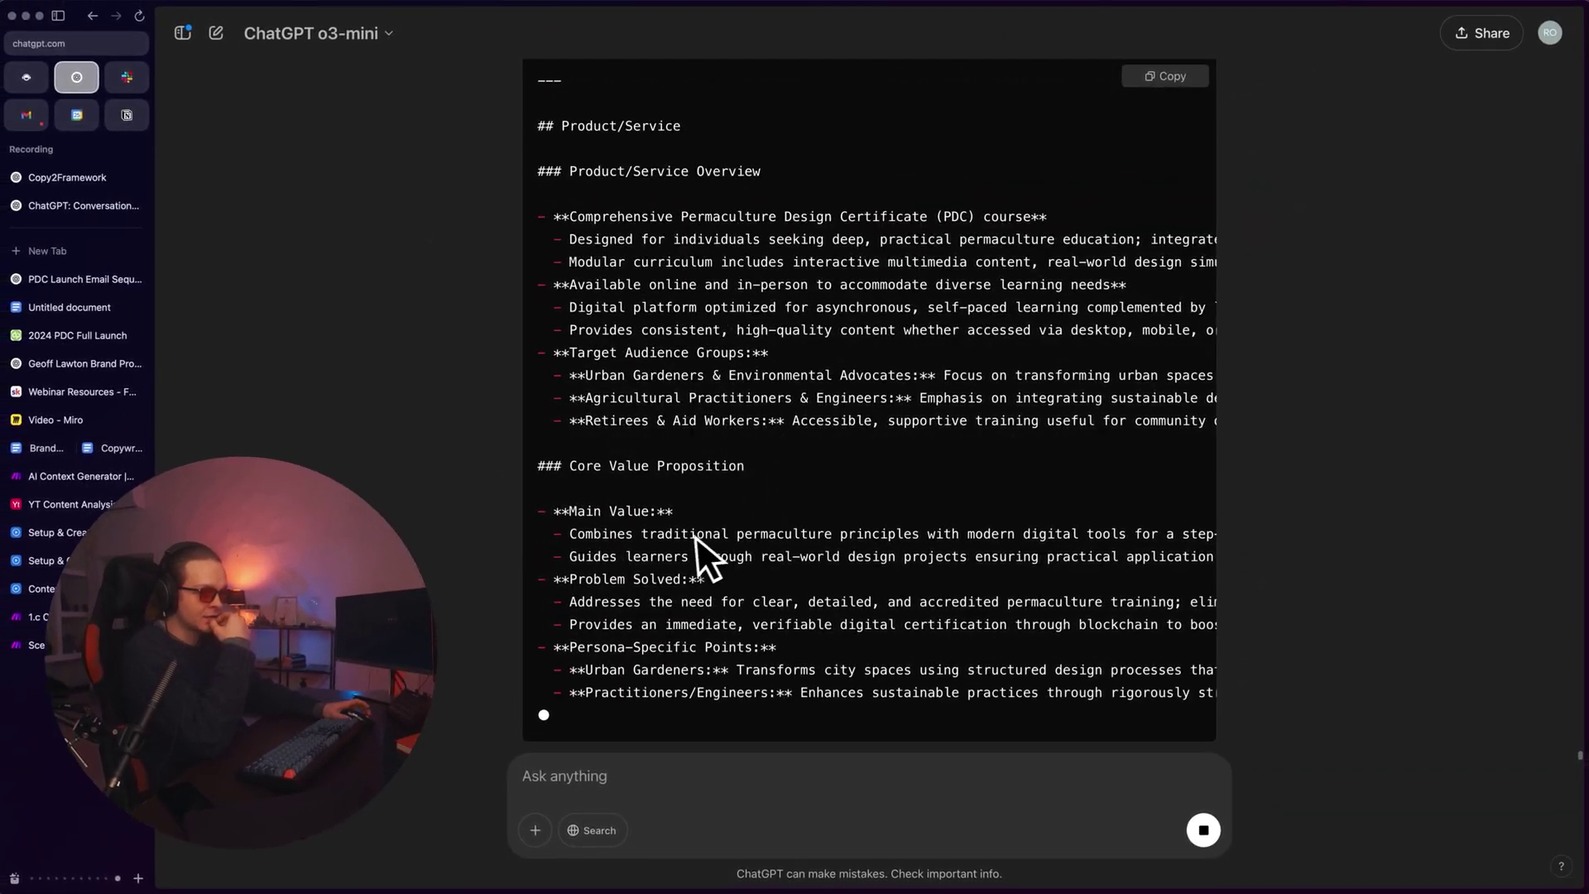
scroll(627, 583, "down", 3)
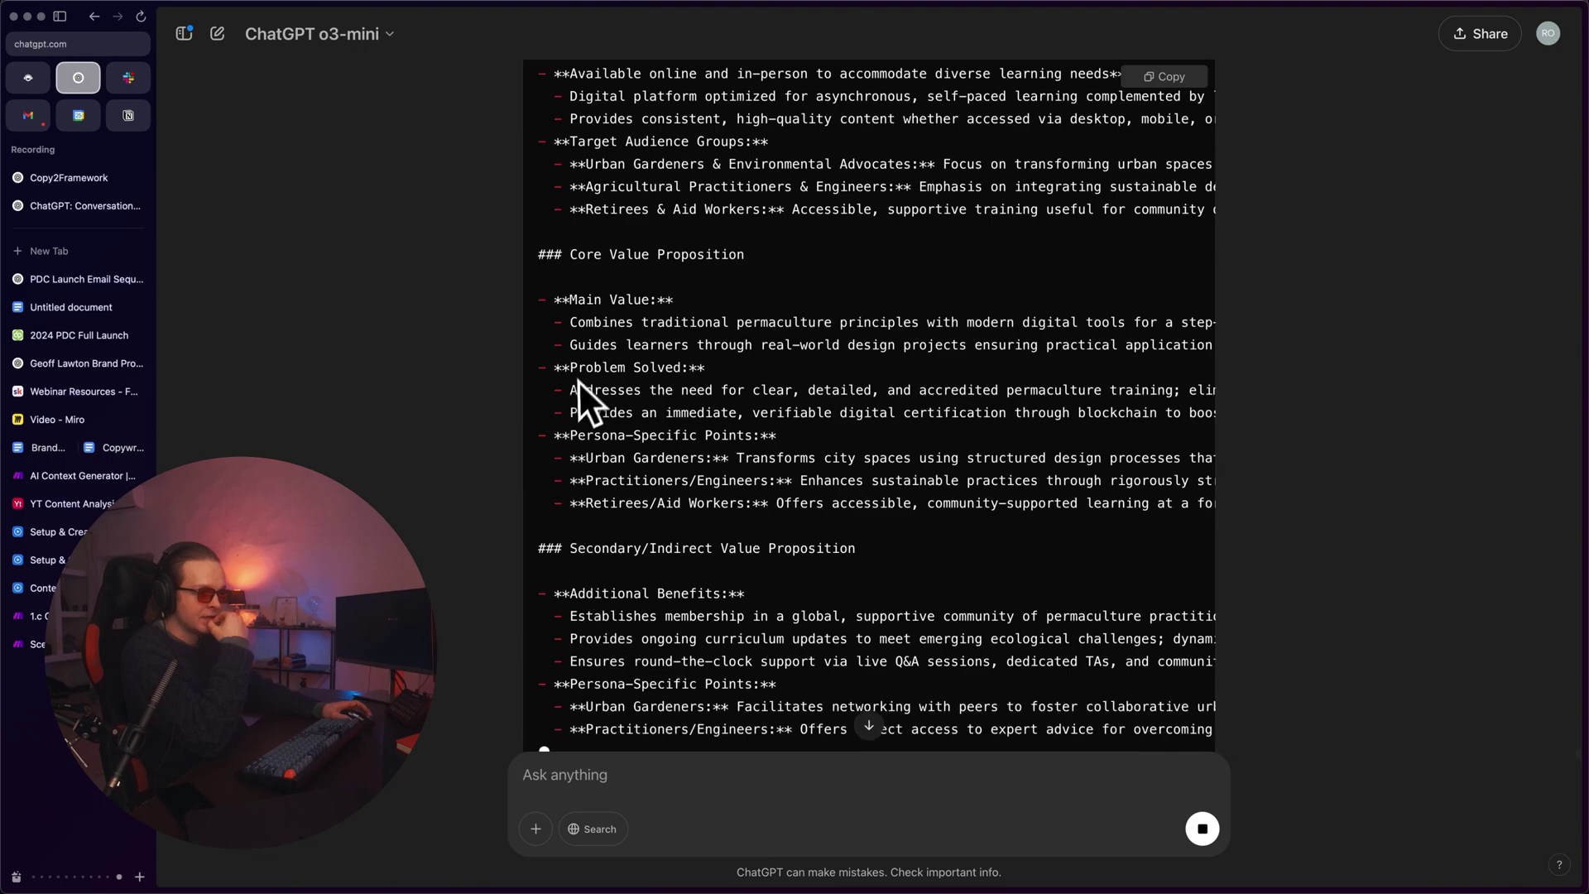
left_click_drag(573, 252, 621, 244)
scroll(757, 322, "down", 3)
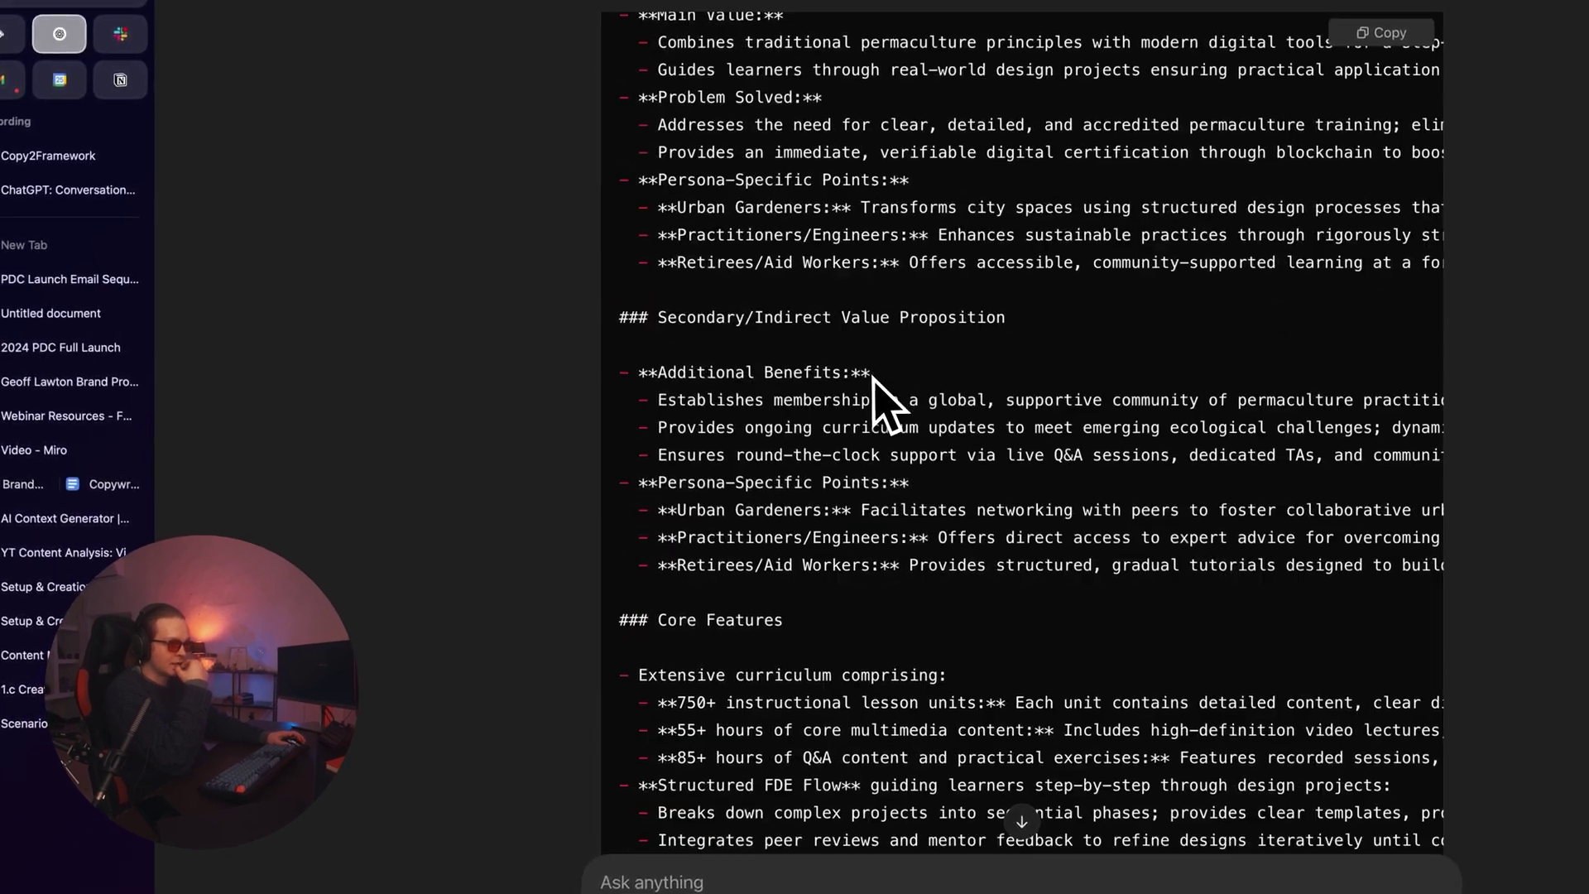
scroll(881, 406, "down", 4)
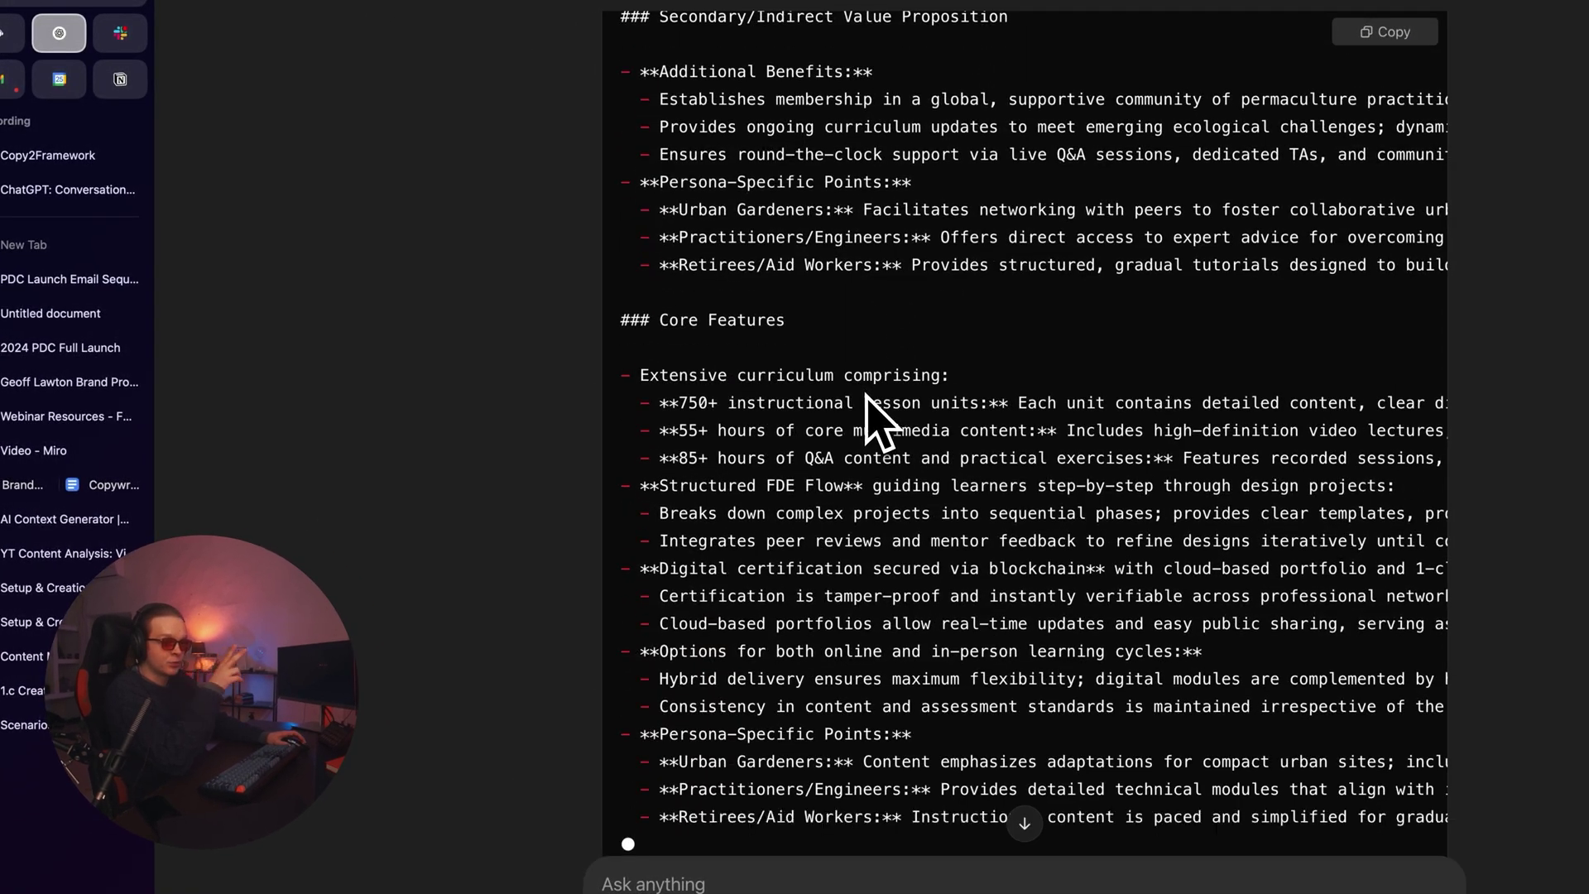
- Switch to the AI Context Generator scenario in Make and move the Products/Services module following Context closer to the Router
scroll(827, 430, "down", 6)
left_click(66, 519)
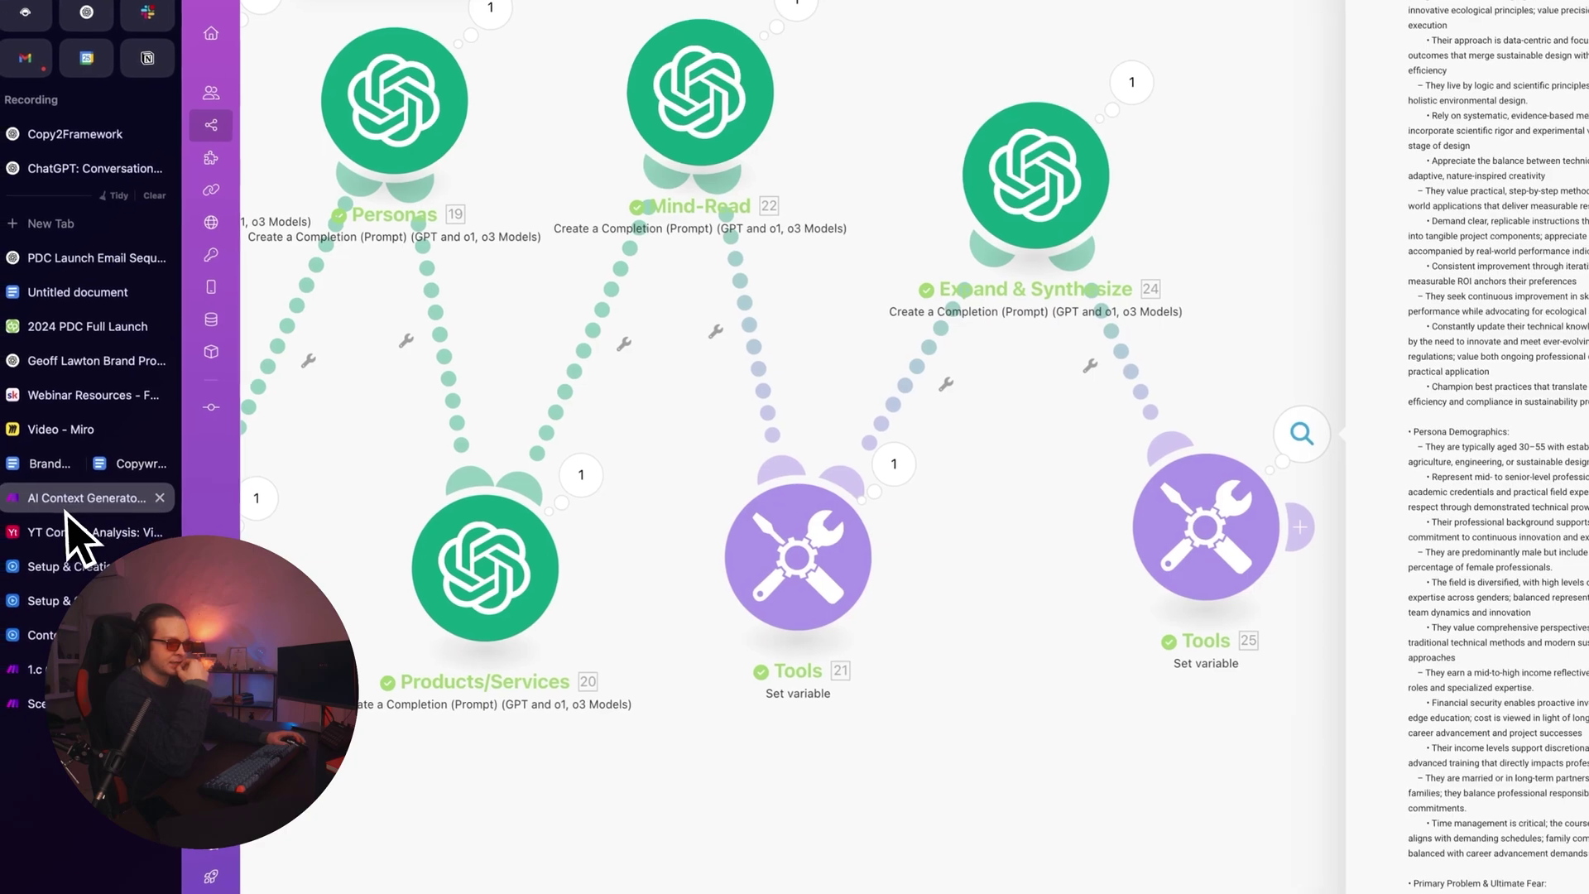
left_click_drag(791, 434, 1178, 356)
scroll(1117, 356, "down", 5)
left_click_drag(685, 640, 829, 755)
scroll(675, 578, "up", 4)
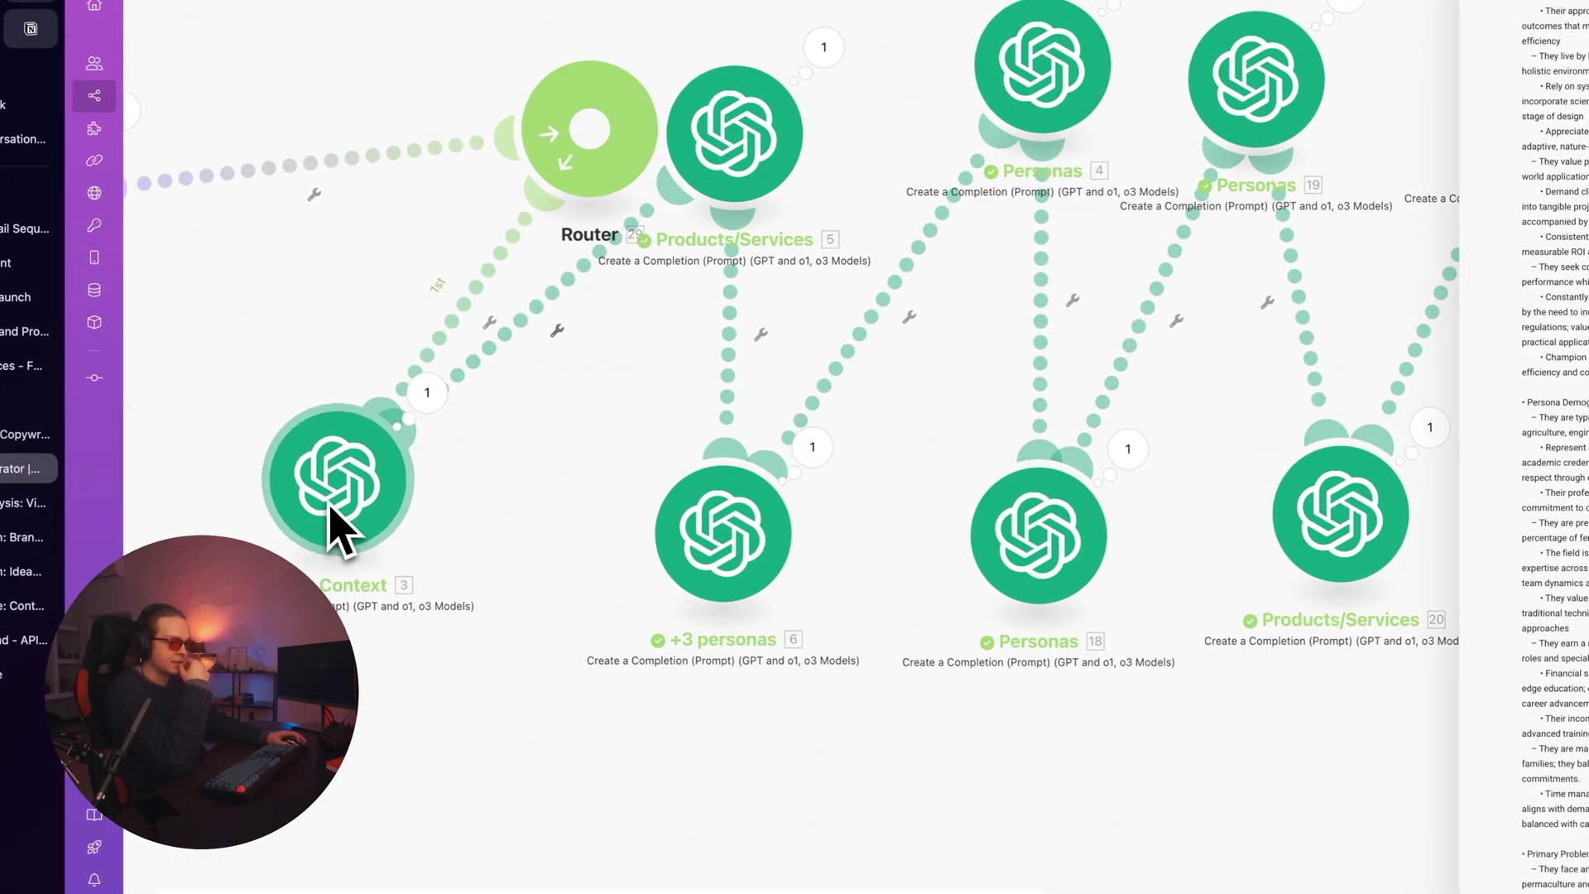
left_click_drag(733, 136, 680, 283)
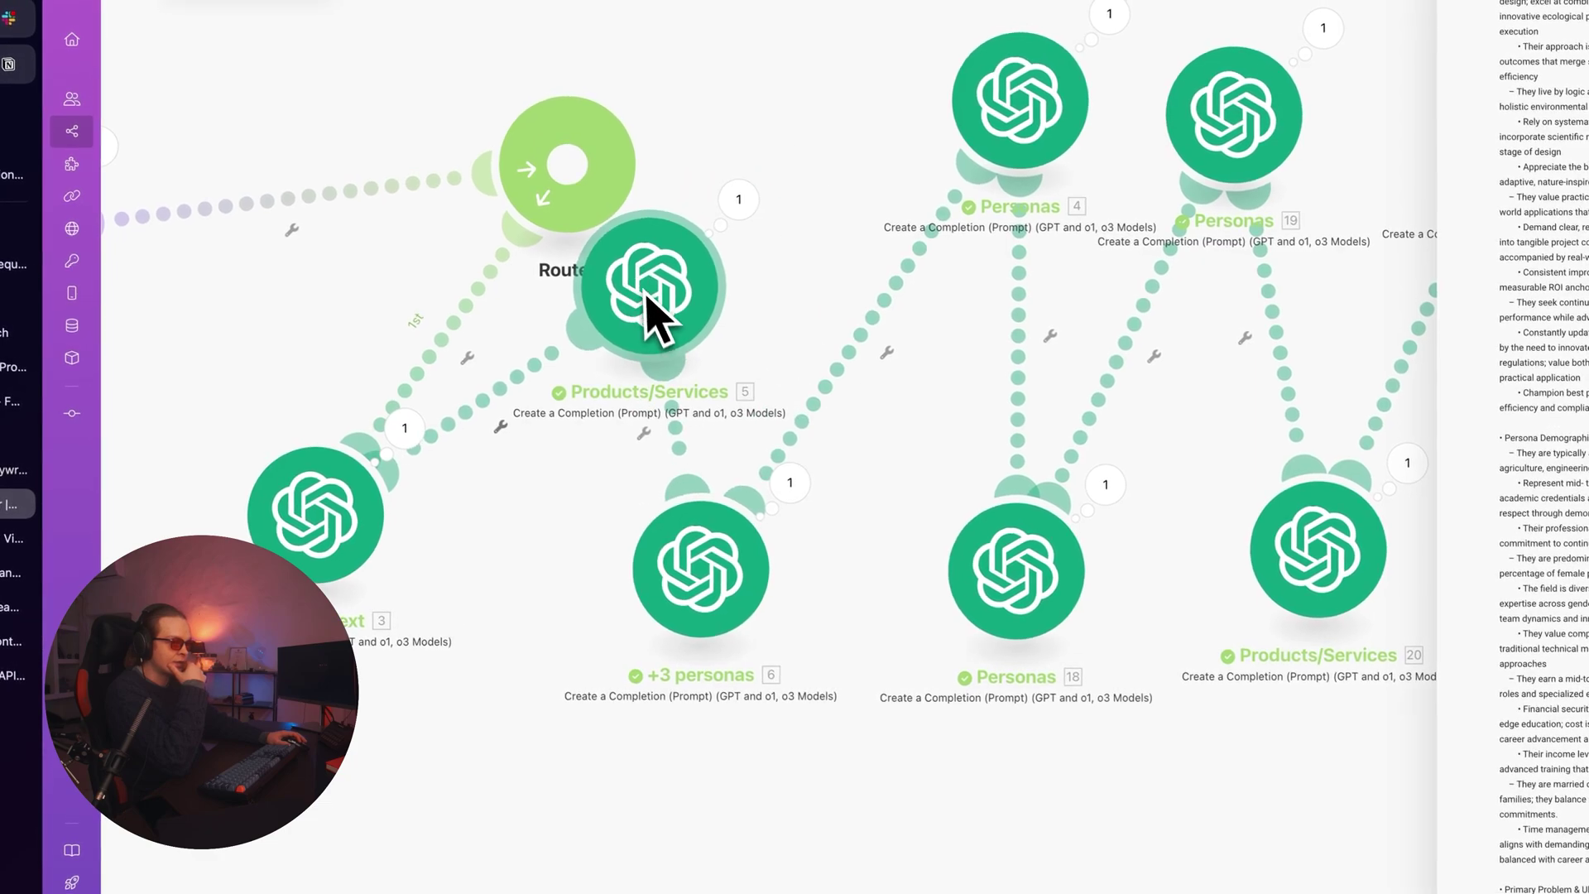
left_click(654, 286)
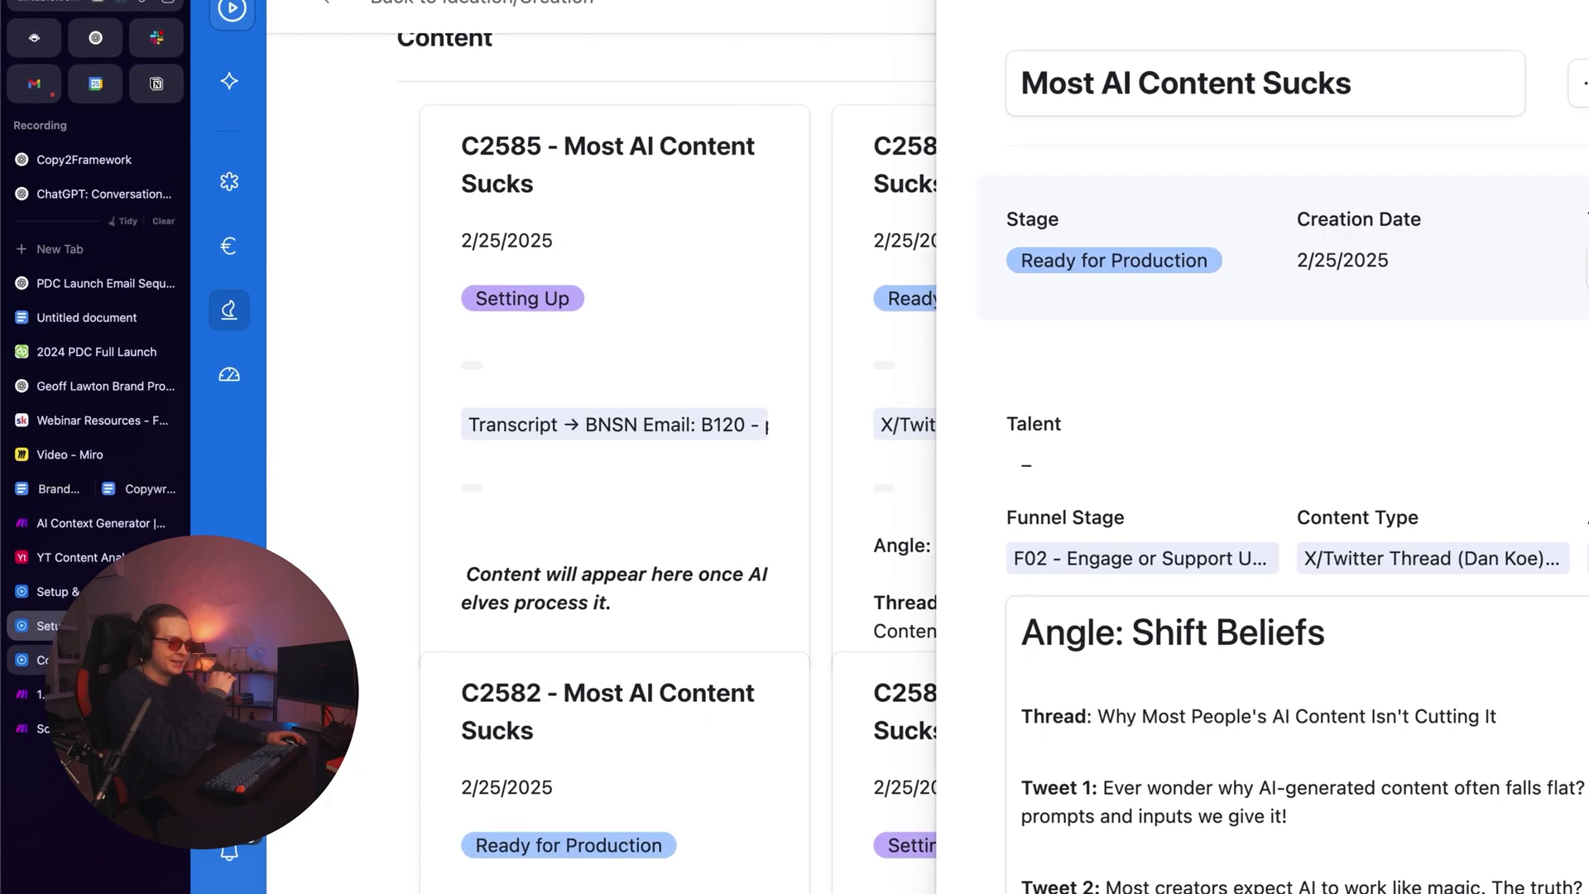
- Check the idea's data sources, funnel stage and formats in Airtable, and browse the full table list of the Content Machine base
scroll(720, 408, "up", 10)
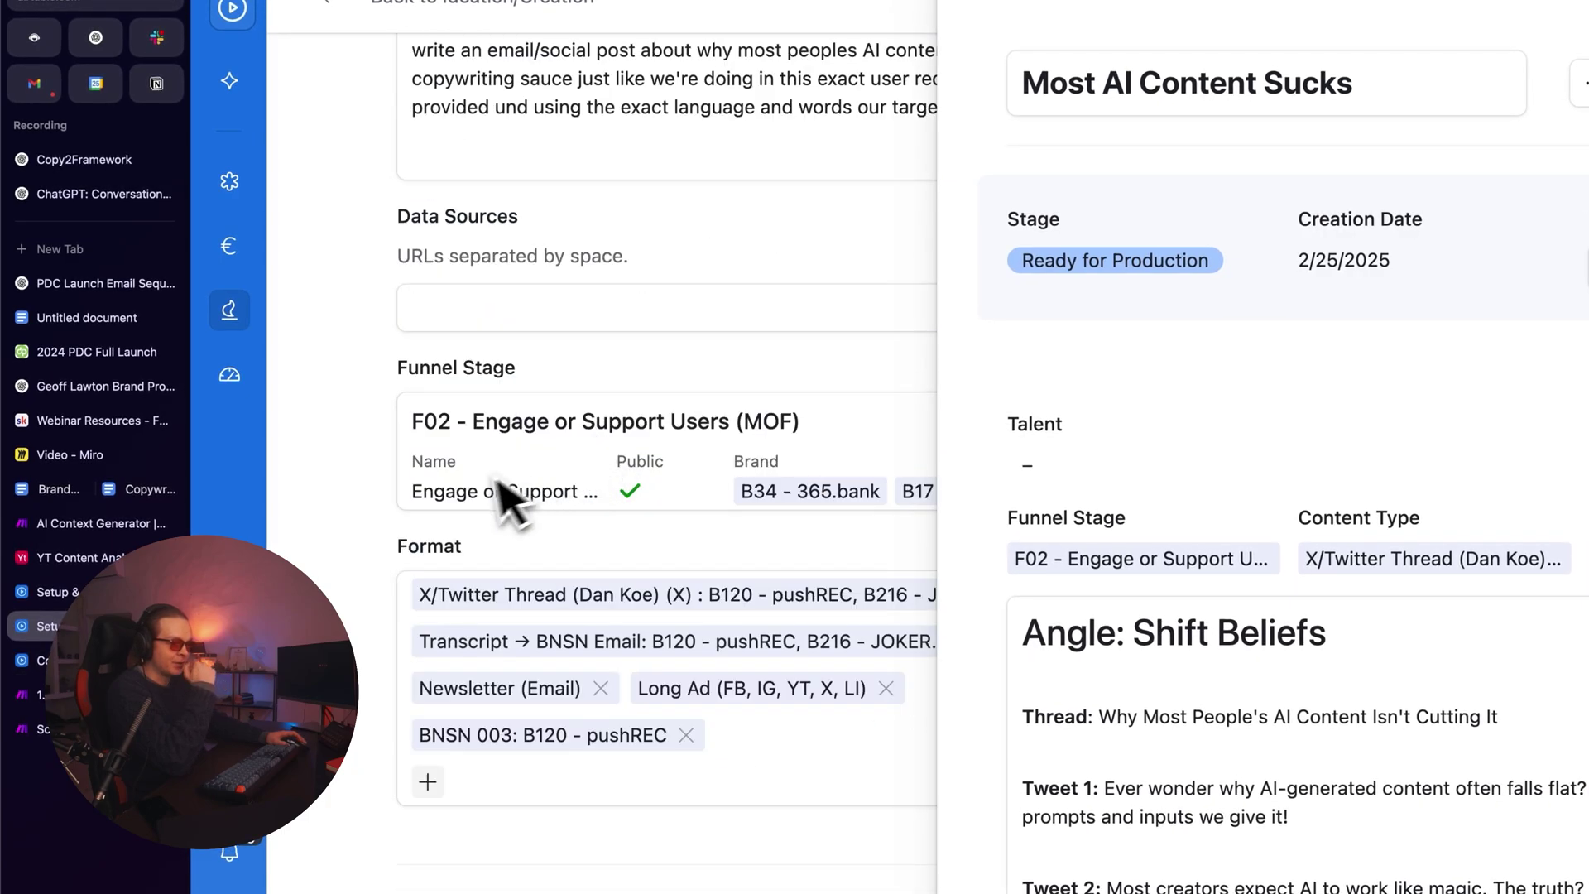
left_click(99, 660)
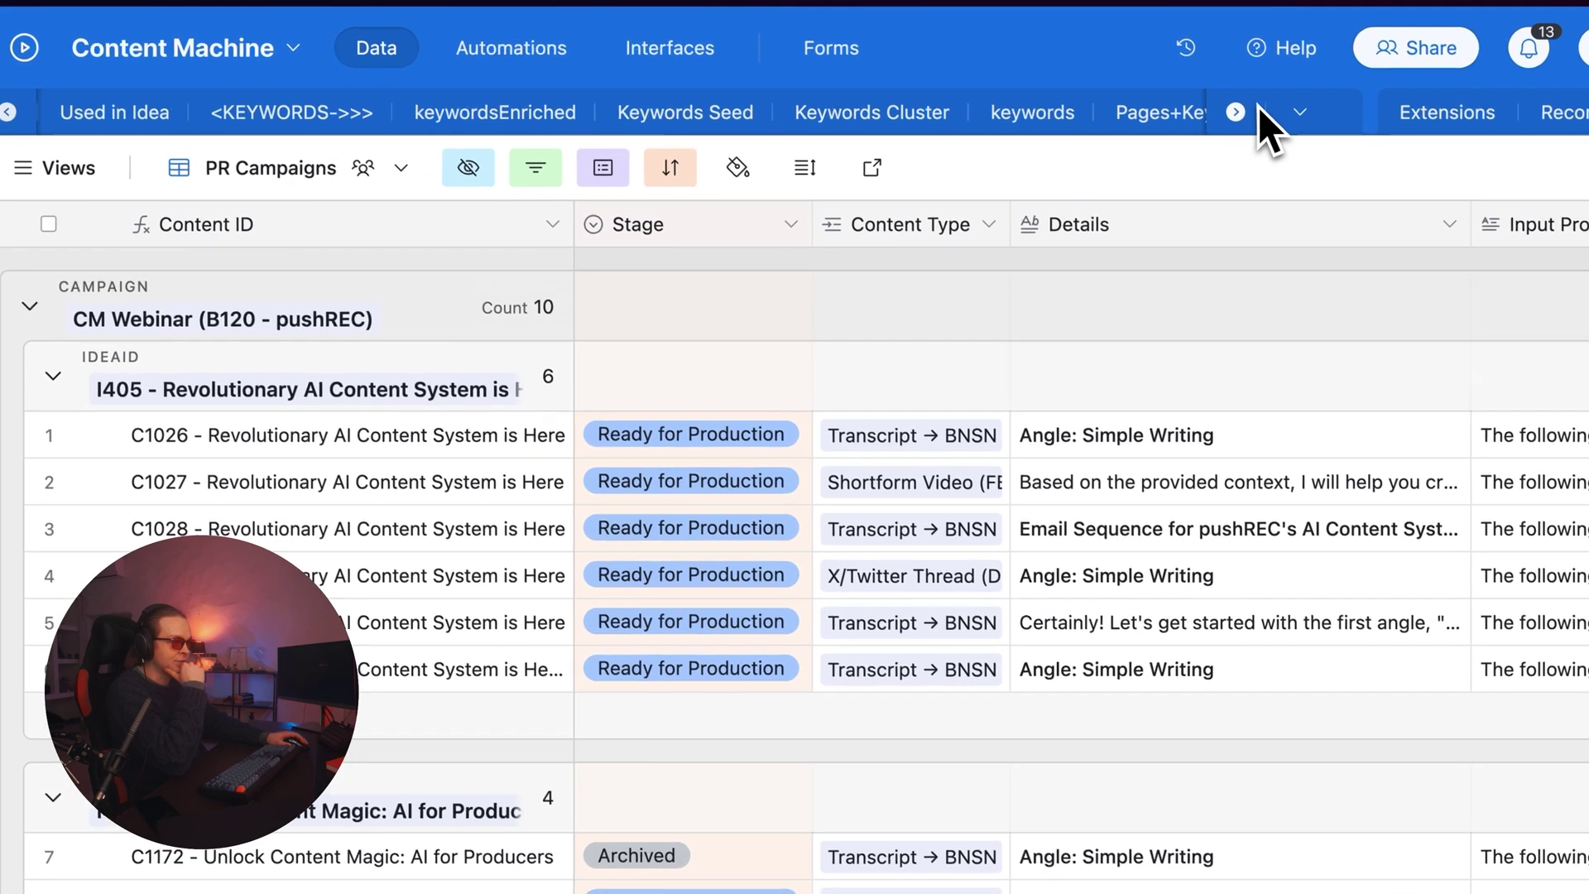
scroll(1258, 111, "right", 10)
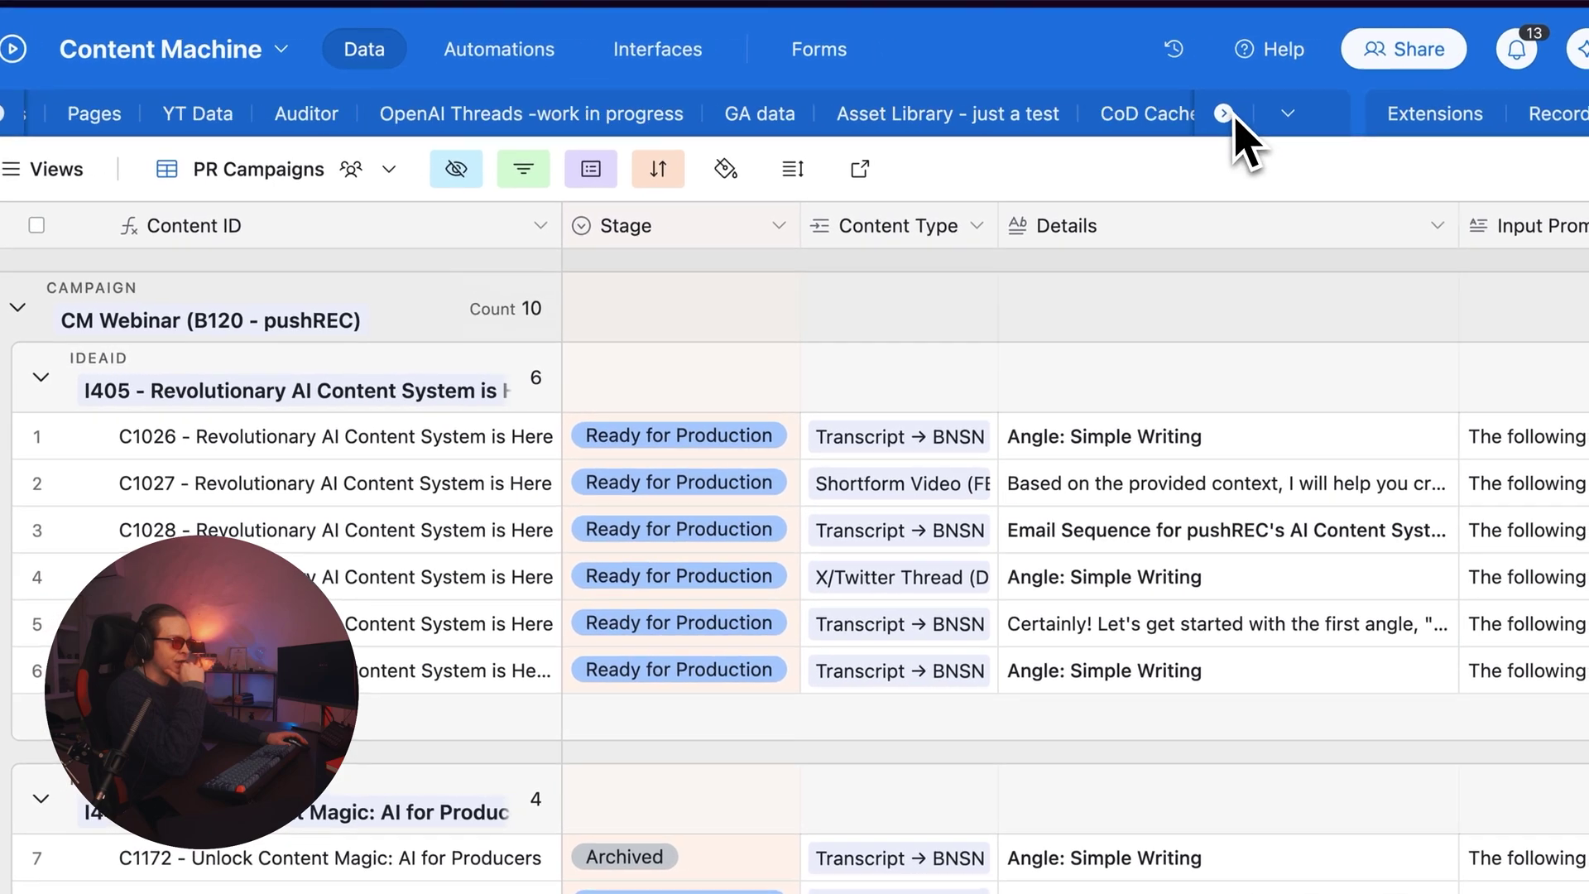
left_click(1300, 112)
scroll(1065, 372, "down", 10)
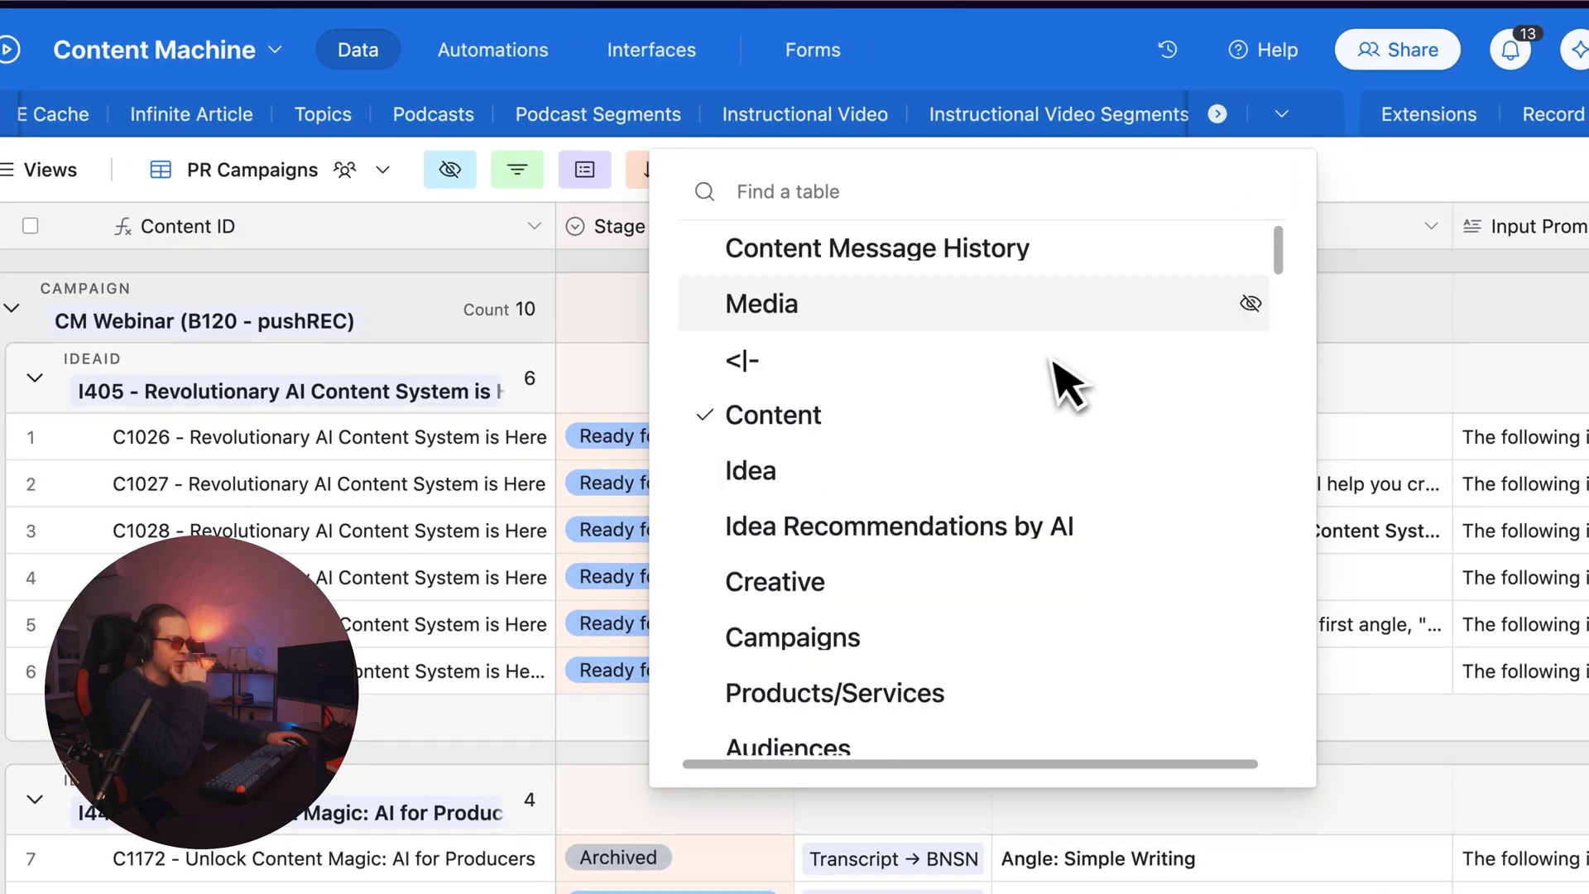
scroll(898, 430, "down", 15)
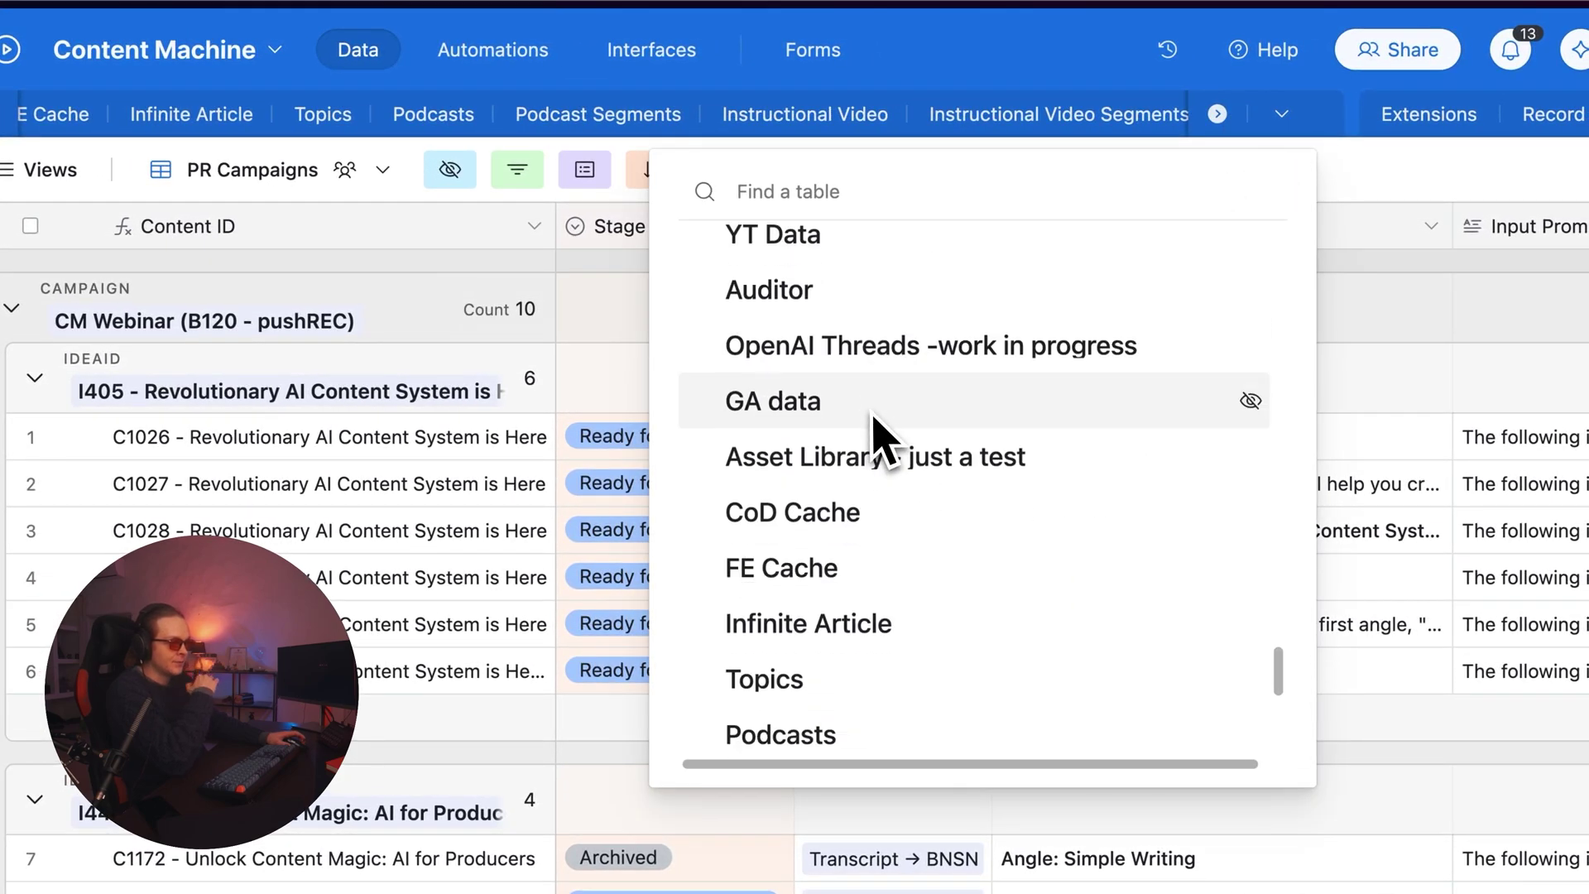
scroll(919, 468, "up", 10)
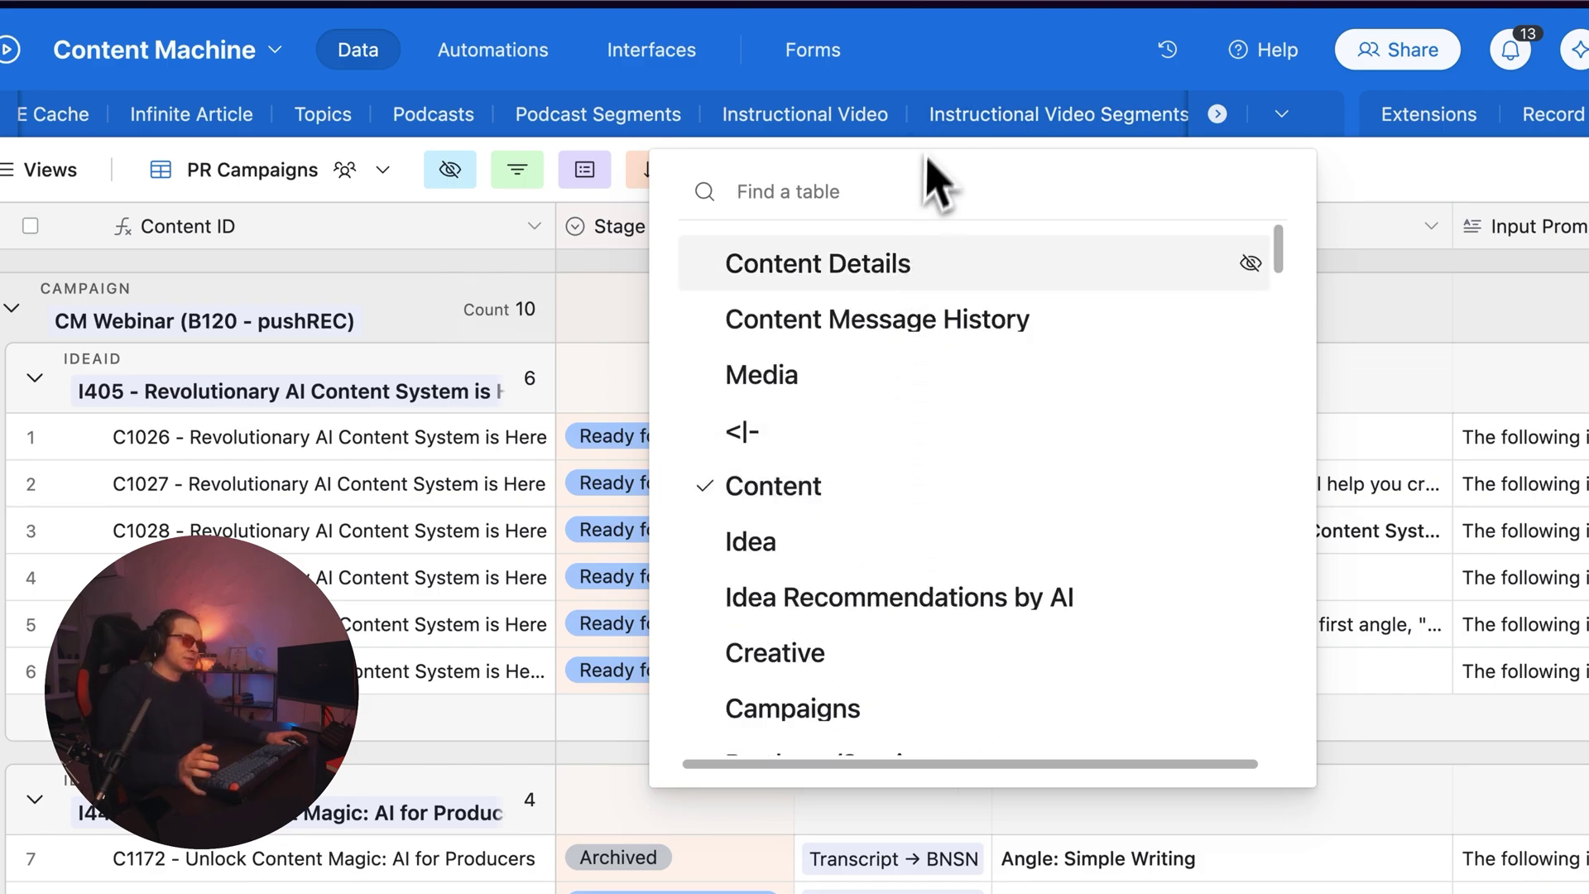
left_click(992, 20)
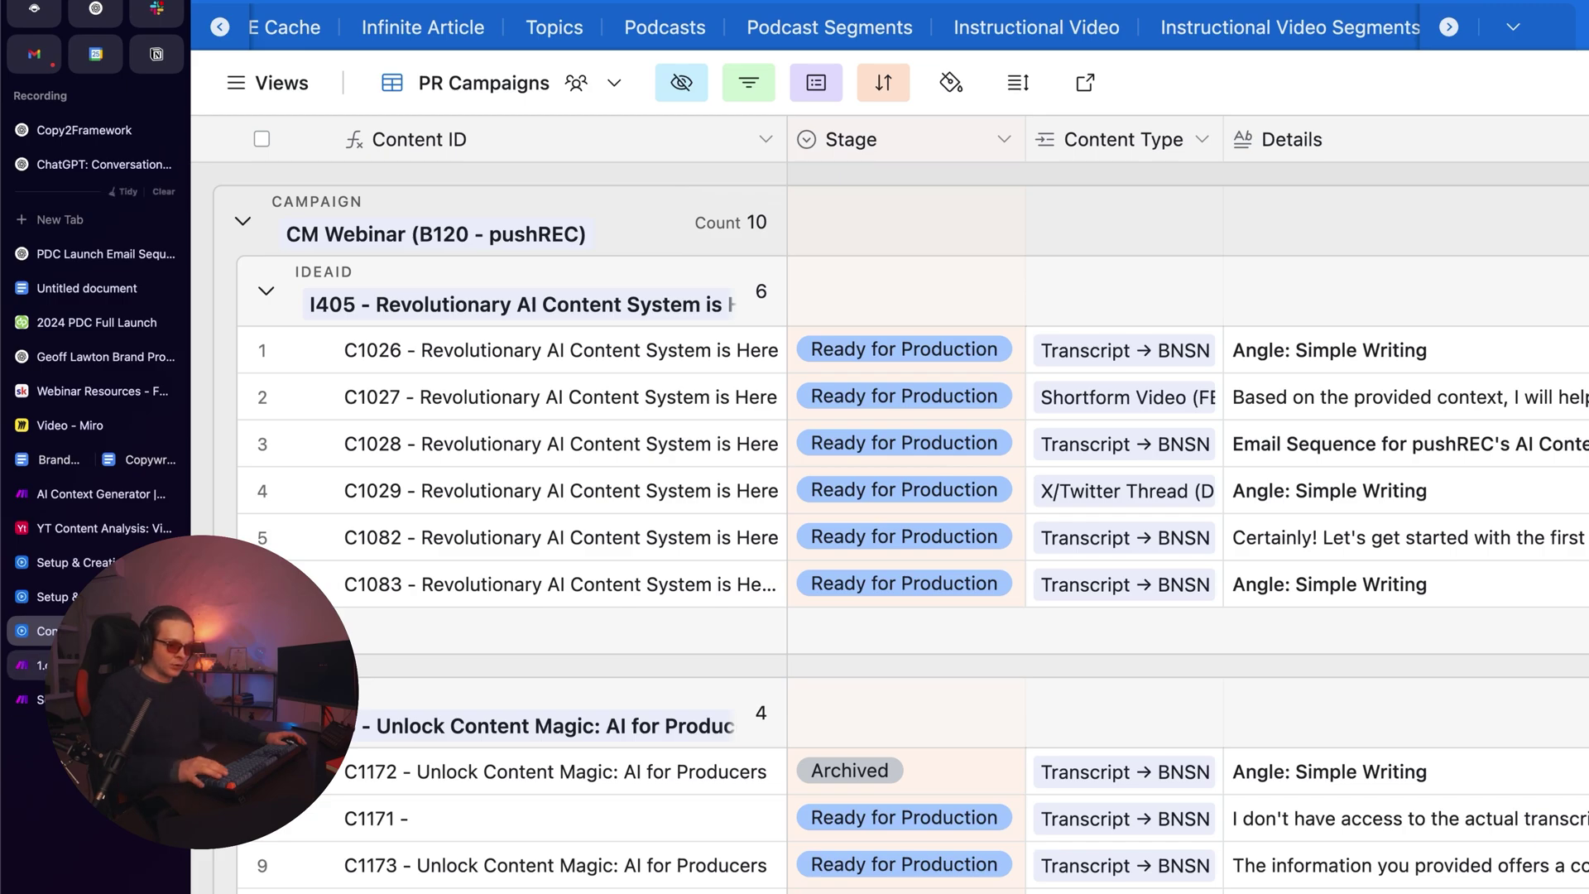
- View the brand-creation scenario diagram in Make, and read the Business Context document in Google Docs from Brand Identity through Core Benefits
left_click(93, 666)
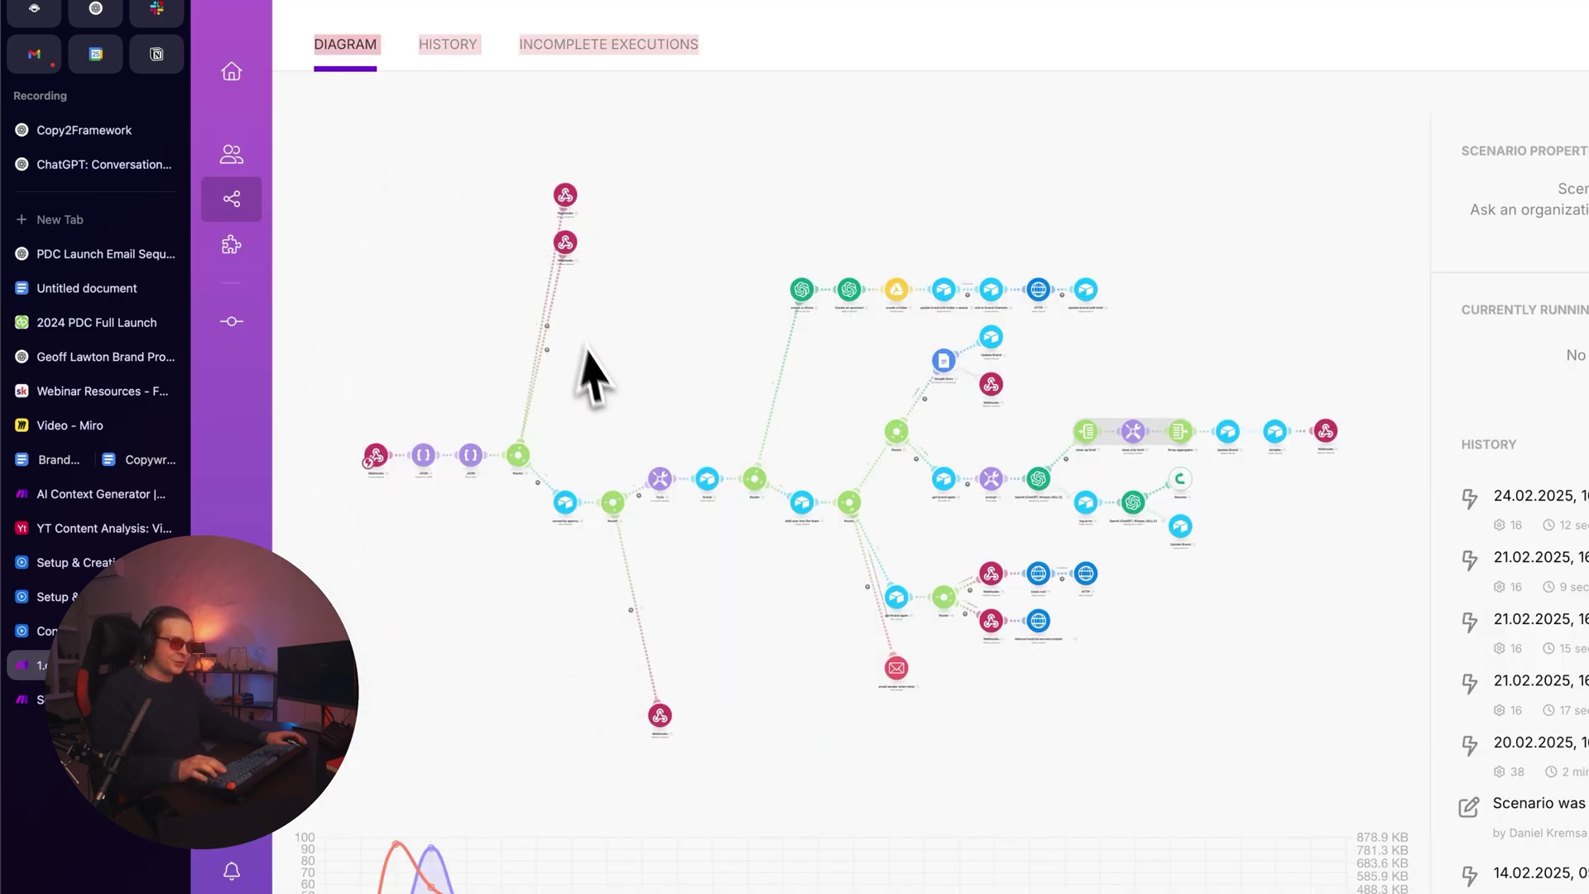
left_click(87, 288)
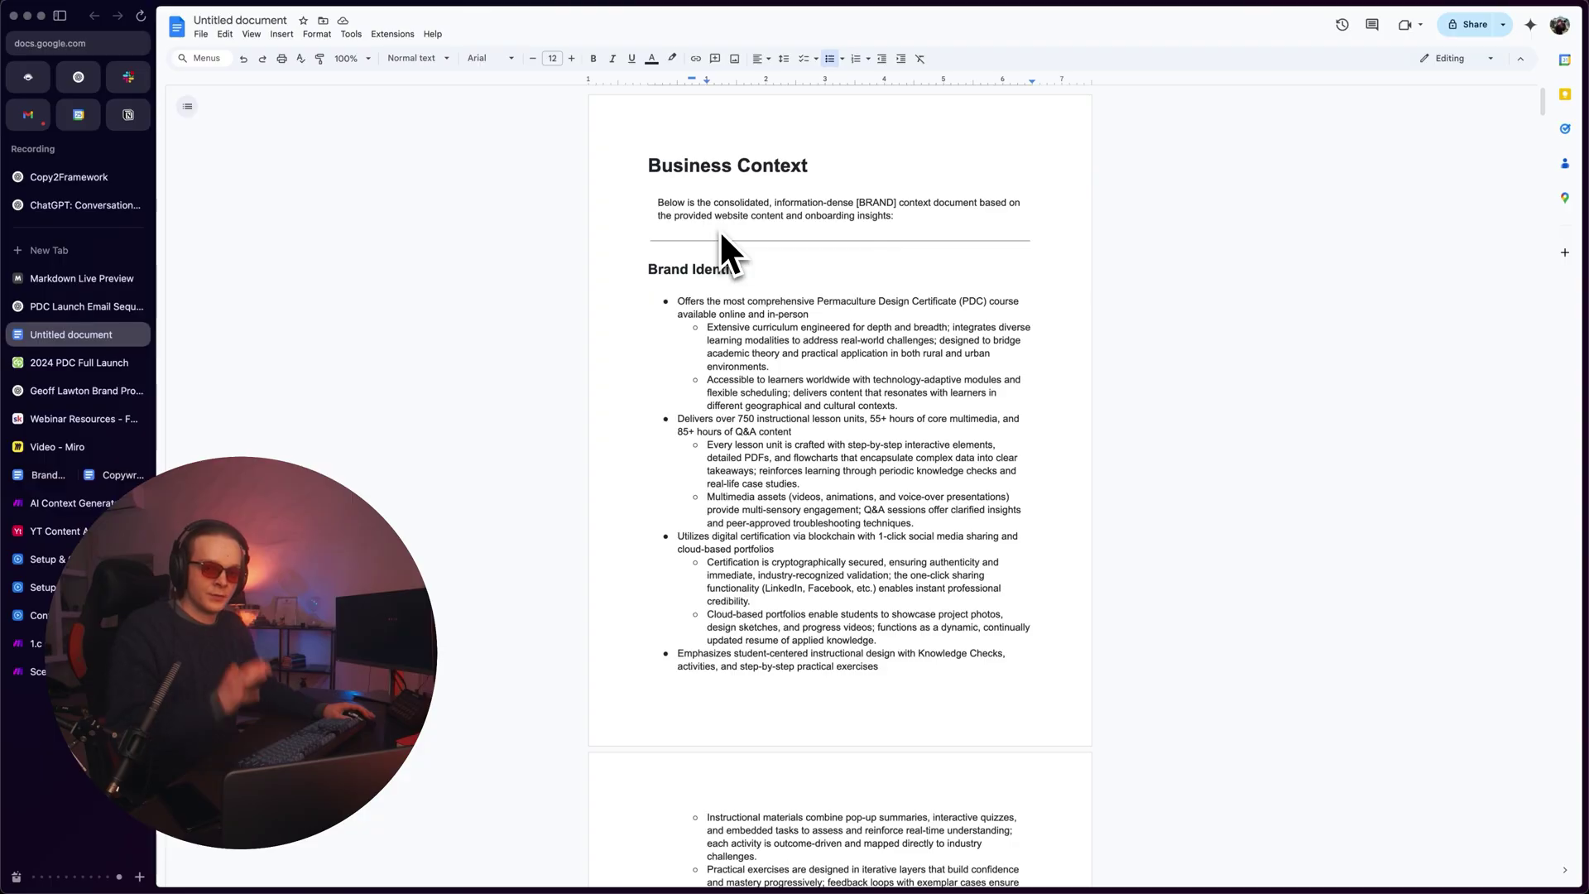
scroll(720, 235, "down", 2)
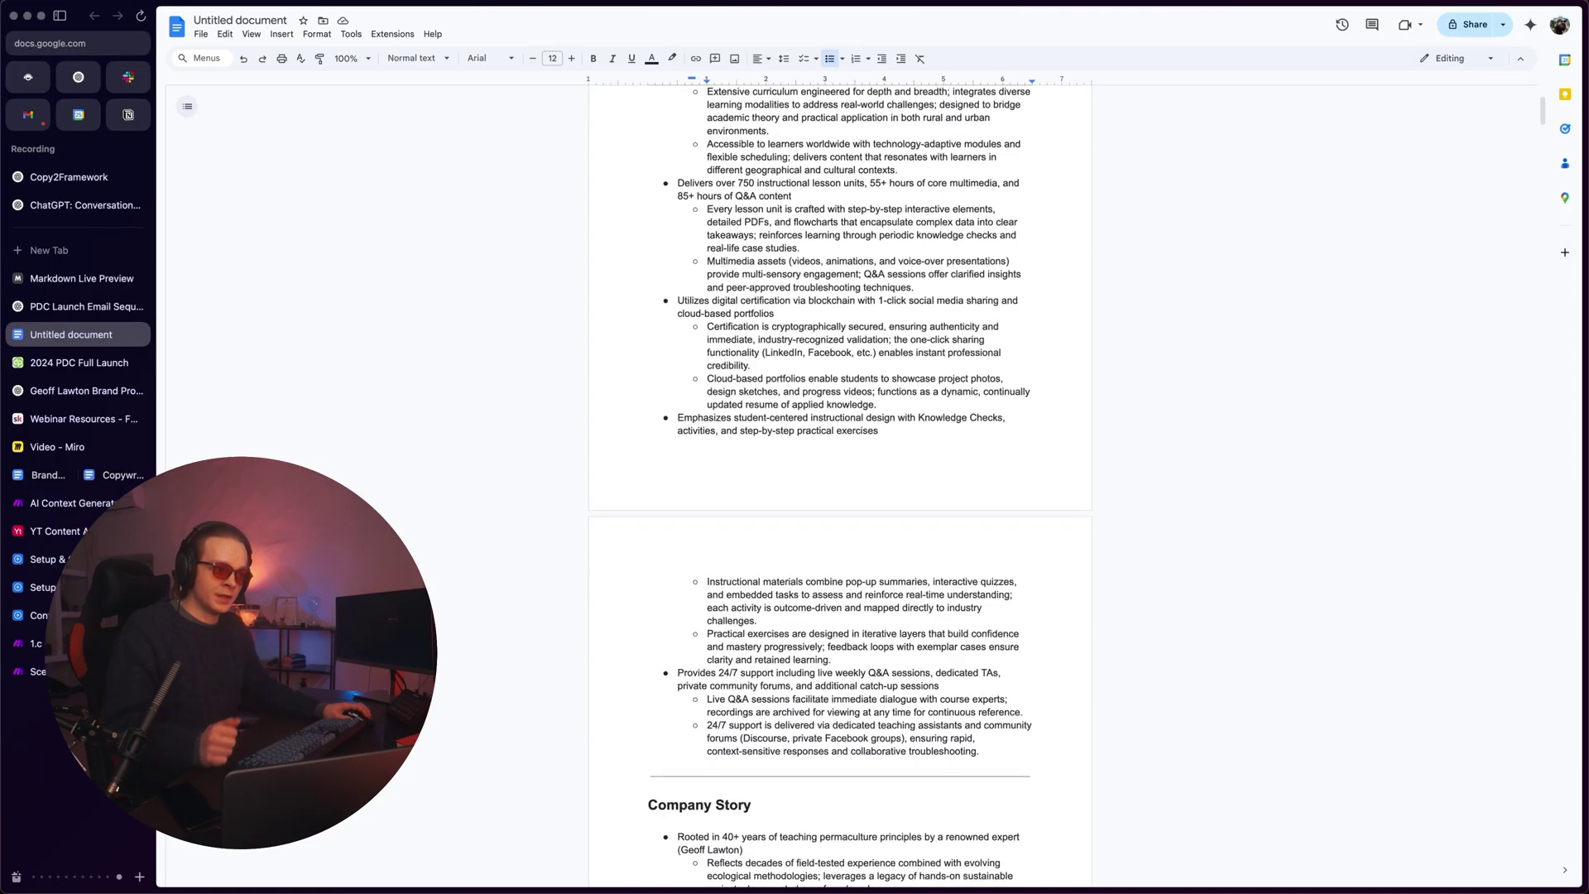
scroll(717, 236, "down", 15)
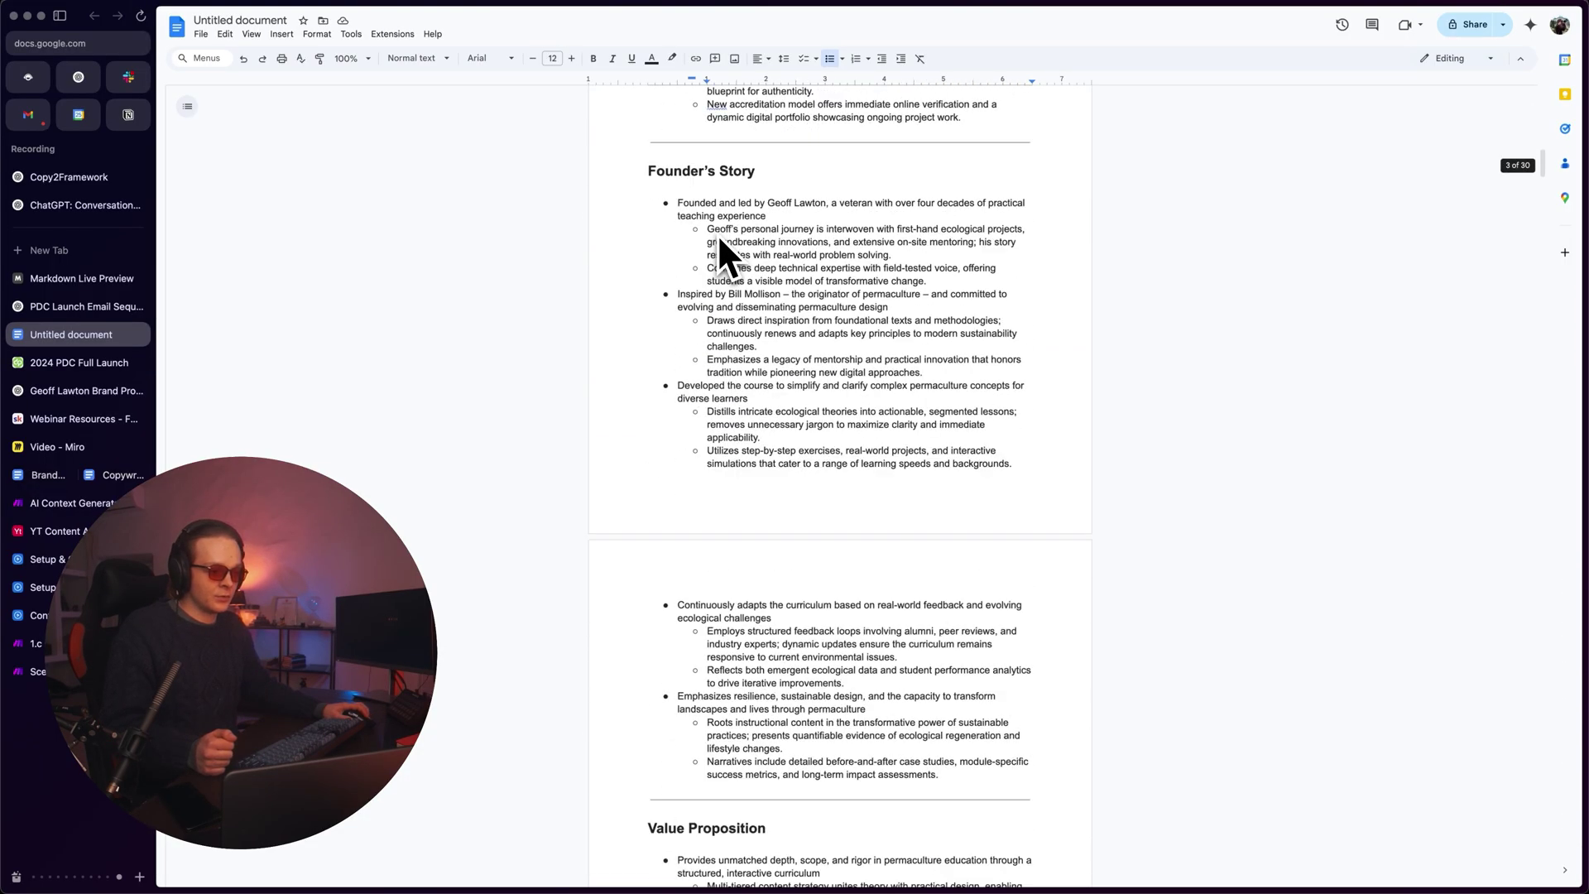
scroll(717, 249, "down", 6)
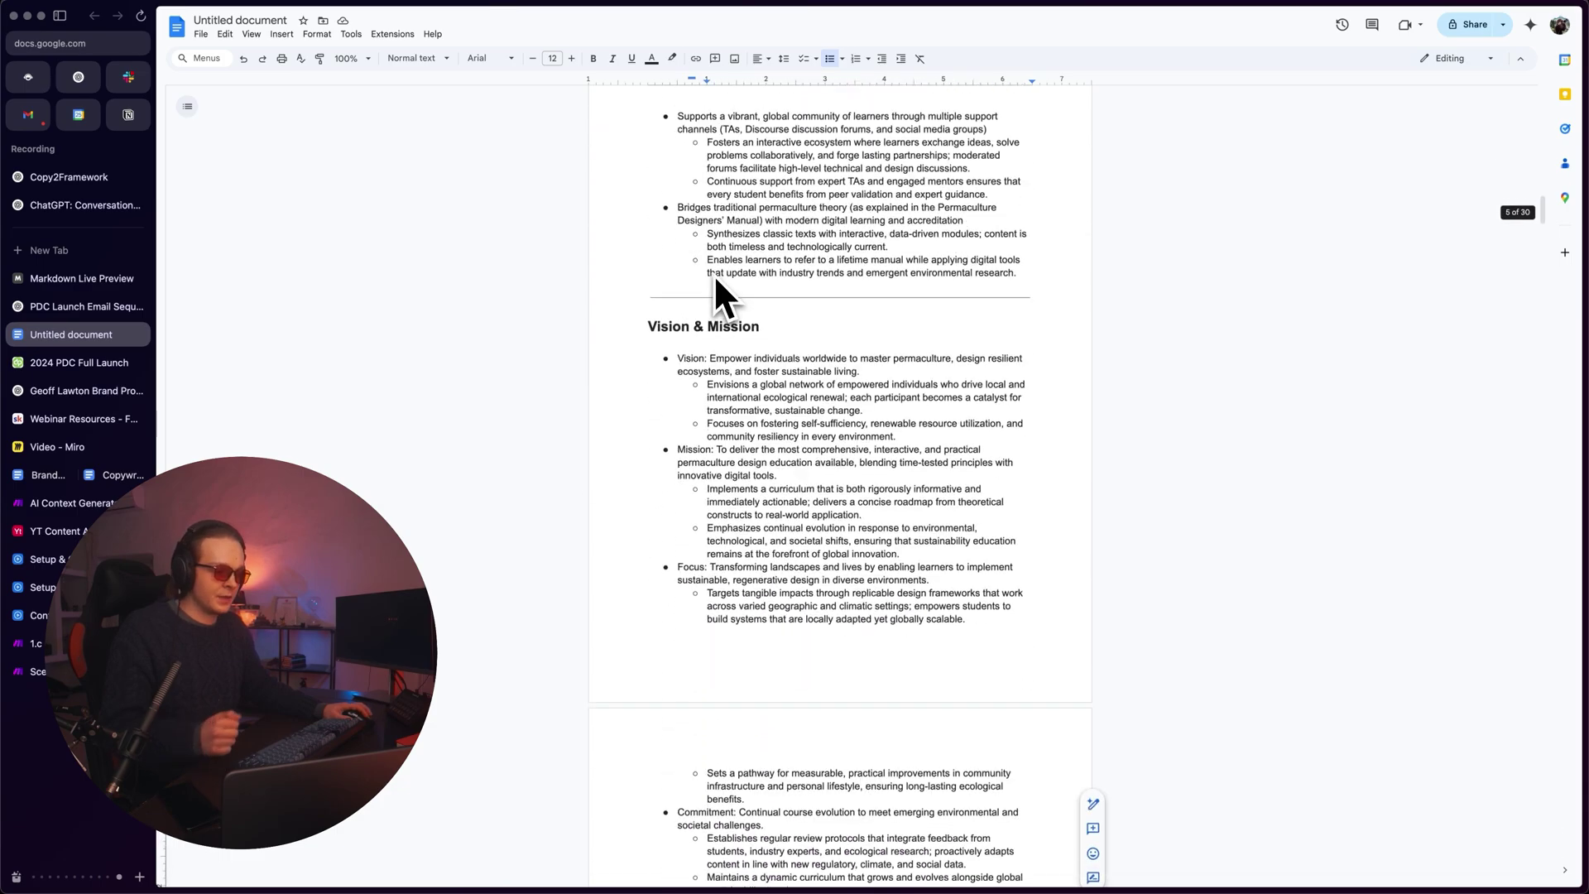
scroll(708, 293, "down", 6)
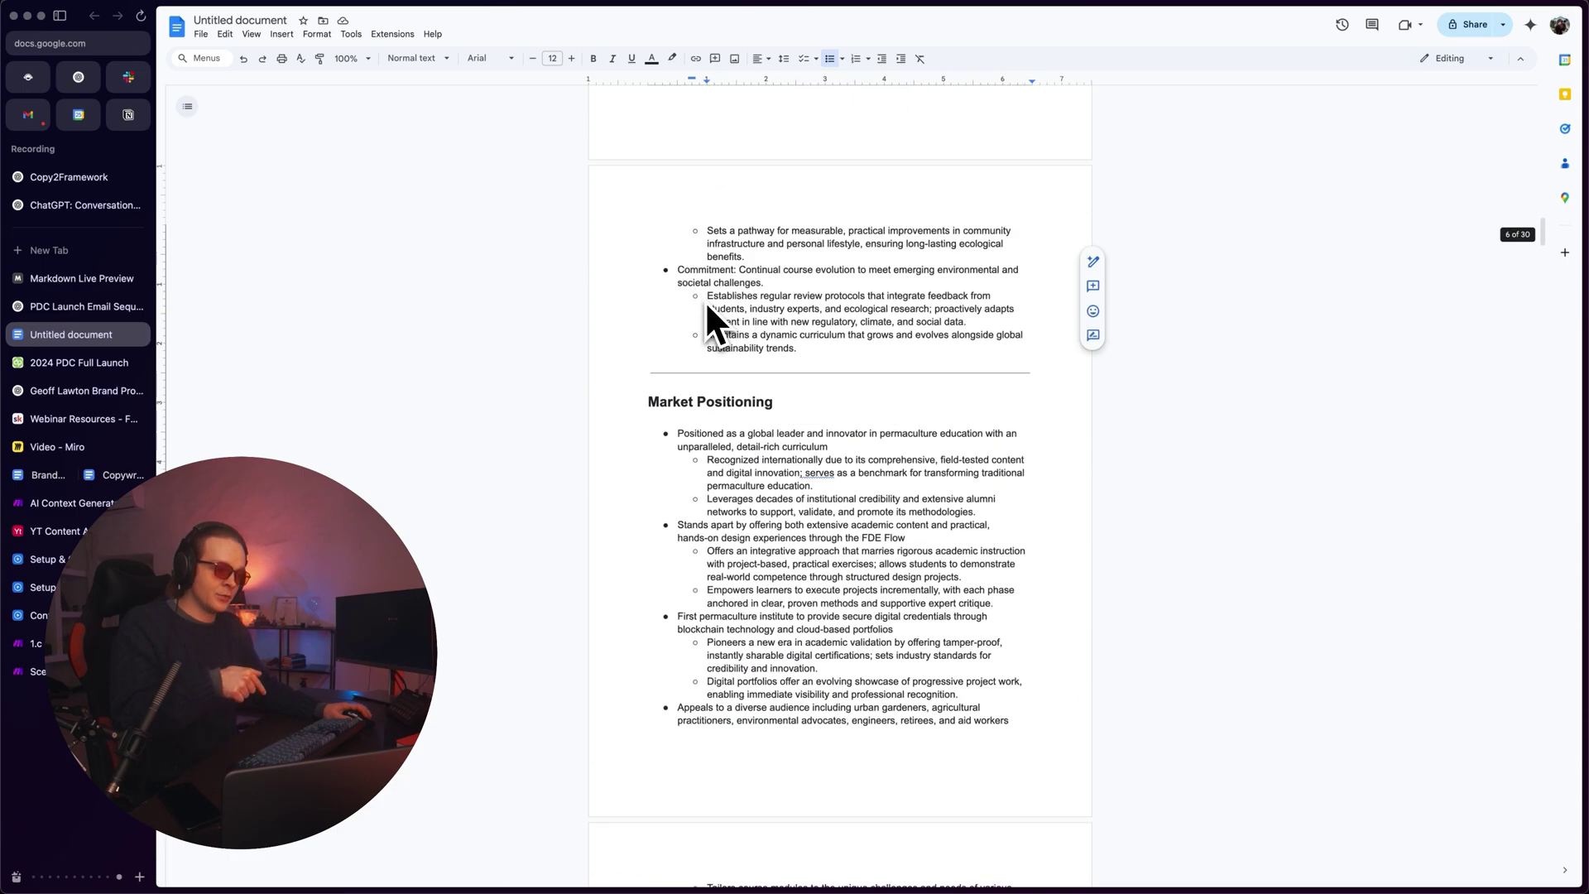
scroll(708, 305, "down", 2)
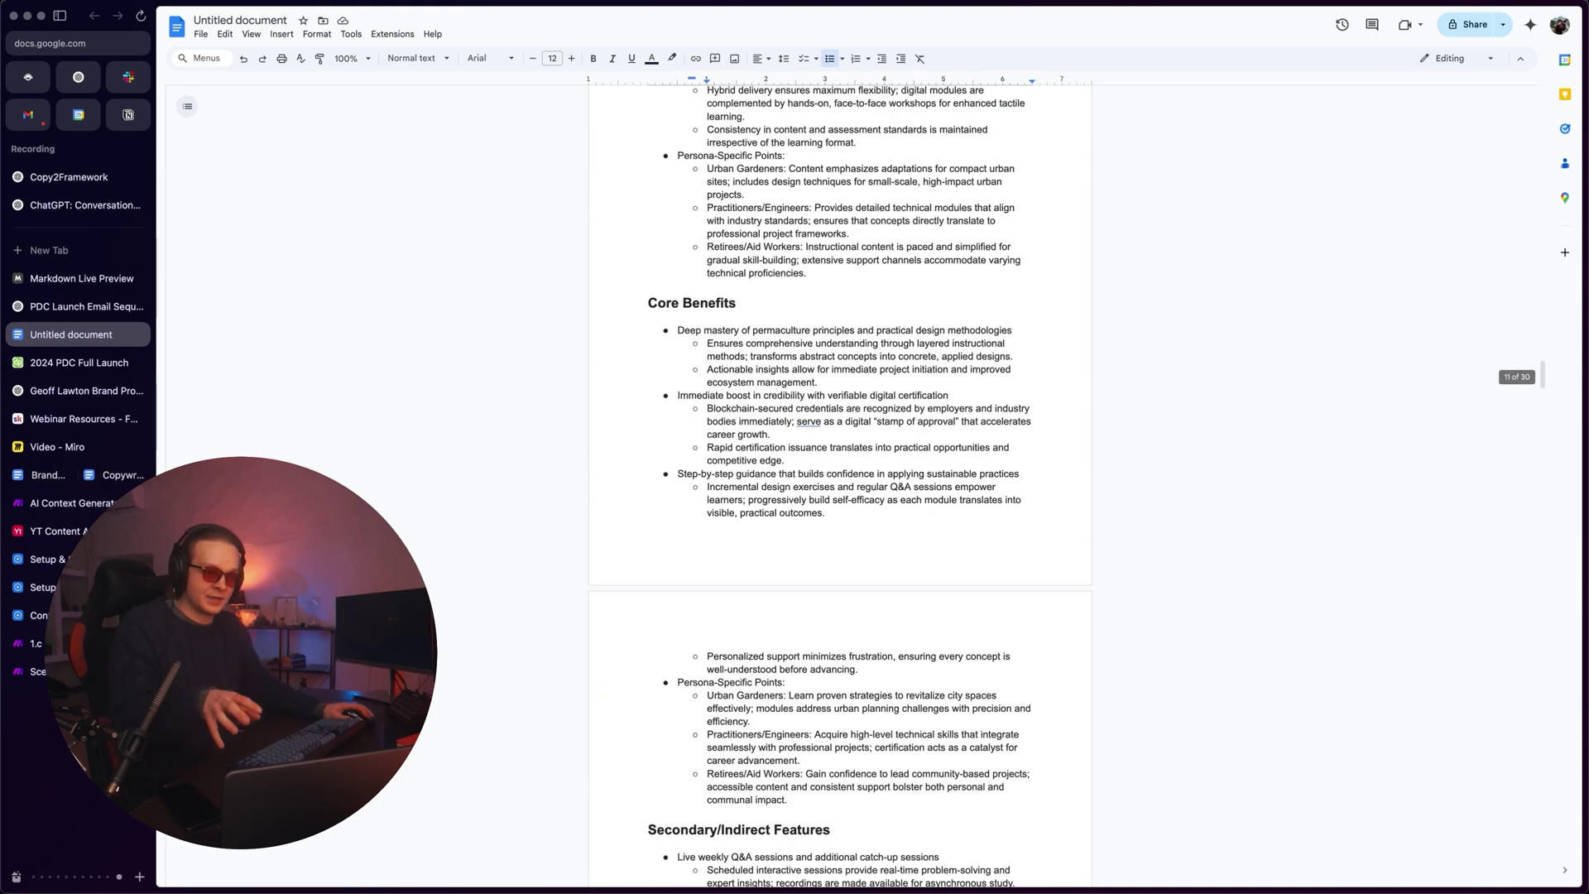
scroll(840, 480, "down", 5)
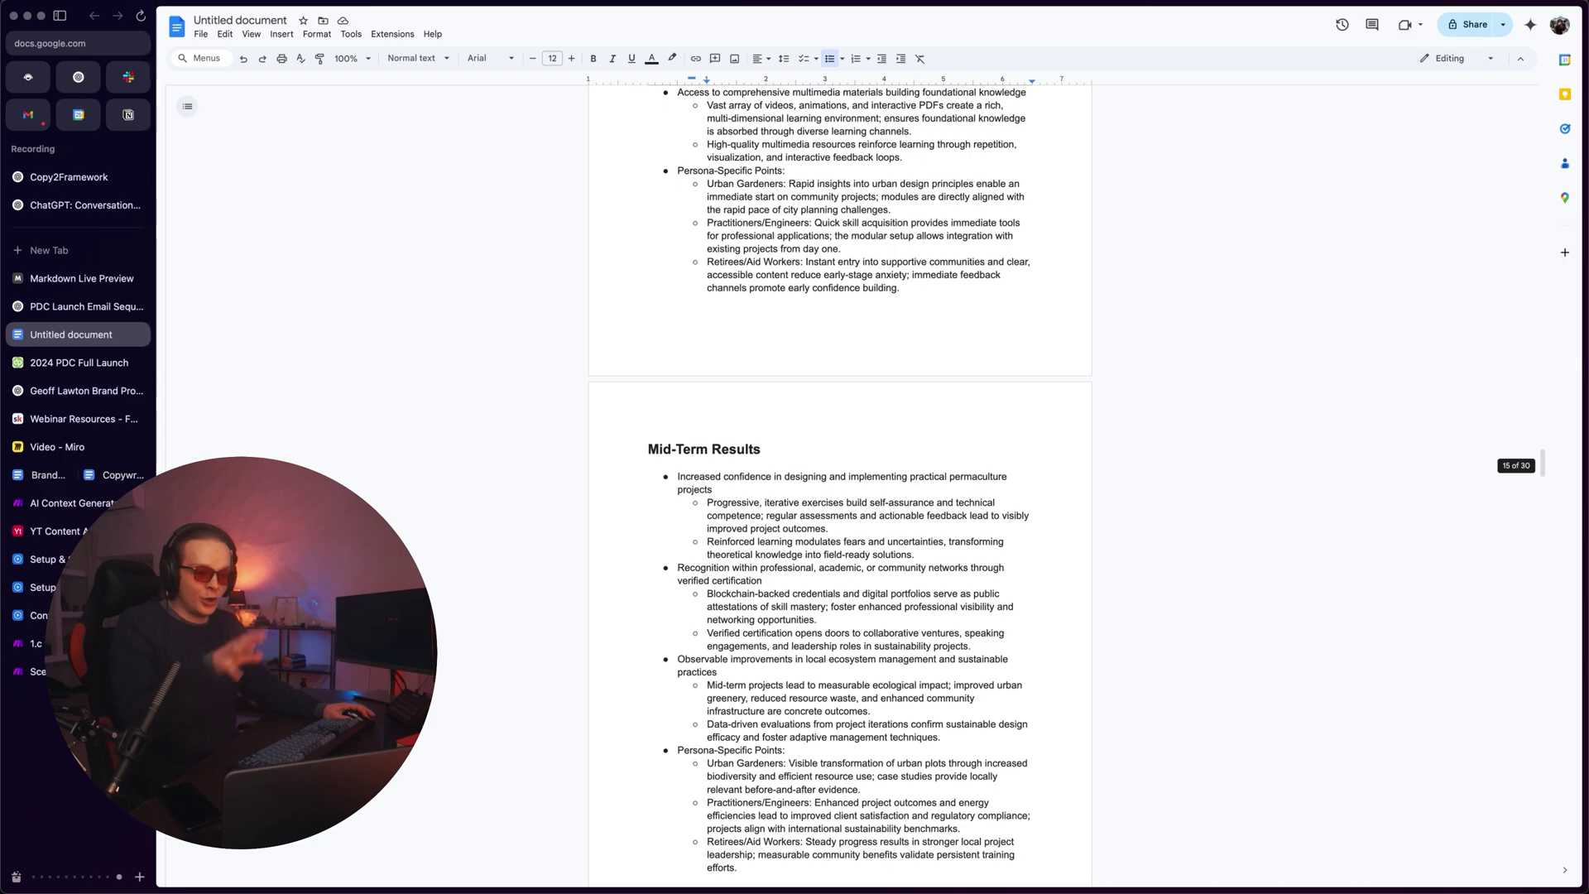
- Read the rest of the Business Context document, from Mid-Term Results through Expensive Alternatives and FAQs to the Persona 1 sections
scroll(841, 480, "down", 1)
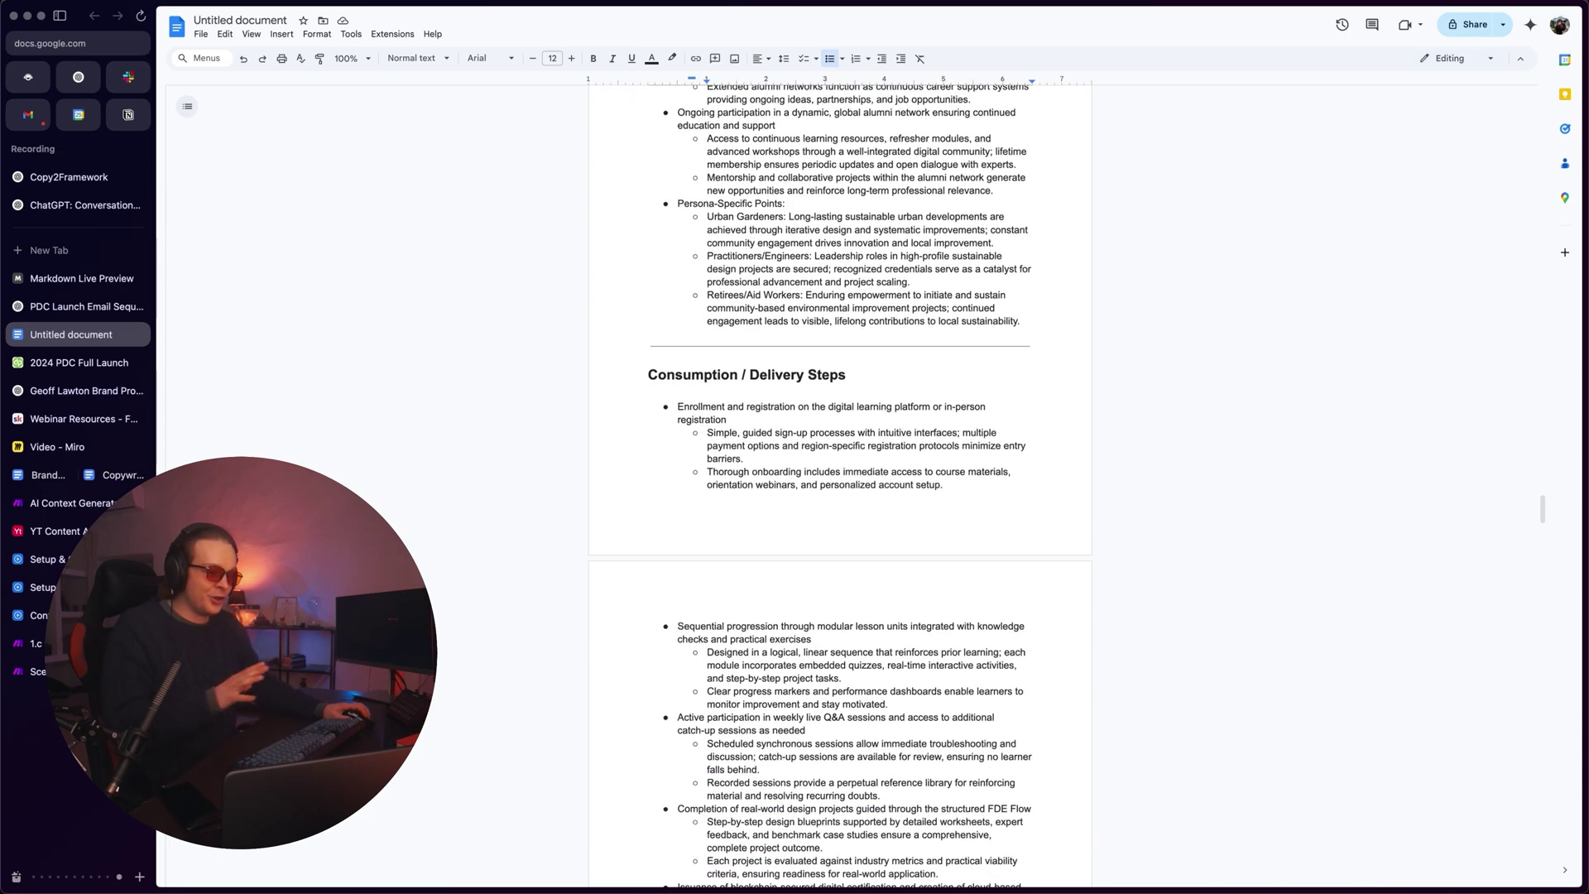
scroll(840, 480, "down", 1)
scroll(705, 305, "down", 12)
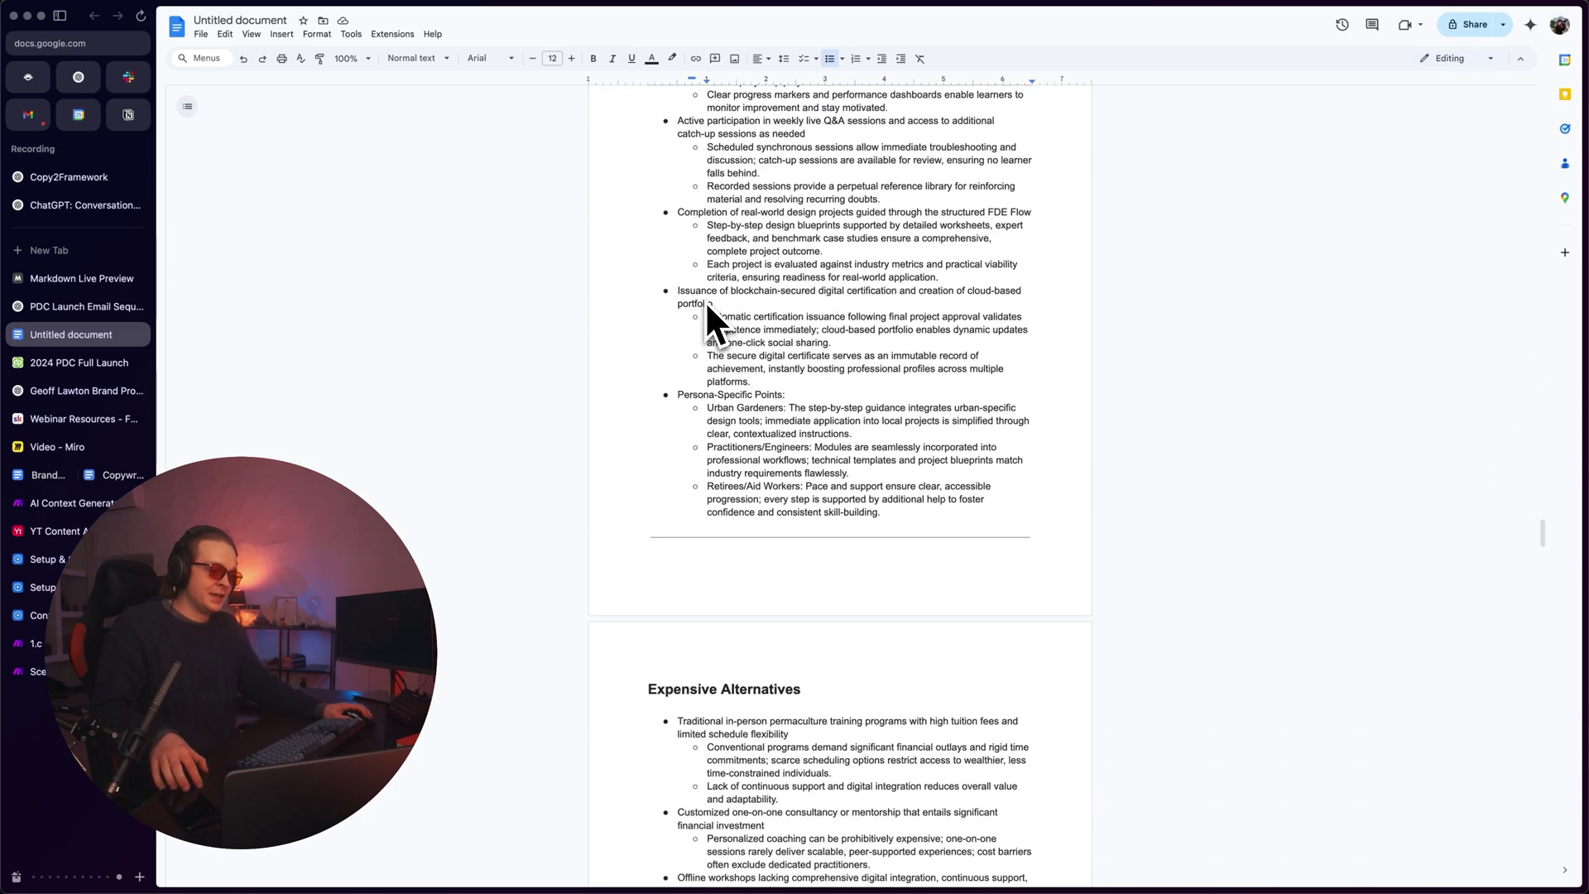
scroll(708, 304, "down", 20)
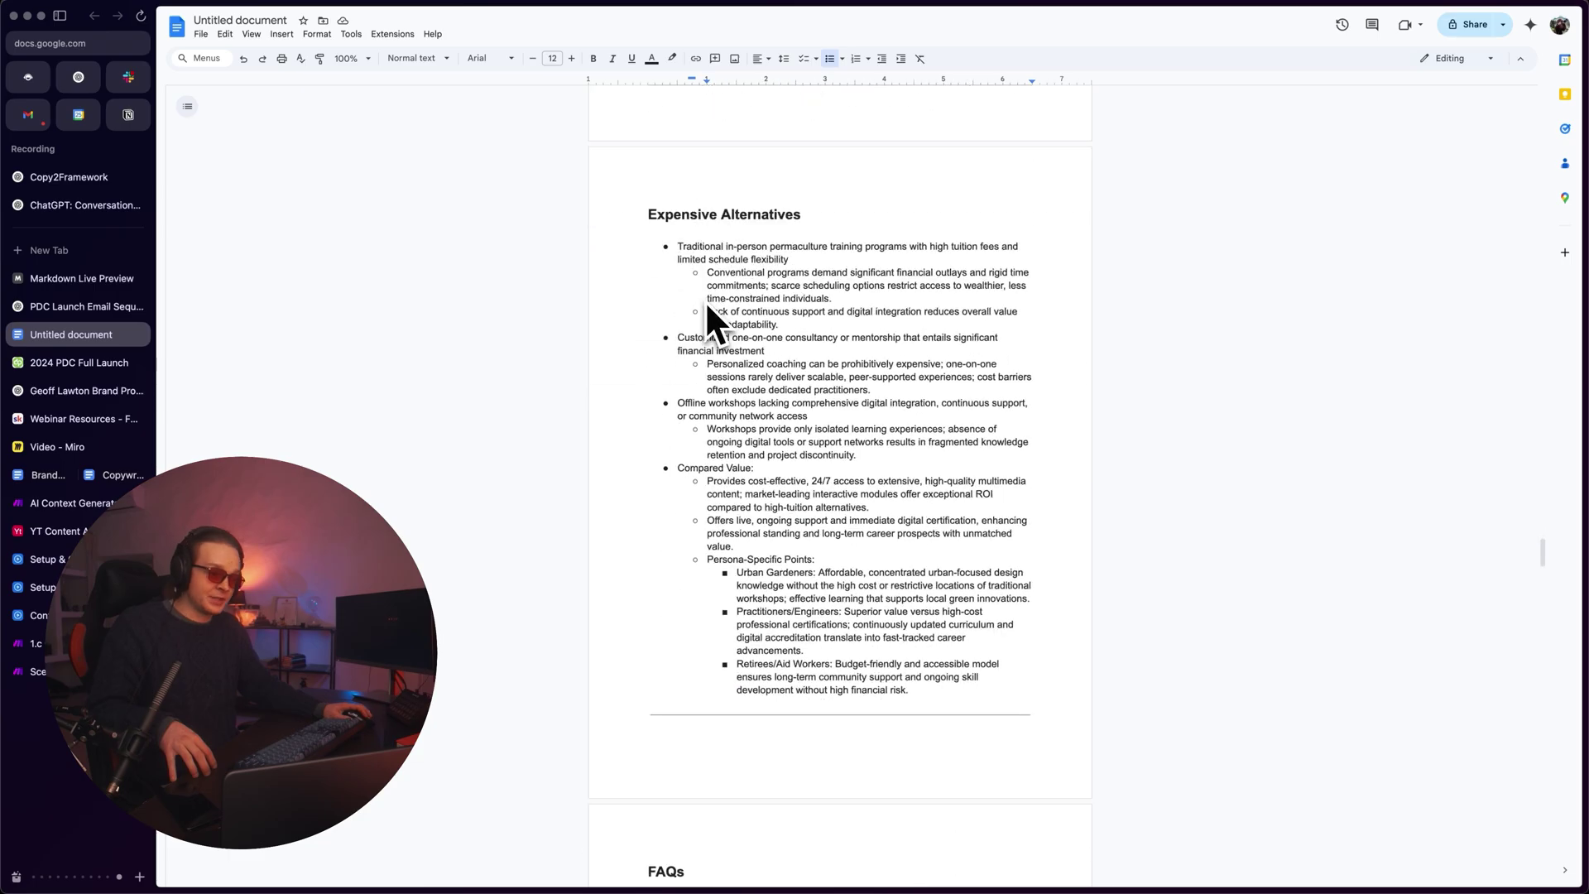
scroll(705, 301, "down", 20)
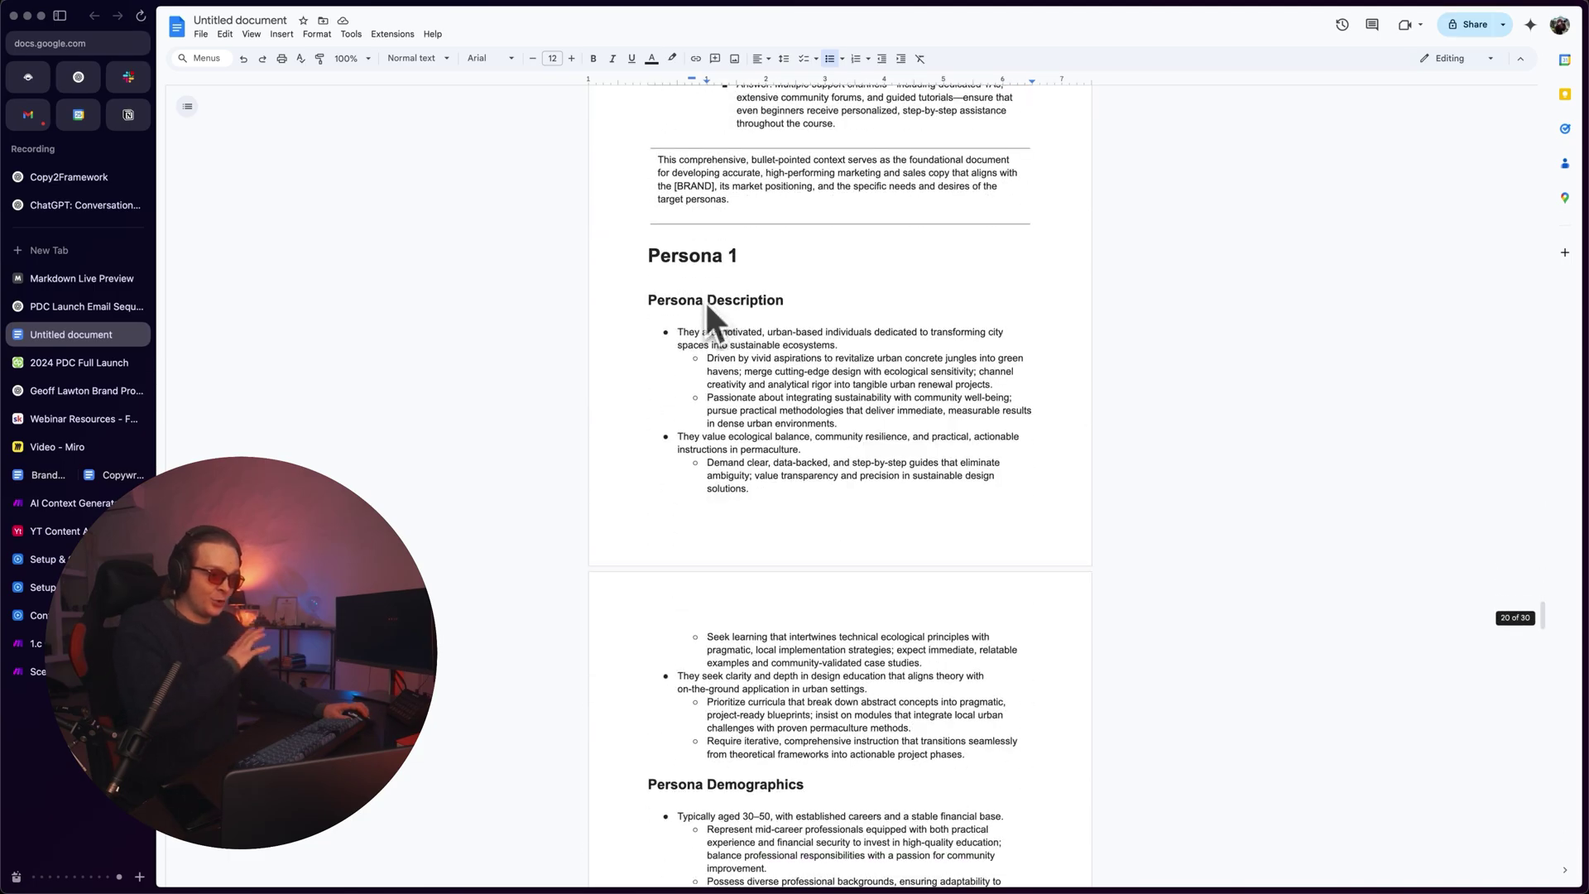
scroll(705, 300, "down", 20)
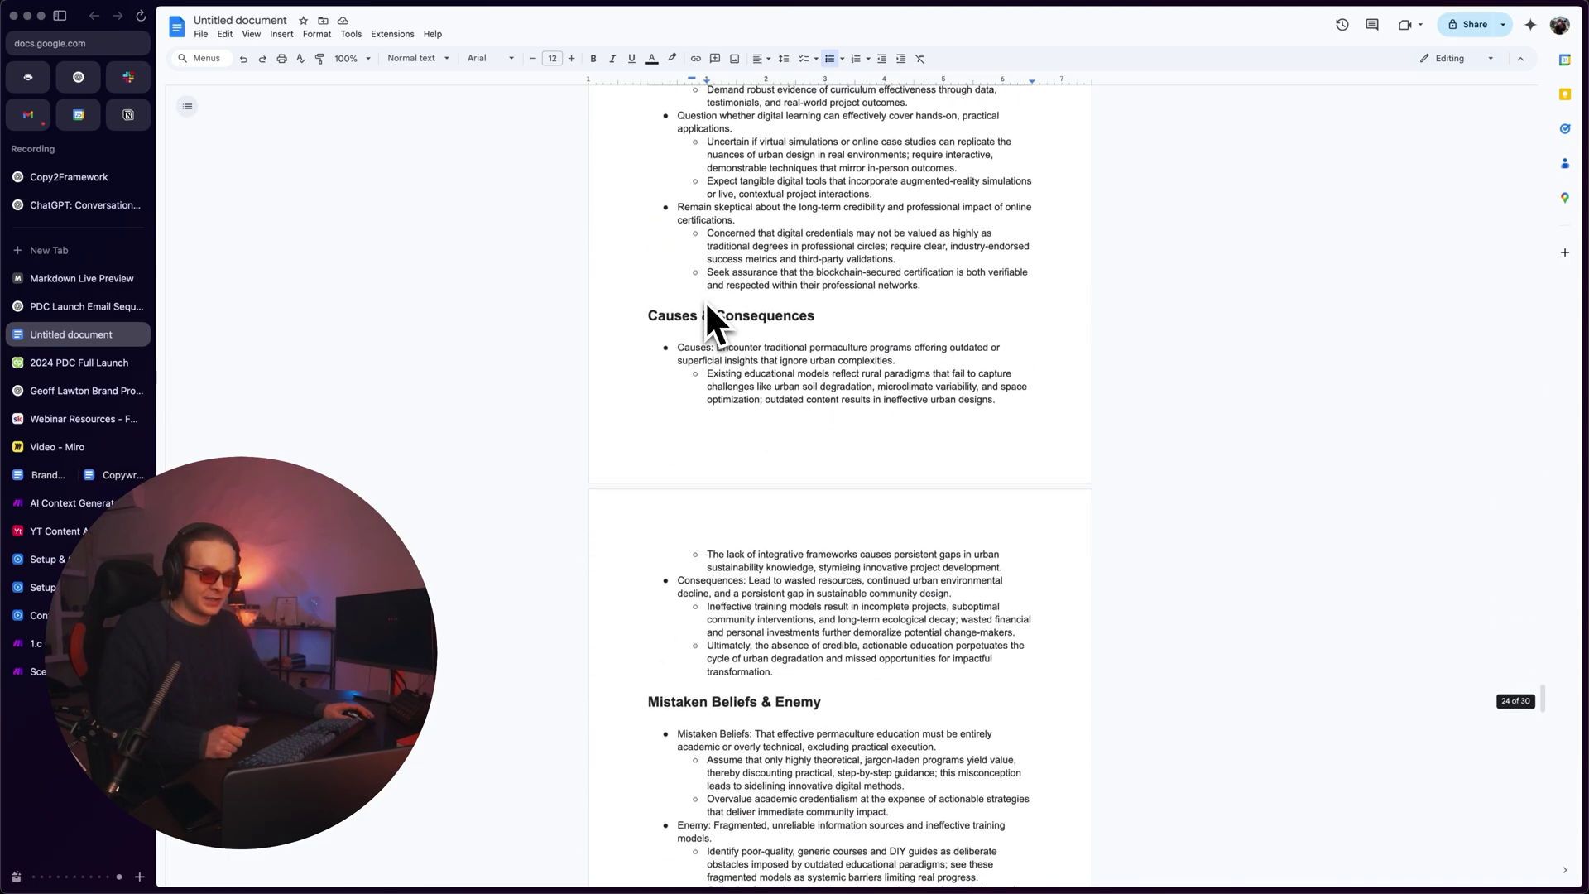
scroll(705, 300, "down", 20)
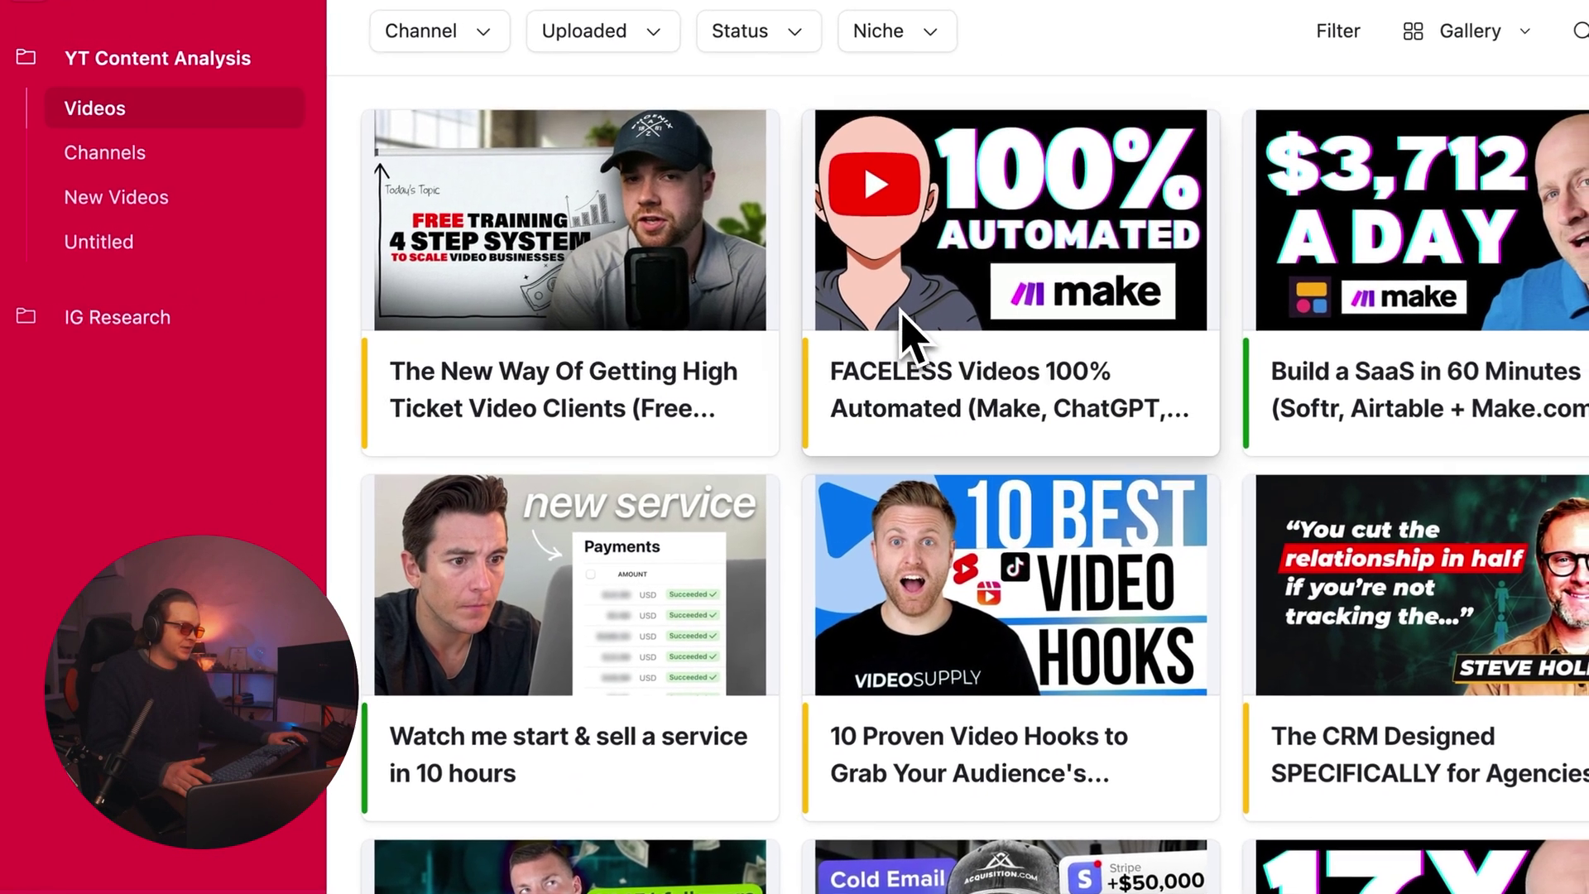
- Browse the gallery of collected videos in the YT Content Analysis interface in Airtable
scroll(985, 610, "down", 15)
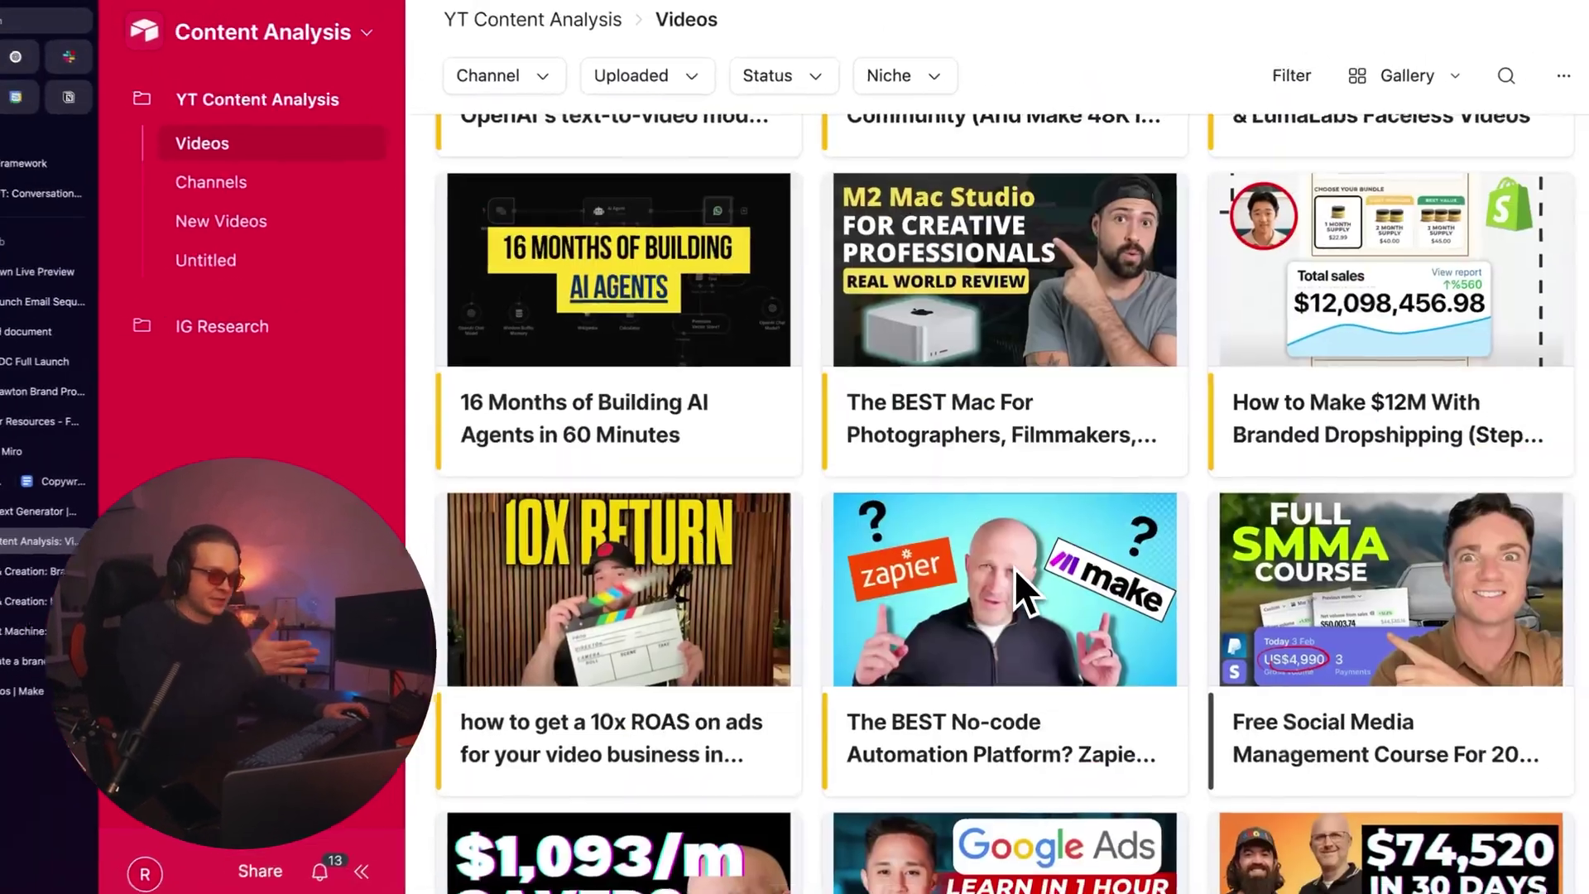
scroll(1014, 567, "down", 15)
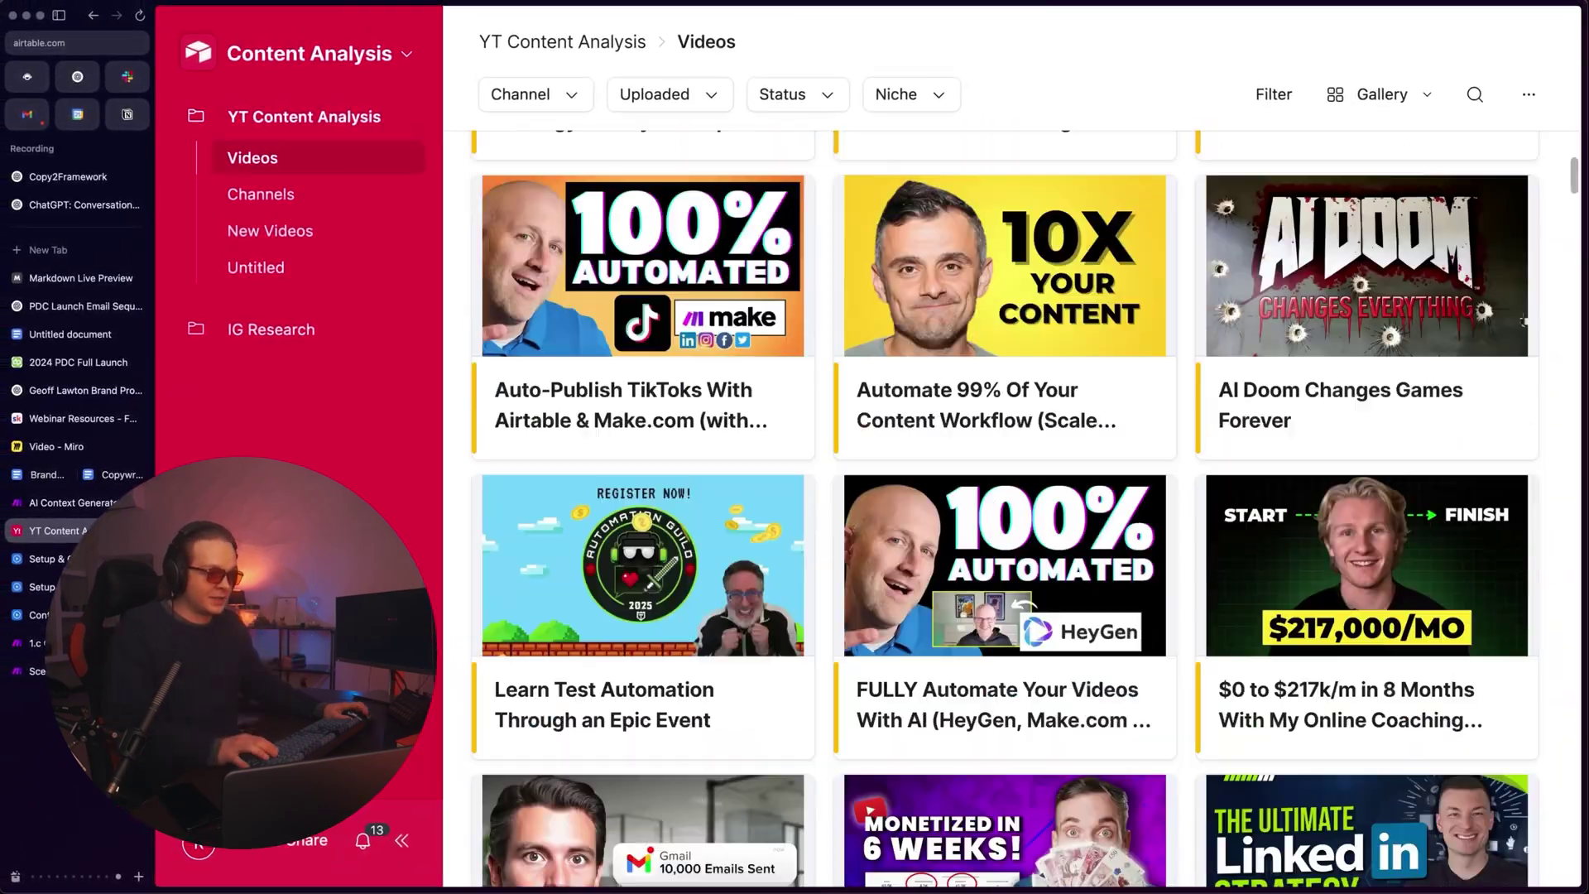
scroll(1002, 539, "down", 15)
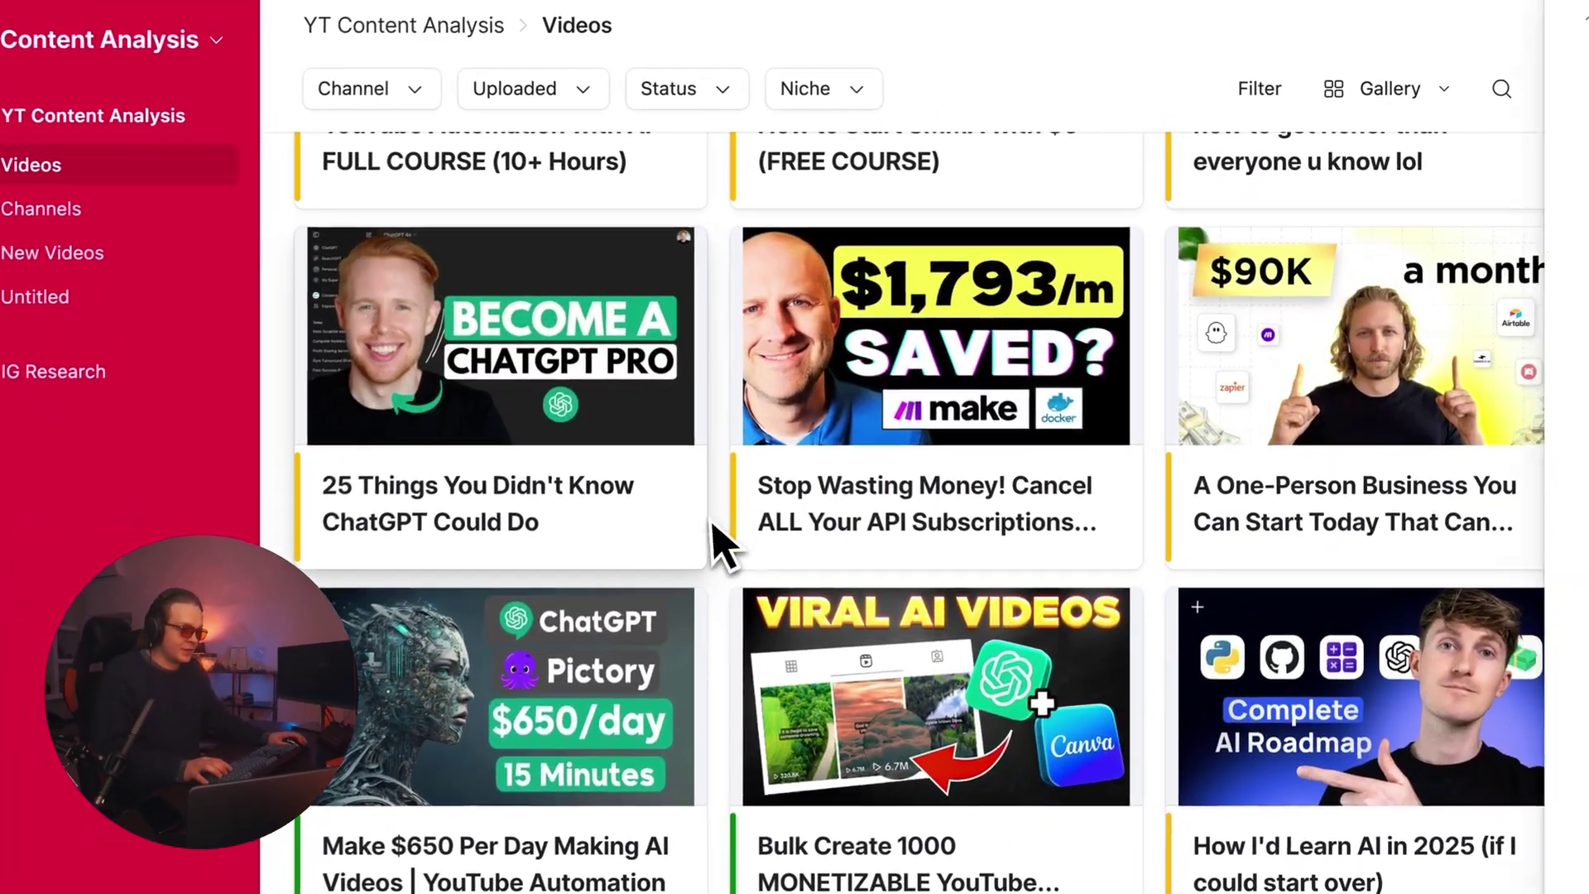
- Examine the statistics, channel and description of the video "25 Things You Didn't Know ChatGPT Could Do" and close its record
left_click(771, 480)
scroll(1191, 569, "down", 5)
scroll(1054, 610, "down", 4)
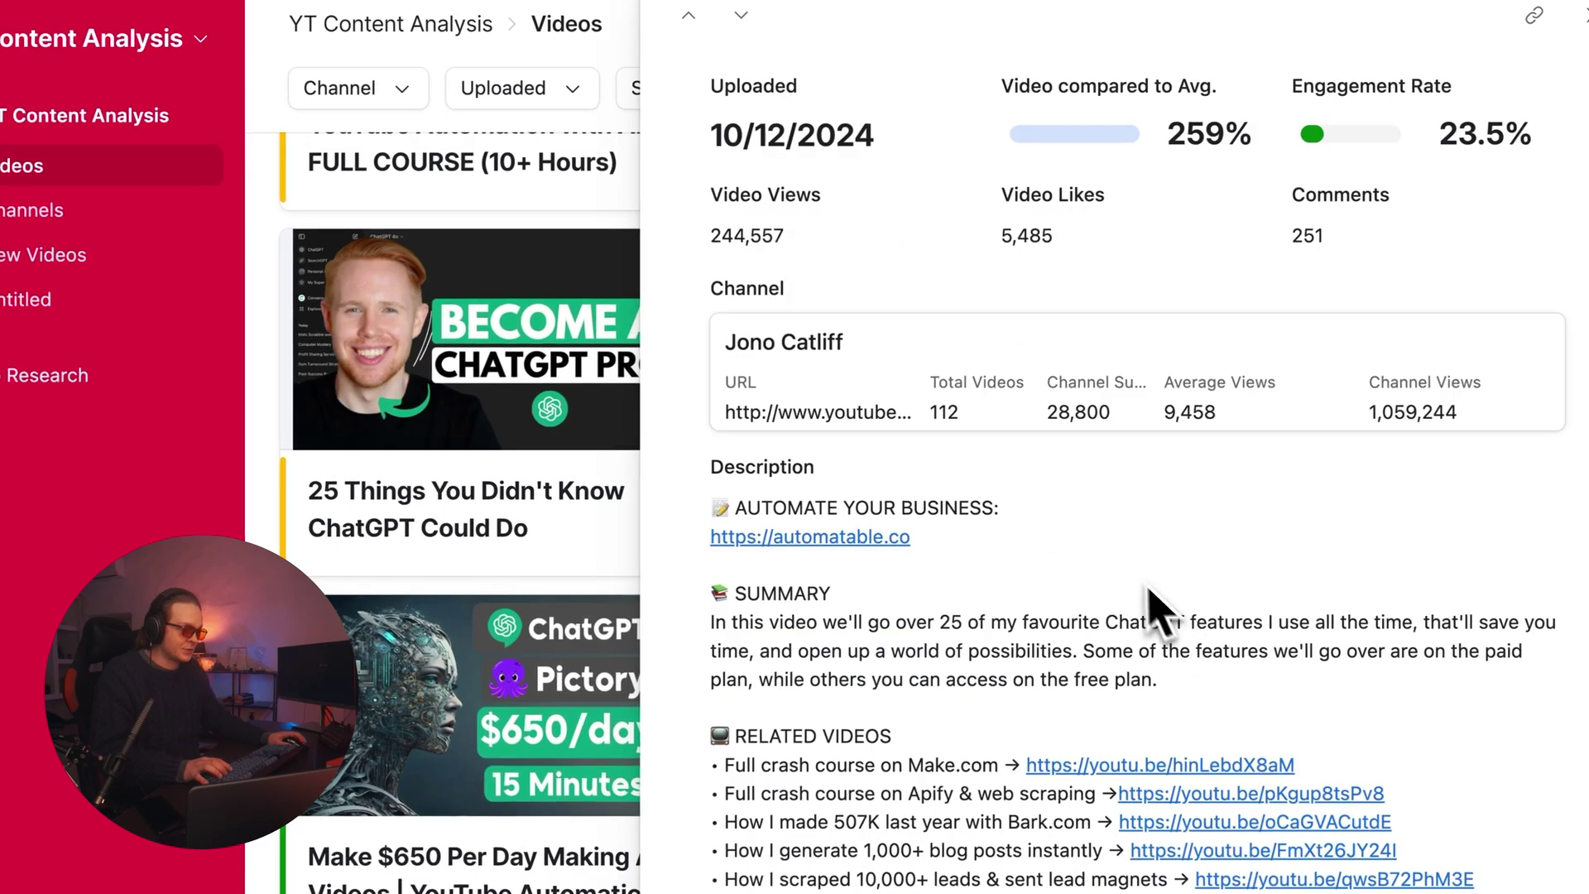
scroll(1195, 401, "up", 3)
scroll(1125, 419, "down", 8)
scroll(1216, 157, "up", 5)
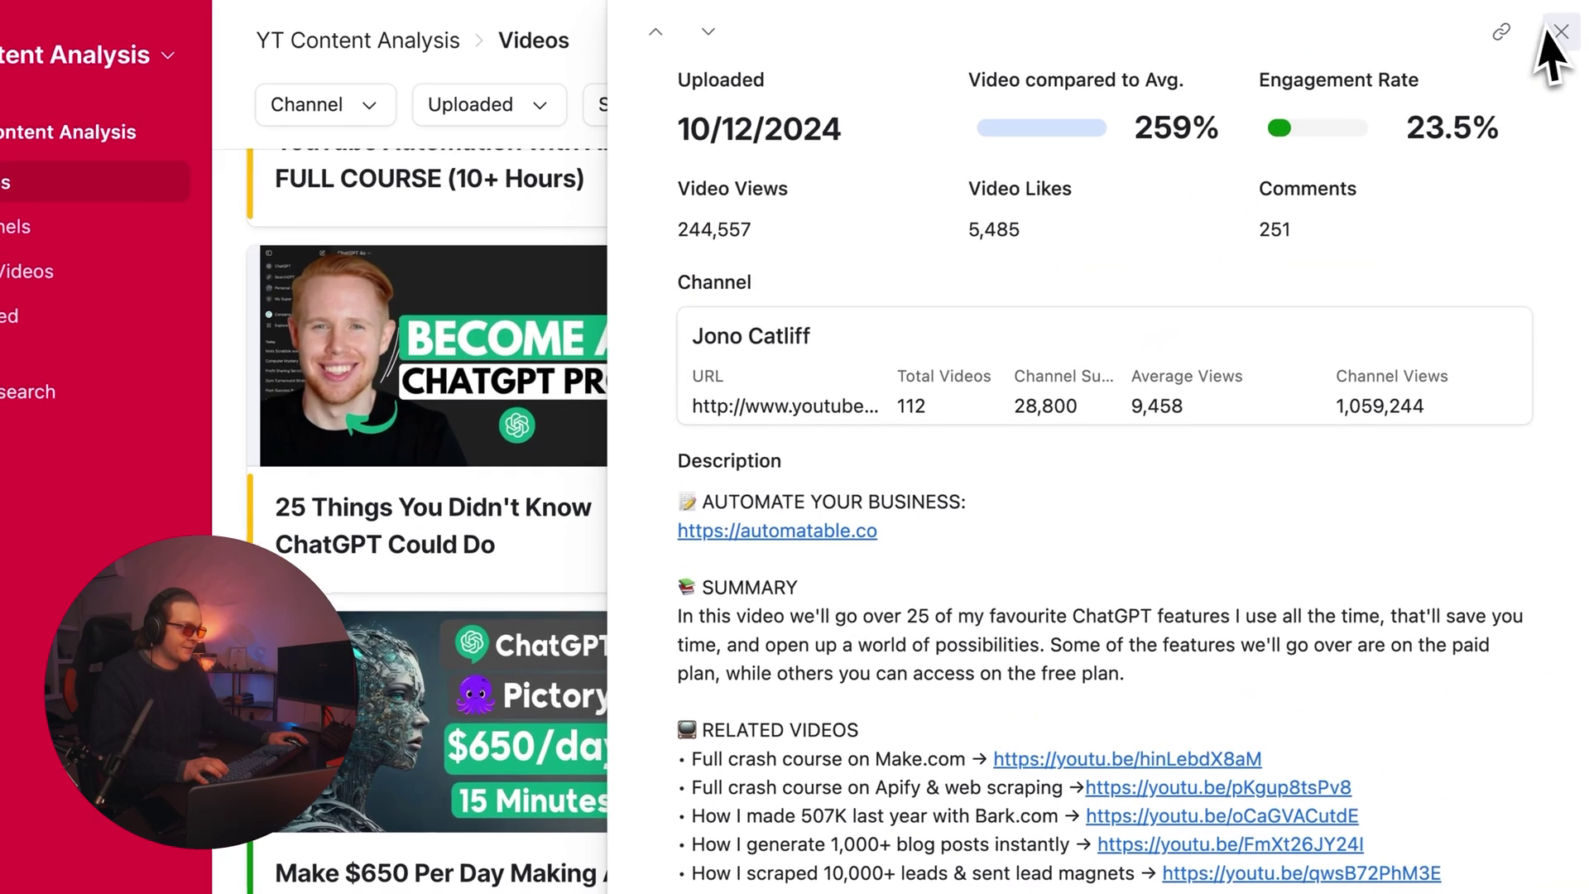
left_click(1580, 16)
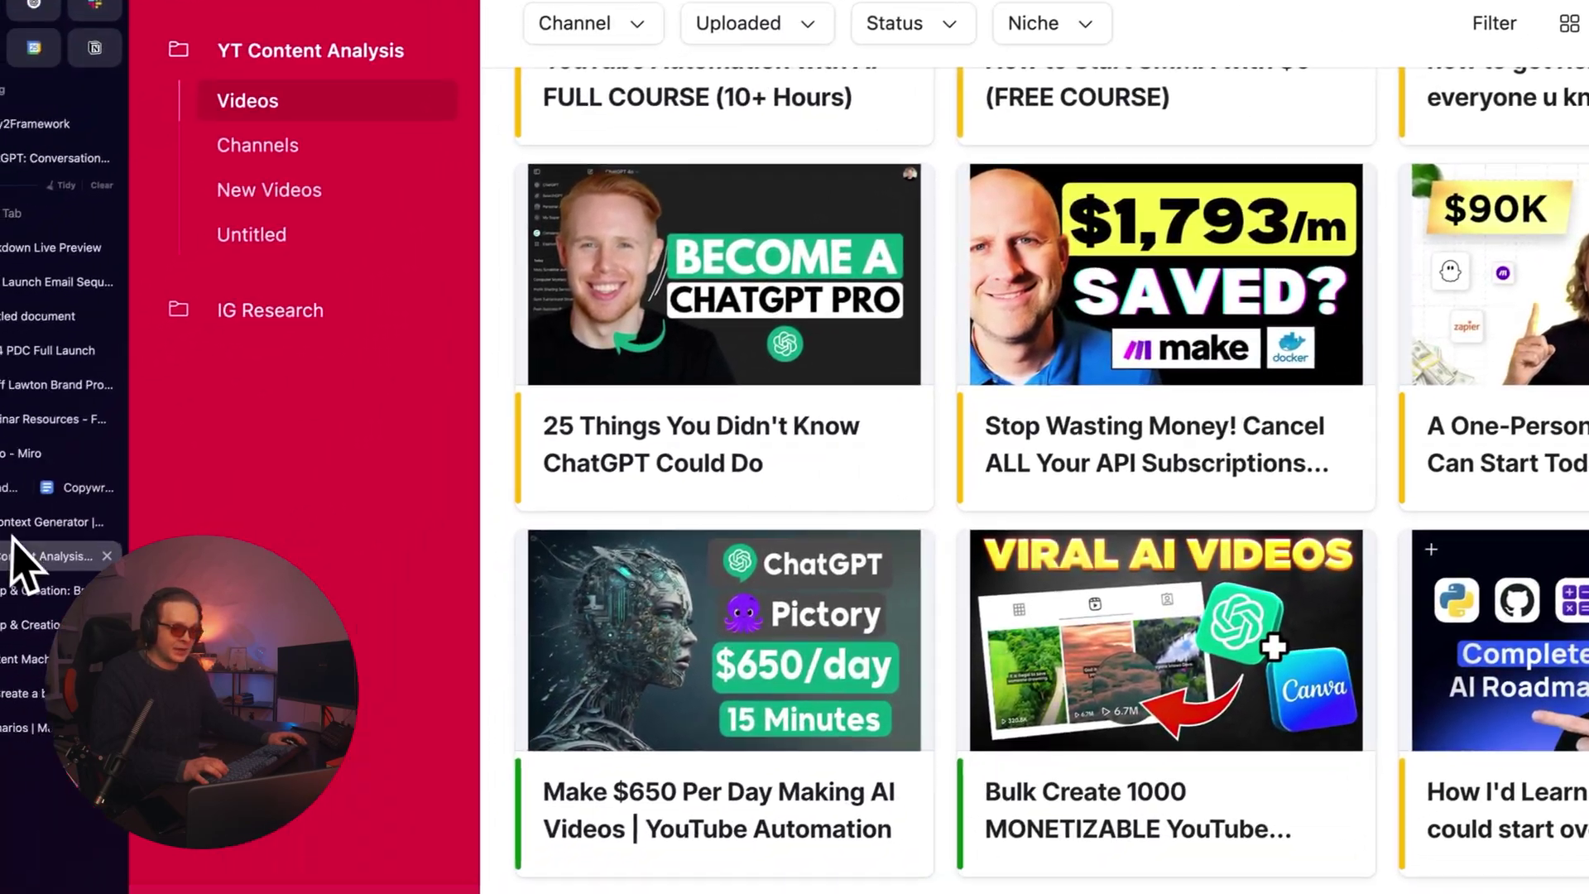
- Review the brand's Products/Services list in Setup & Creation, and view the idea page with the "Most AI Content Sucks" content
left_click(25, 590)
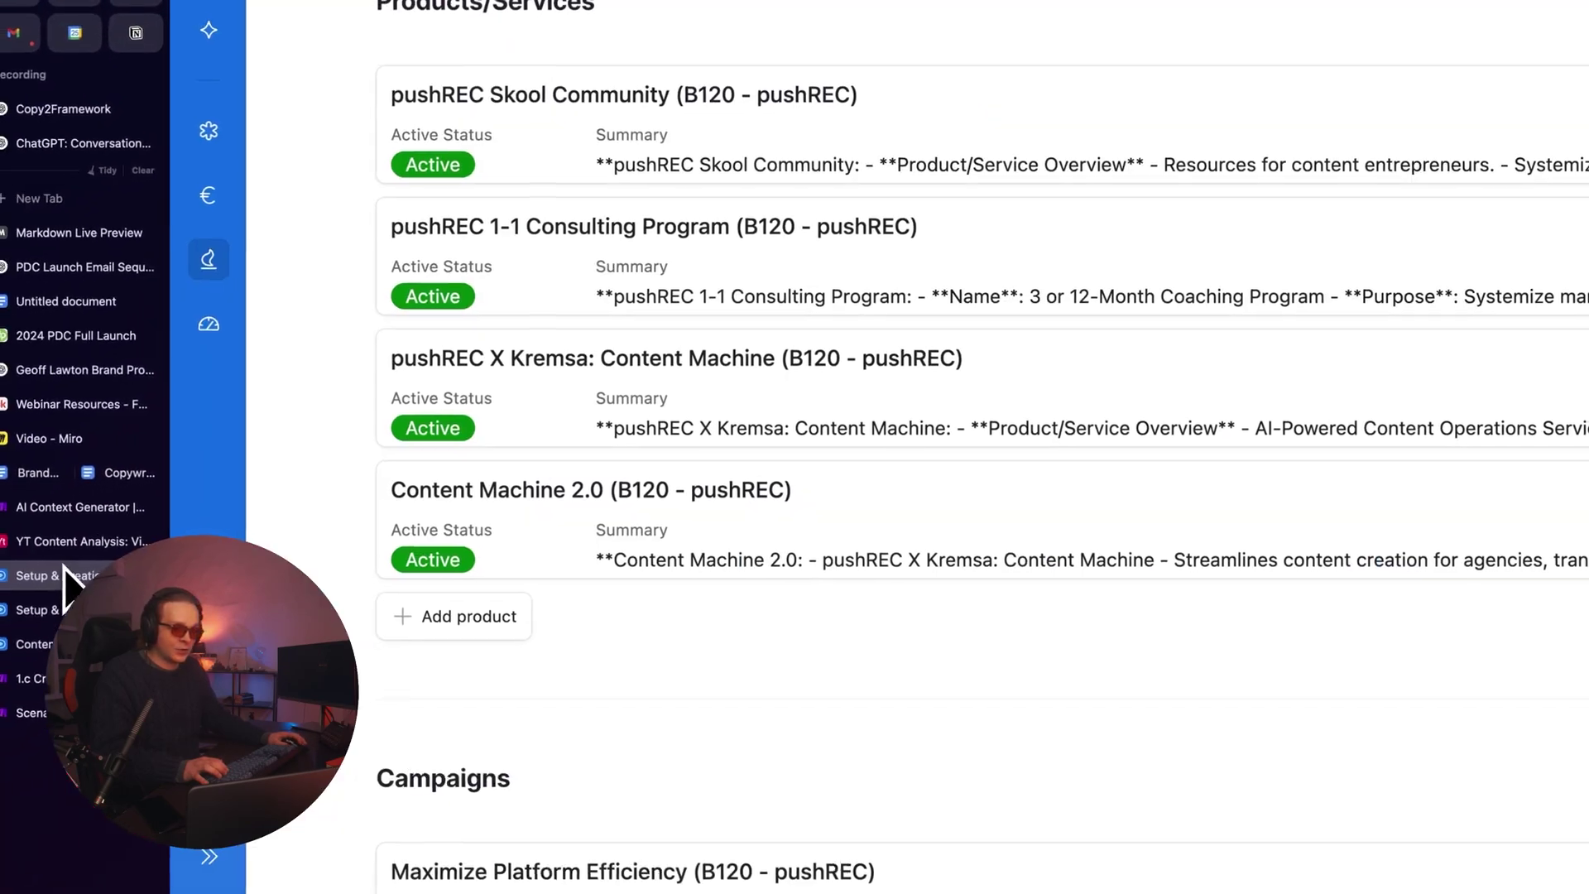
scroll(866, 427, "up", 3)
scroll(873, 500, "down", 2)
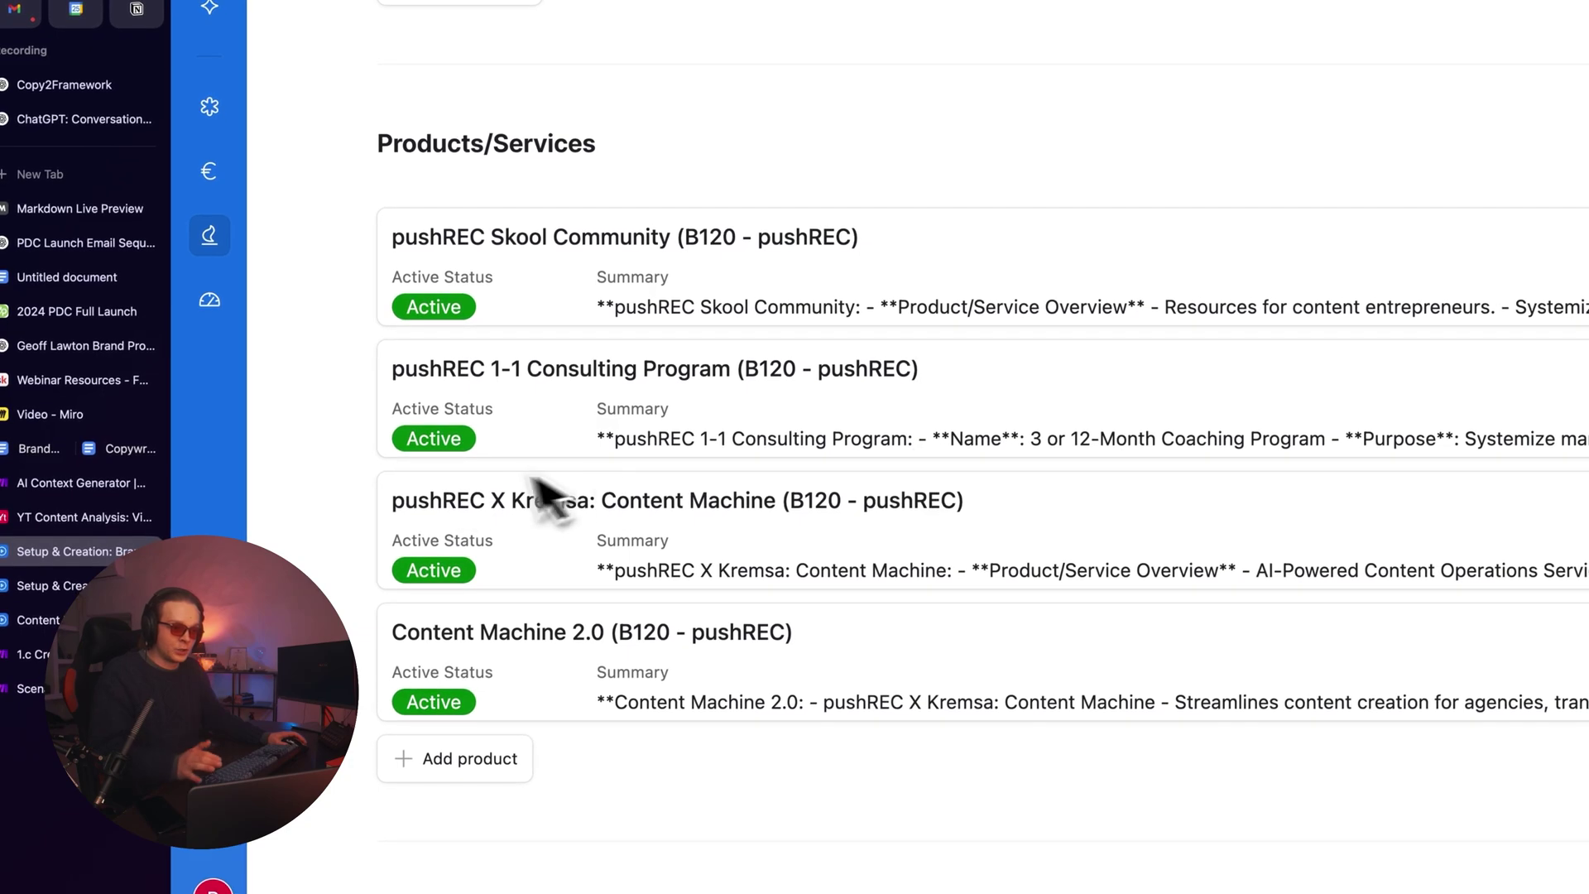
left_click(116, 588)
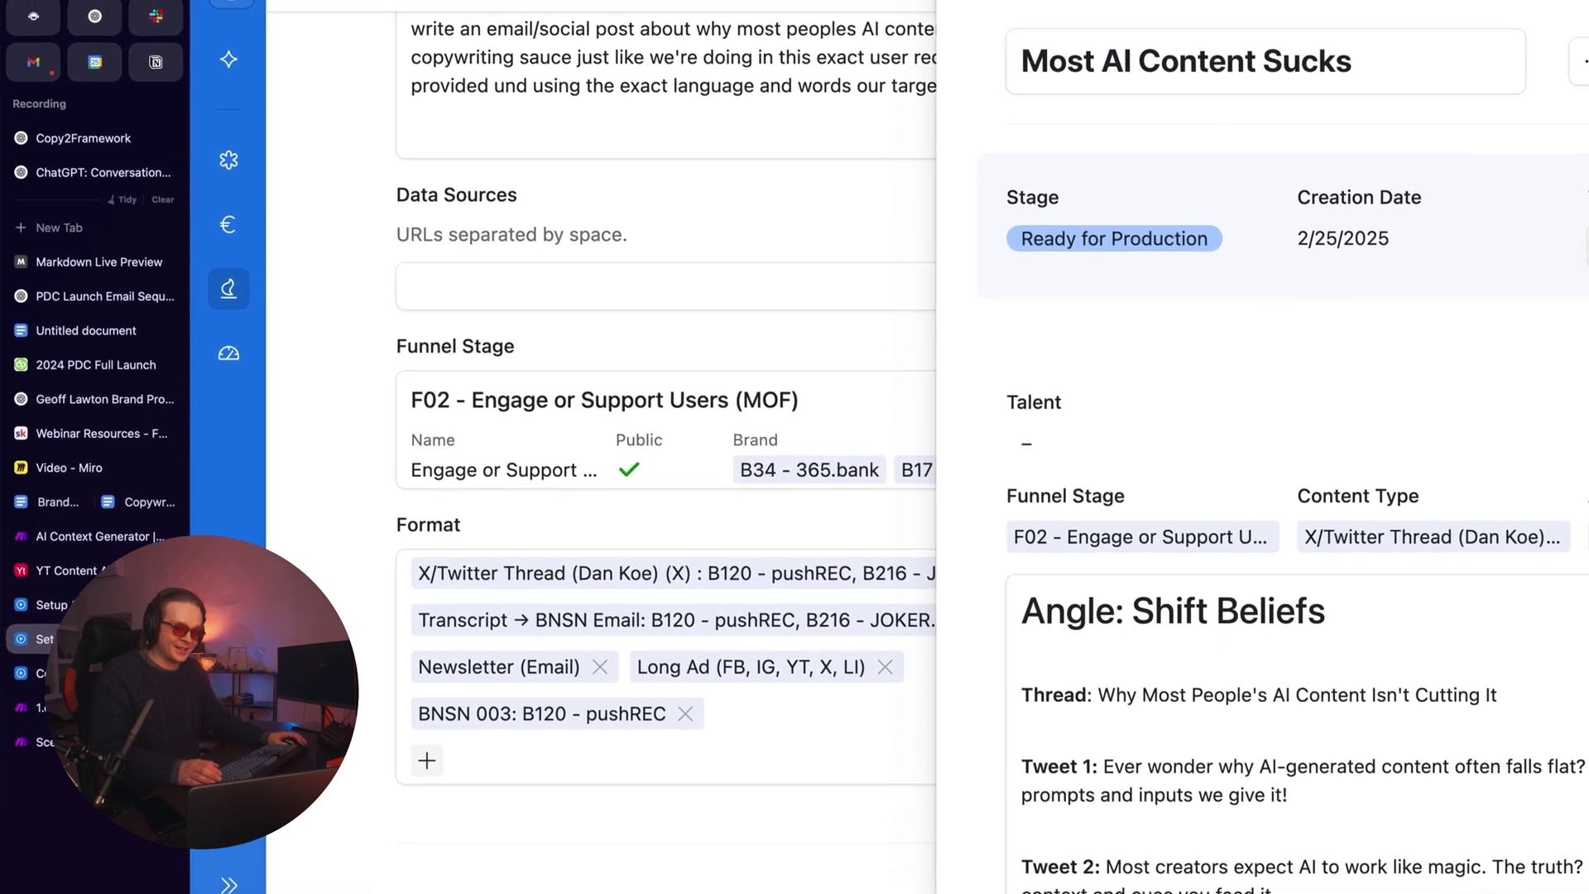
- Look over the PR Campaigns view of the Content Machine base, and return to the Untitled document in Google Docs
left_click(116, 674)
scroll(721, 586, "down", 3)
scroll(725, 586, "up", 3)
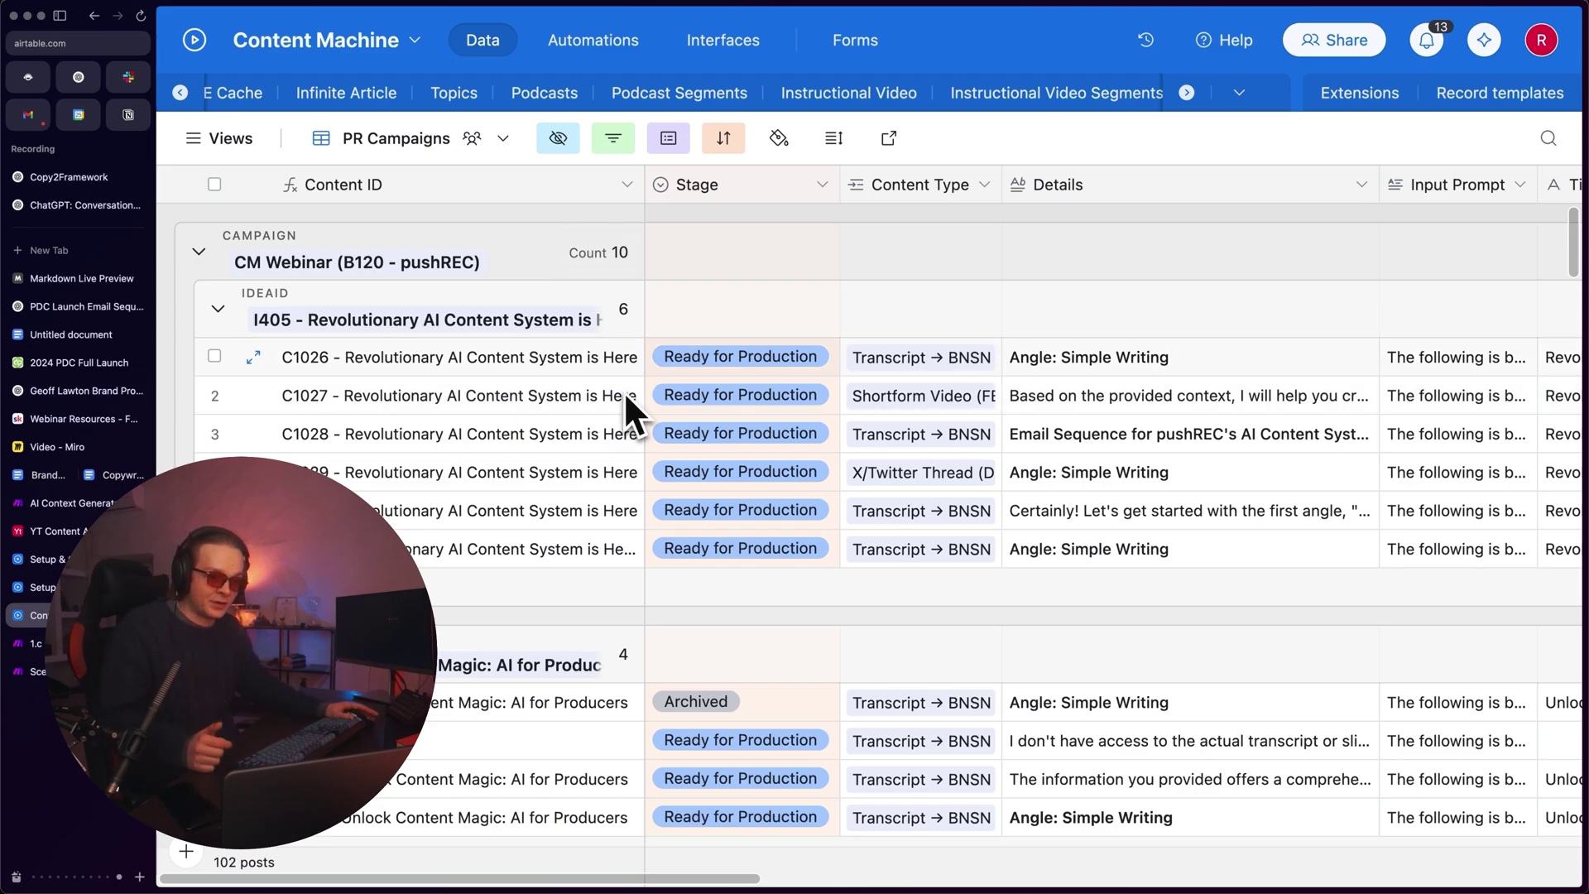
left_click(70, 334)
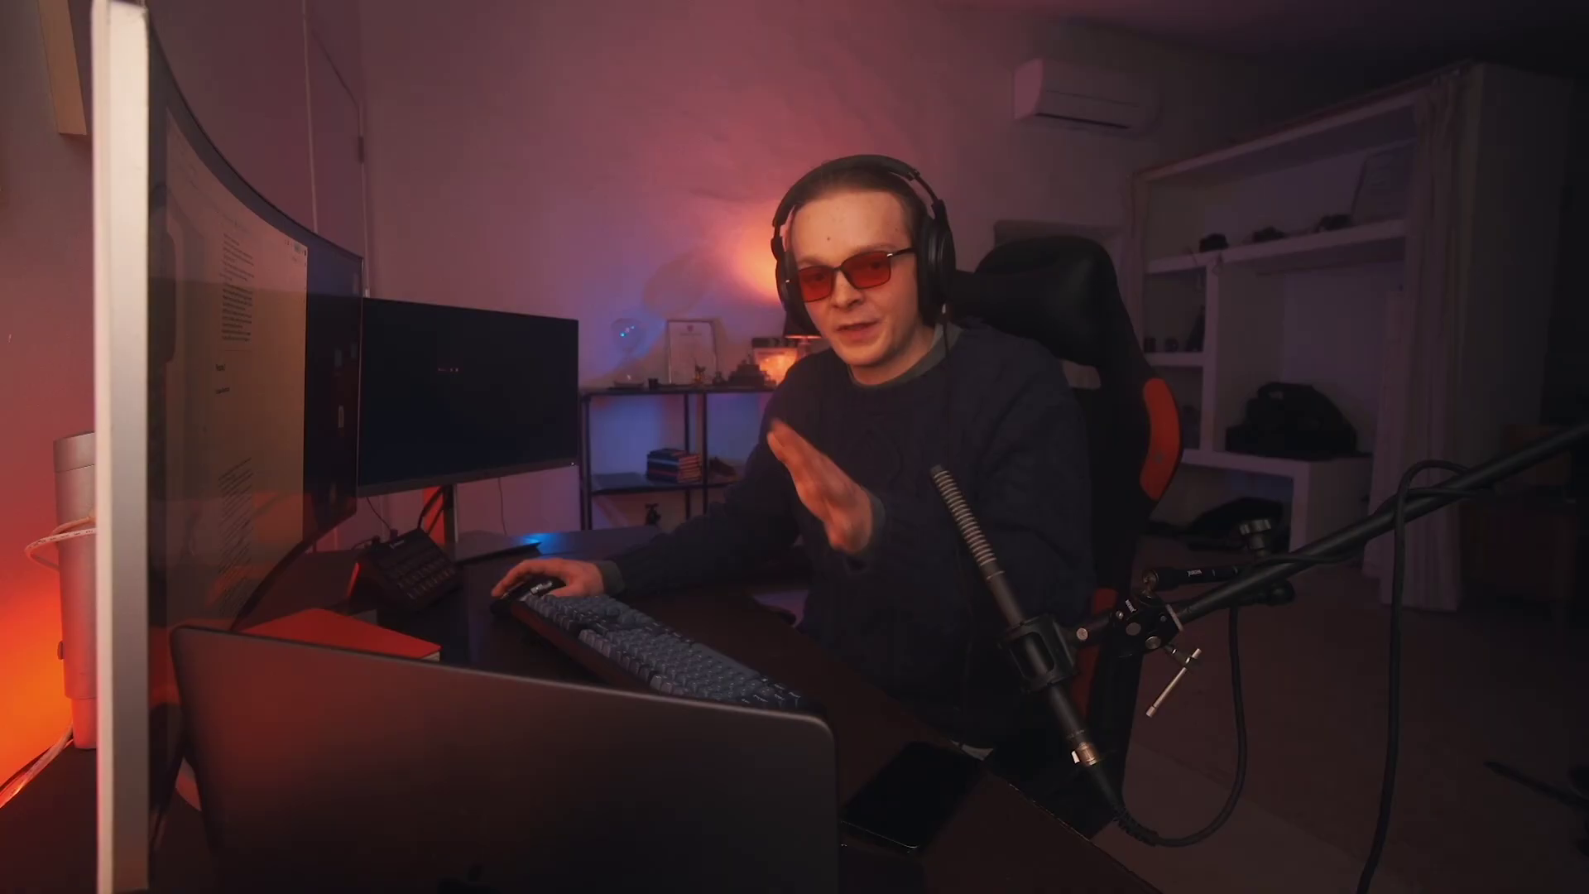